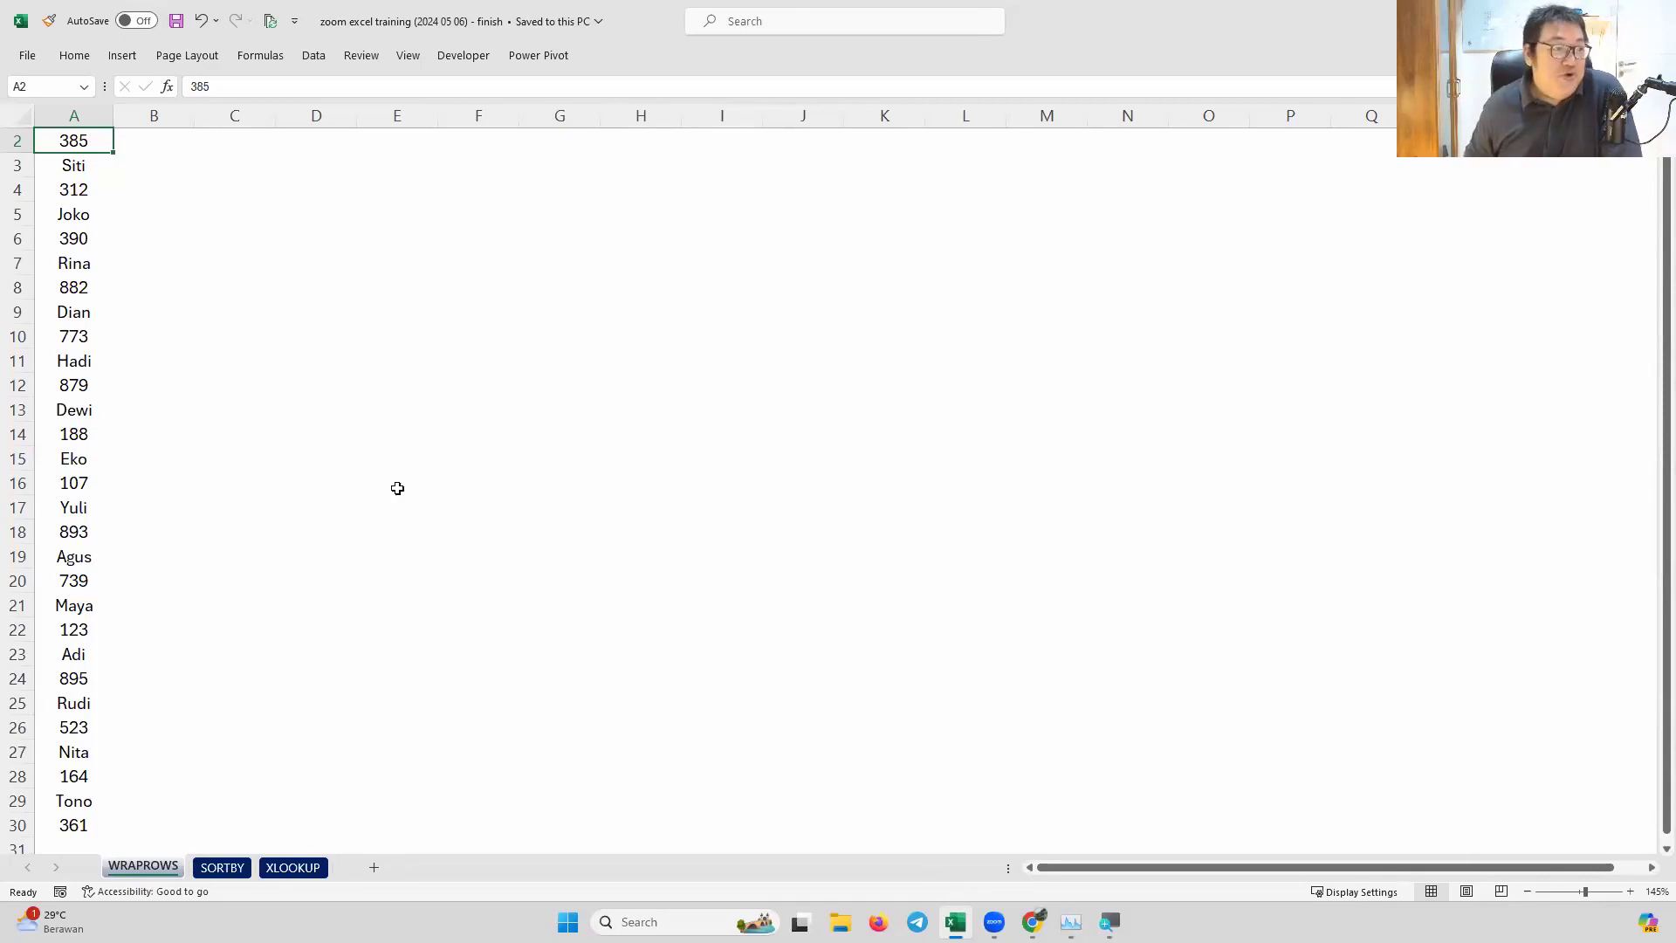
# Examine the alternating names and numbers stacked in column A of the WRAPROWS sheet
pyautogui.scroll(1, 247, 493)
pyautogui.click(64, 146)
pyautogui.moveTo(64, 155); pyautogui.dragTo(35, 825)
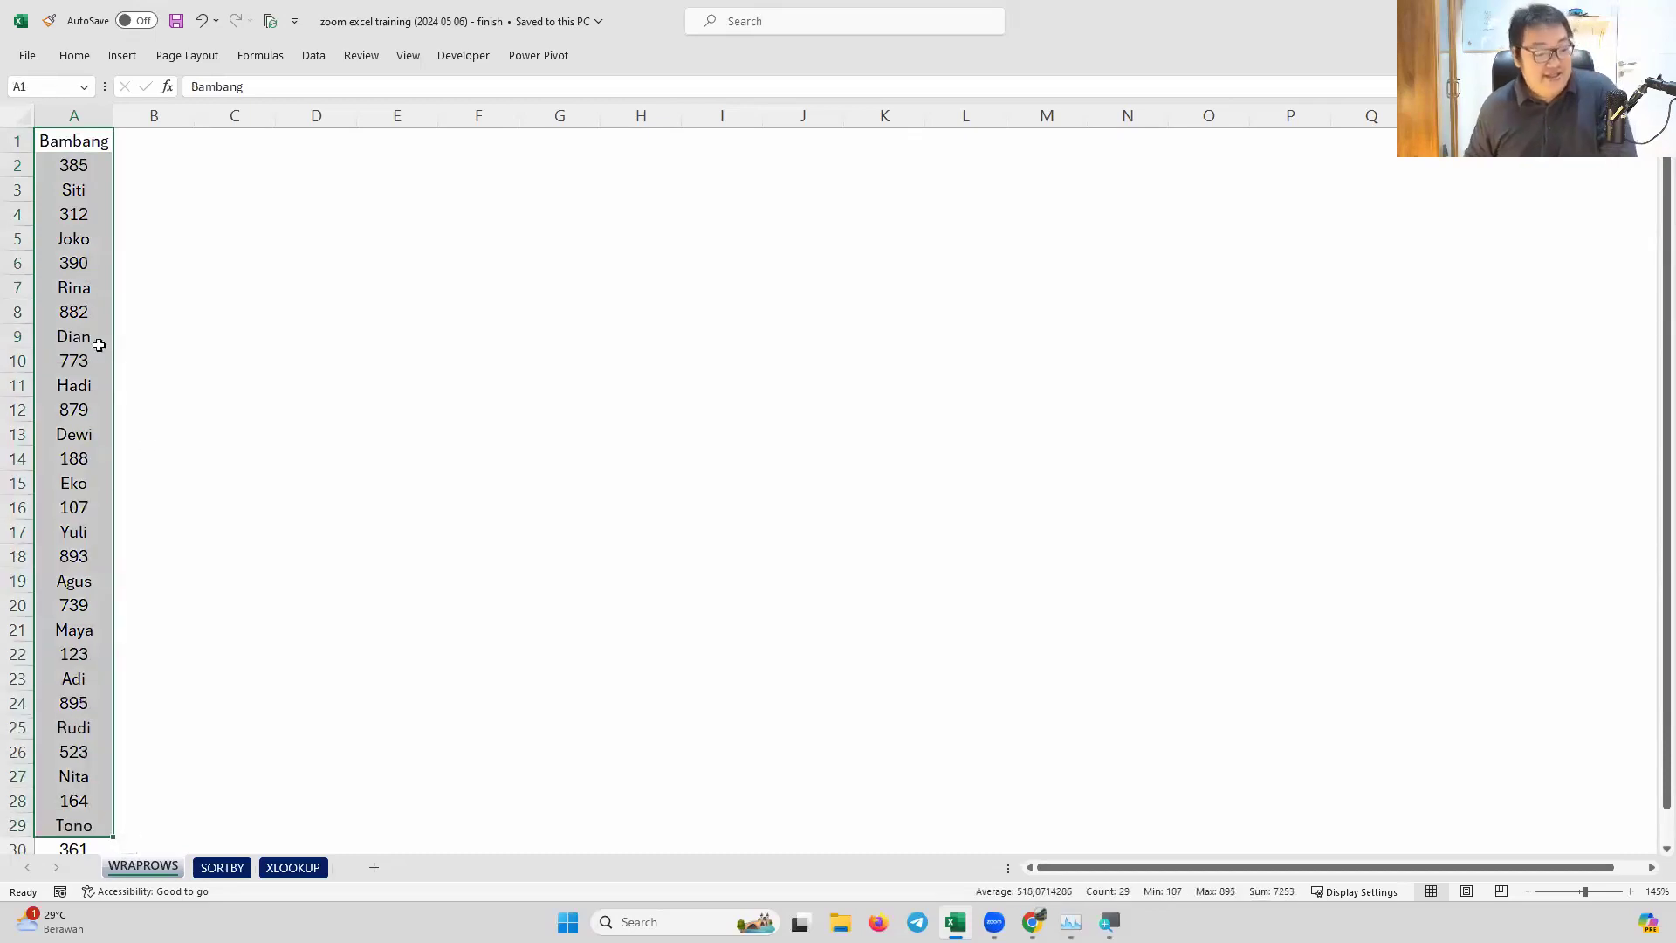
pyautogui.click(53, 138)
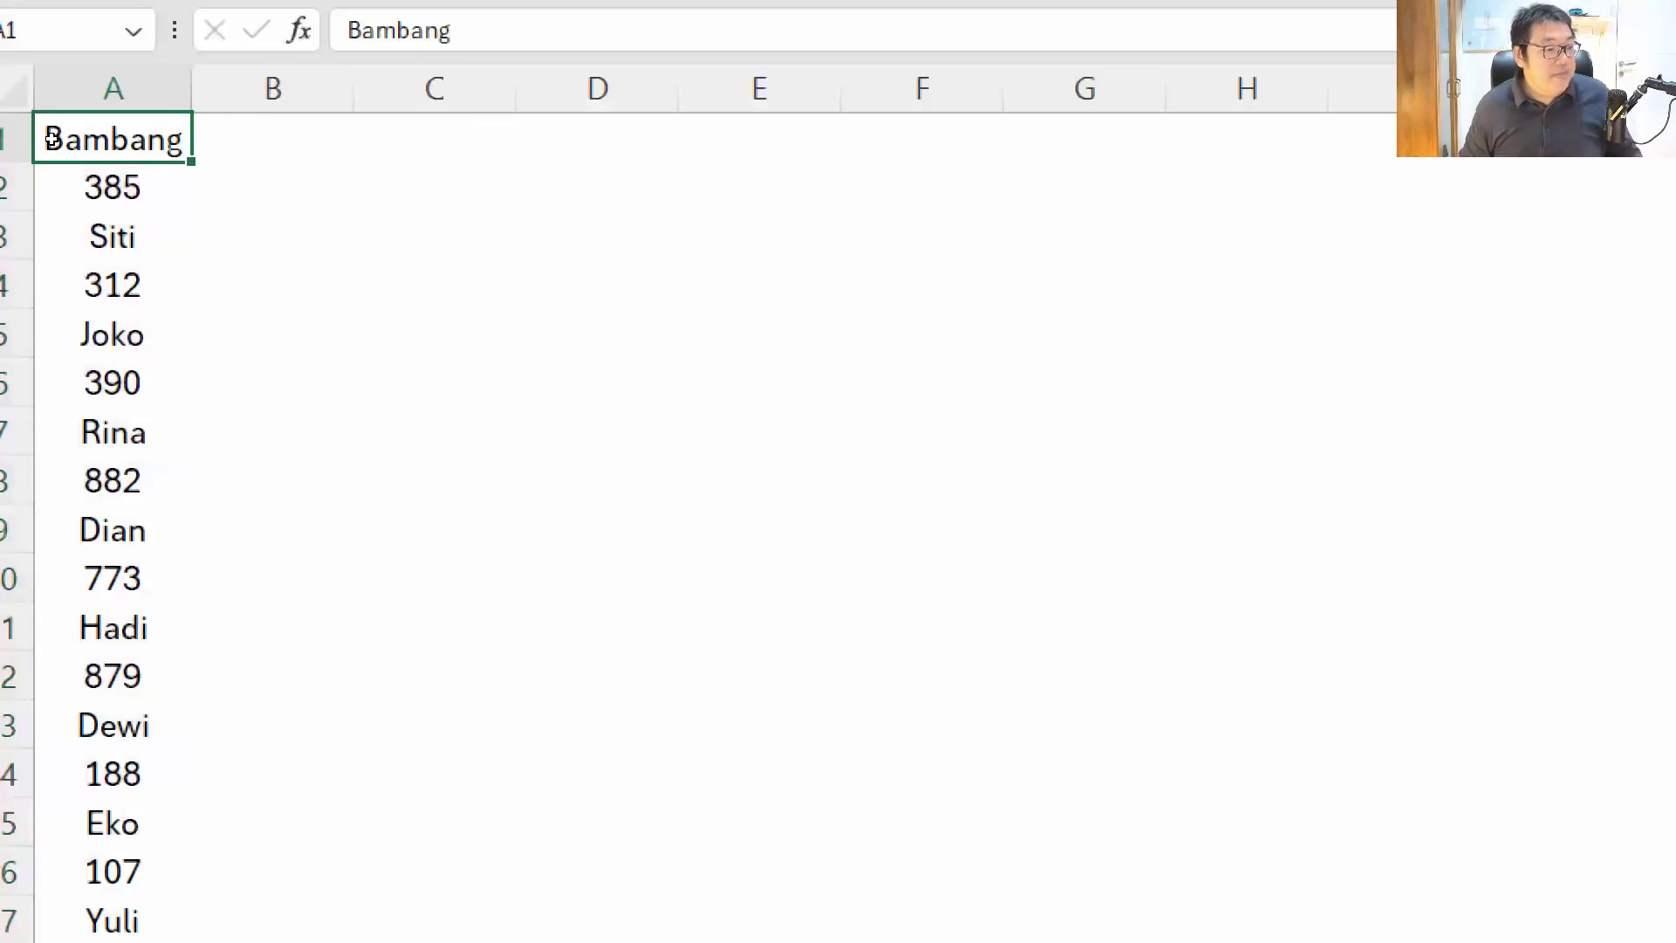
pyautogui.press('Down')
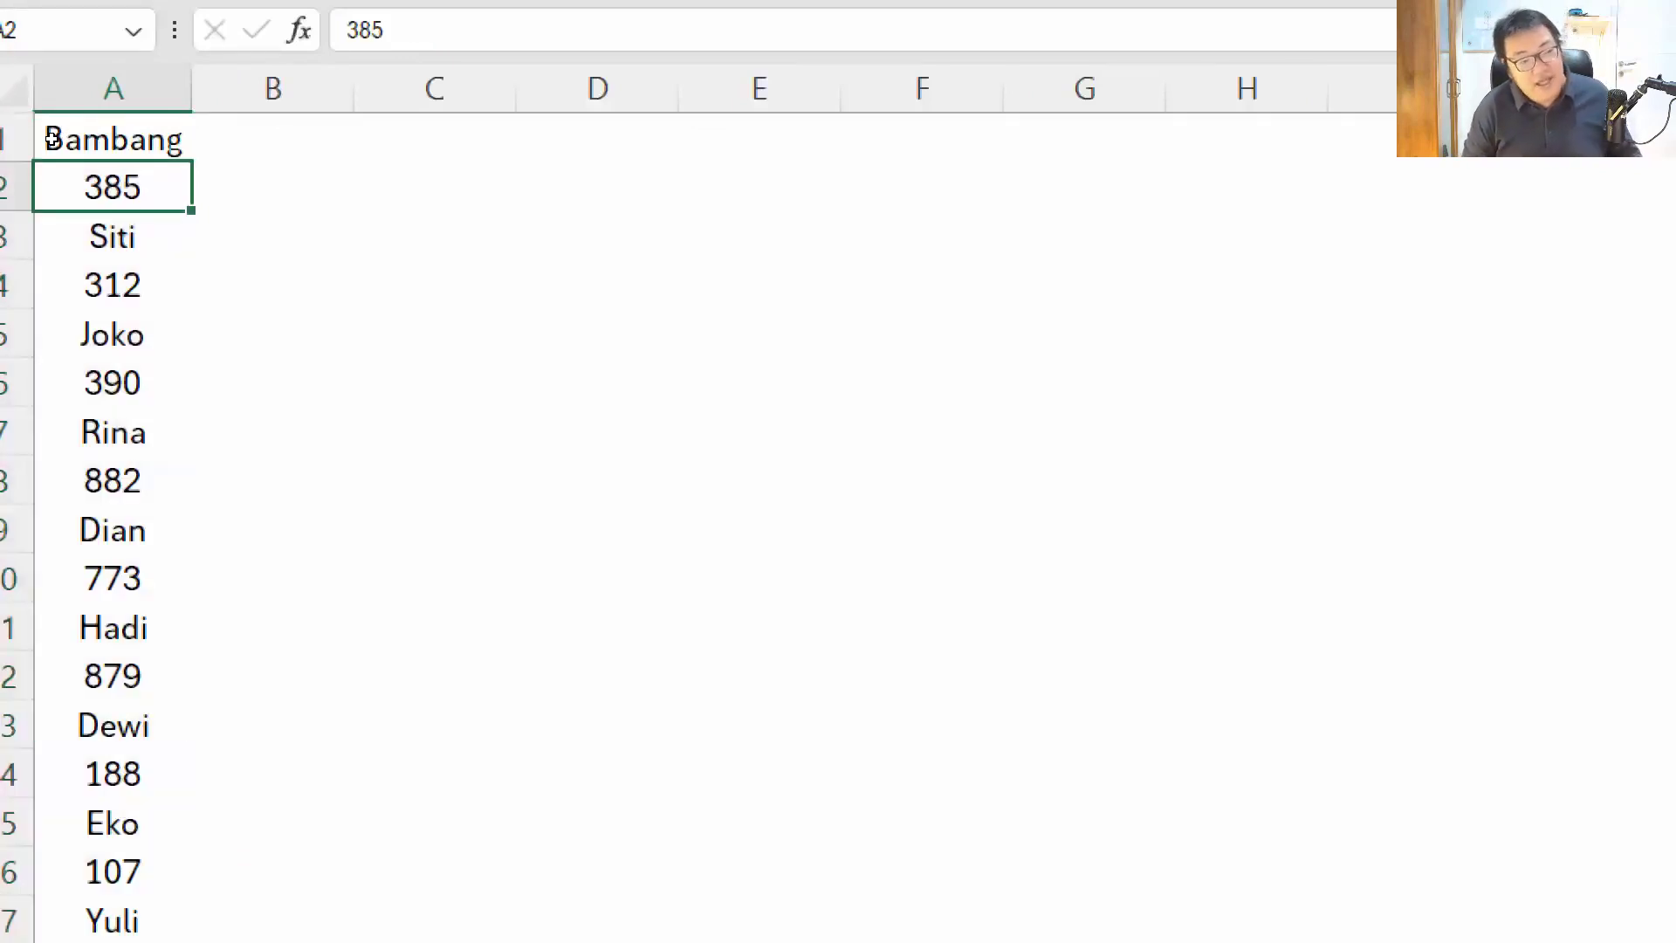
pyautogui.press('Down')
pyautogui.press('Down')
pyautogui.press('Down')
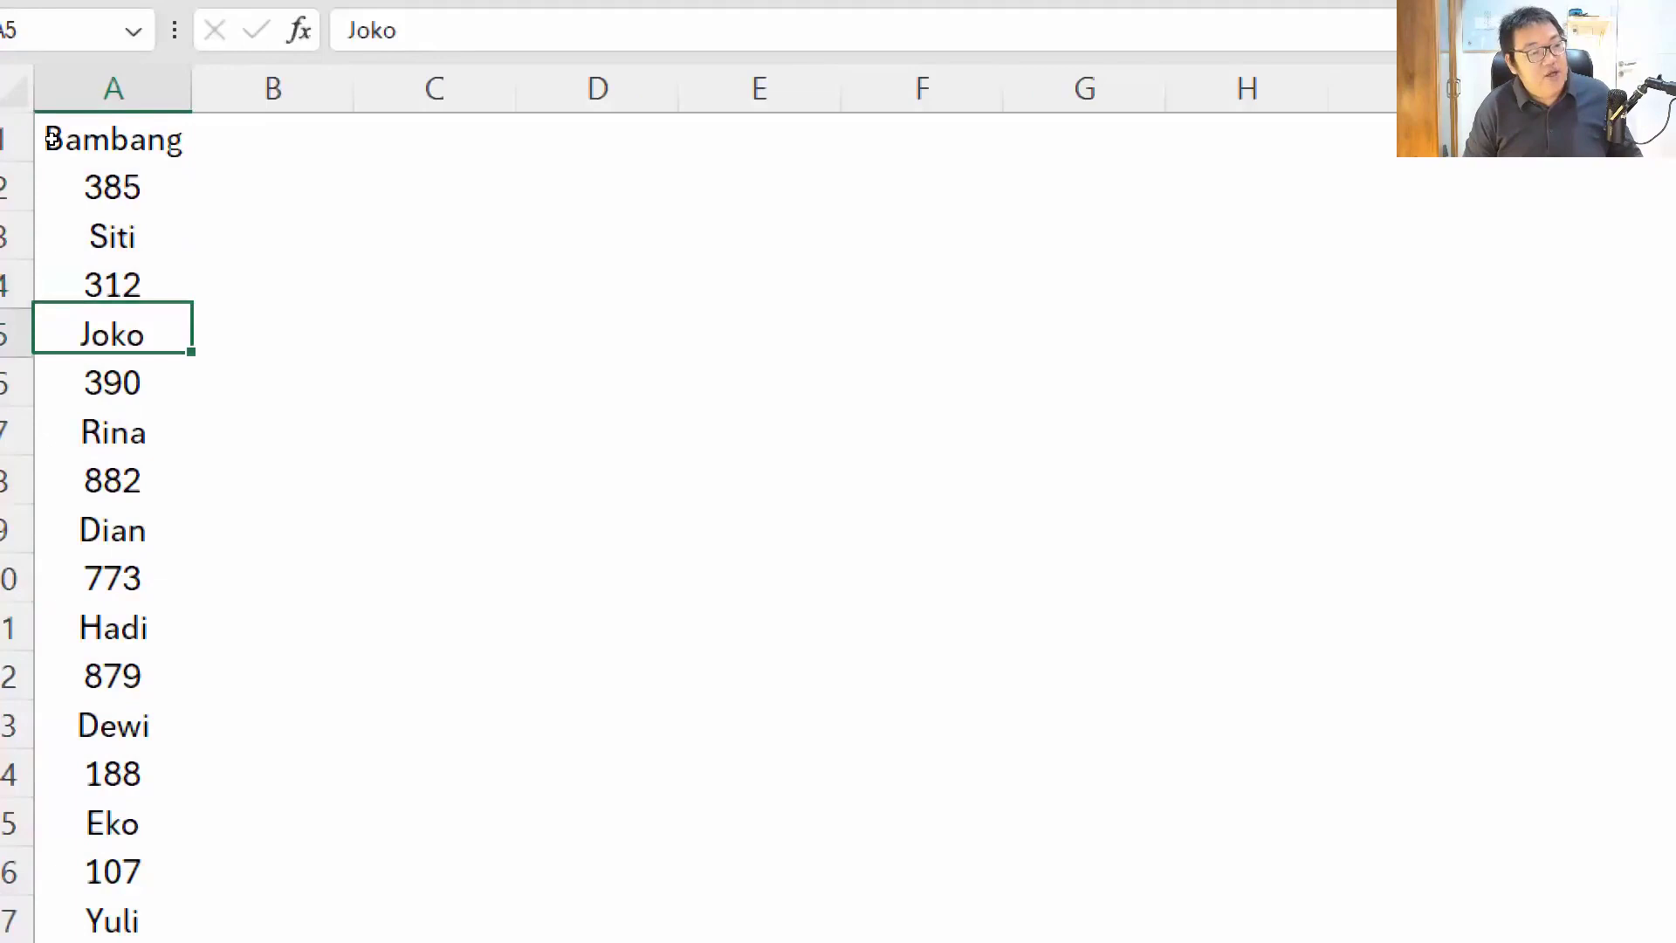
pyautogui.press('Down')
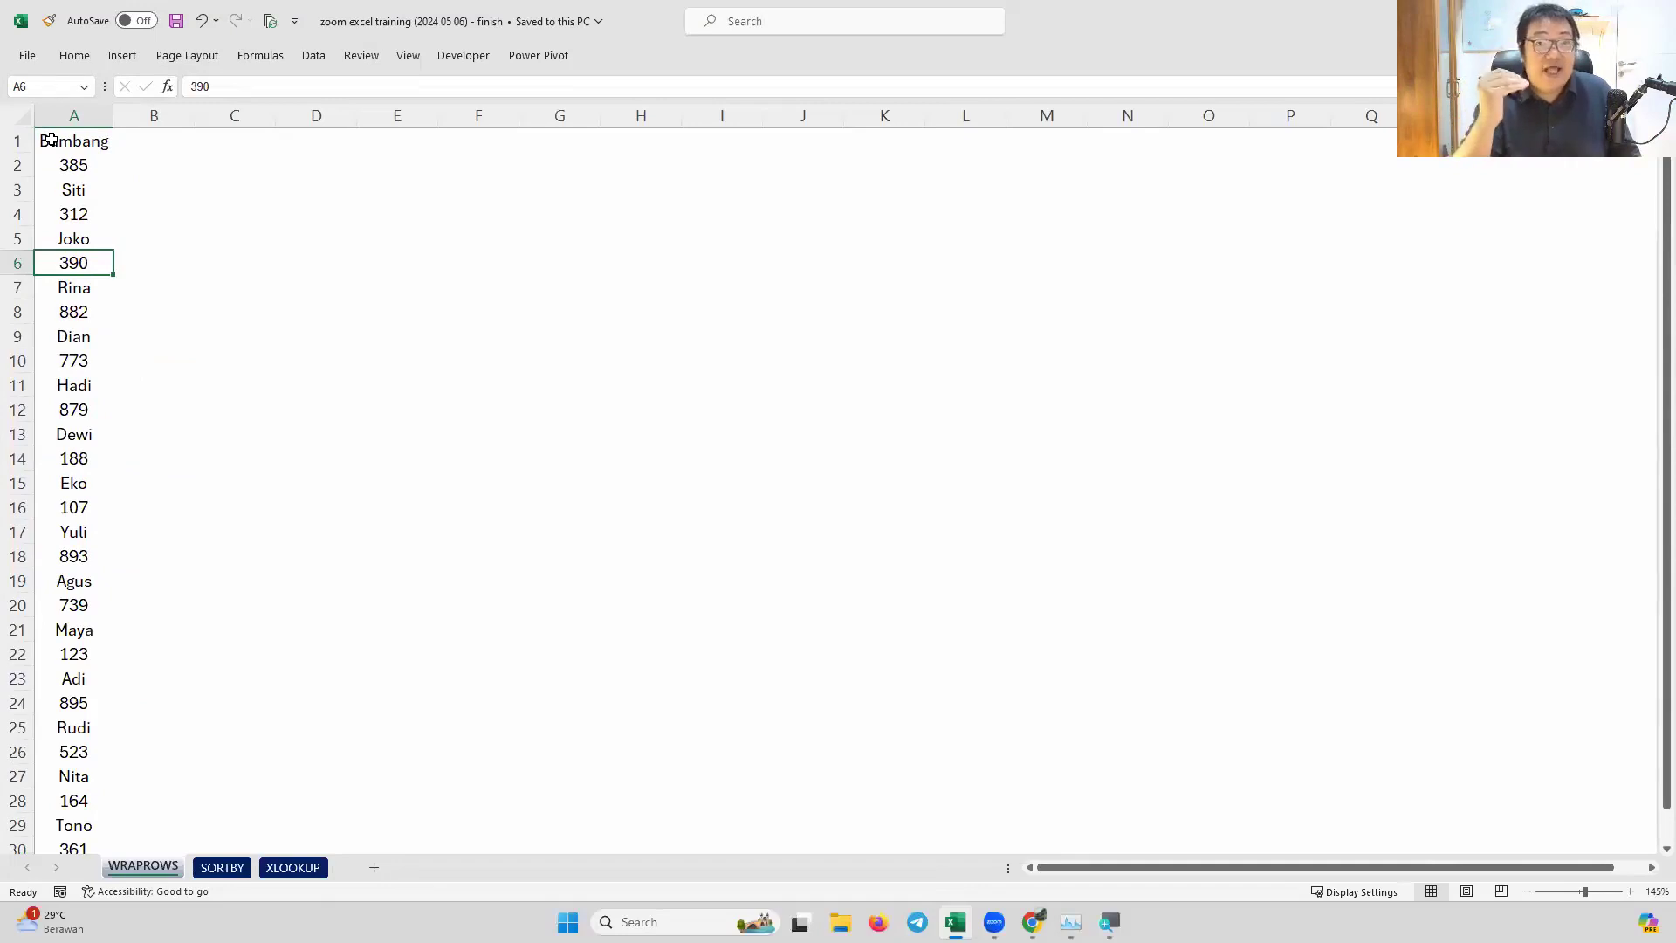
pyautogui.click(210, 148)
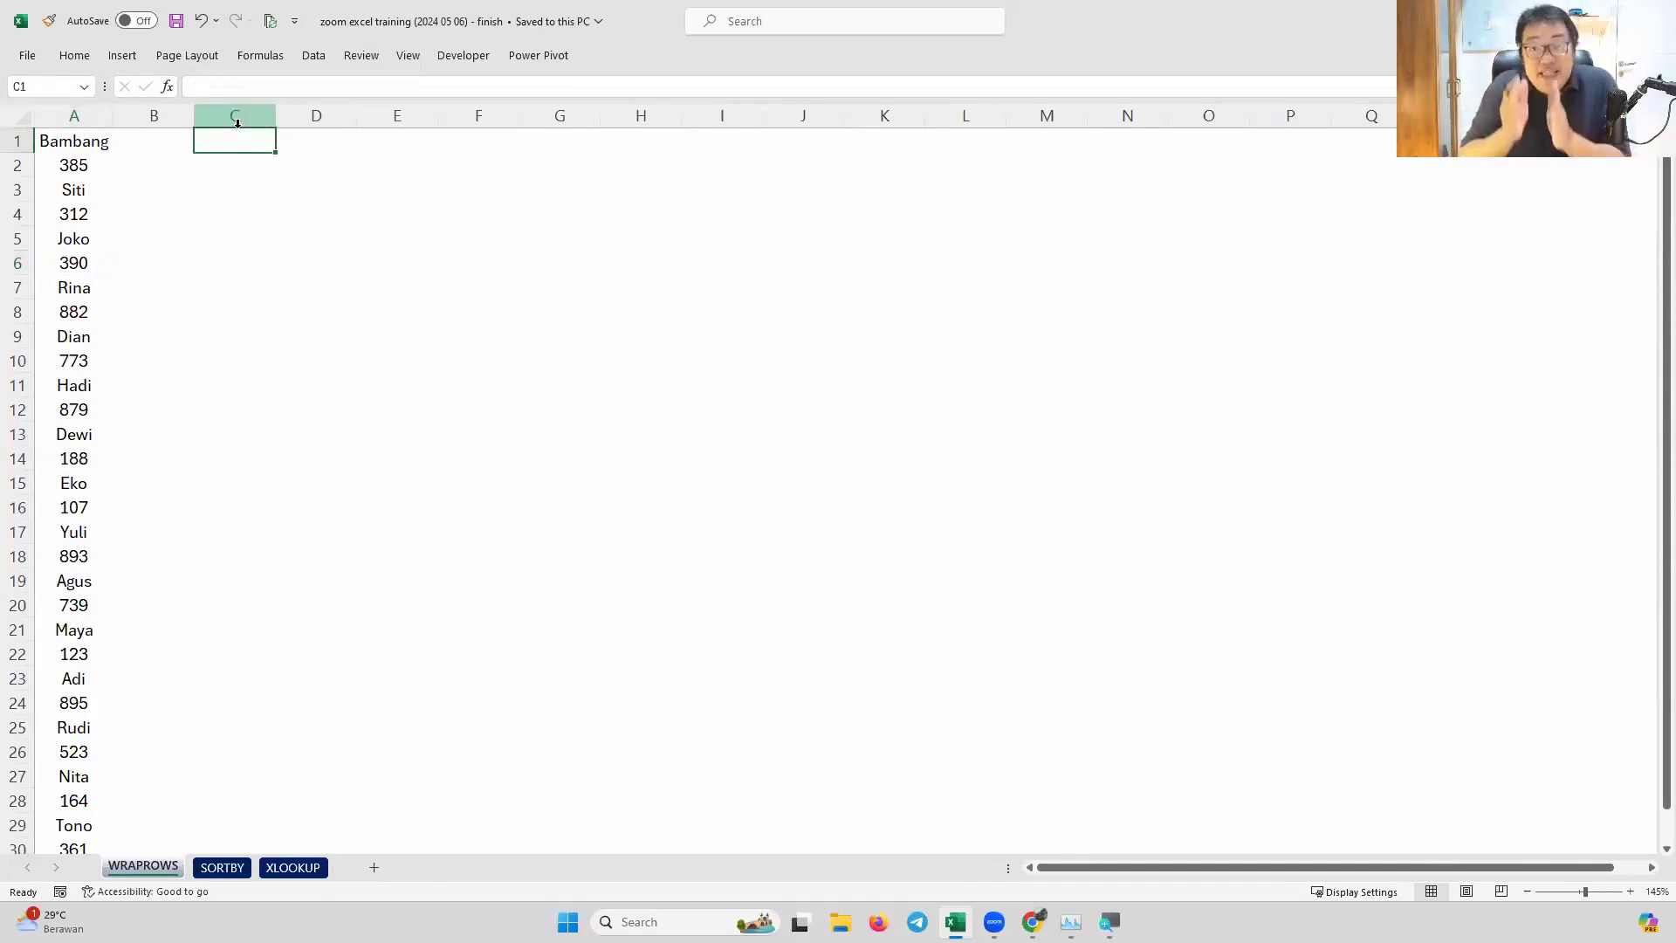
pyautogui.moveTo(243, 146); pyautogui.dragTo(244, 410)
pyautogui.moveTo(326, 144); pyautogui.dragTo(322, 388)
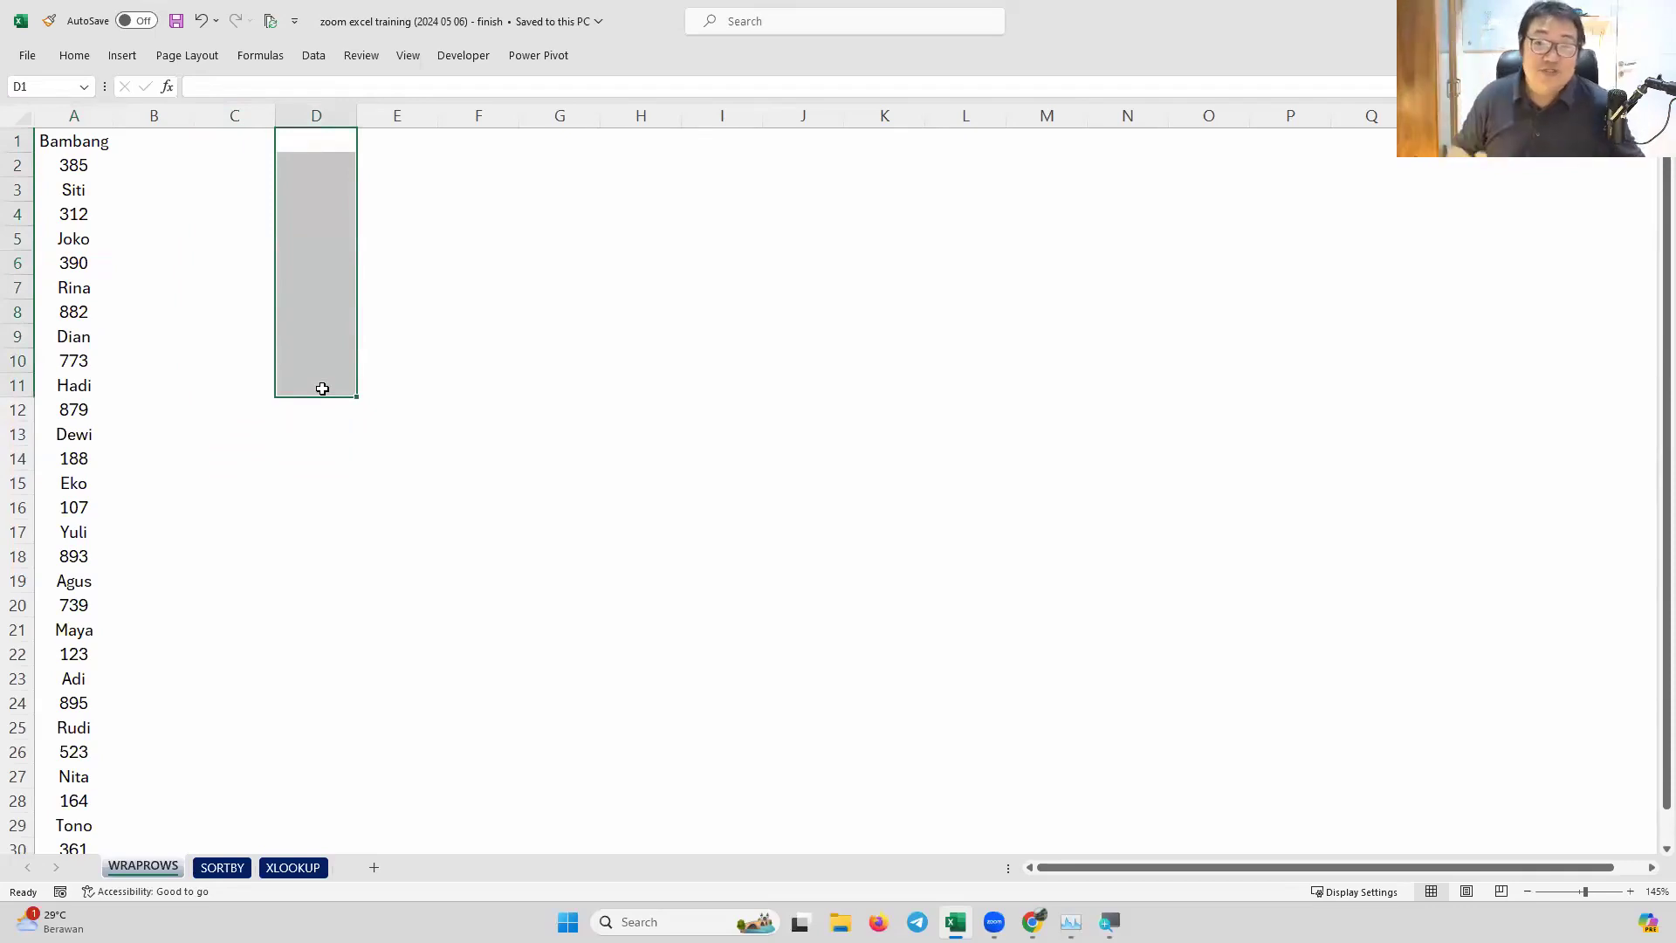
pyautogui.click(238, 142)
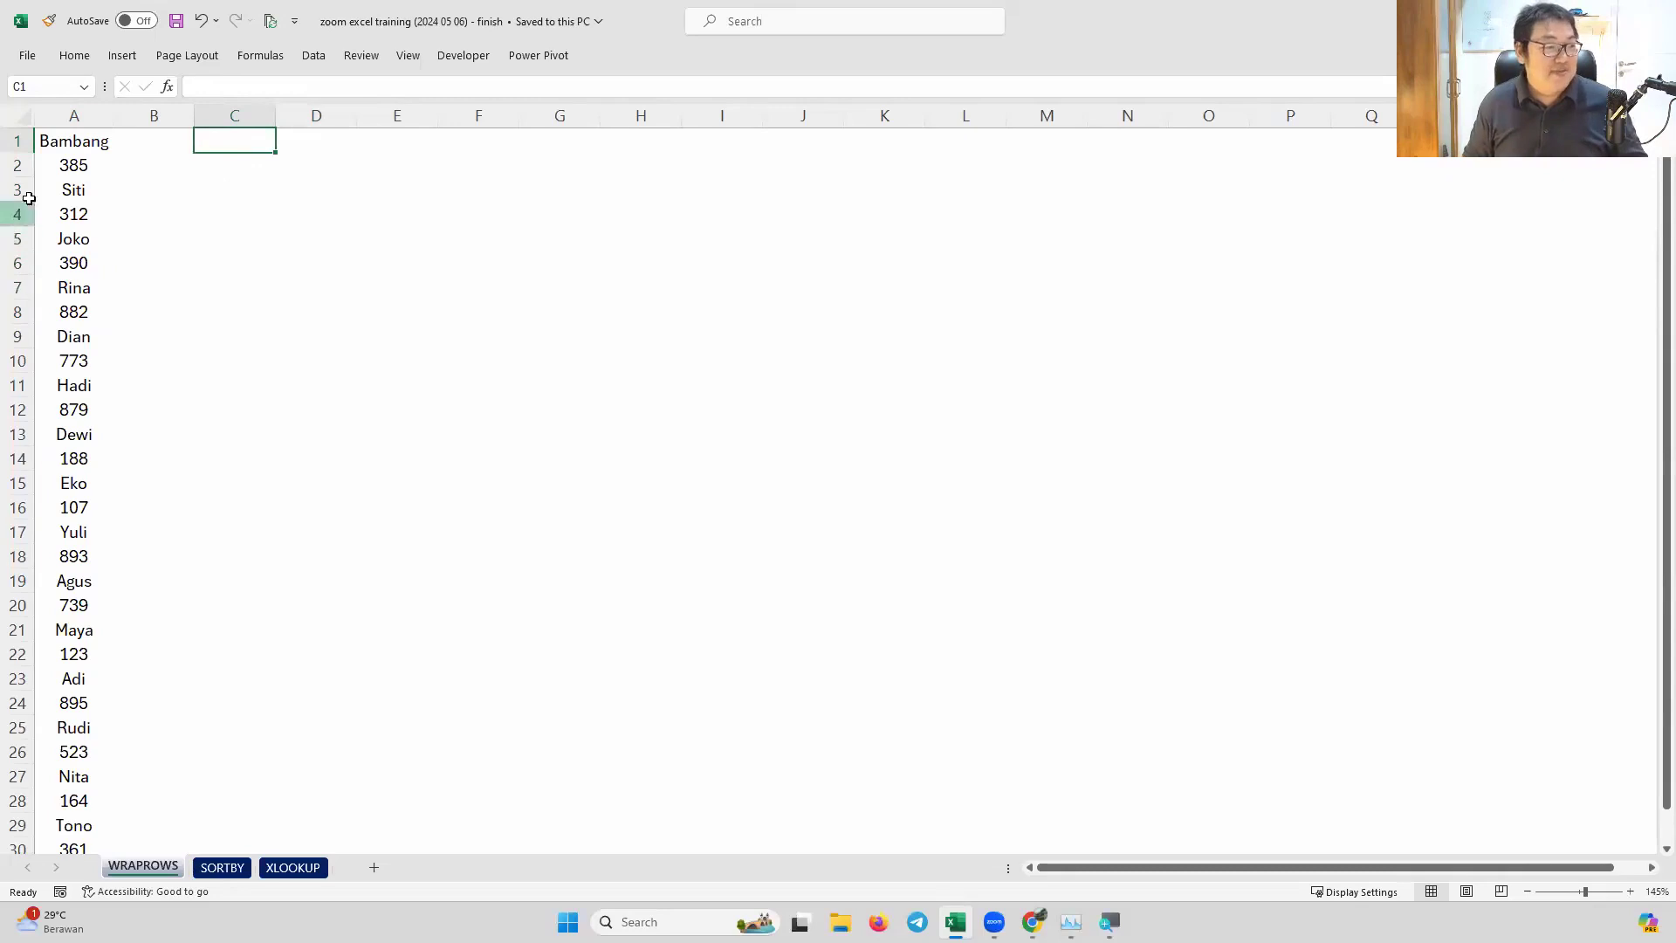
# Copy the first five names in column A by selecting them individually, and paste them starting at C1
pyautogui.click(65, 149)
pyautogui.keyDown('ctrl'); pyautogui.click(77, 188); pyautogui.keyUp('ctrl')
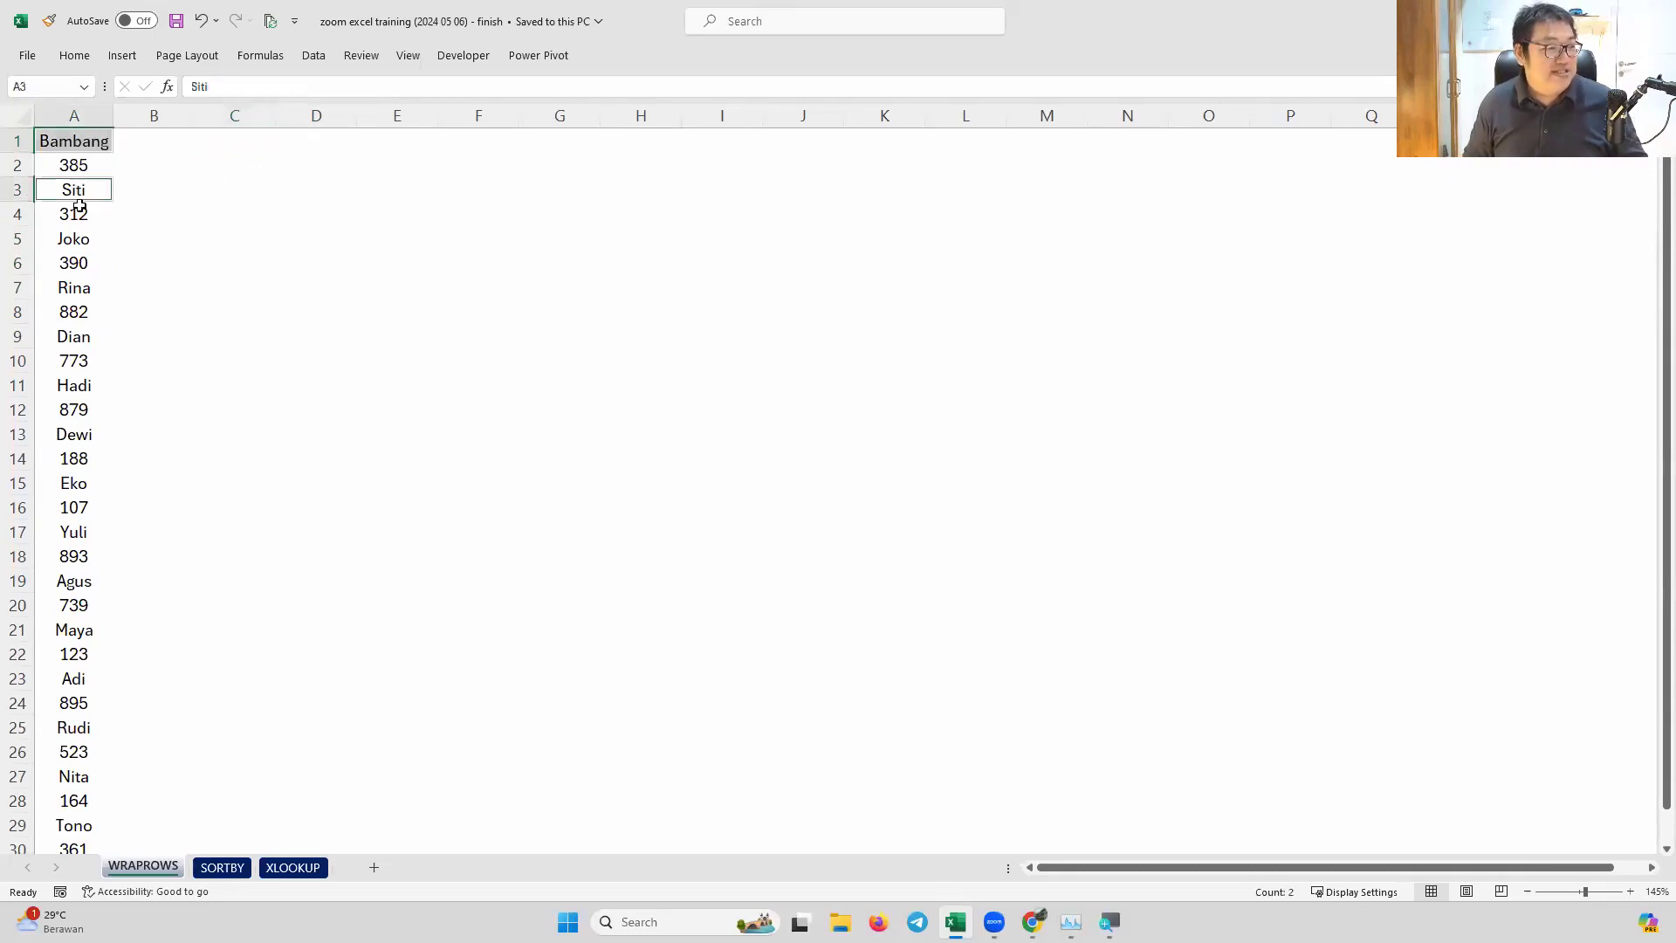
pyautogui.keyDown('ctrl'); pyautogui.click(79, 238); pyautogui.keyUp('ctrl')
pyautogui.keyDown('ctrl'); pyautogui.click(80, 290); pyautogui.keyUp('ctrl')
pyautogui.keyDown('ctrl'); pyautogui.click(79, 337); pyautogui.keyUp('ctrl')
pyautogui.hotkey('ctrl', 'c')
pyautogui.click(224, 151)
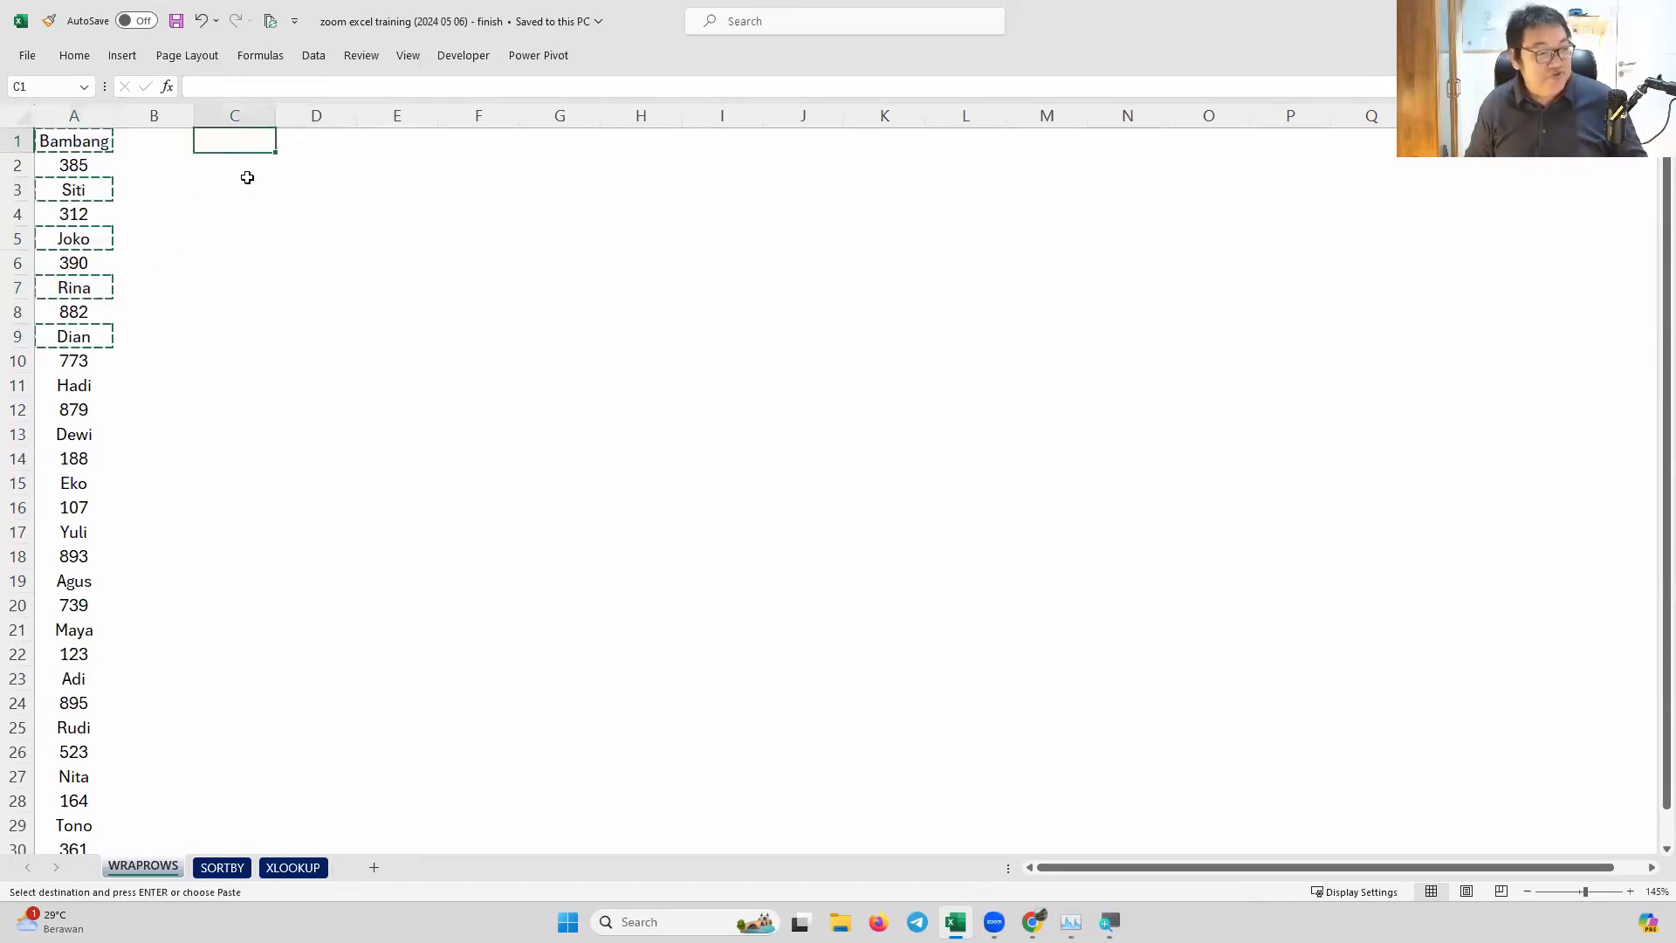
pyautogui.hotkey('ctrl', 'v')
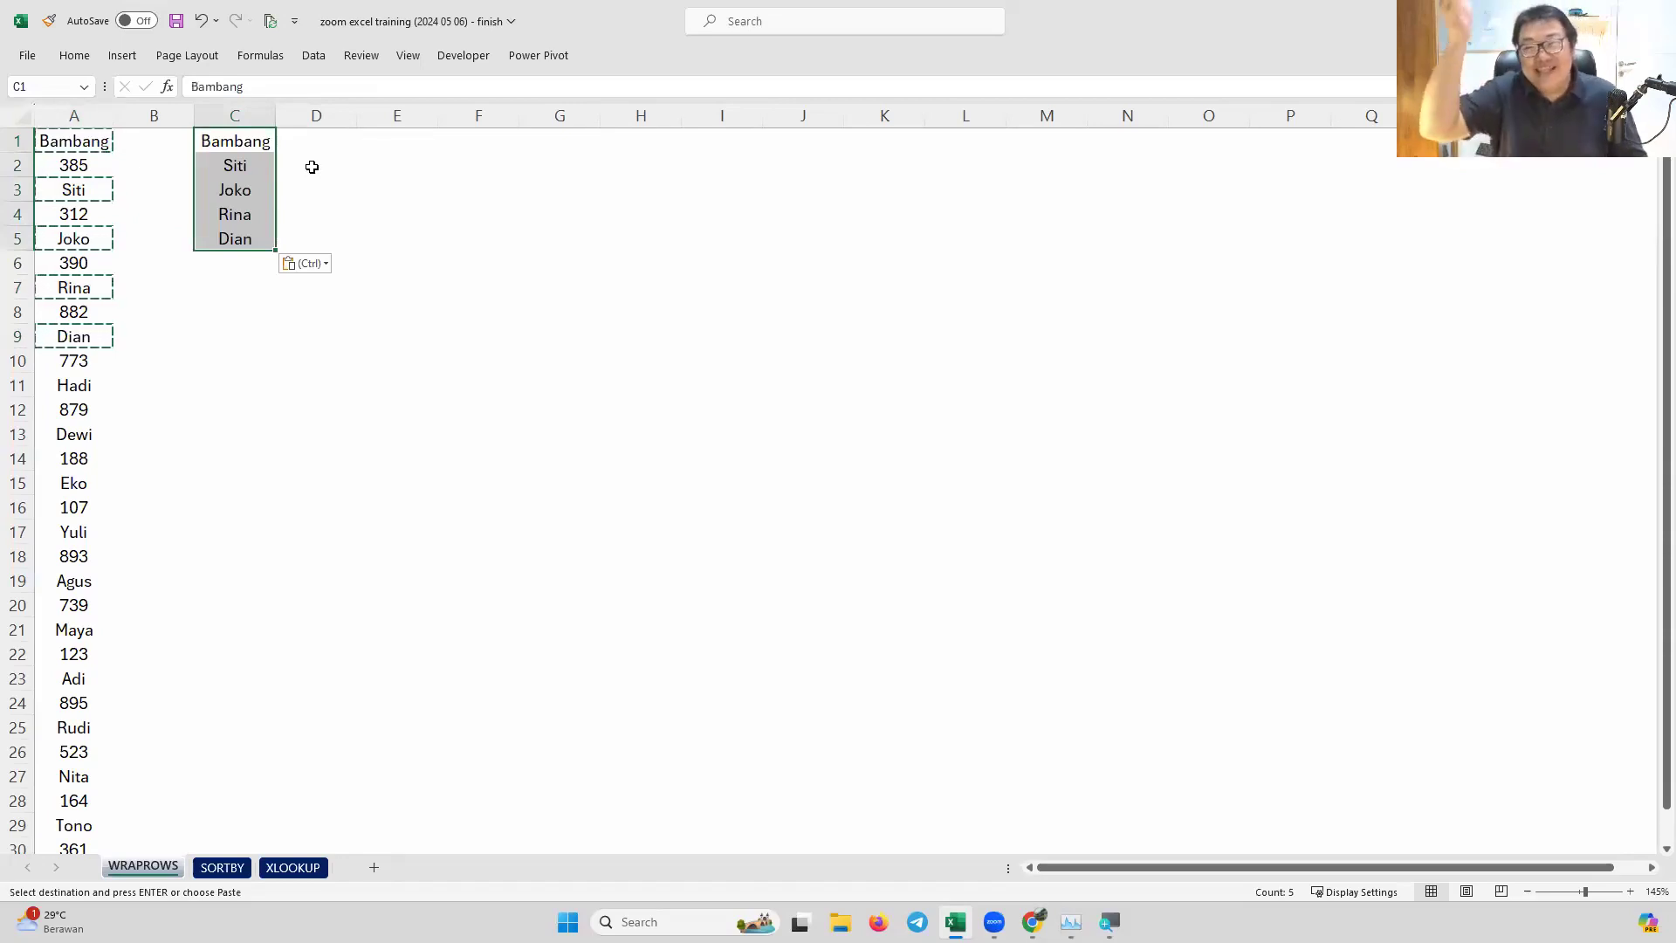
# Clear the pasted names from C1:C5 and cancel the pending copy
pyautogui.press('Delete')
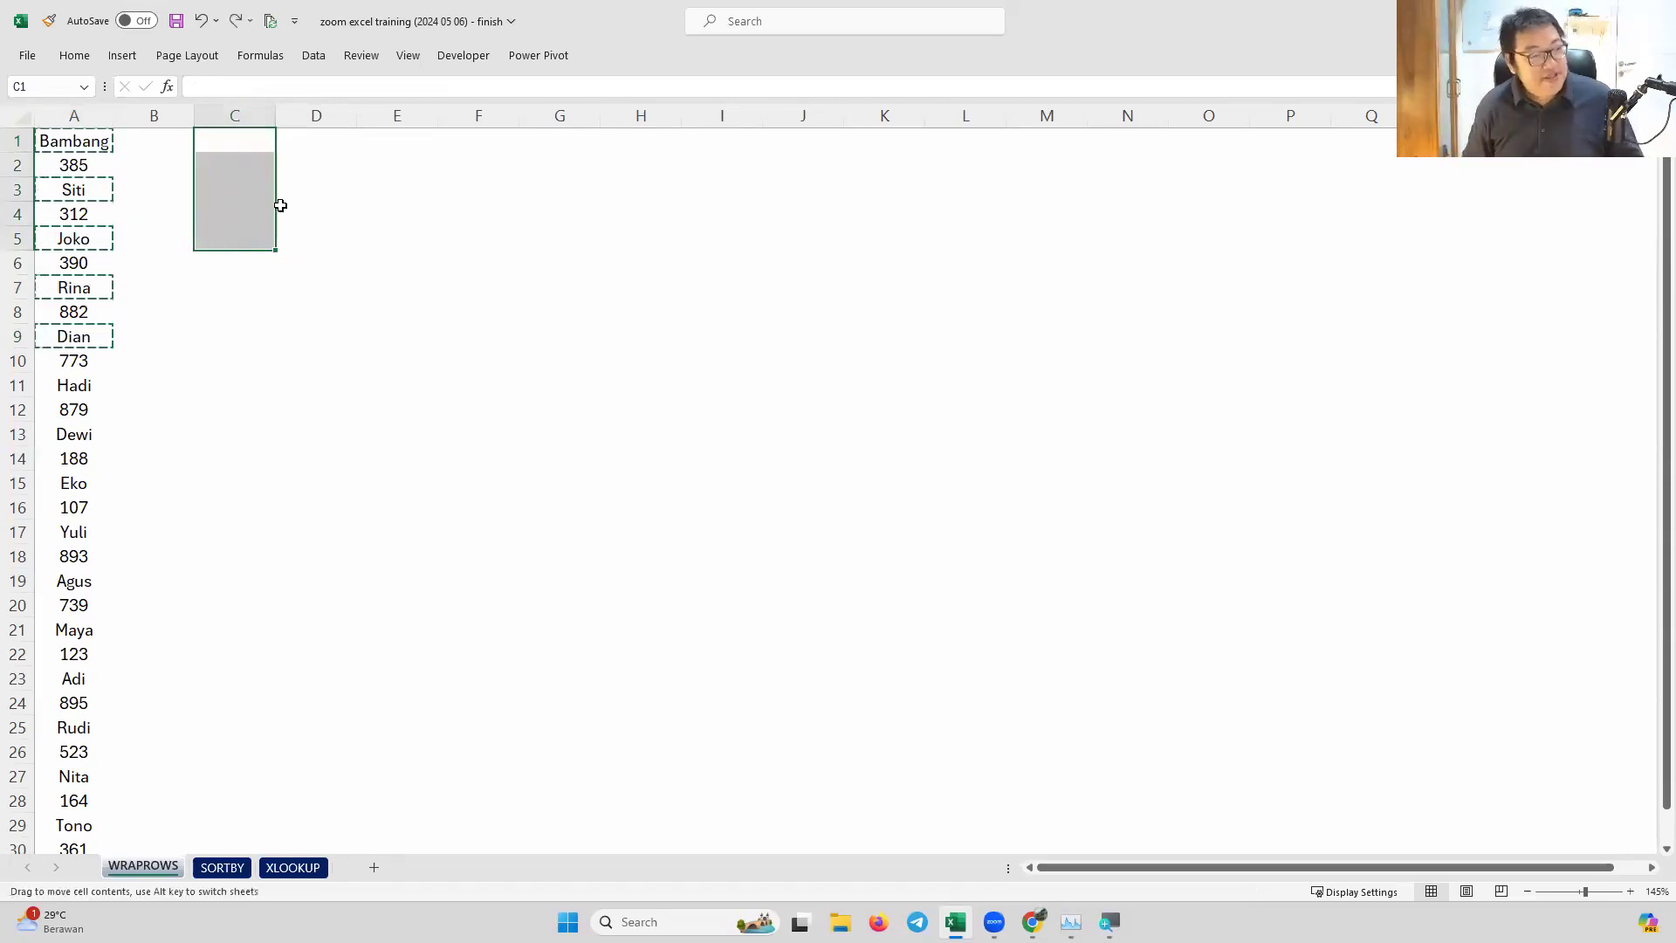
pyautogui.click(297, 207)
pyautogui.press('Escape')
# Select the whole list of names and numbers in A1:A30
pyautogui.click(94, 146)
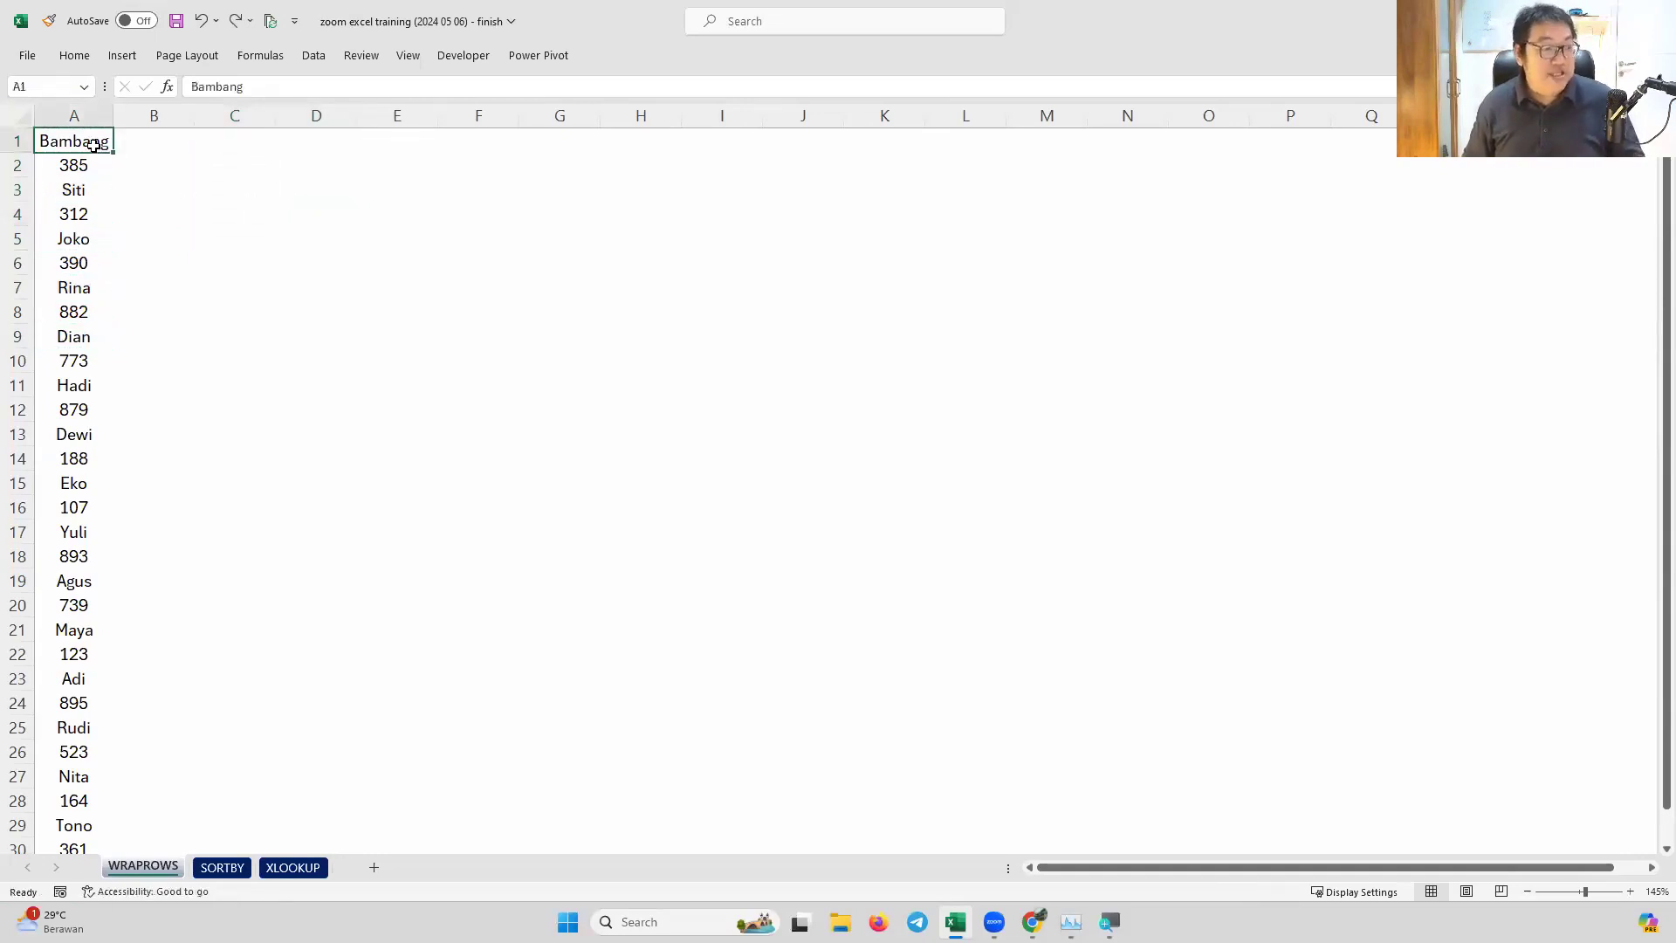
pyautogui.hotkey('ctrl', 'shift', 'Down')
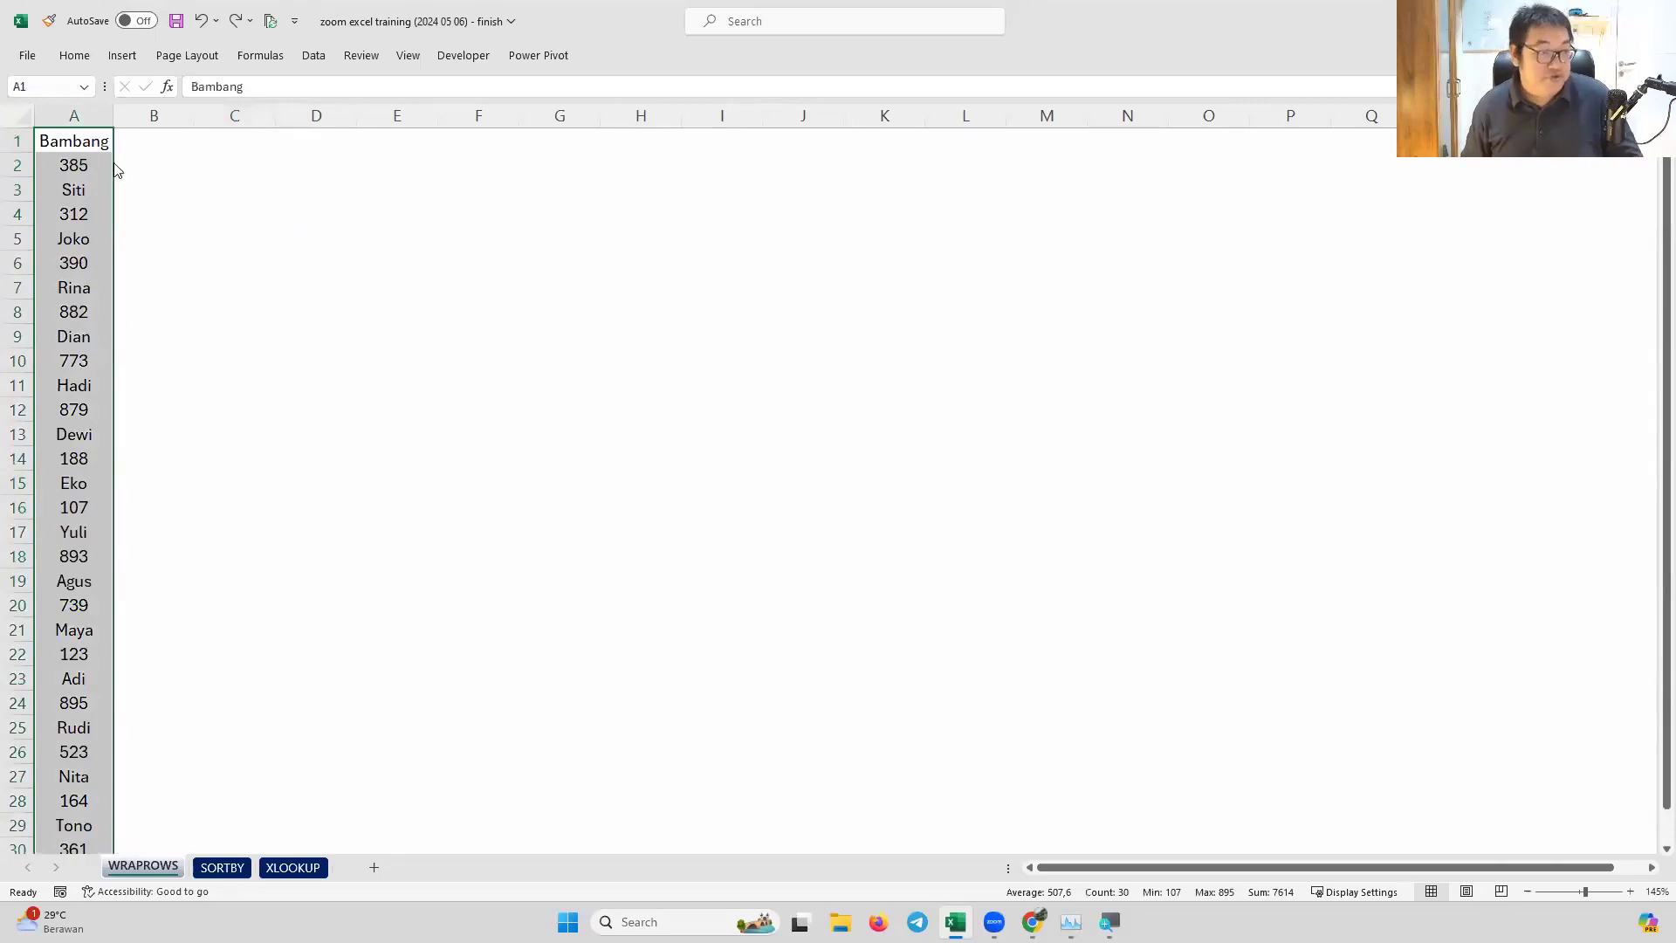
# Try to isolate the names with Go To Special using Formulas limited to Text
pyautogui.hotkey('ctrl', 'g')
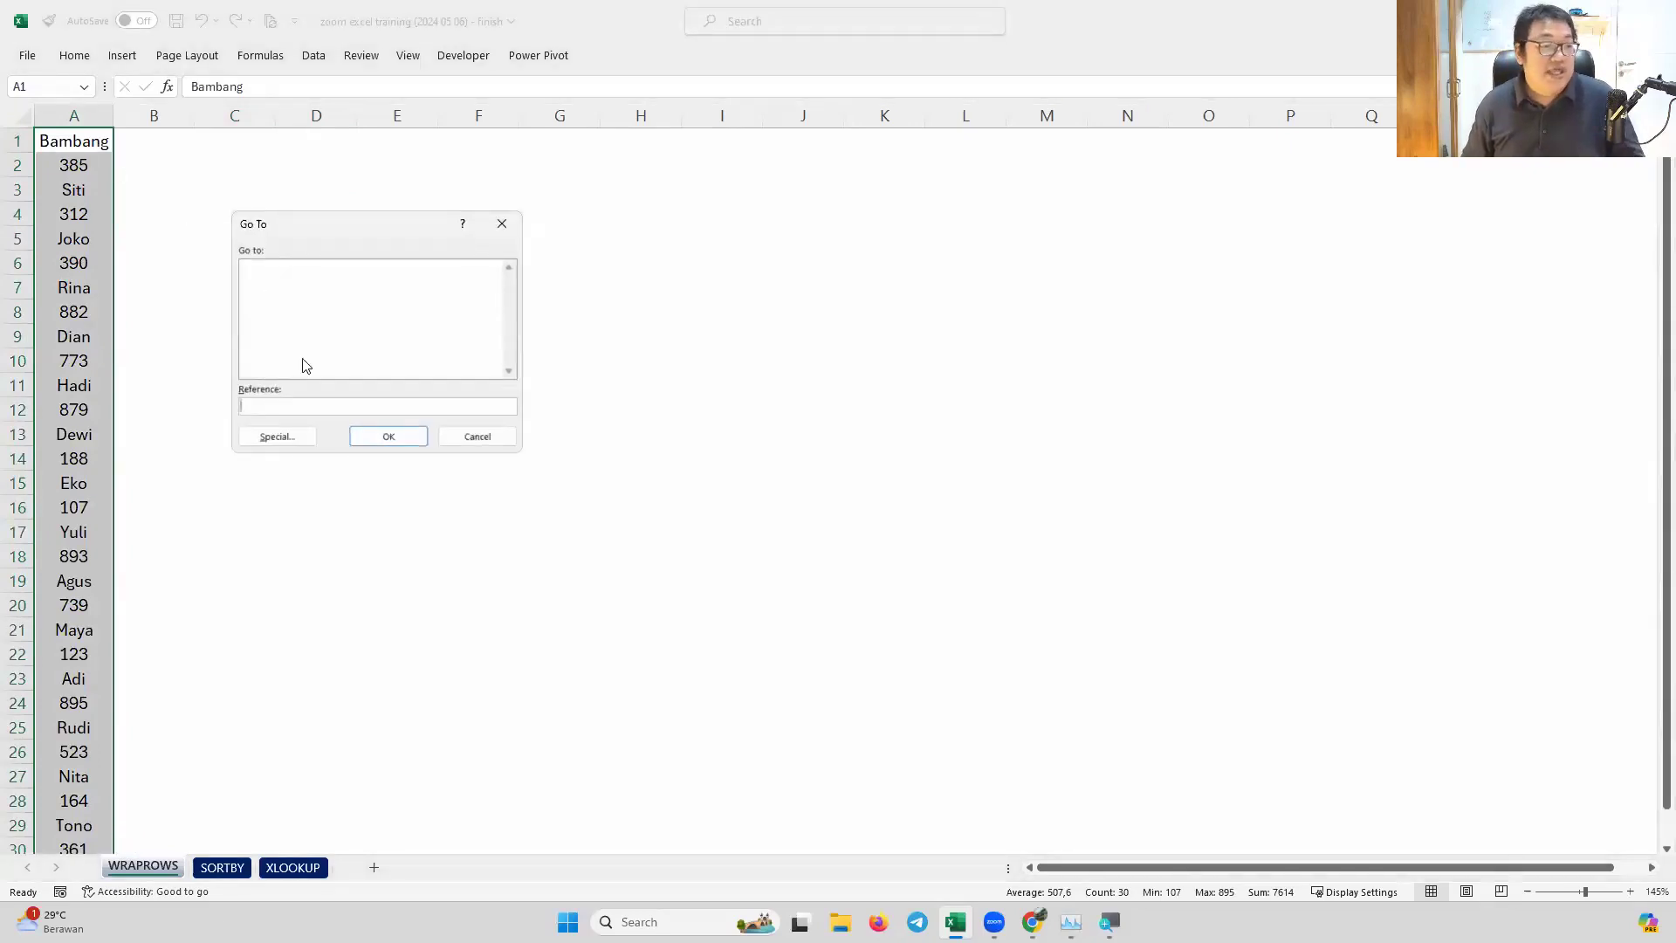
pyautogui.click(278, 436)
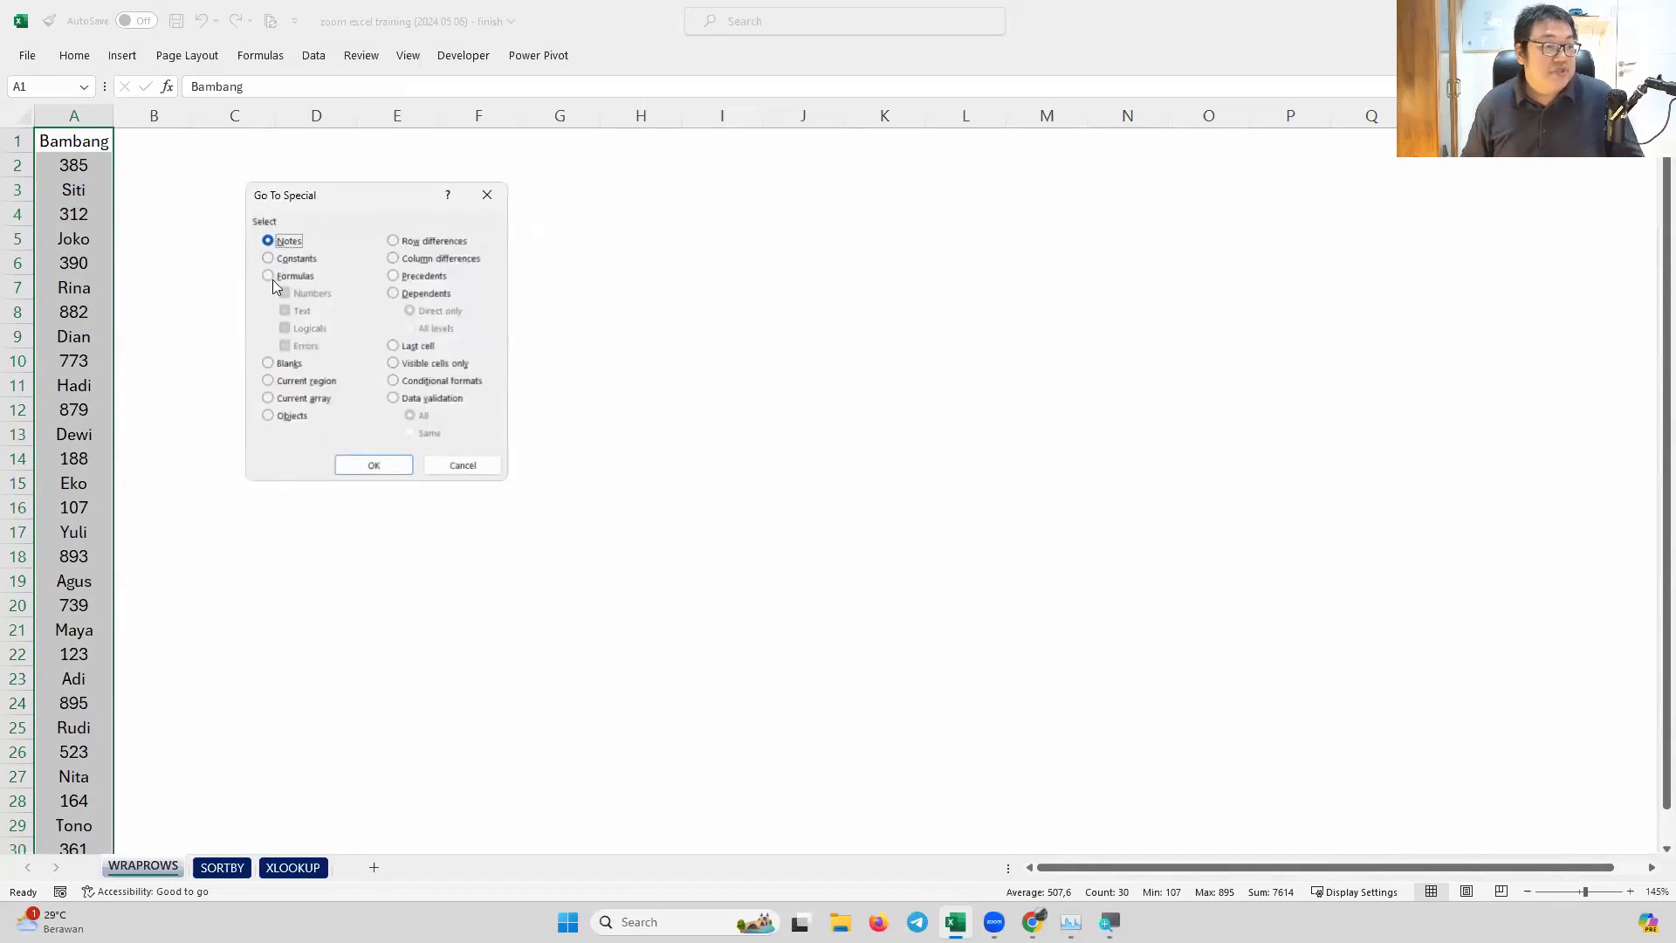
pyautogui.click(268, 276)
pyautogui.click(285, 293)
pyautogui.click(284, 329)
pyautogui.click(285, 346)
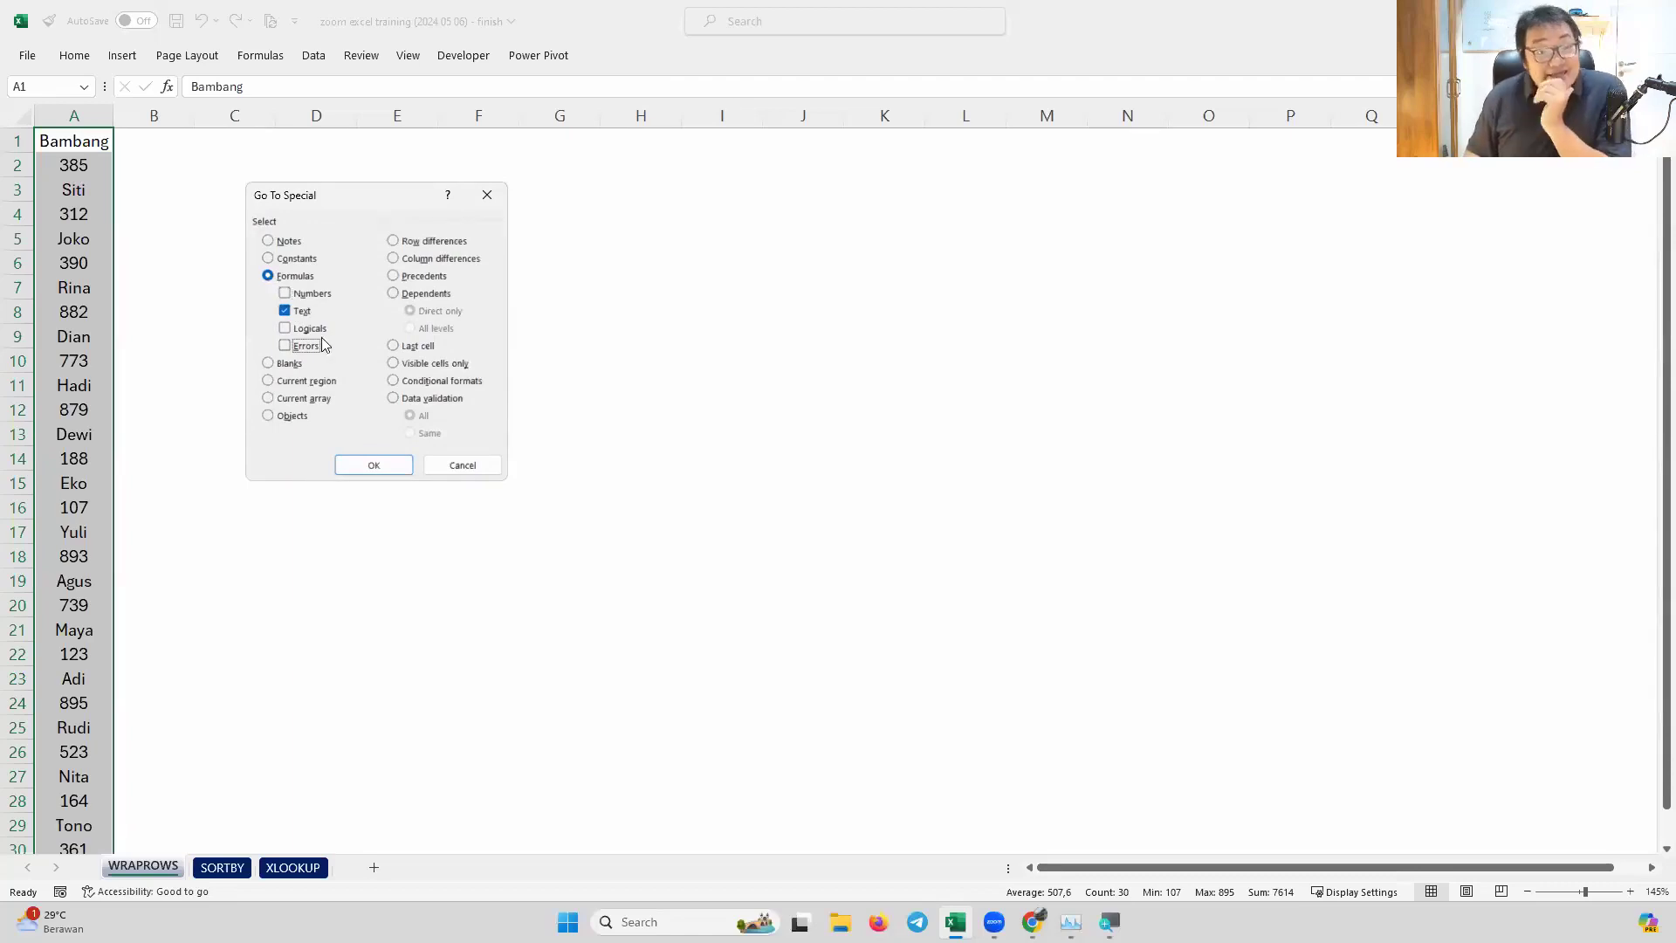
pyautogui.click(378, 464)
pyautogui.click(854, 506)
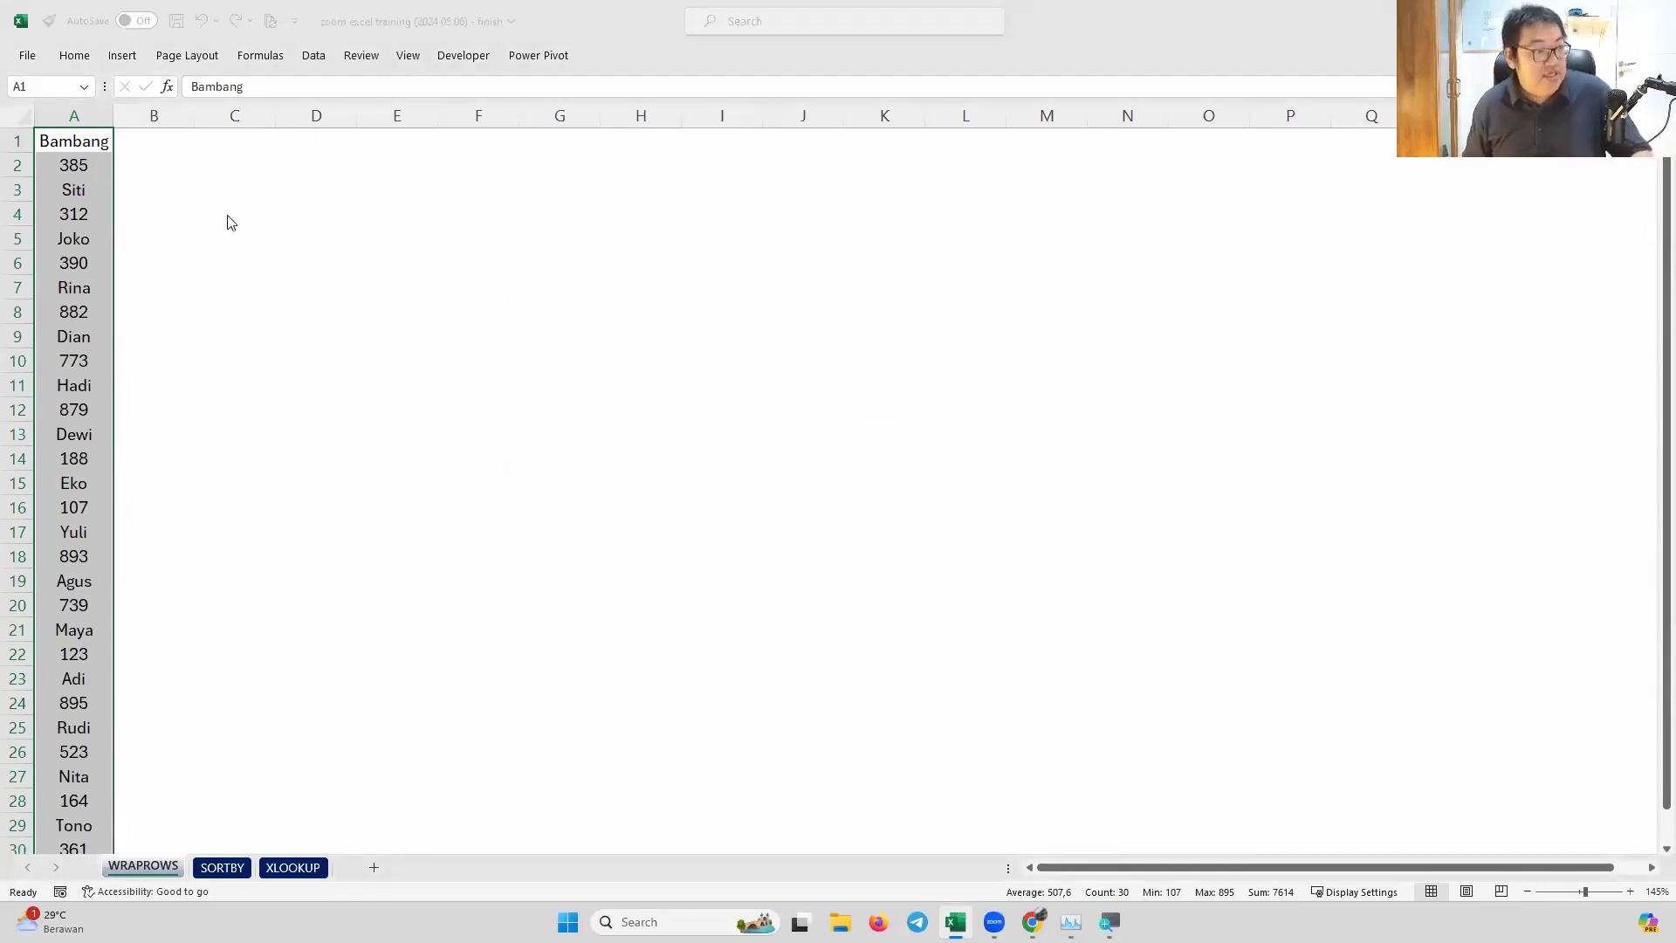
# Select only the names in A1:A30 with Go To Special, using Constants with Numbers and Logicals excluded
pyautogui.press('F5')
pyautogui.click(314, 439)
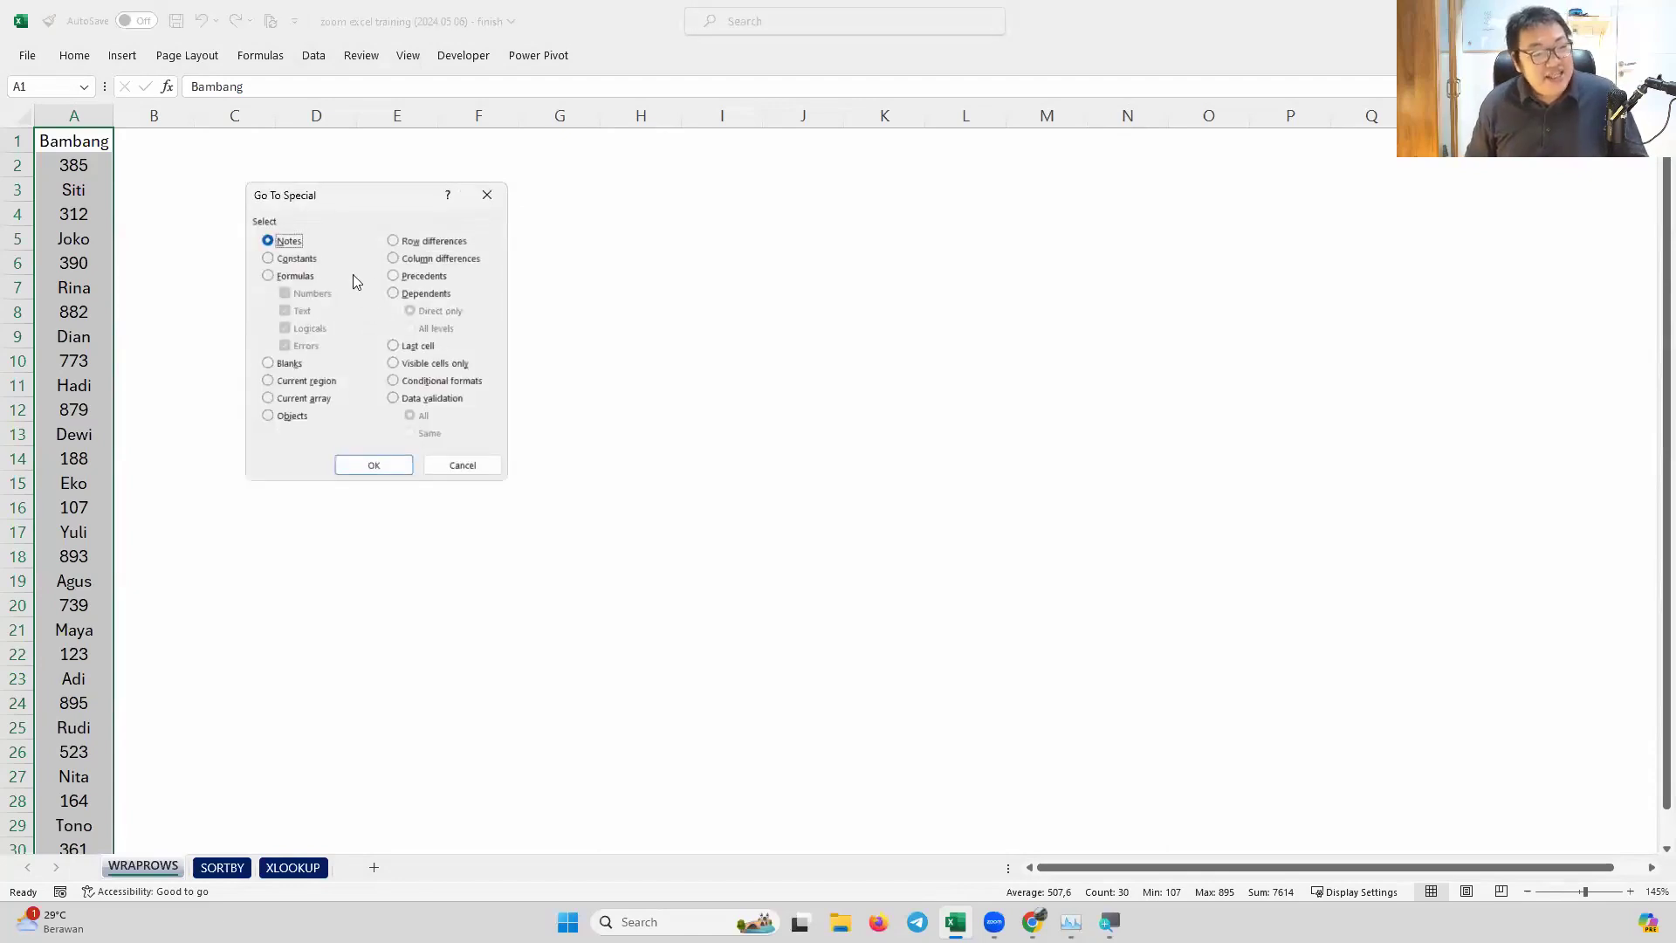
pyautogui.click(296, 260)
pyautogui.click(285, 293)
pyautogui.click(286, 328)
pyautogui.click(369, 459)
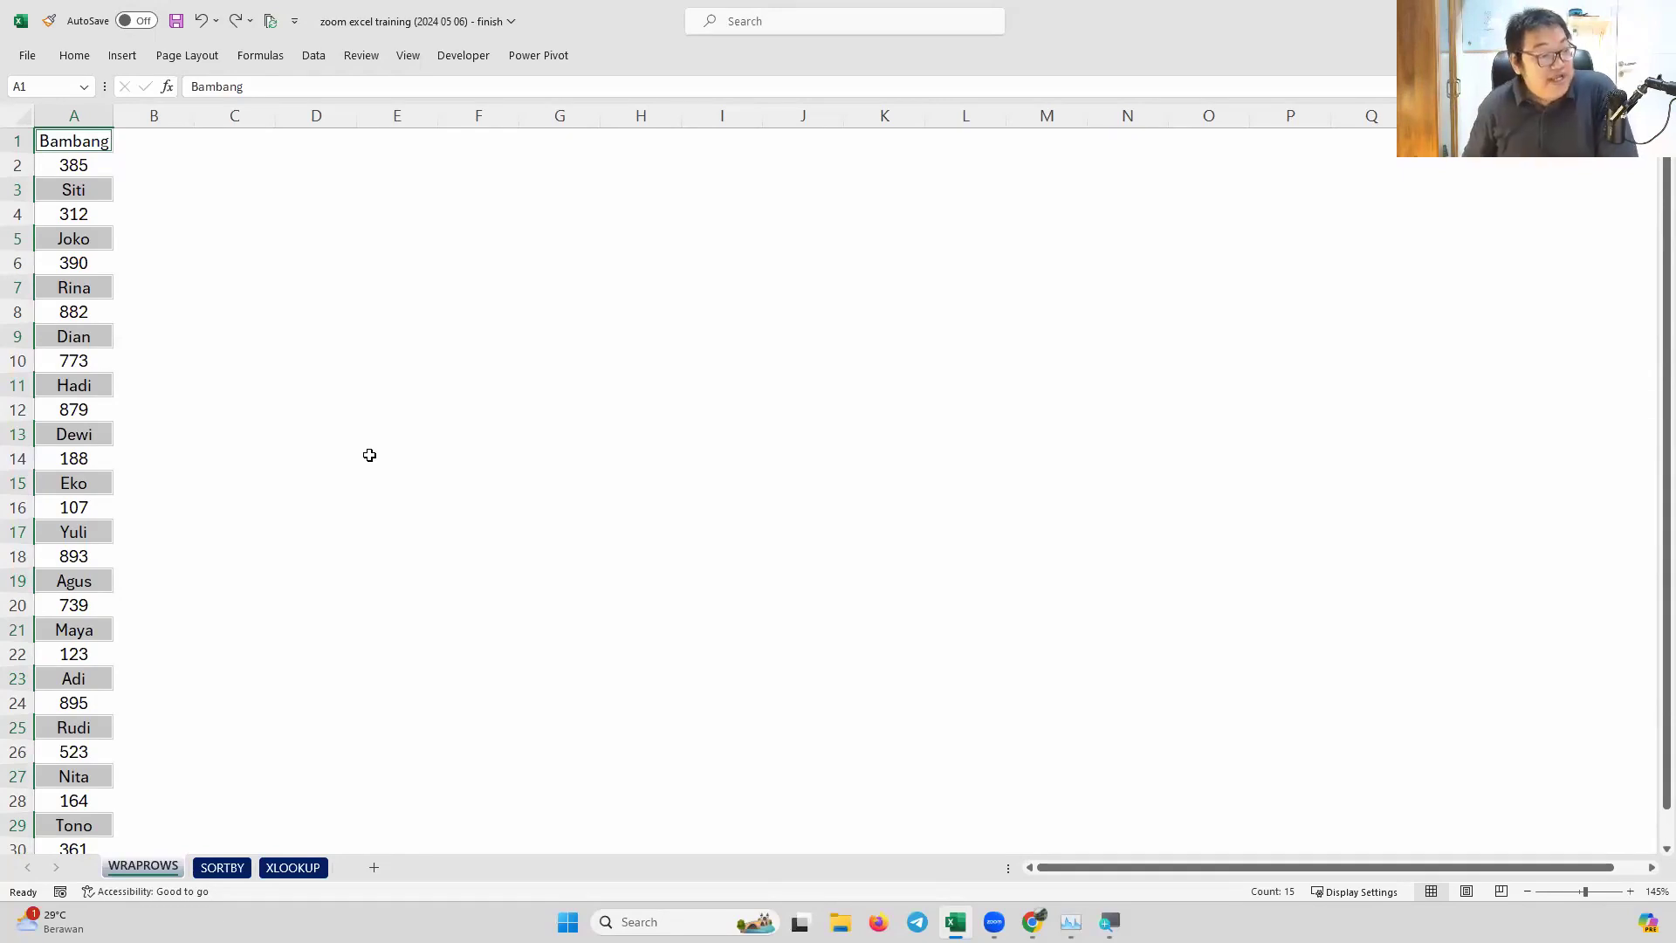
pyautogui.scroll(-4, 285, 536)
pyautogui.scroll(4, 273, 542)
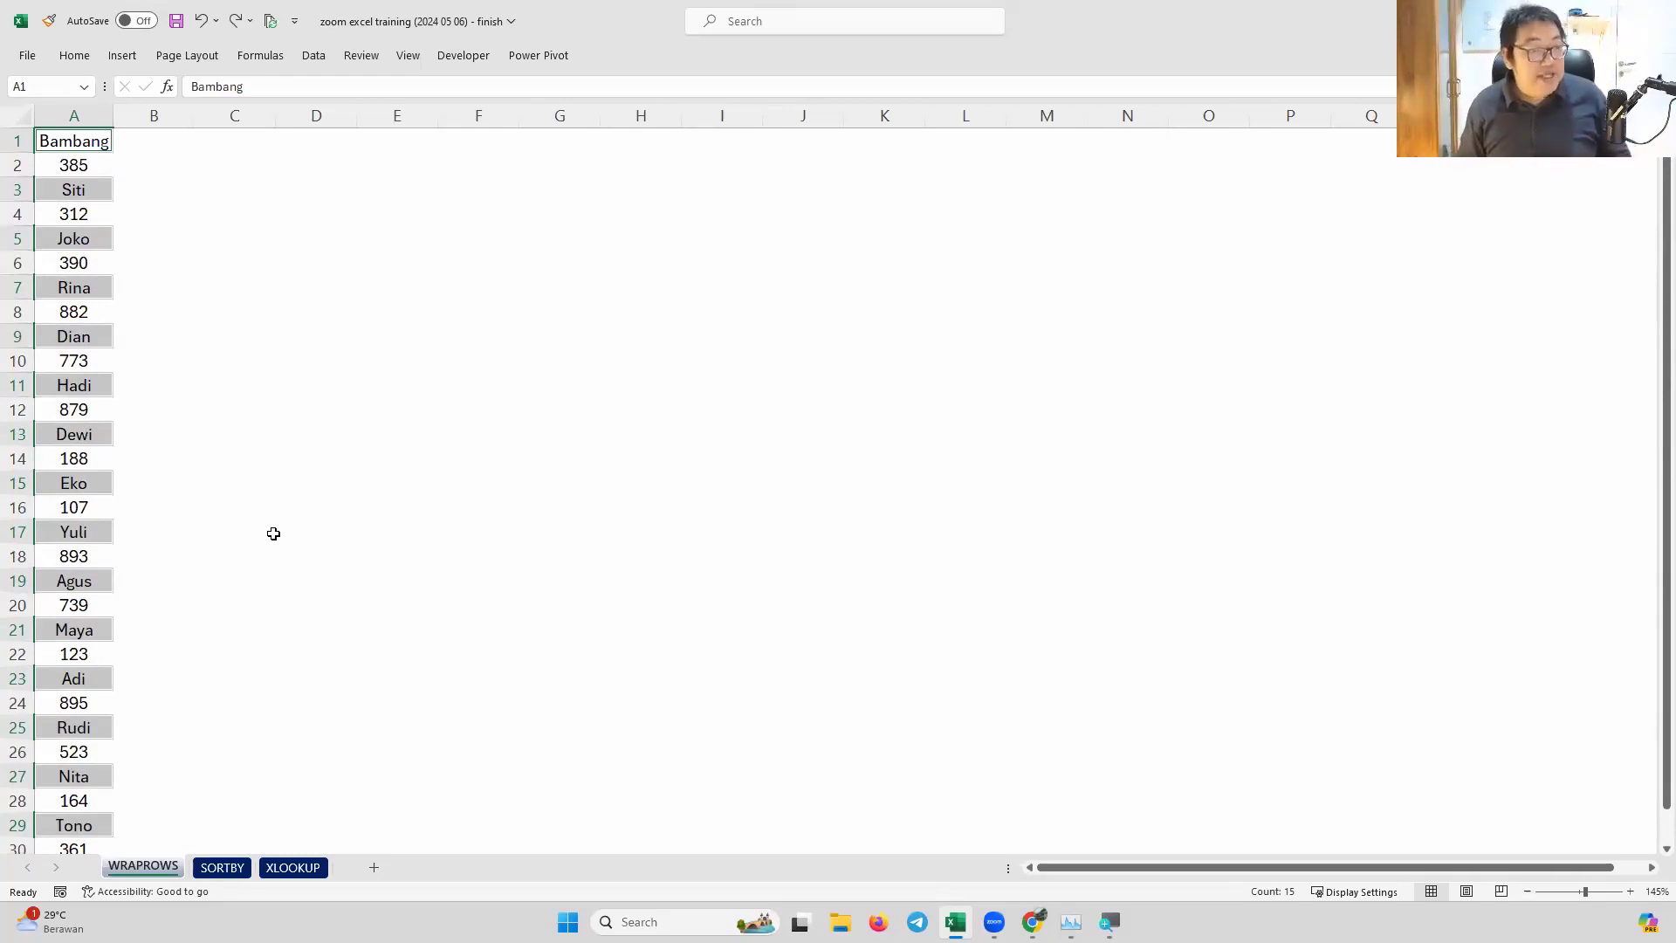
# Copy the selected names and paste them as a continuous list starting at C1
pyautogui.hotkey('ctrl', 'c')
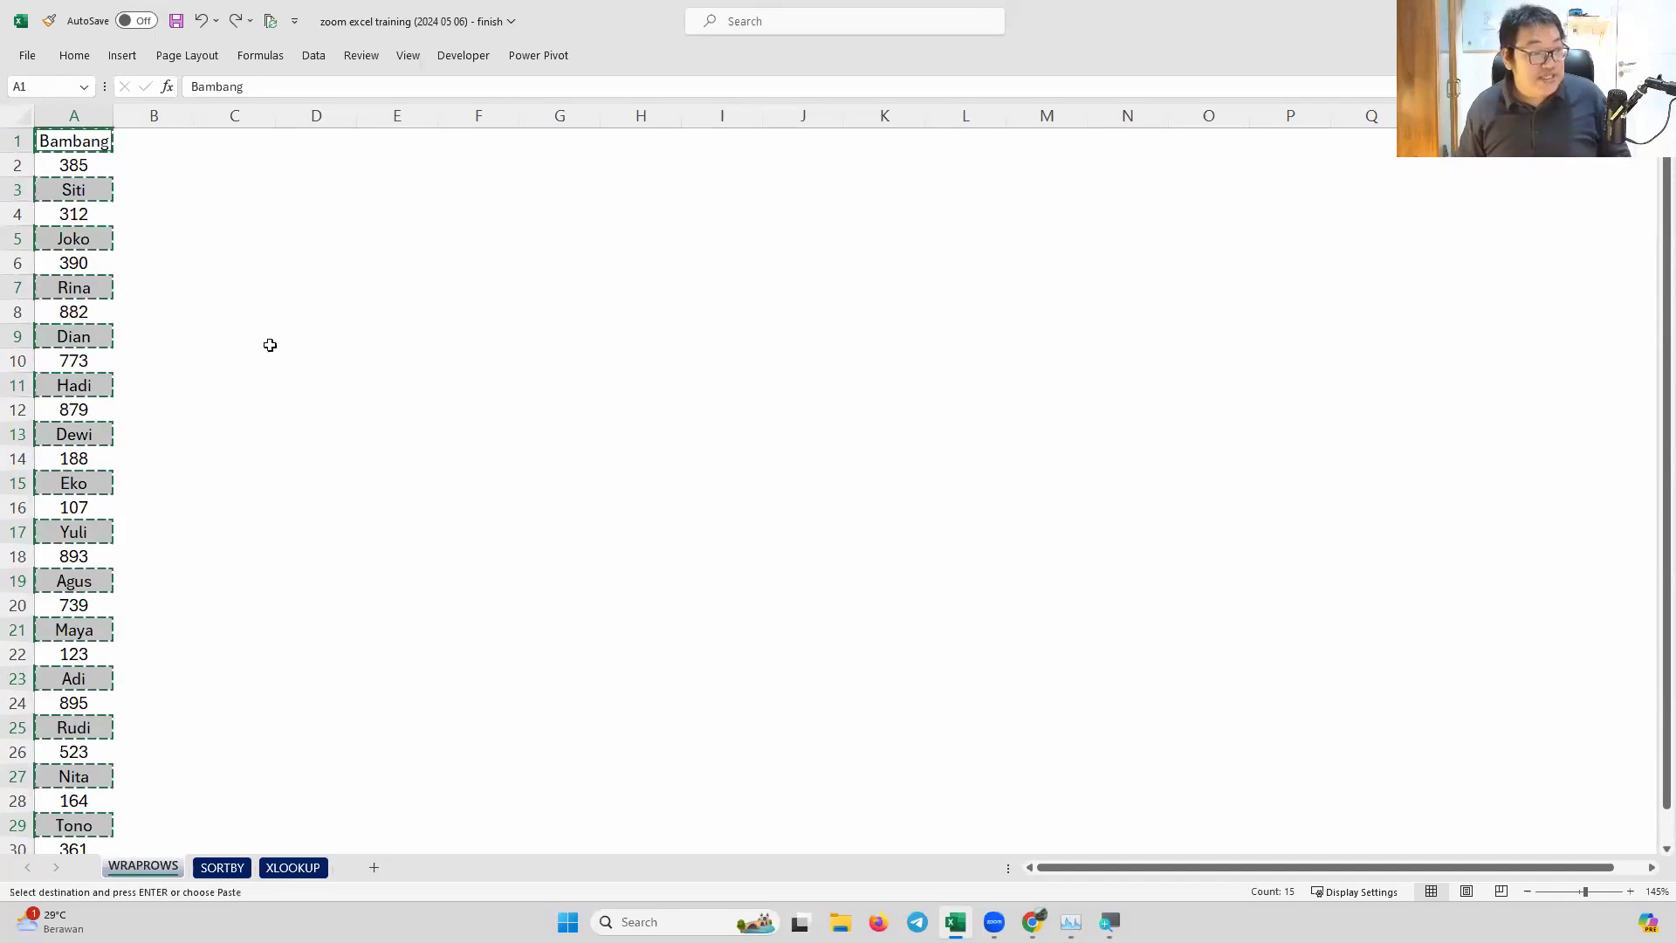
pyautogui.click(249, 154)
pyautogui.hotkey('ctrl', 'v')
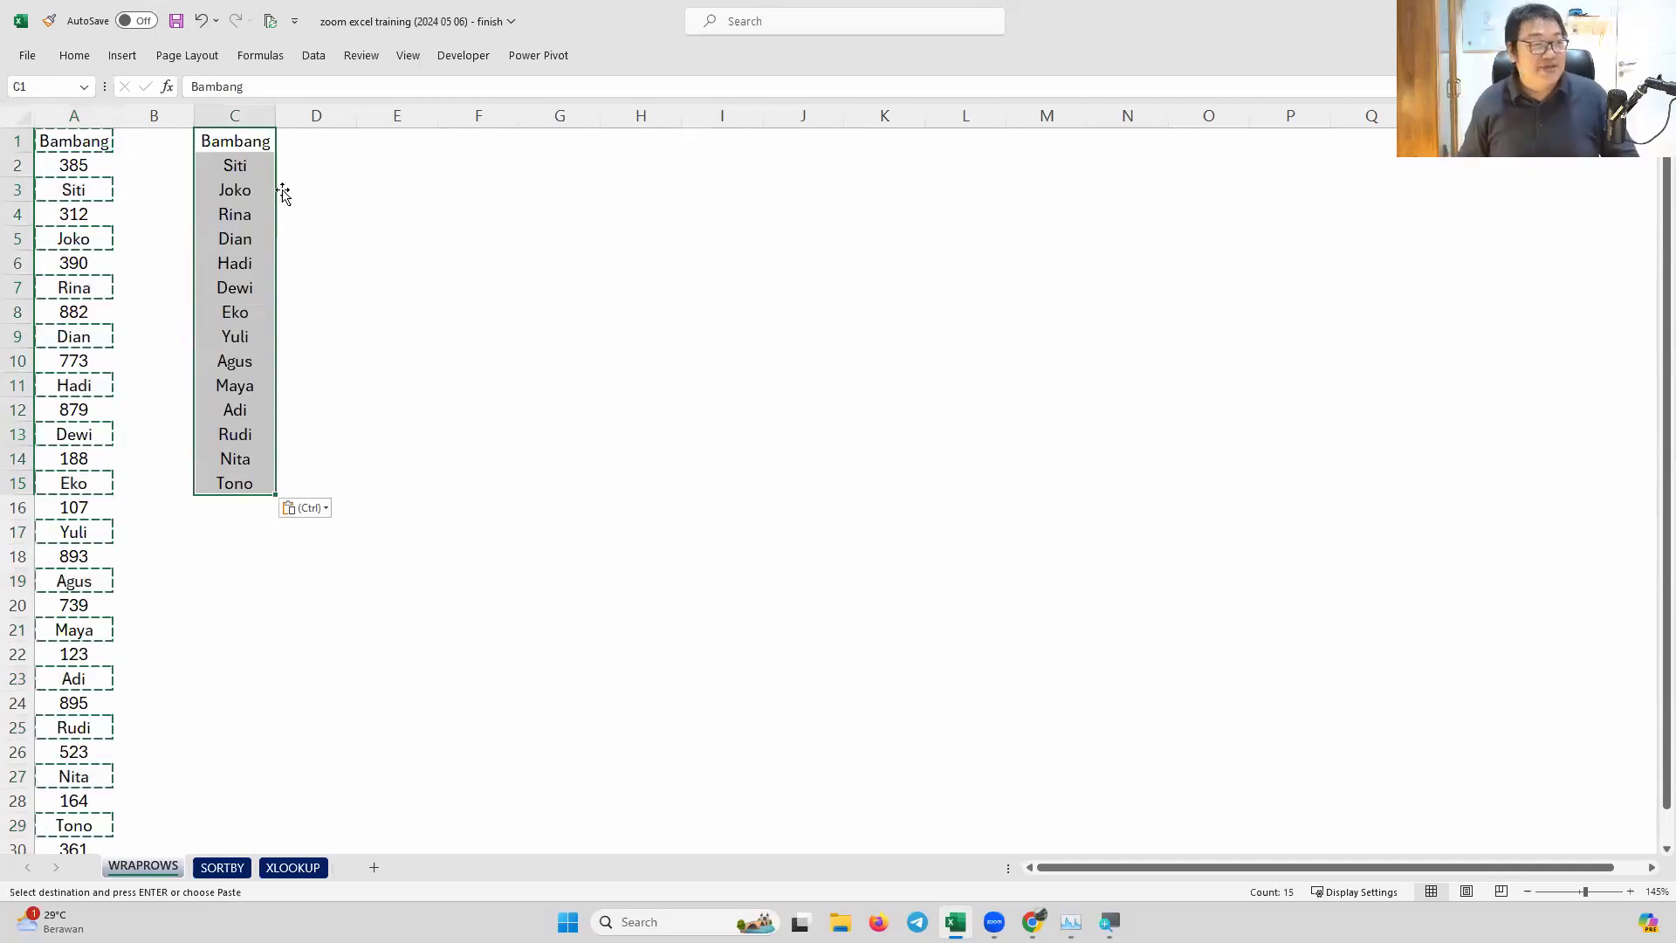
# Select only the numbers in A1:A30 with Go To Special, using Constants limited to Numbers
pyautogui.click(92, 148)
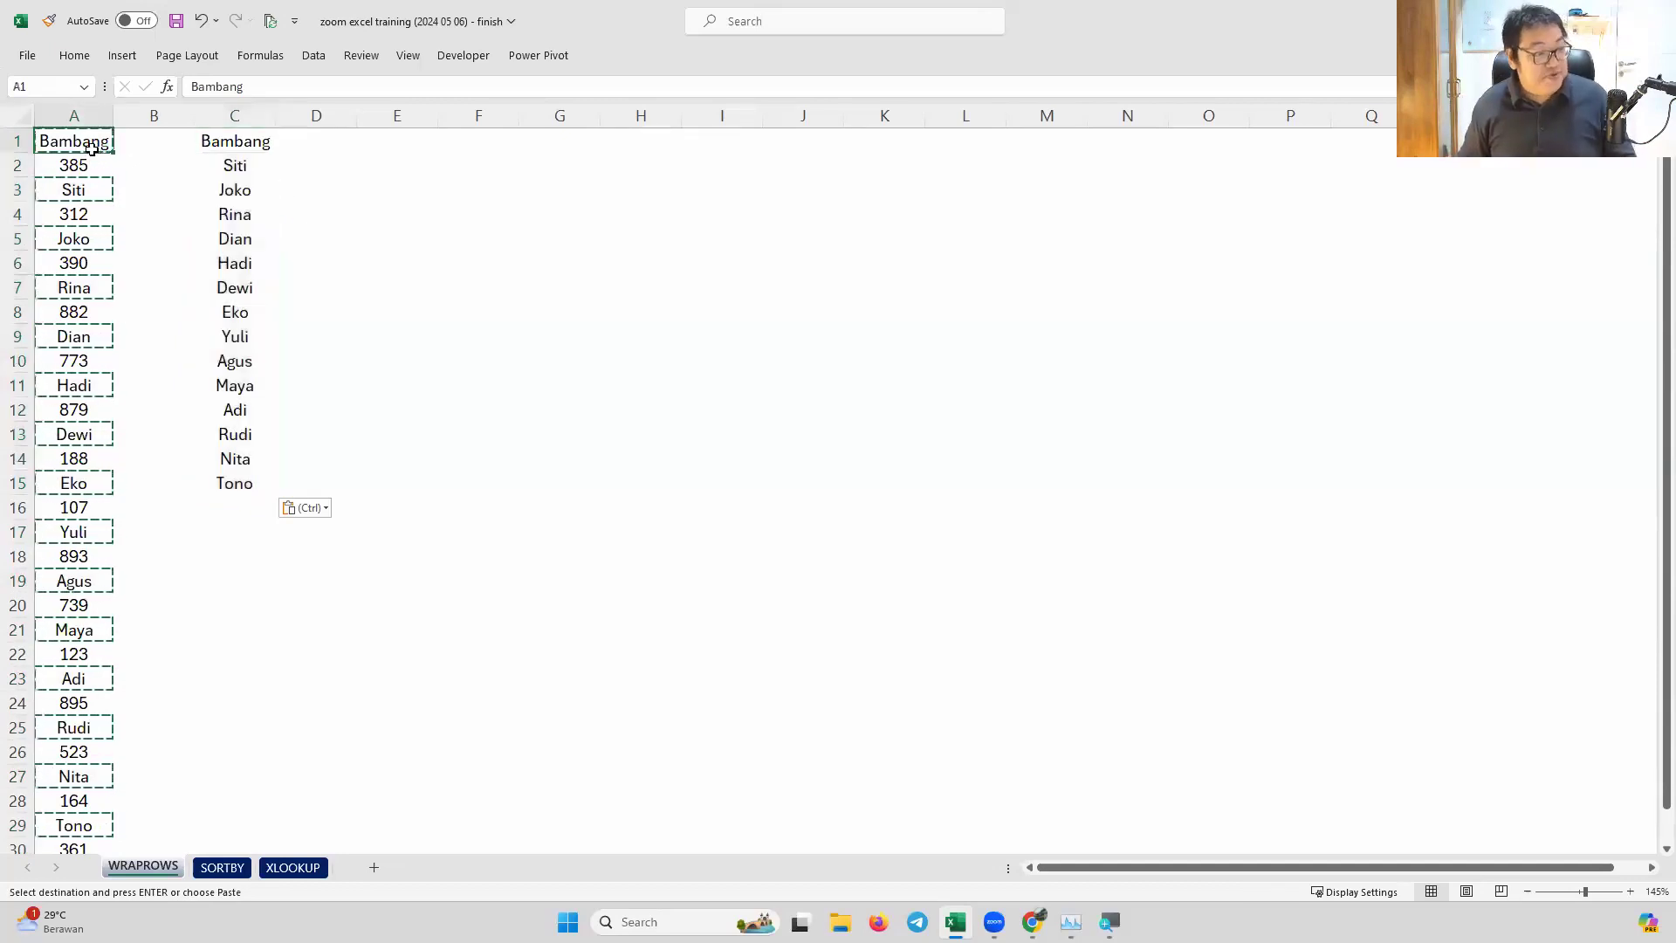
pyautogui.hotkey('ctrl', 'shift', 'Down')
pyautogui.press('Escape')
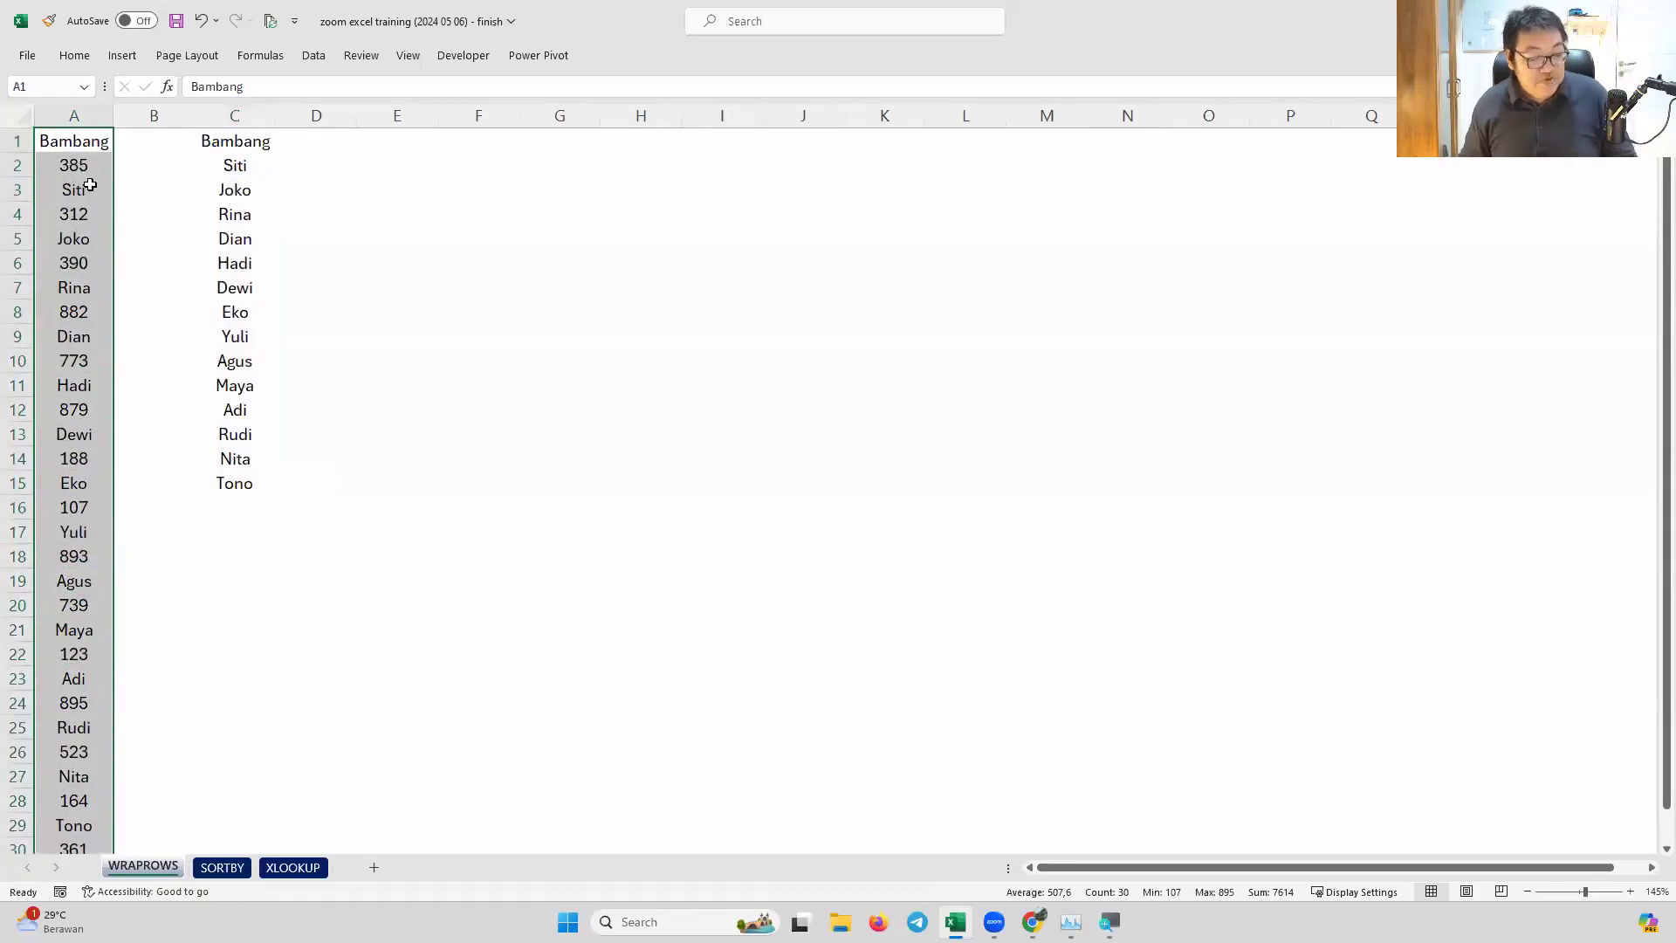
pyautogui.hotkey('ctrl', 'g')
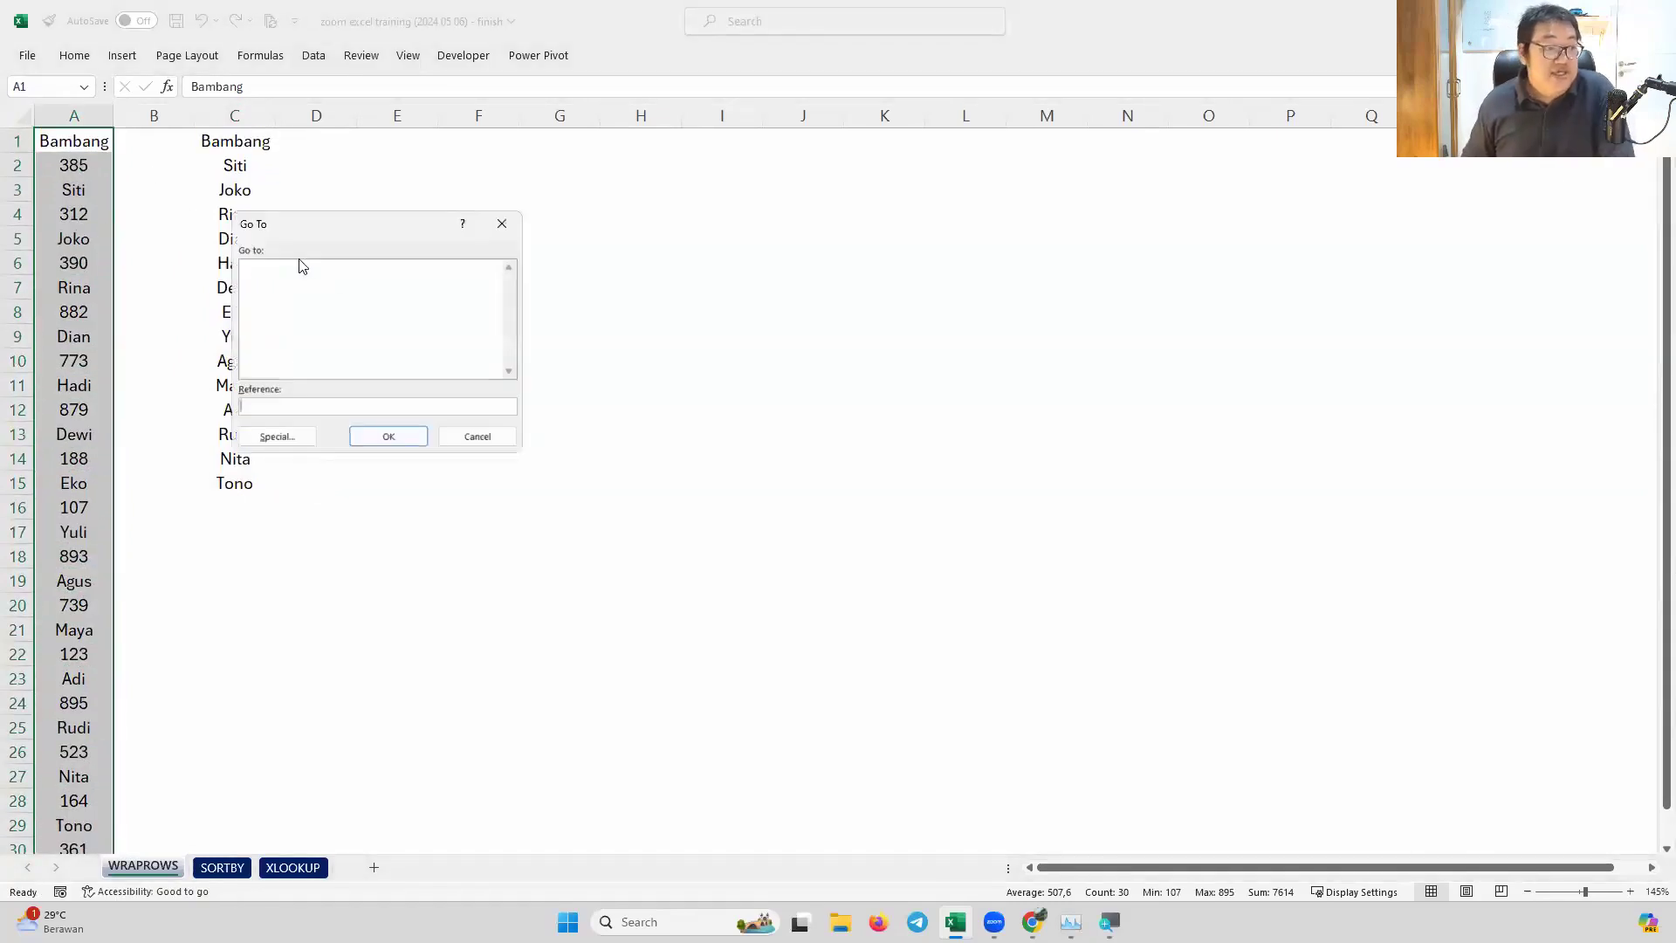
pyautogui.click(277, 436)
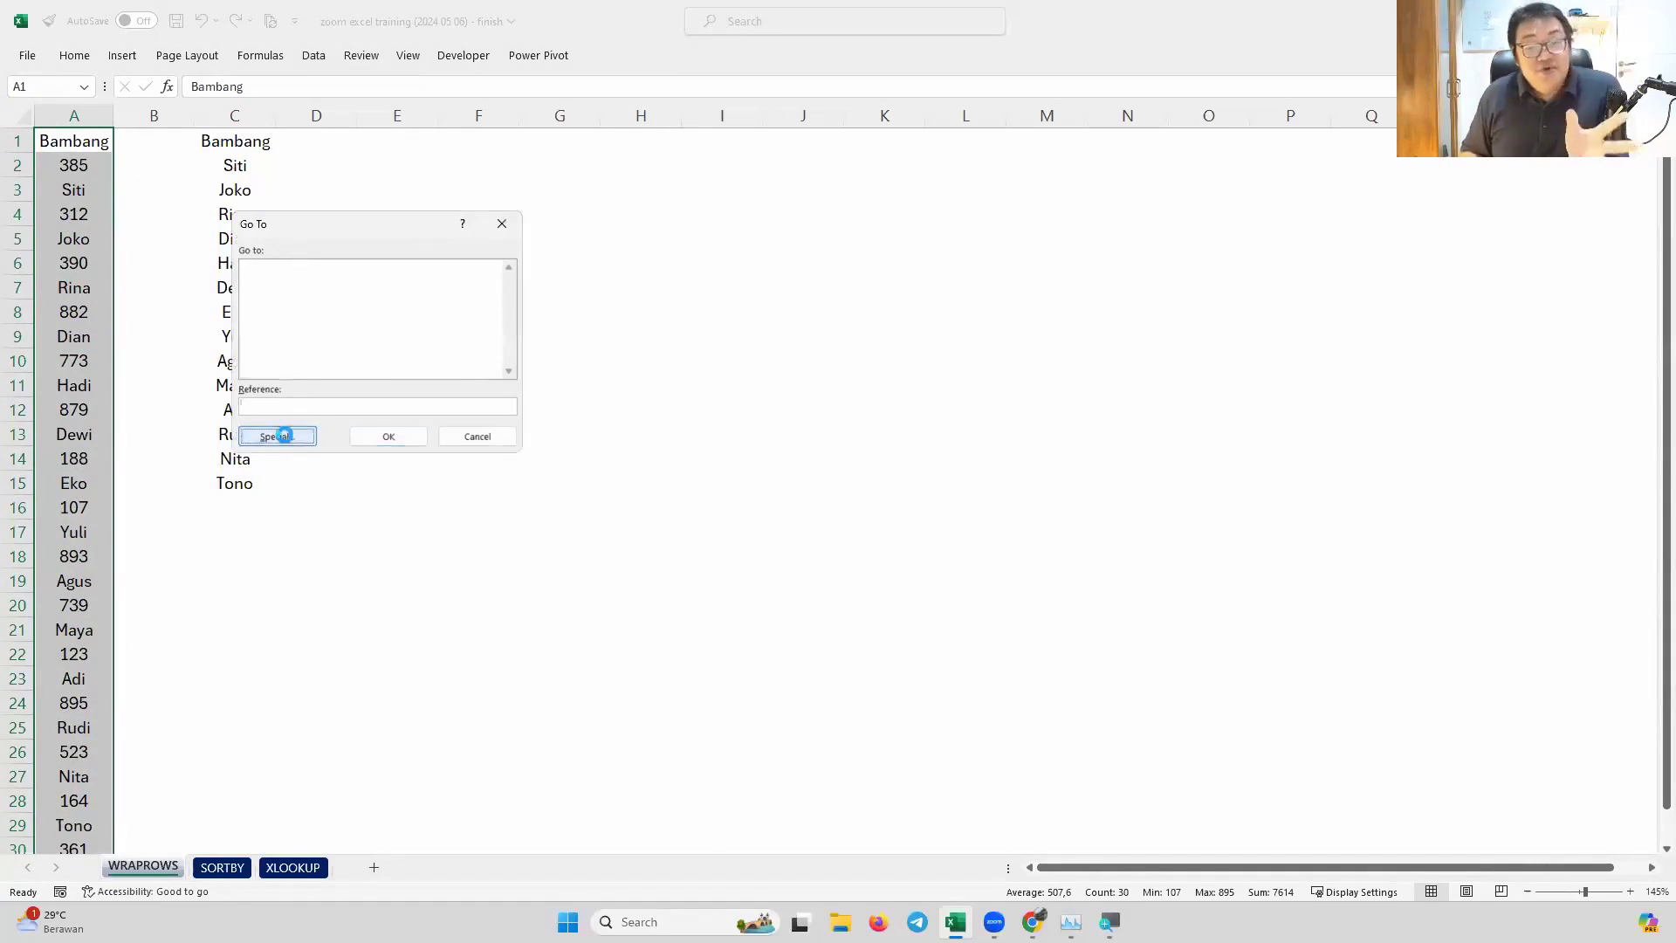
pyautogui.click(291, 259)
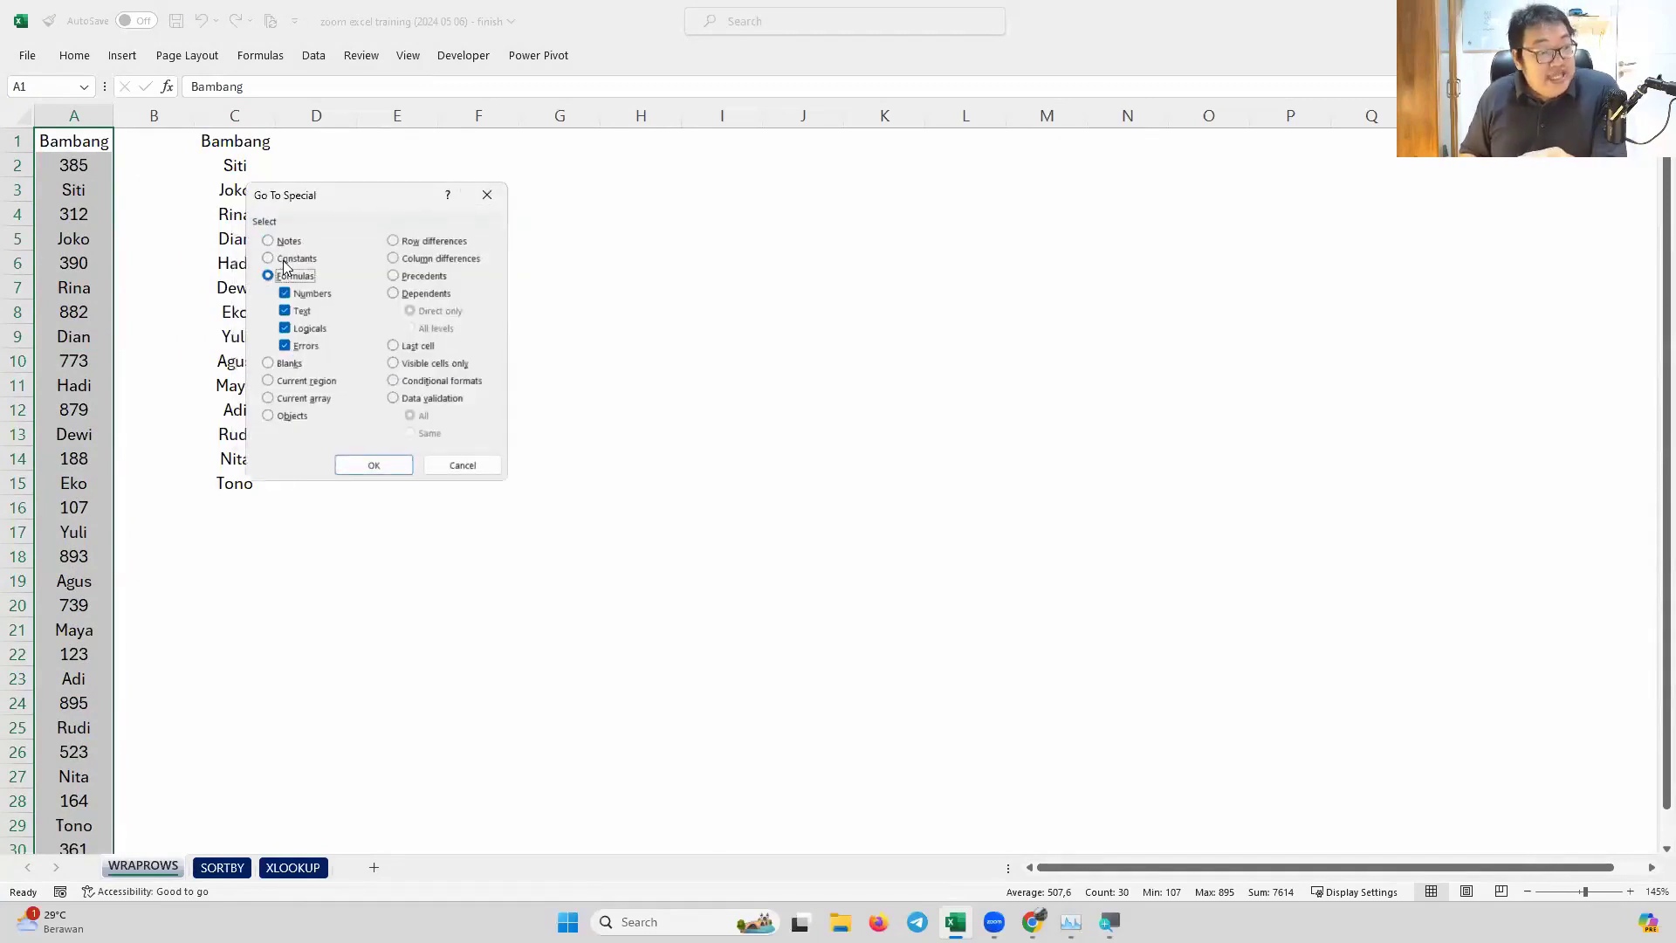
pyautogui.click(298, 278)
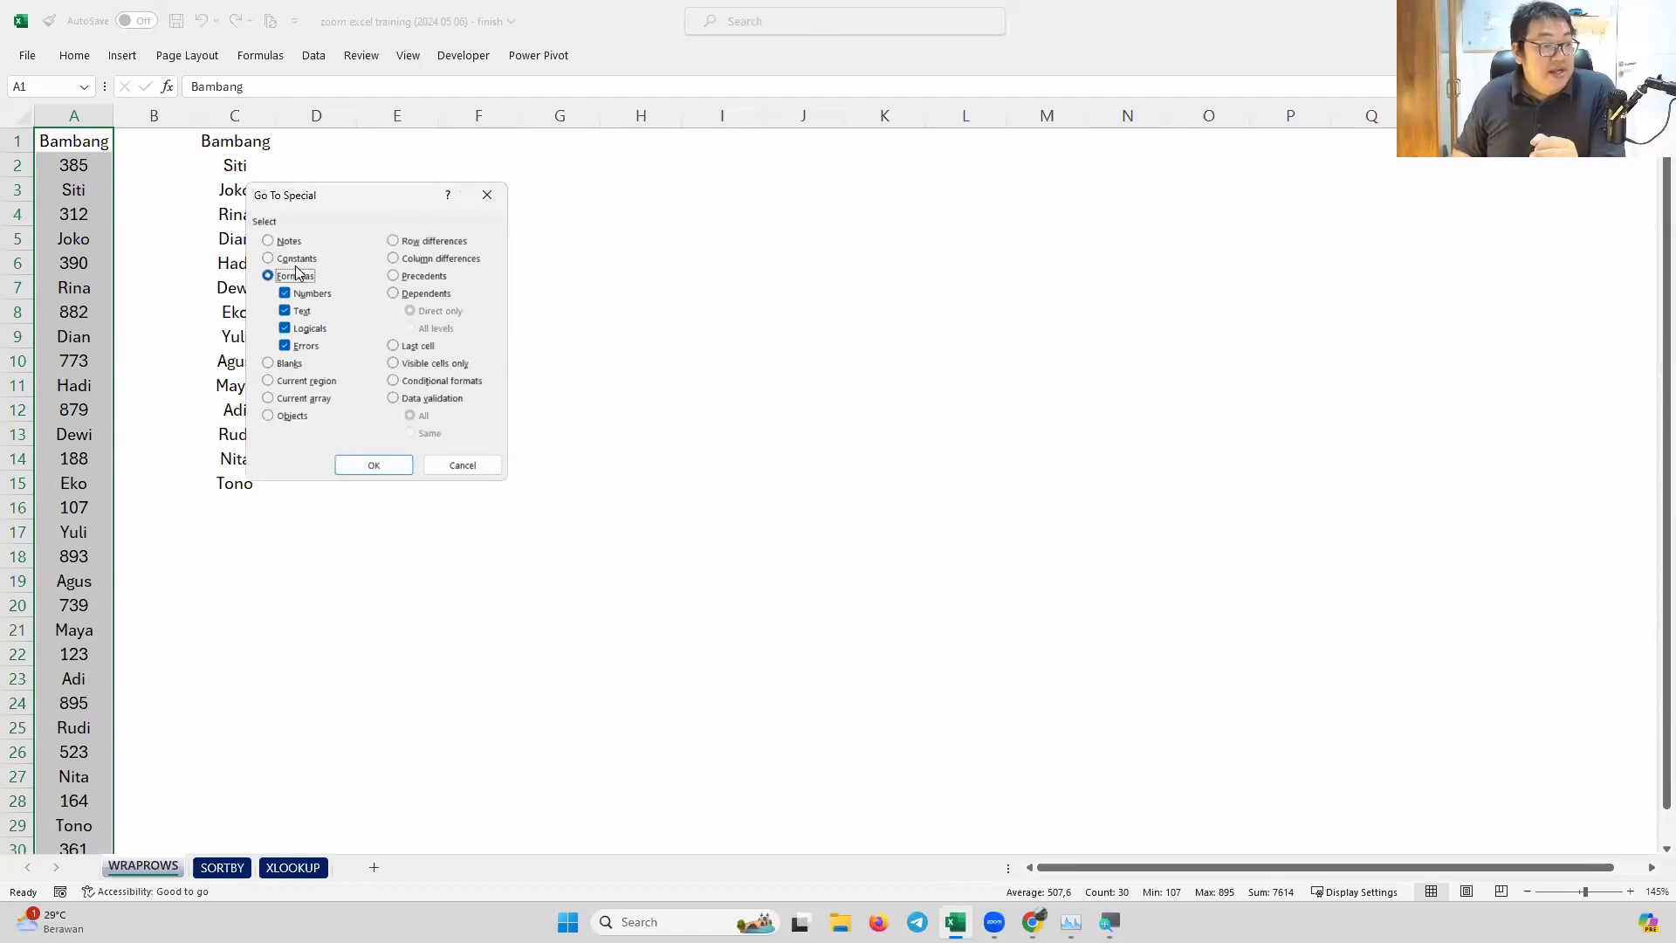
pyautogui.click(302, 262)
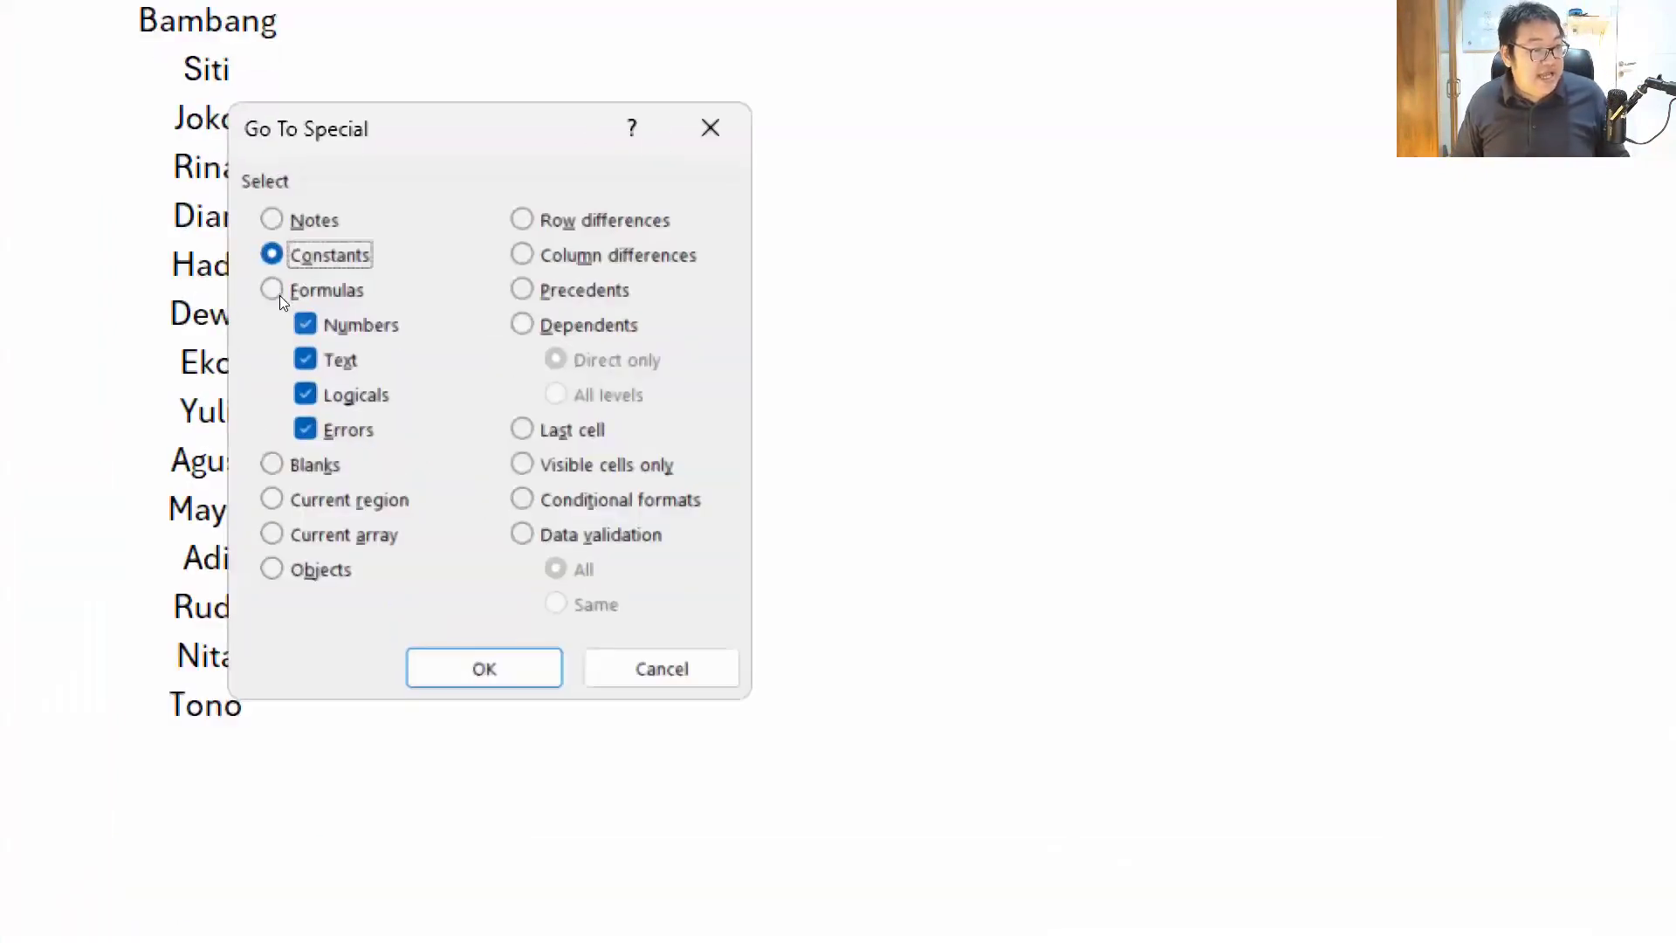
pyautogui.hotkey('alt', 'x')
pyautogui.hotkey('alt', 'g')
pyautogui.hotkey('alt', 'e')
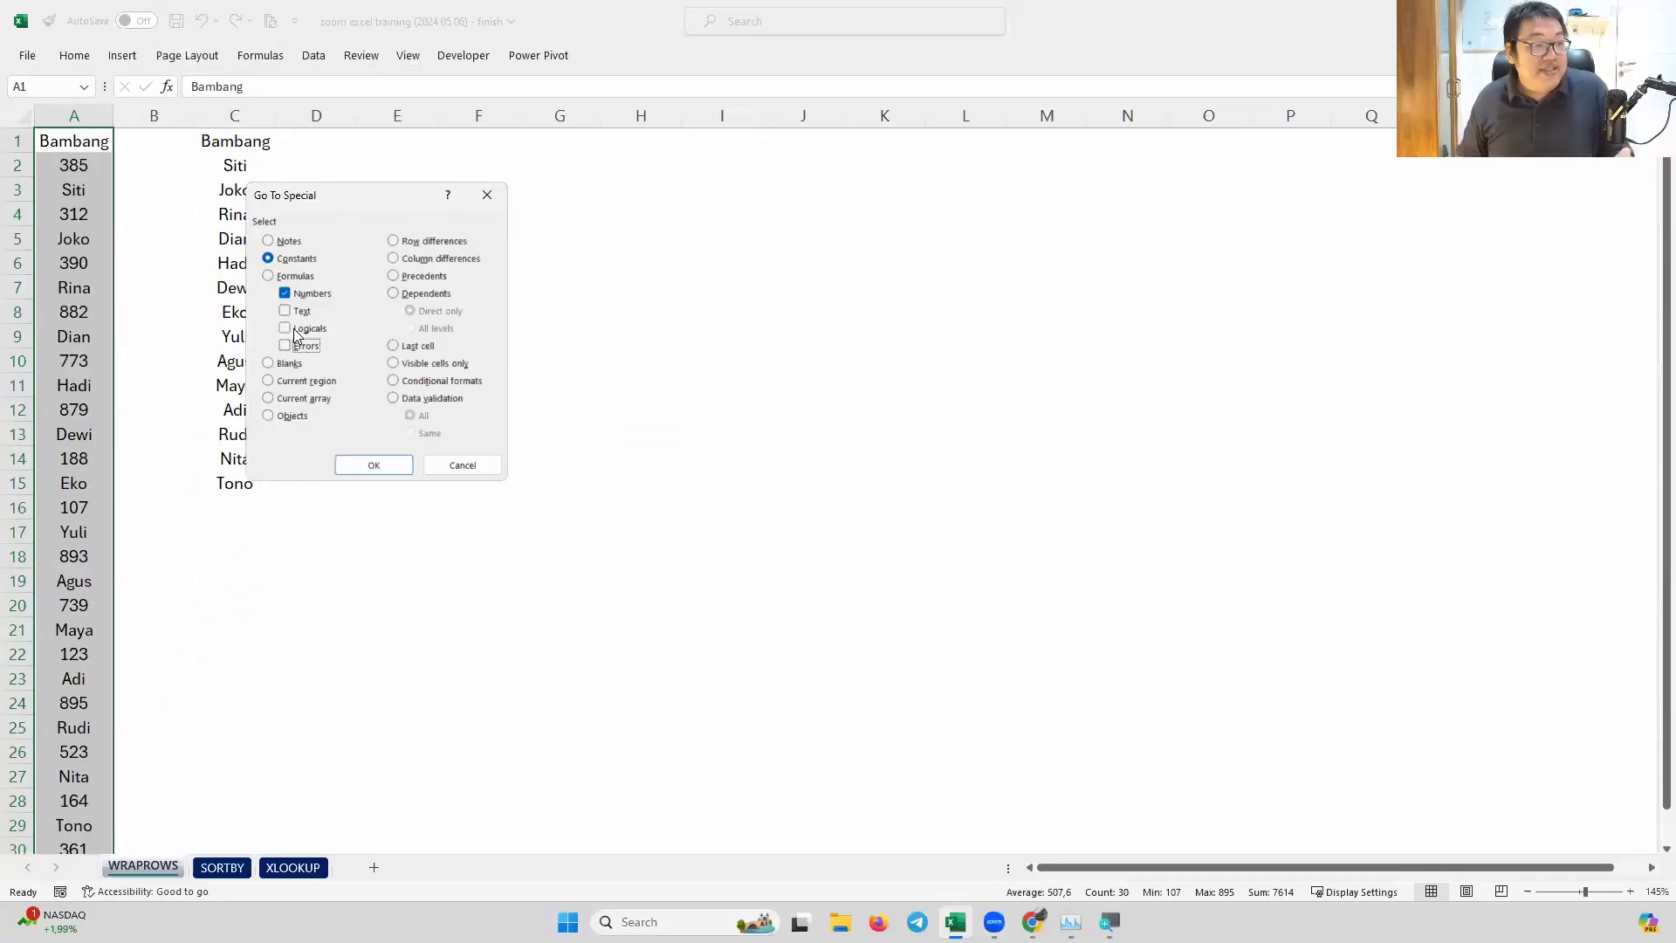
pyautogui.click(358, 462)
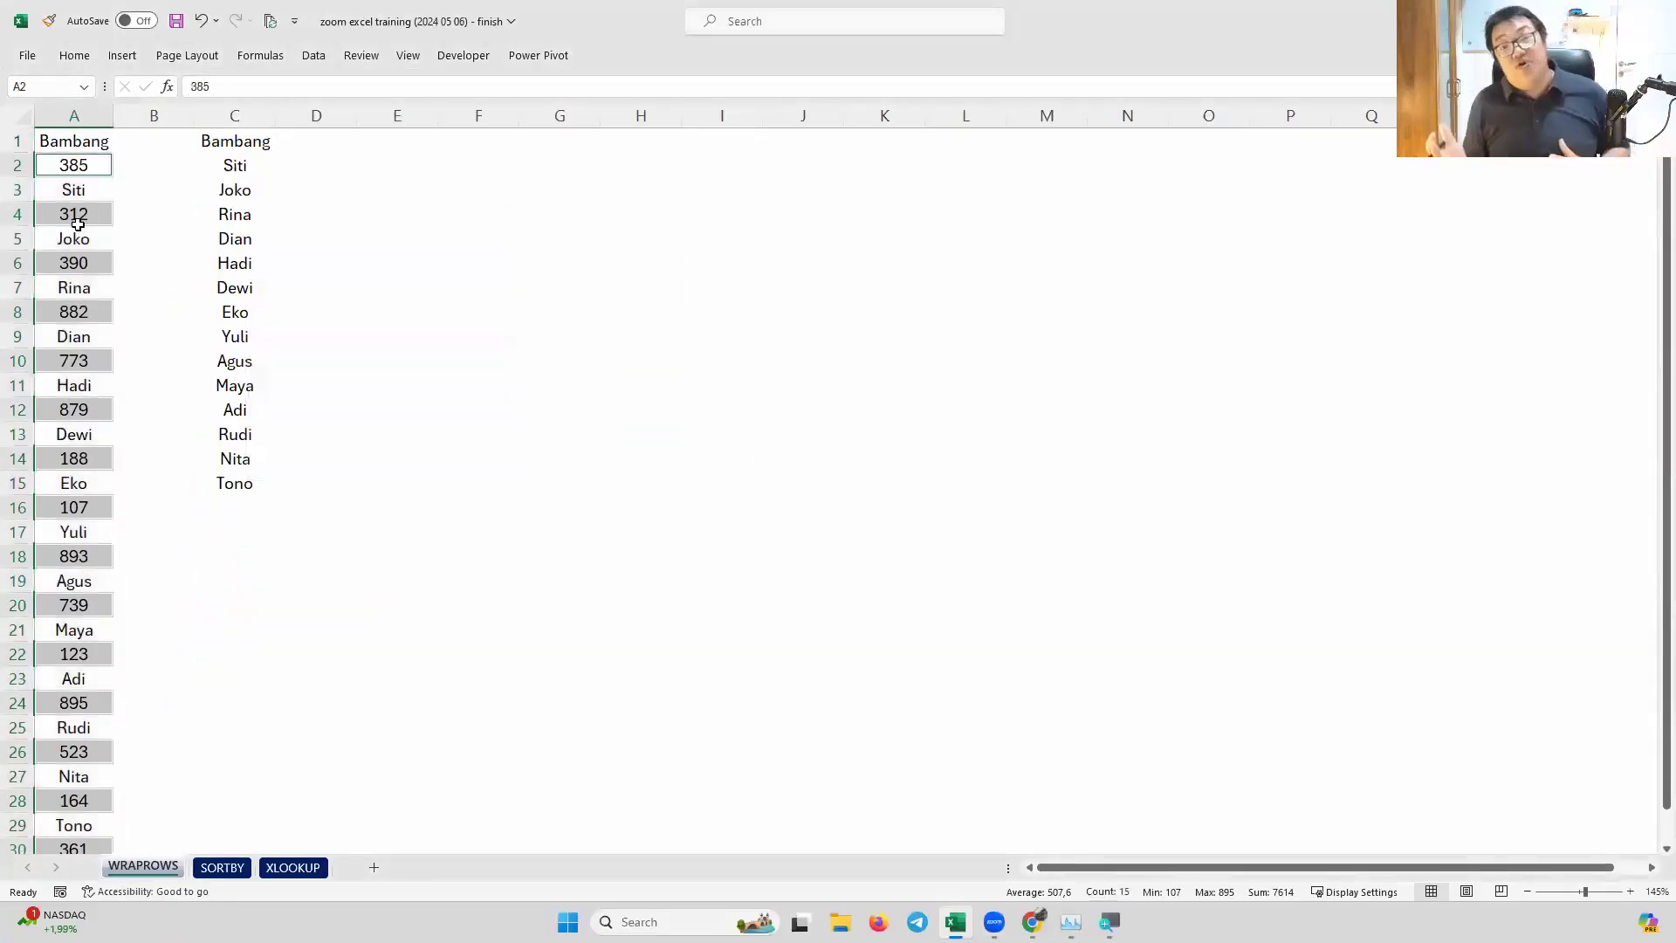
# Copy the selected numbers and paste them beside the names starting at D1
pyautogui.hotkey('ctrl', 'c')
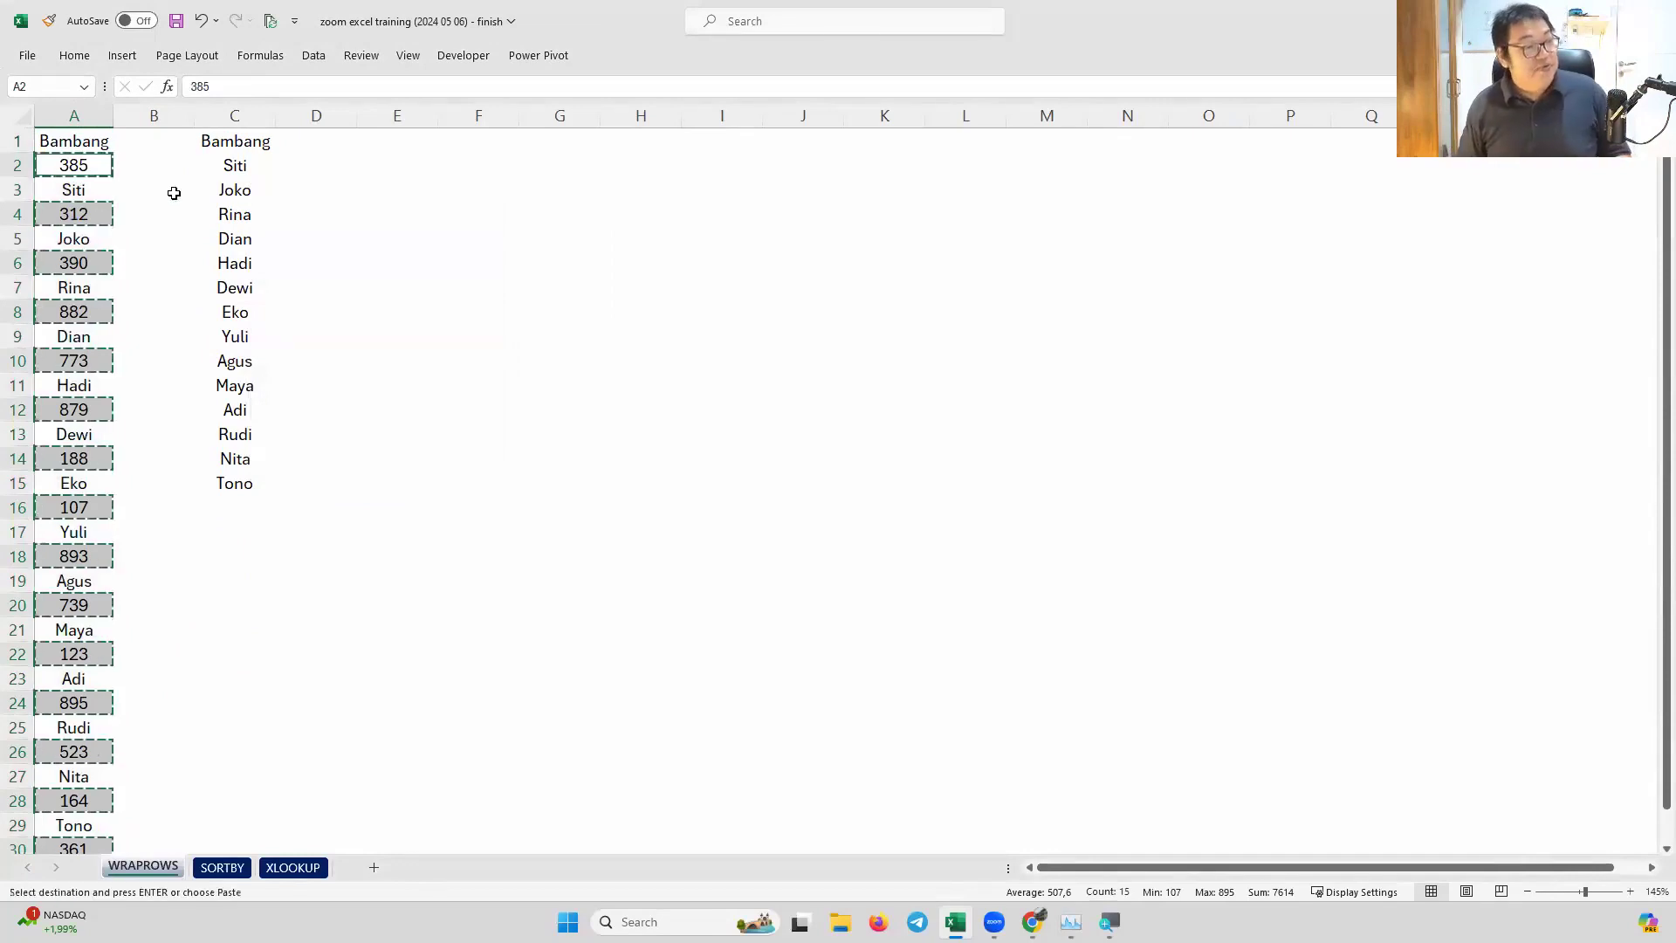
pyautogui.click(324, 151)
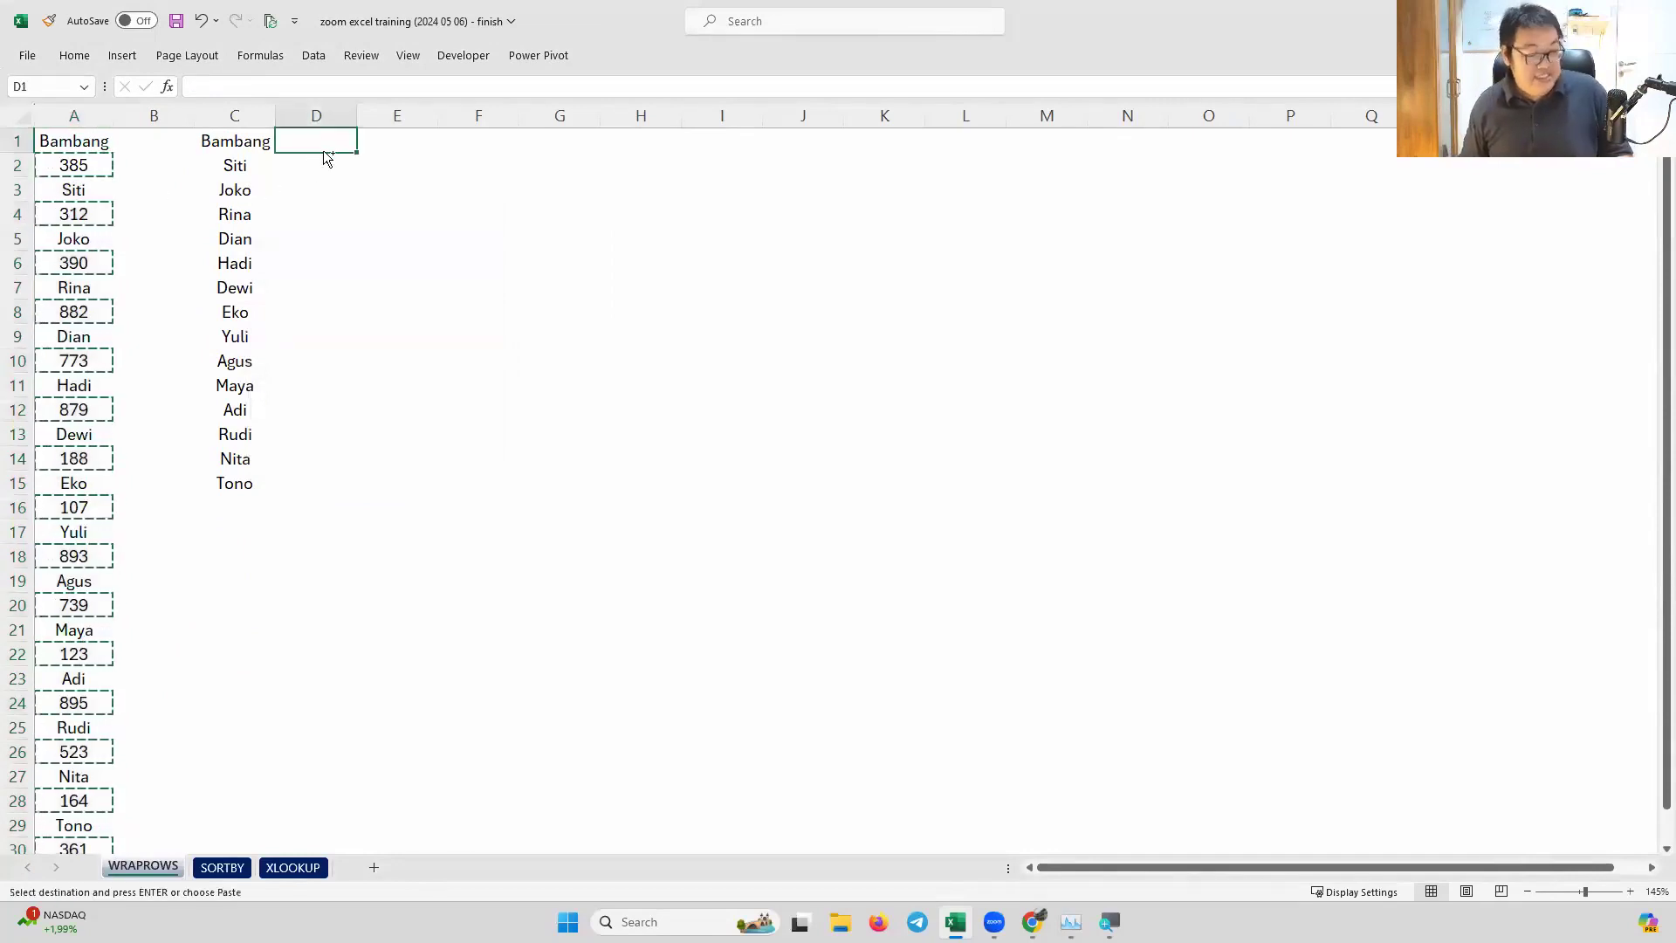
pyautogui.hotkey('ctrl', 'v')
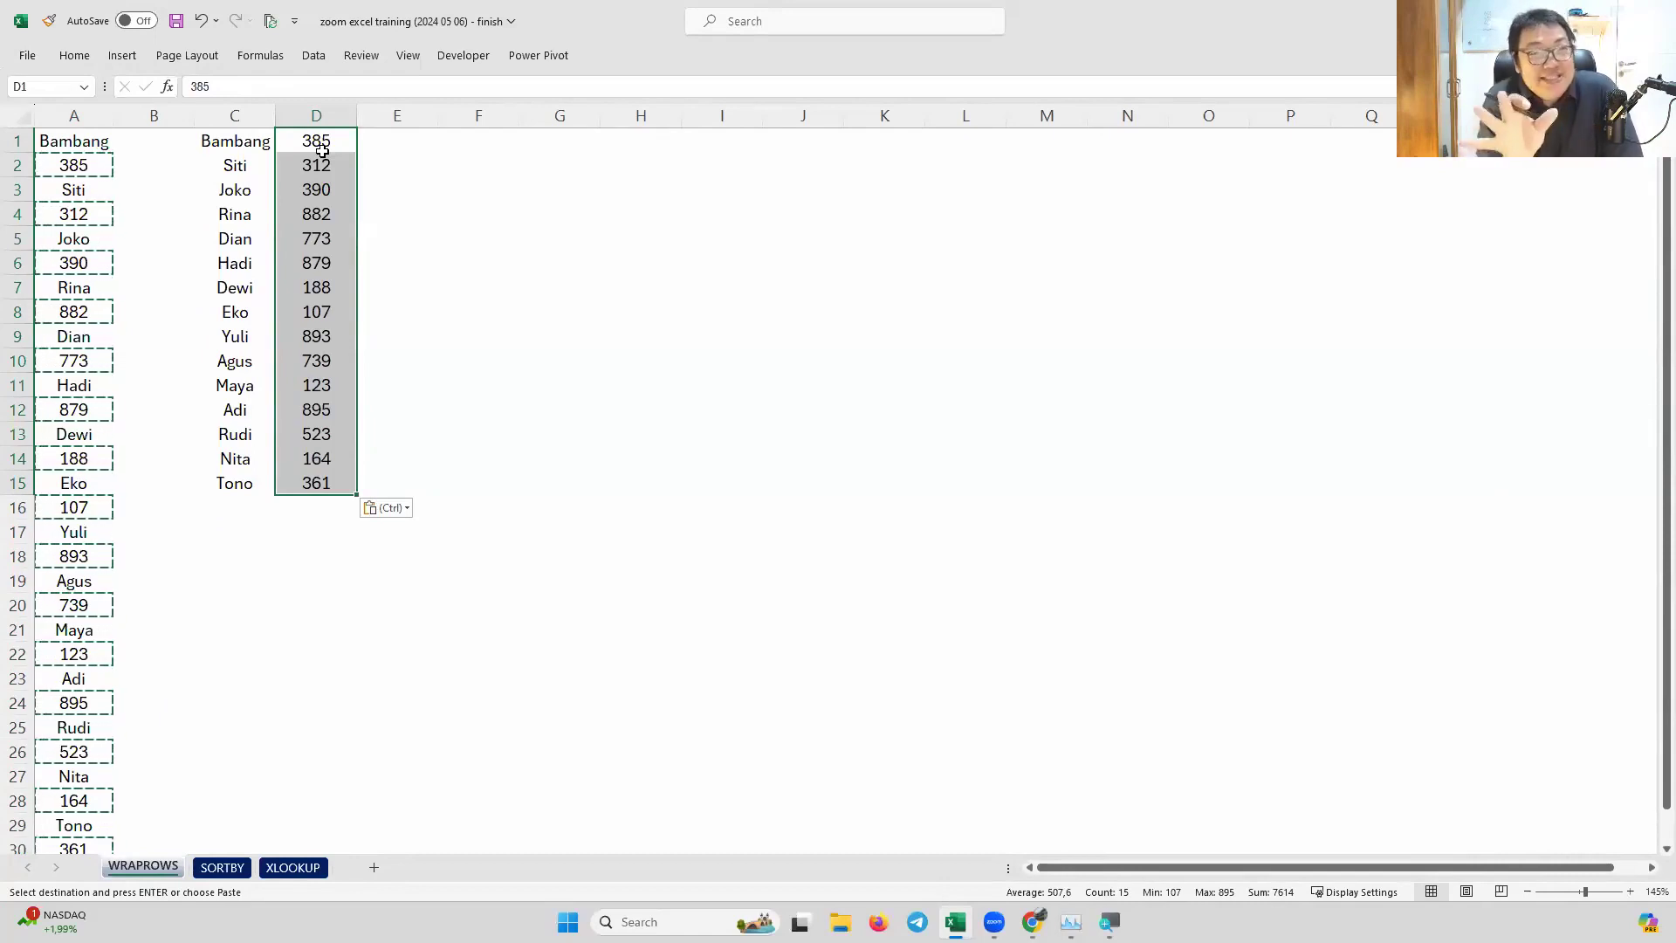
# Clear the pasted names and numbers from C1:D16
pyautogui.press('Escape')
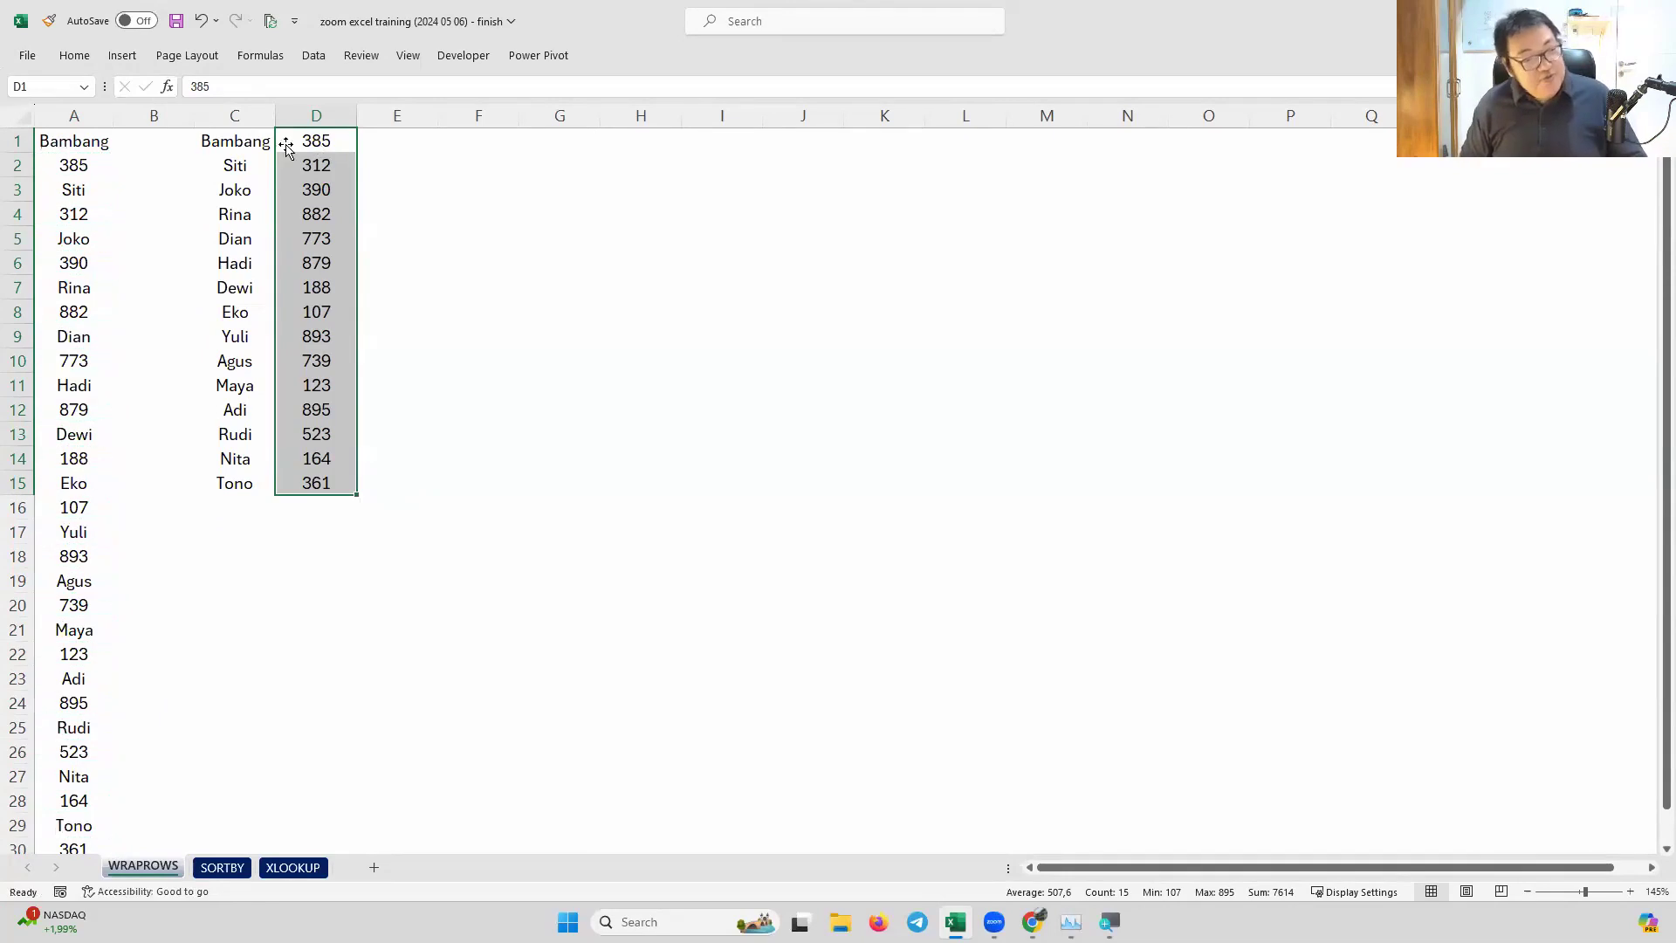
pyautogui.moveTo(255, 142); pyautogui.dragTo(323, 522)
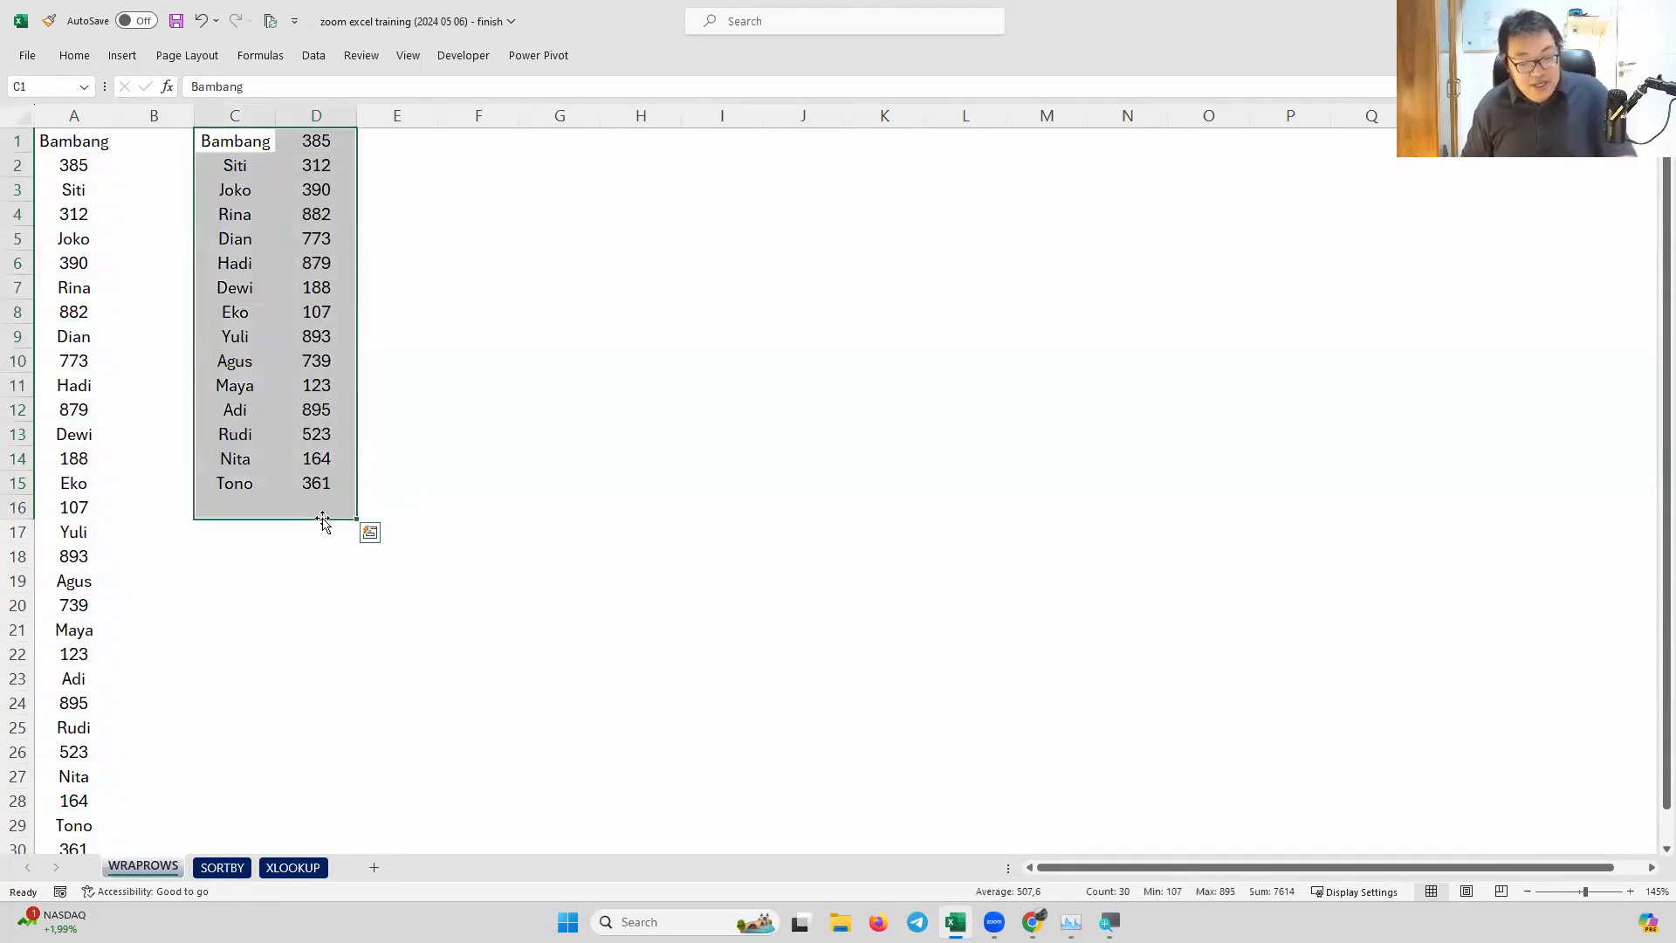
pyautogui.press('Delete')
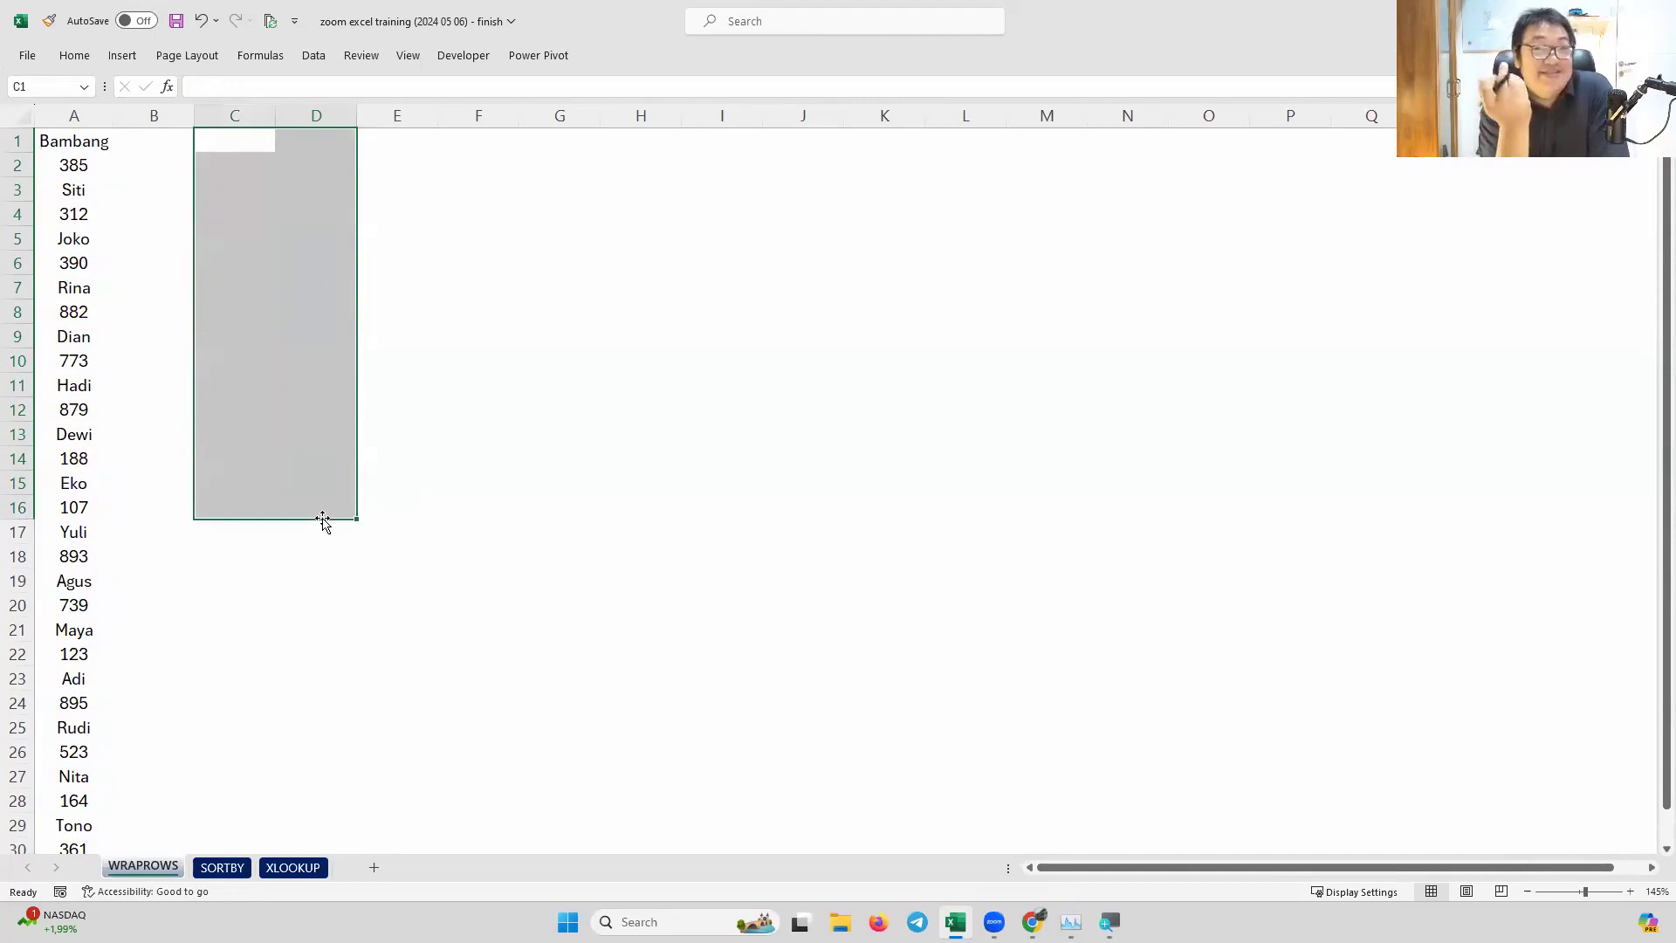
pyautogui.click(235, 152)
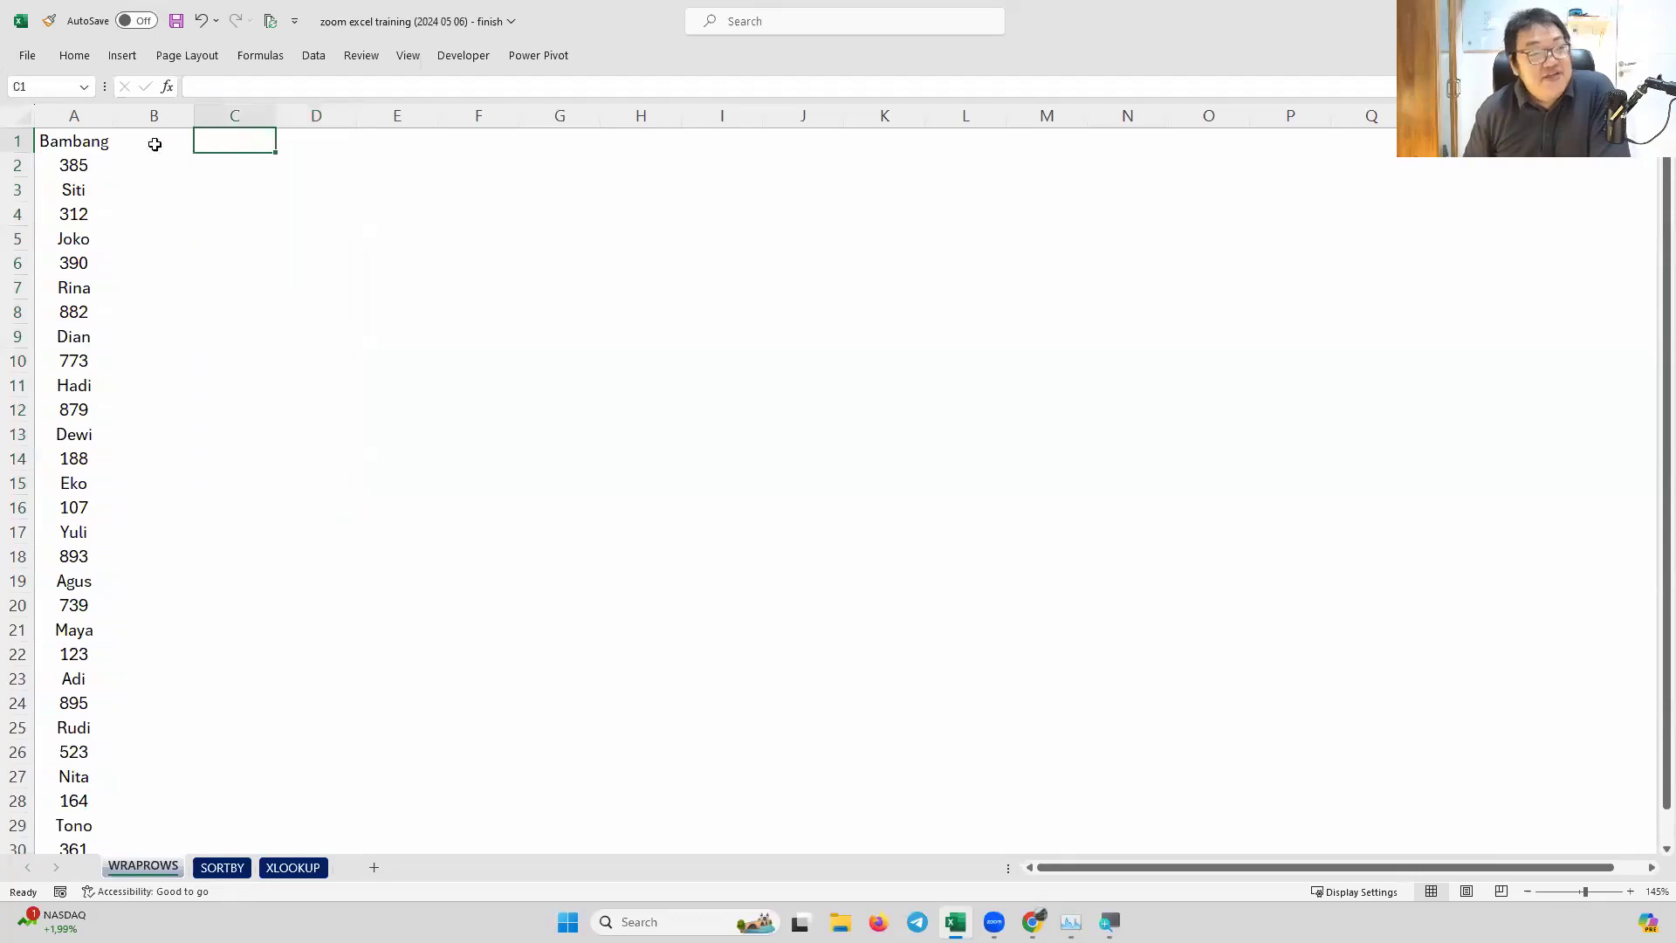
pyautogui.click(108, 150)
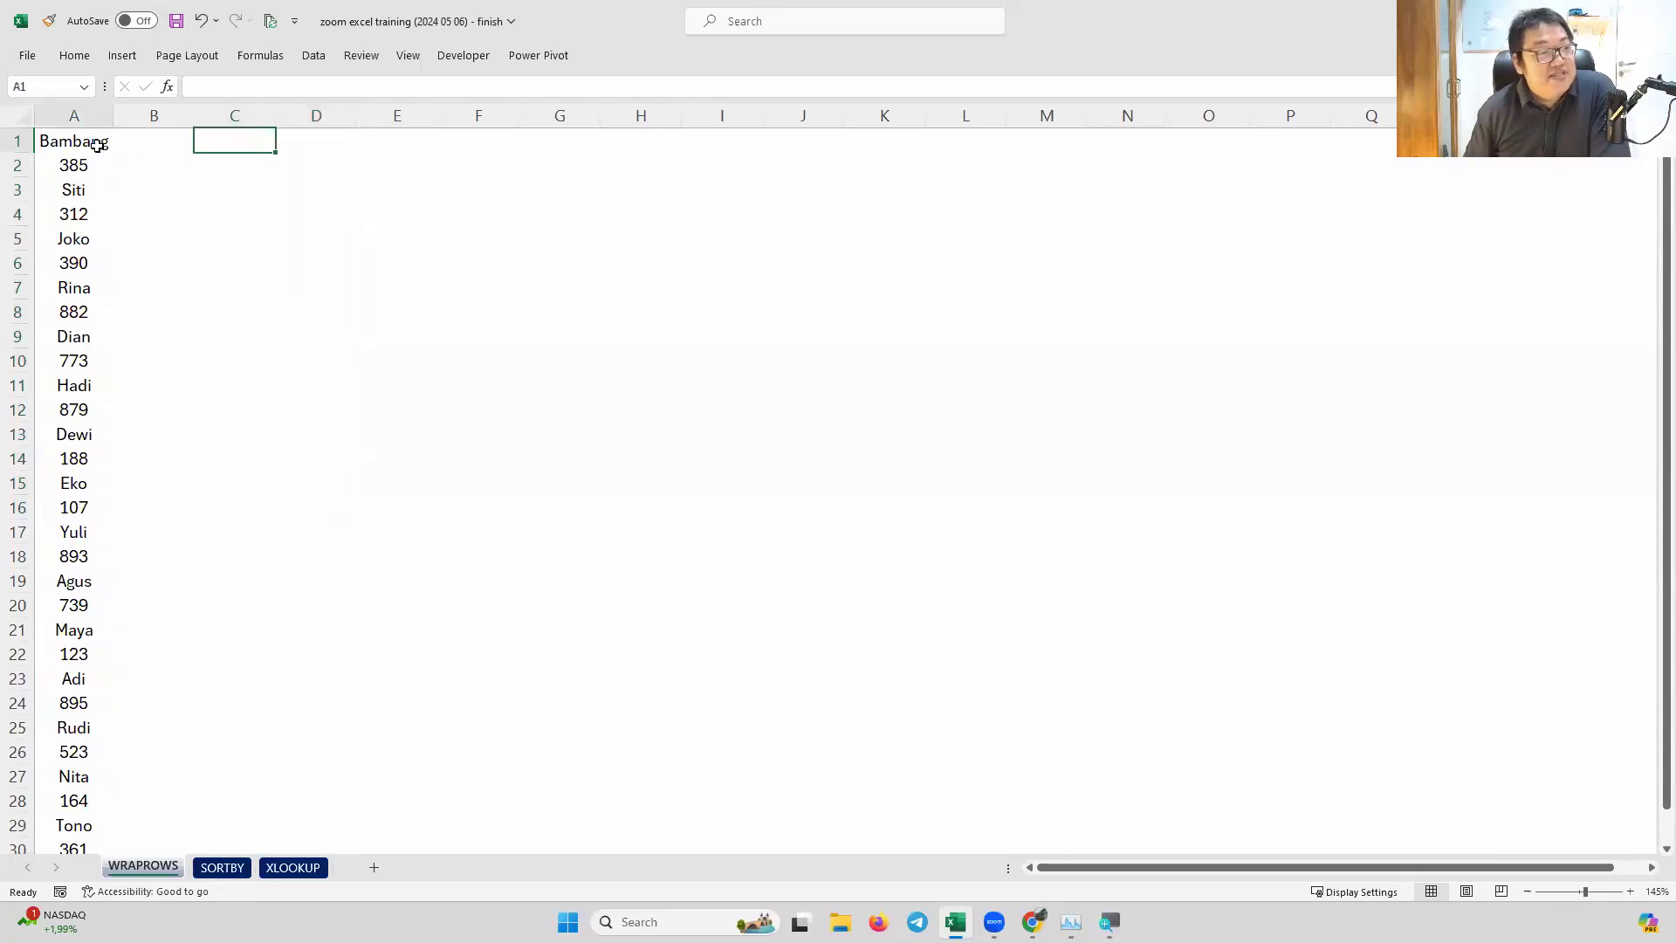
pyautogui.click(229, 143)
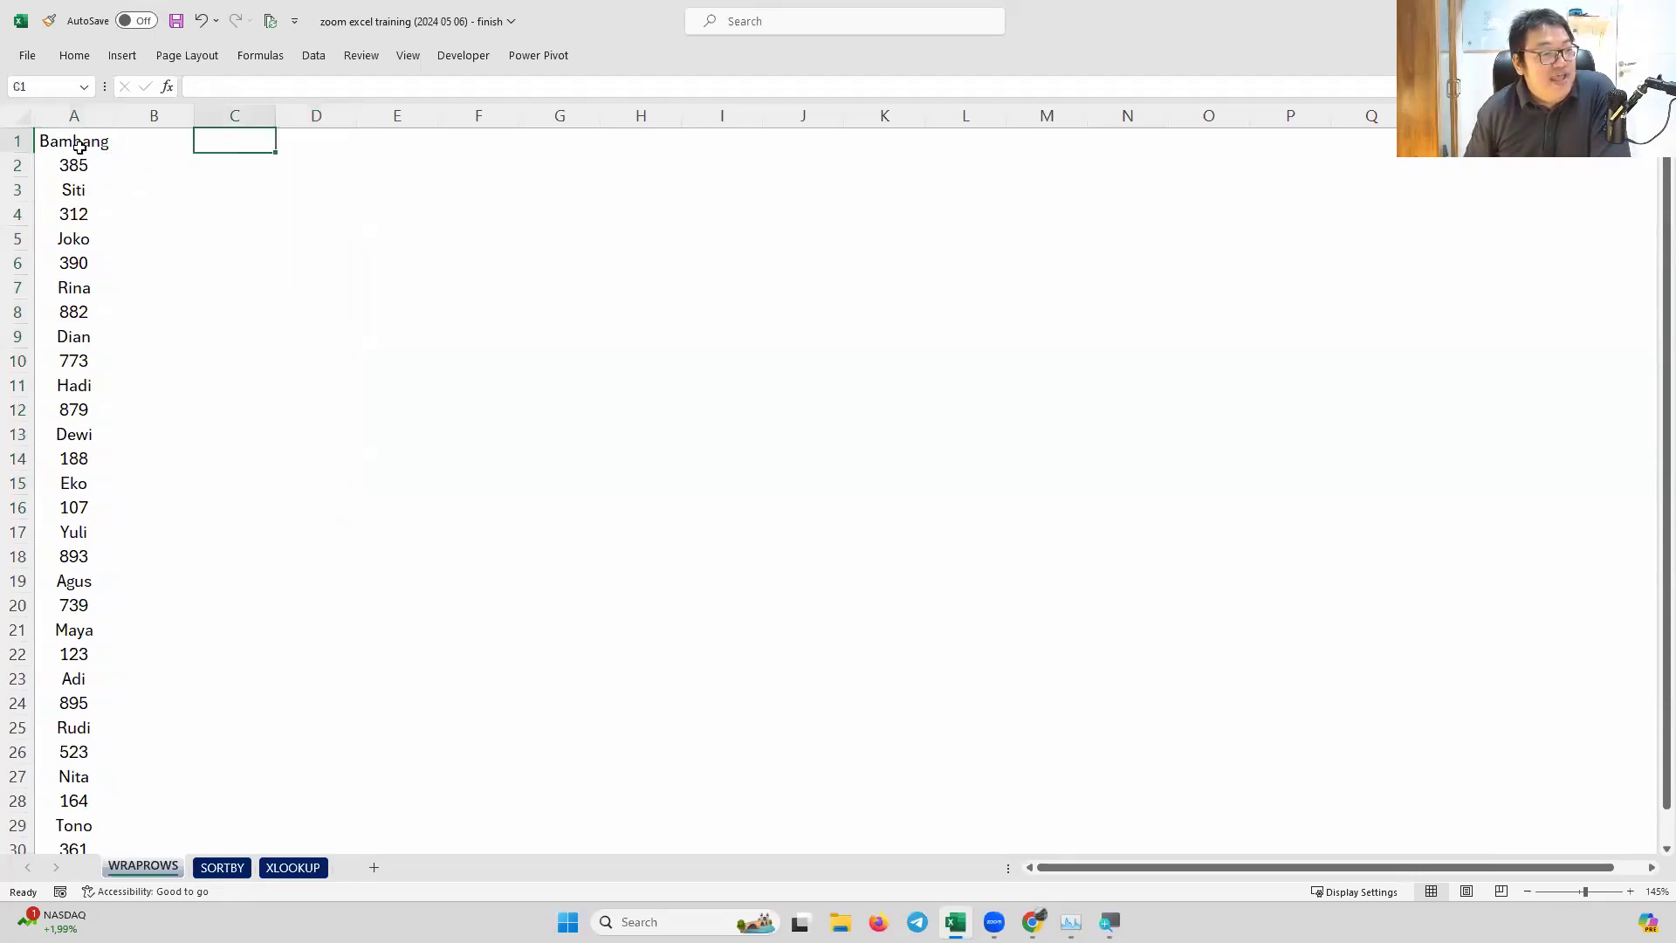
pyautogui.click(79, 148)
pyautogui.click(87, 189)
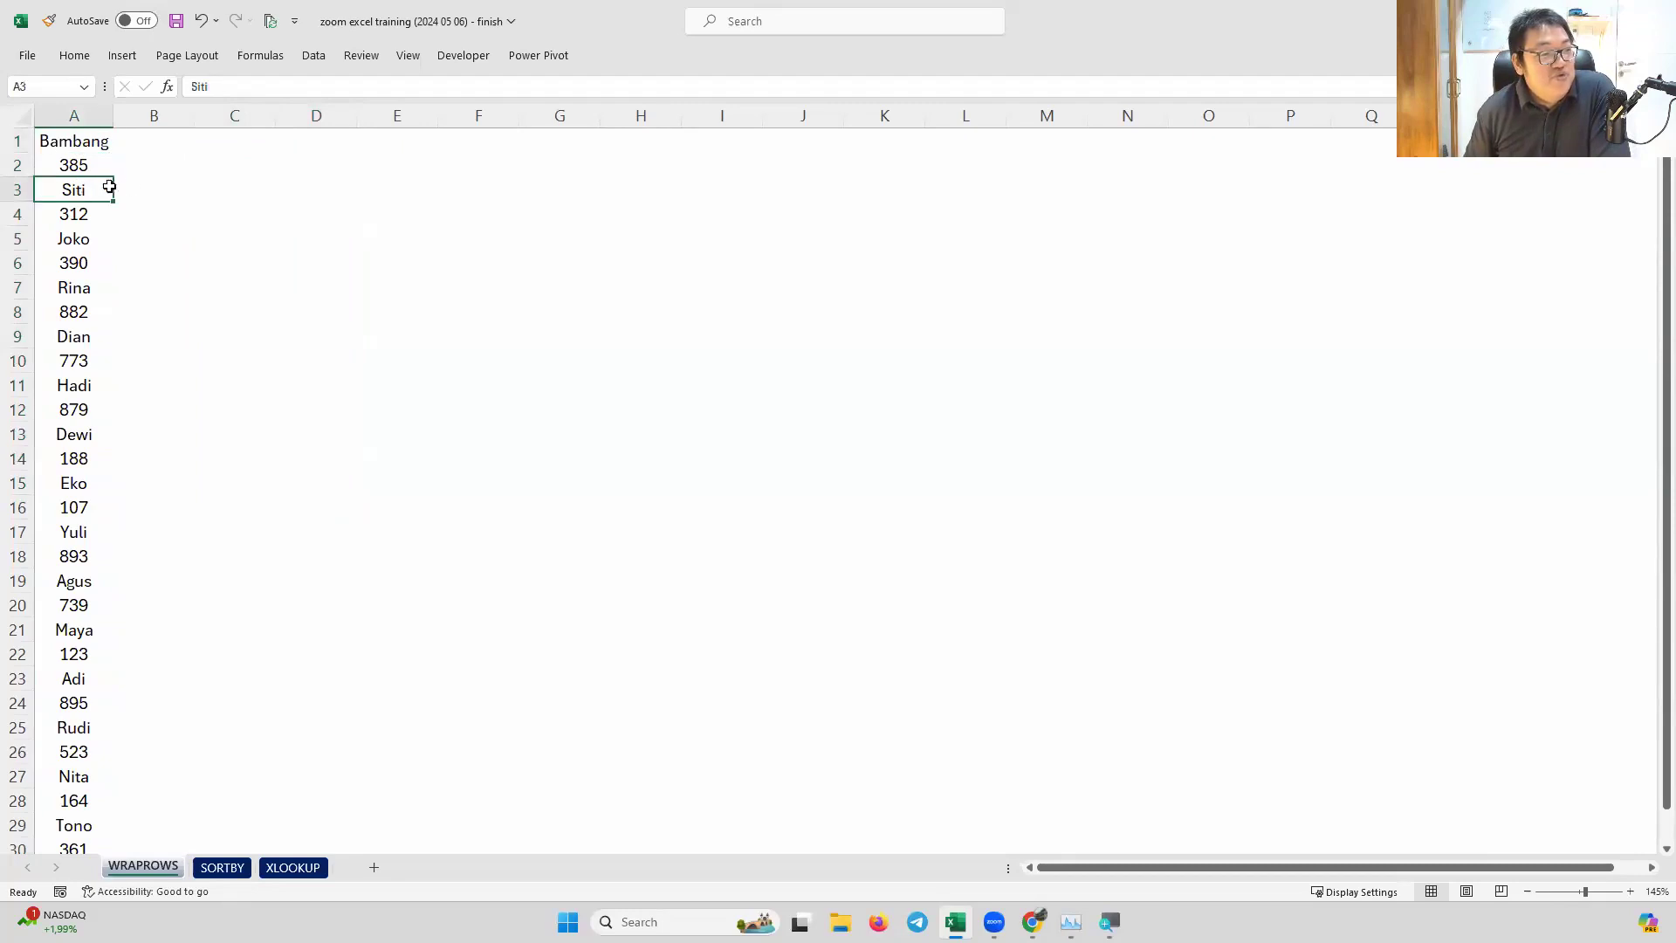
pyautogui.click(218, 186)
pyautogui.click(84, 188)
pyautogui.click(77, 238)
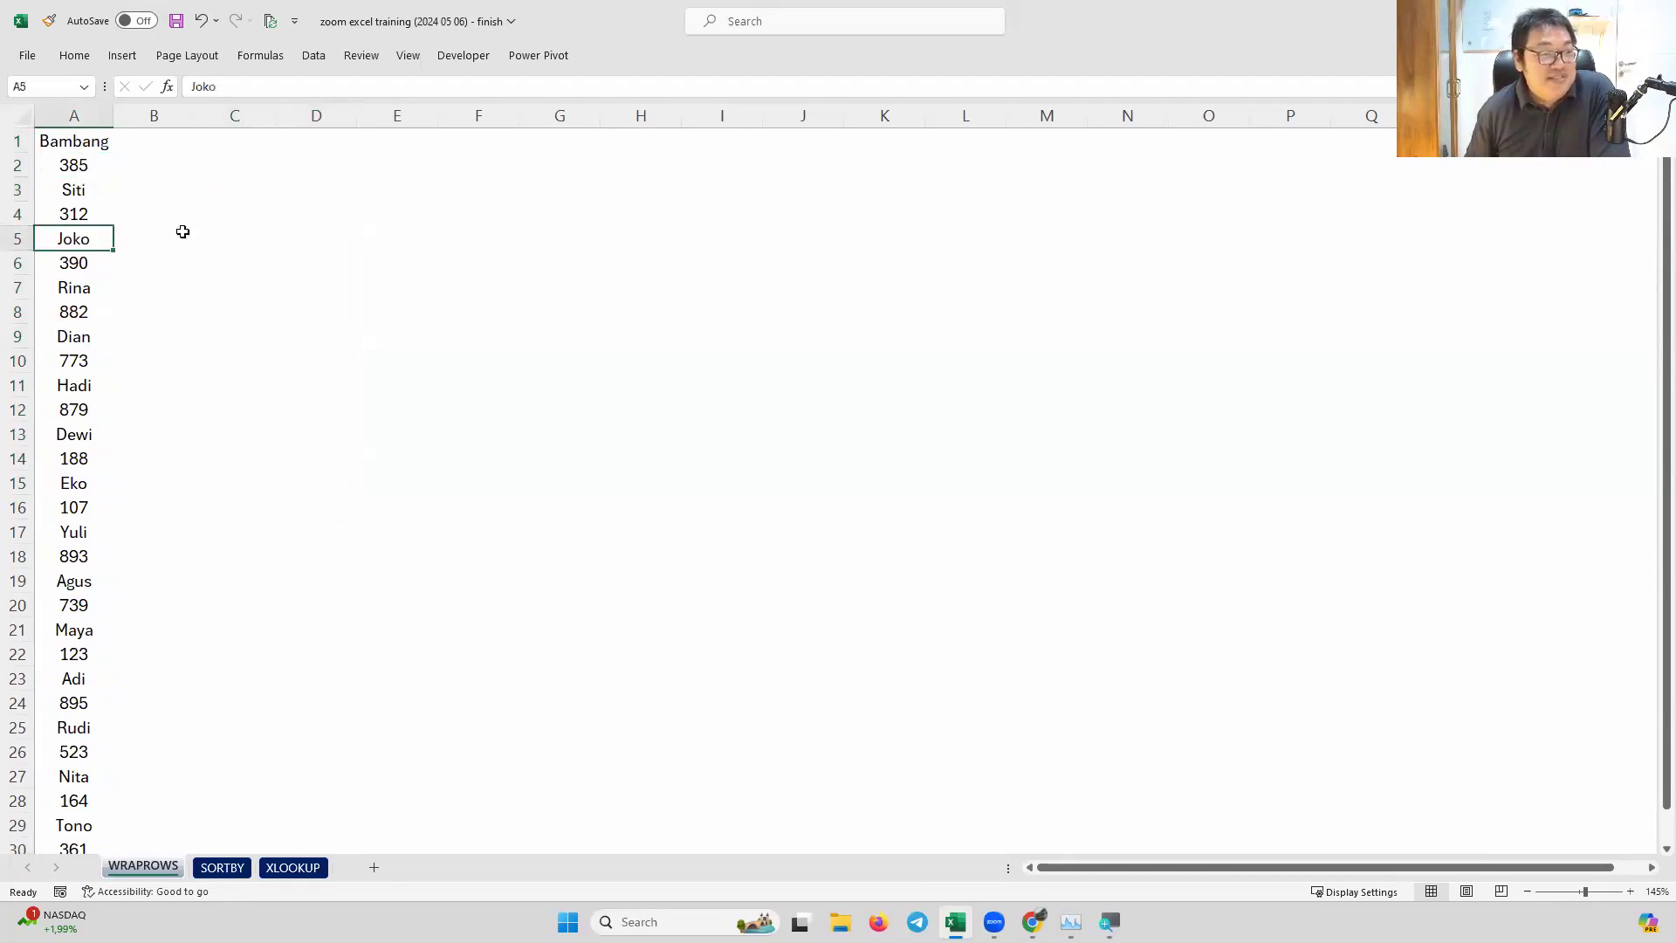
pyautogui.click(224, 234)
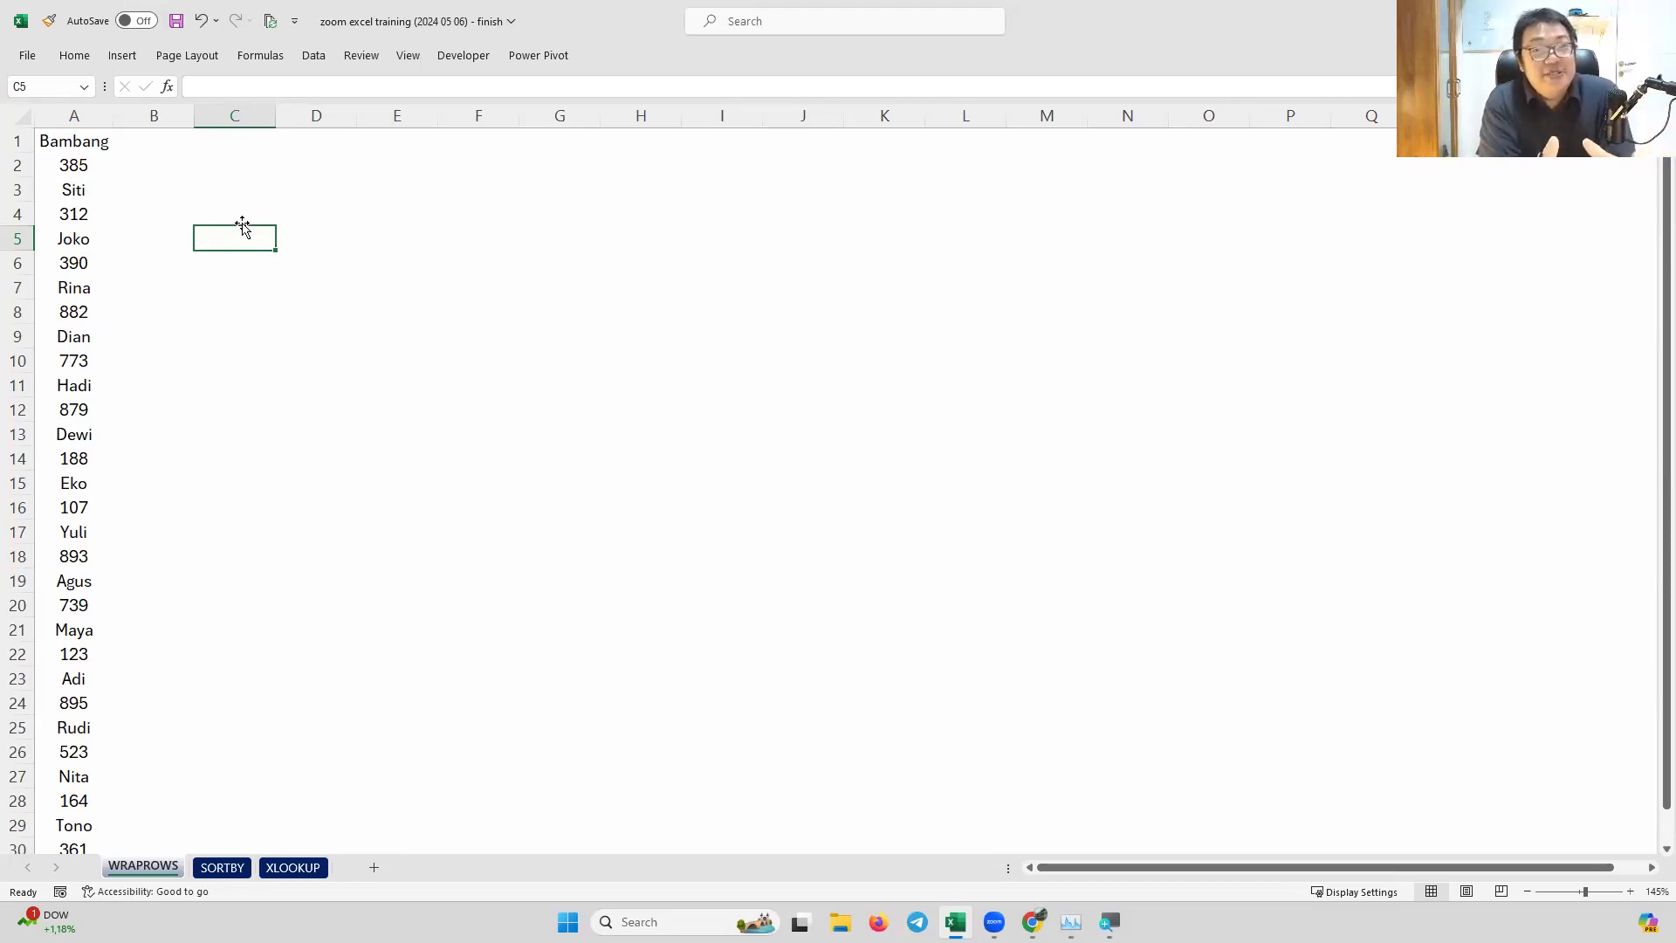
pyautogui.press('Up')
pyautogui.press('Up')
pyautogui.press('Up')
pyautogui.press('Up')
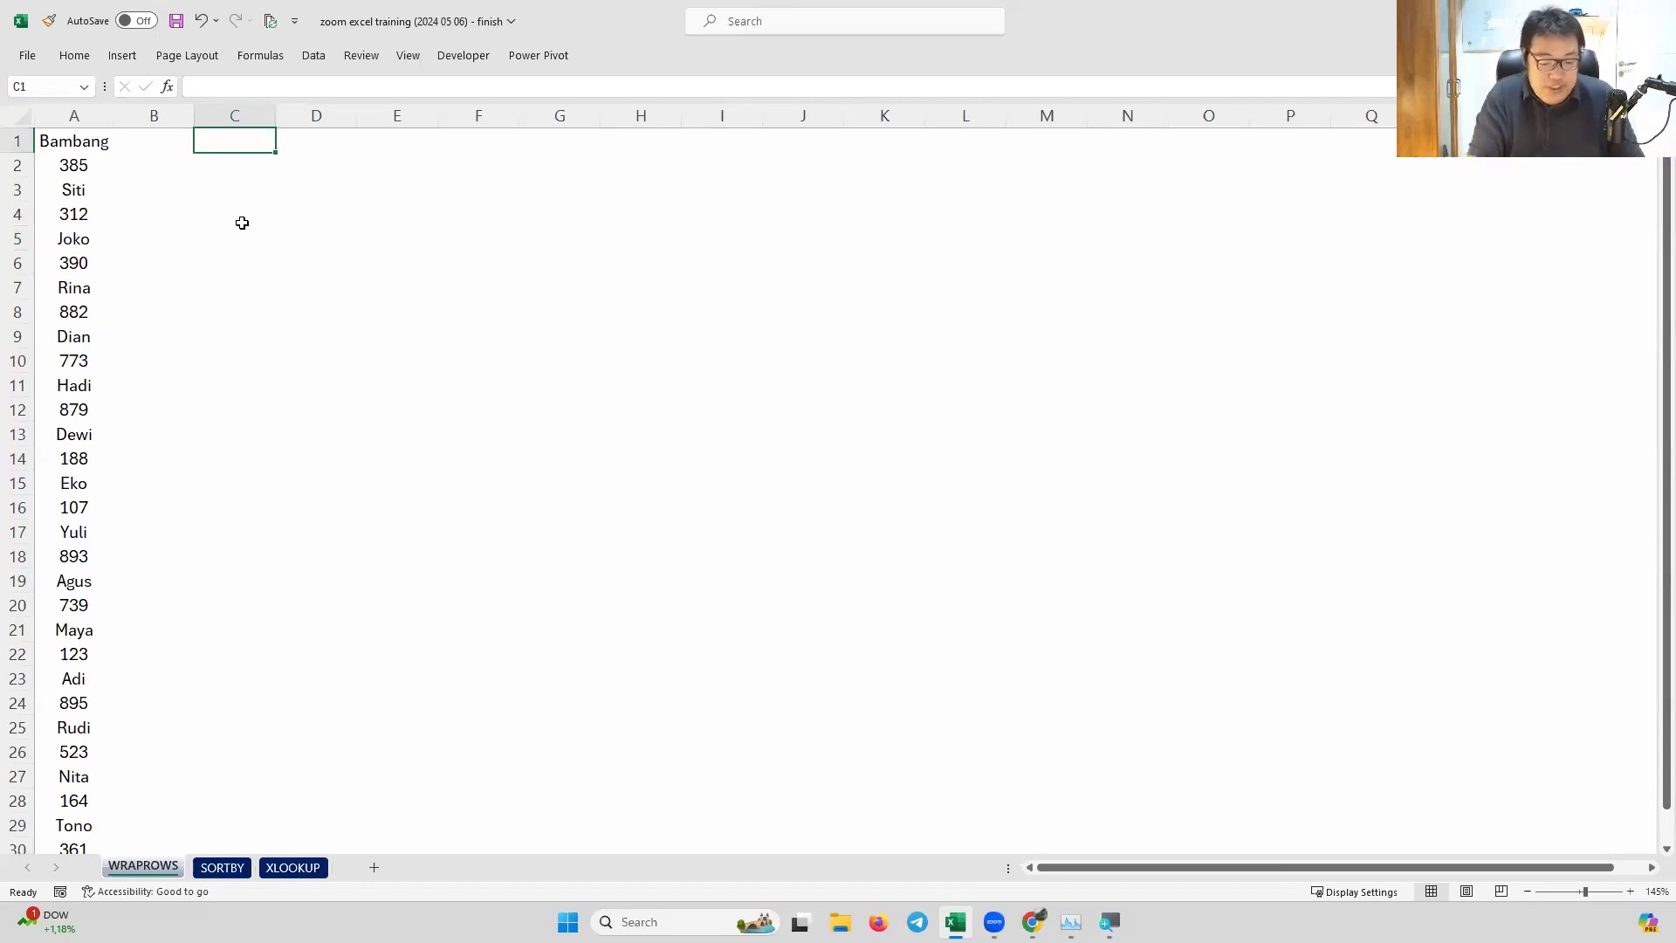
pyautogui.write('=wrap')
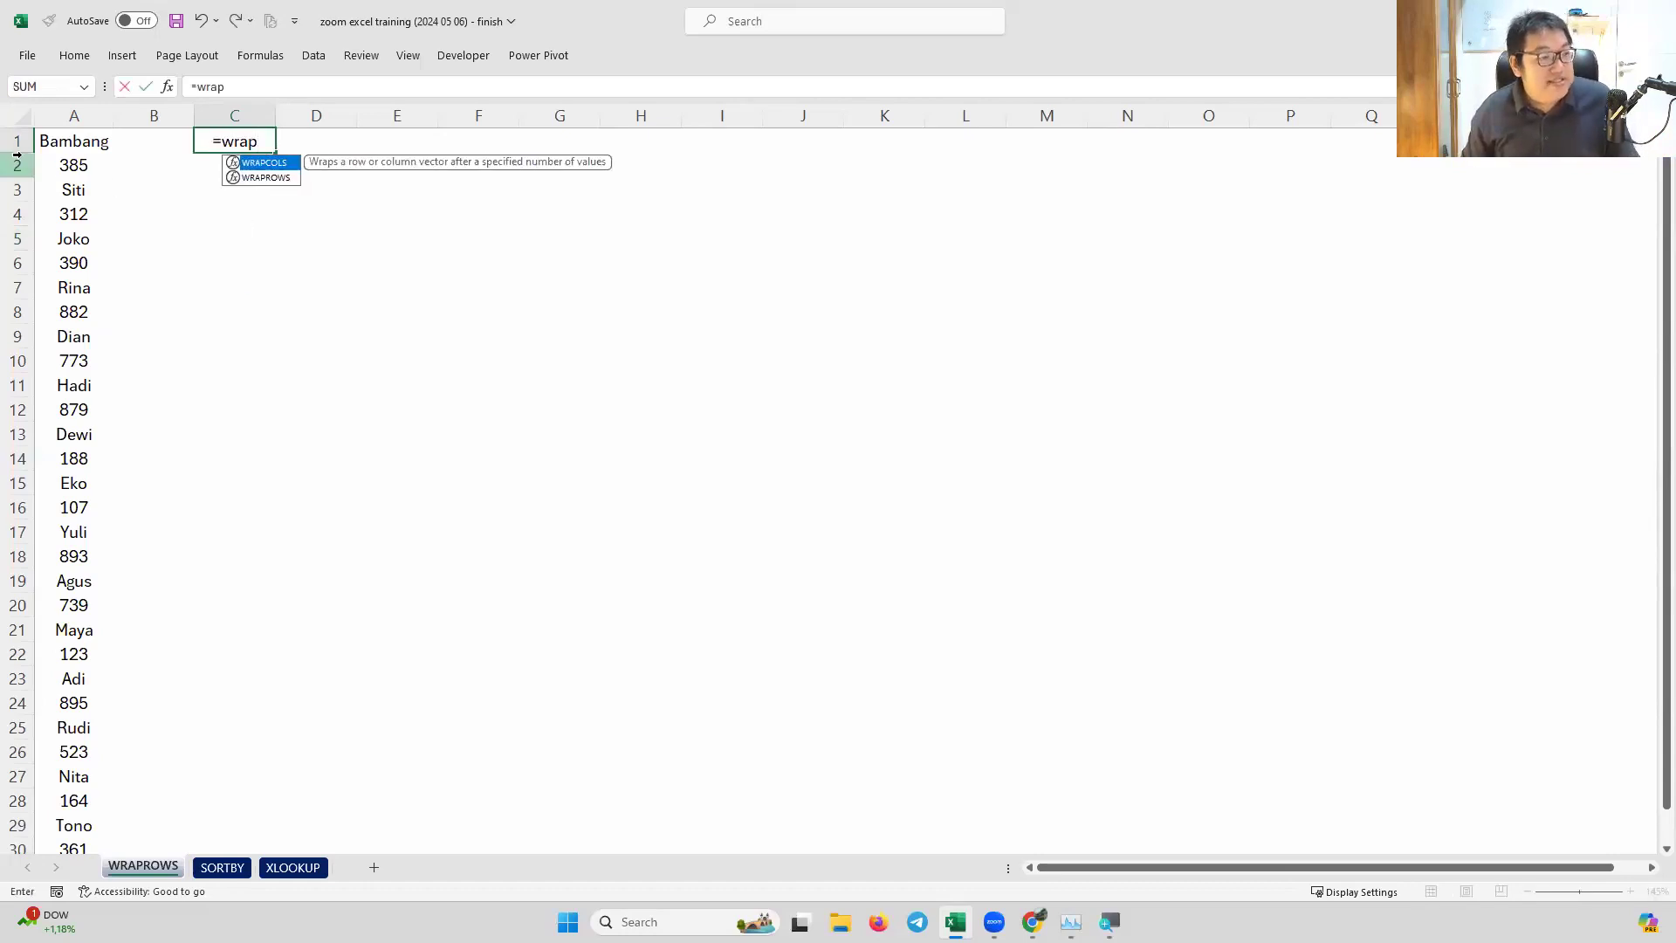
pyautogui.press('super+plus')
pyautogui.write('r')
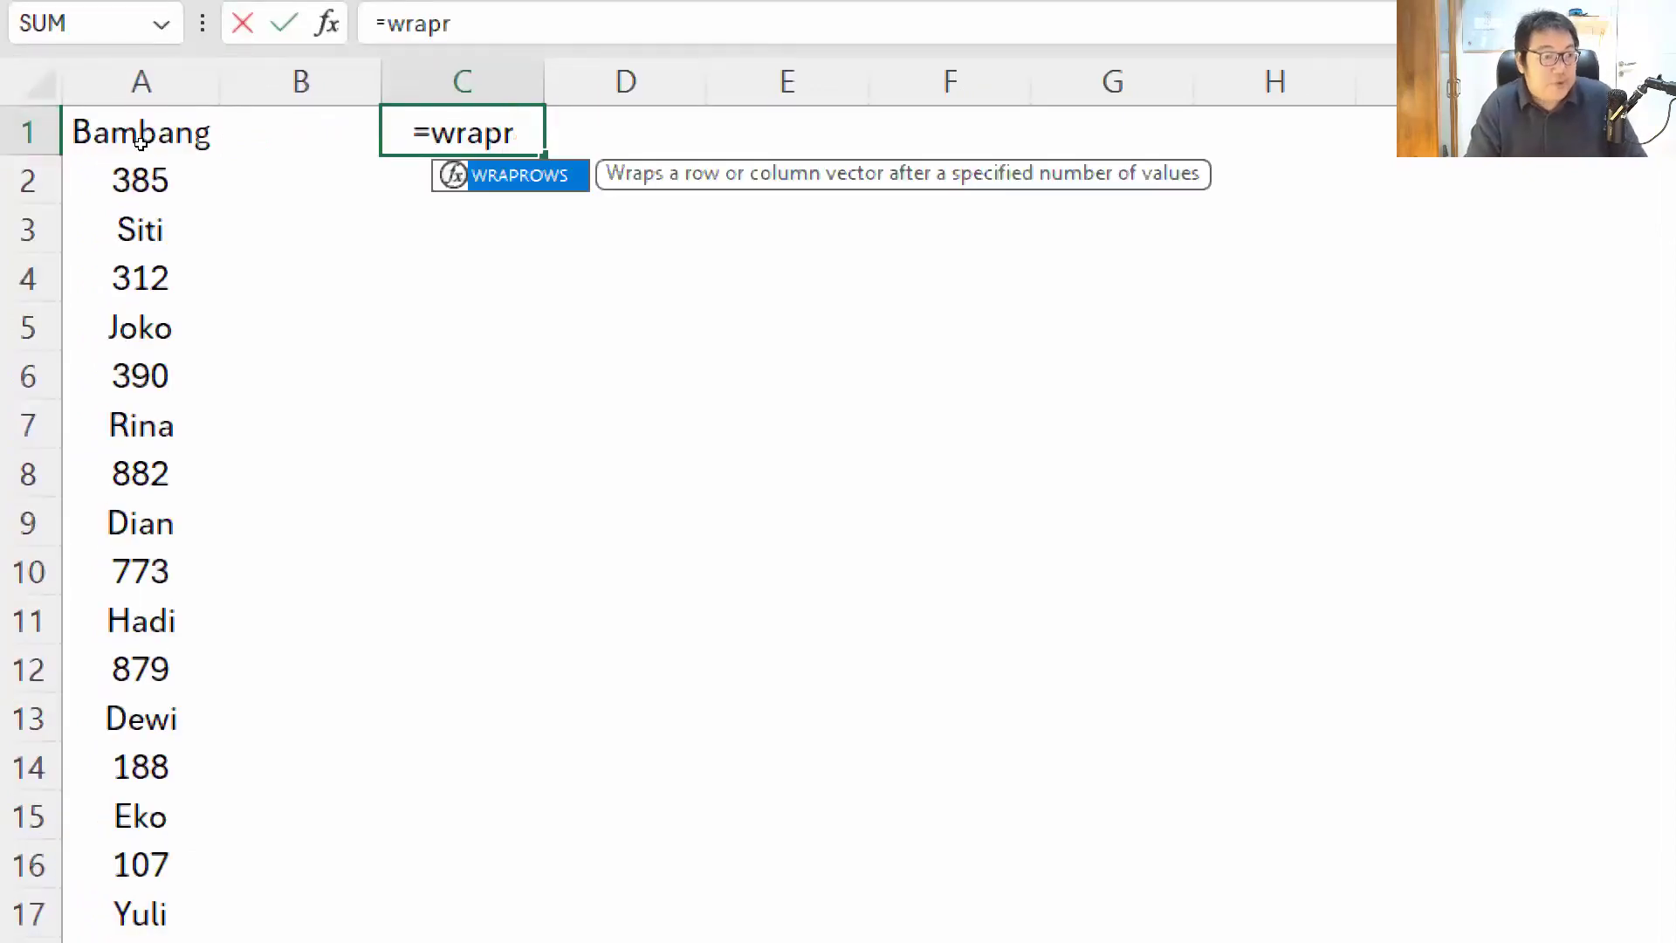
pyautogui.press('BackSpace')
pyautogui.press('BackSpace')
pyautogui.write('p')
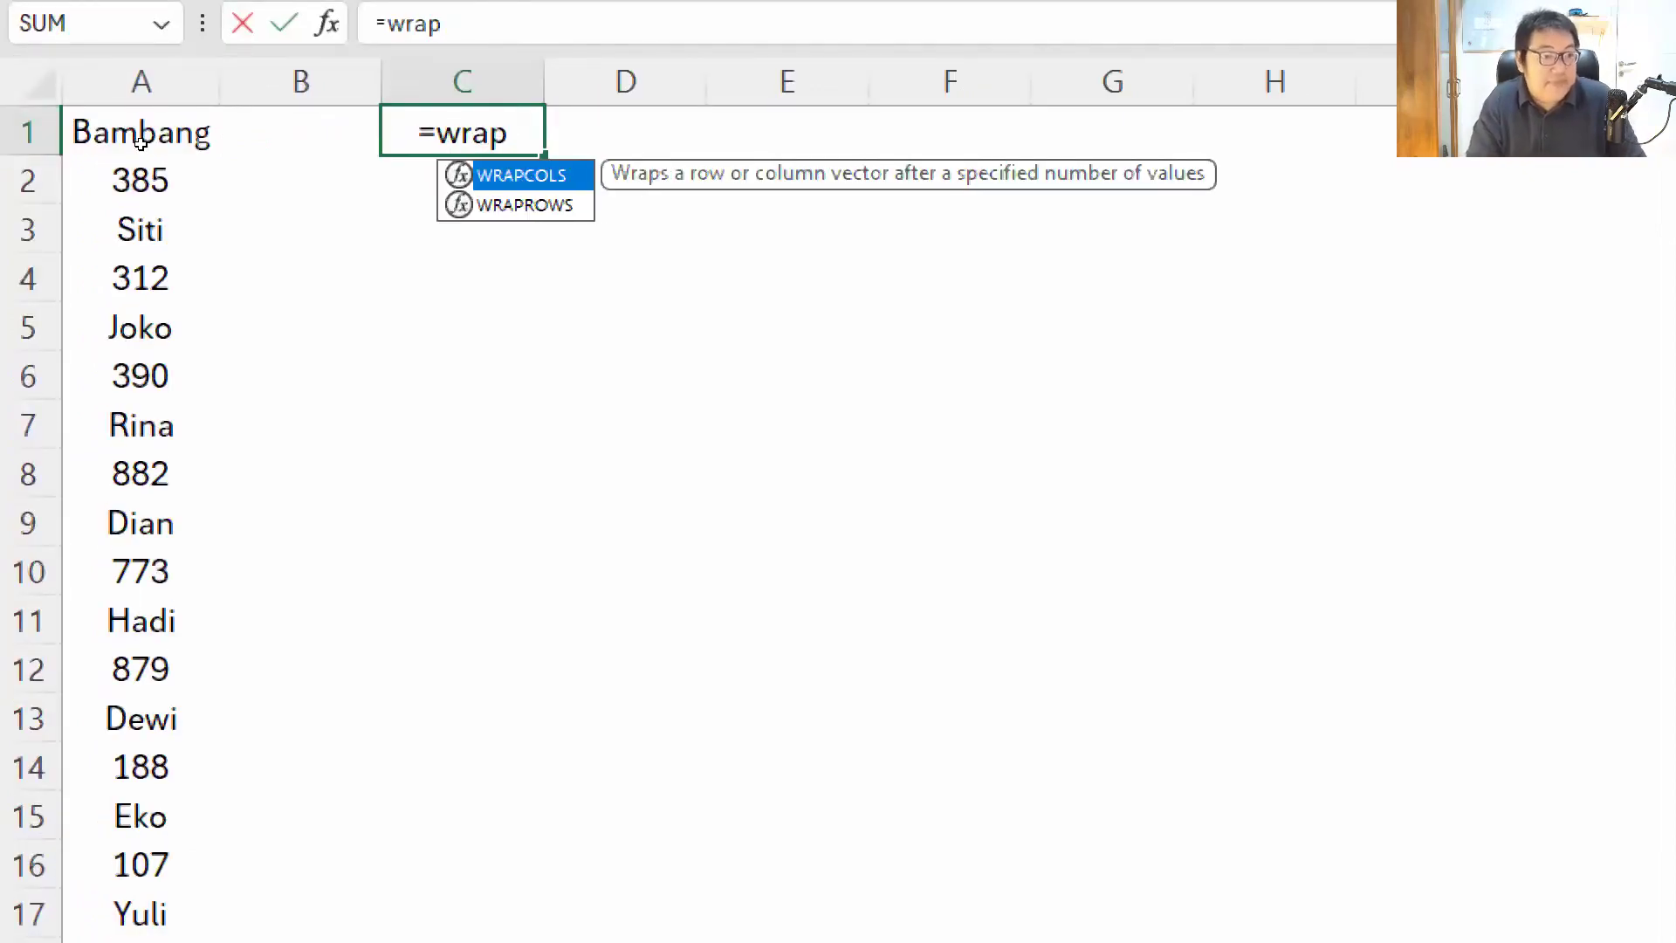
pyautogui.press('Down')
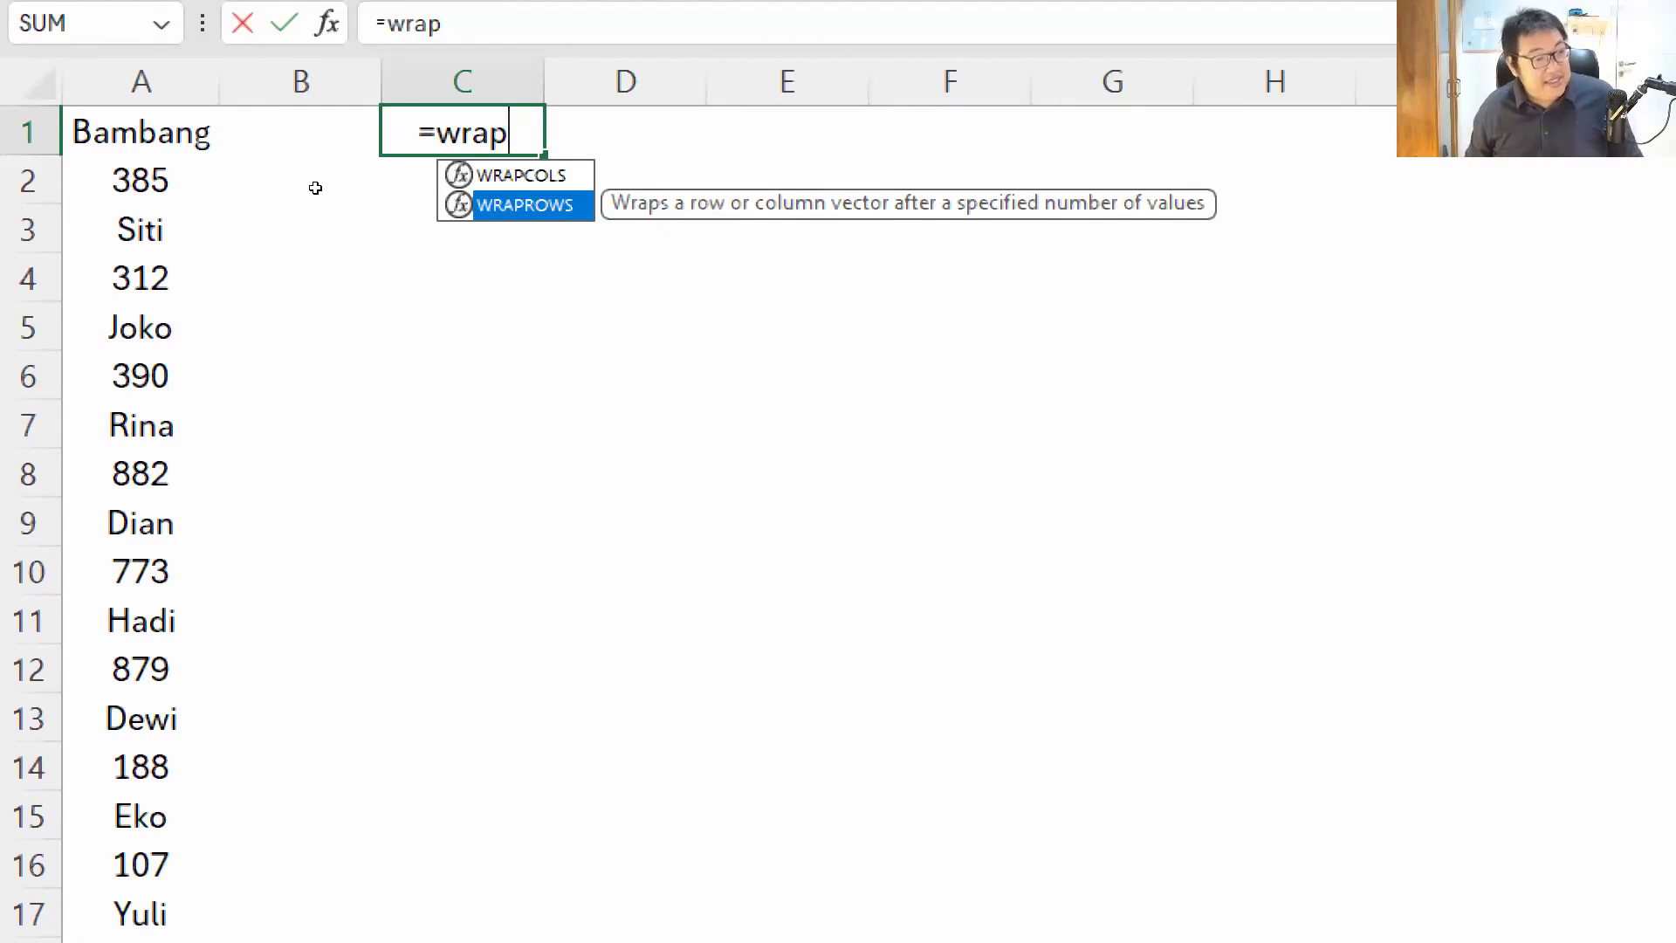
pyautogui.click(612, 142)
pyautogui.click(467, 141)
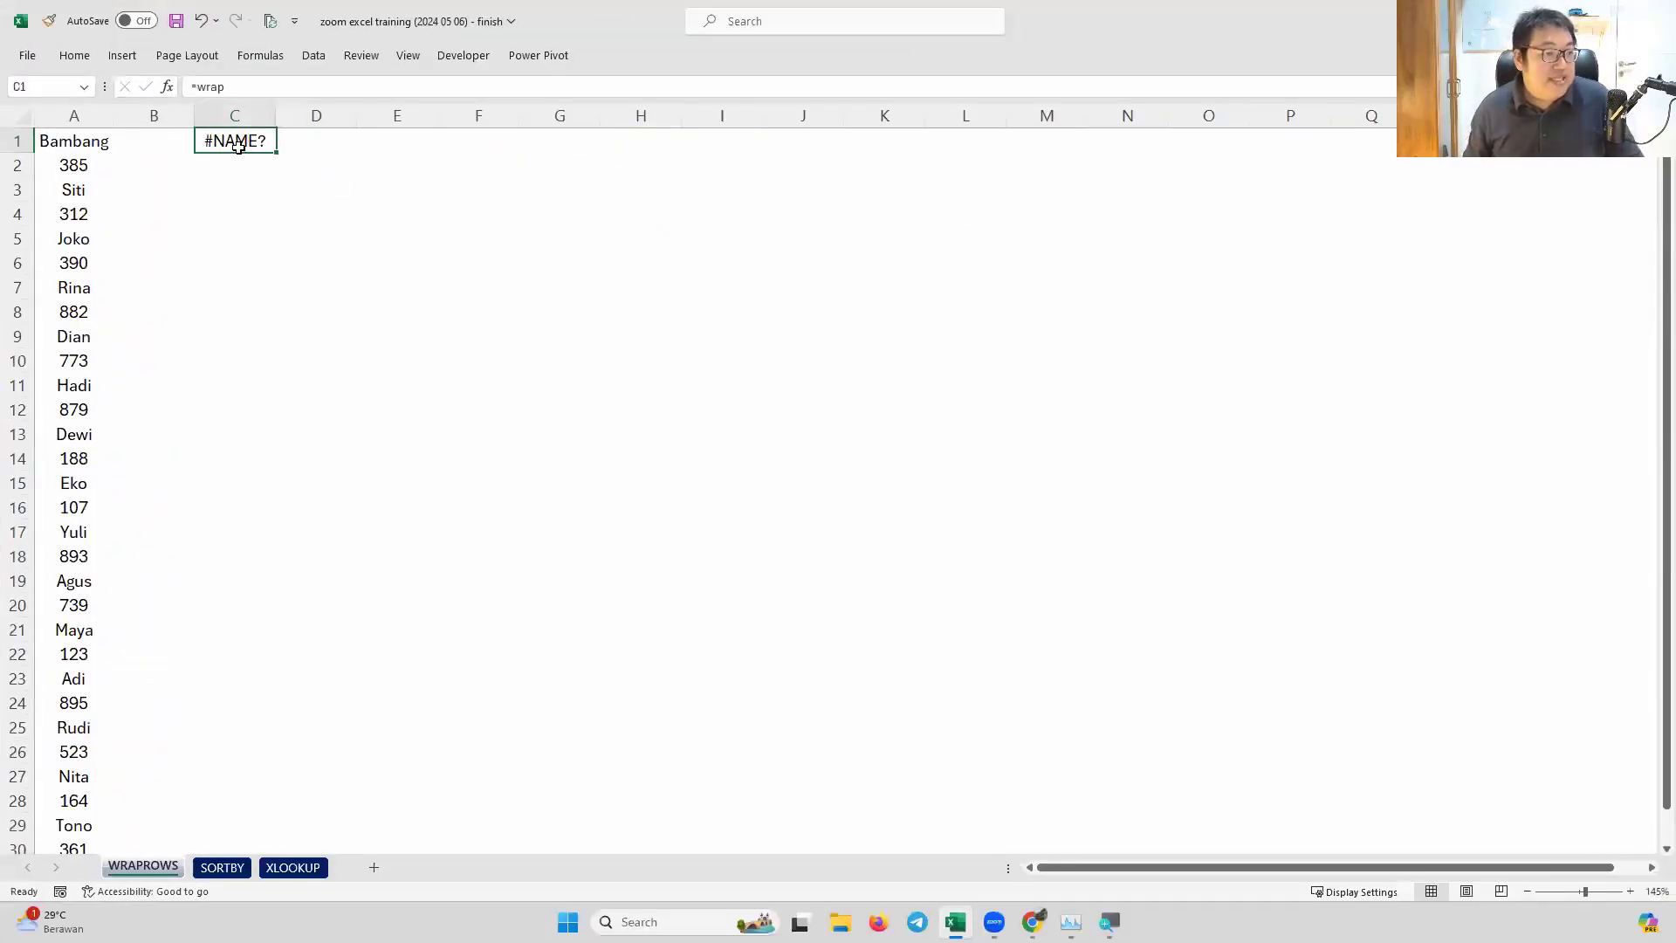
pyautogui.write('=wr')
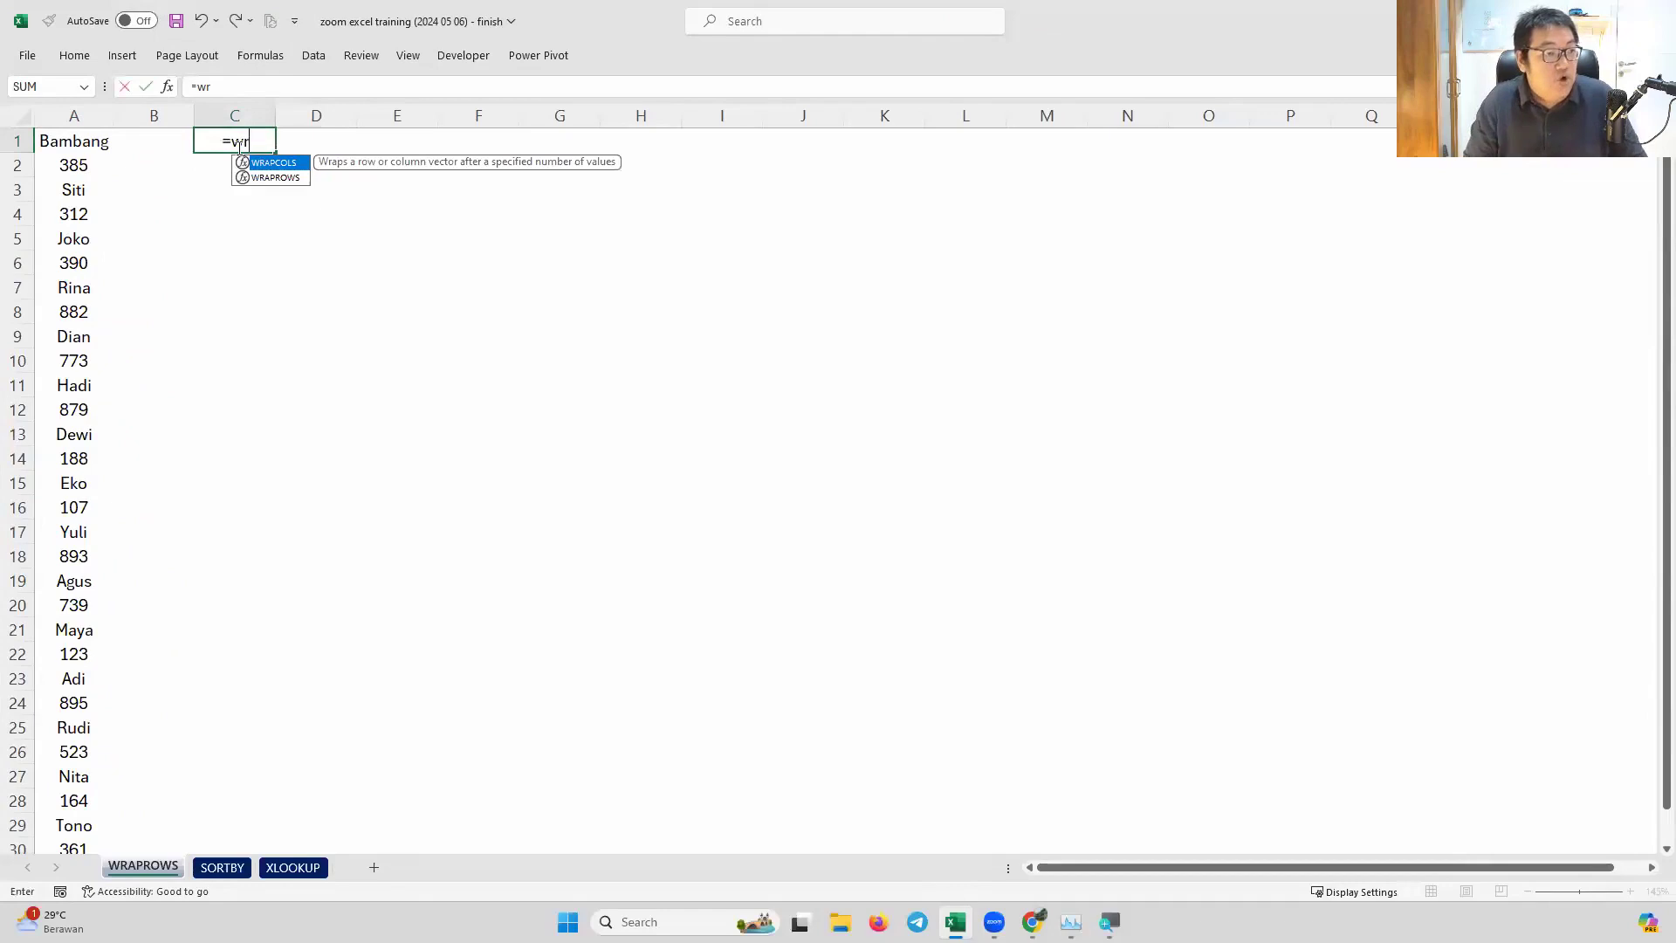
pyautogui.press('Down')
pyautogui.press('Tab')
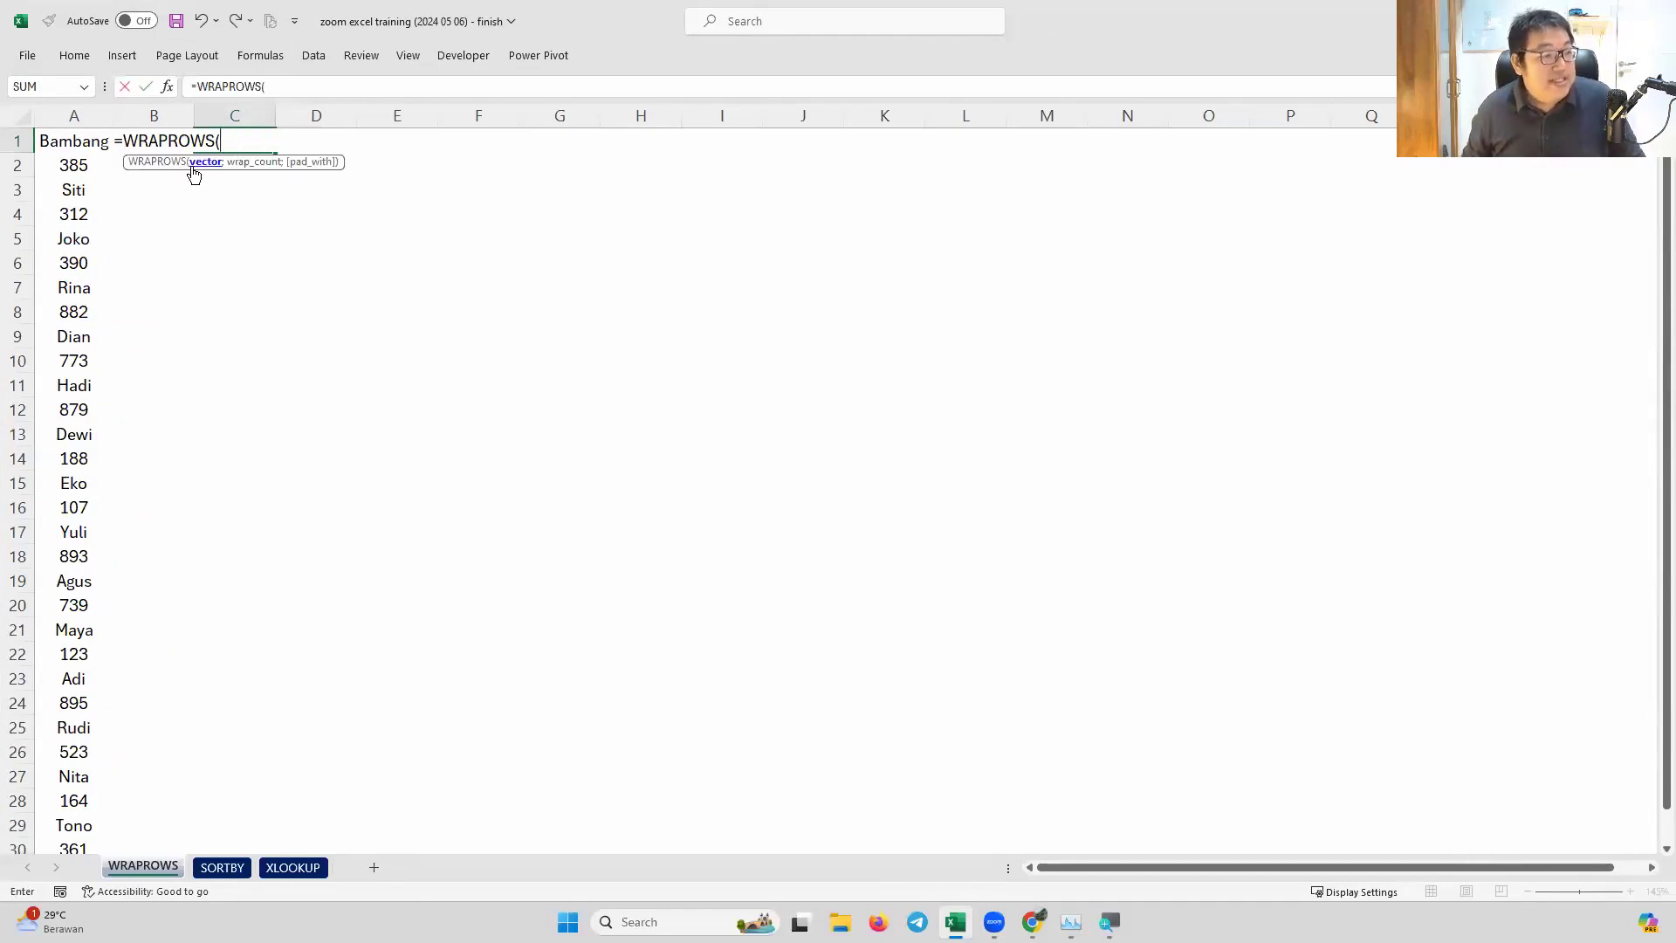
pyautogui.click(82, 140)
pyautogui.hotkey('ctrl', 'shift', 'Down')
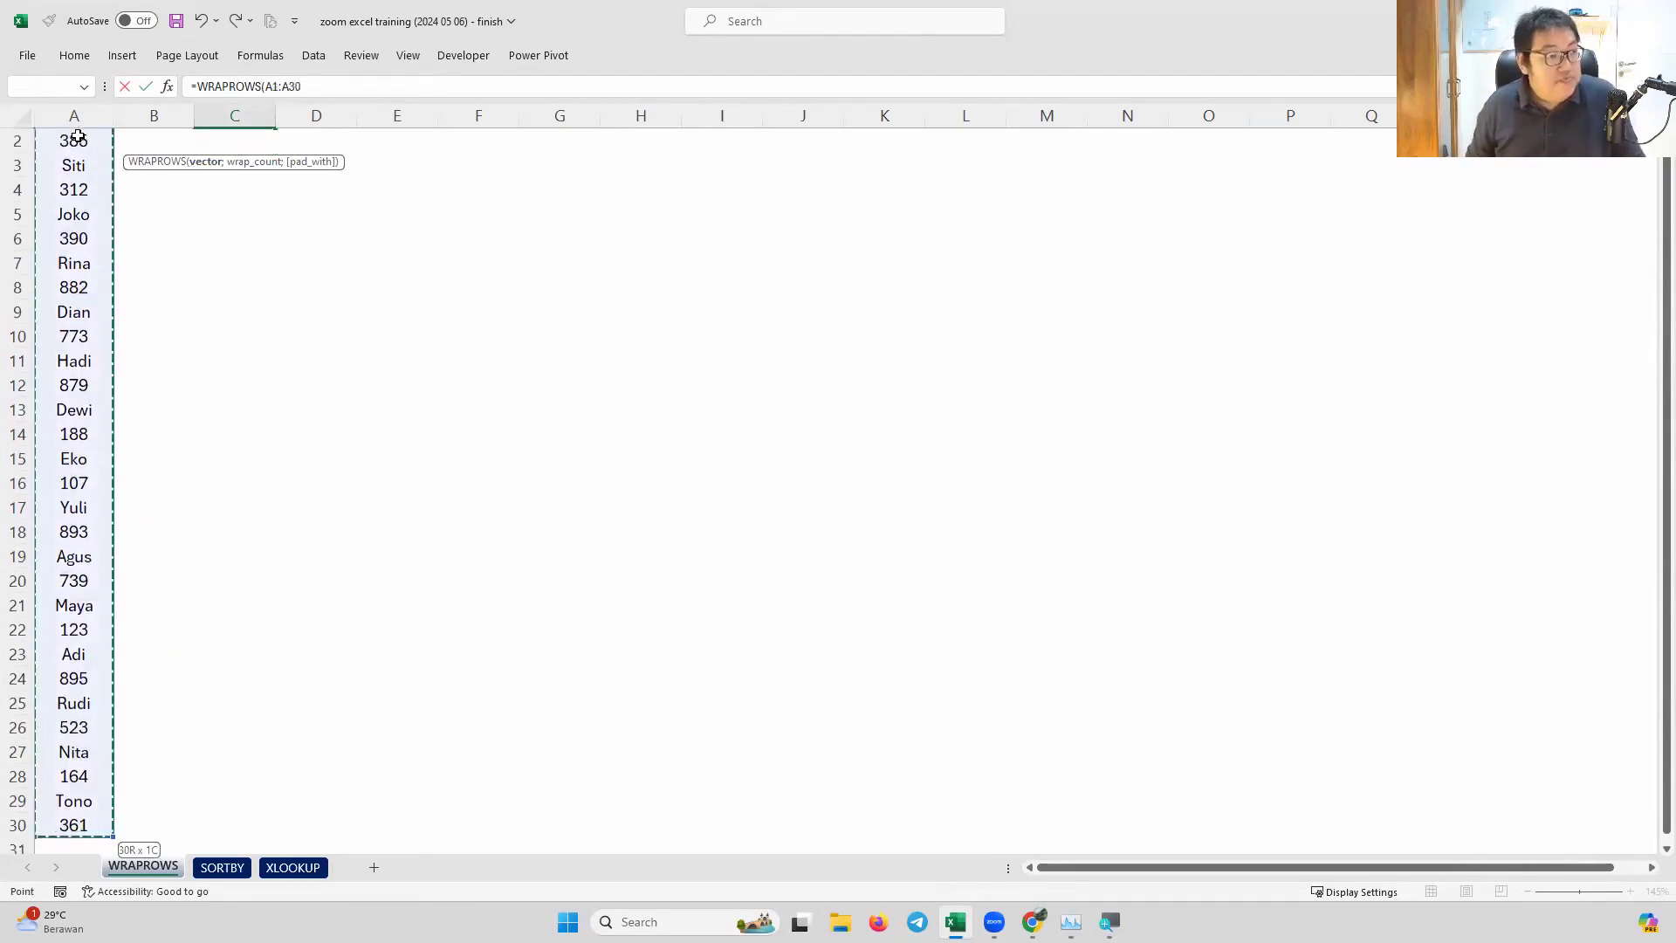
pyautogui.write(';')
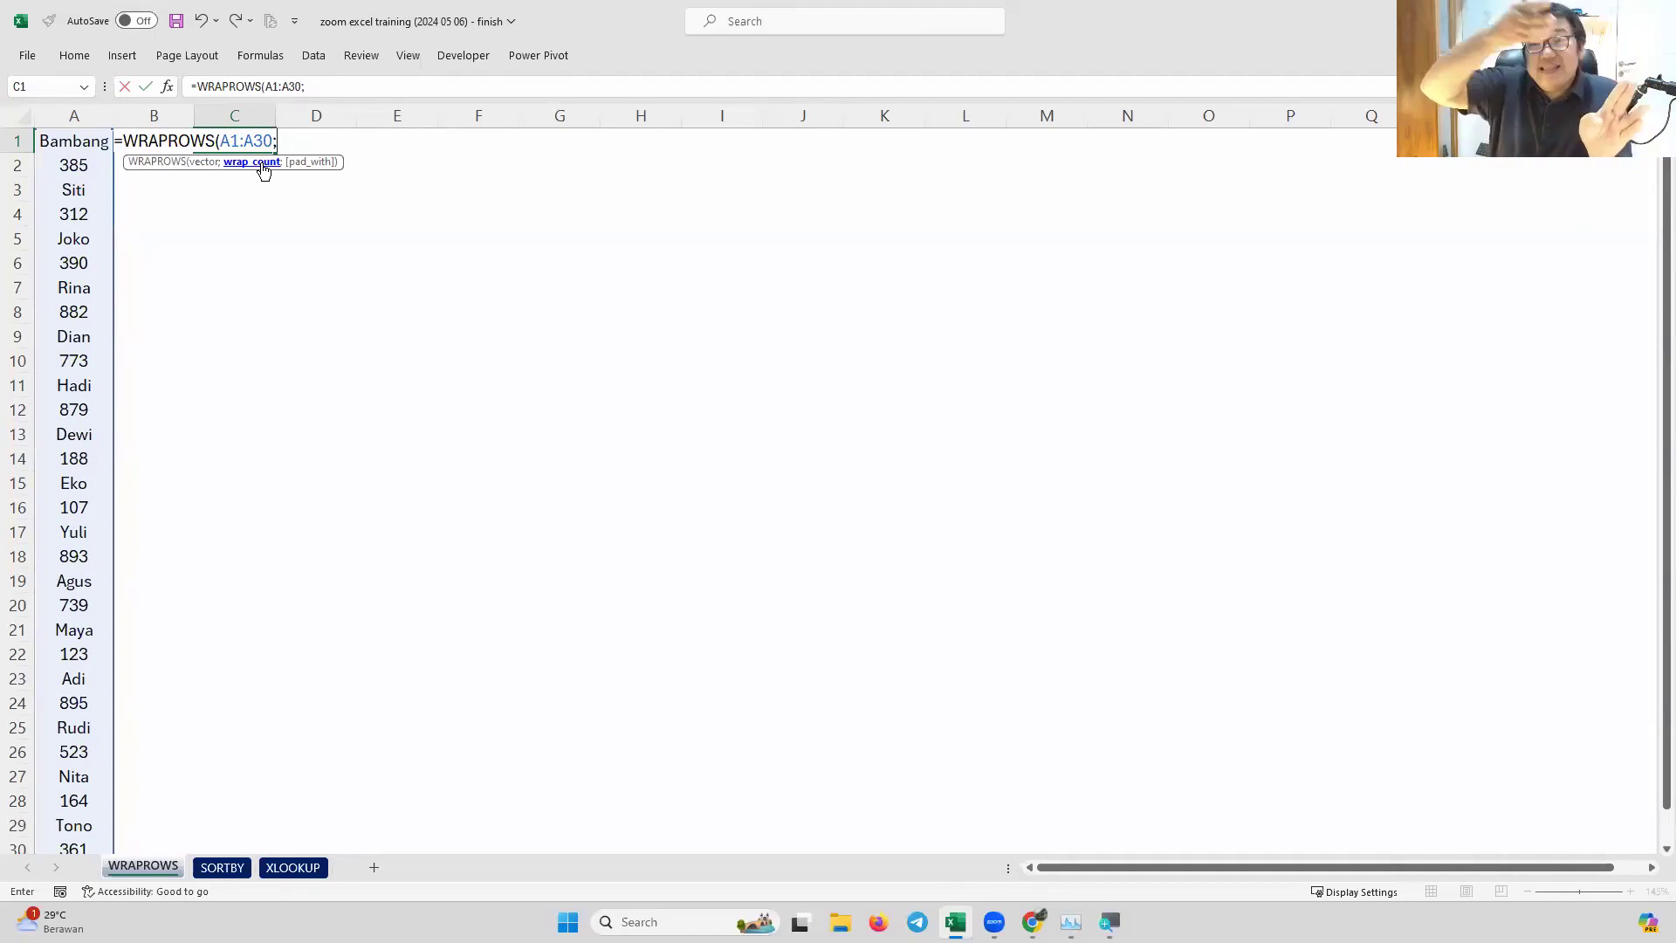
pyautogui.press('Escape')
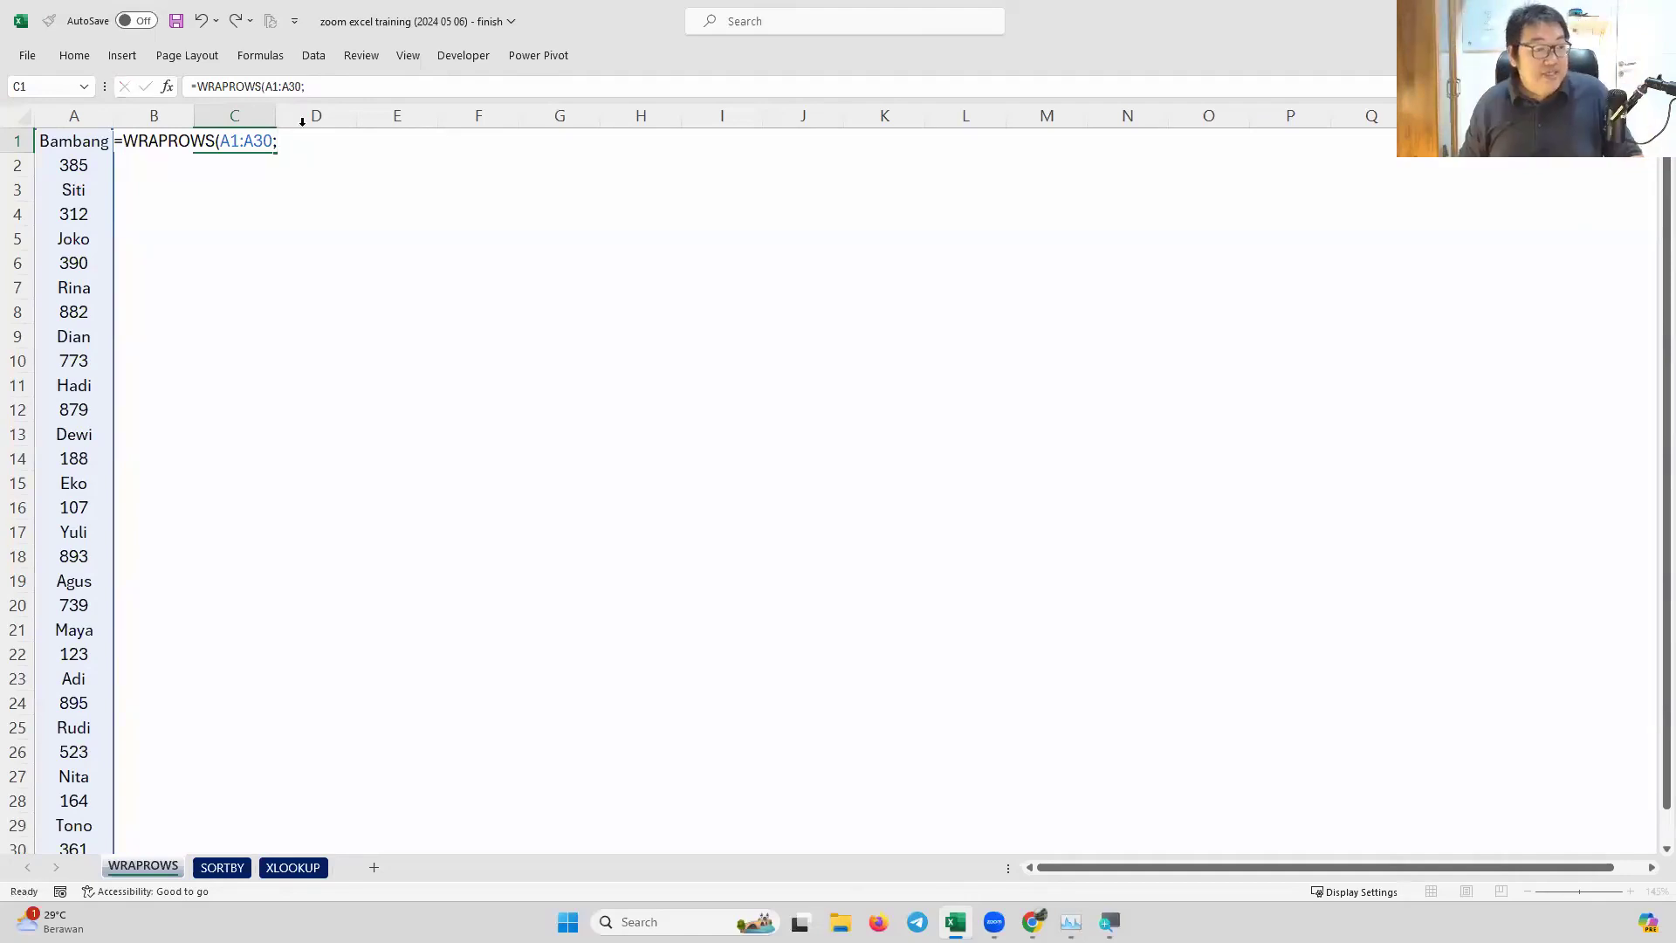
pyautogui.press('Delete')
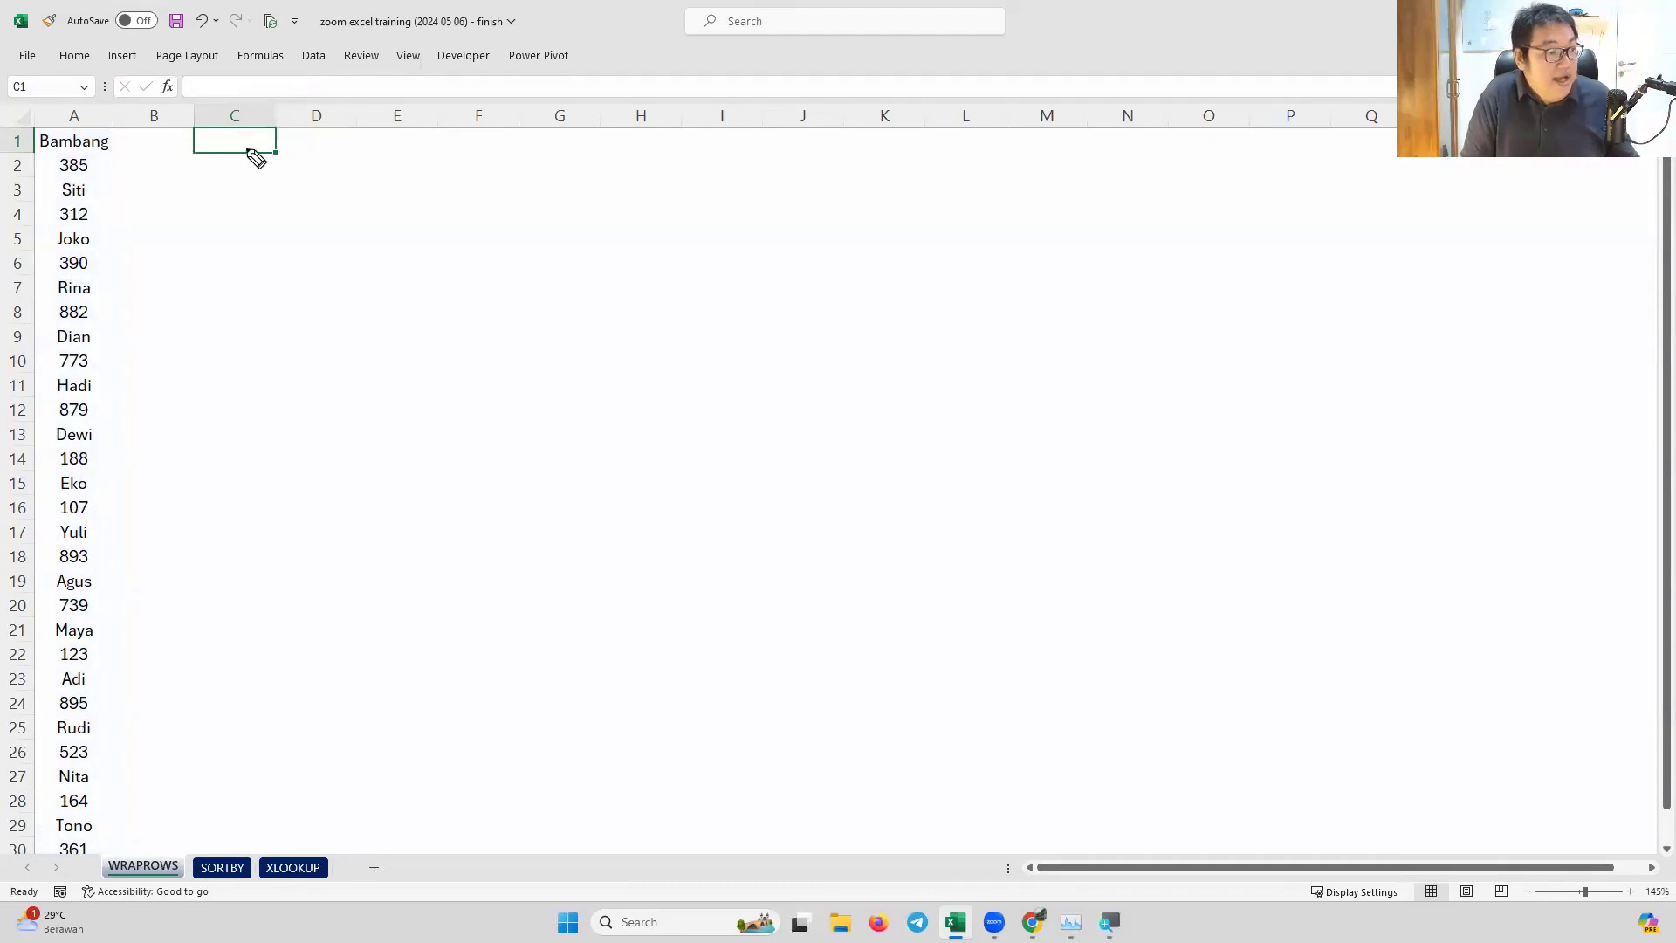
pyautogui.moveTo(208, 133)
pyautogui.mouseDown()
pyautogui.moveTo(211, 151)
pyautogui.moveTo(260, 150)
pyautogui.moveTo(270, 127)
pyautogui.moveTo(285, 148)
pyautogui.moveTo(281, 112)
pyautogui.moveTo(313, 108)
pyautogui.moveTo(305, 122)
pyautogui.mouseUp()
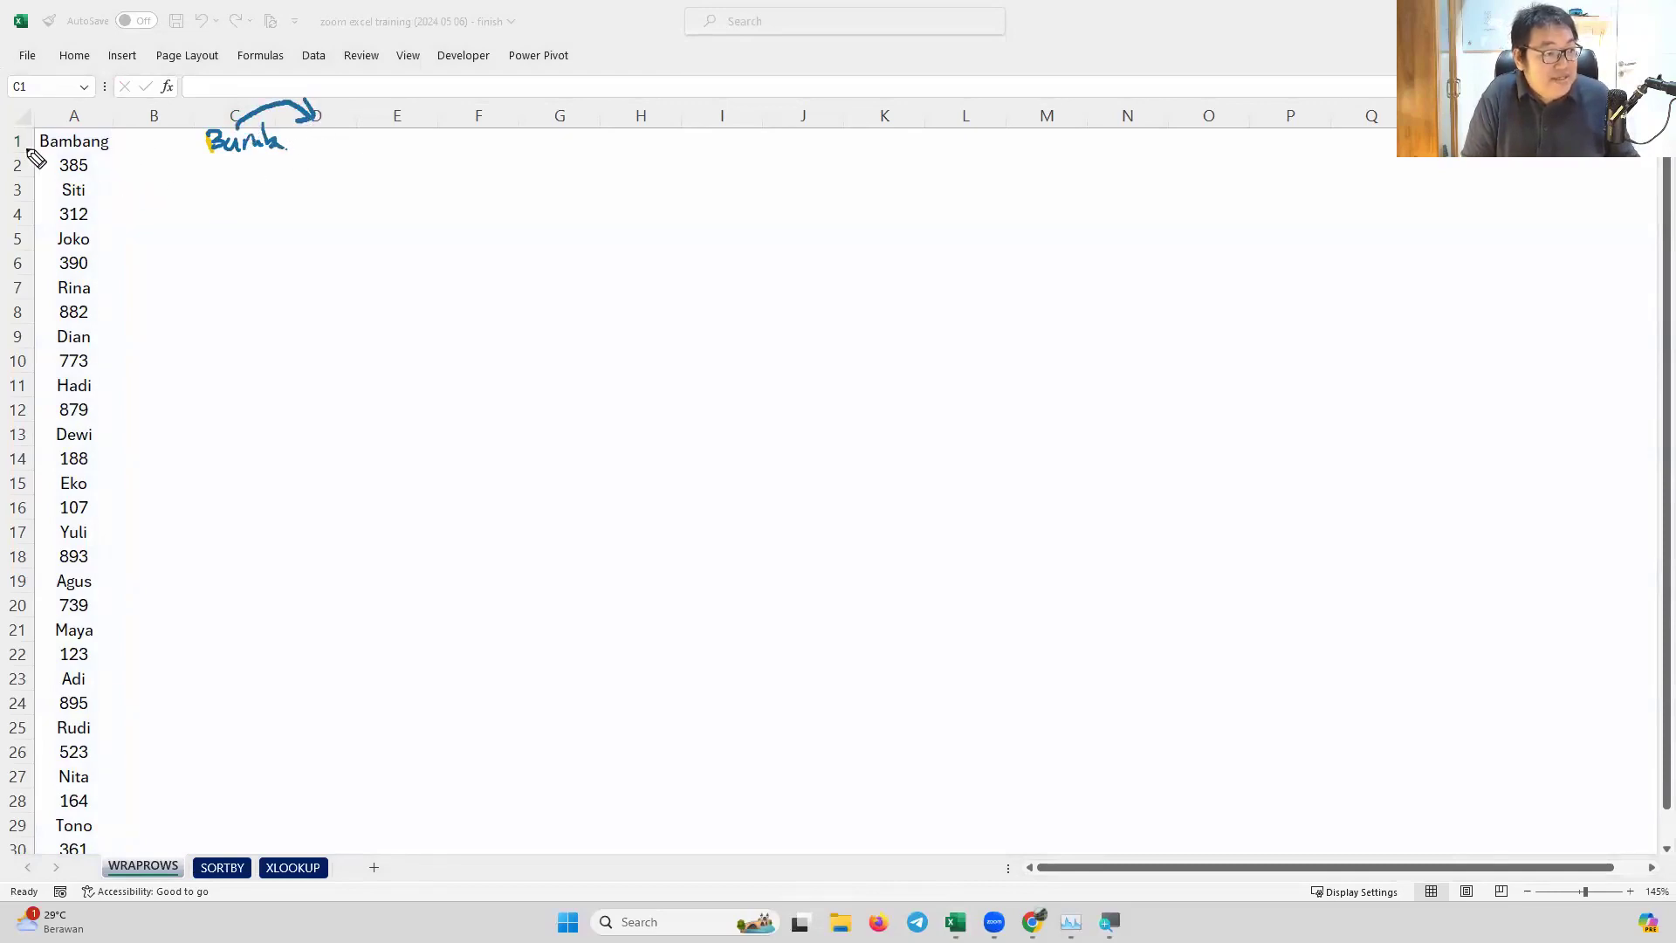
pyautogui.moveTo(9, 141); pyautogui.dragTo(28, 142)
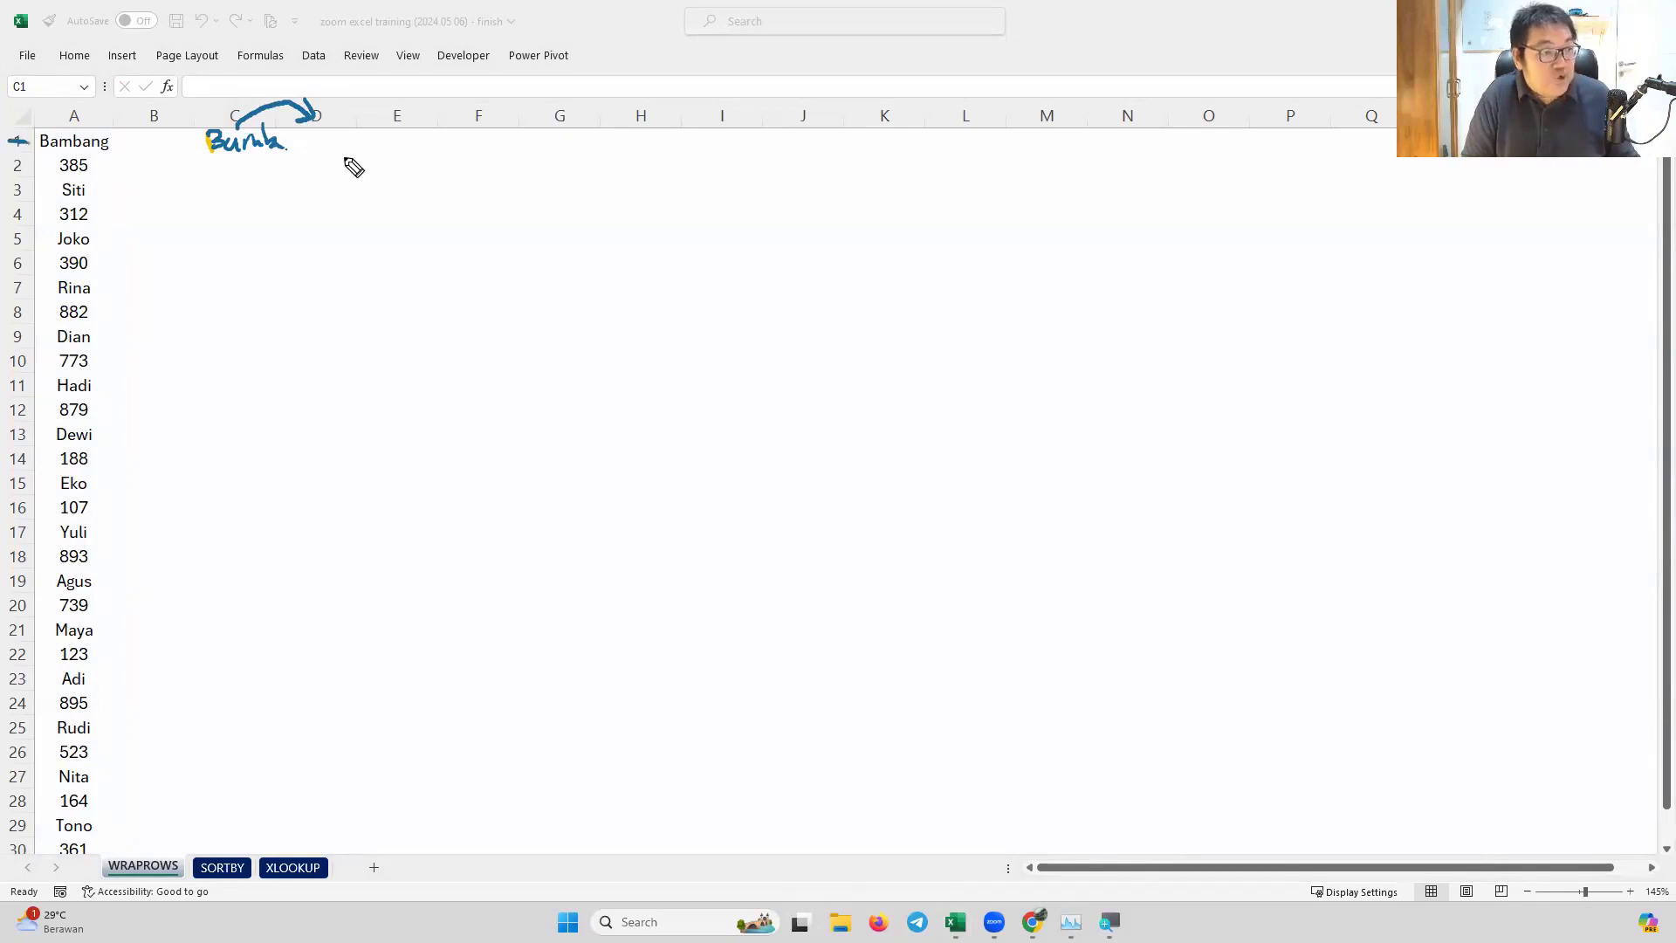
pyautogui.moveTo(307, 138); pyautogui.dragTo(324, 159)
pyautogui.moveTo(335, 137)
pyautogui.mouseDown()
pyautogui.moveTo(260, 329)
pyautogui.moveTo(229, 202)
pyautogui.moveTo(304, 223)
pyautogui.mouseUp()
pyautogui.click(365, 139)
pyautogui.moveTo(227, 344)
pyautogui.mouseDown()
pyautogui.moveTo(262, 367)
pyautogui.moveTo(255, 330)
pyautogui.mouseUp()
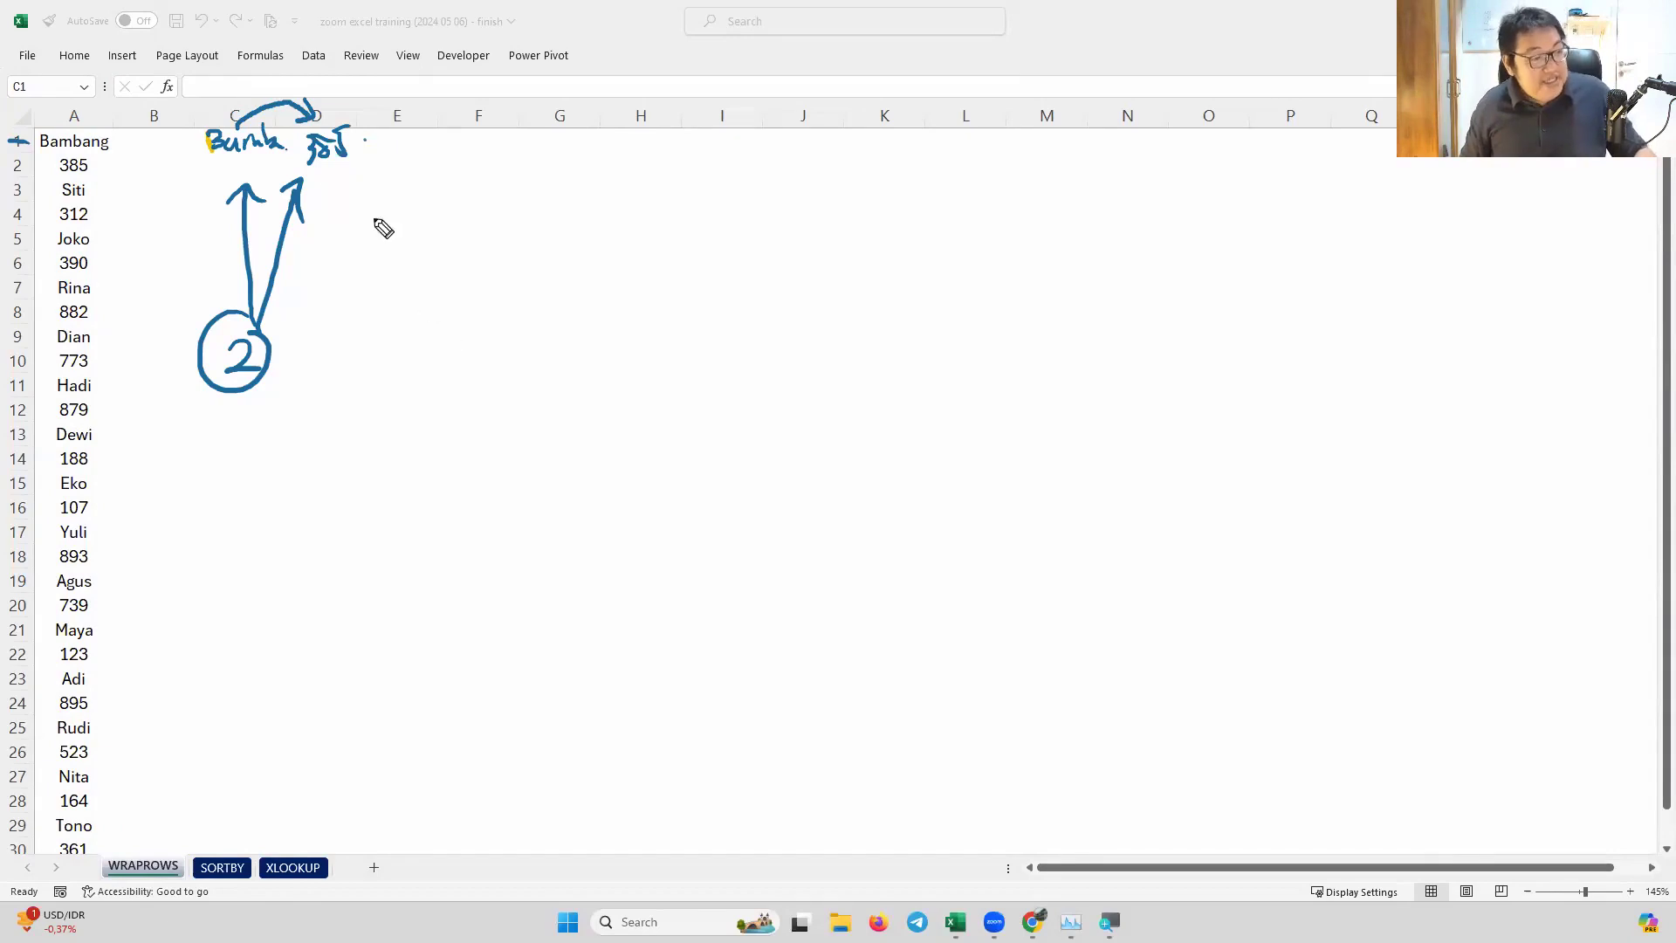
pyautogui.press('Escape')
# Enter =WRAPROWS(A1:A30;2) in C1 to wrap the column A list into name and number pairs
pyautogui.click(233, 145)
pyautogui.write('=wrapr')
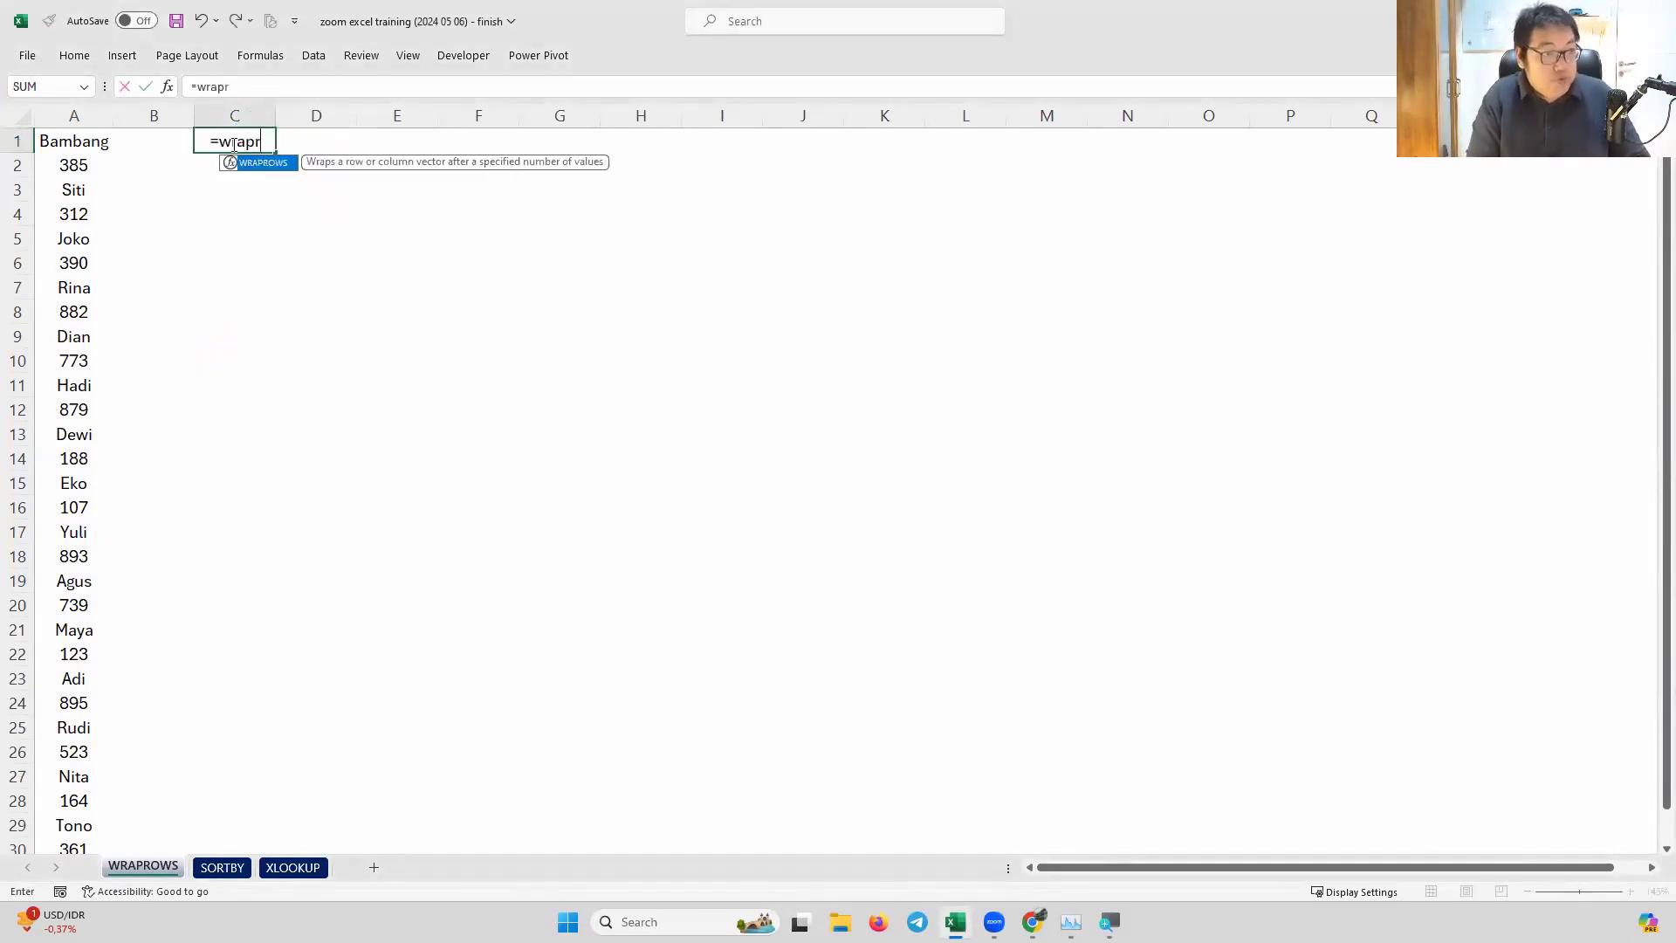
pyautogui.press('Tab')
pyautogui.click(76, 139)
pyautogui.hotkey('ctrl', 'shift', 'Down')
pyautogui.write(';')
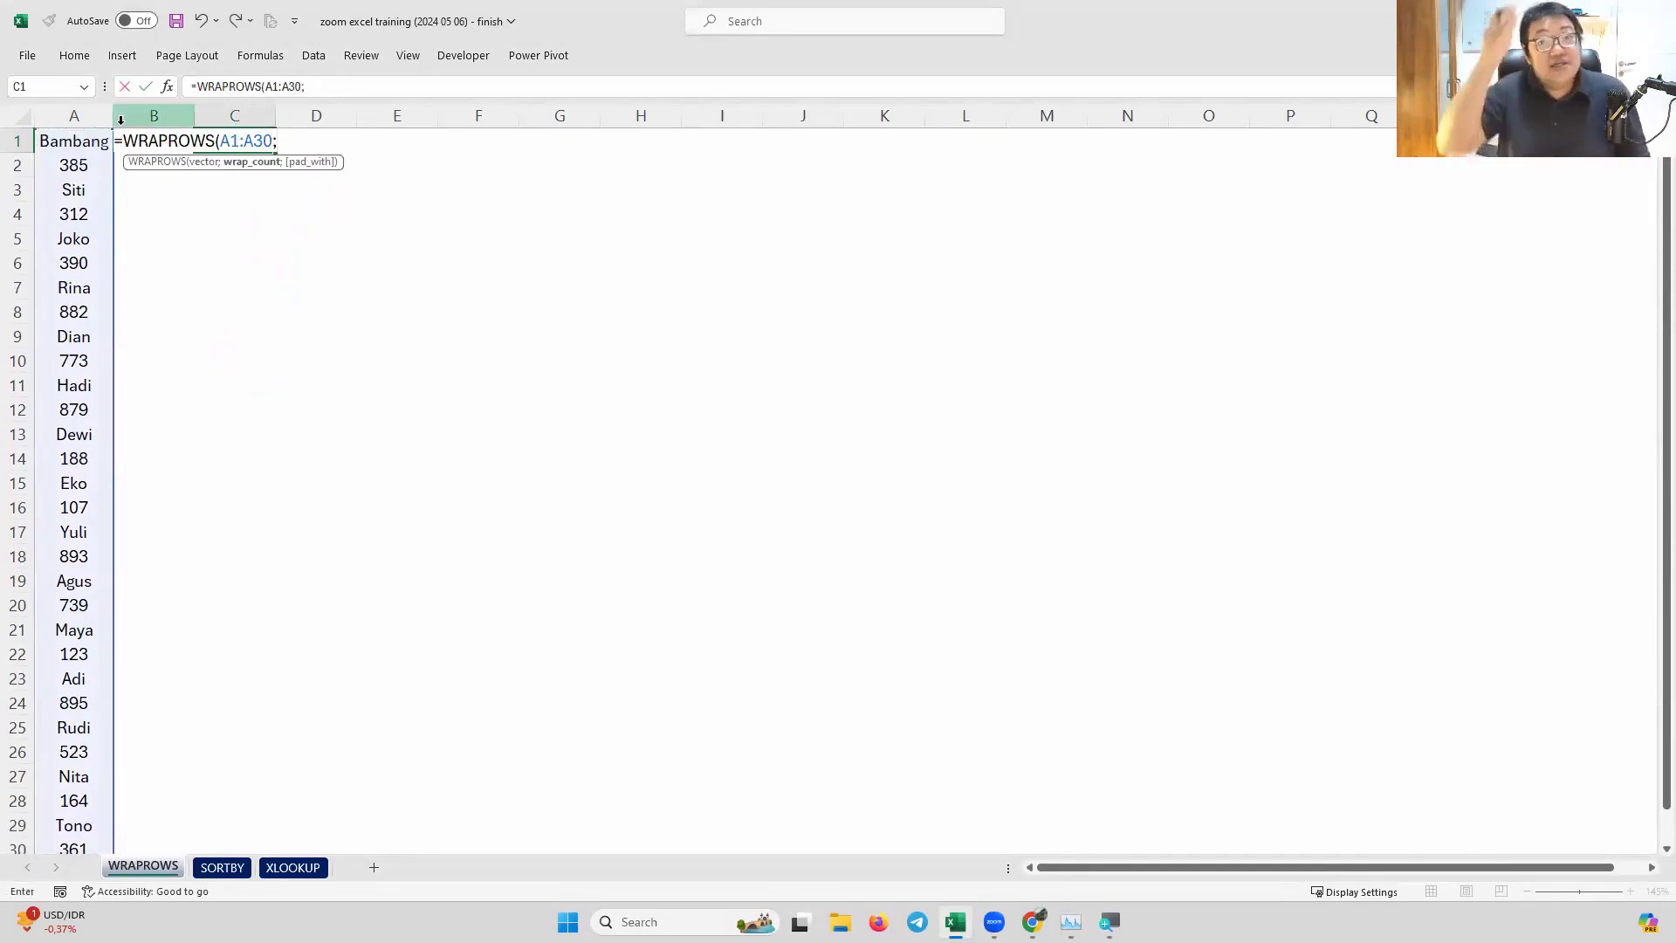
pyautogui.write('2')
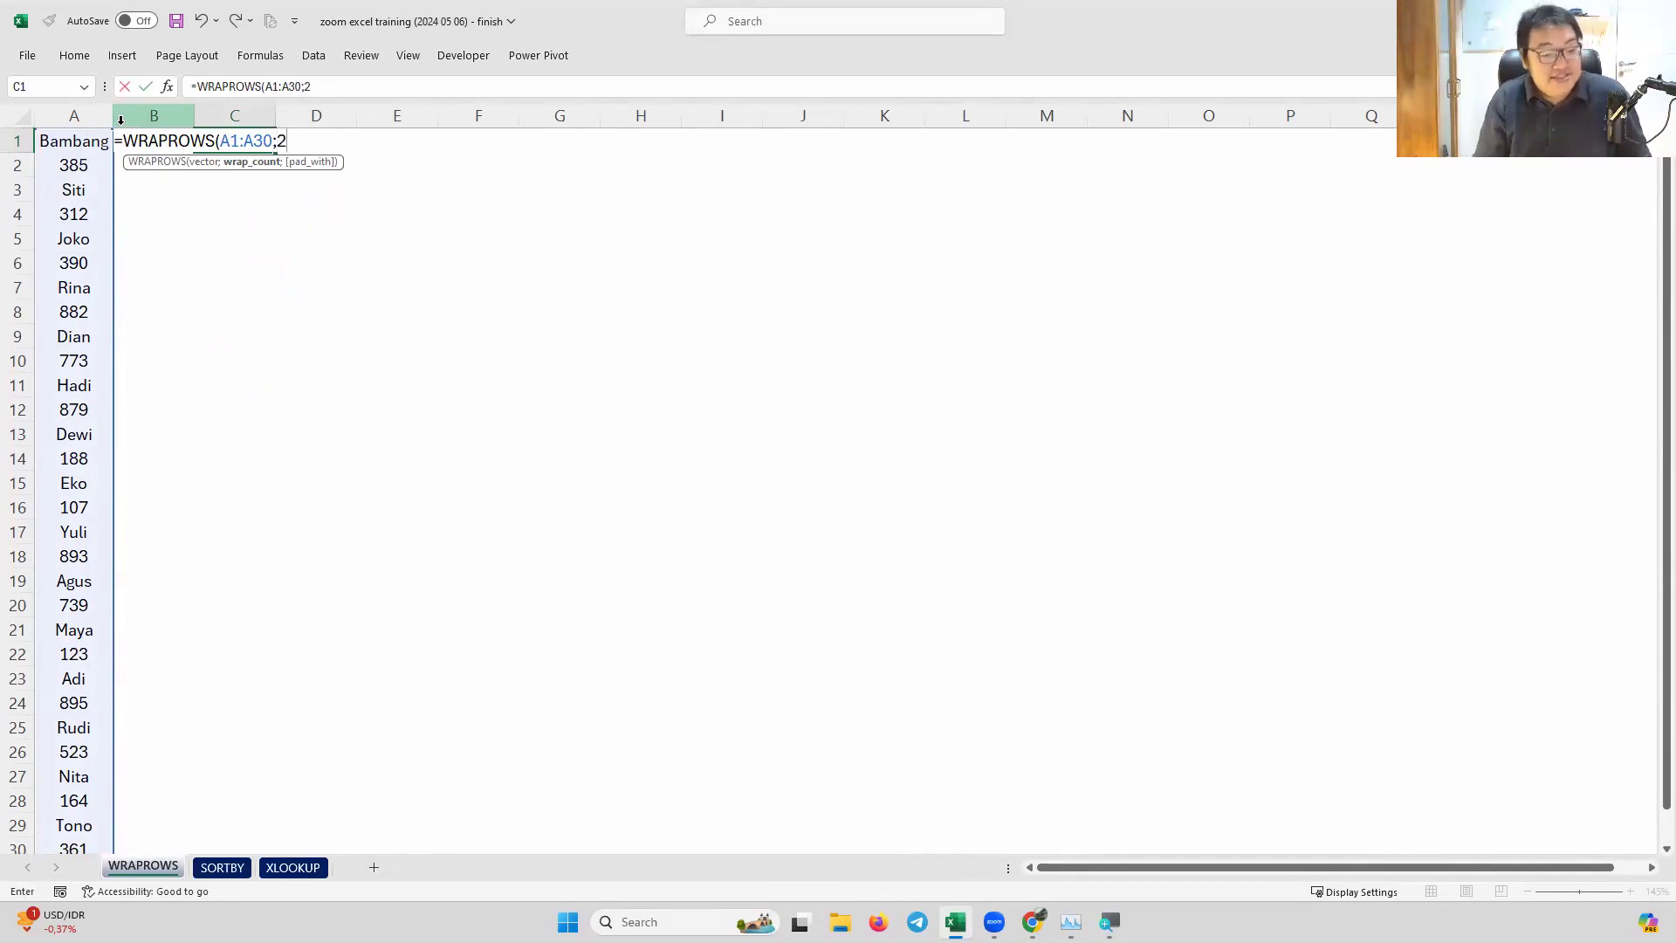
pyautogui.write(')')
pyautogui.press('Return')
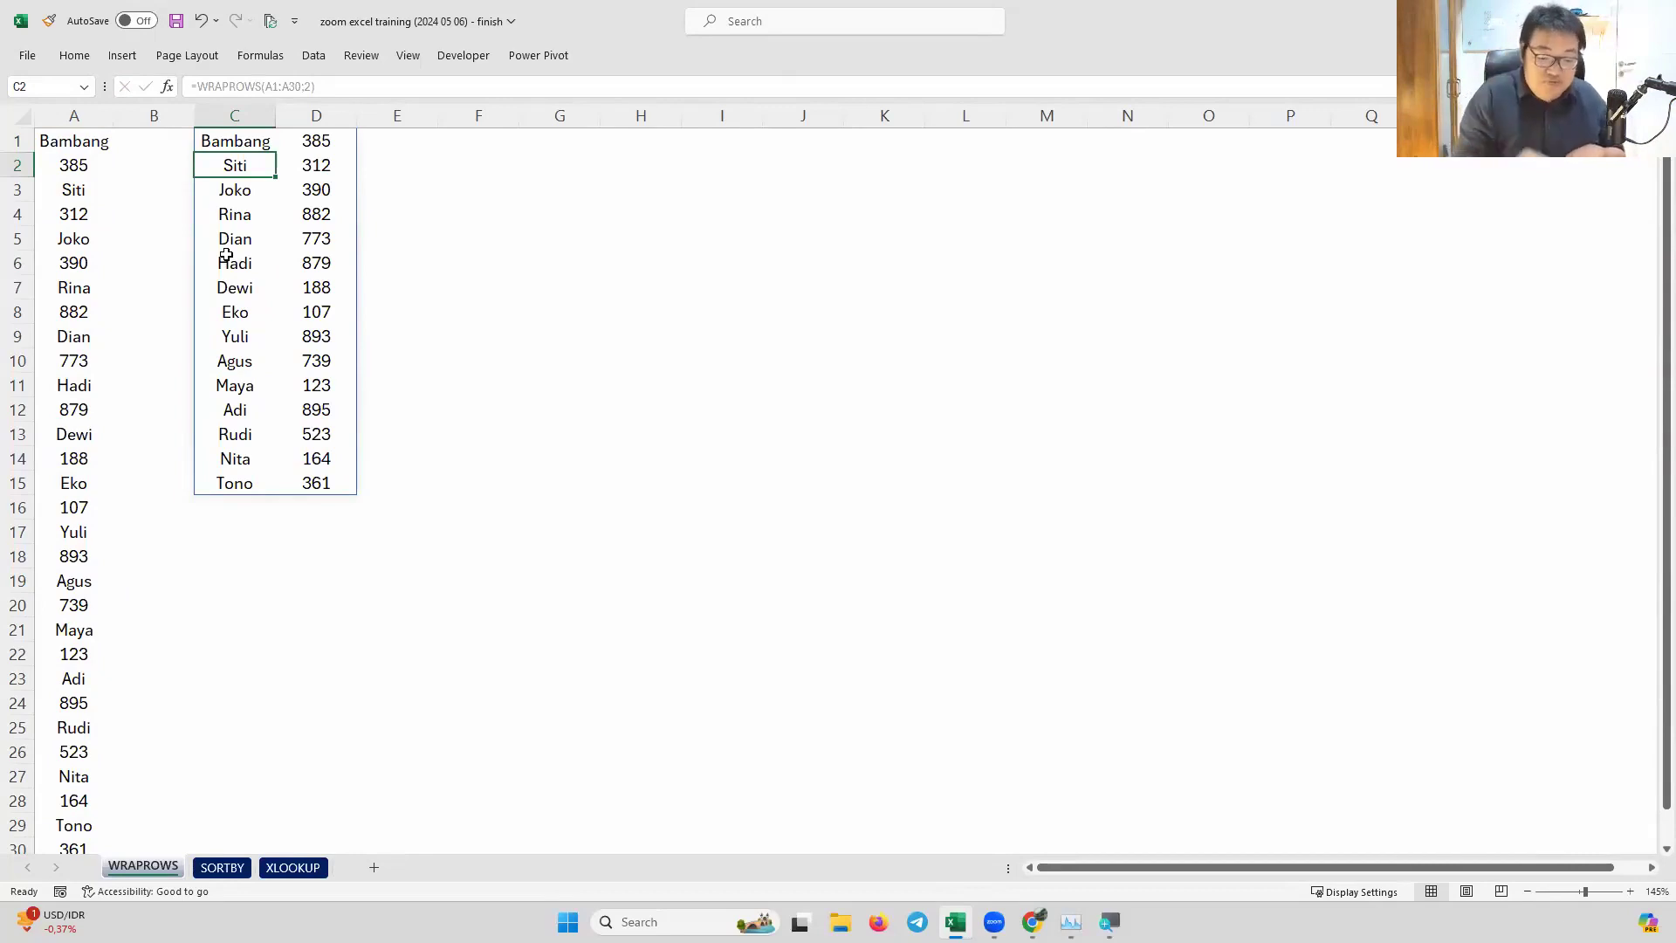
pyautogui.press('Up')
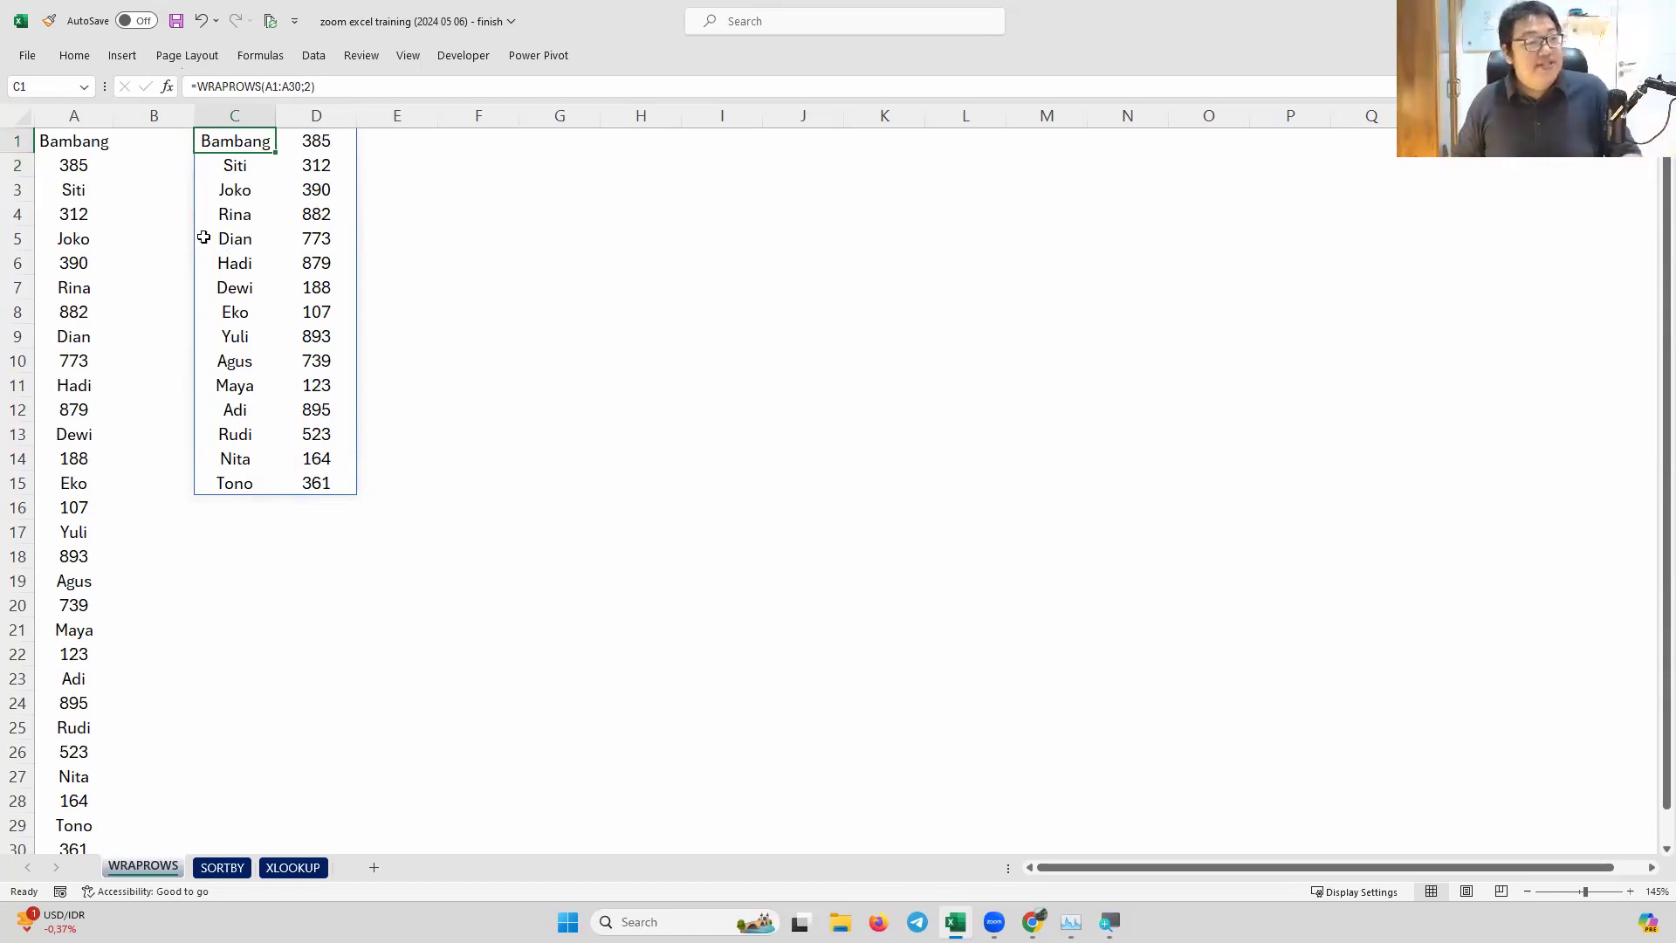
# Replace the name in A1 with a different first name and check the formula result in C1
pyautogui.click(99, 151)
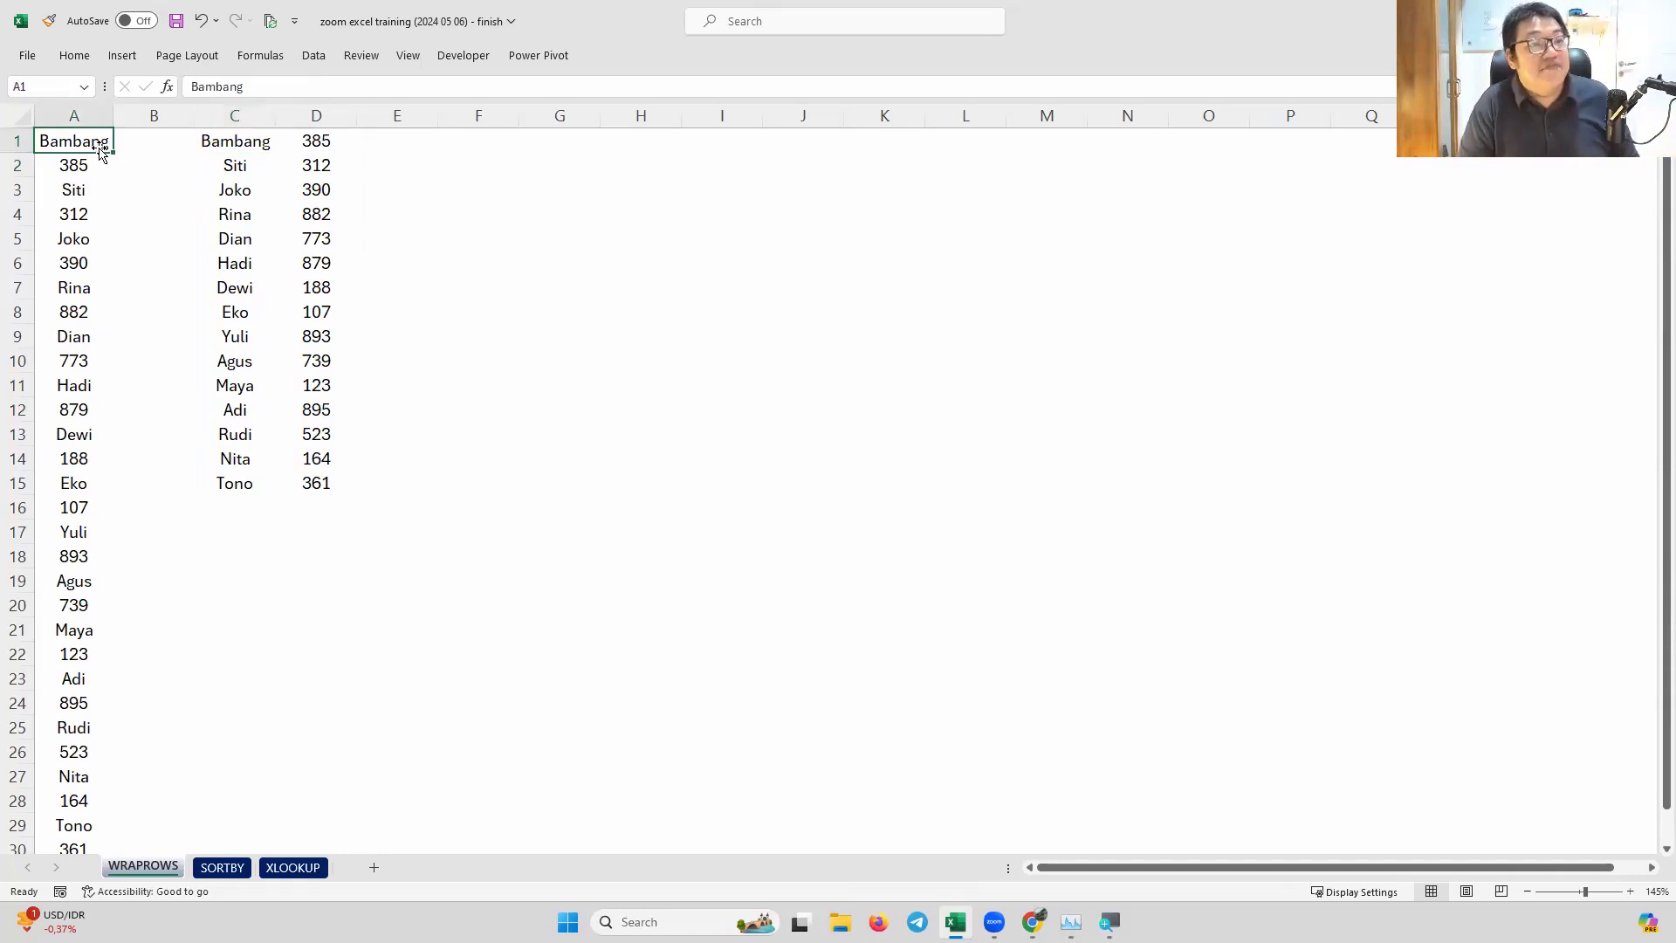
pyautogui.write('AFIAN')
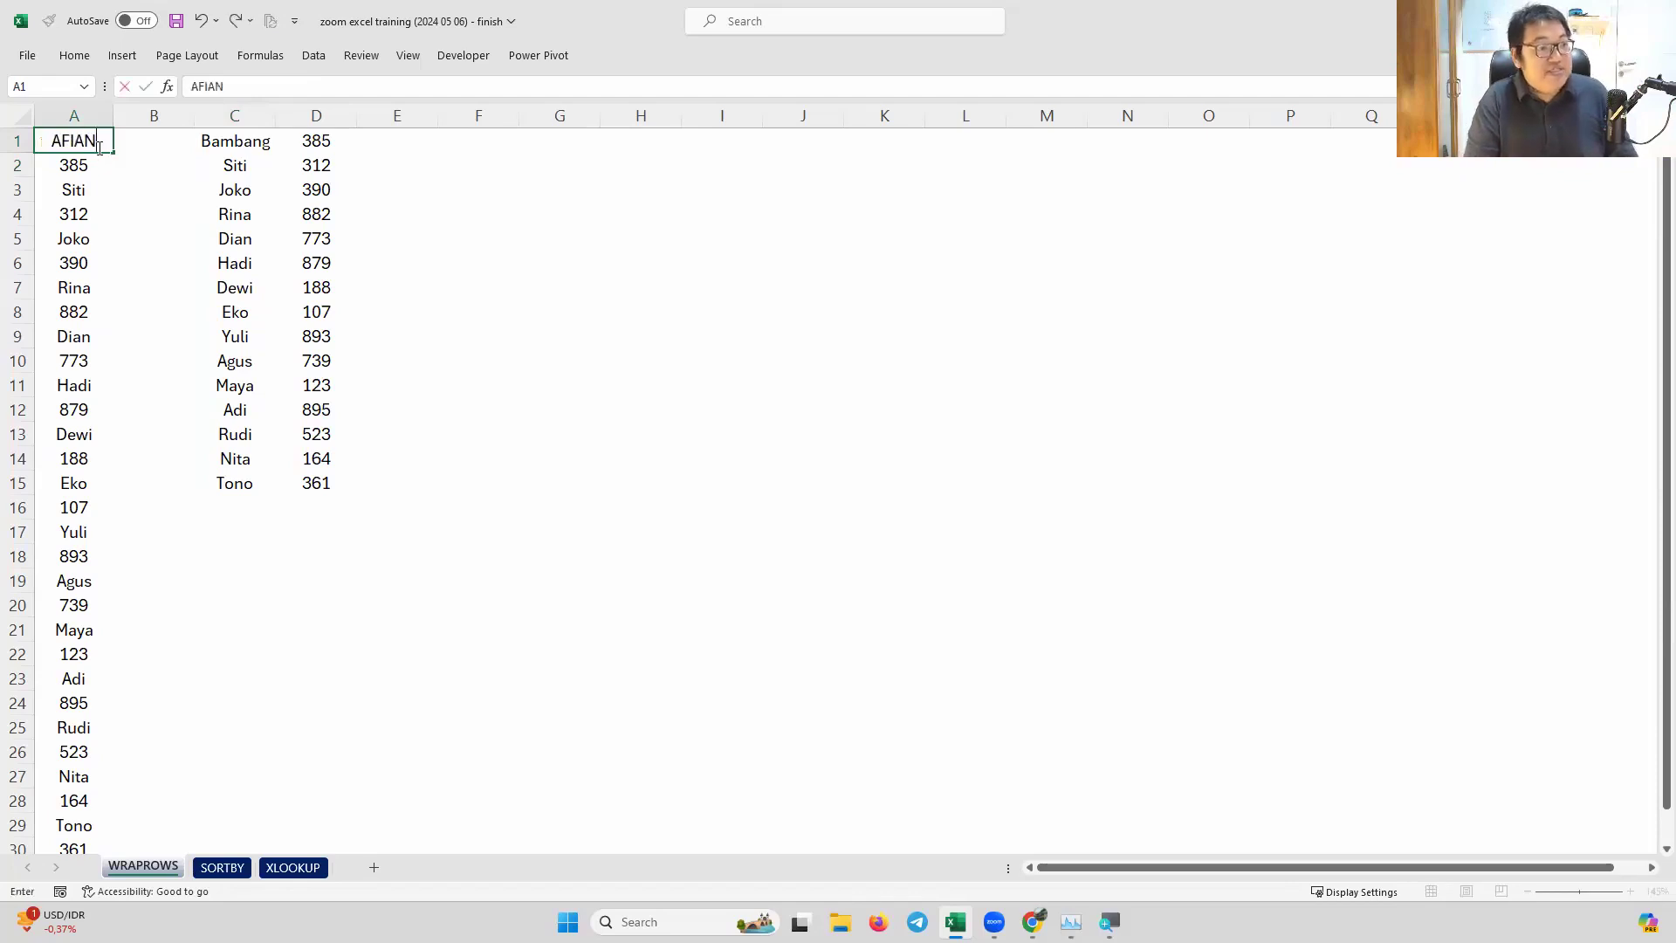
pyautogui.press('Return')
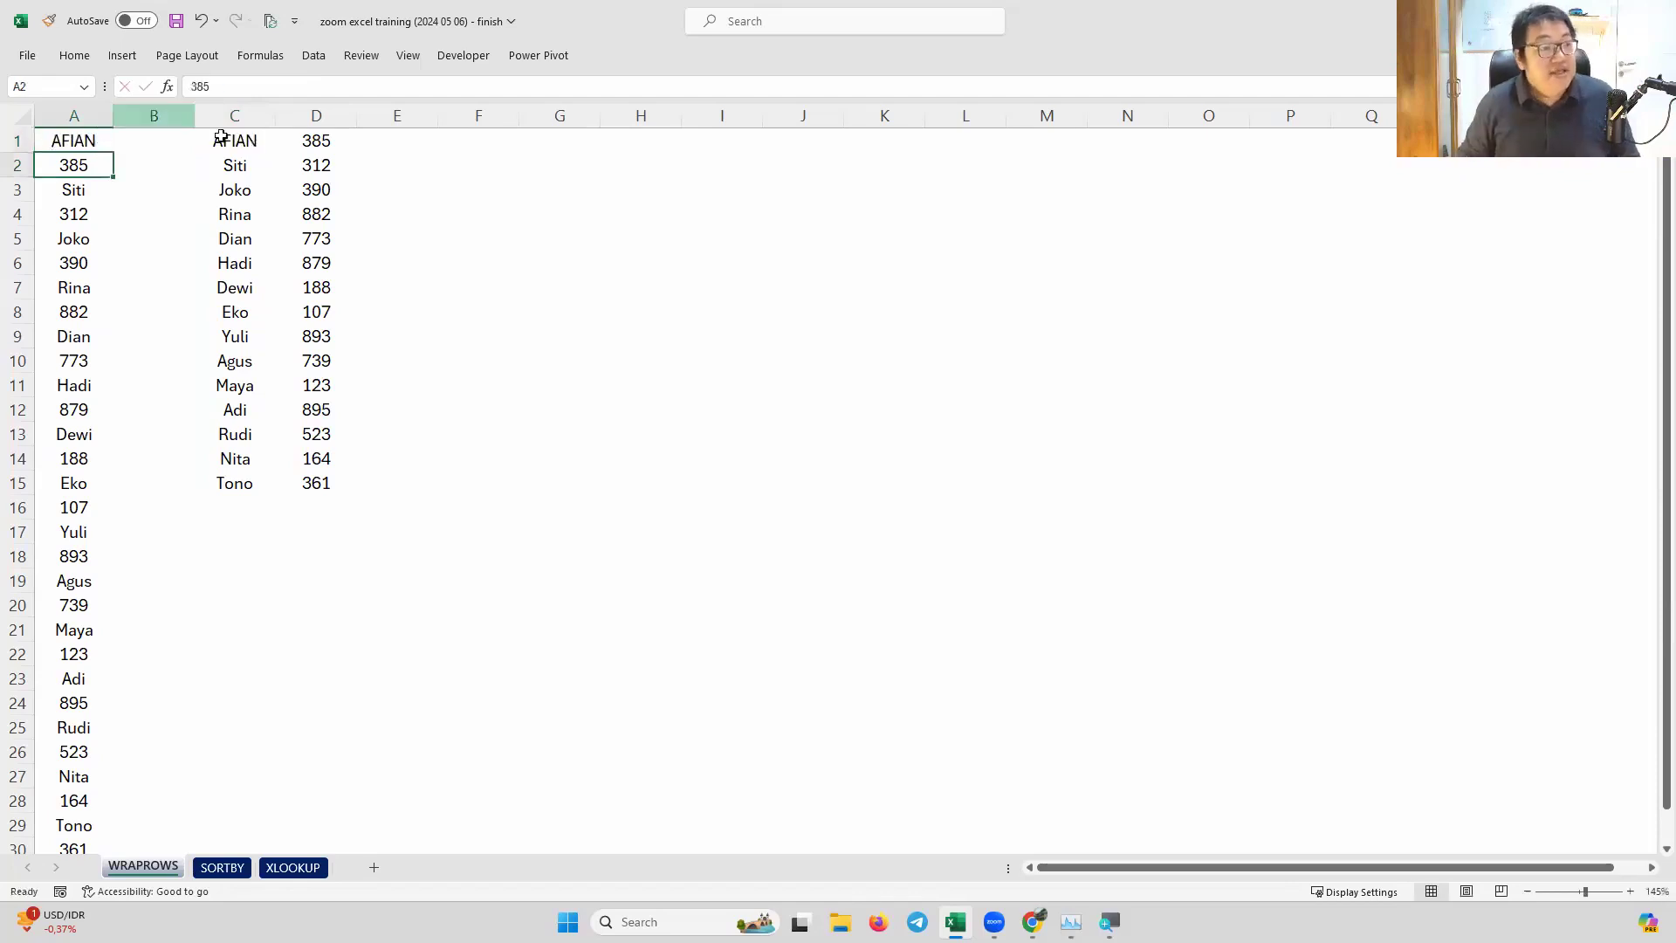
pyautogui.click(253, 141)
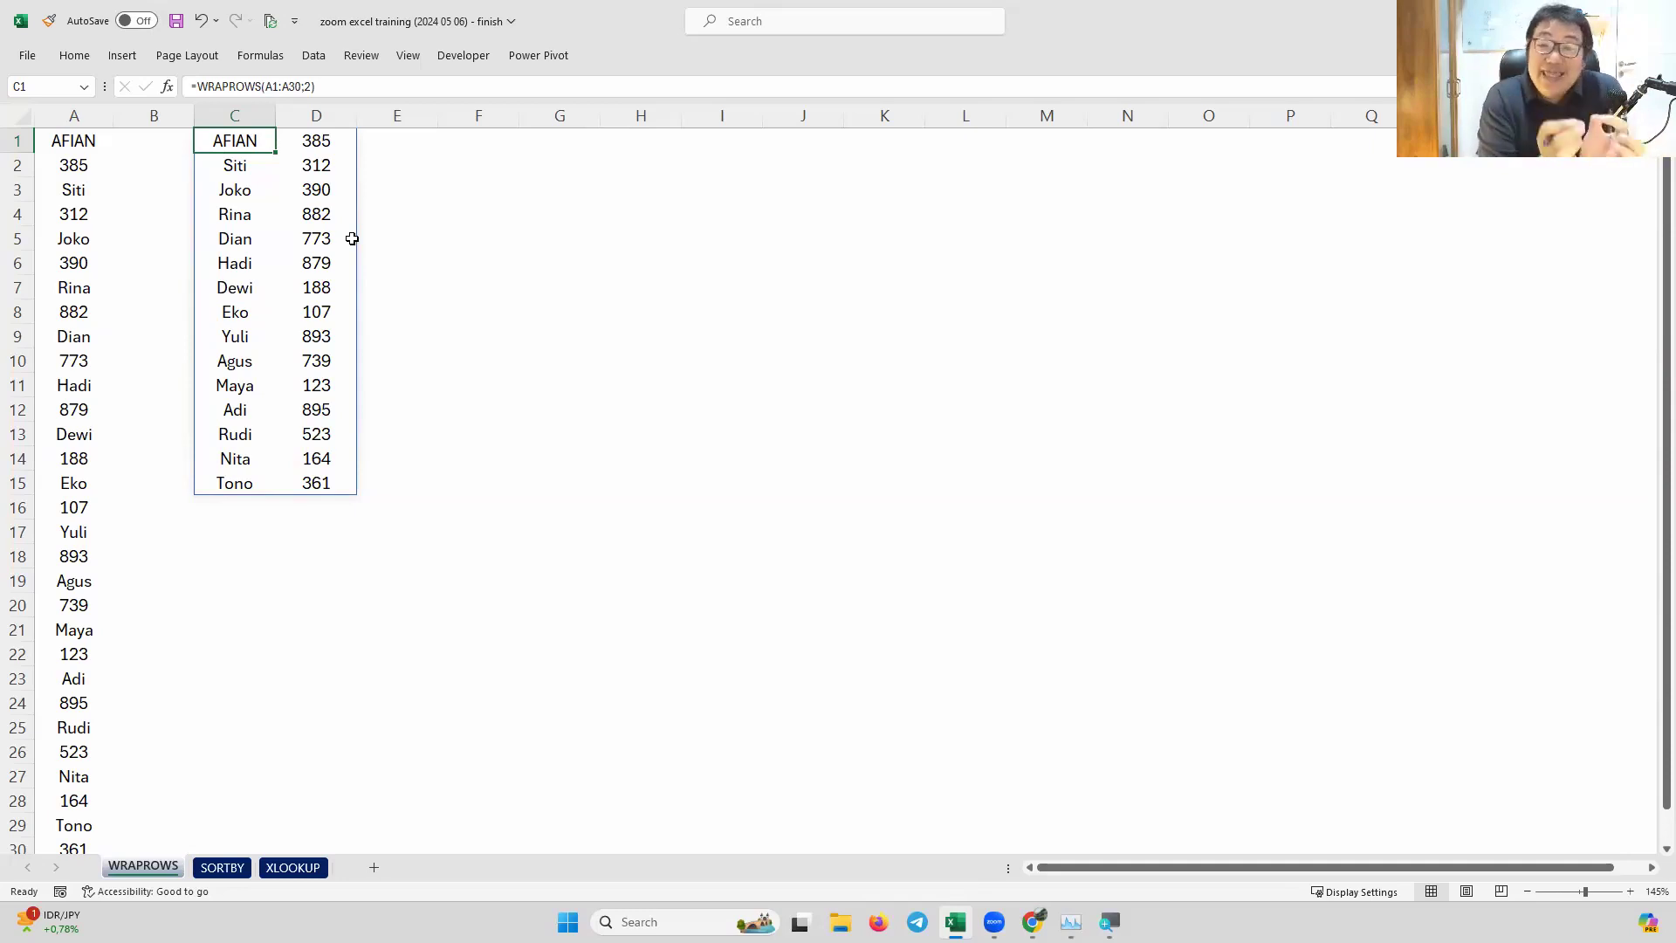
pyautogui.press('Down')
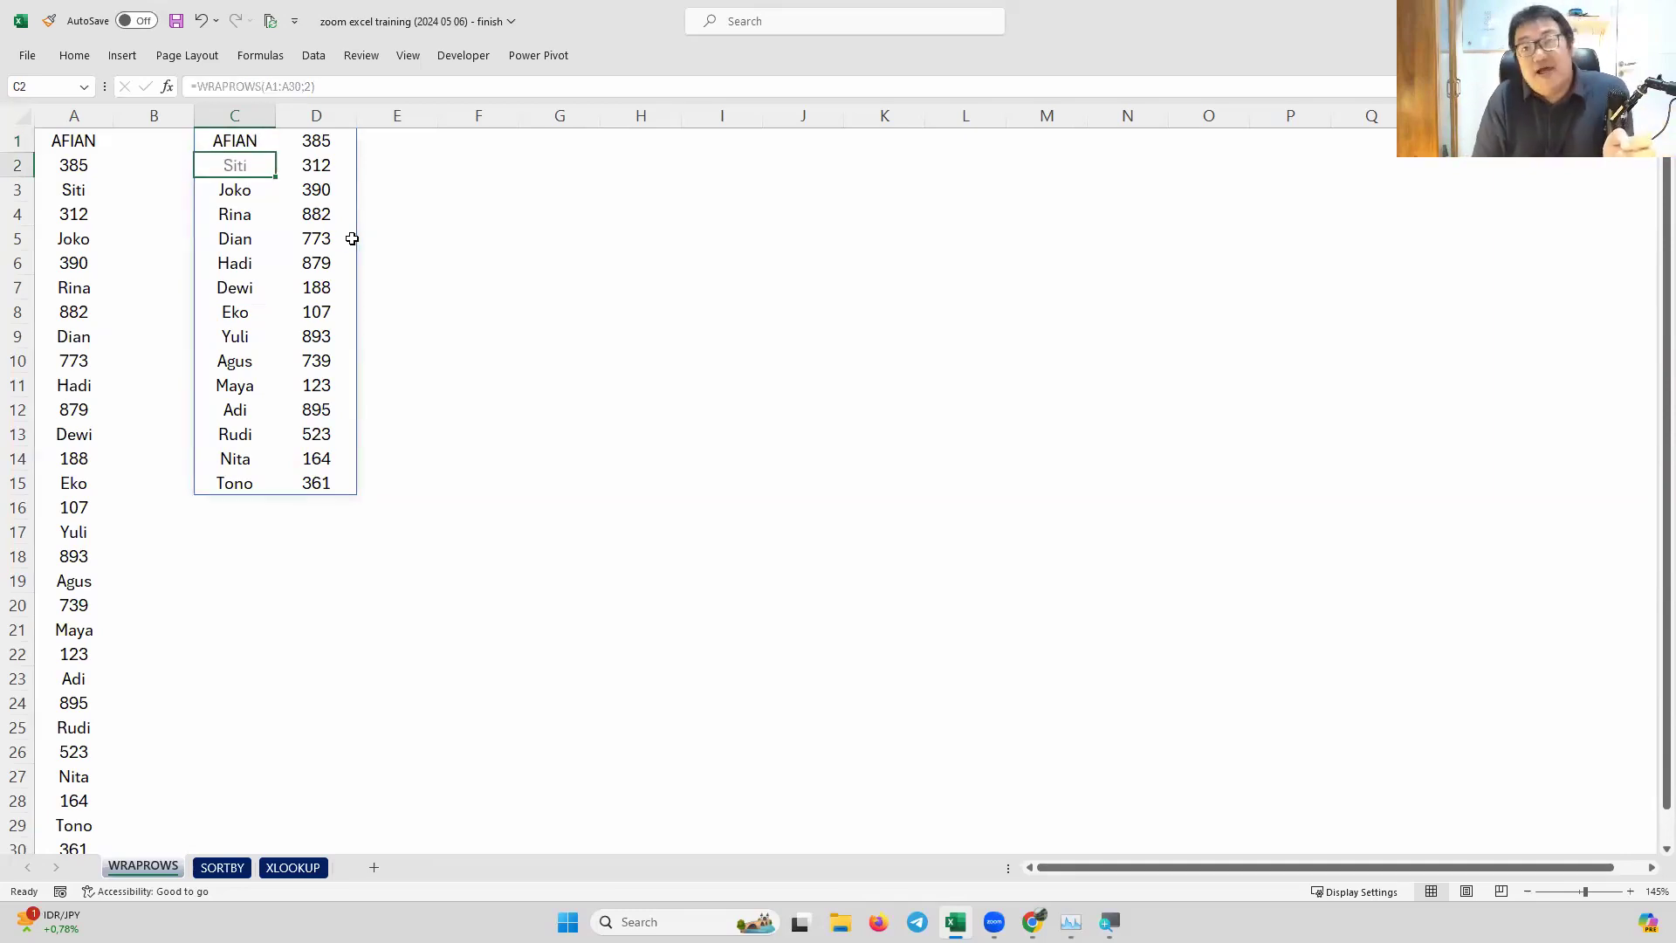
pyautogui.press('Down')
pyautogui.press('Down')
pyautogui.press('Down')
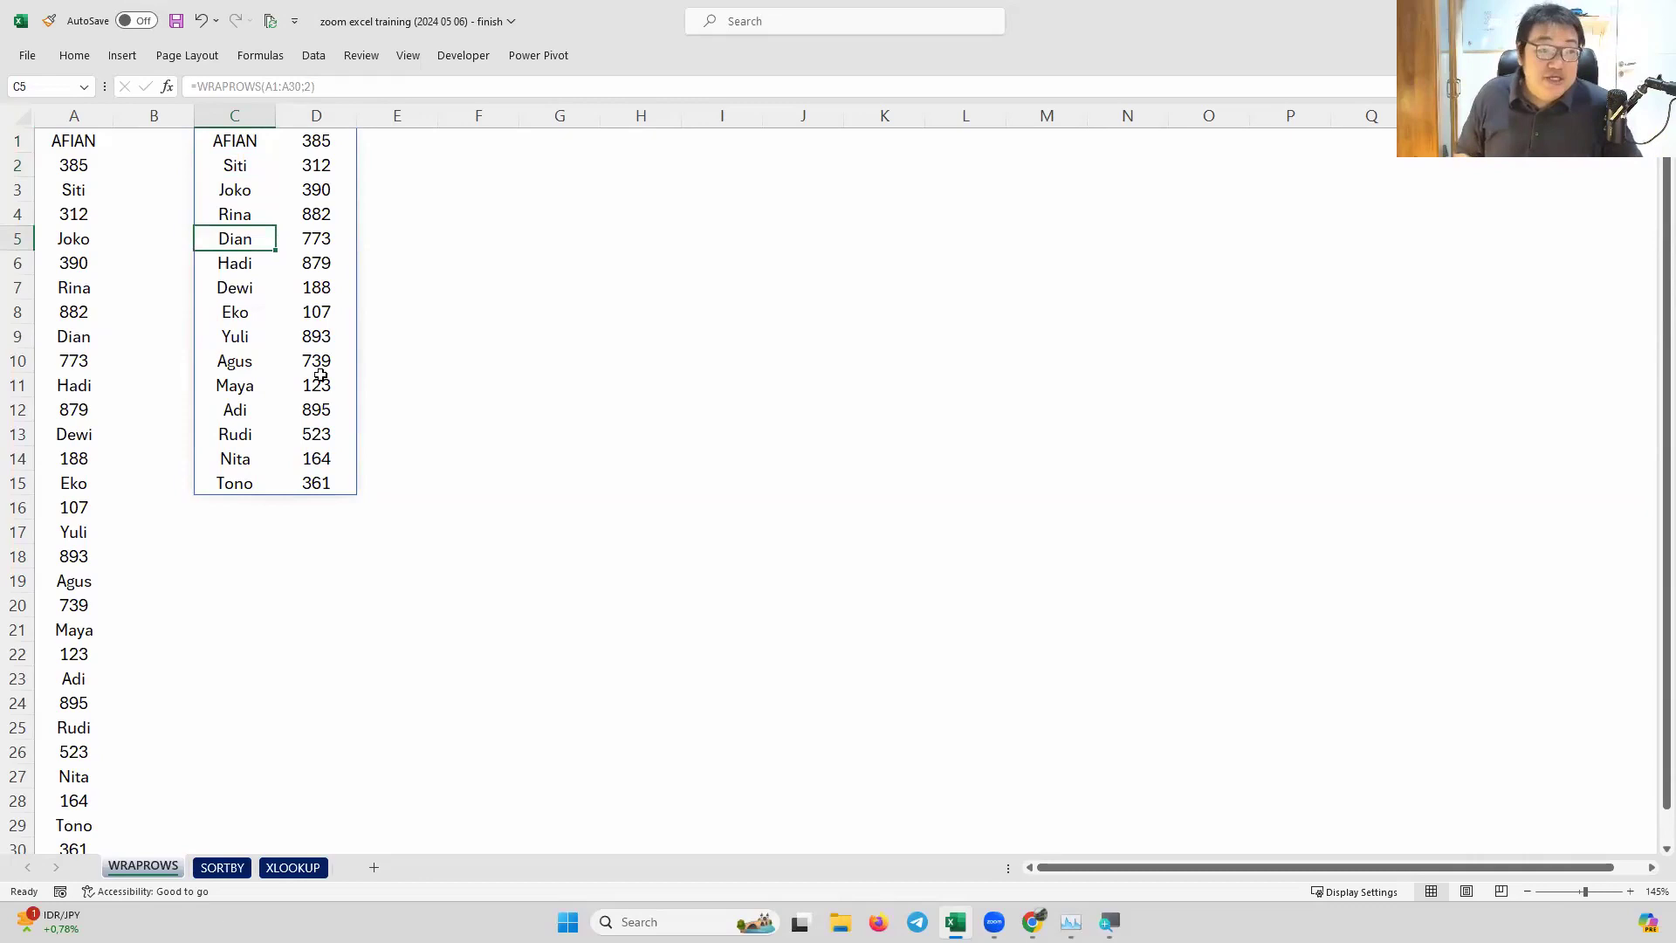
# Overwrite C15 inside the WRAPROWS spill range with a different first name and delete that entry again
pyautogui.click(240, 485)
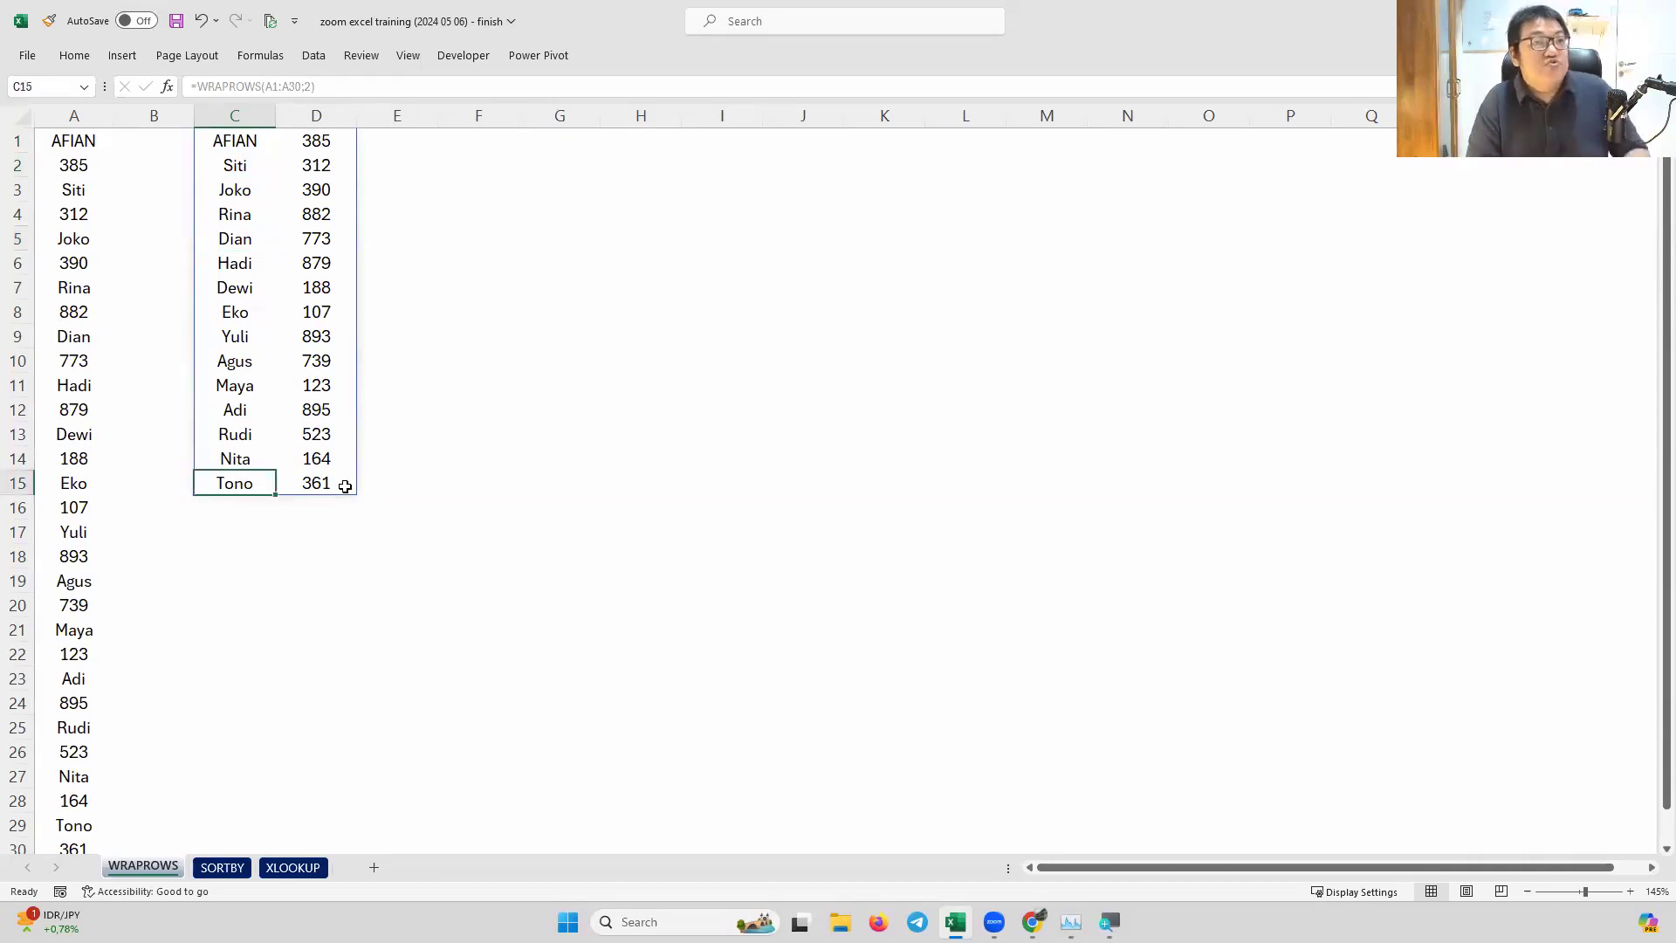
pyautogui.write('A')
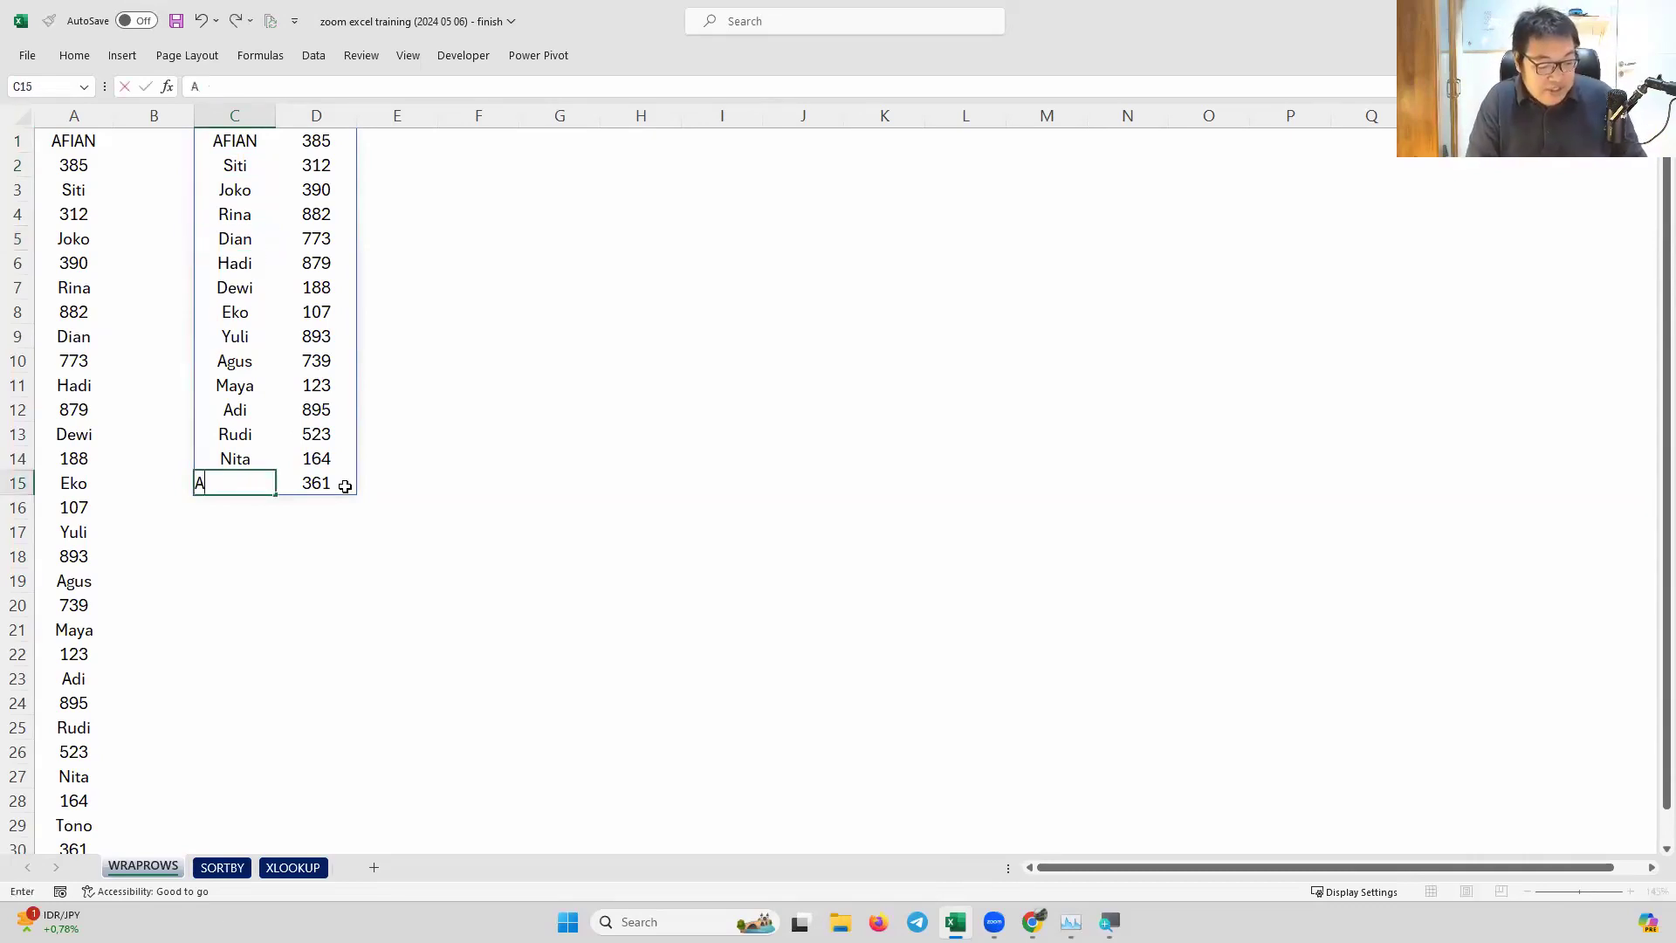
pyautogui.write('RRUM')
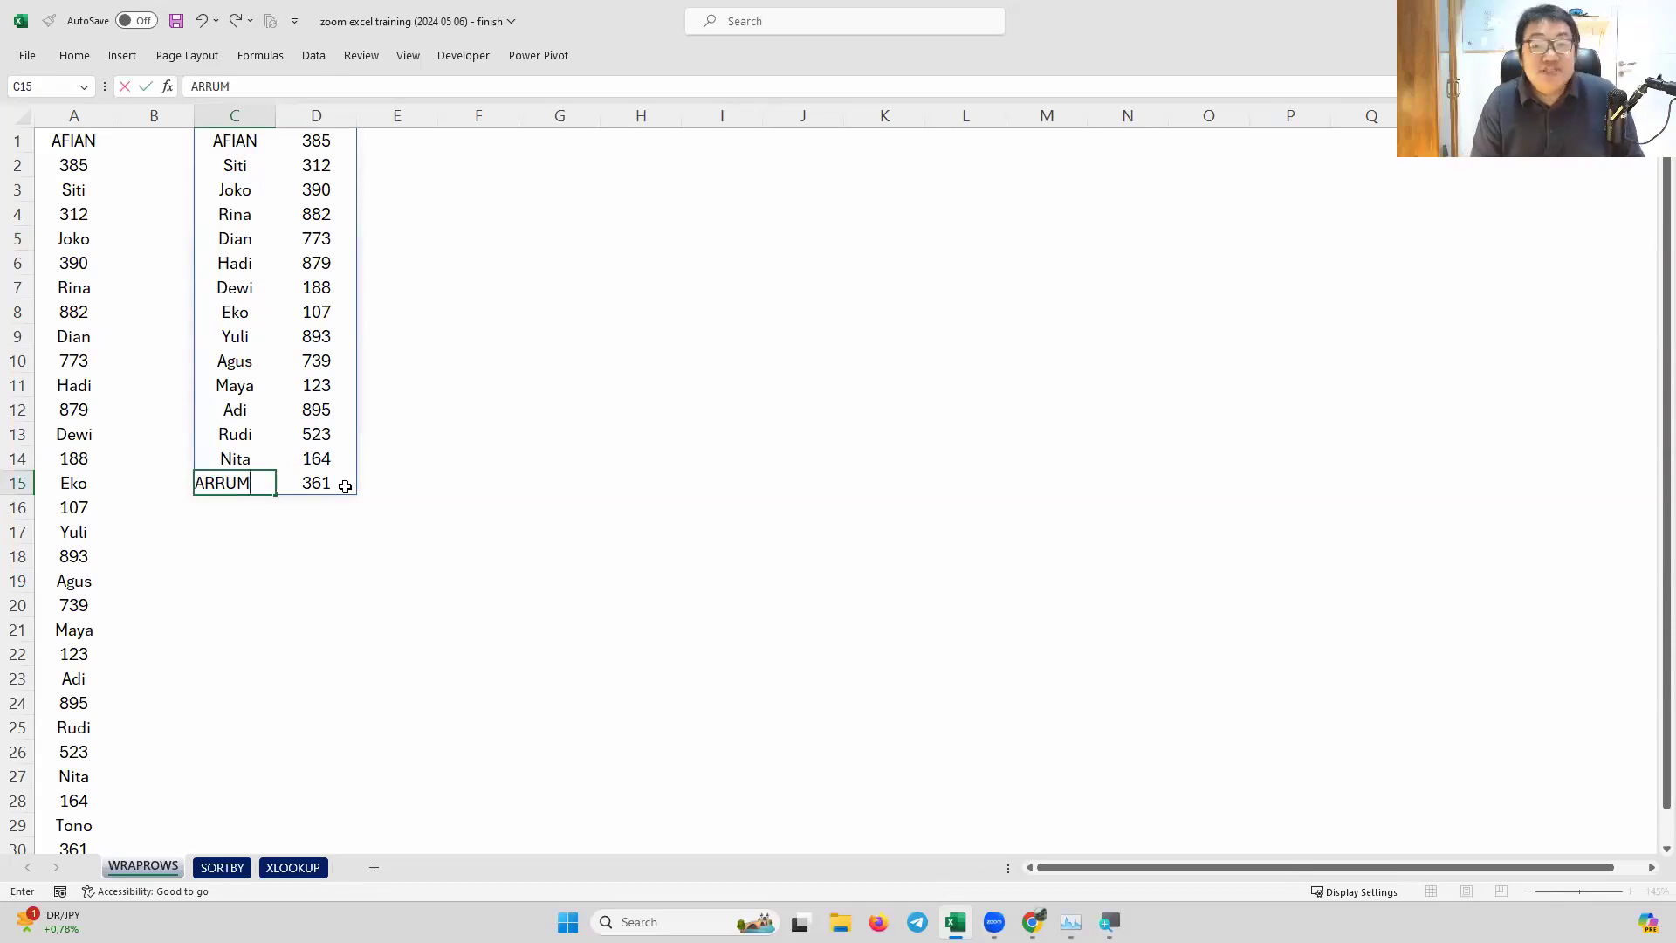
pyautogui.press('Return')
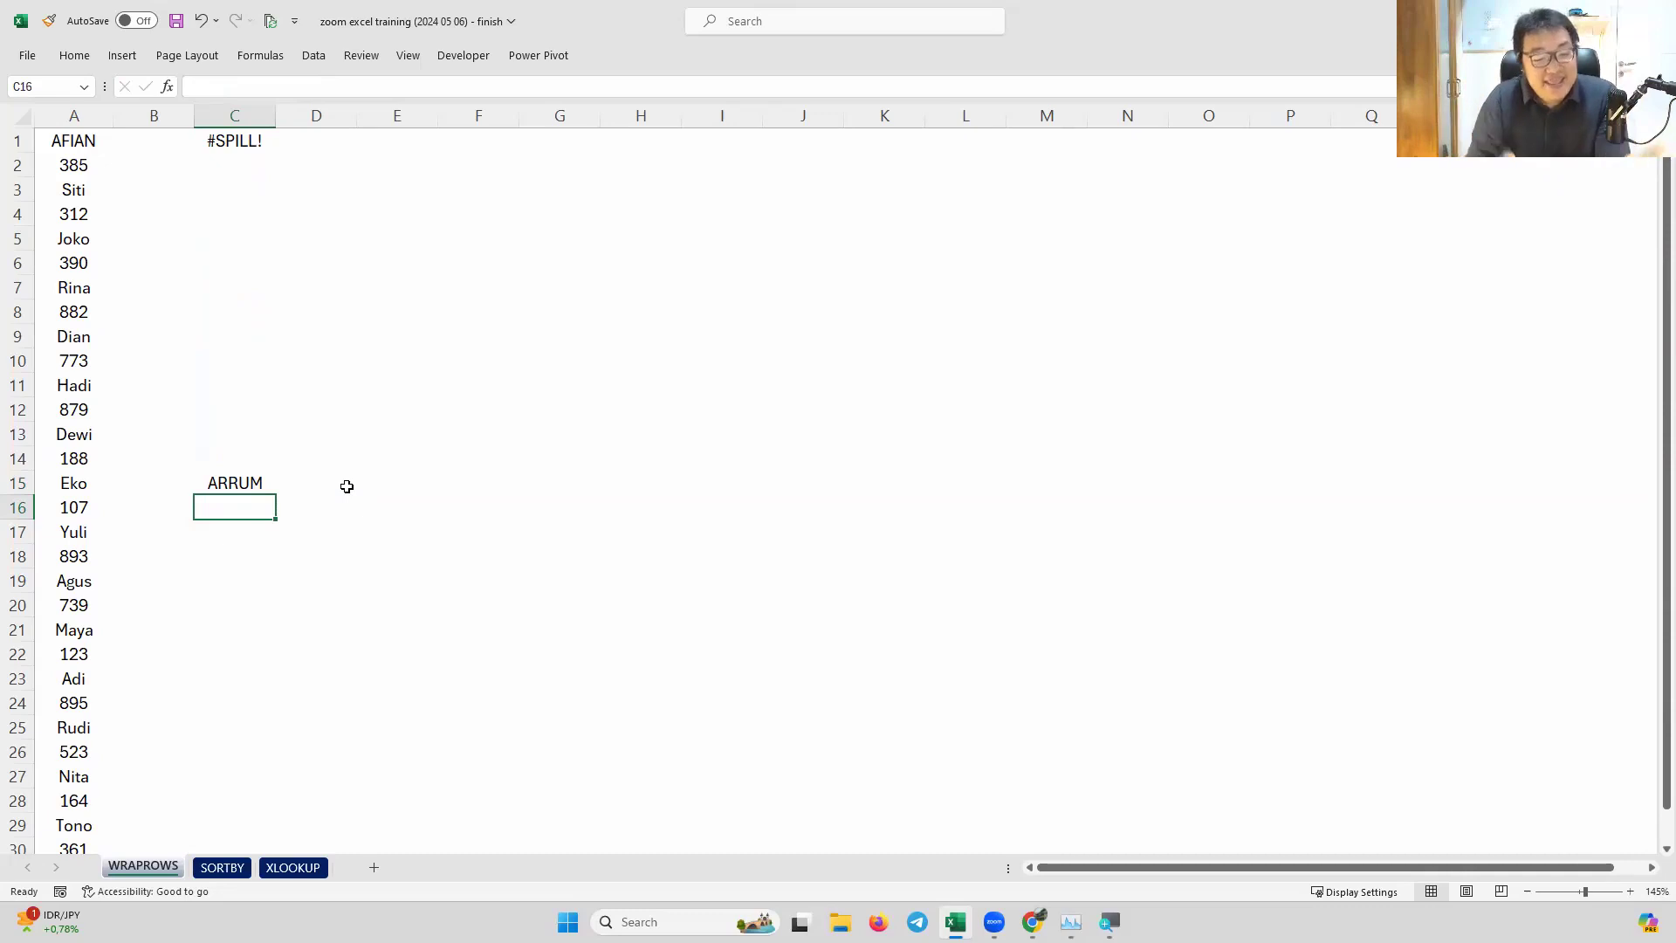
pyautogui.press('Up')
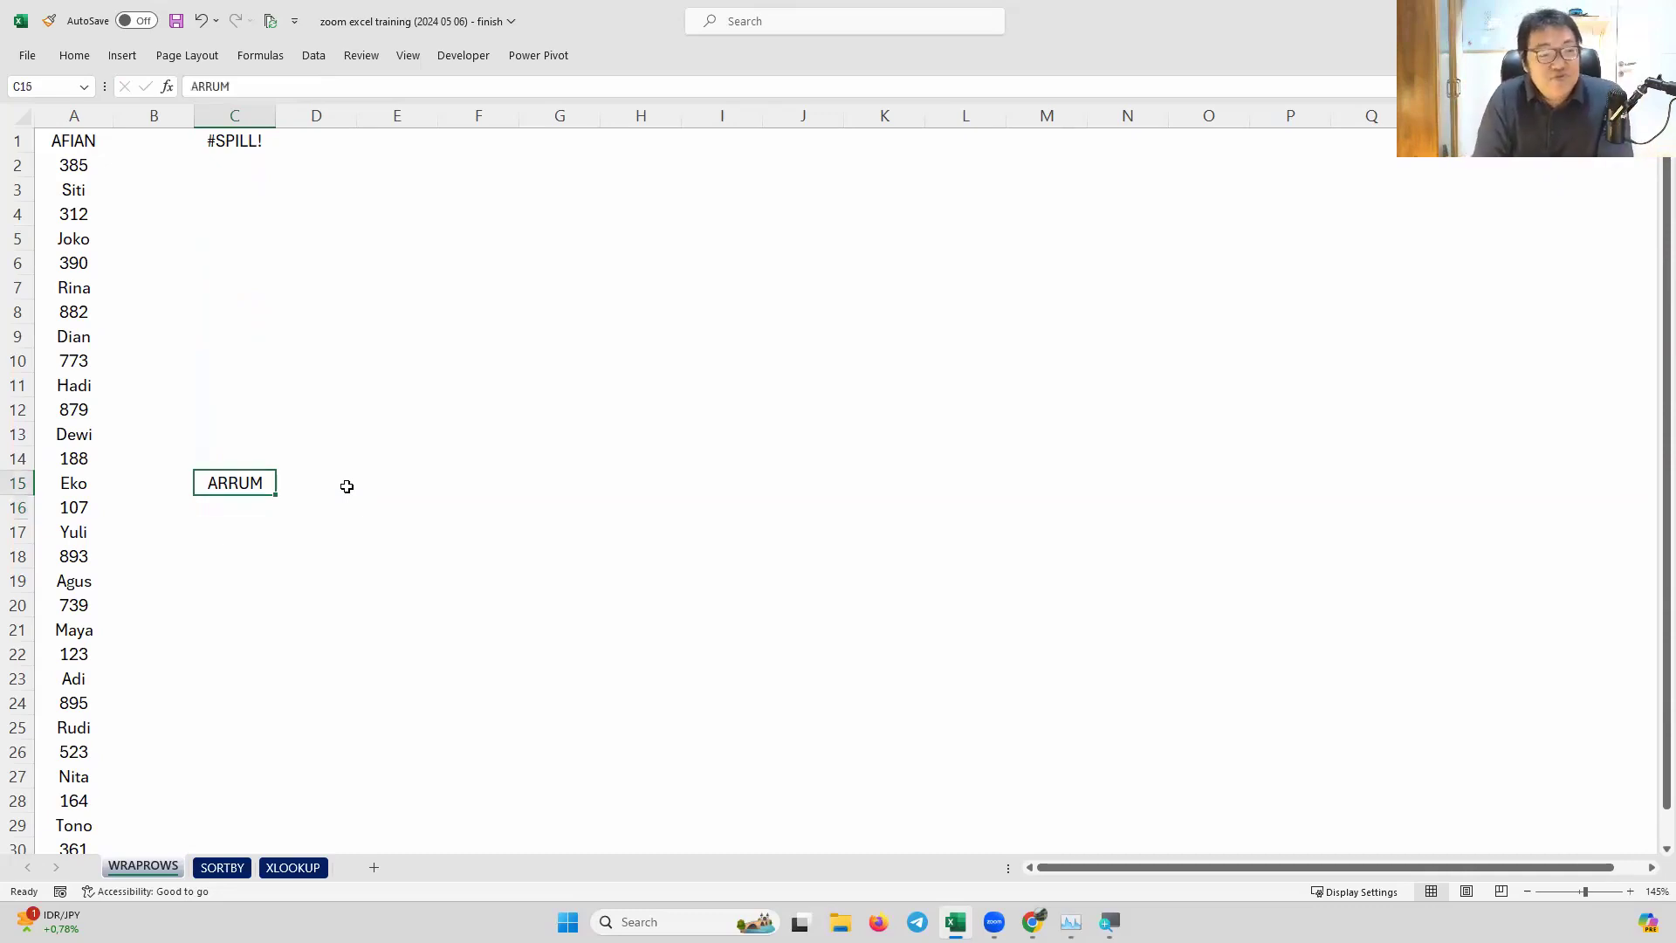
pyautogui.press('Delete')
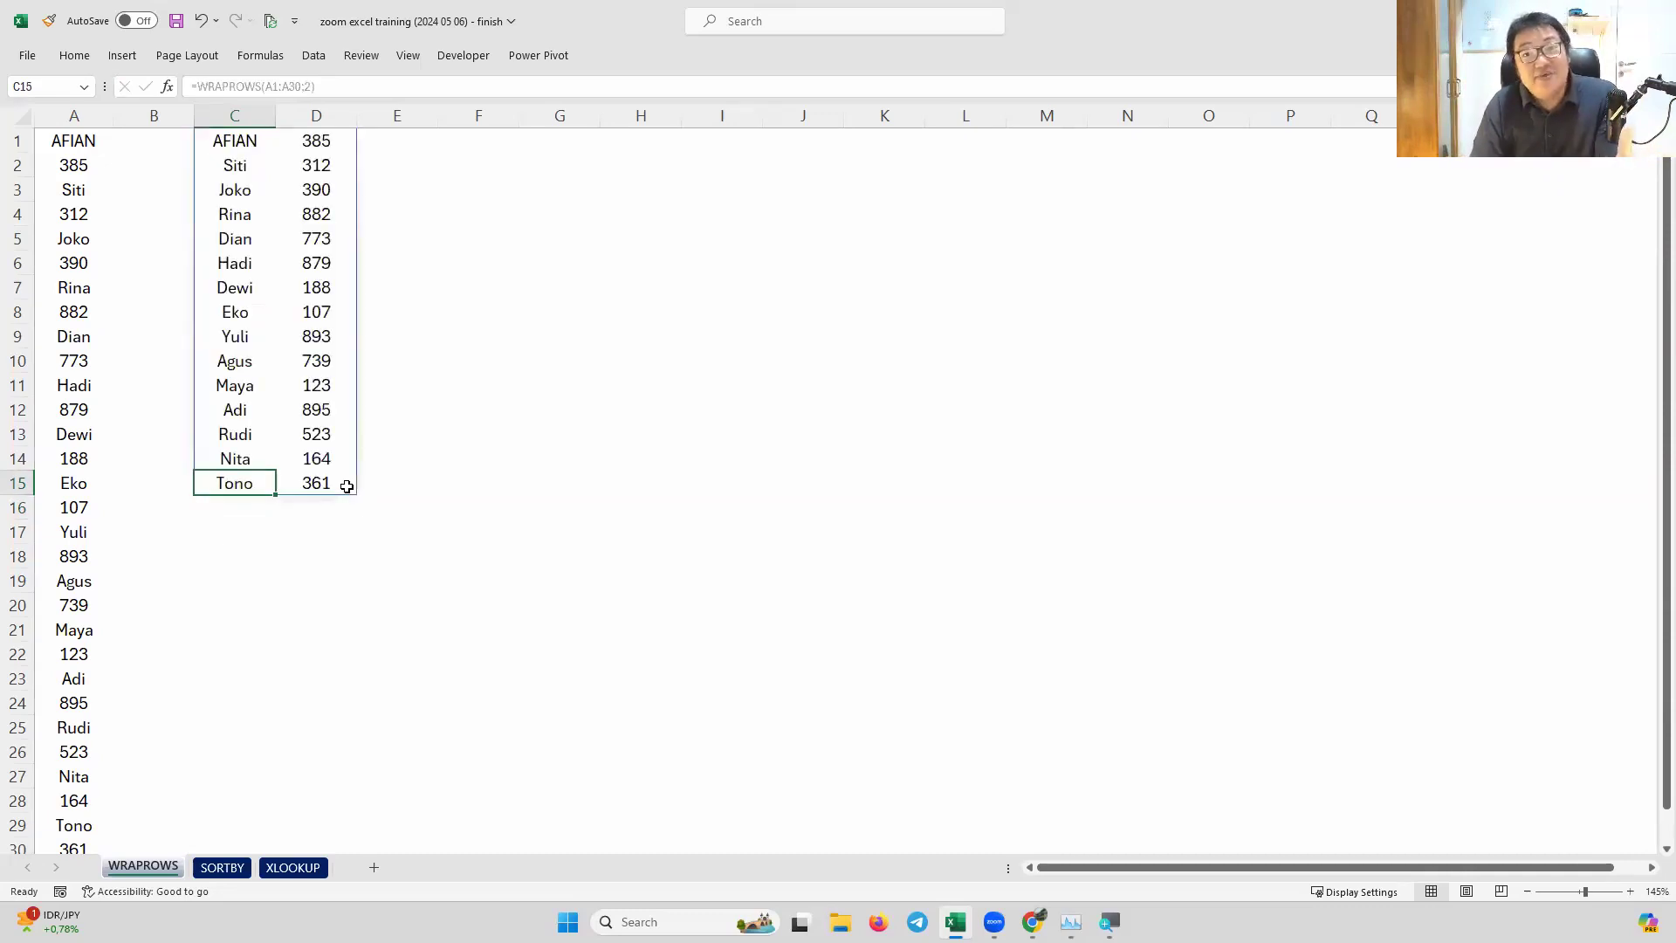
pyautogui.click(235, 138)
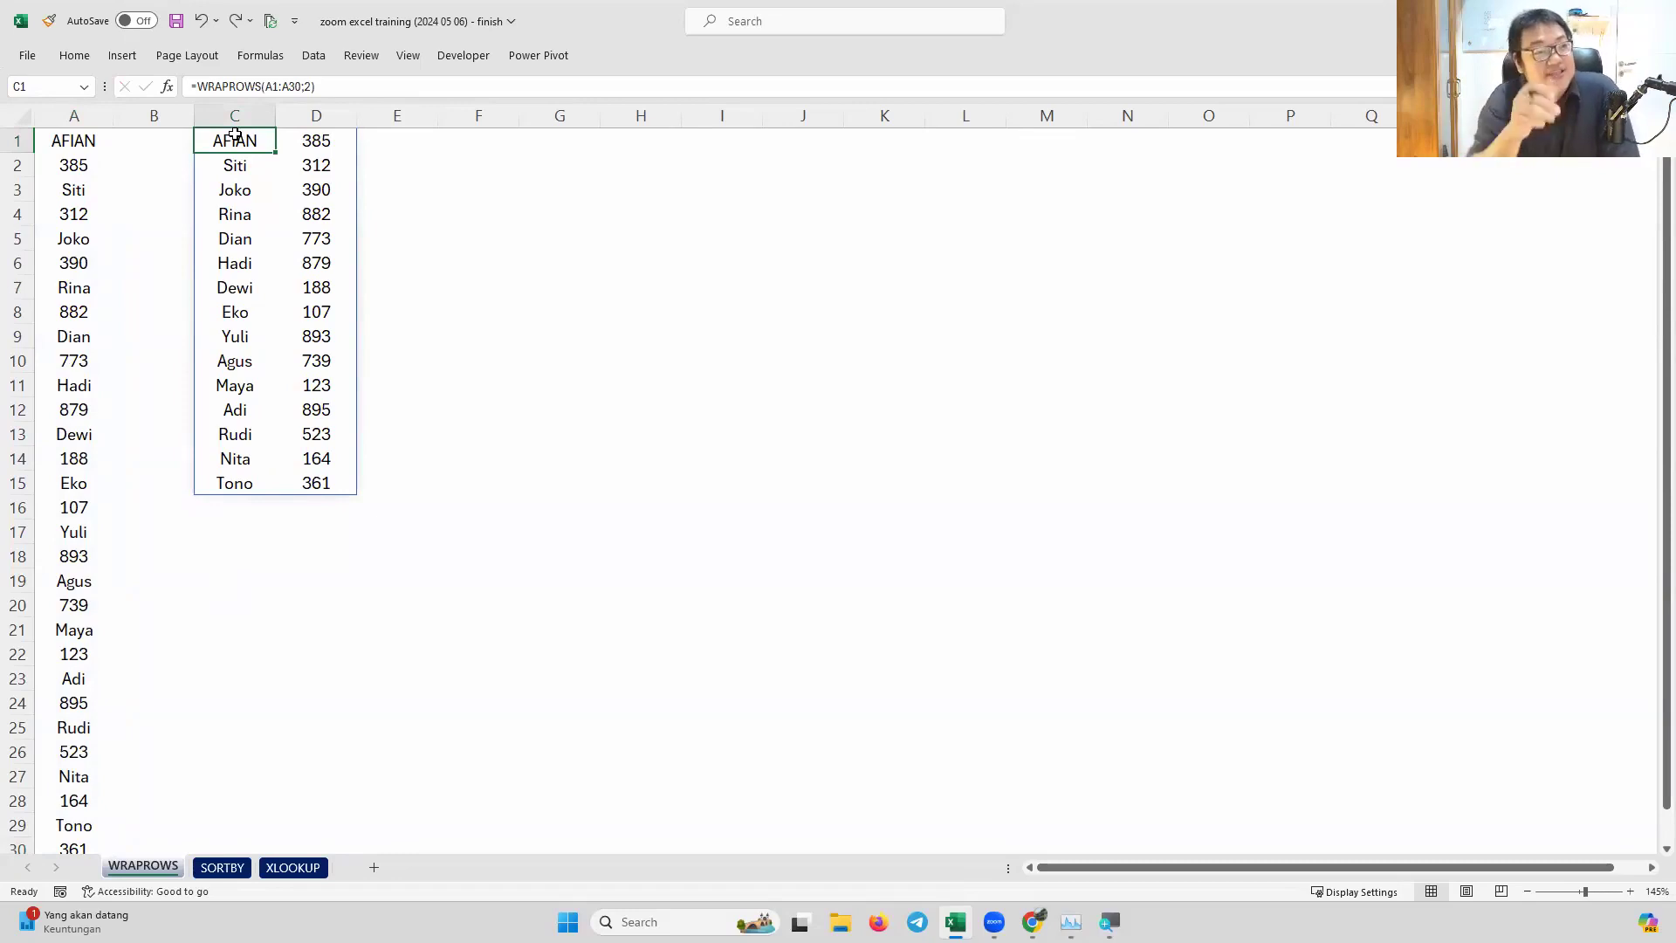
pyautogui.moveTo(235, 136); pyautogui.dragTo(296, 483)
pyautogui.moveTo(82, 147); pyautogui.dragTo(79, 507)
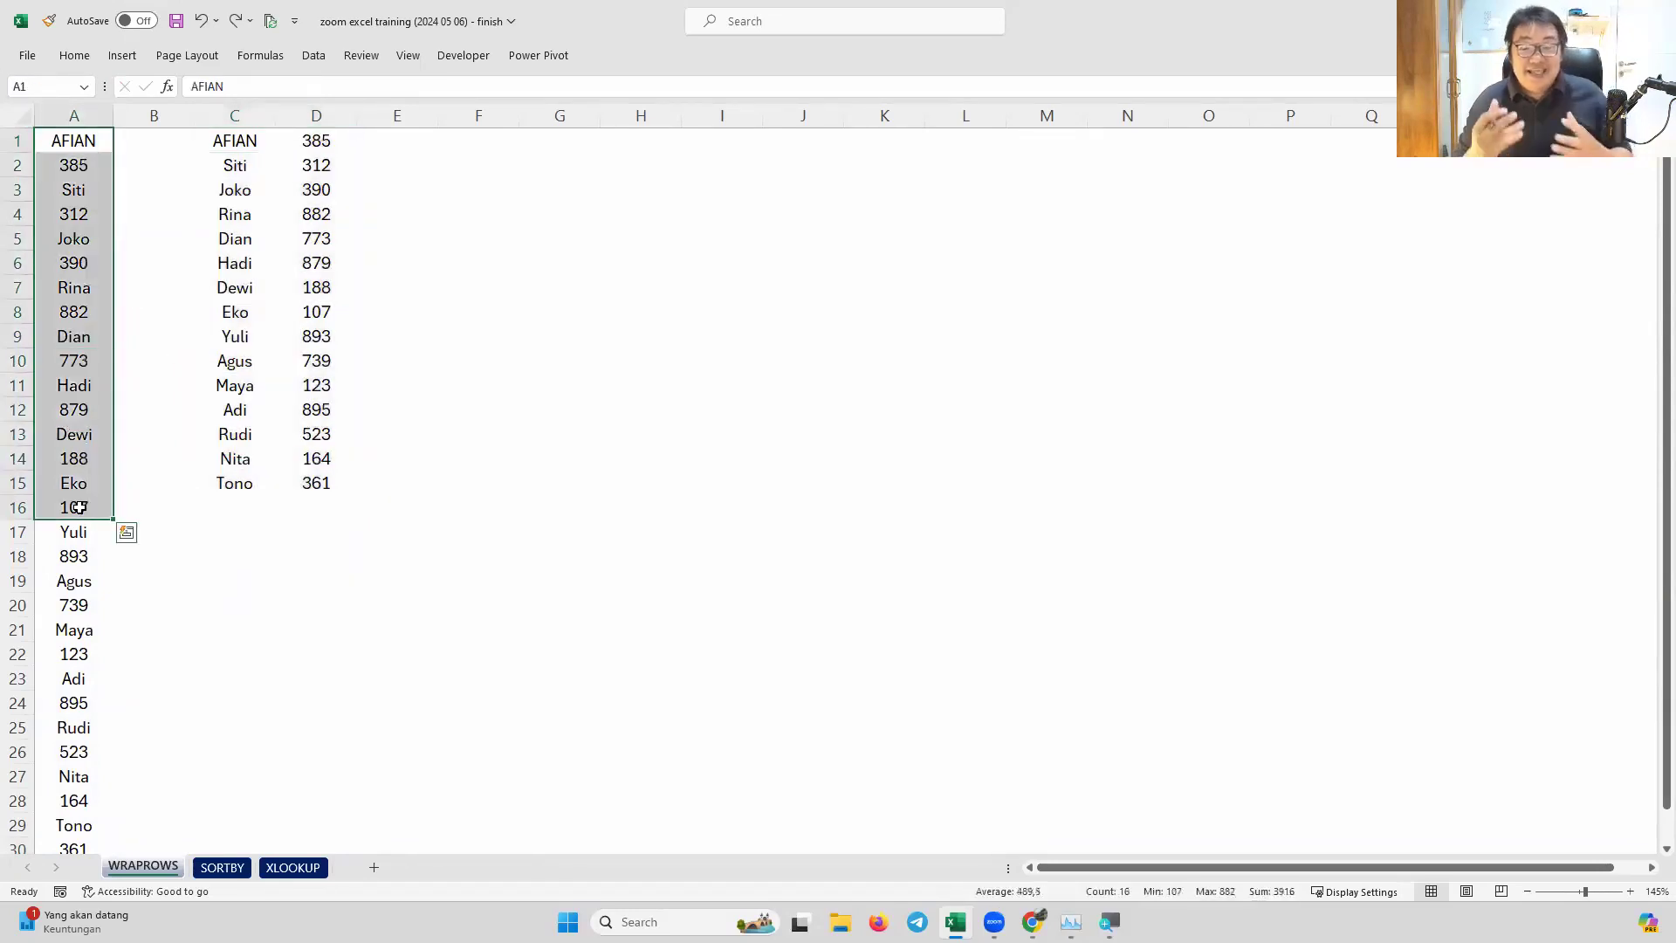
pyautogui.click(453, 137)
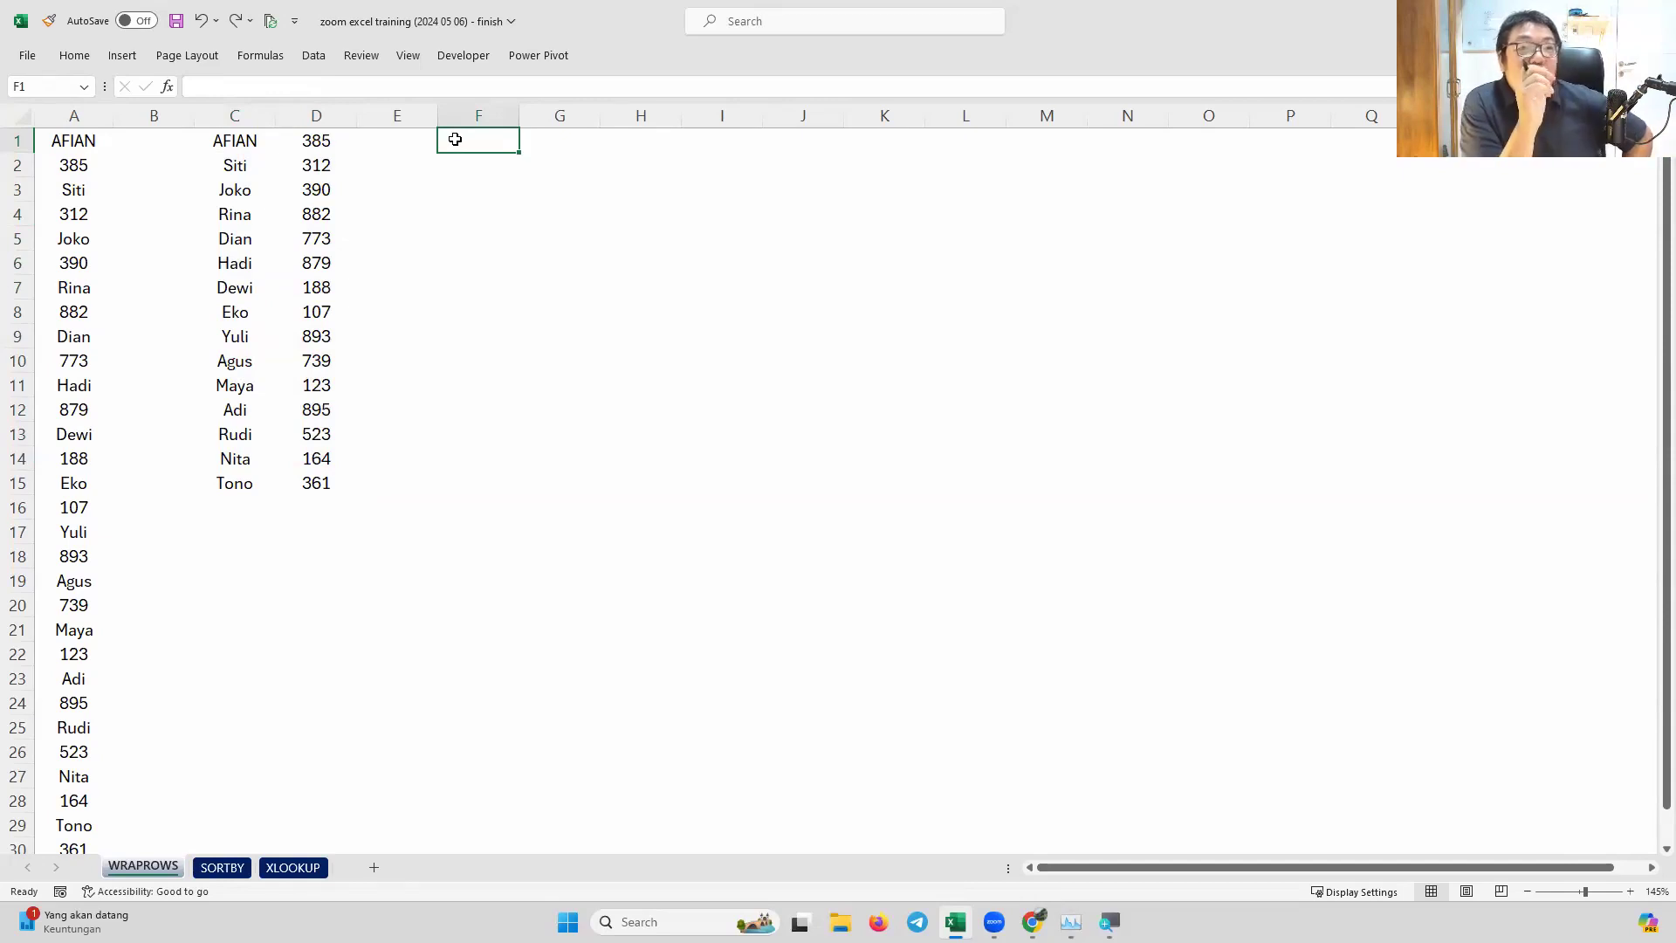
# Copy the spilled WRAPROWS result in C1:D15, paste it as values starting at F1, and check the pasted cells
pyautogui.click(249, 144)
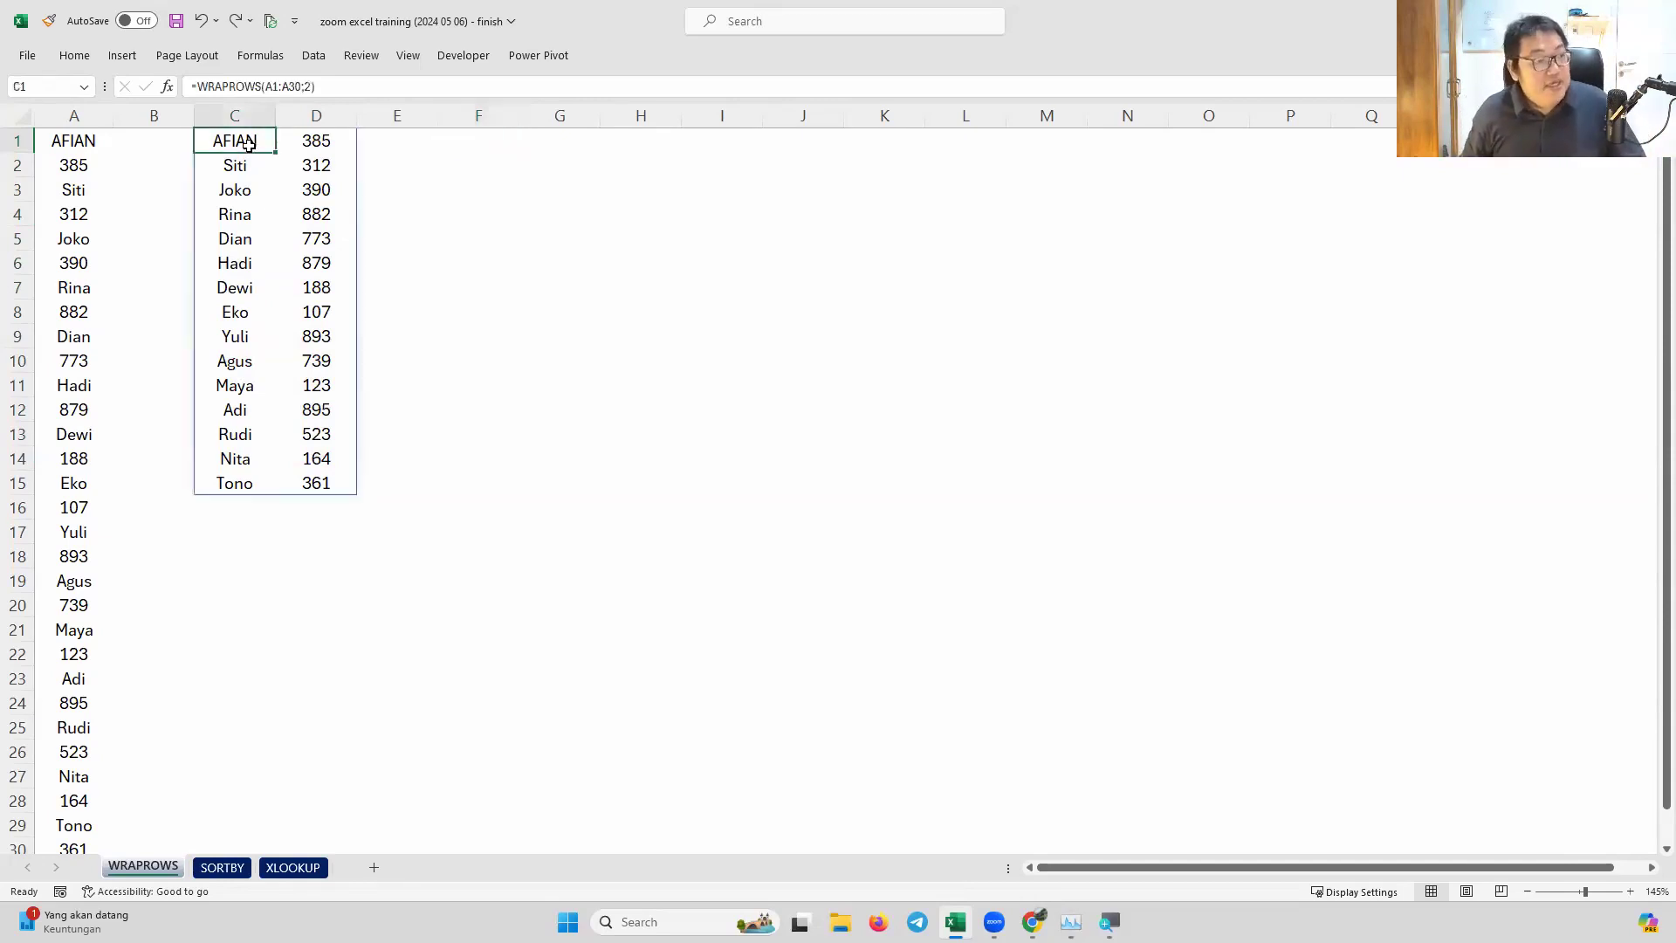
pyautogui.hotkey('ctrl', 'a')
pyautogui.hotkey('ctrl', 'c')
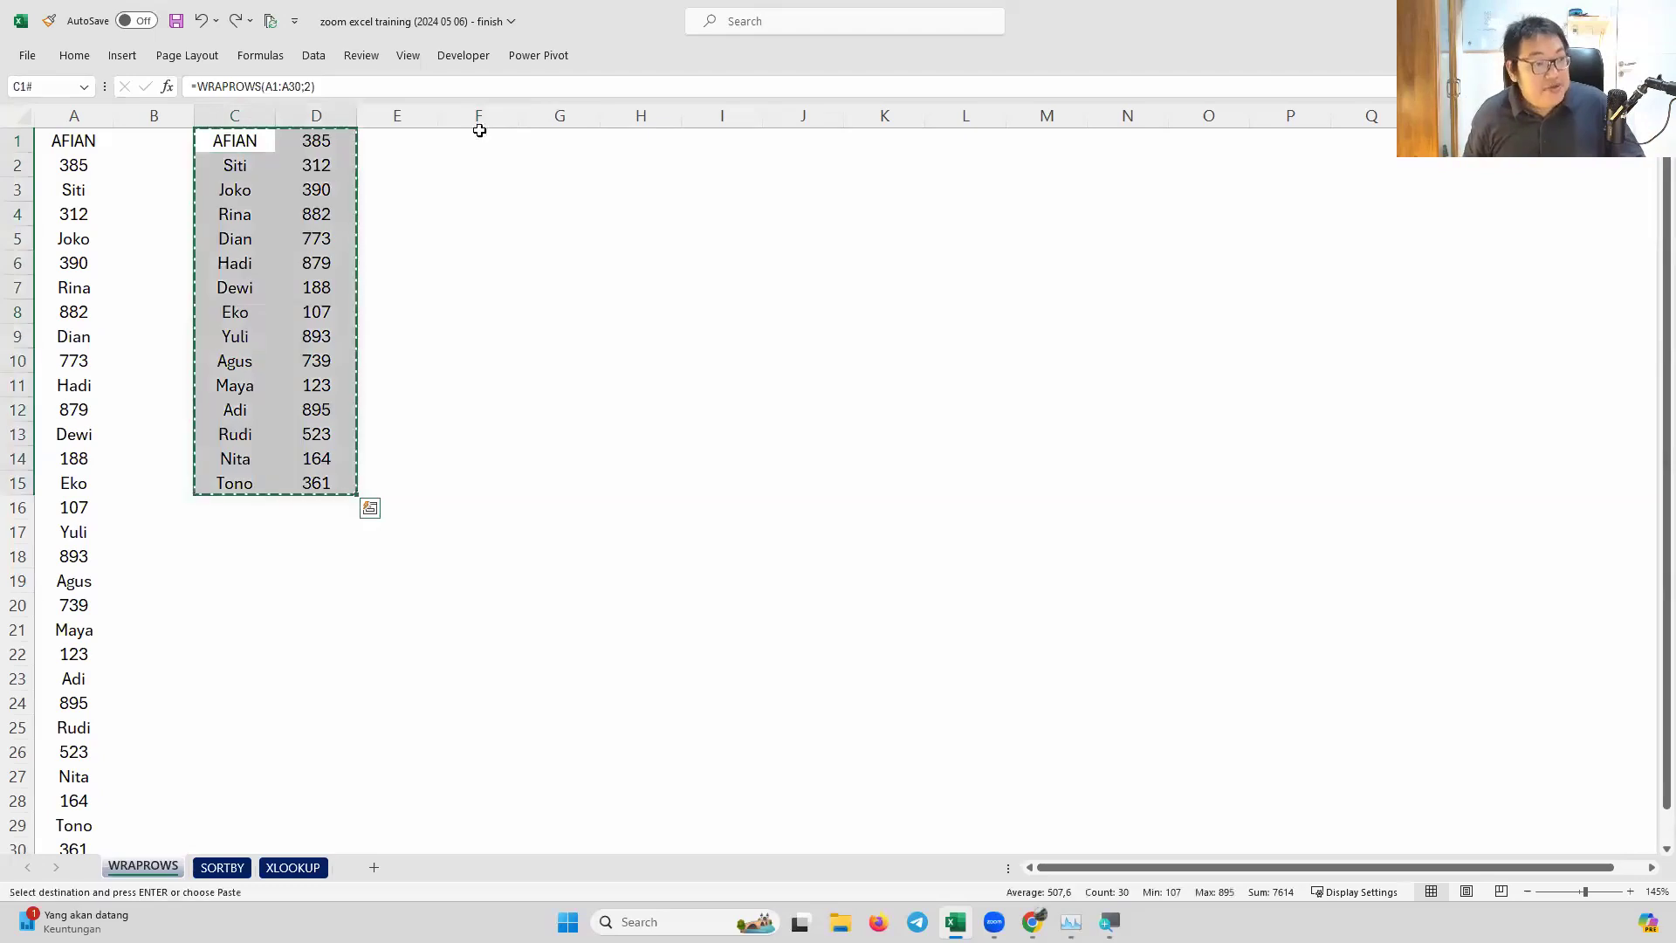
pyautogui.click(499, 144)
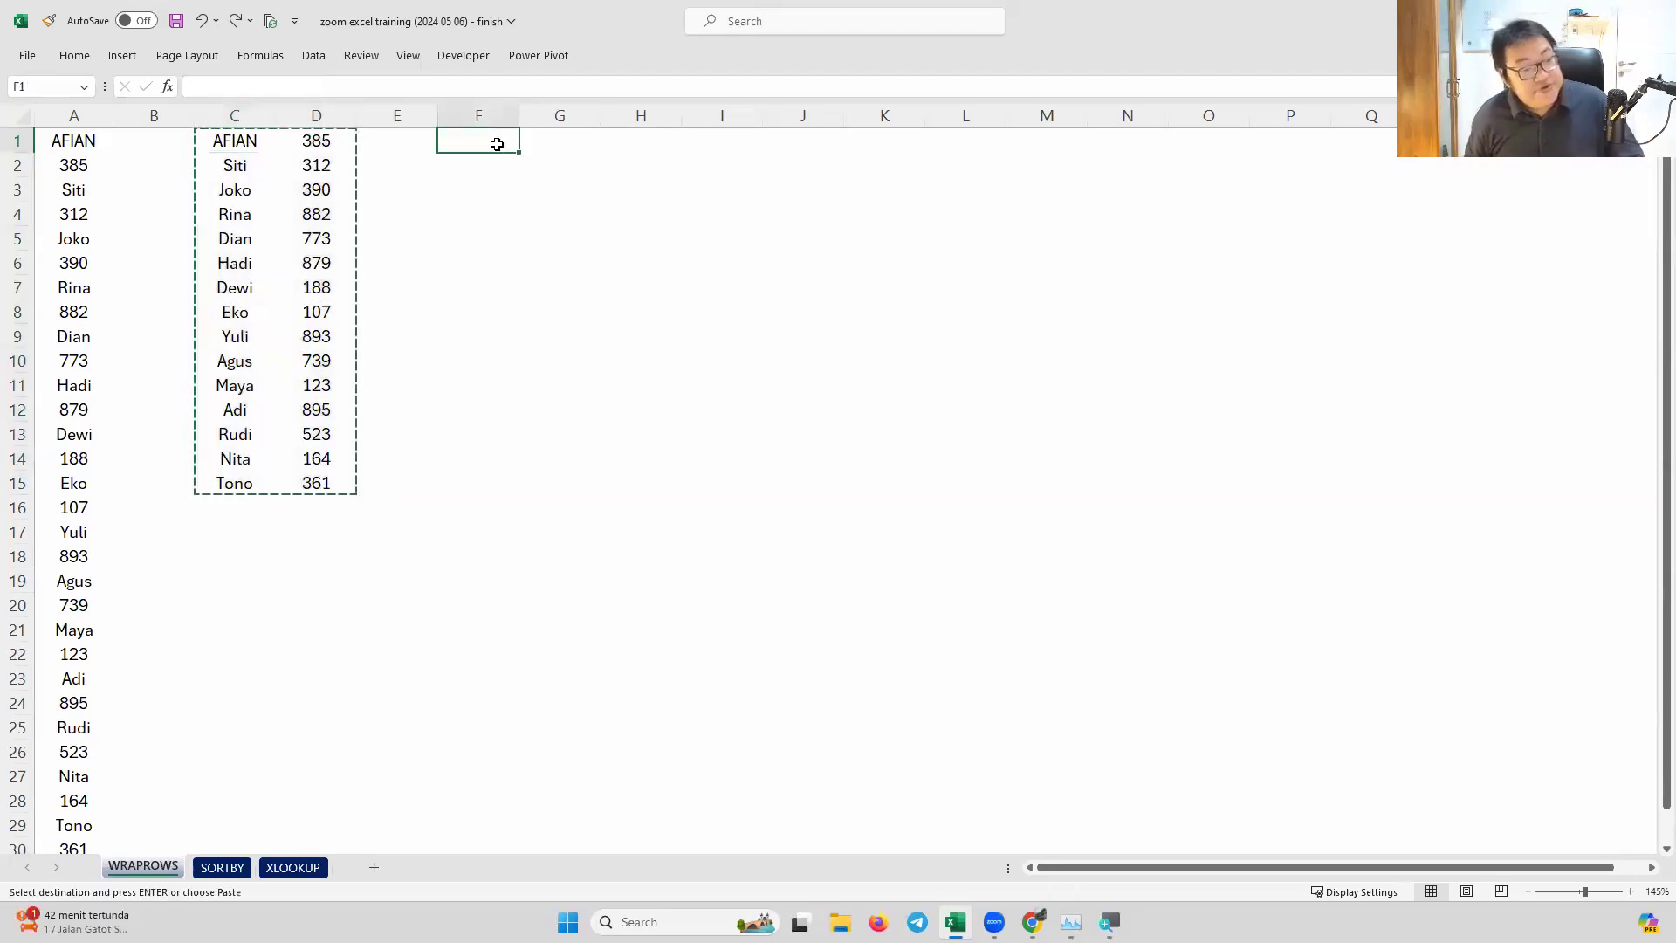
pyautogui.hotkey('ctrl', 'shift', 'v')
pyautogui.click(502, 215)
pyautogui.click(547, 236)
pyautogui.click(546, 310)
pyautogui.click(468, 339)
pyautogui.click(569, 239)
pyautogui.press('Escape')
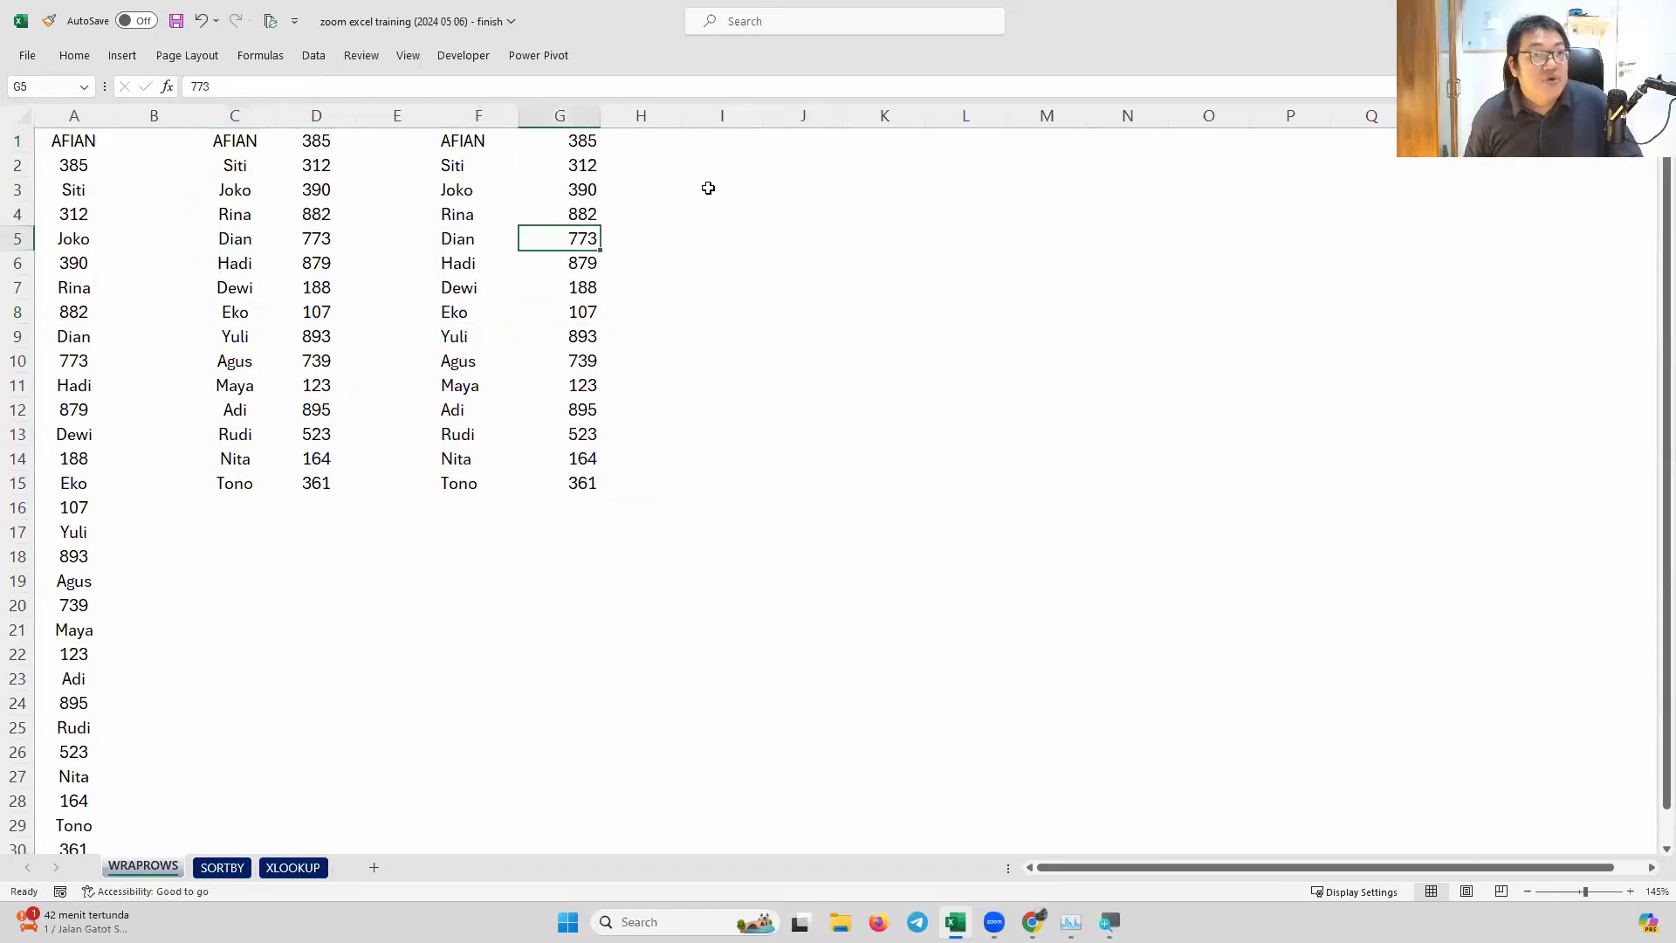
# Enter =TOCOL(C1#;0;FALSE) in I1 to stack the spilled name and number pairs into one column, scanning by row
pyautogui.click(690, 151)
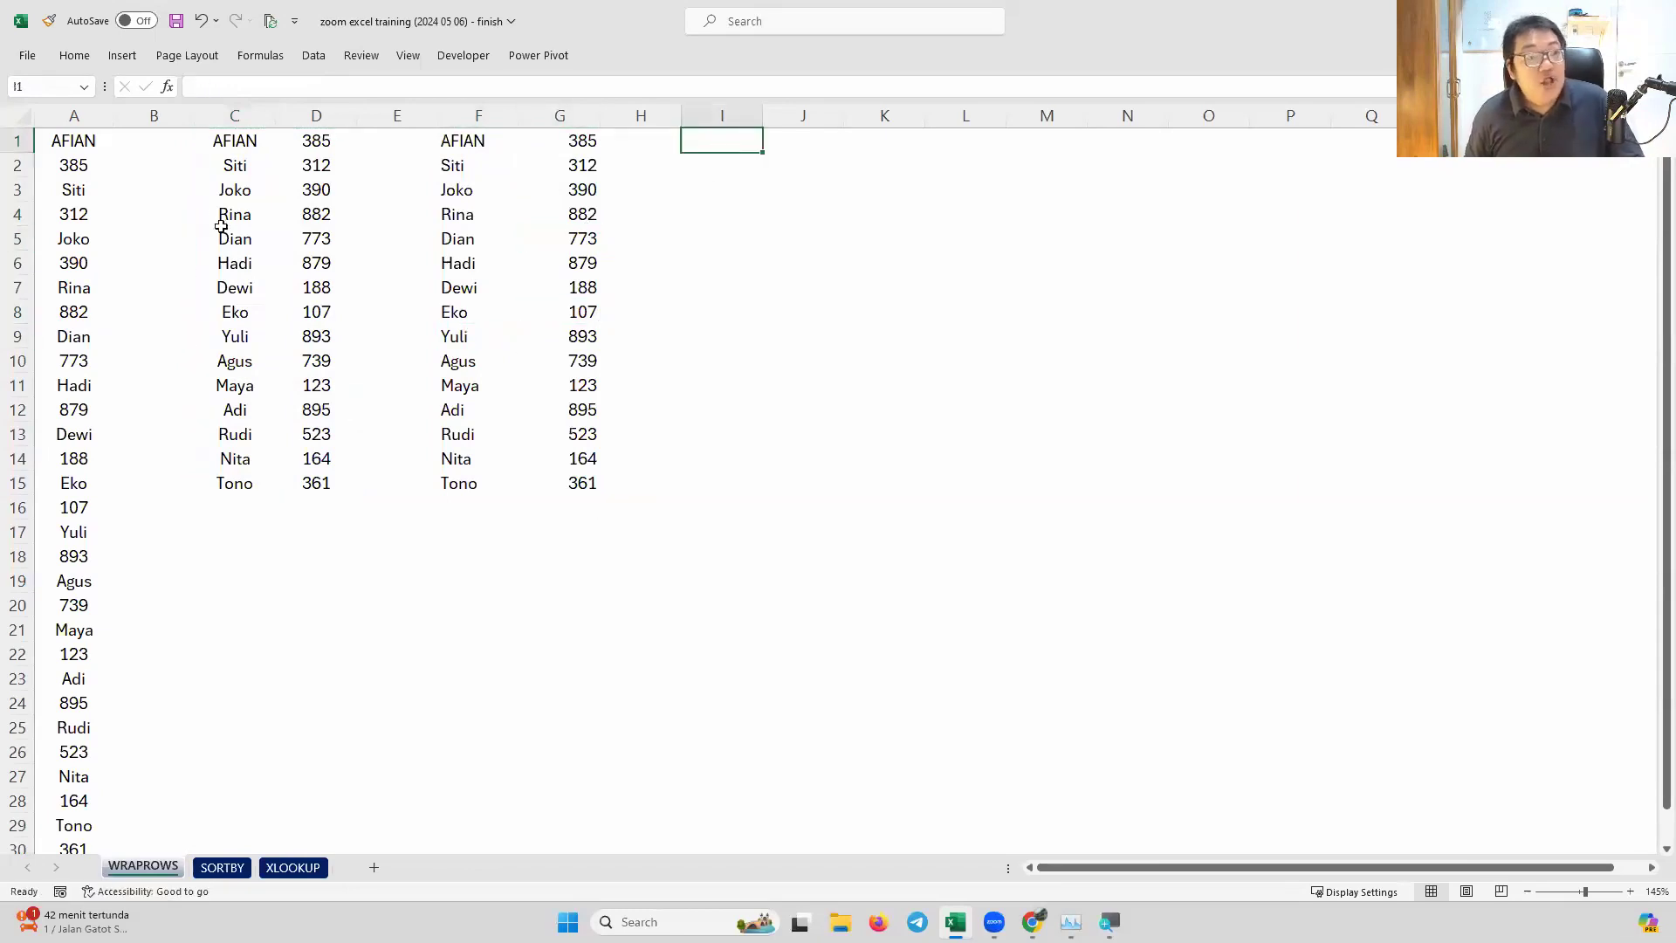
pyautogui.moveTo(229, 146); pyautogui.dragTo(324, 458)
pyautogui.click(694, 150)
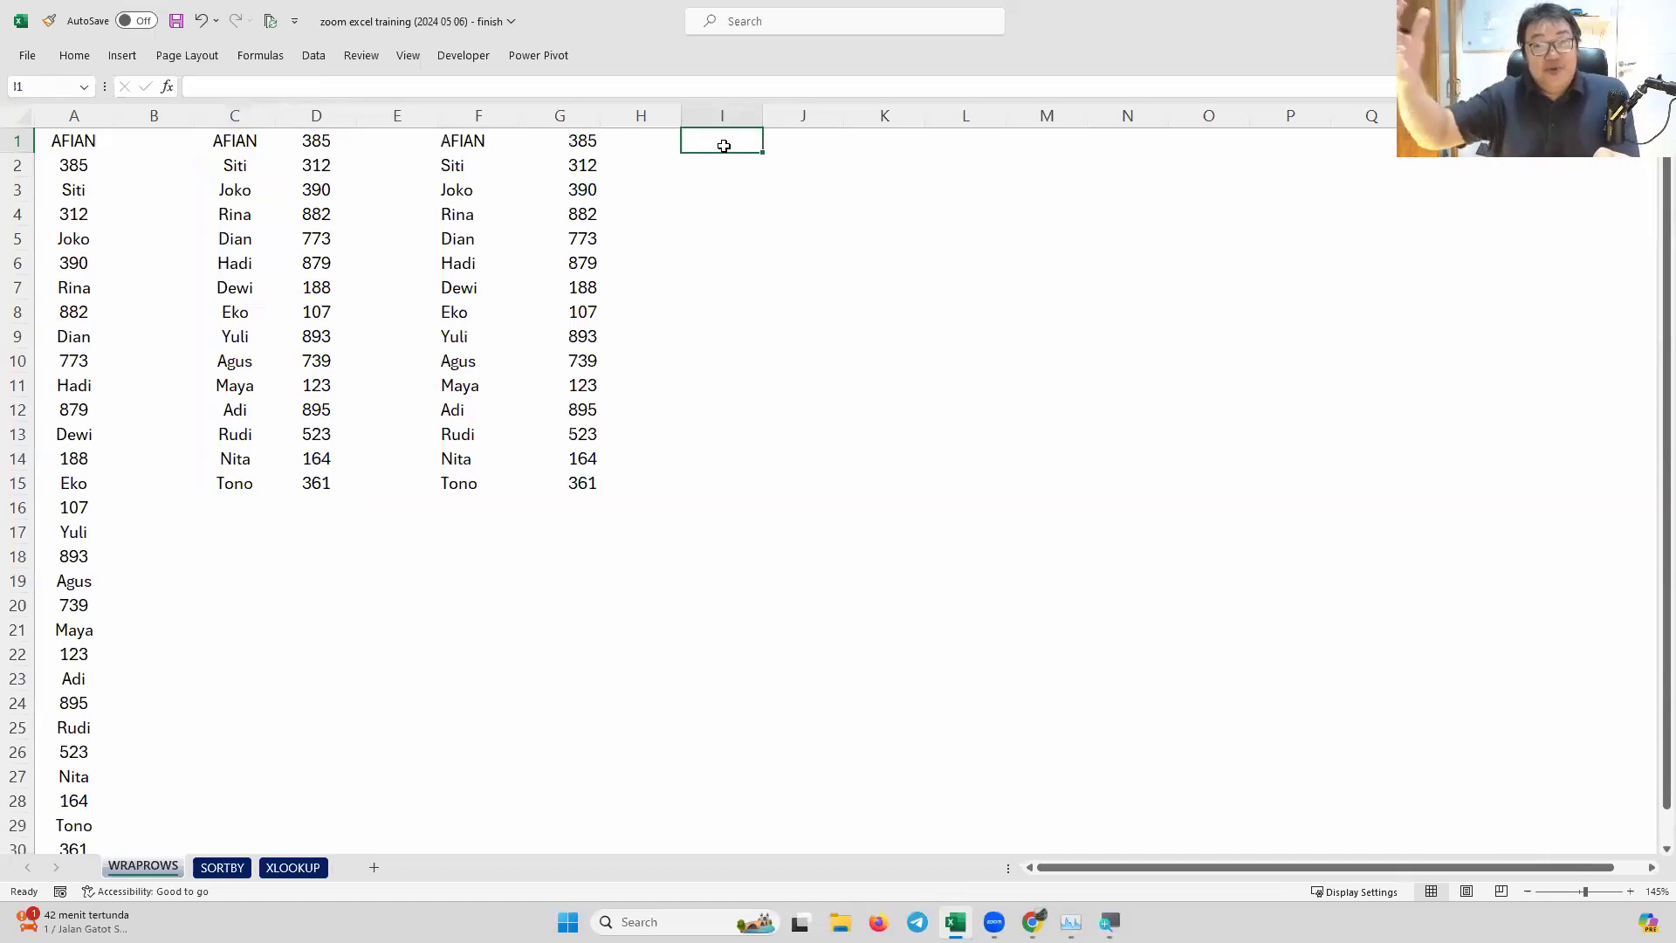
pyautogui.write('=')
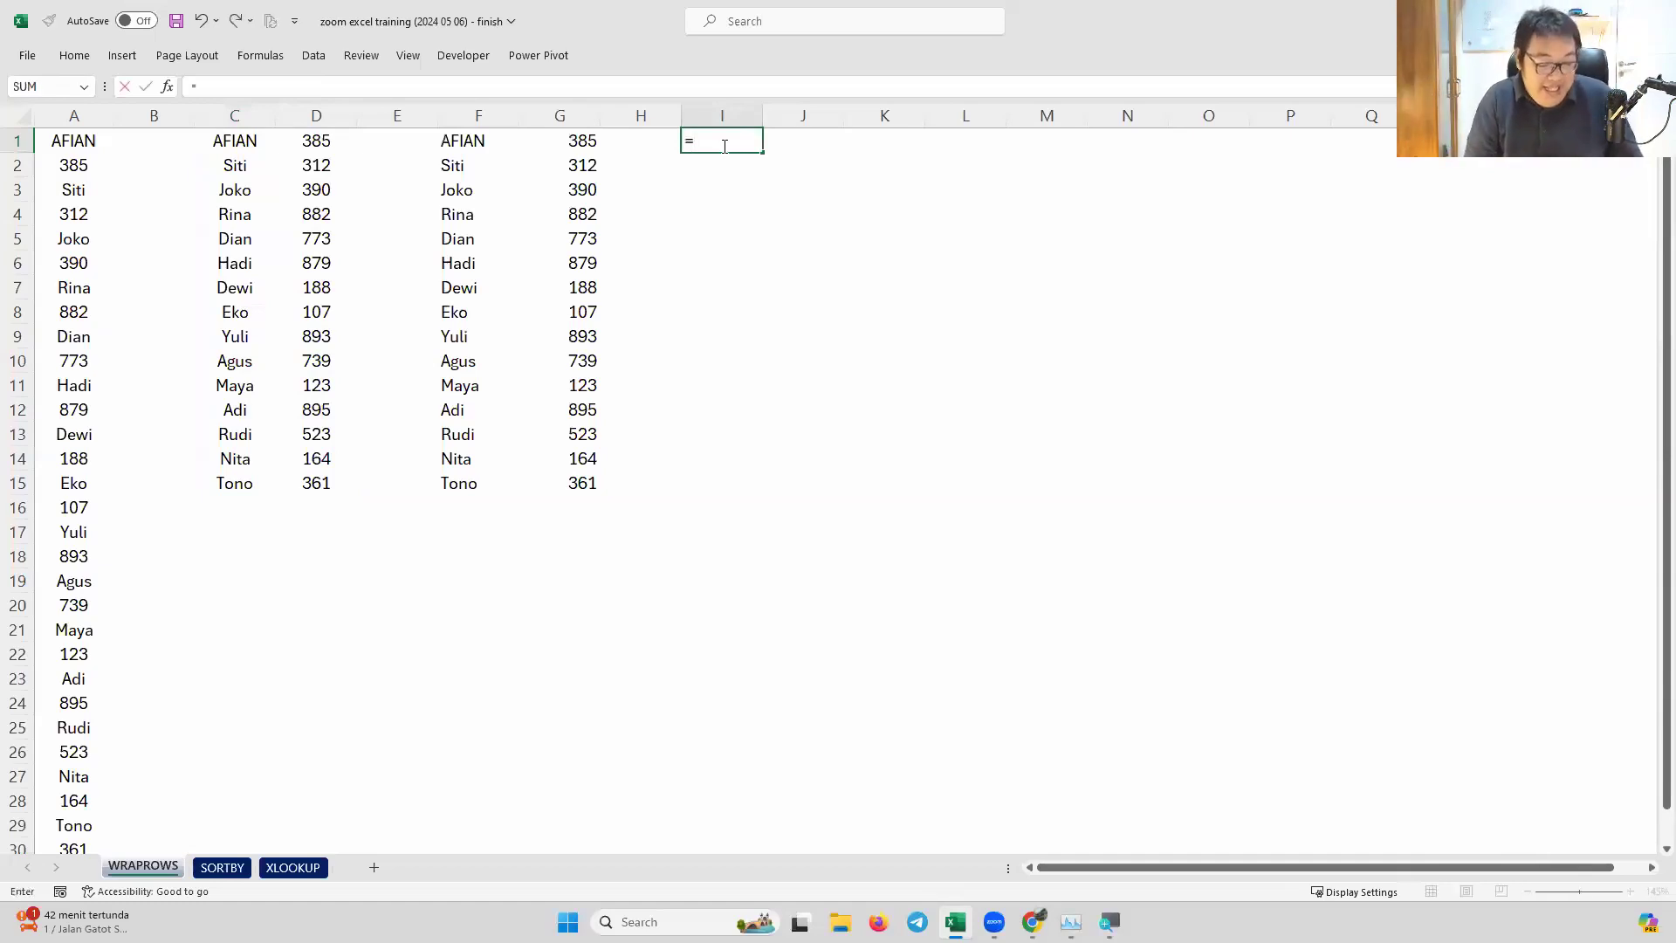
pyautogui.write('toc')
pyautogui.press('Tab')
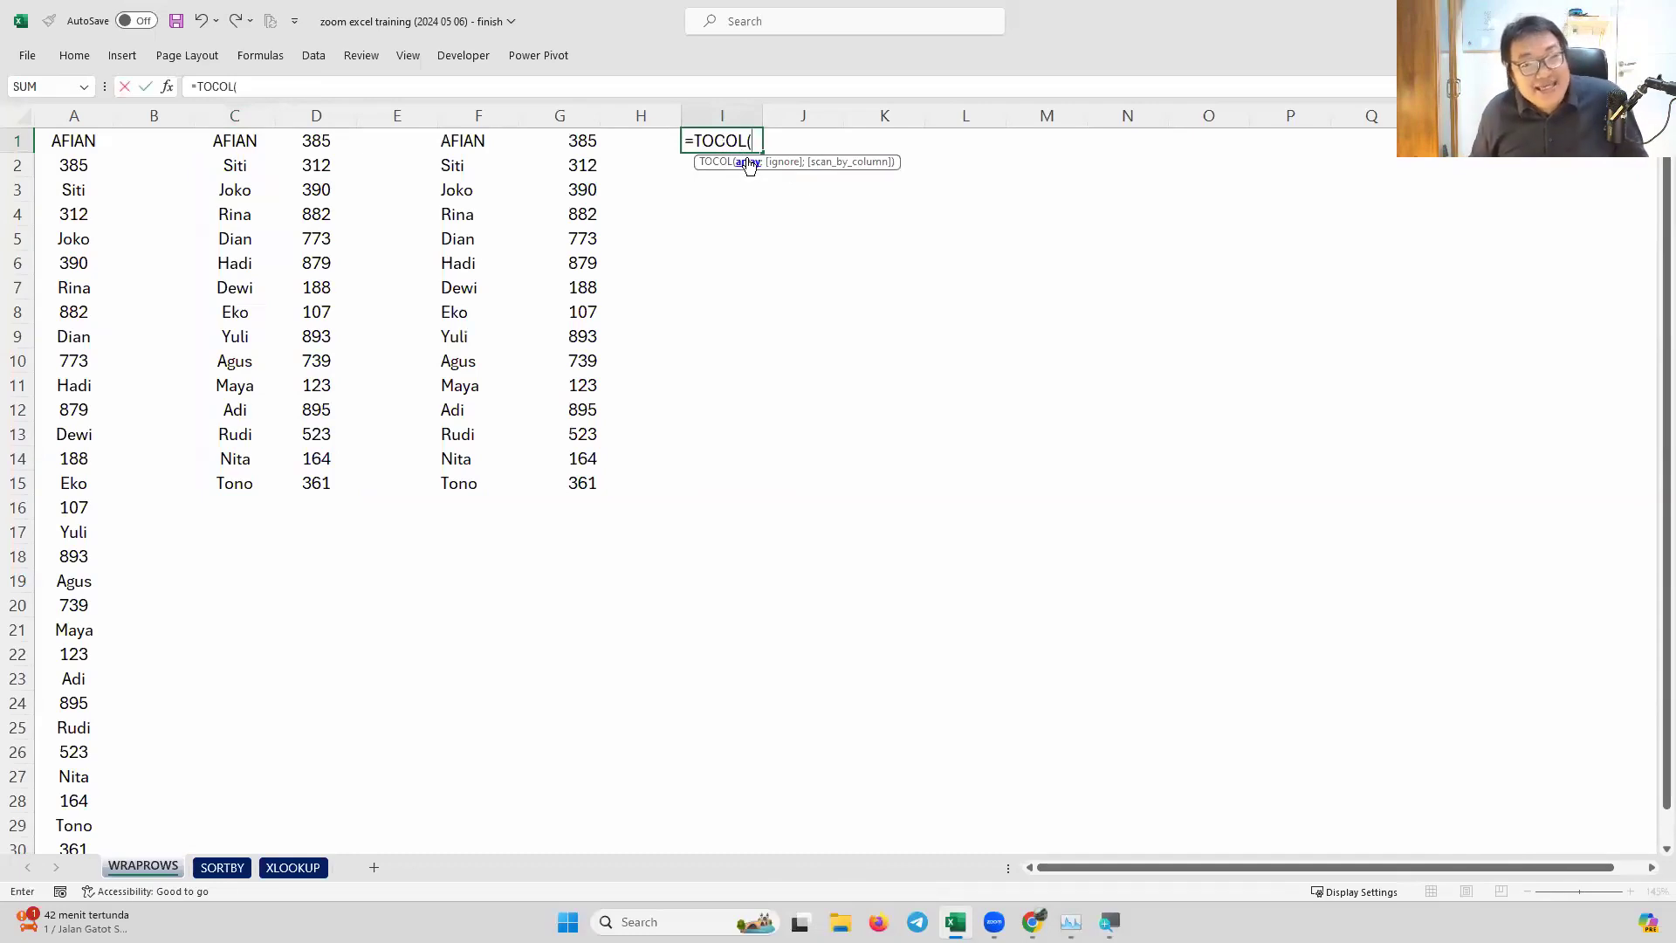
pyautogui.click(226, 137)
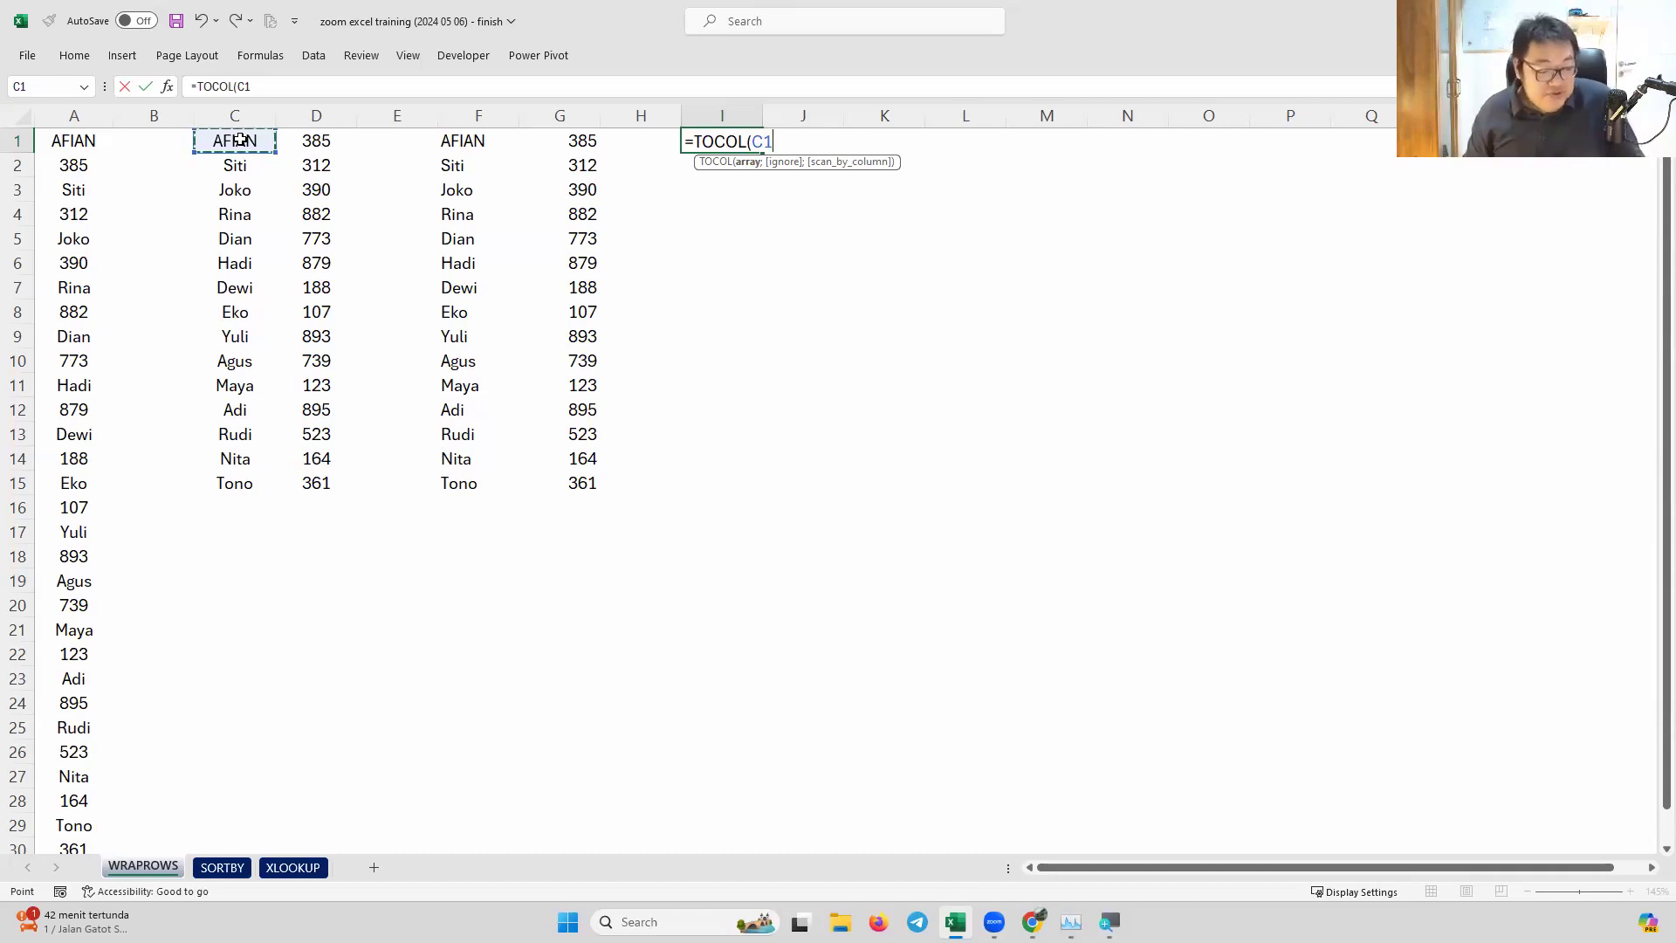
pyautogui.write('#')
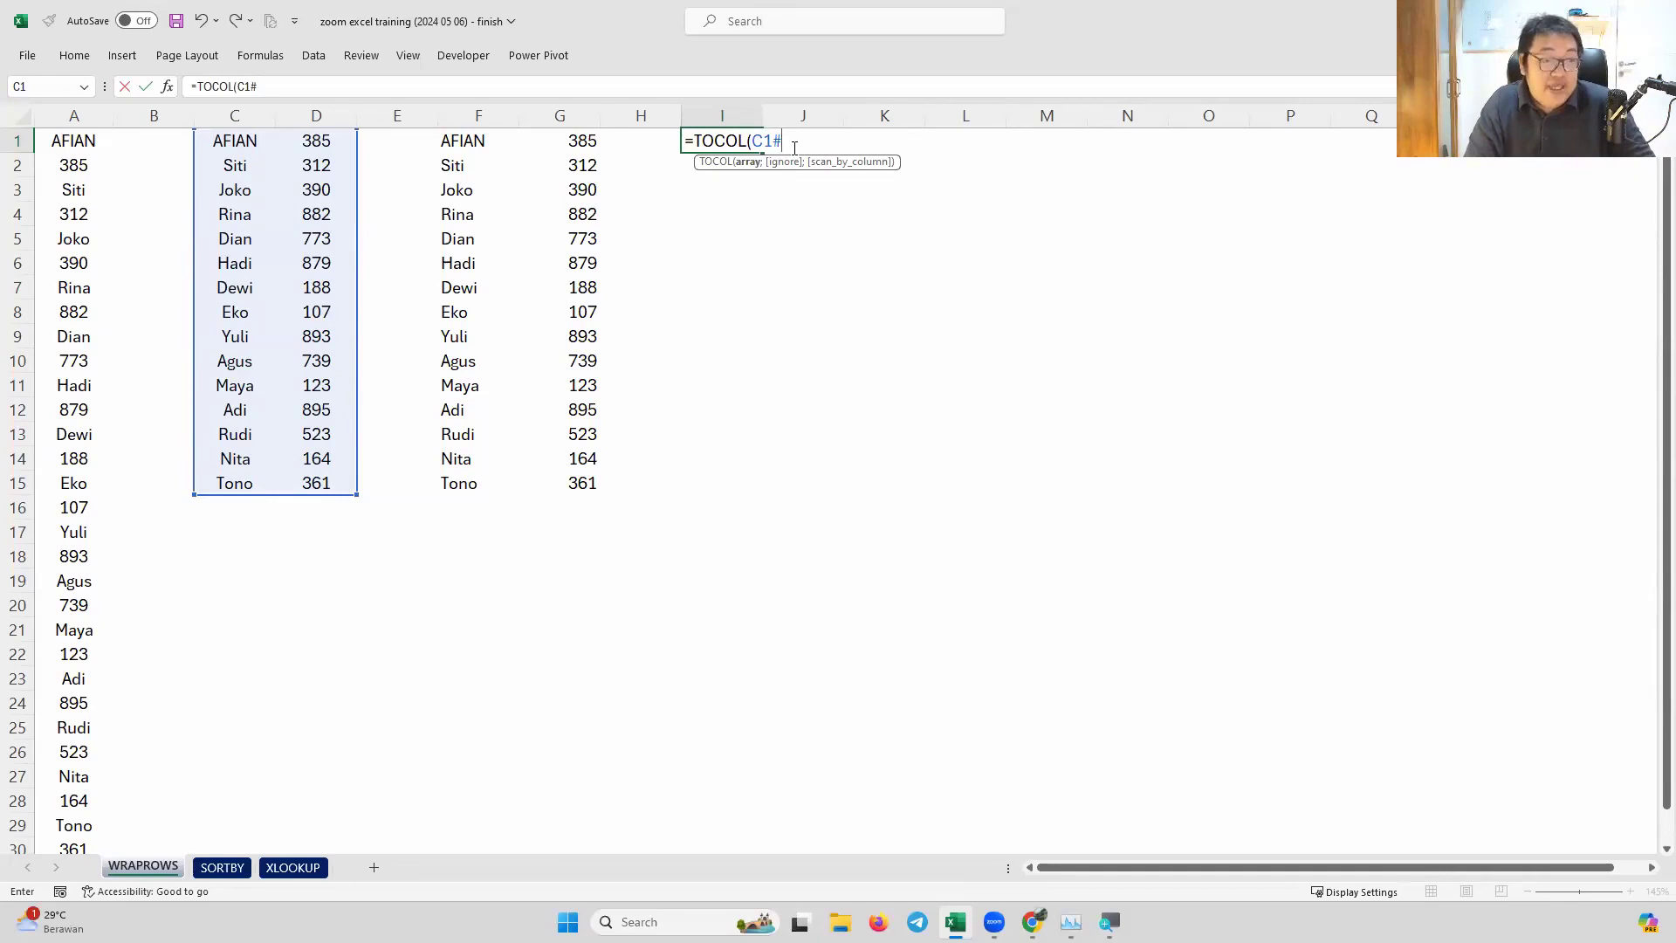
pyautogui.write(';')
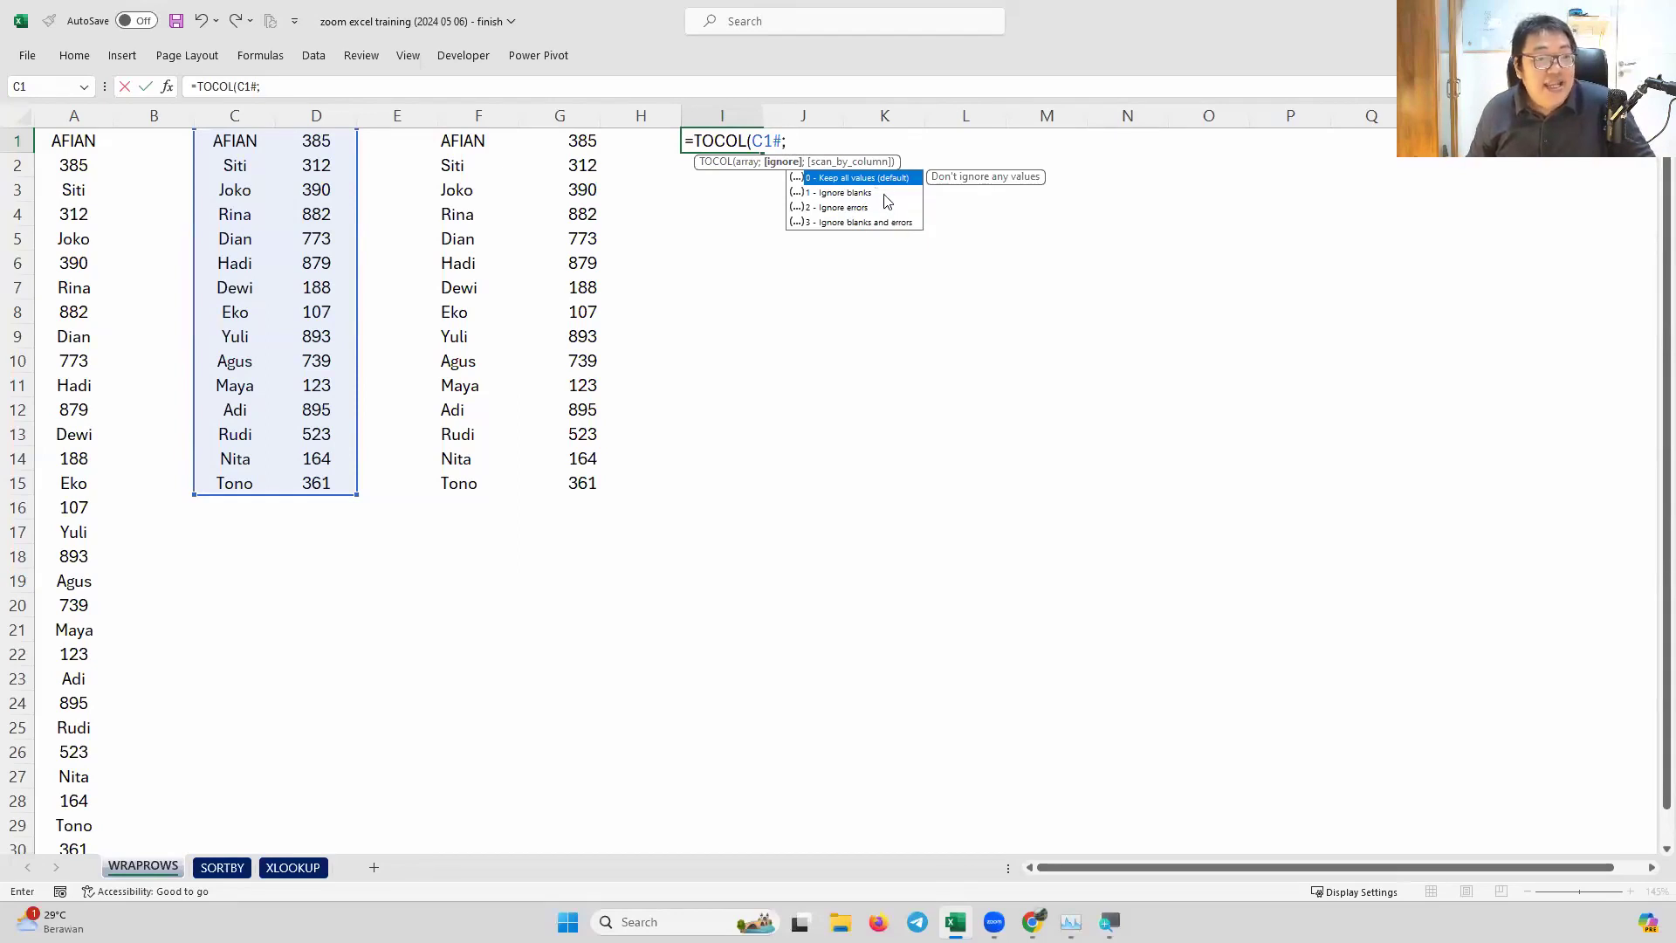
pyautogui.write('0')
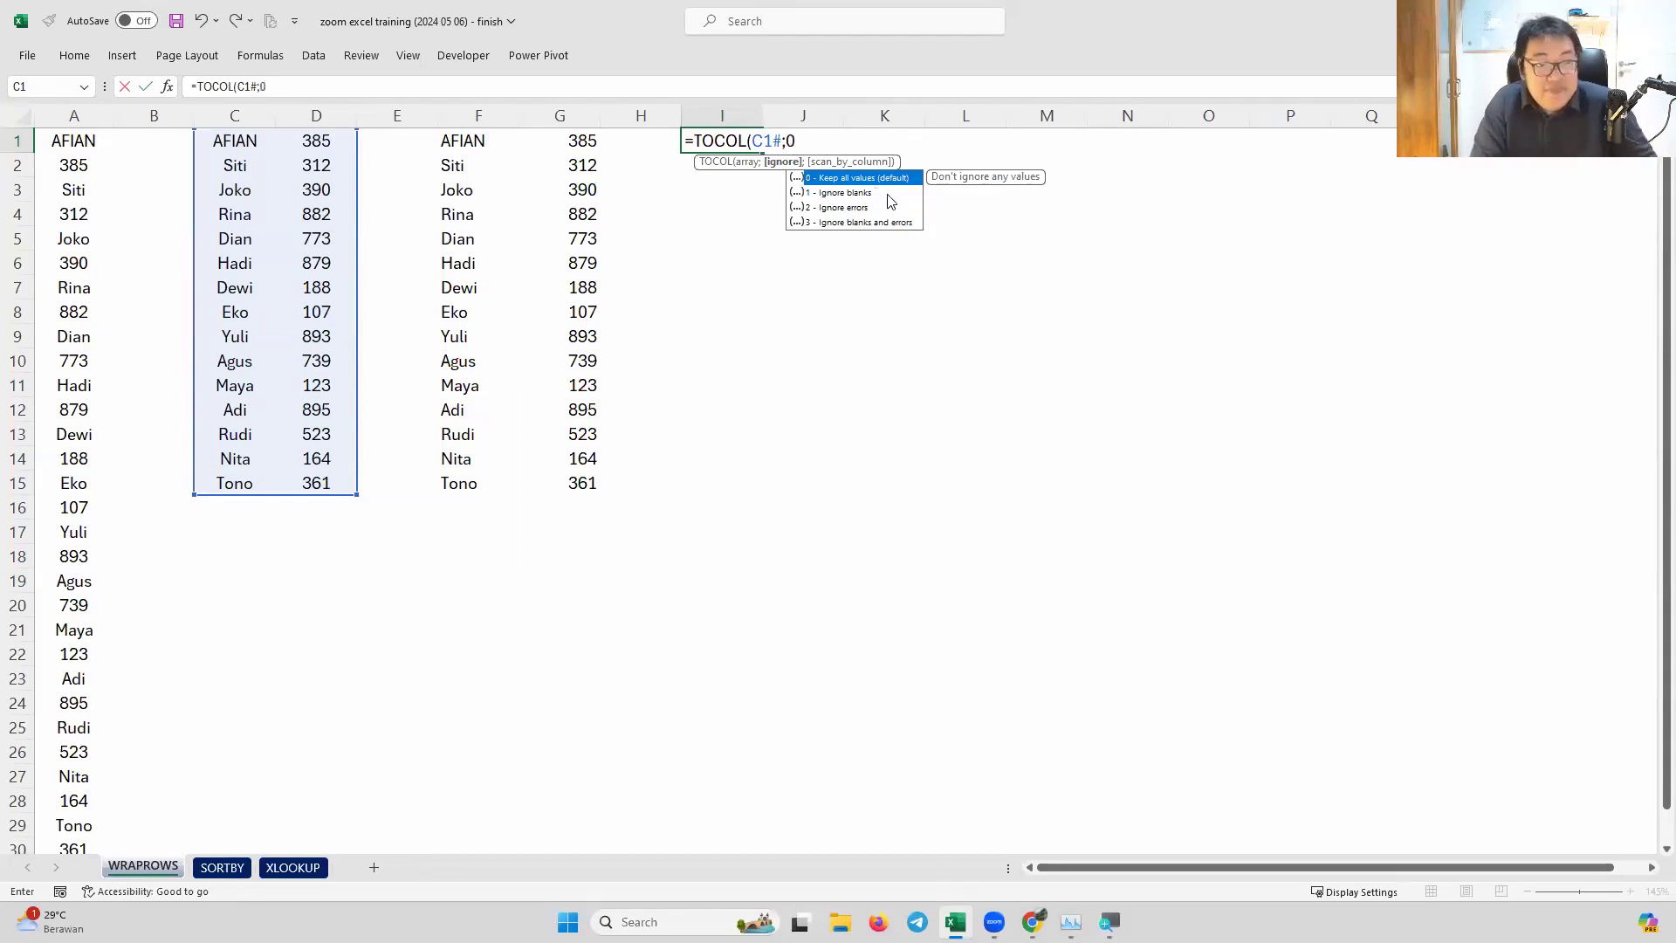
pyautogui.write(';')
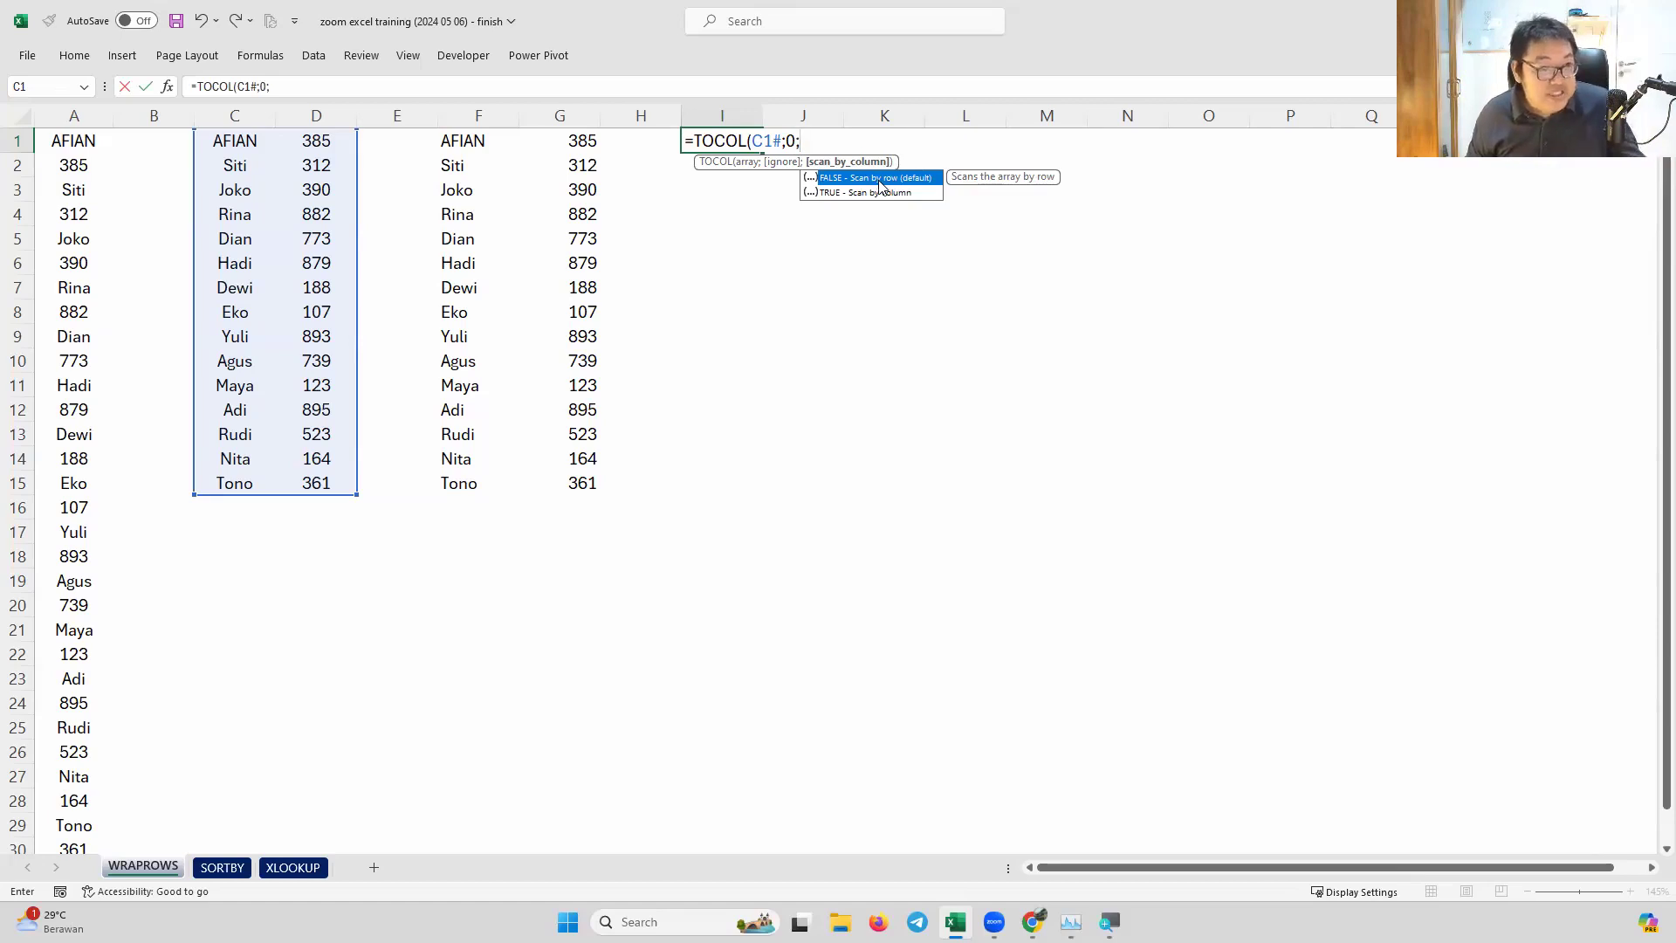
pyautogui.press('BackSpace')
pyautogui.write(';')
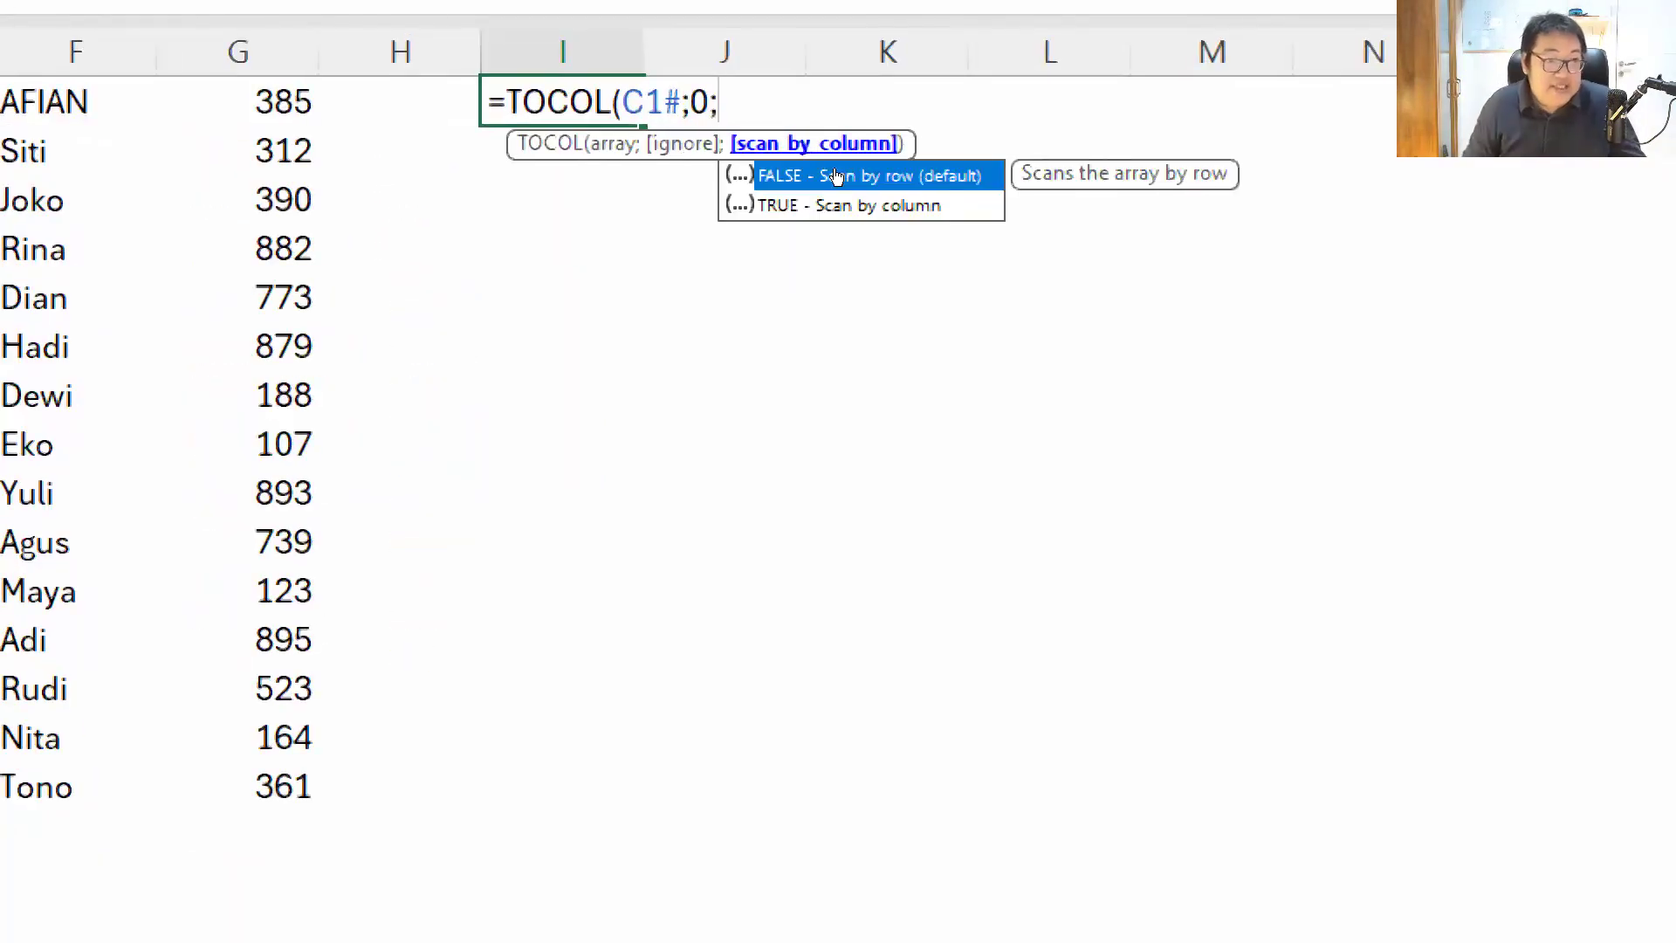
pyautogui.press('super+minus')
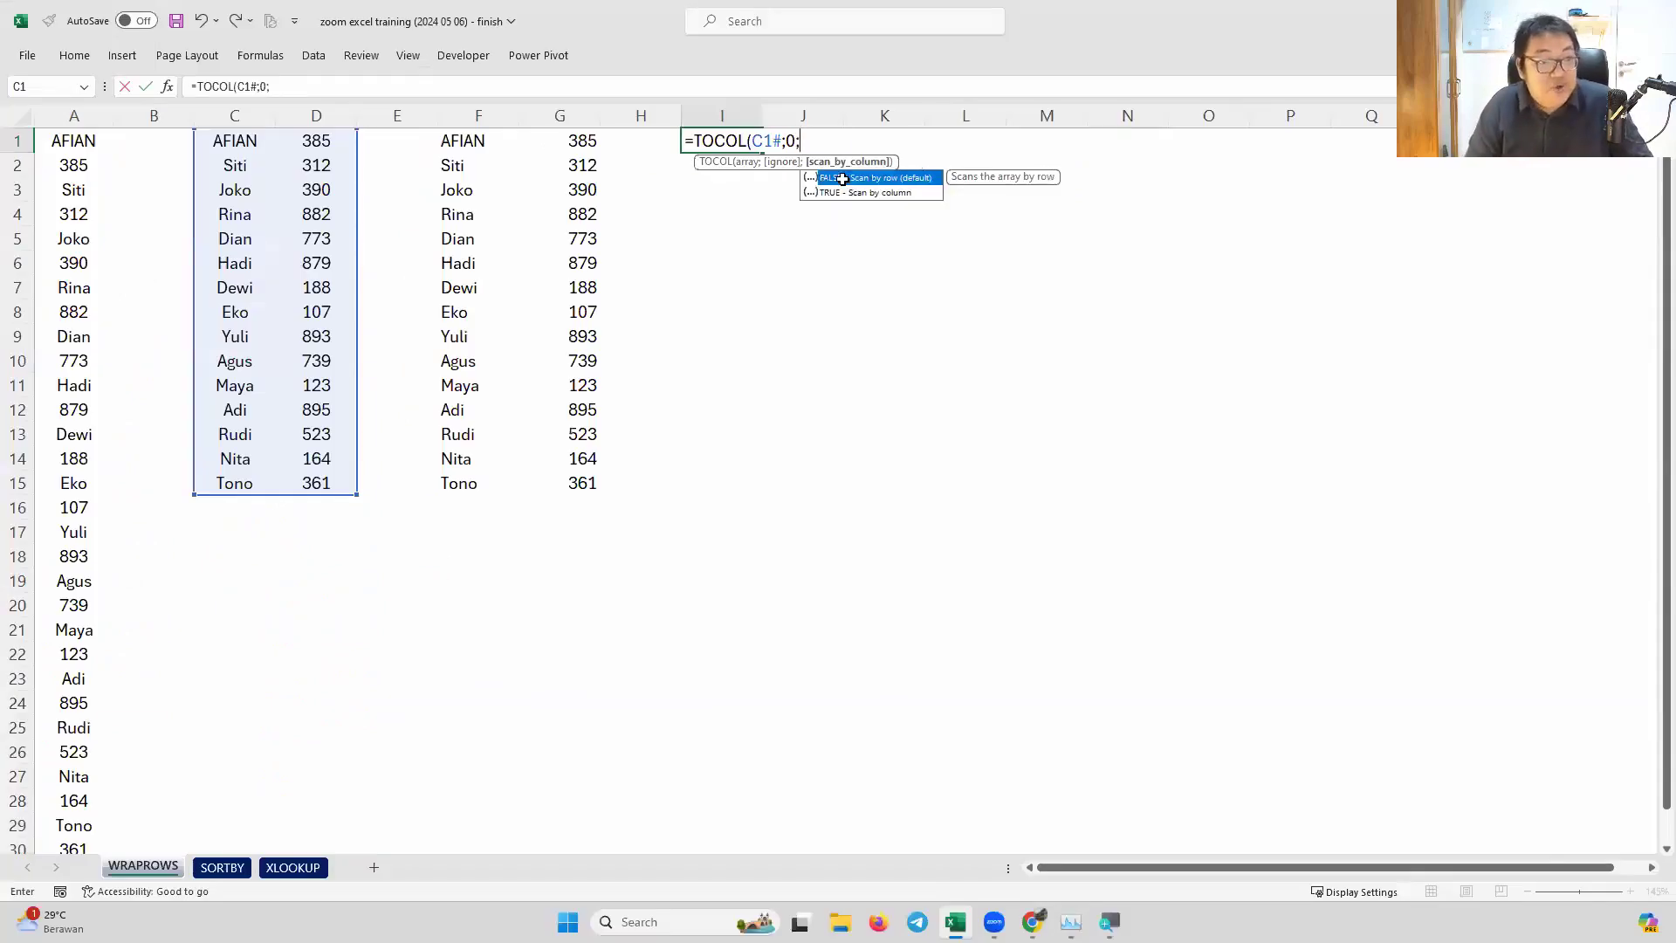
pyautogui.doubleClick(842, 179)
pyautogui.write(')')
pyautogui.press('Return')
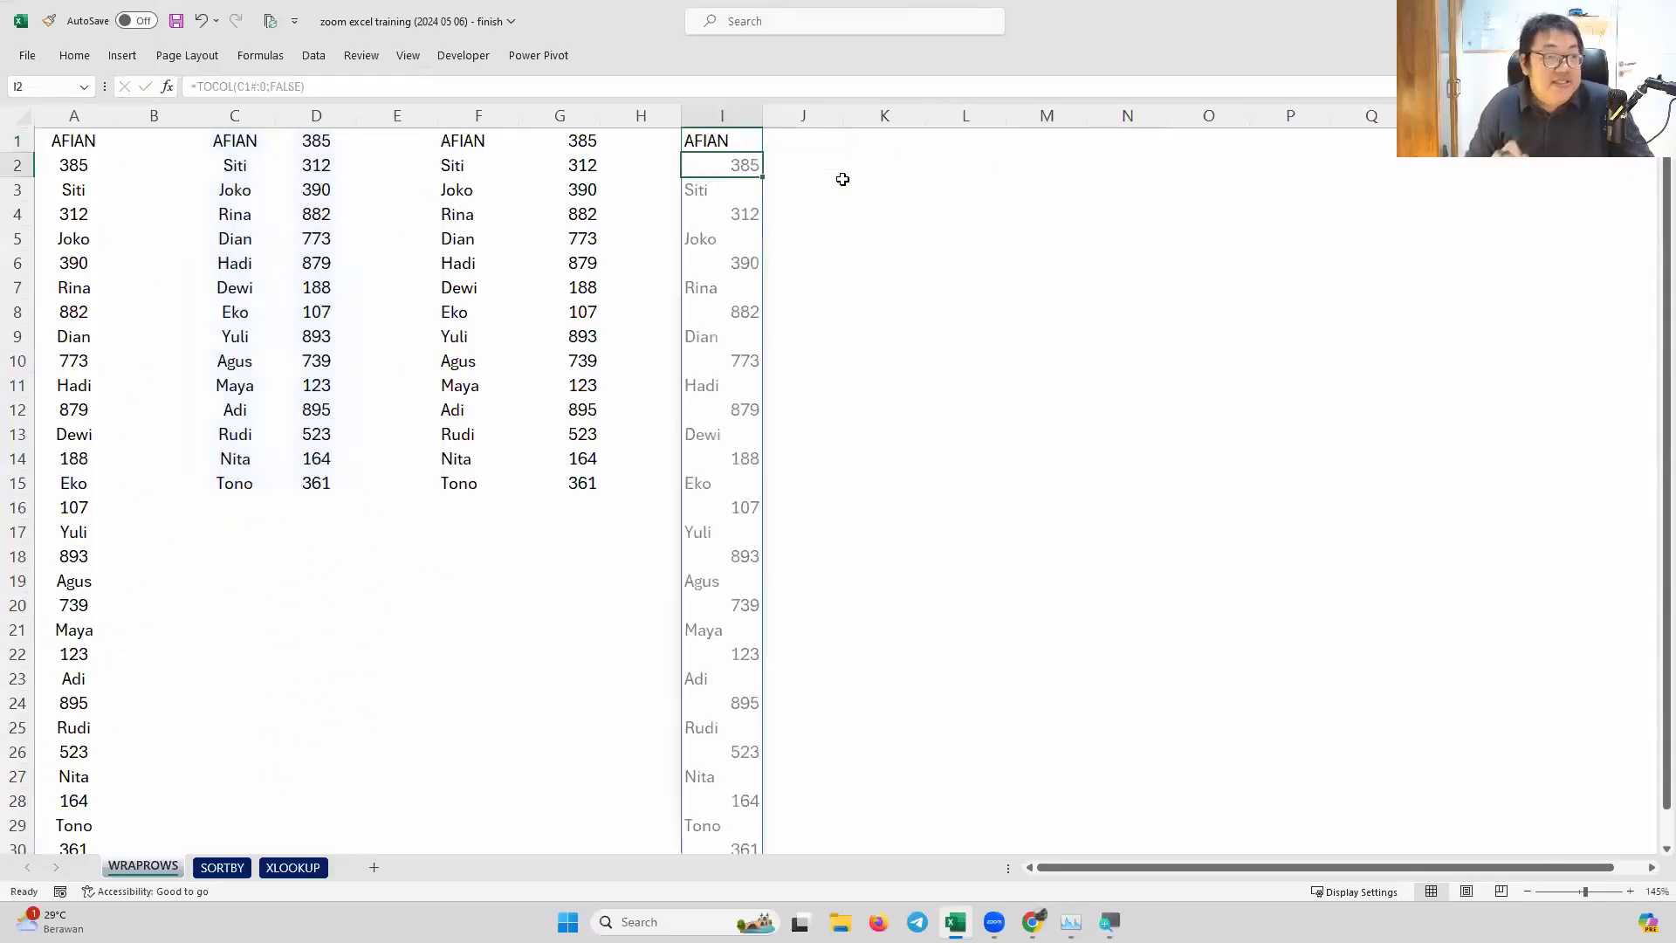
# Draw freehand ink marks down the names in C1:C7 to illustrate scanning by column
pyautogui.click(220, 140)
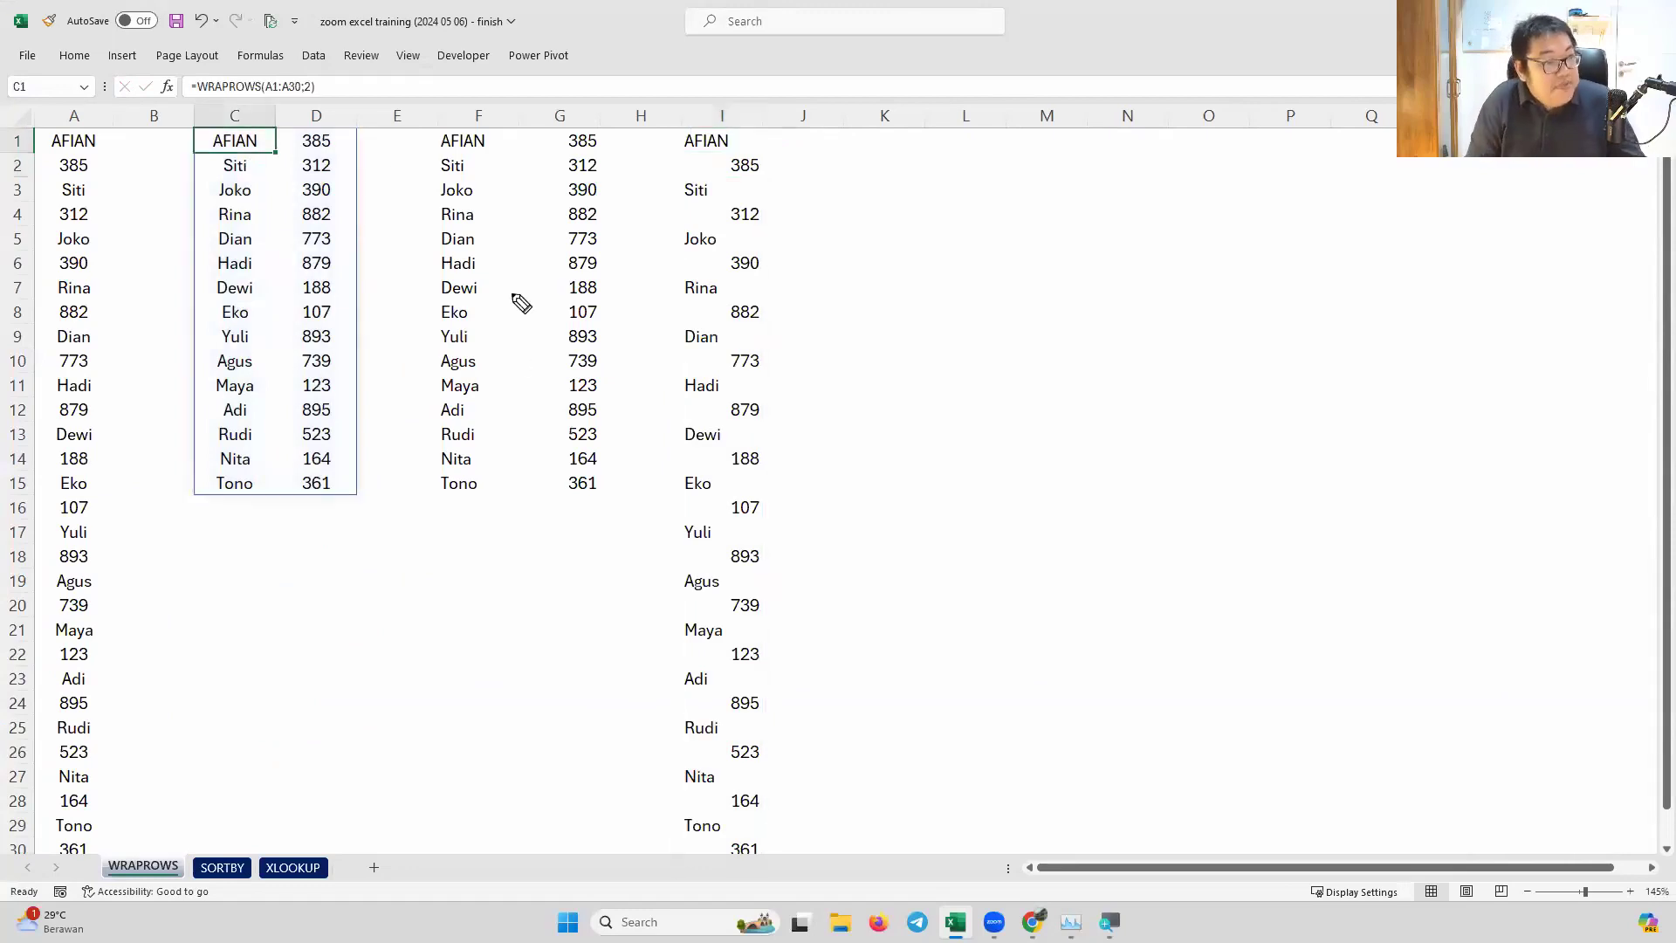
pyautogui.moveTo(237, 140)
pyautogui.mouseDown()
pyautogui.moveTo(291, 122)
pyautogui.moveTo(312, 138)
pyautogui.moveTo(249, 179)
pyautogui.moveTo(306, 179)
pyautogui.moveTo(257, 199)
pyautogui.moveTo(301, 194)
pyautogui.moveTo(297, 209)
pyautogui.moveTo(253, 221)
pyautogui.mouseUp()
pyautogui.moveTo(778, 161); pyautogui.dragTo(761, 208)
pyautogui.press('Escape')
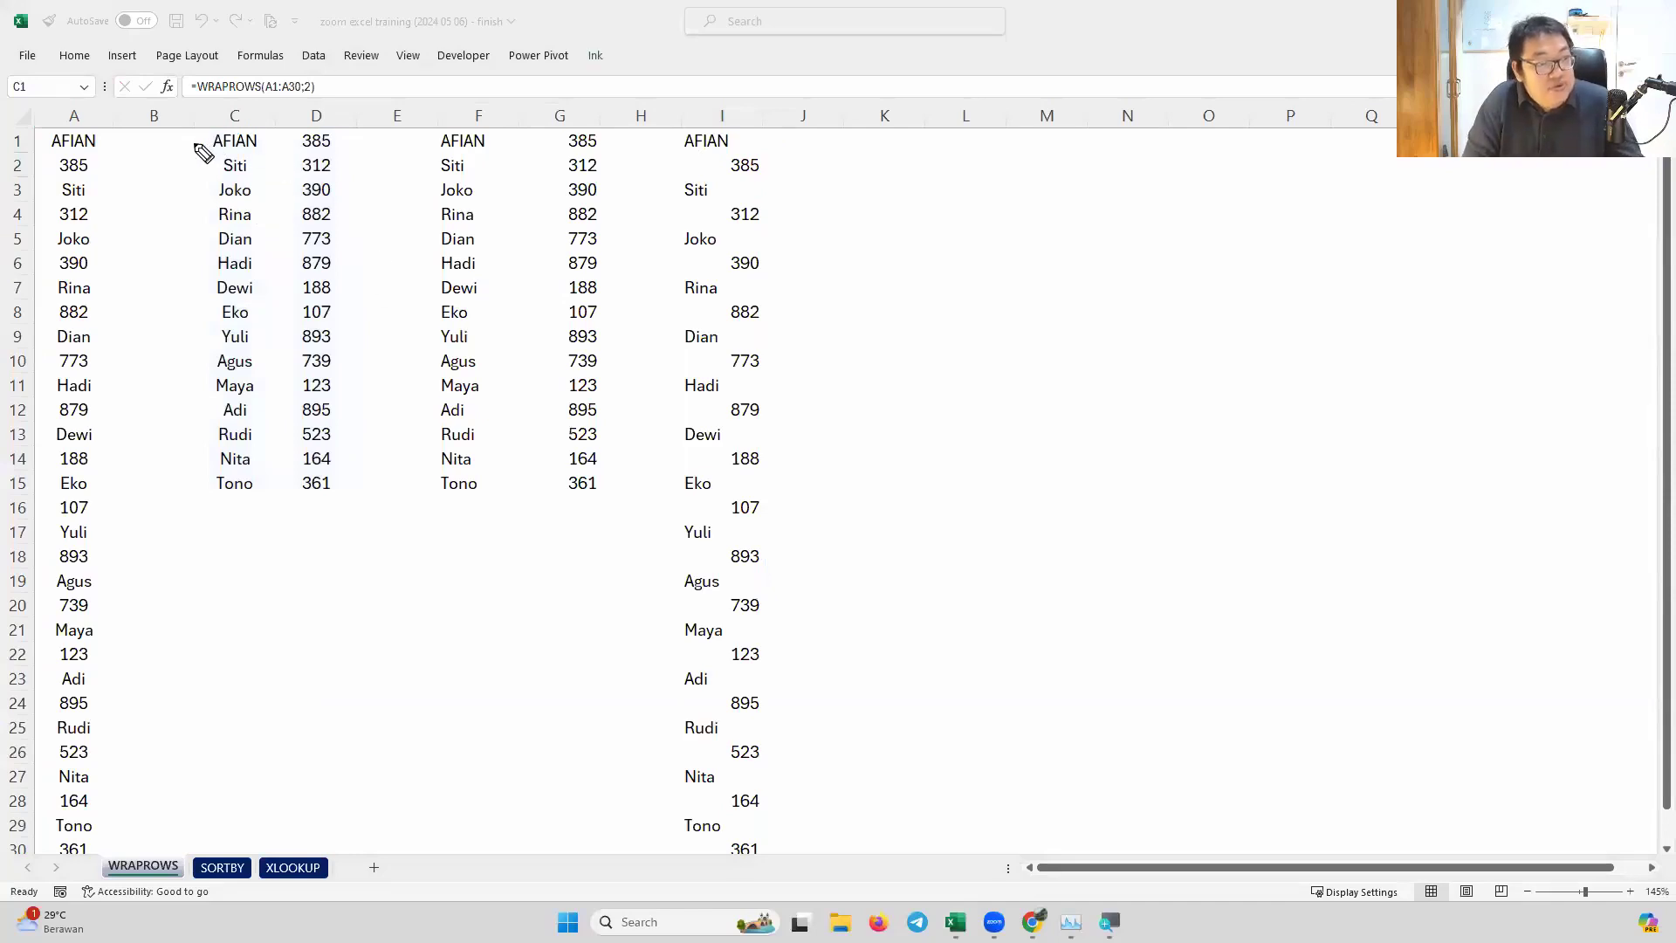
pyautogui.moveTo(203, 140); pyautogui.dragTo(208, 295)
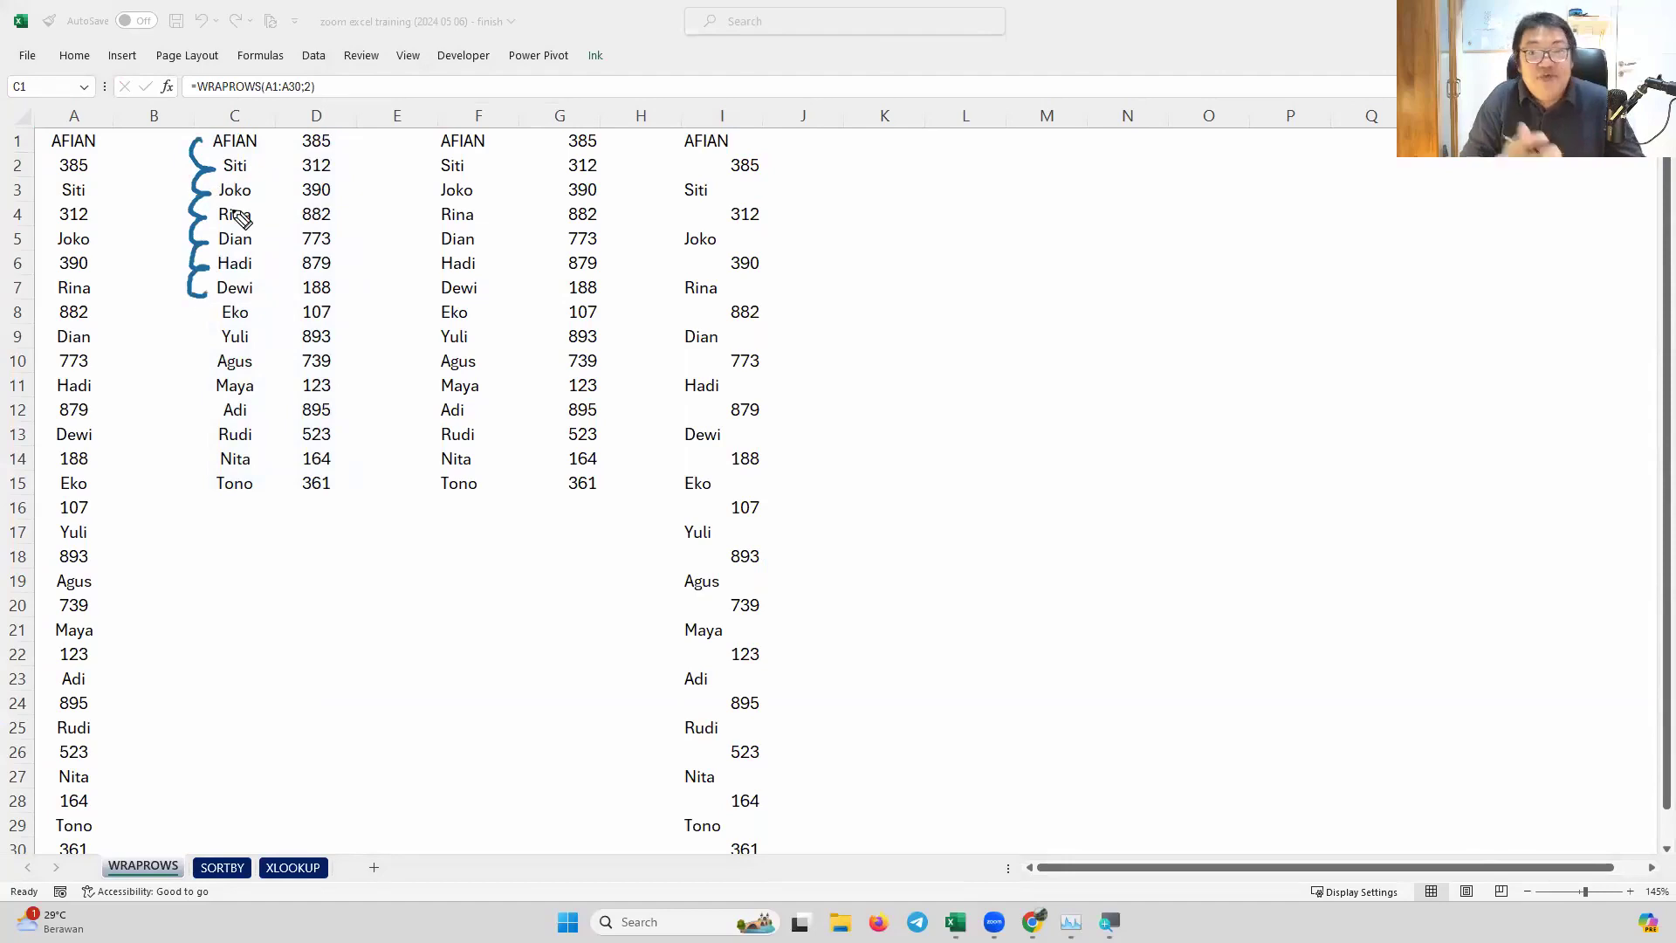
pyautogui.press('Escape')
# Change the scan_by_column argument of the TOCOL formula in I1 to TRUE and clear the ink marks
pyautogui.click(708, 142)
pyautogui.doubleClick(709, 142)
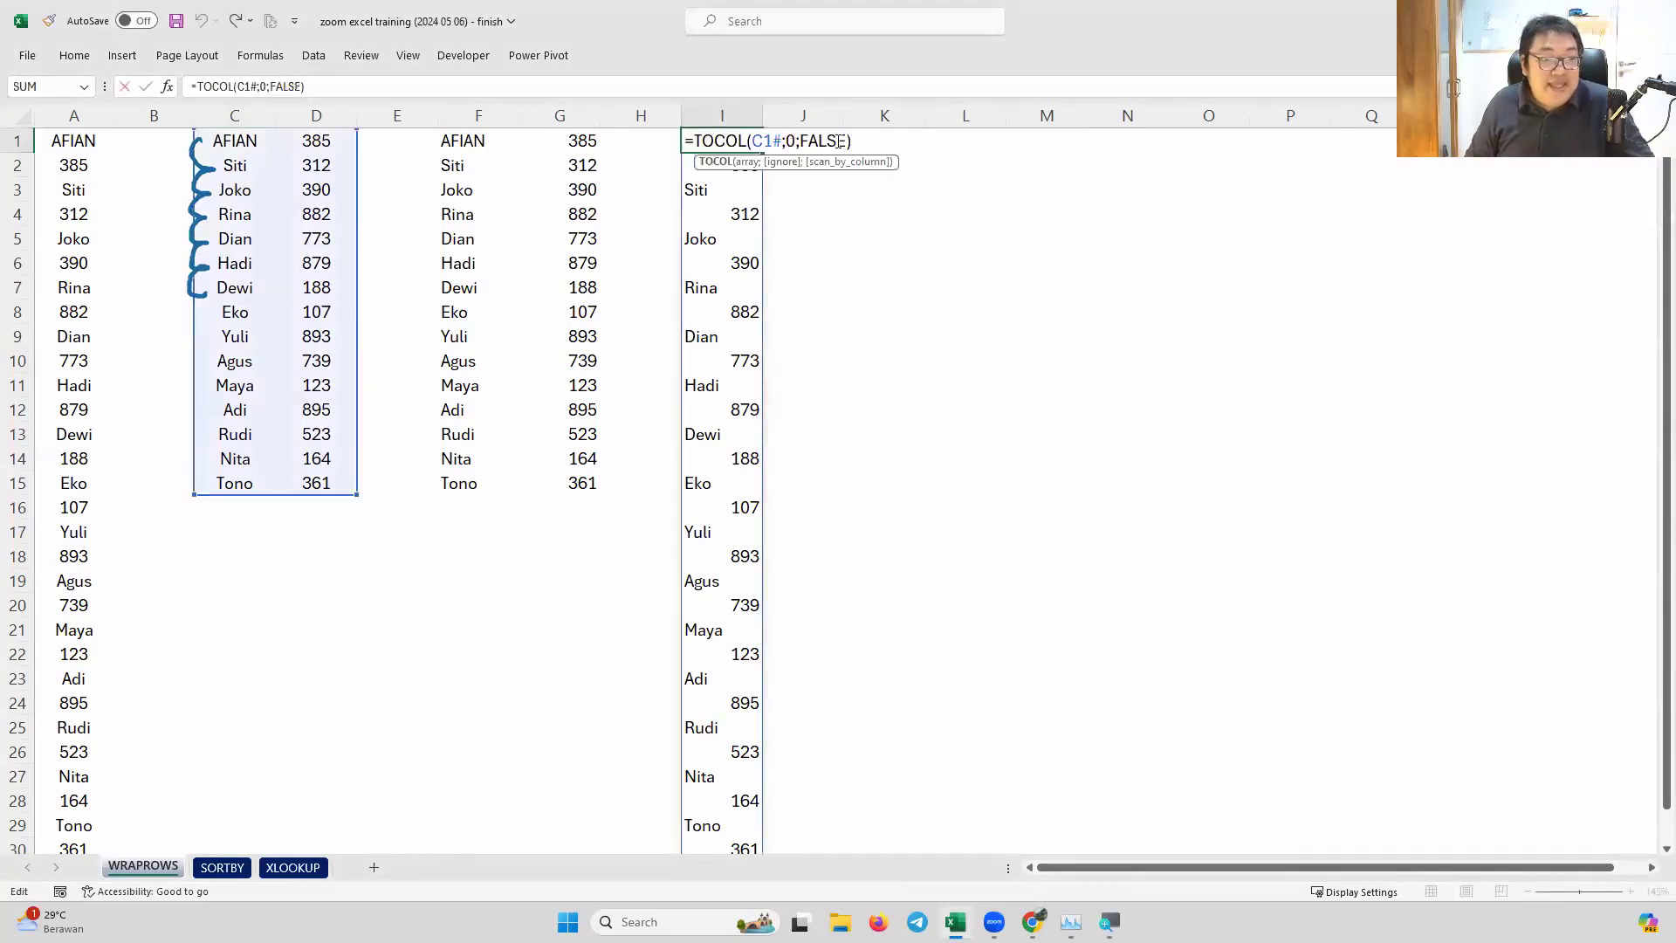
pyautogui.doubleClick(823, 140)
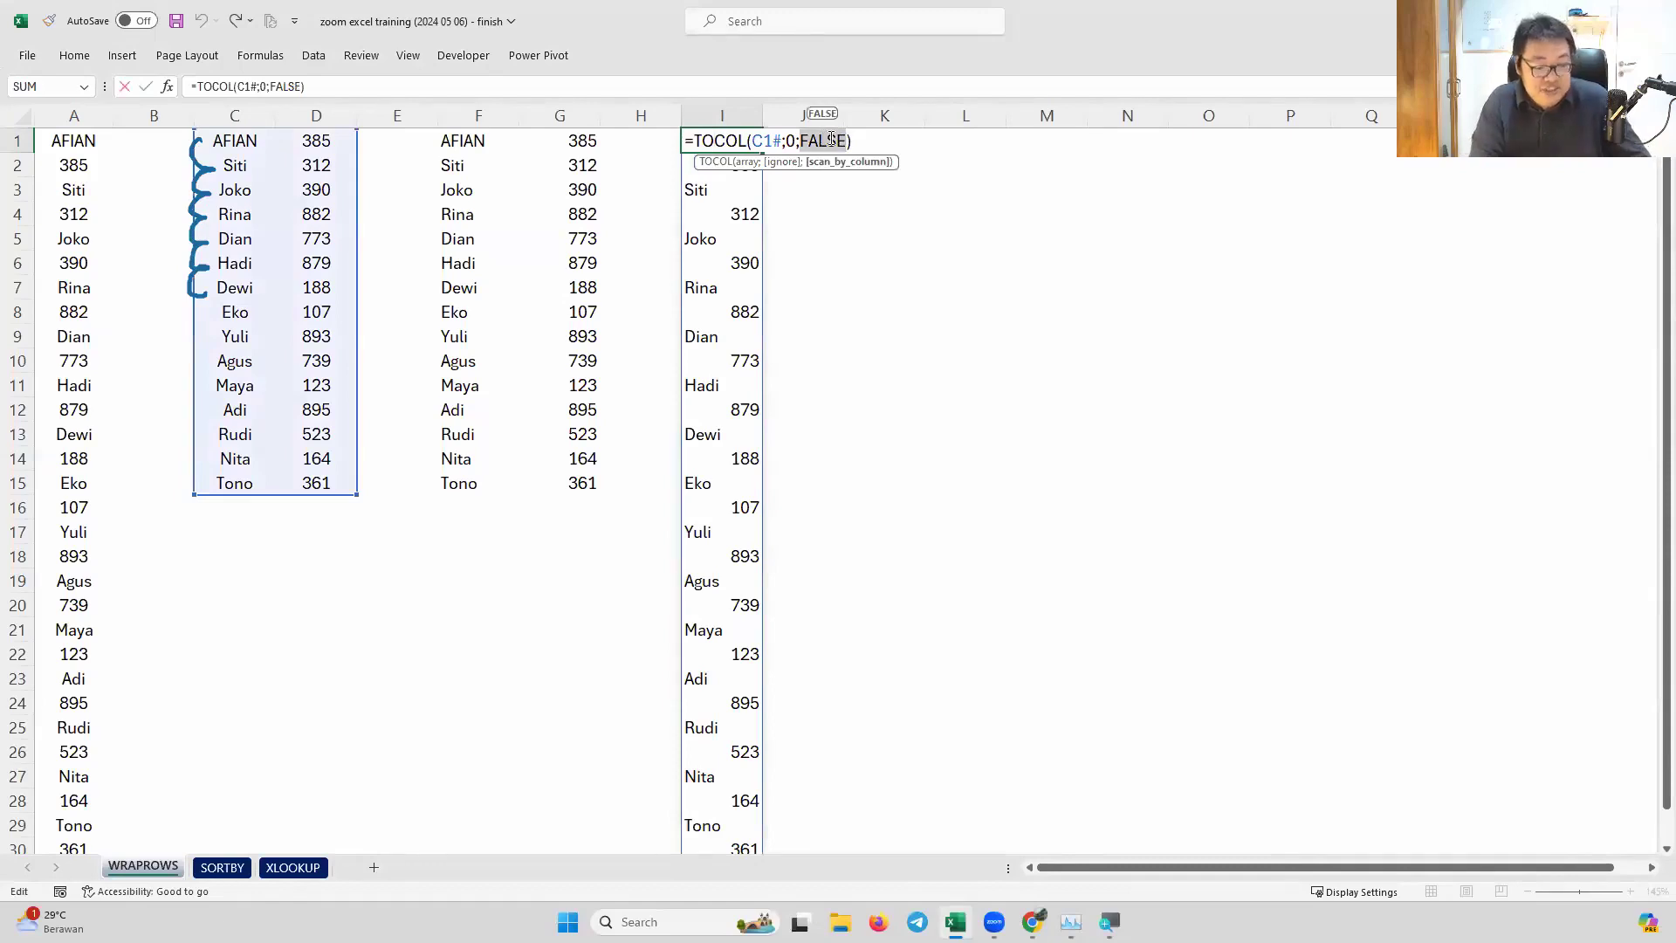
pyautogui.write('true')
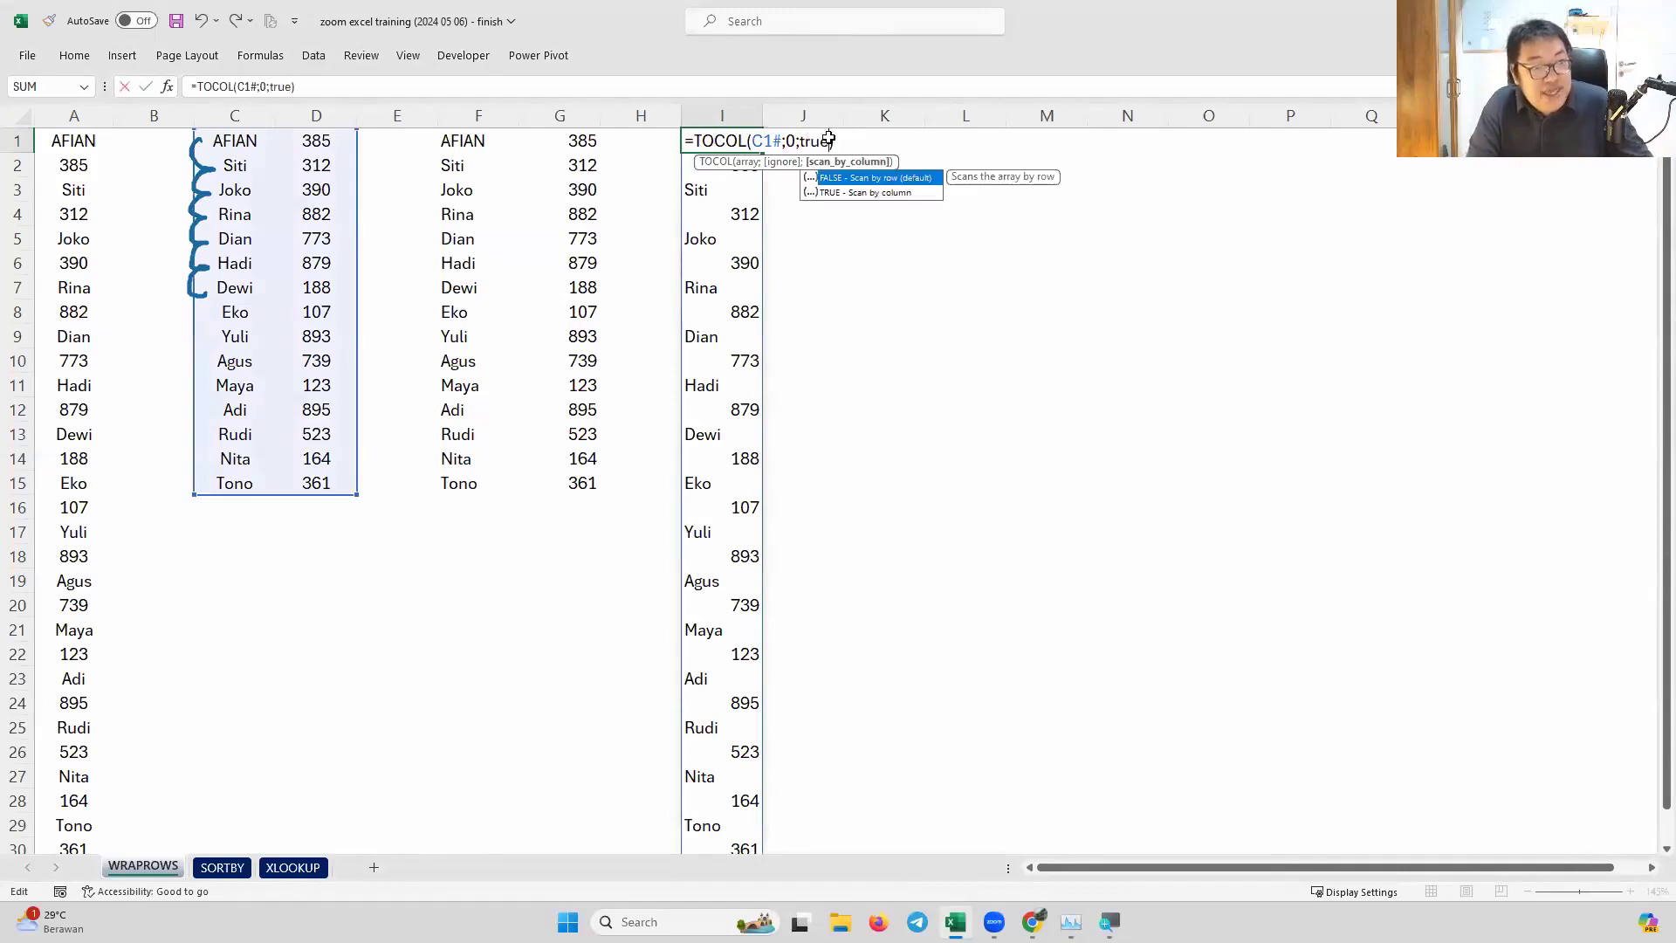
pyautogui.press('Return')
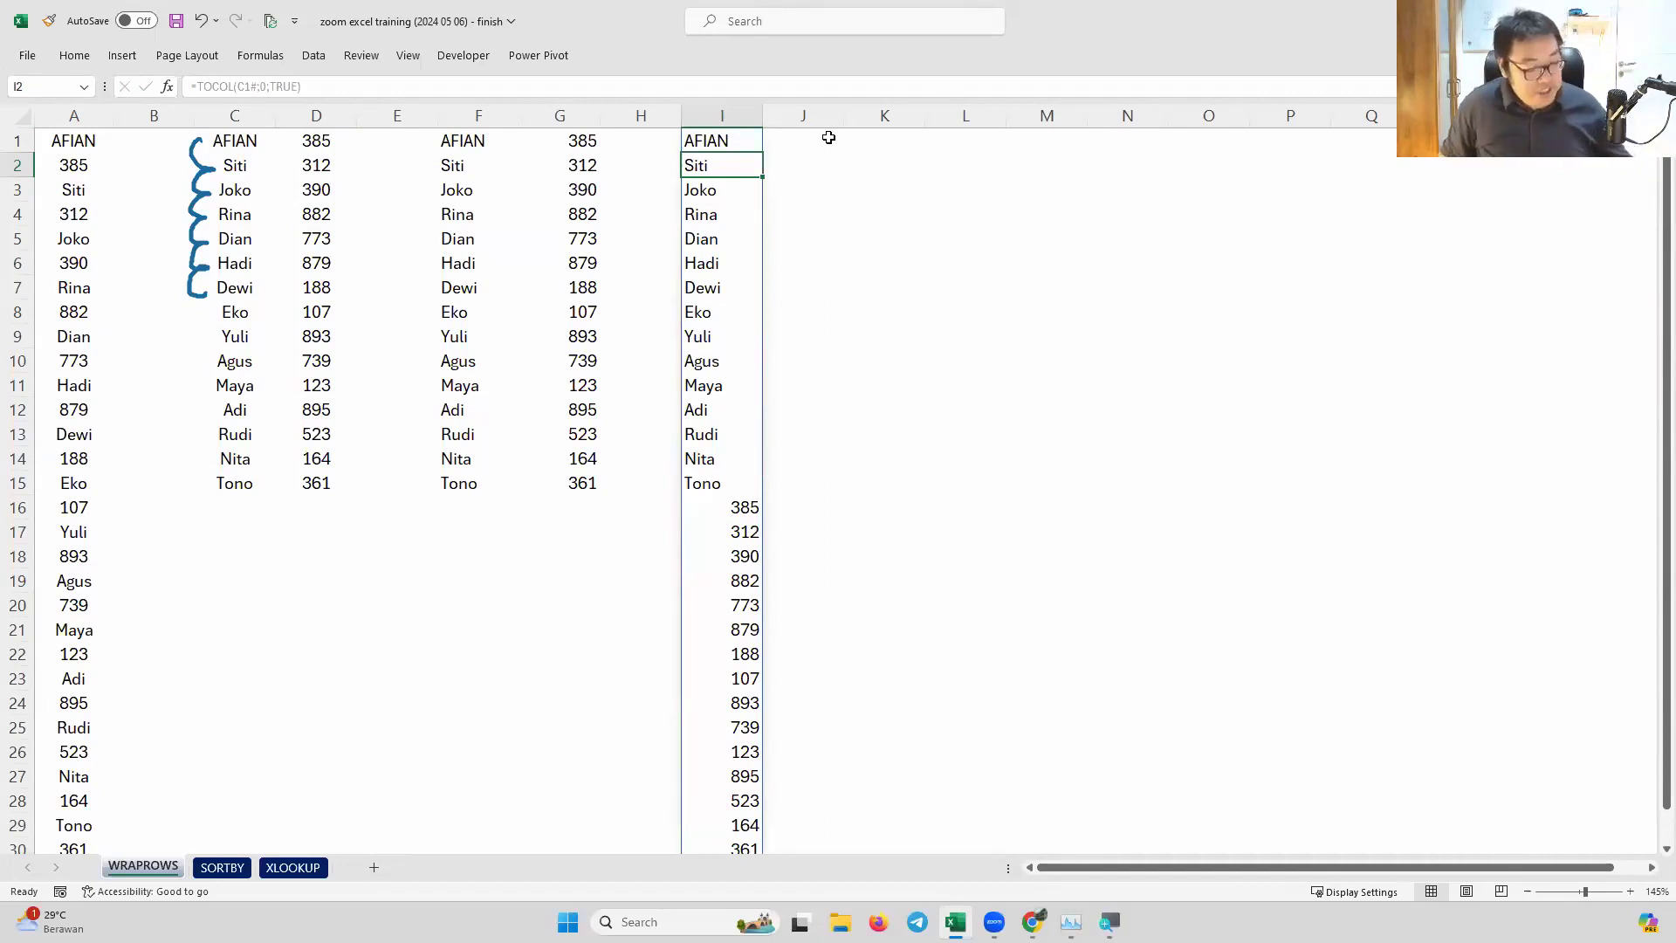
pyautogui.press('Escape')
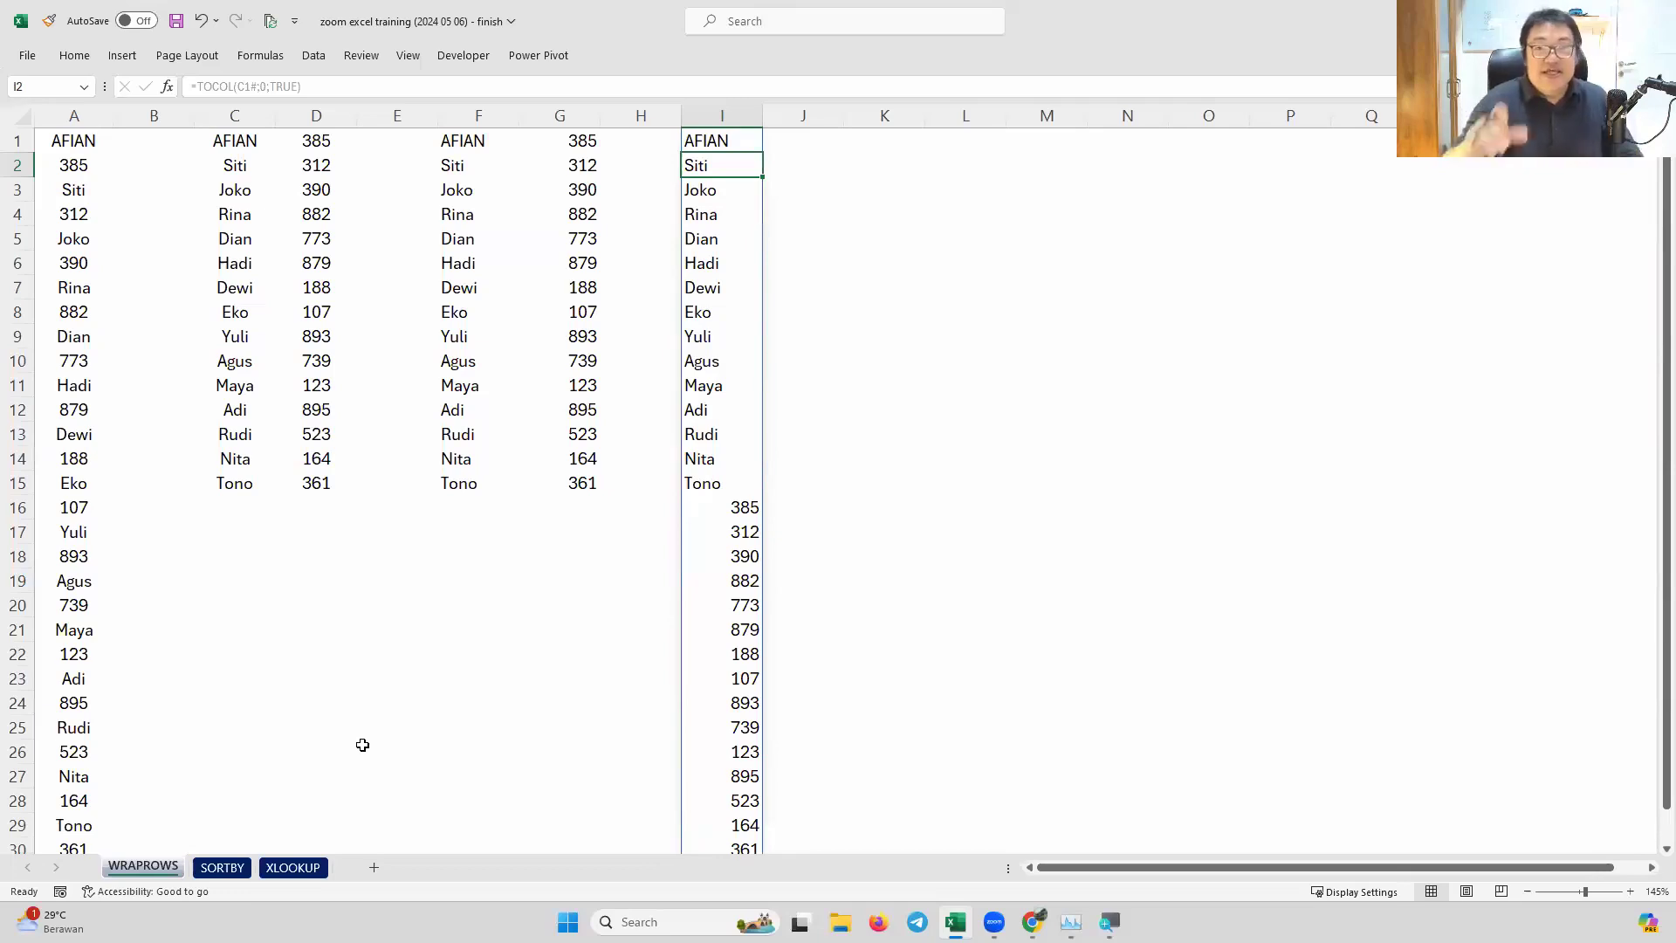
# Open the SORTBY sheet and enlarge the view of its name list and coloured columns
pyautogui.click(222, 867)
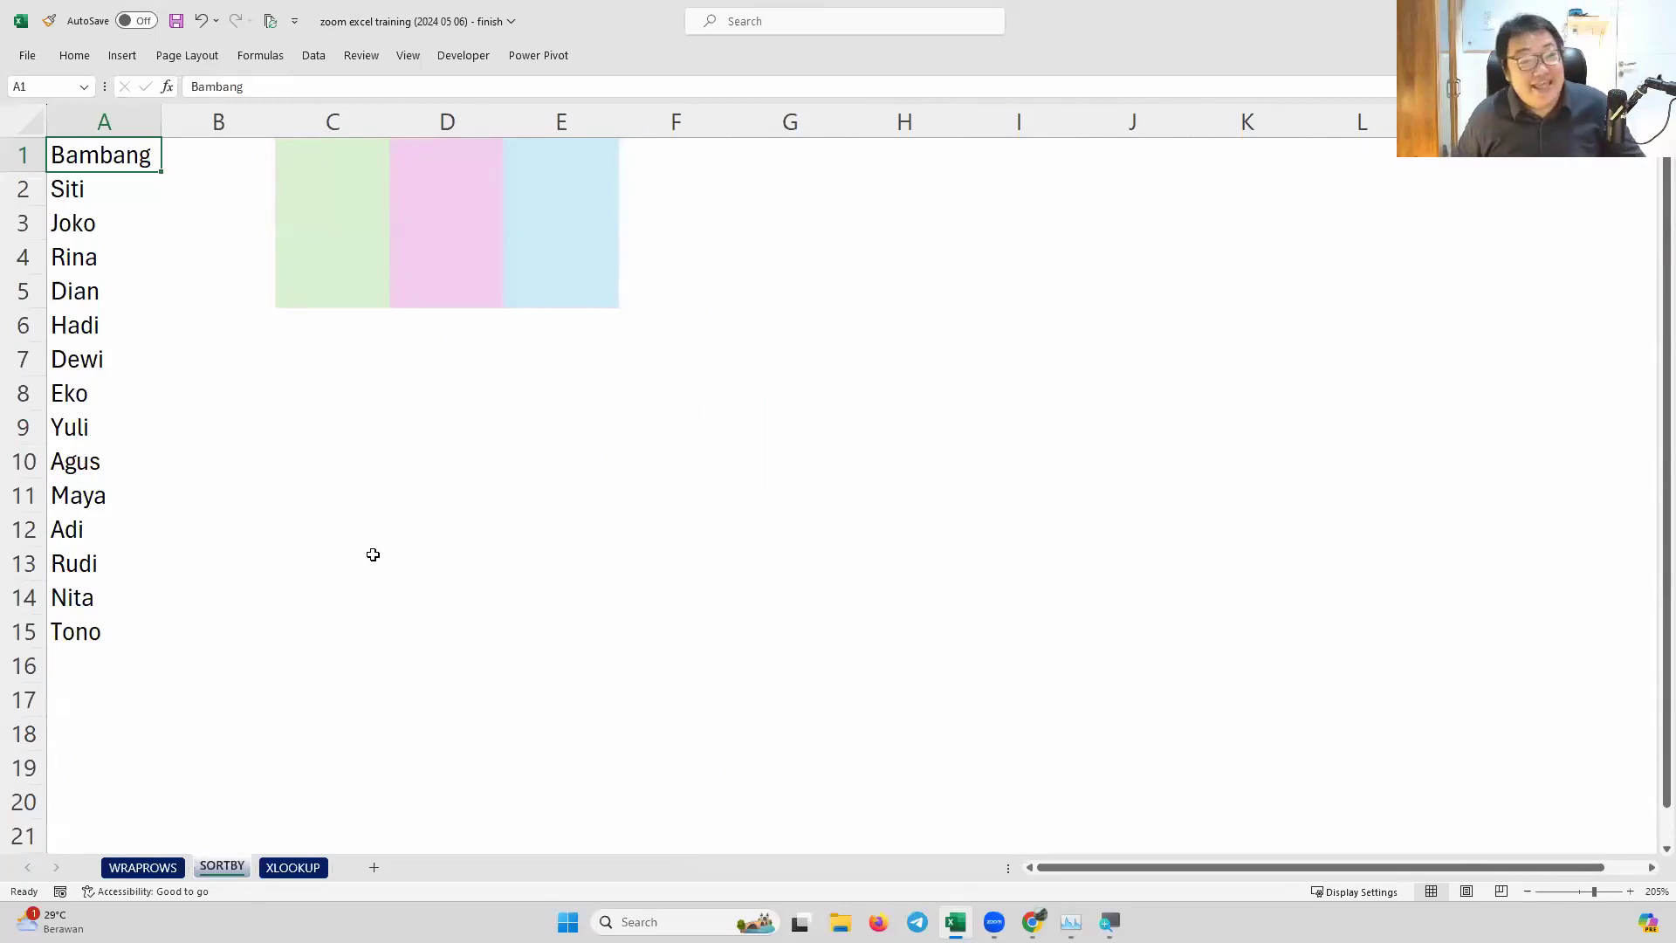
pyautogui.scroll(1, 371, 550)
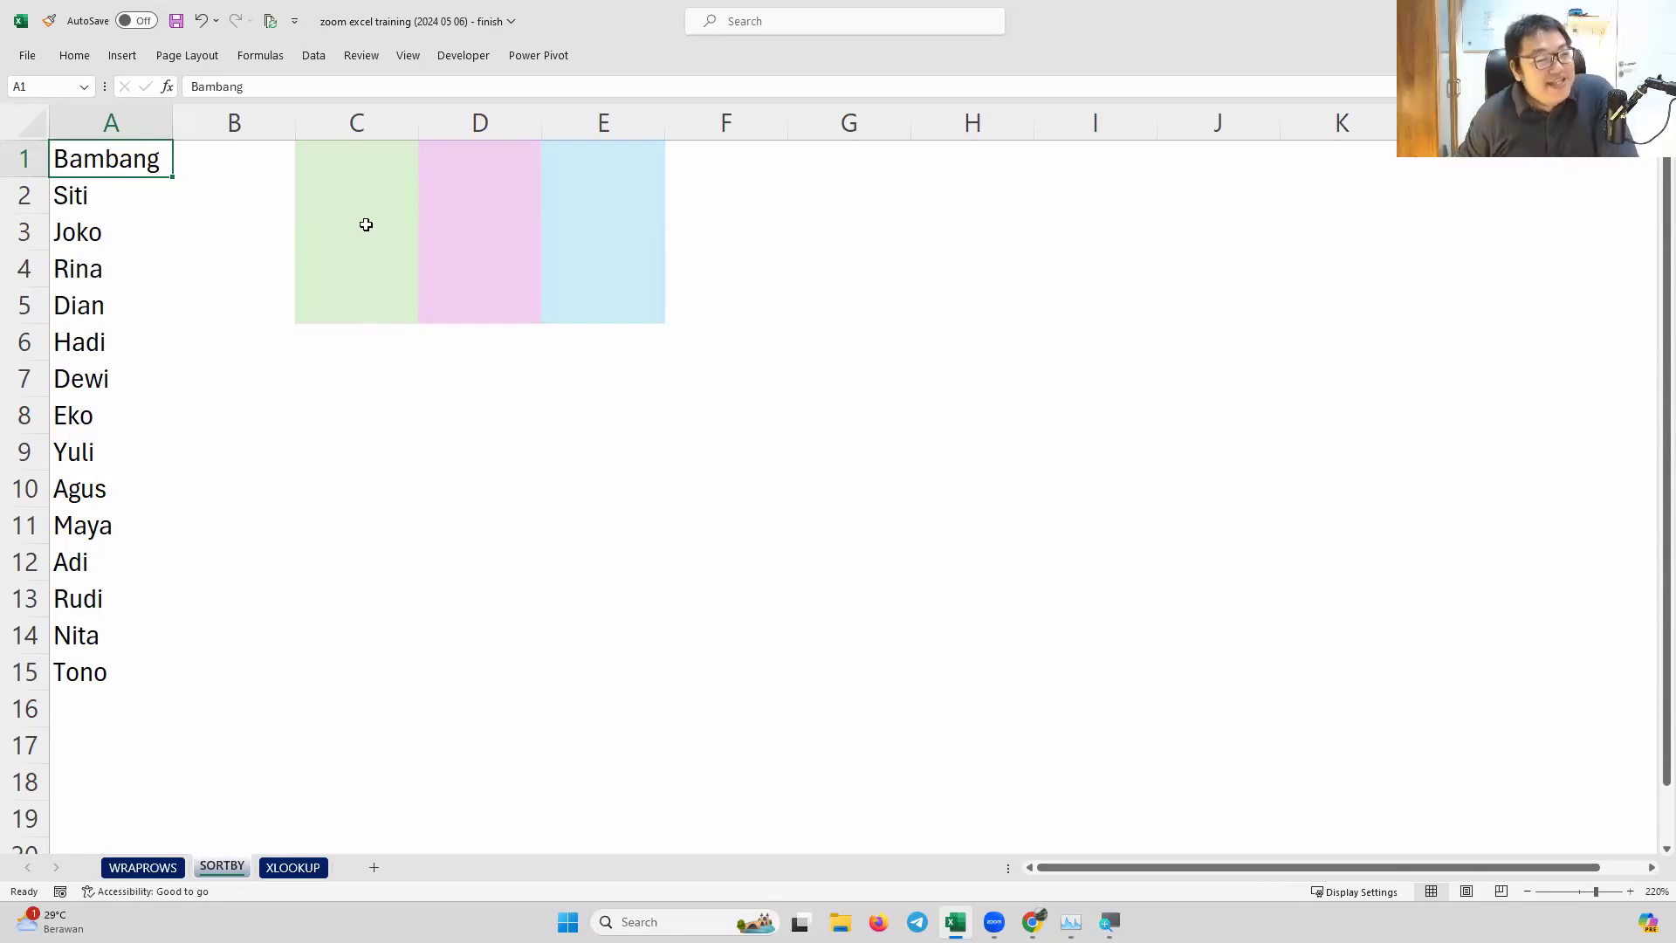
# Examine the name list in column A and the empty coloured columns C to E beside it
pyautogui.click(131, 208)
pyautogui.click(131, 301)
pyautogui.click(319, 197)
pyautogui.click(516, 228)
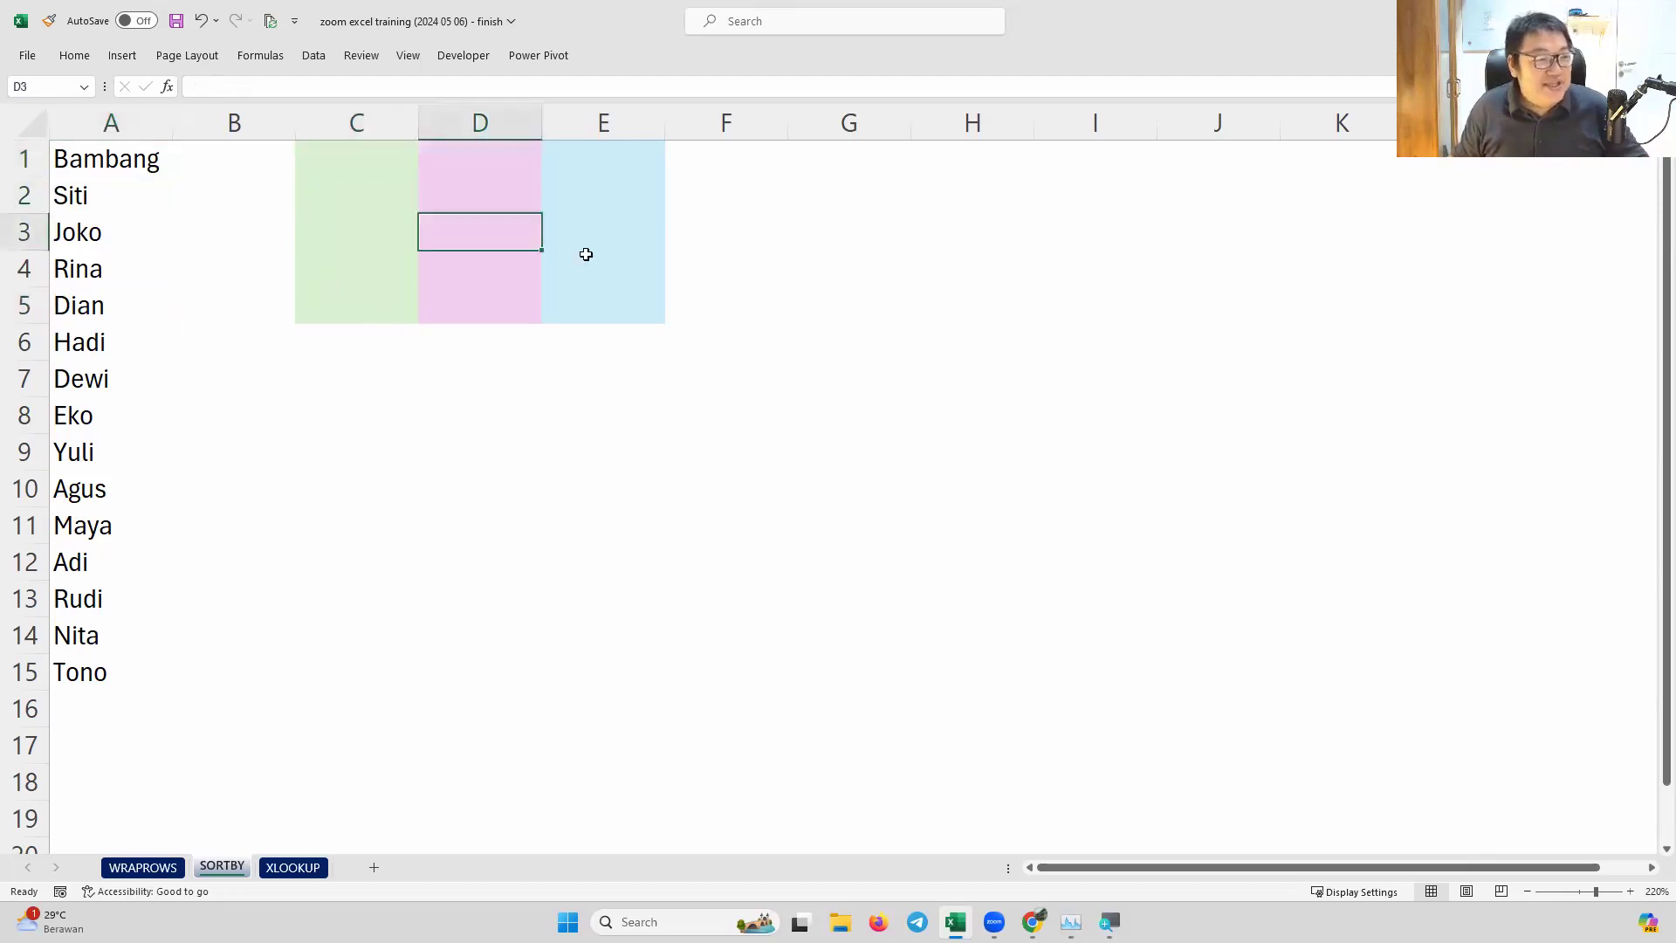
pyautogui.click(584, 262)
pyautogui.click(103, 343)
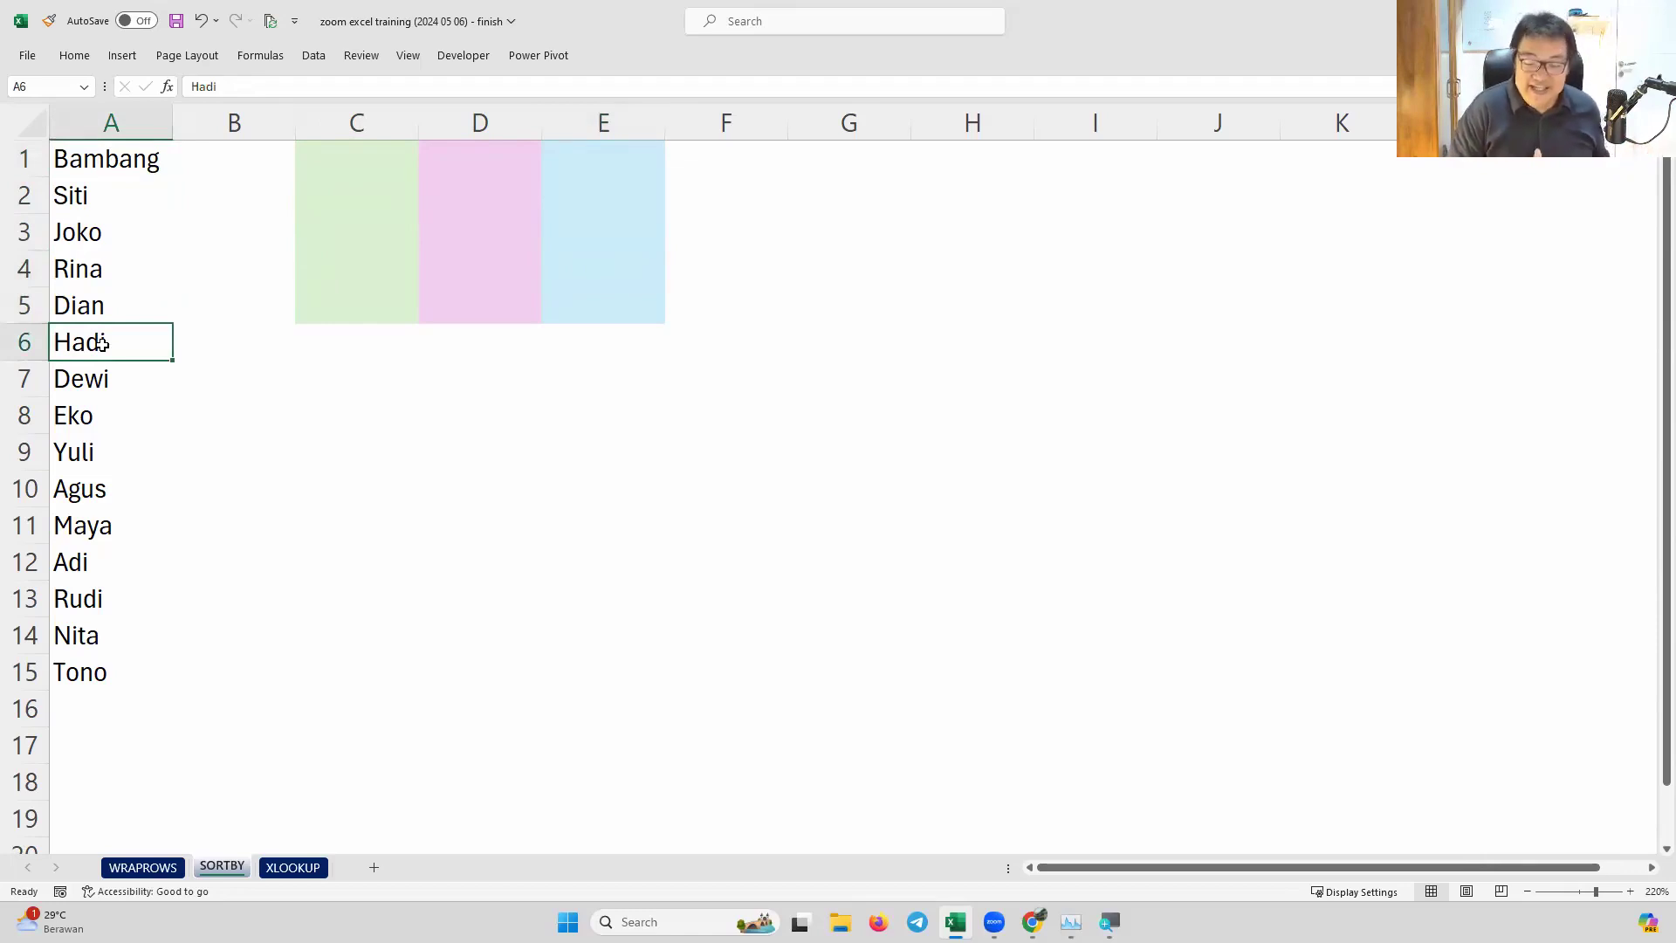
pyautogui.press('Up')
pyautogui.press('Up')
pyautogui.press('Up')
pyautogui.press('Up')
pyautogui.press('Up')
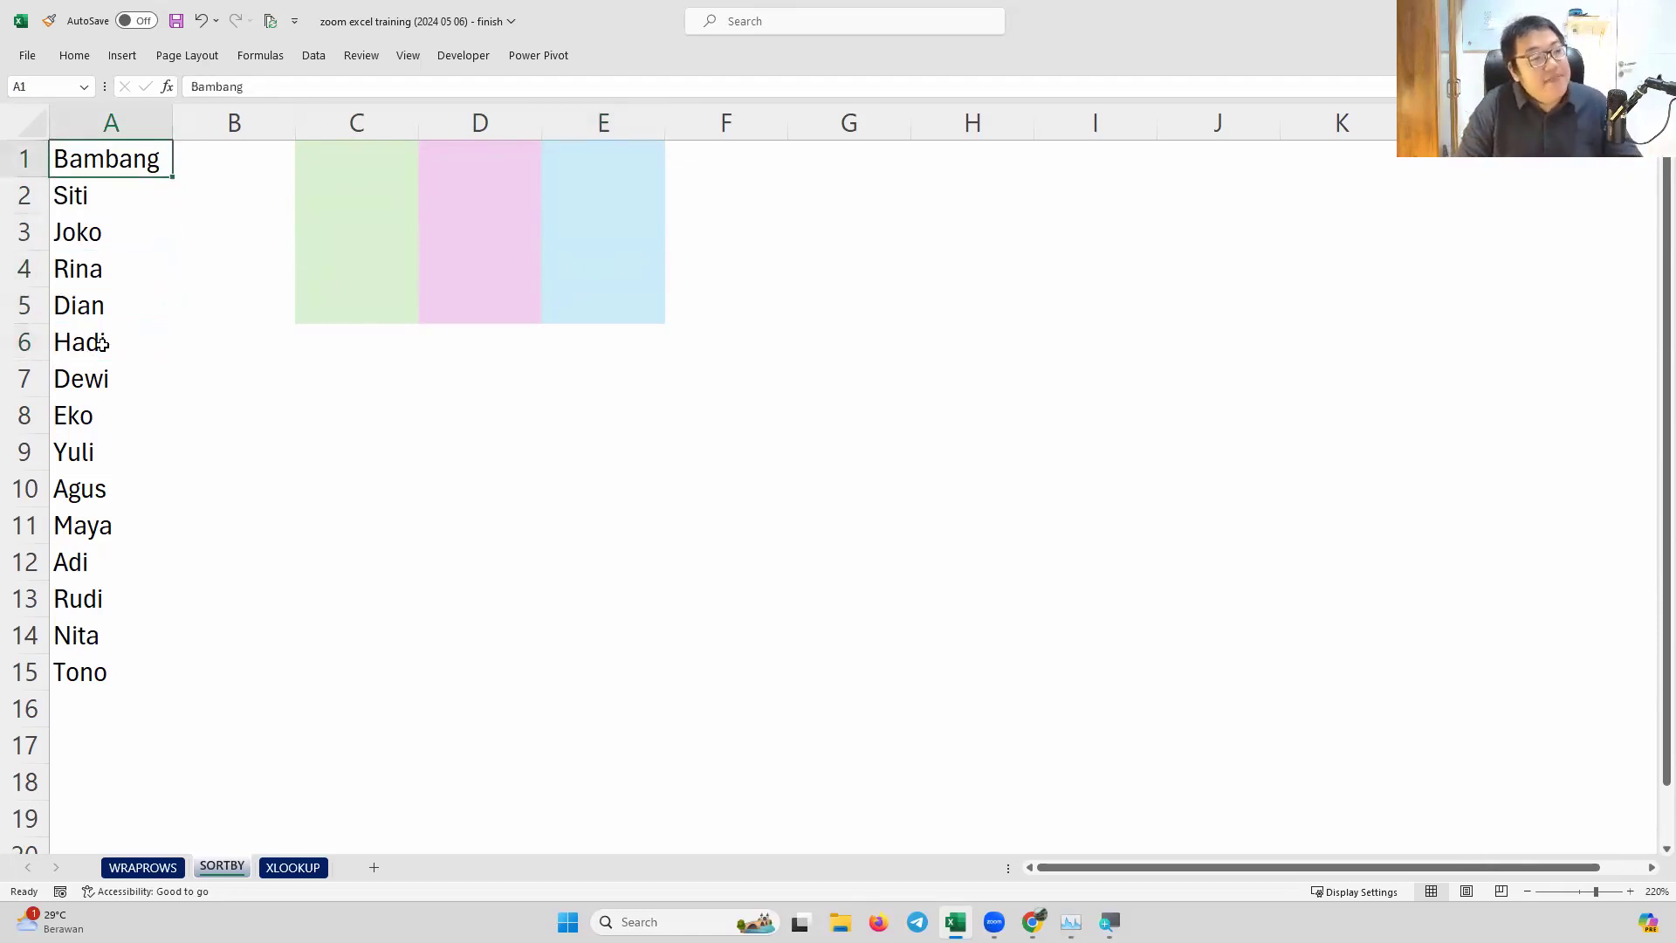
pyautogui.press('Right')
pyautogui.press('Right')
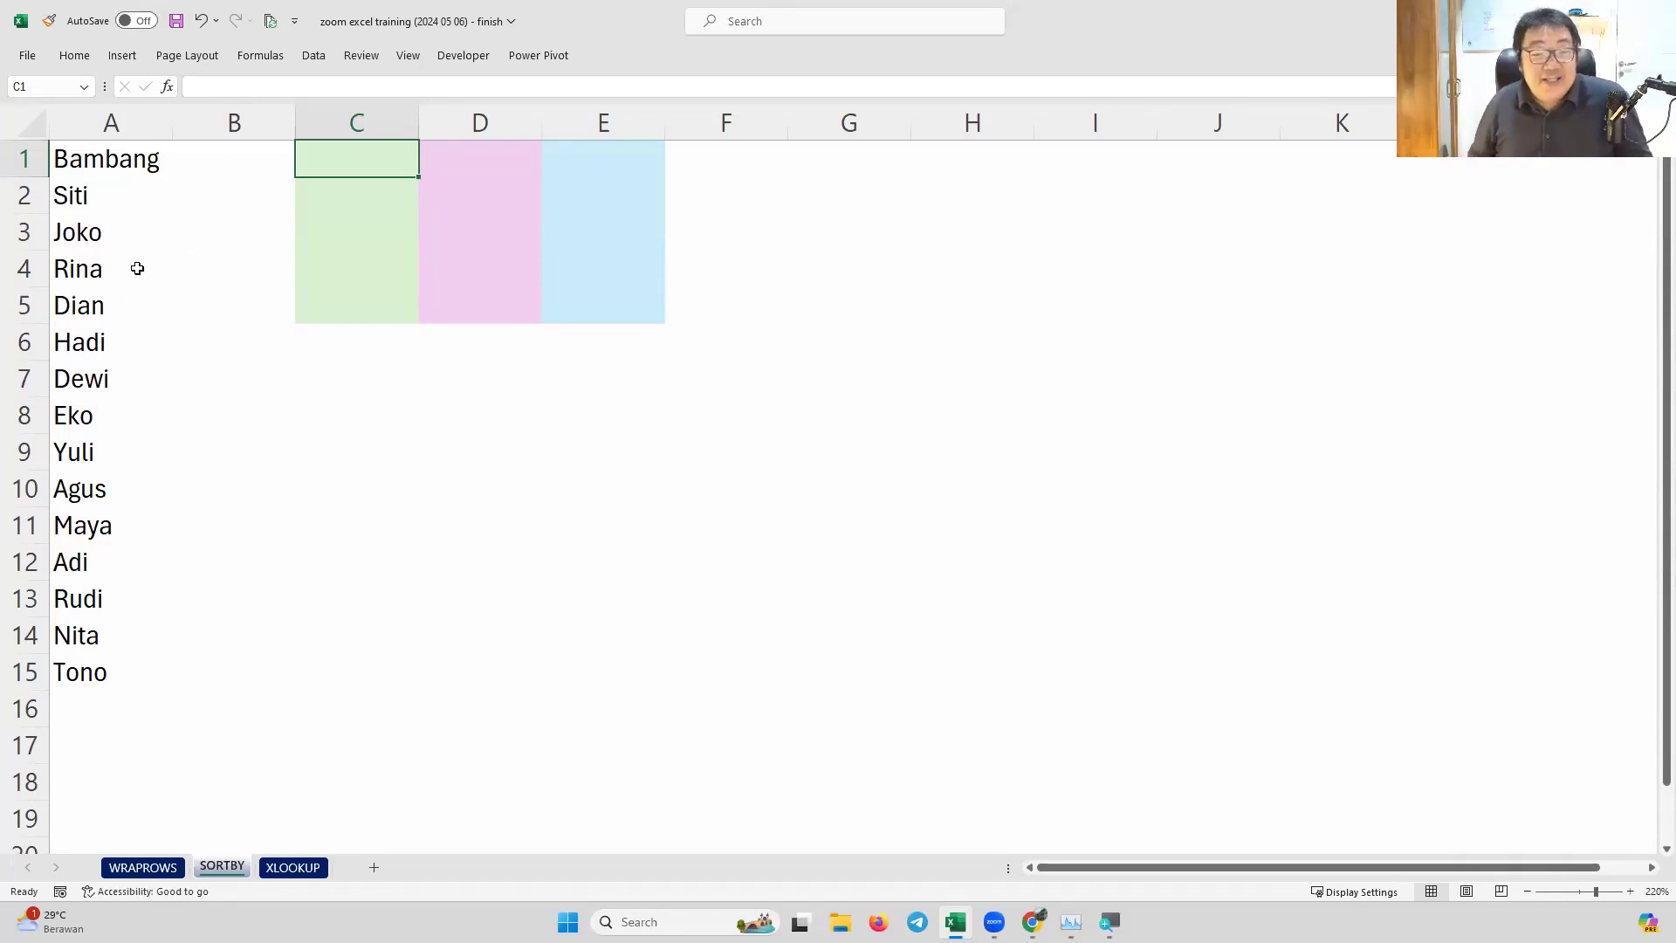
# Enter =RAND() in G1 and fill it down to G15 alongside the name list
pyautogui.click(858, 156)
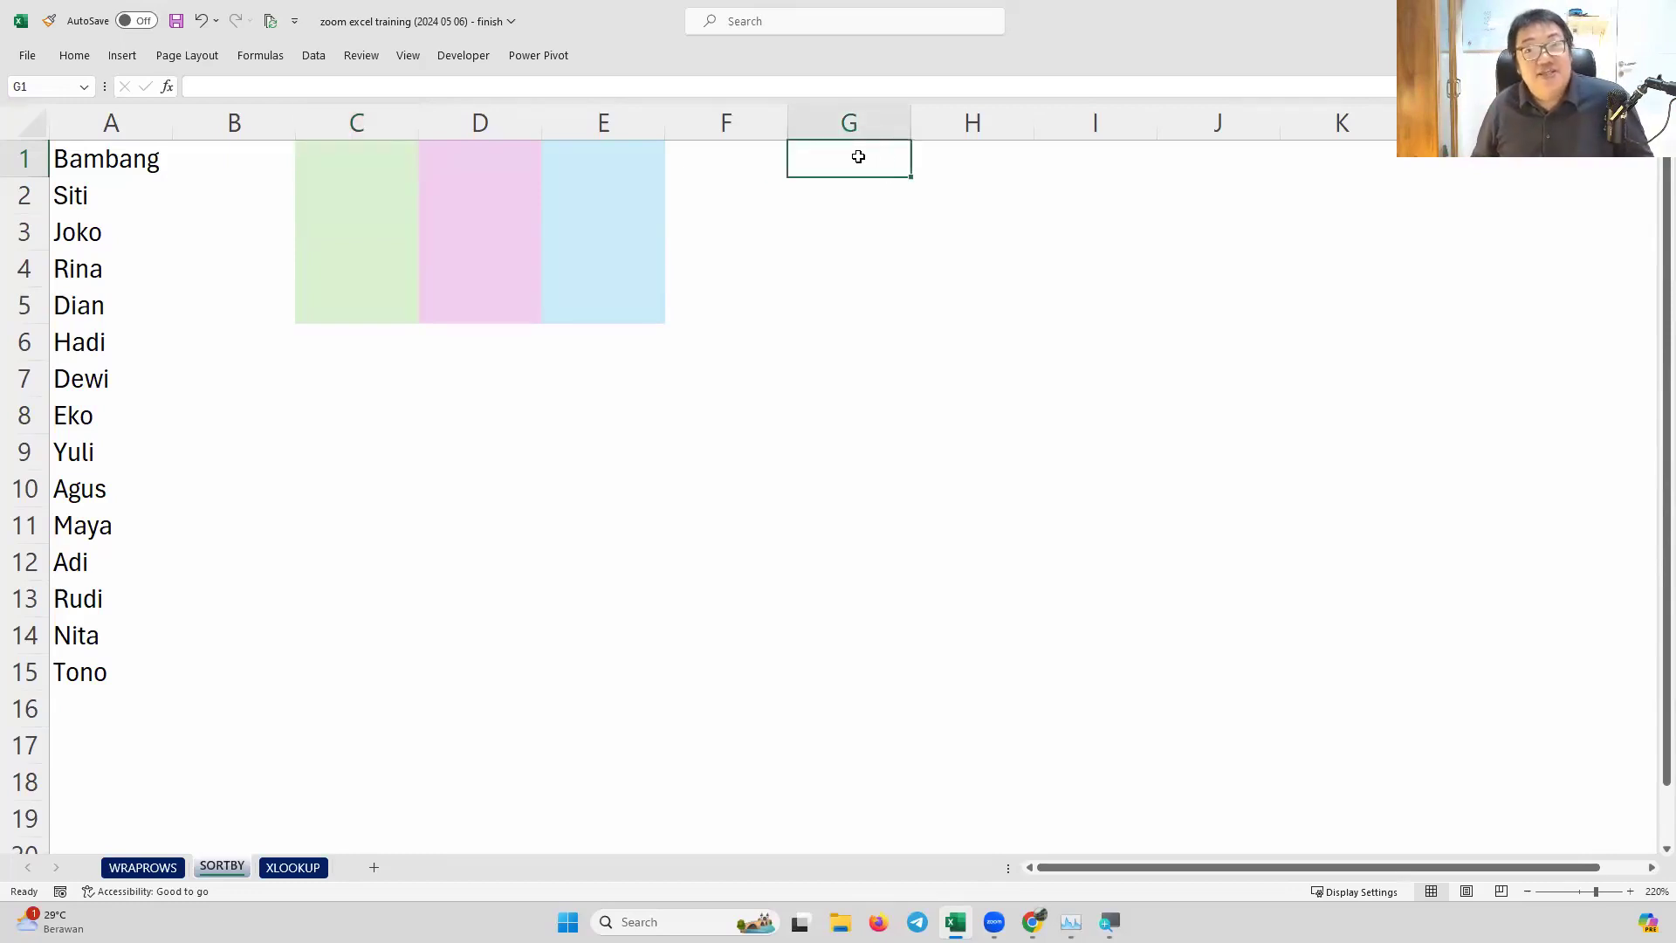
pyautogui.write('=rand')
pyautogui.press('Tab')
pyautogui.press('Left')
pyautogui.press('Left')
pyautogui.press('Left')
pyautogui.press('Left')
pyautogui.press('Left')
pyautogui.press('Left')
pyautogui.press('BackSpace')
pyautogui.press('BackSpace')
pyautogui.write(')')
pyautogui.press('Return')
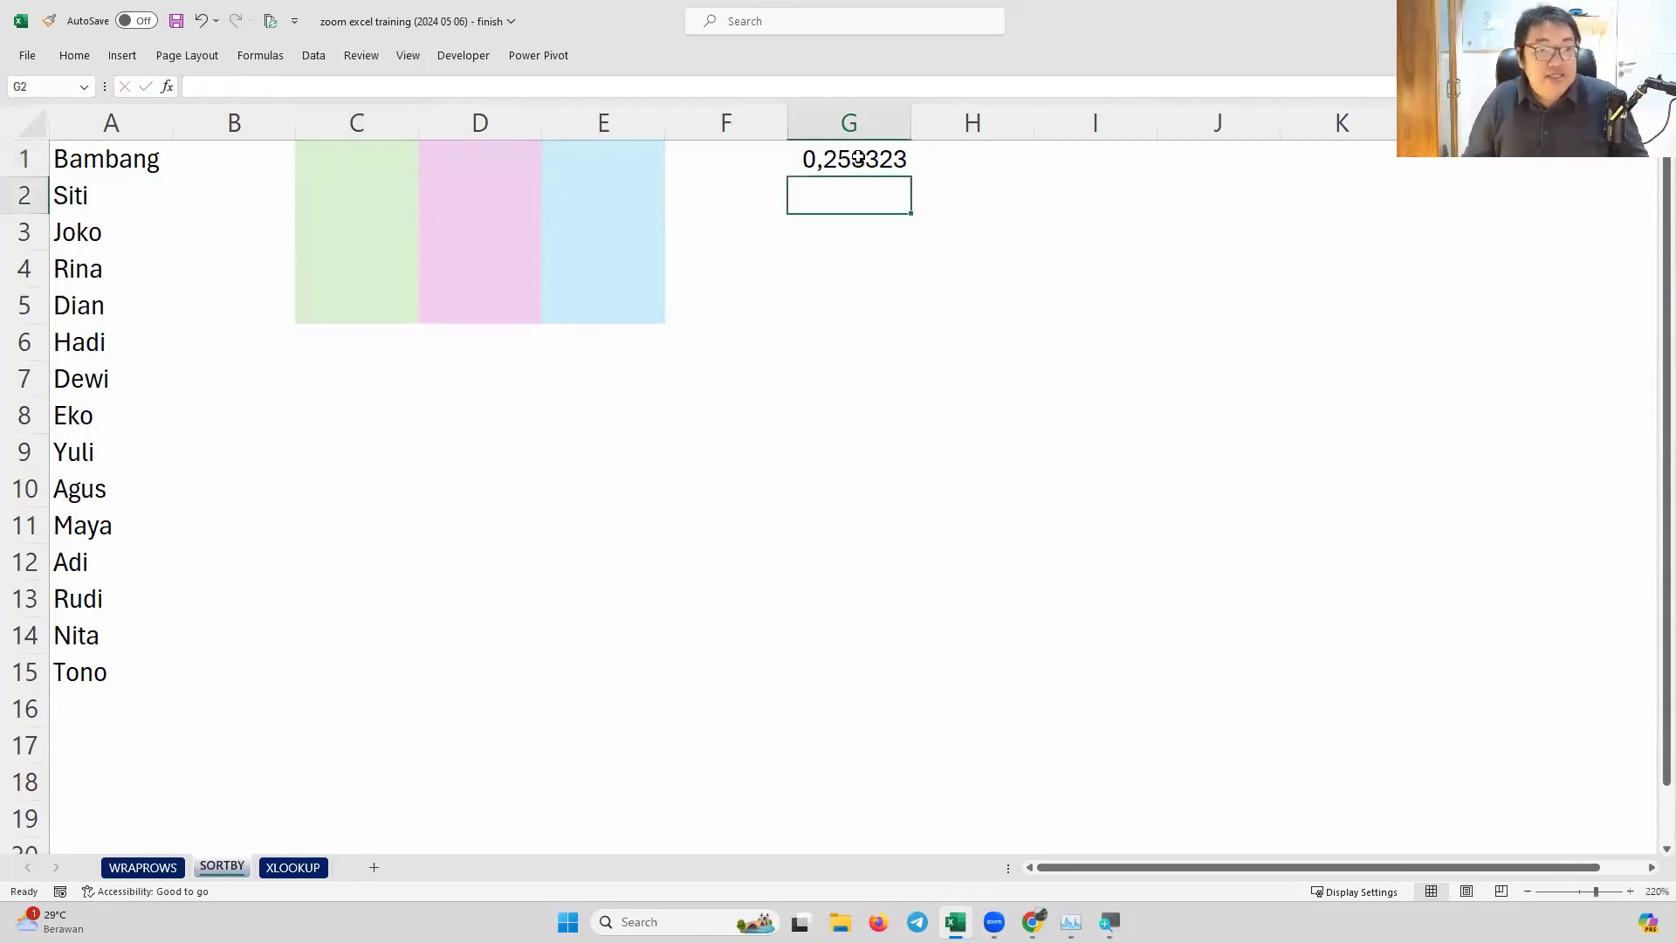
pyautogui.click(858, 158)
pyautogui.moveTo(911, 177); pyautogui.dragTo(873, 703)
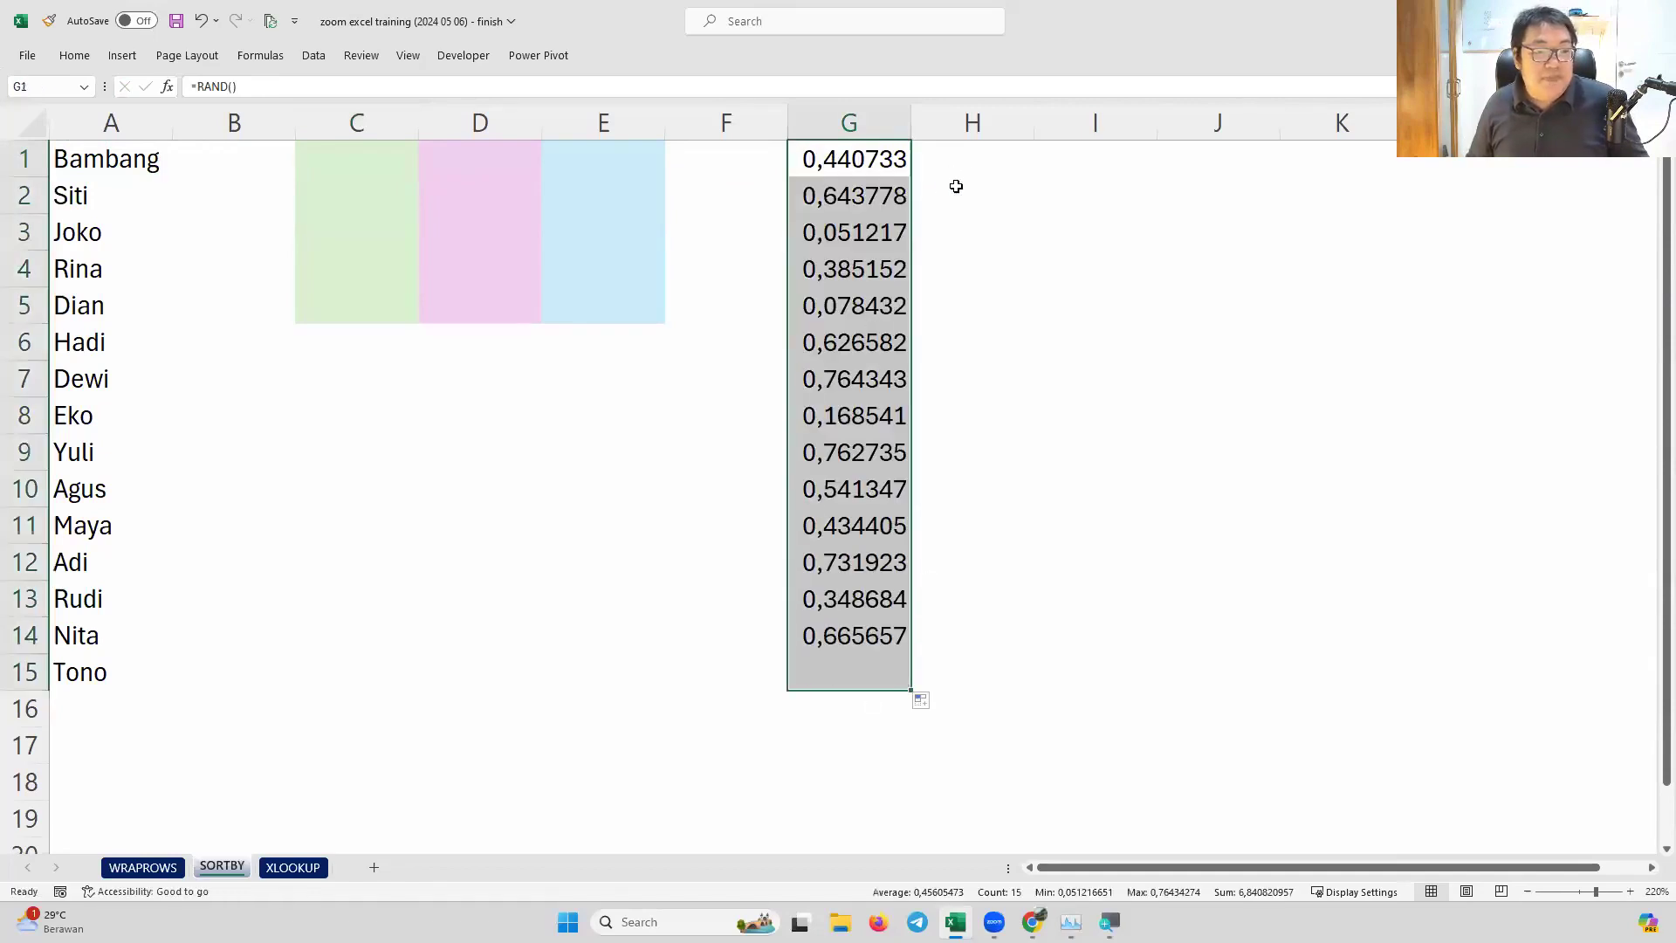
# Enter =RANDBETWEEN(1;15) in H1 and fill it down to H15
pyautogui.click(980, 161)
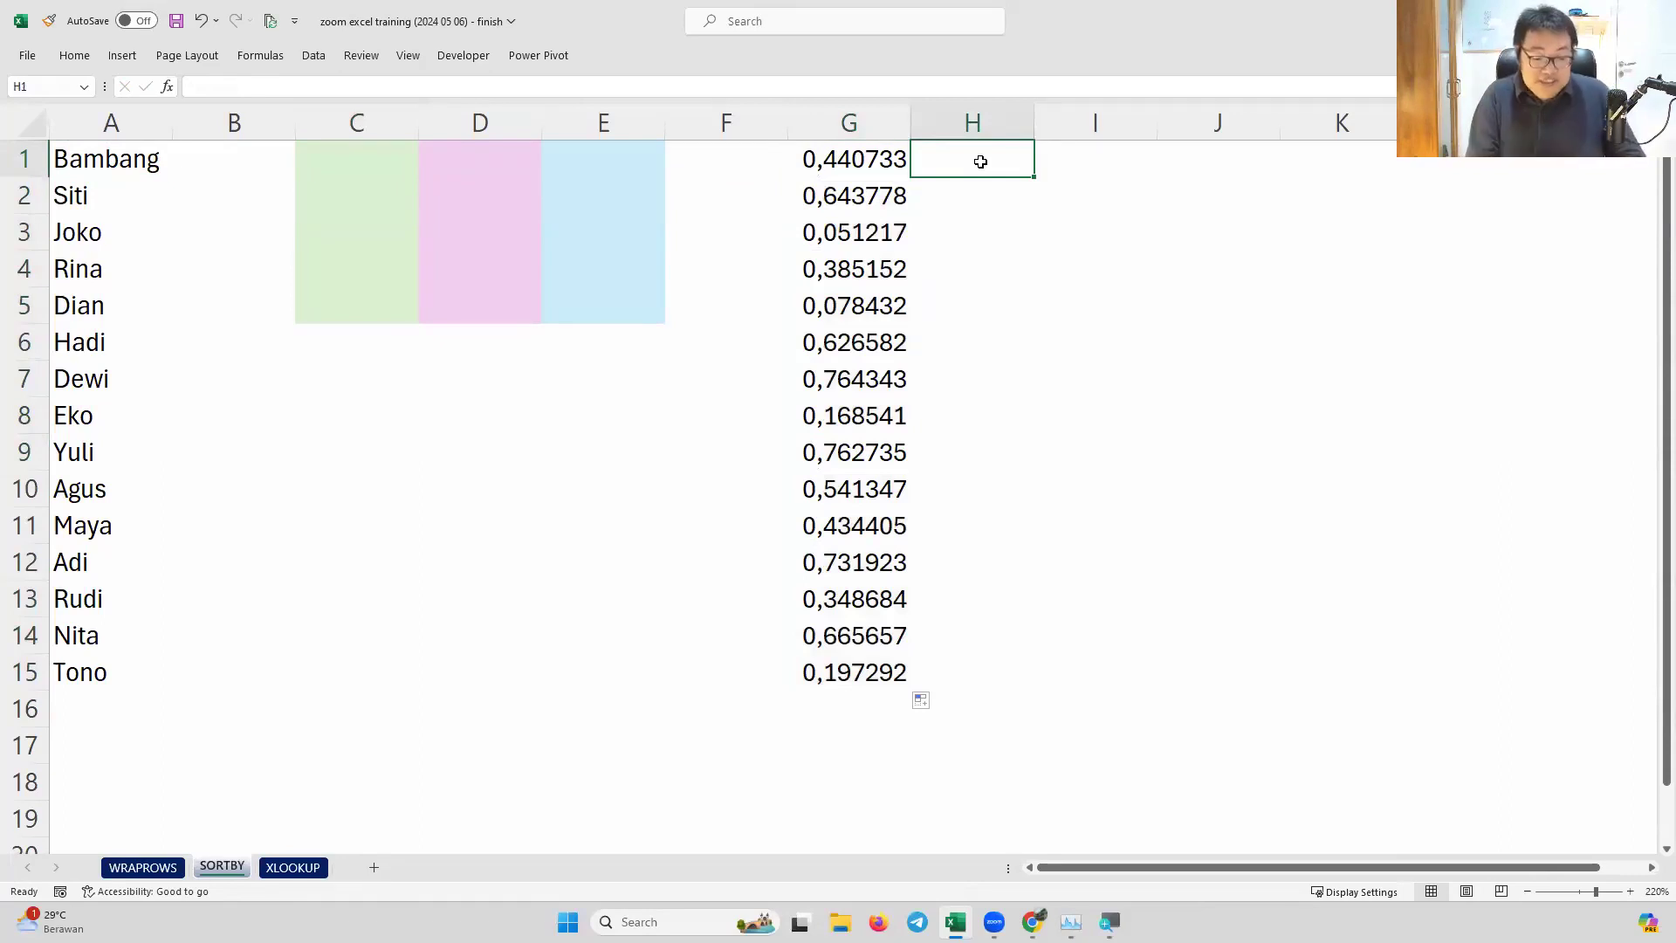
pyautogui.write('=randb')
pyautogui.press('Tab')
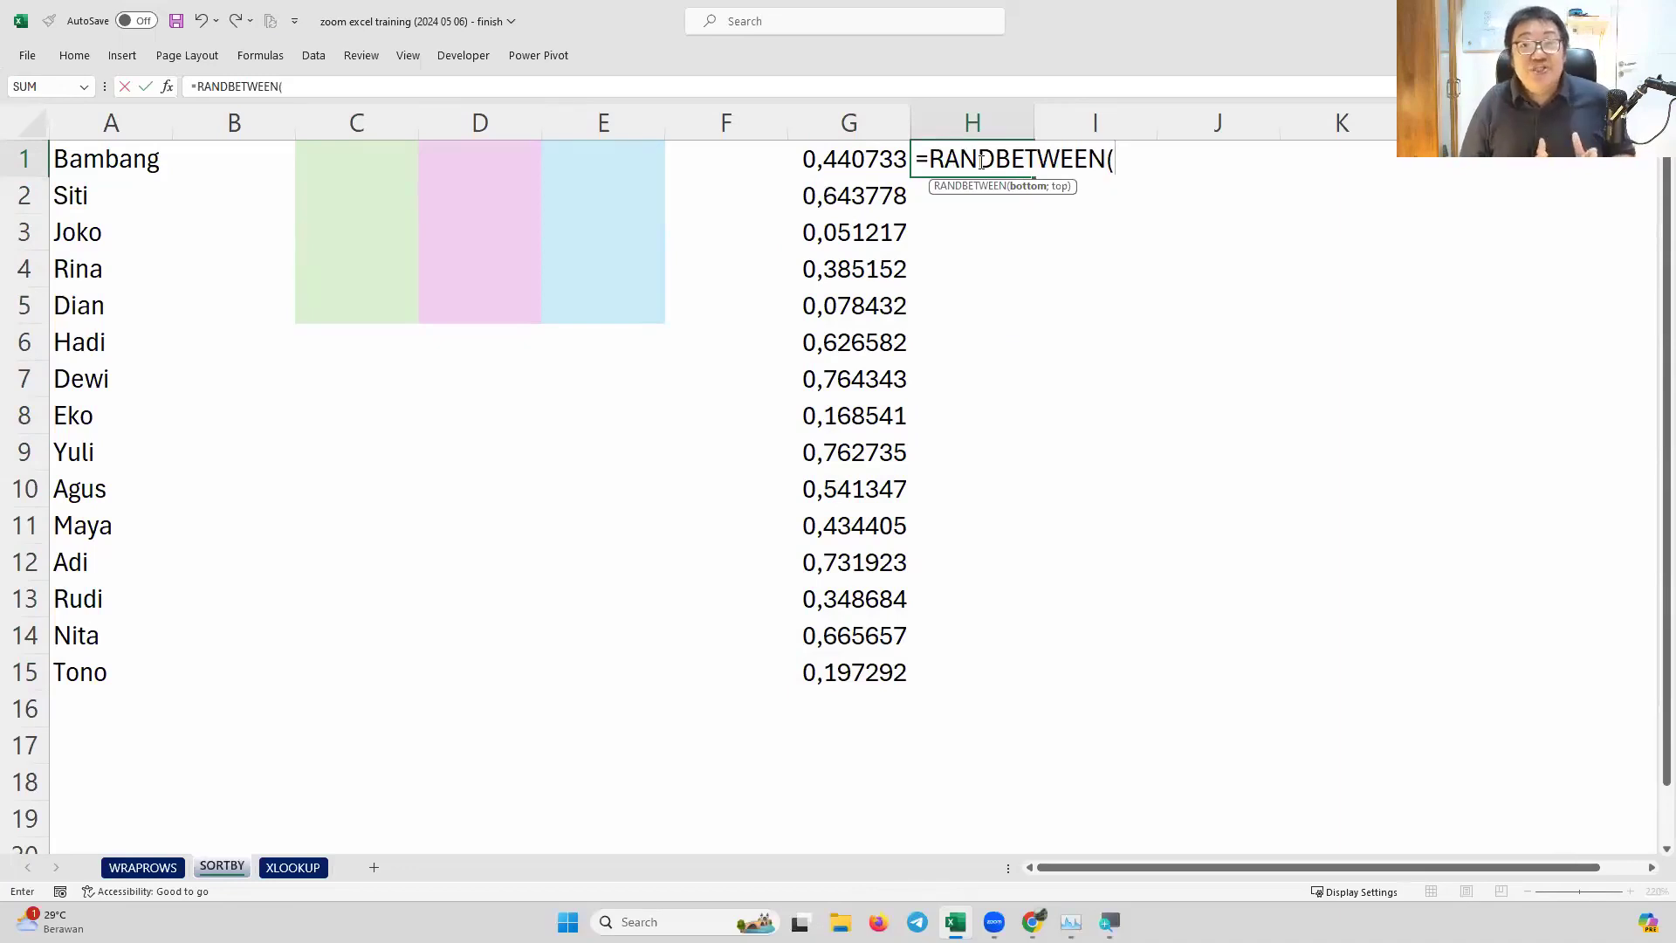
pyautogui.write('1;;')
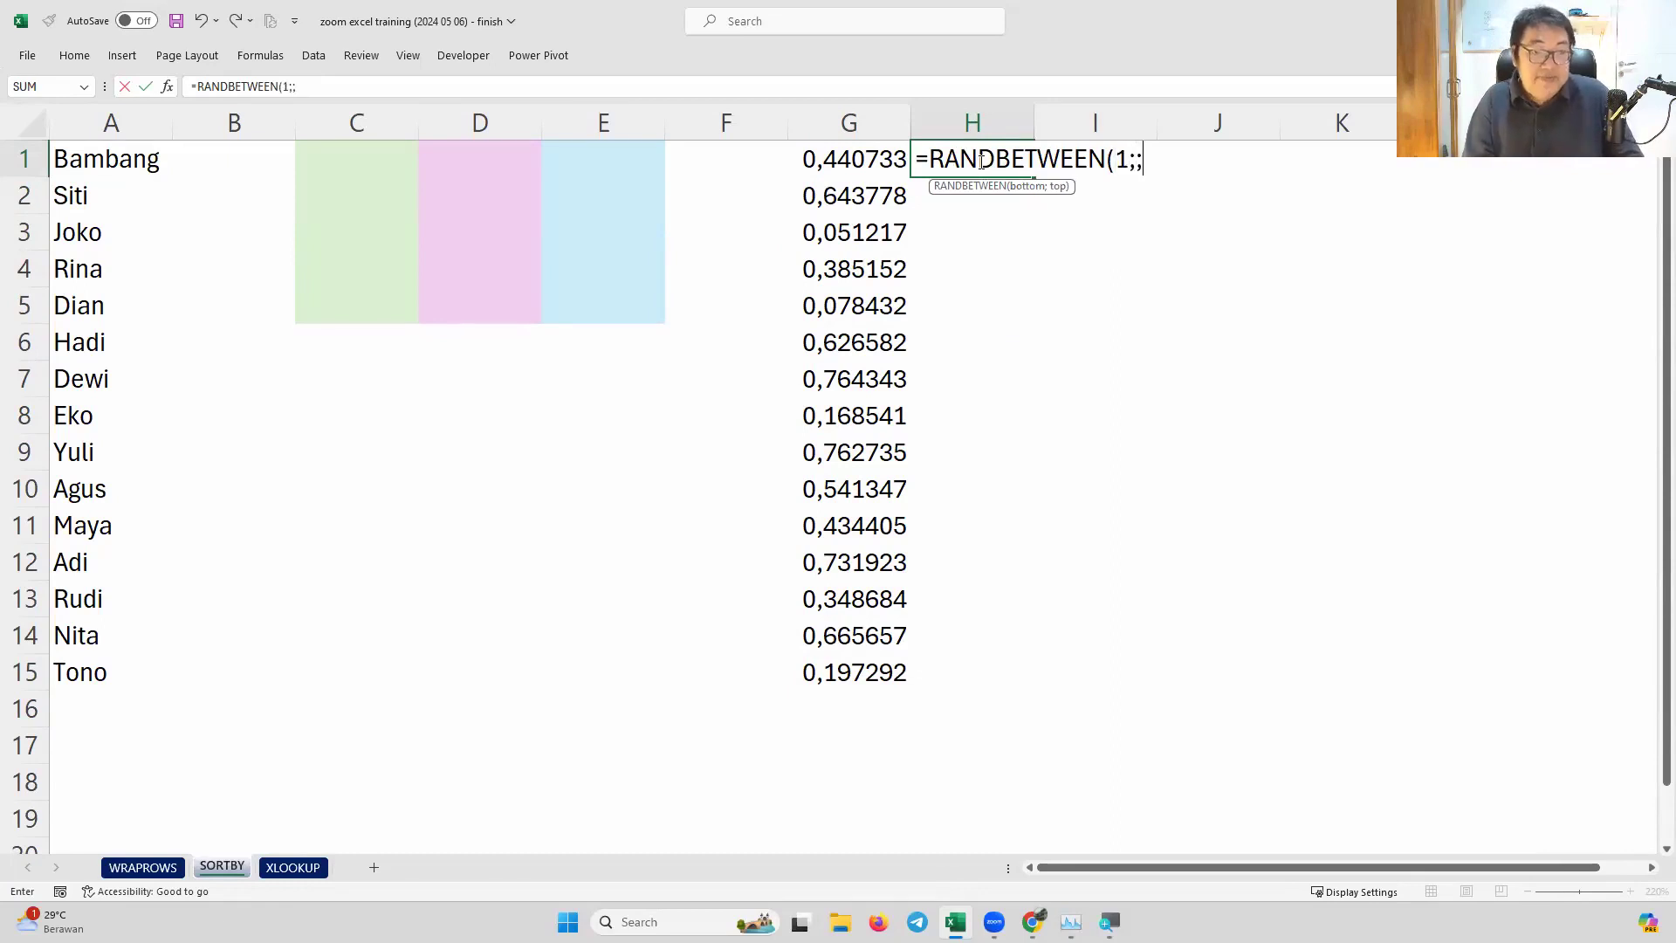
pyautogui.press('BackSpace')
pyautogui.write('15)')
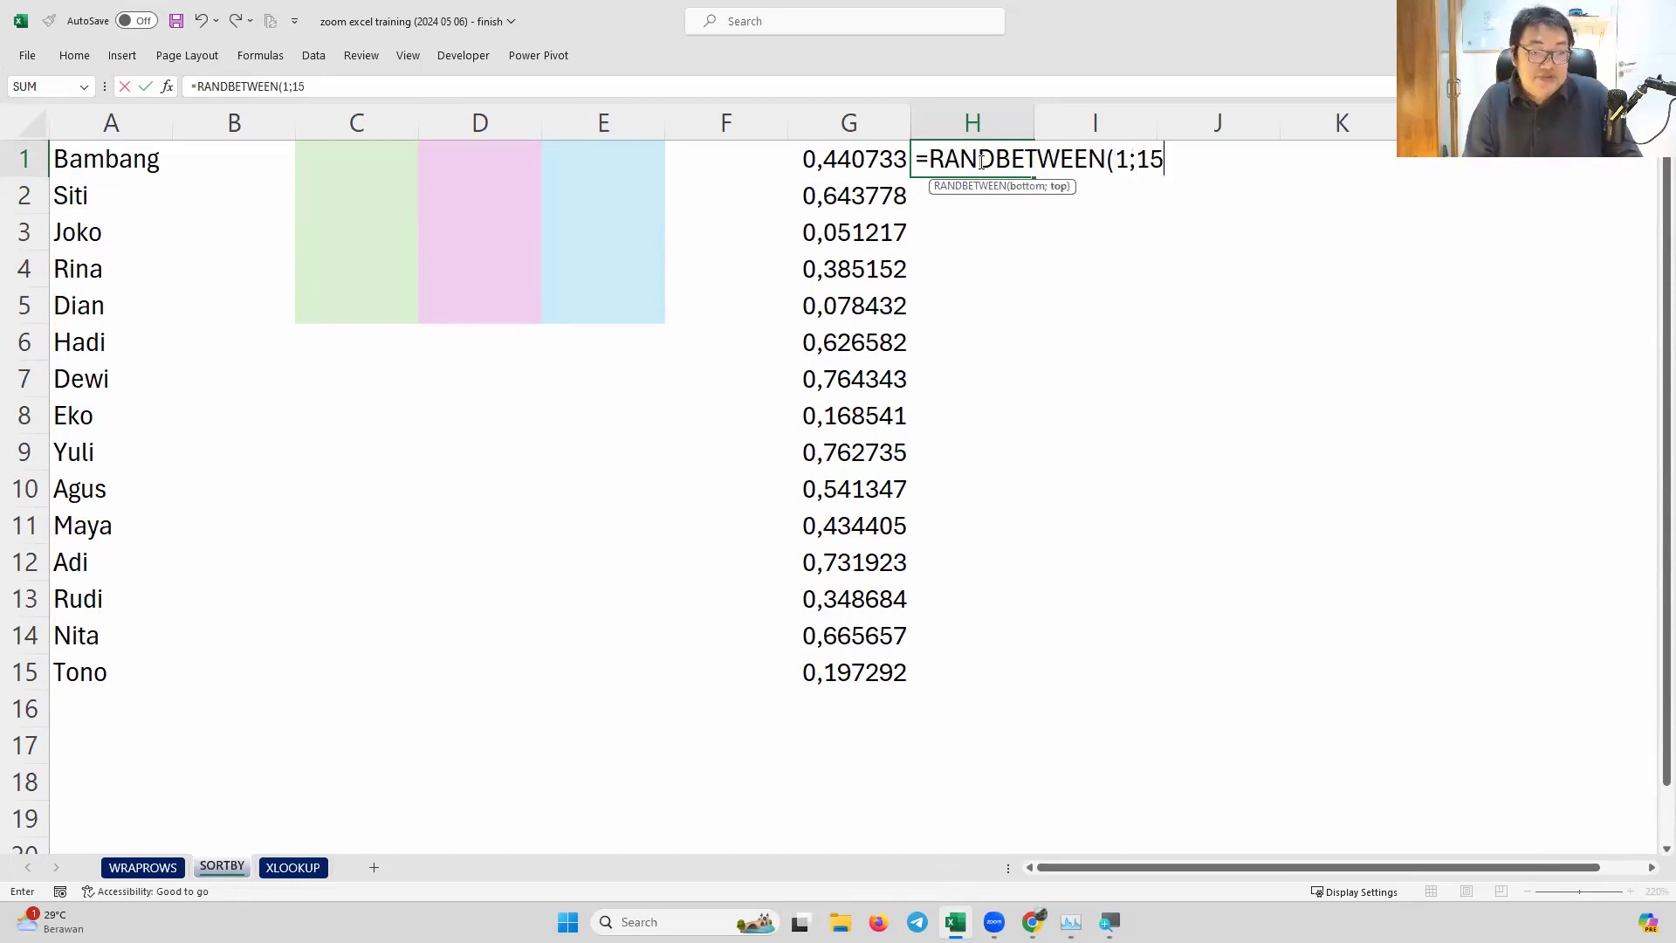
pyautogui.press('Return')
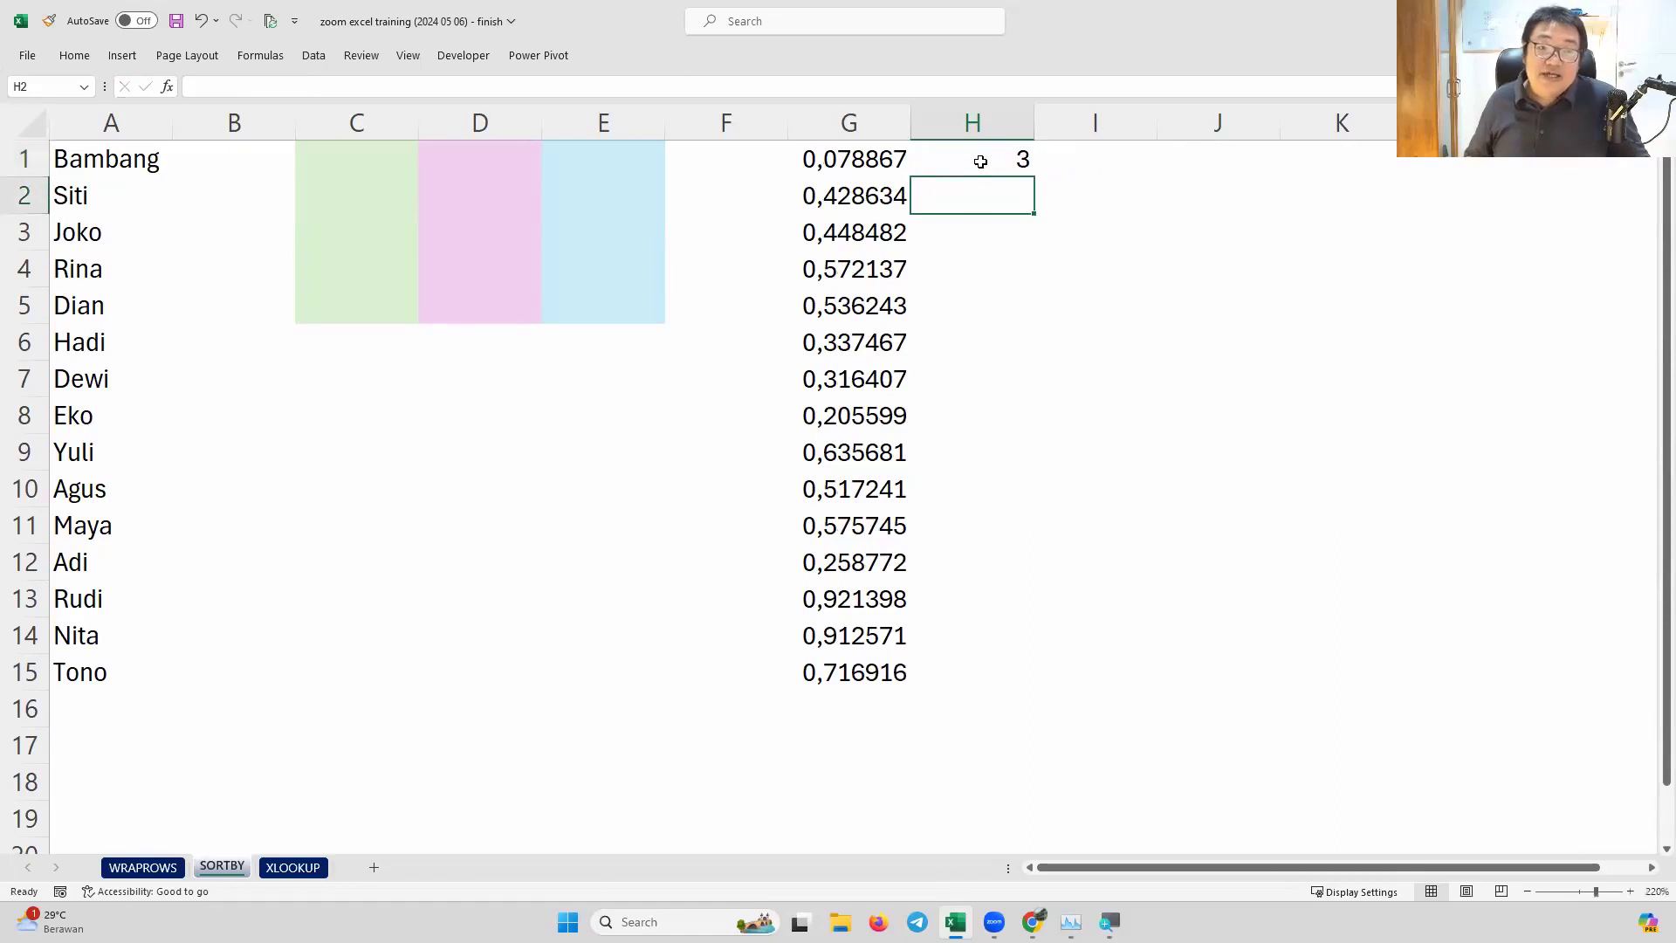
pyautogui.click(981, 161)
pyautogui.moveTo(1034, 176); pyautogui.dragTo(1003, 695)
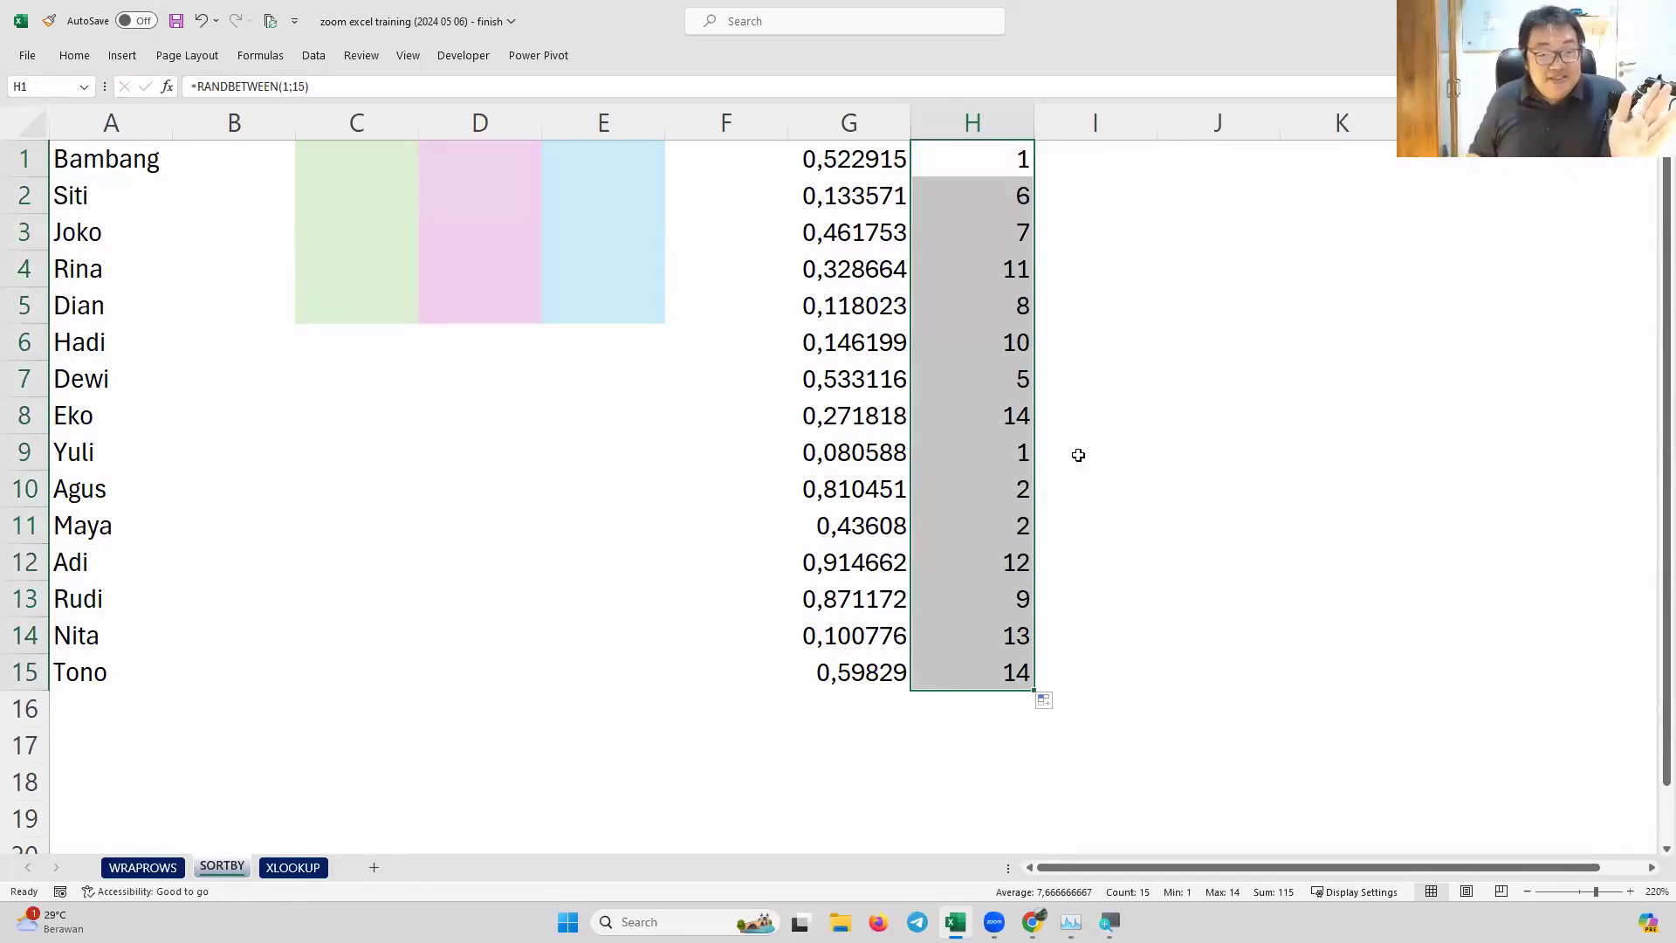
# Compare the RANDBETWEEN numbers in H10 and H11 for duplicates, and check the RAND decimals in G1:G15
pyautogui.click(984, 496)
pyautogui.click(985, 516)
pyautogui.click(997, 488)
pyautogui.click(998, 517)
pyautogui.click(834, 163)
pyautogui.moveTo(823, 321); pyautogui.dragTo(802, 667)
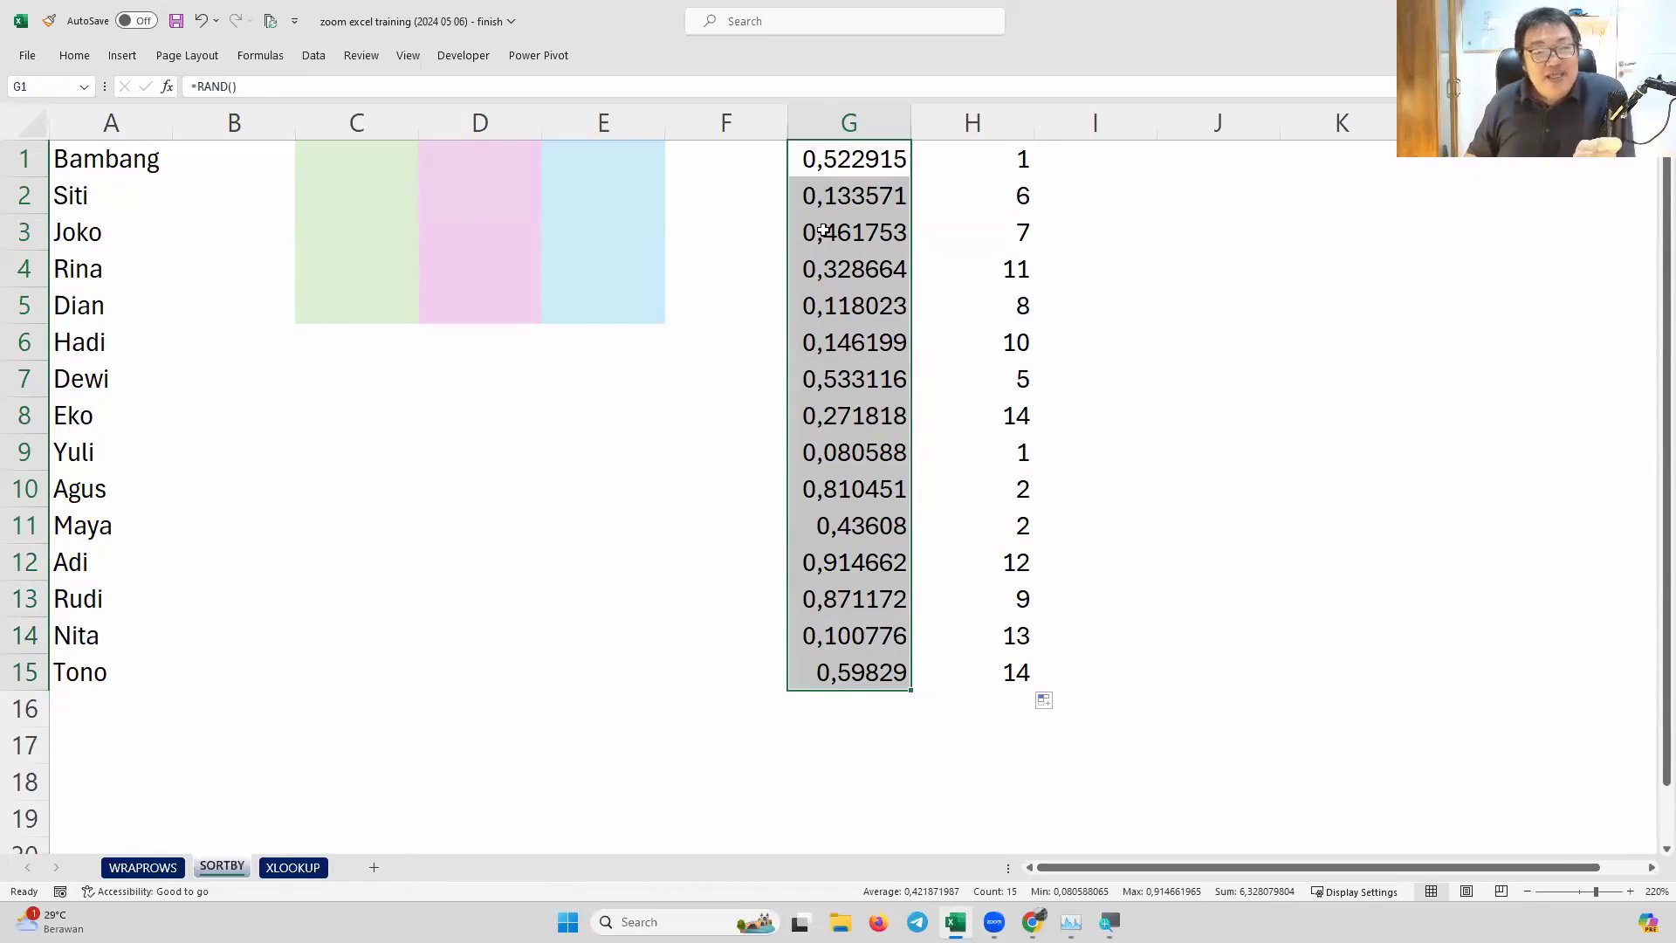
pyautogui.moveTo(839, 159); pyautogui.dragTo(839, 197)
pyautogui.moveTo(853, 388); pyautogui.dragTo(861, 671)
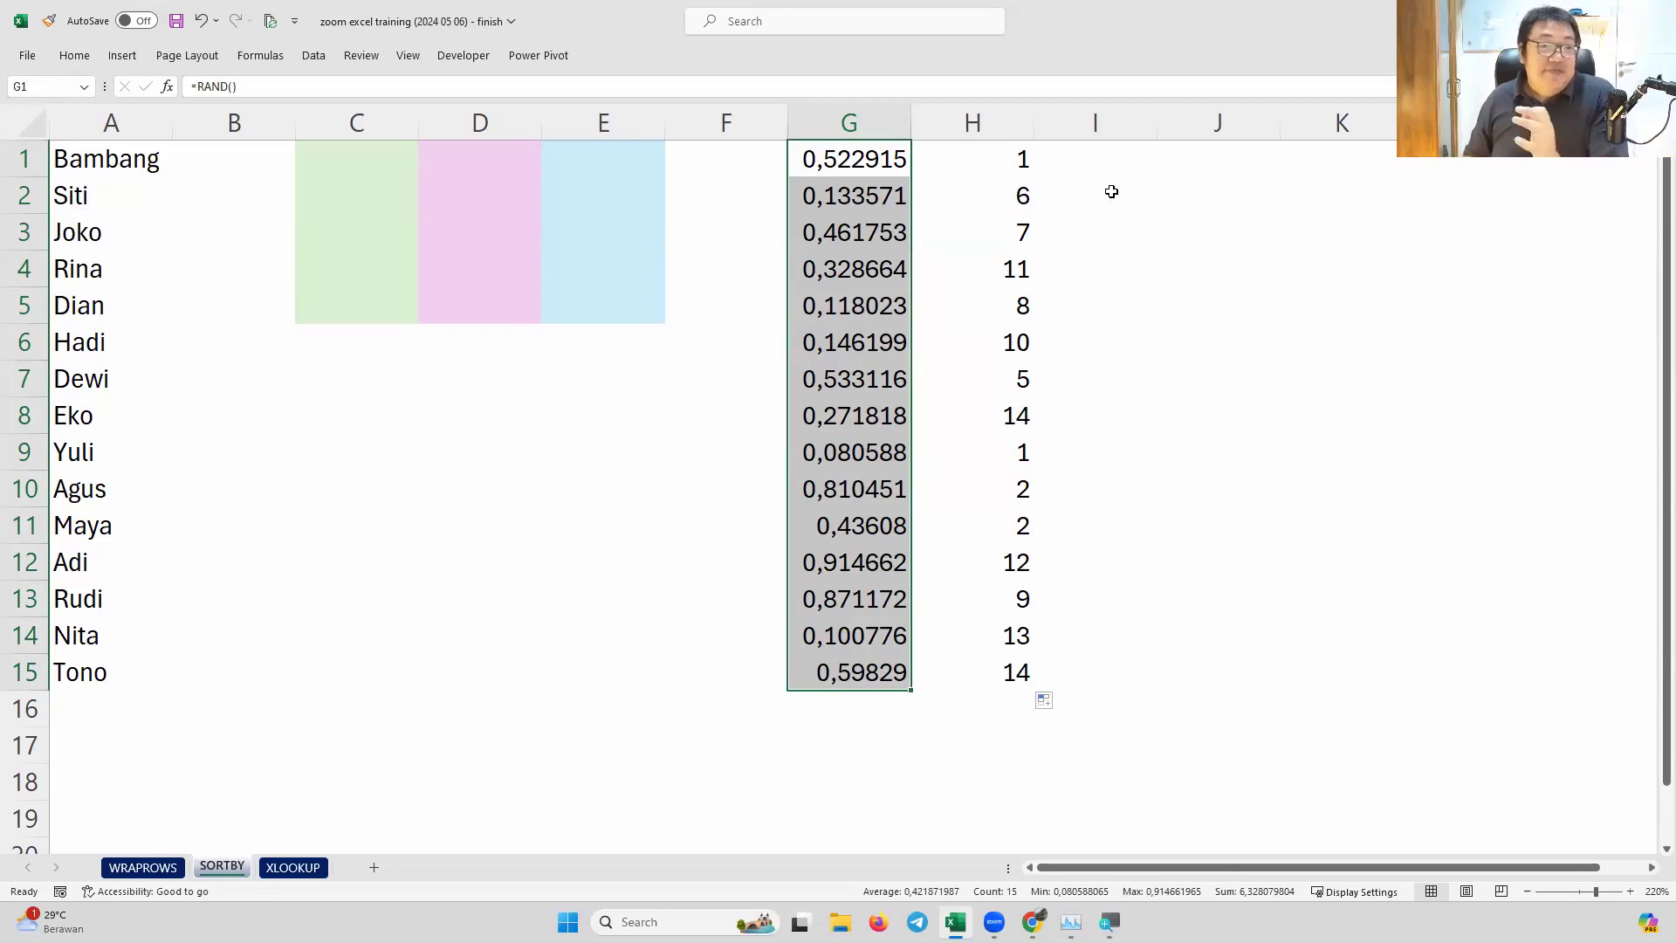
# Enter =RANDARRAY(15;1) in I1 to spill 15 rows of random decimals in one column
pyautogui.click(1116, 158)
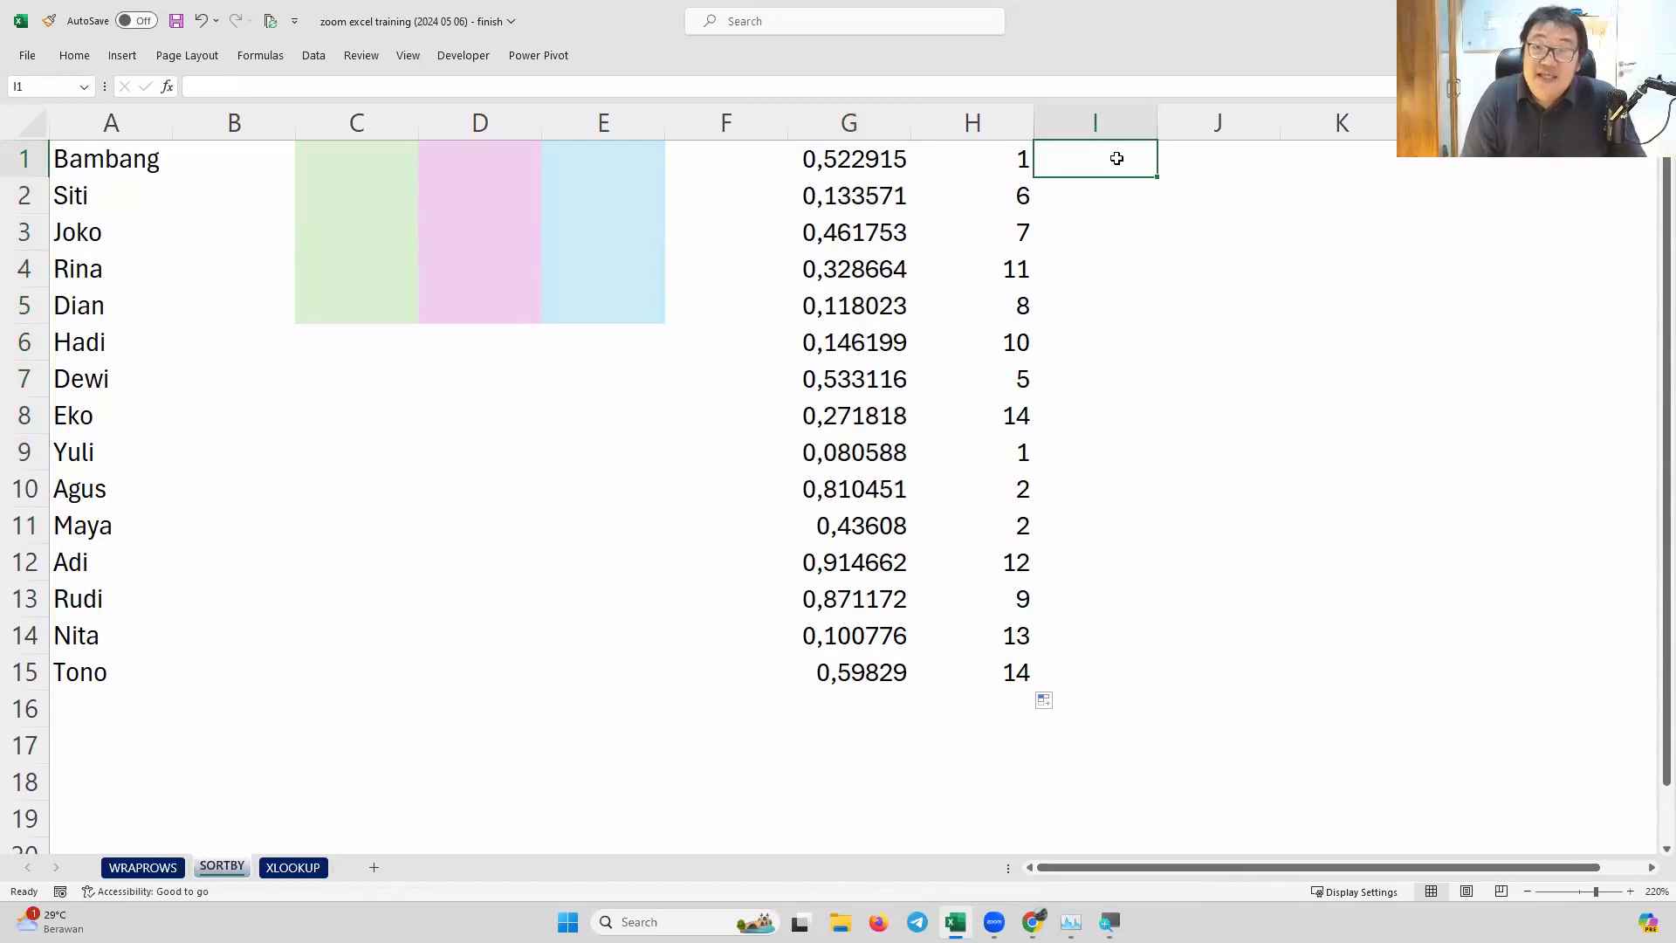
pyautogui.write('=rans')
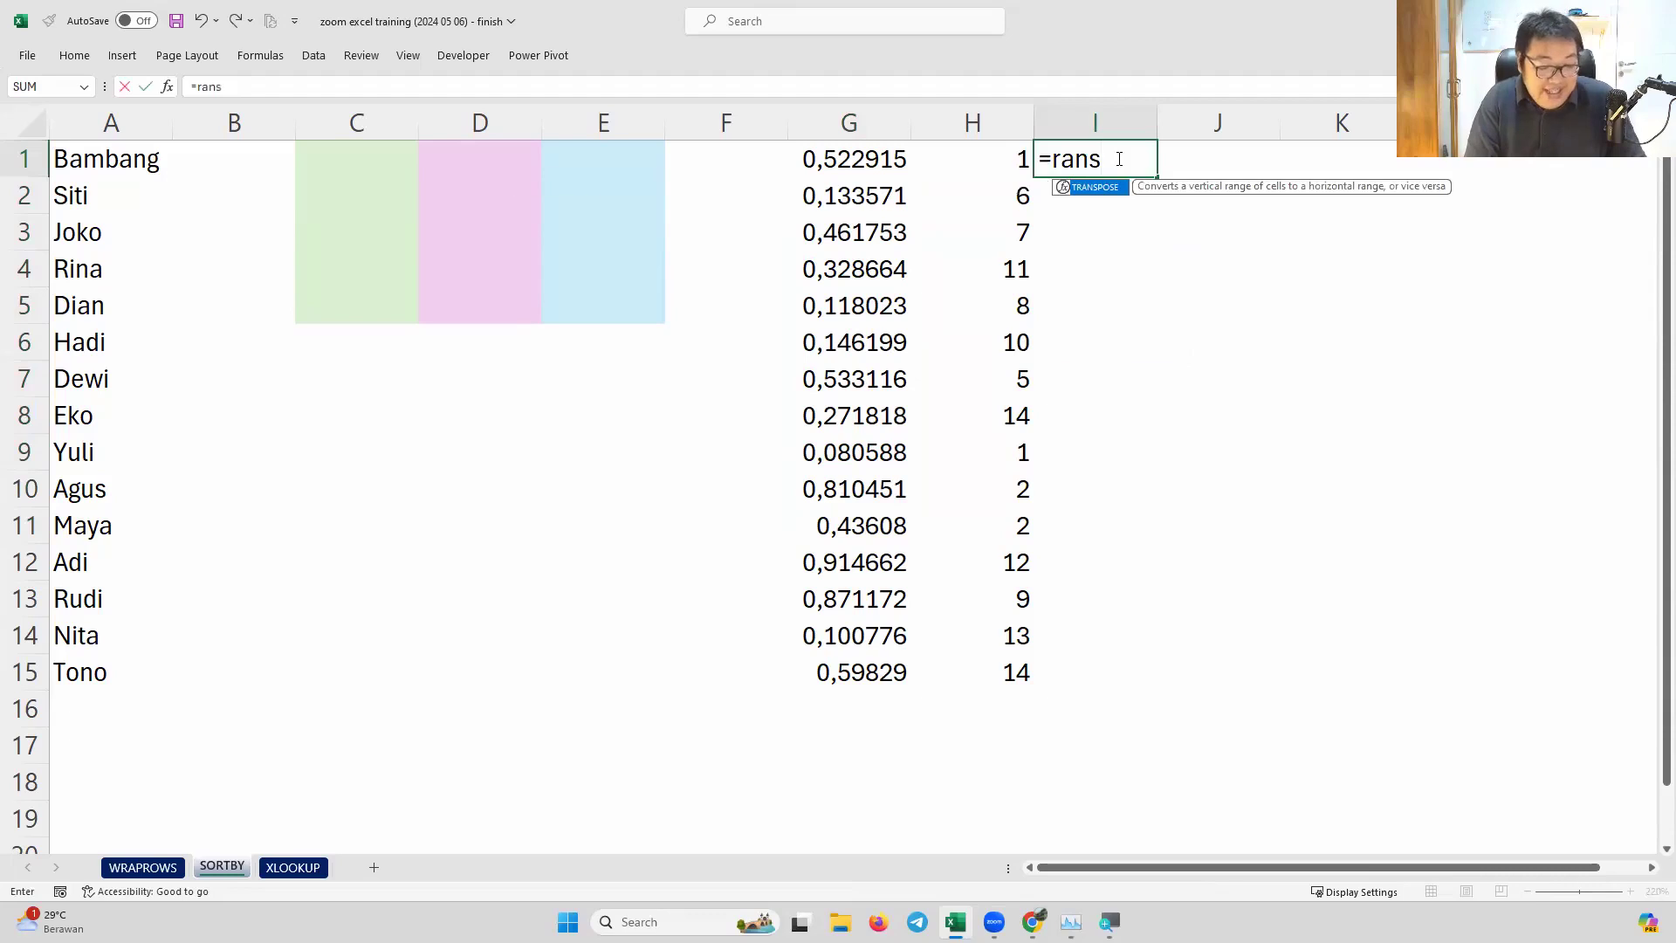
pyautogui.press('BackSpace')
pyautogui.write('da')
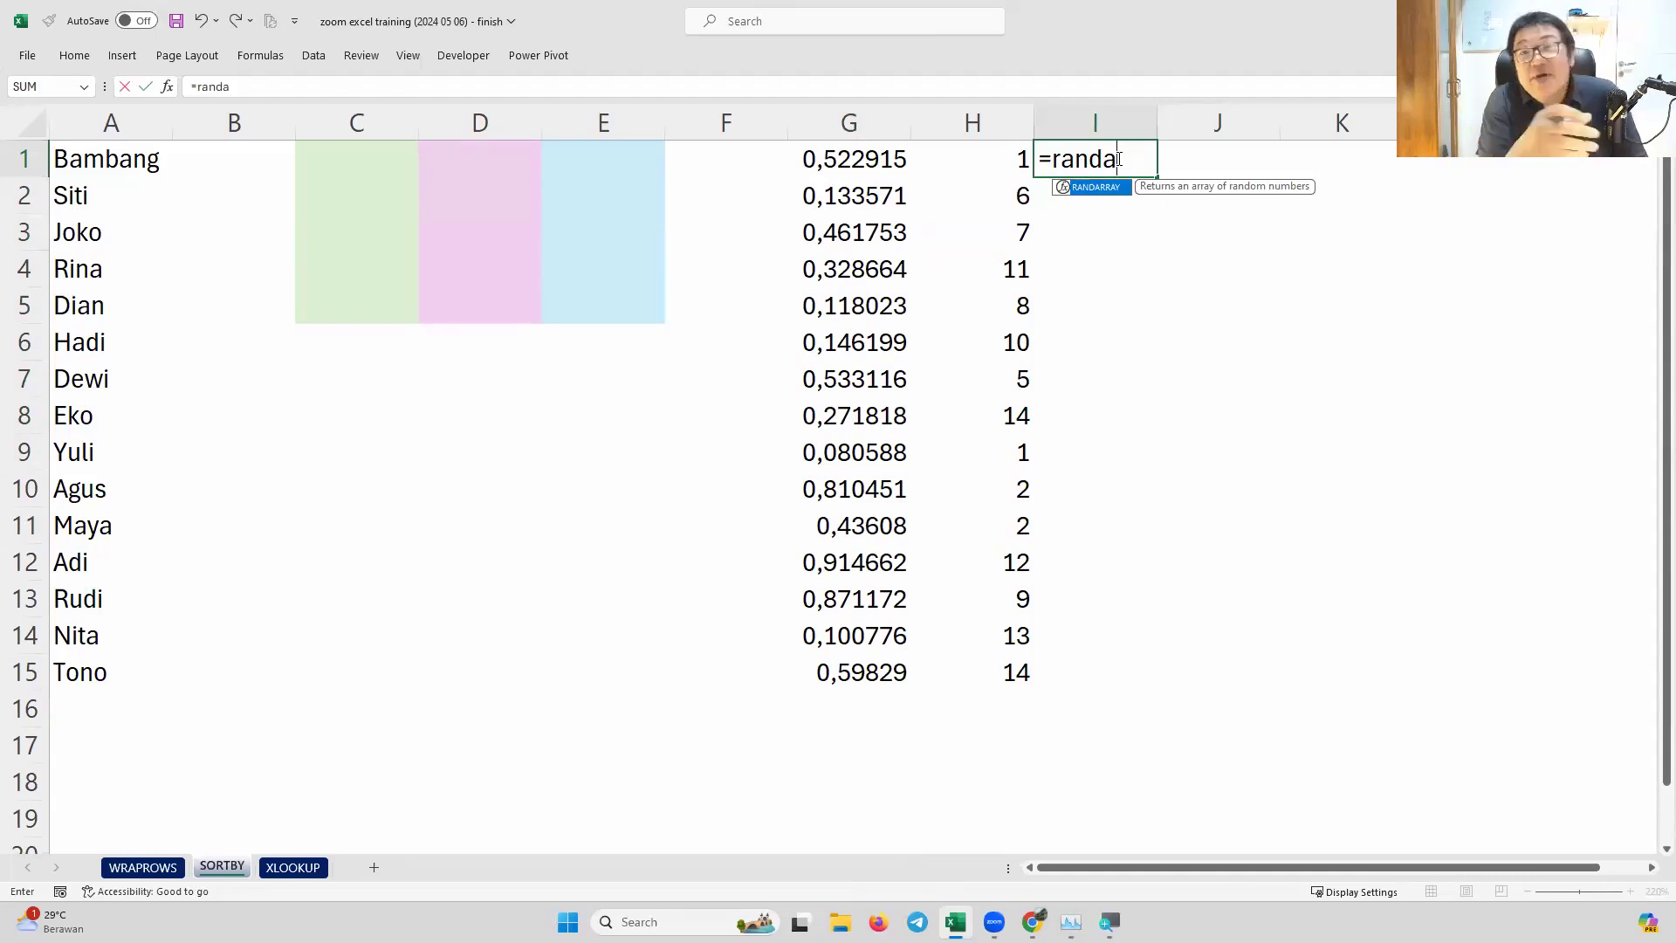
pyautogui.press('Tab')
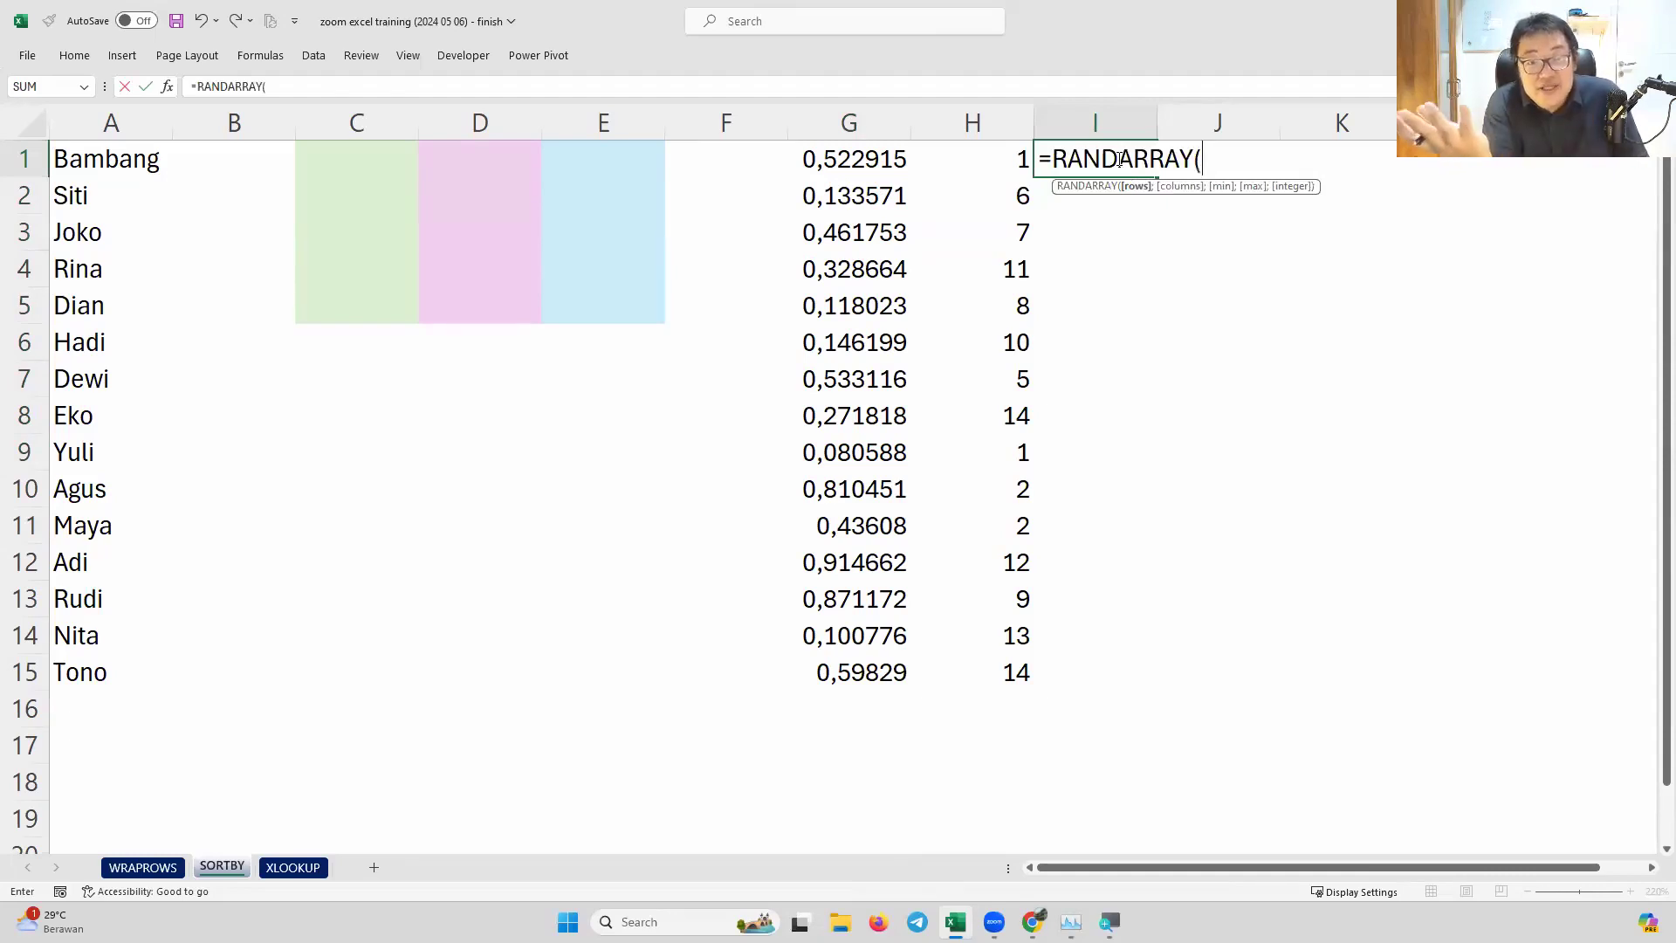
pyautogui.write('15;')
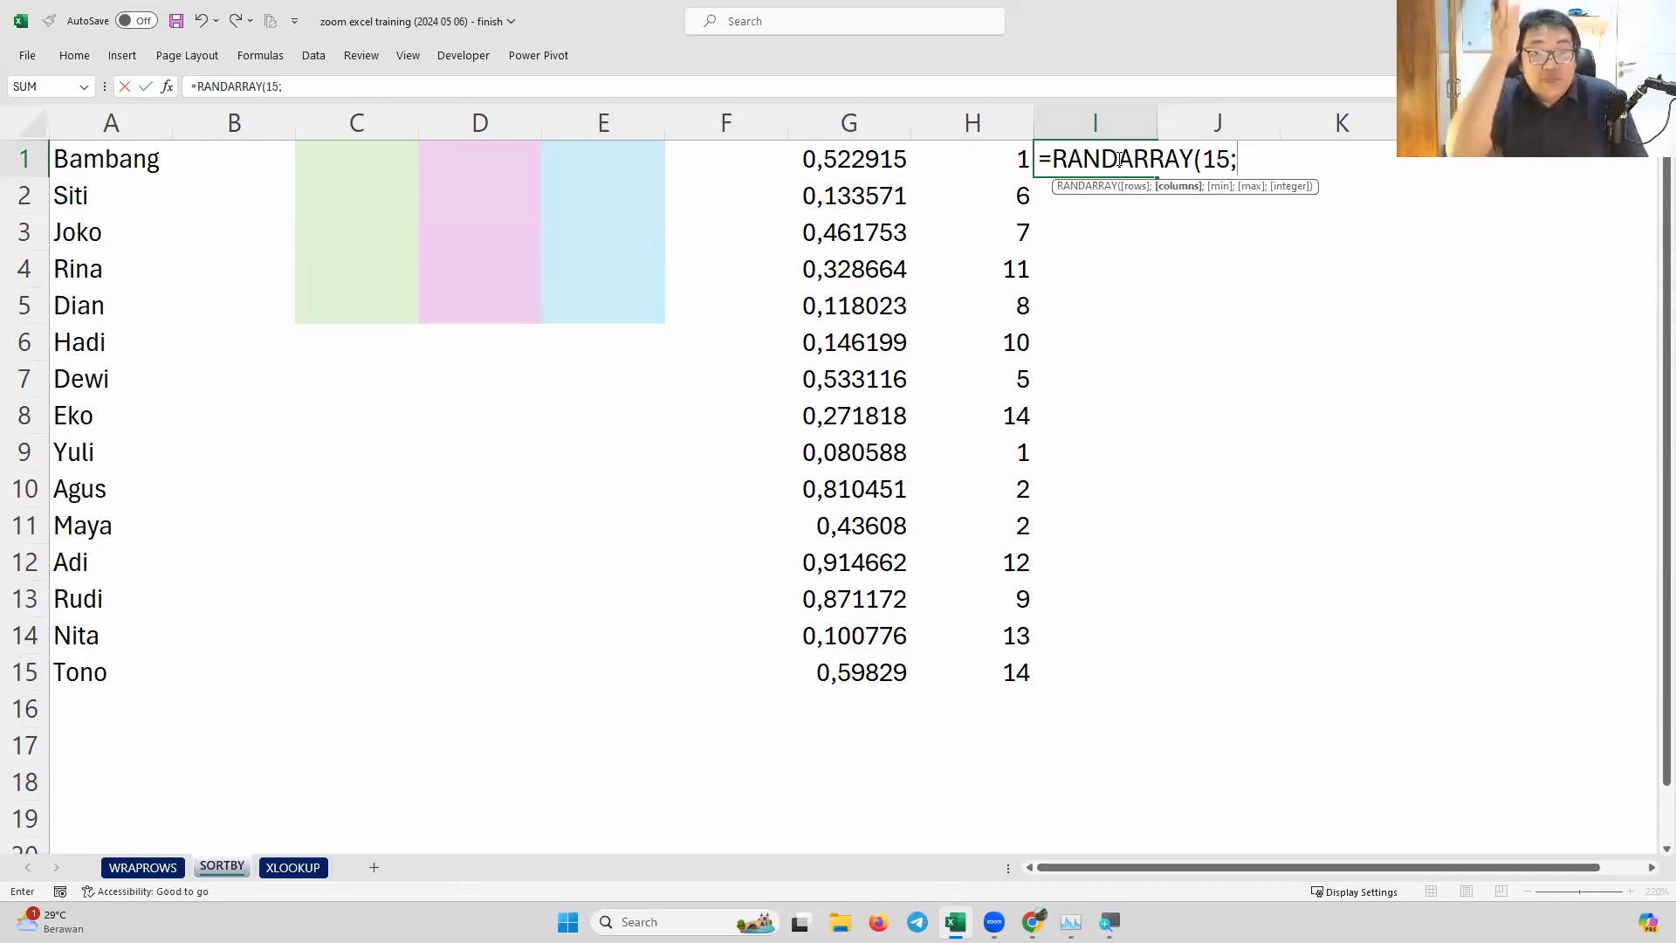
pyautogui.write('1')
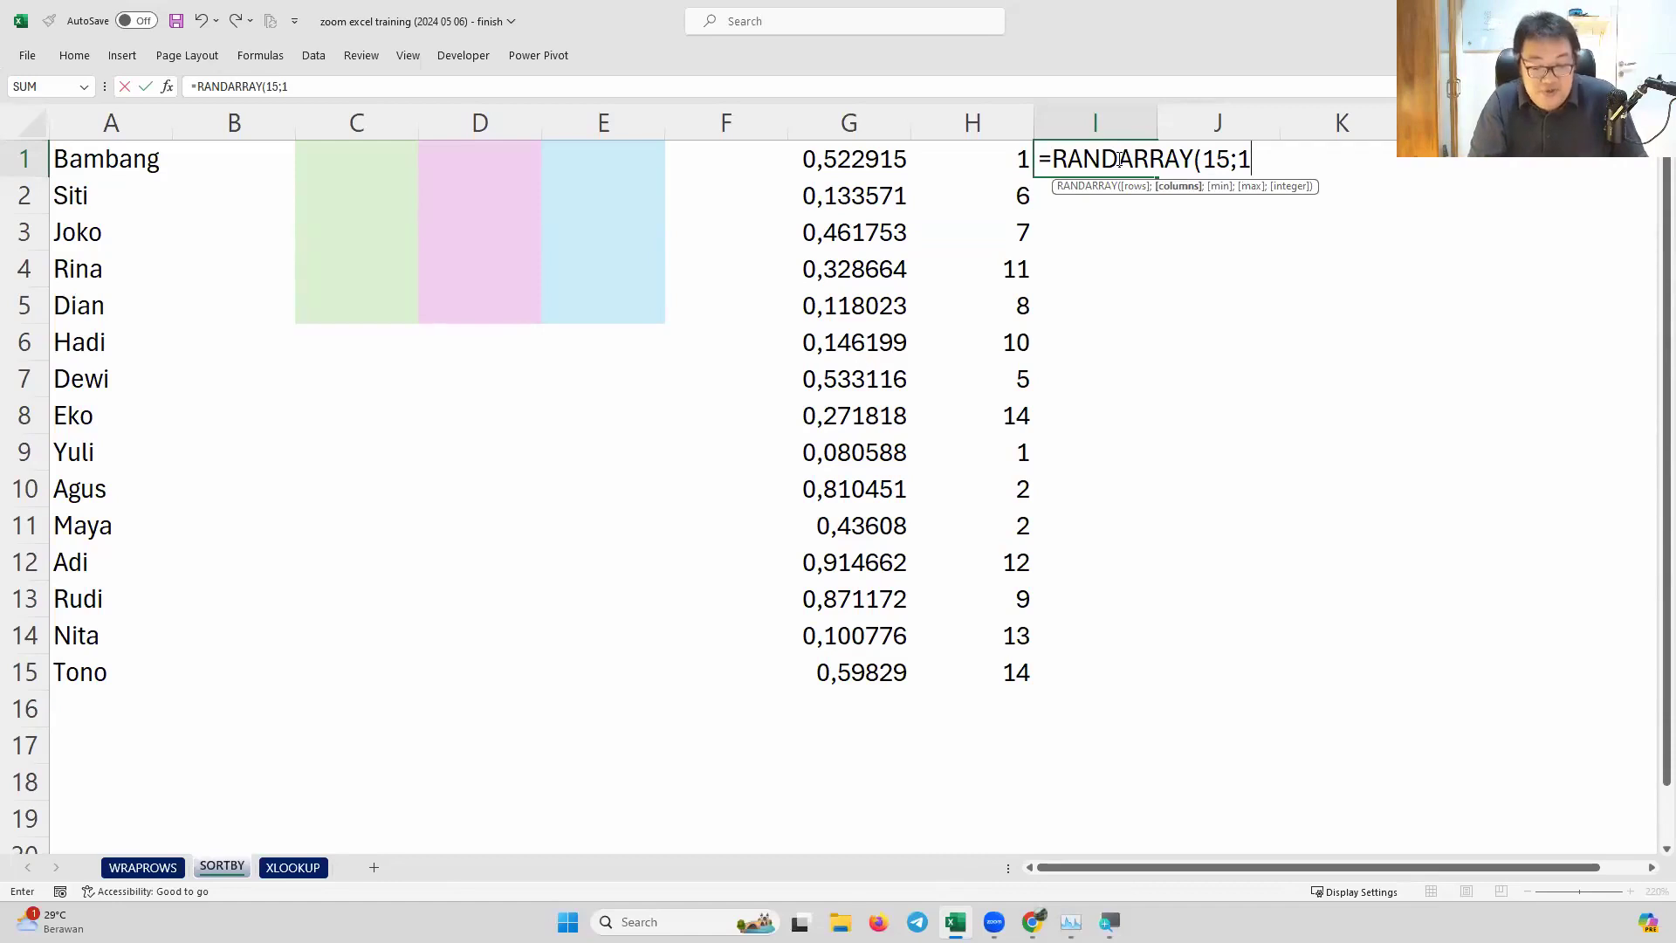
pyautogui.write(';;;')
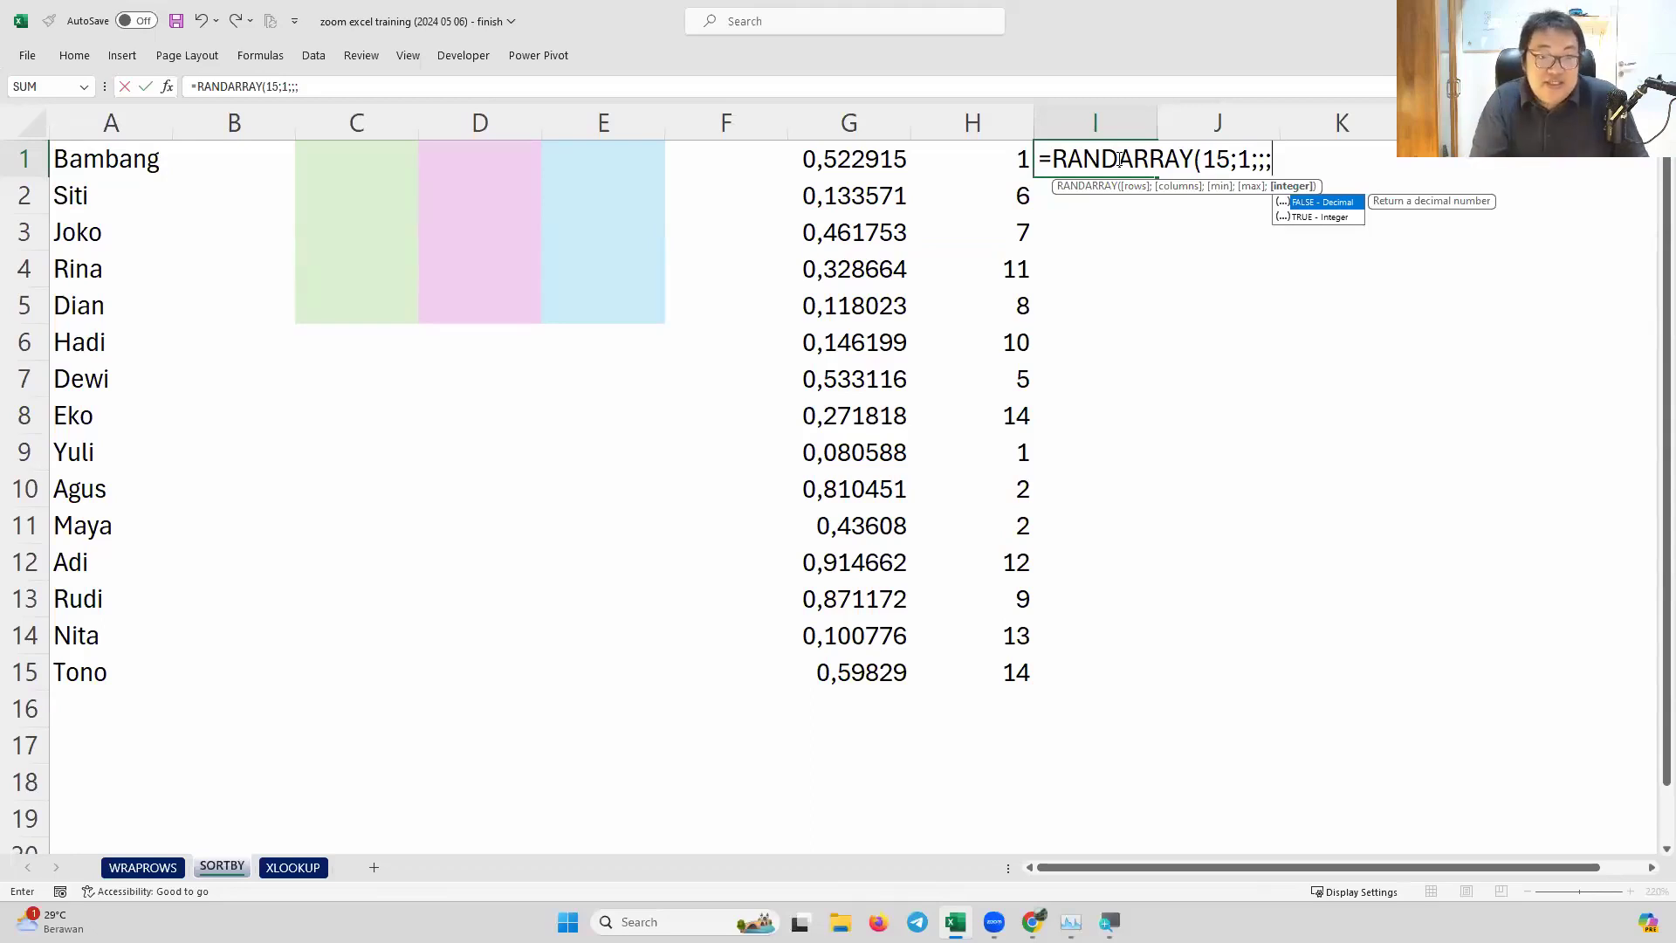
pyautogui.press('BackSpace')
pyautogui.press('BackSpace')
pyautogui.press('BackSpace')
pyautogui.write(')')
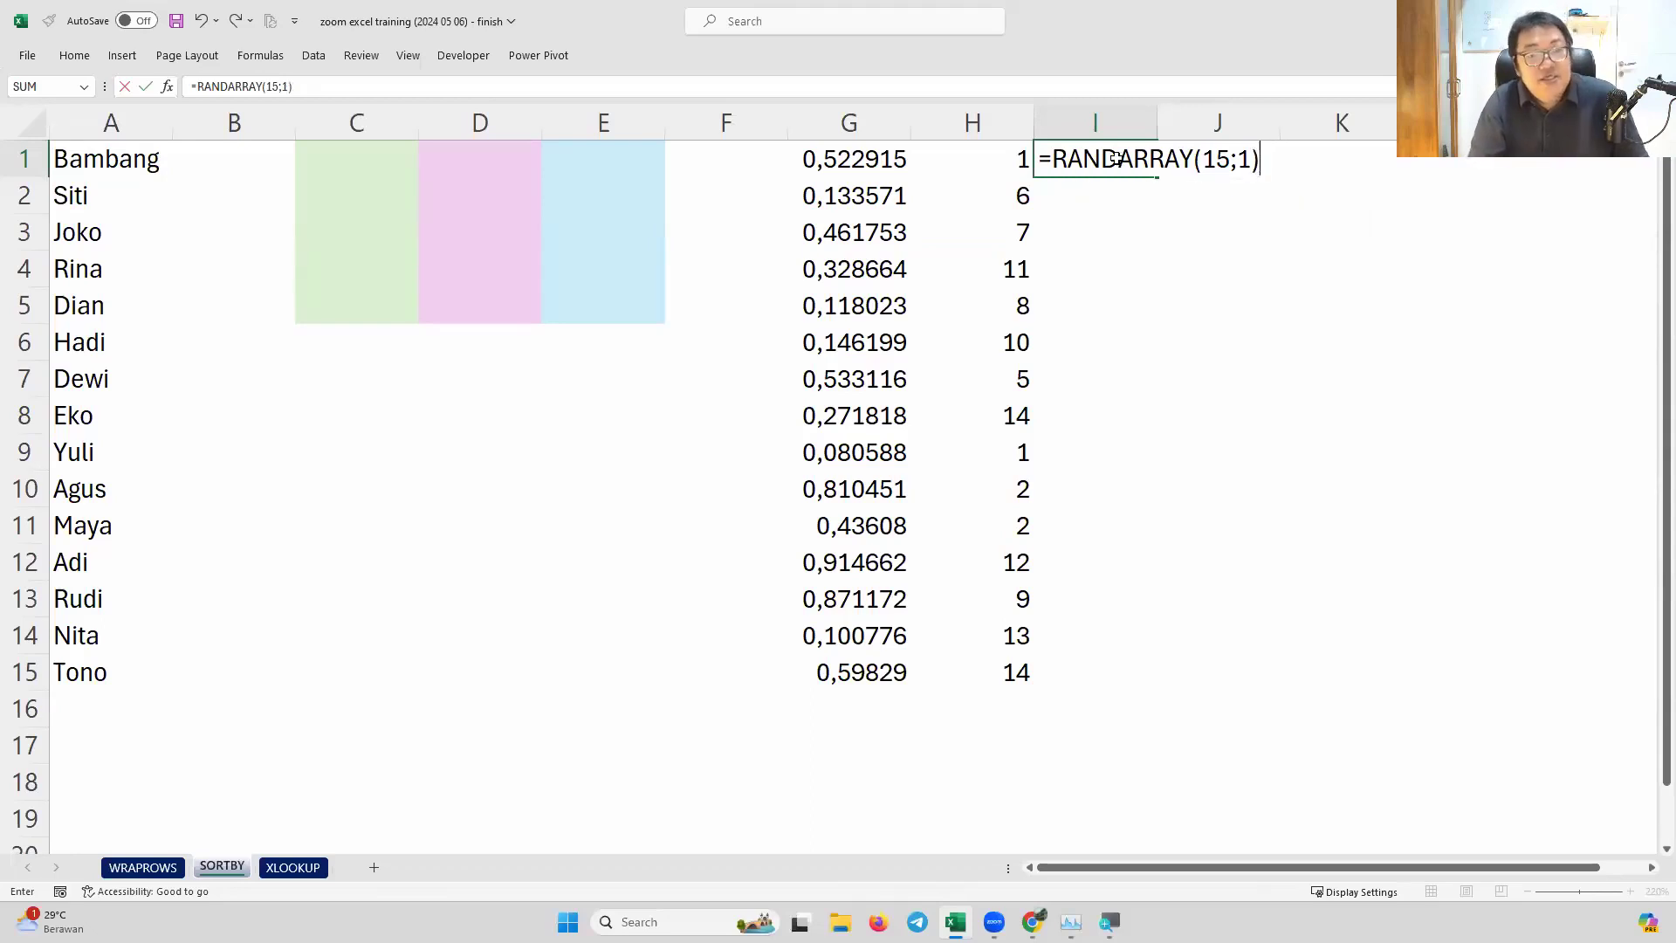
pyautogui.press('Return')
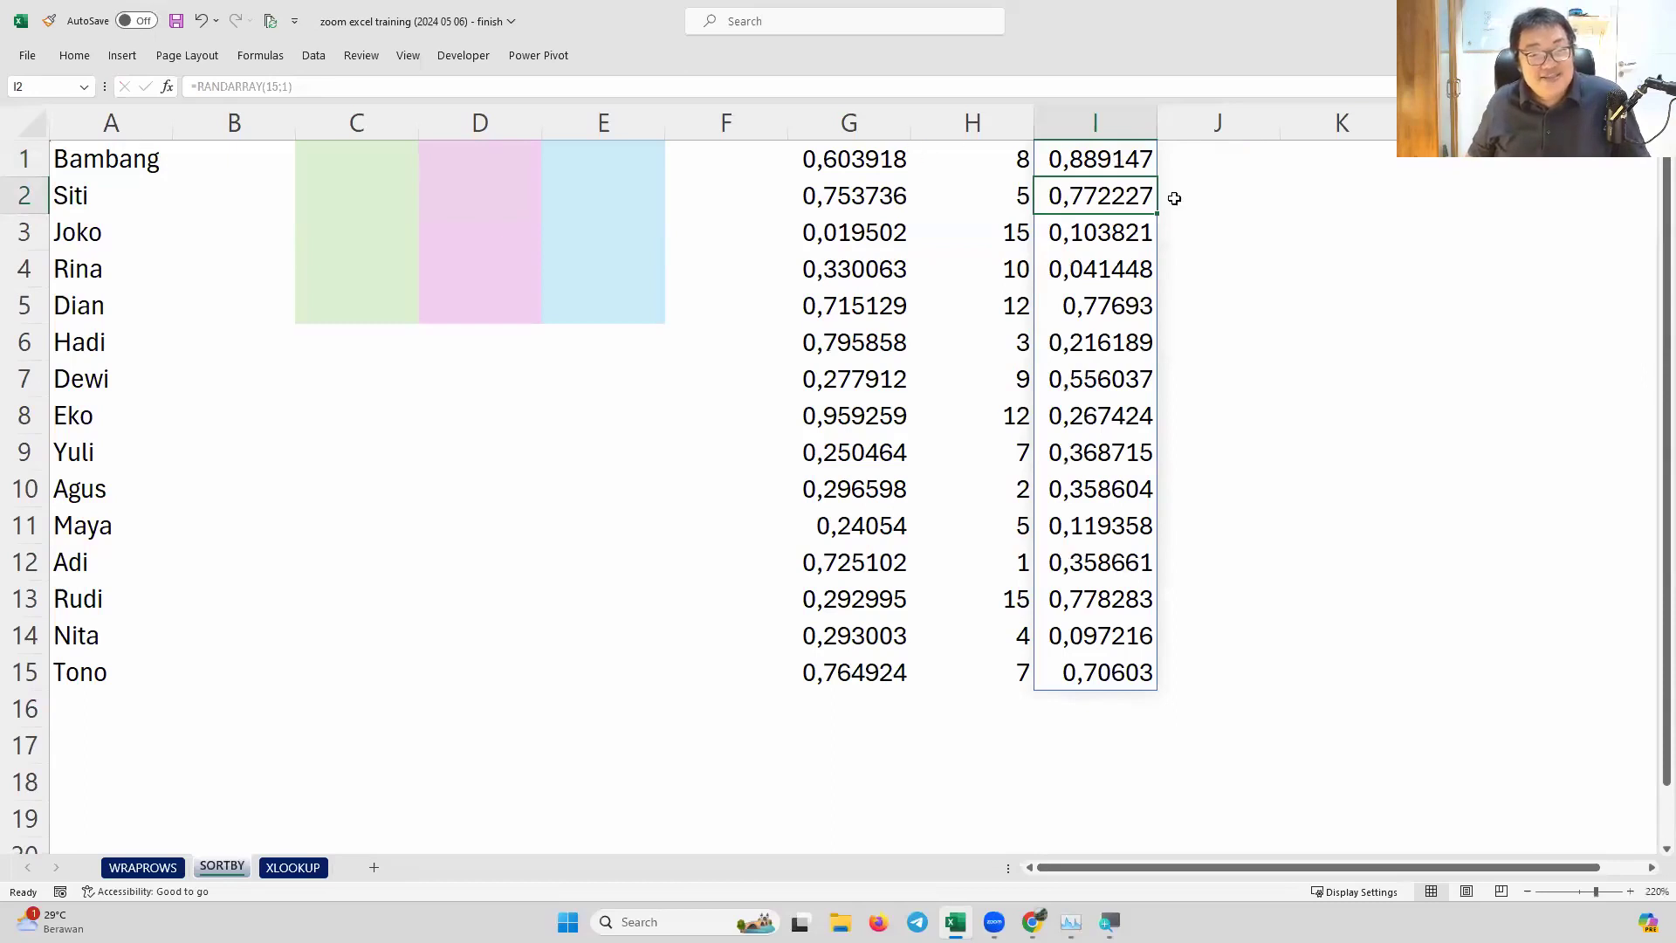
# Recalculate the random numbers in columns G to I repeatedly and clear the range G1:I15
pyautogui.click(1223, 196)
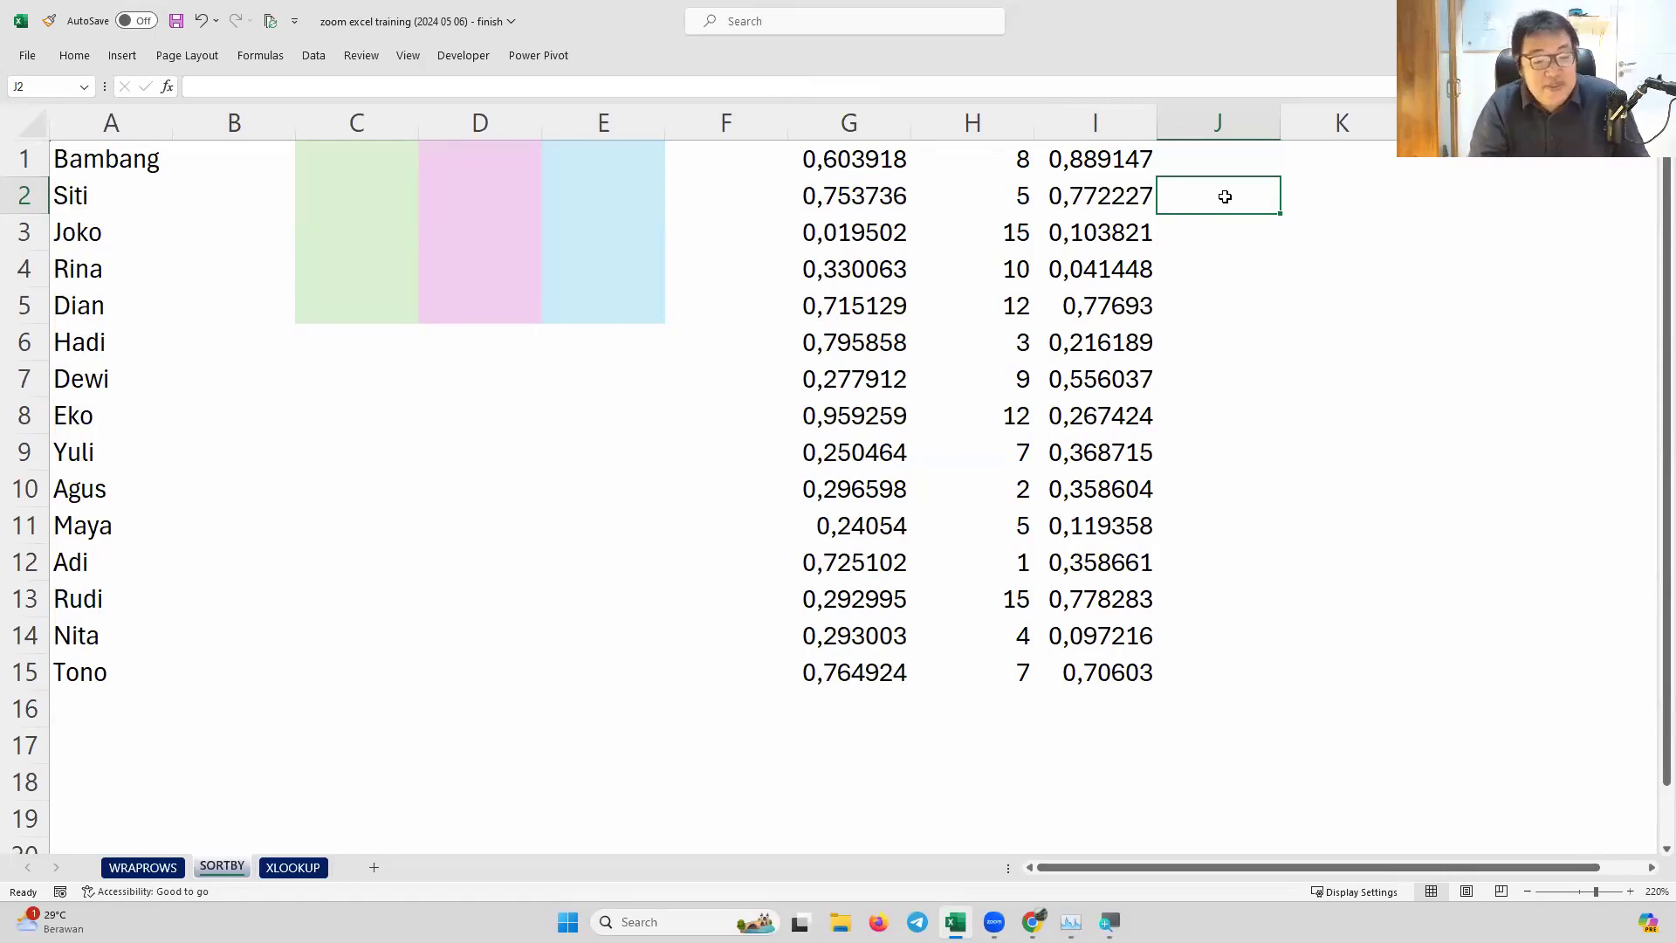
pyautogui.press('F9')
pyautogui.press('F9')
pyautogui.press('F9')
pyautogui.press('F9')
pyautogui.press('F9')
pyautogui.press('F9')
pyautogui.press('F9')
pyautogui.press('F9')
pyautogui.press('F9')
pyautogui.press('F9')
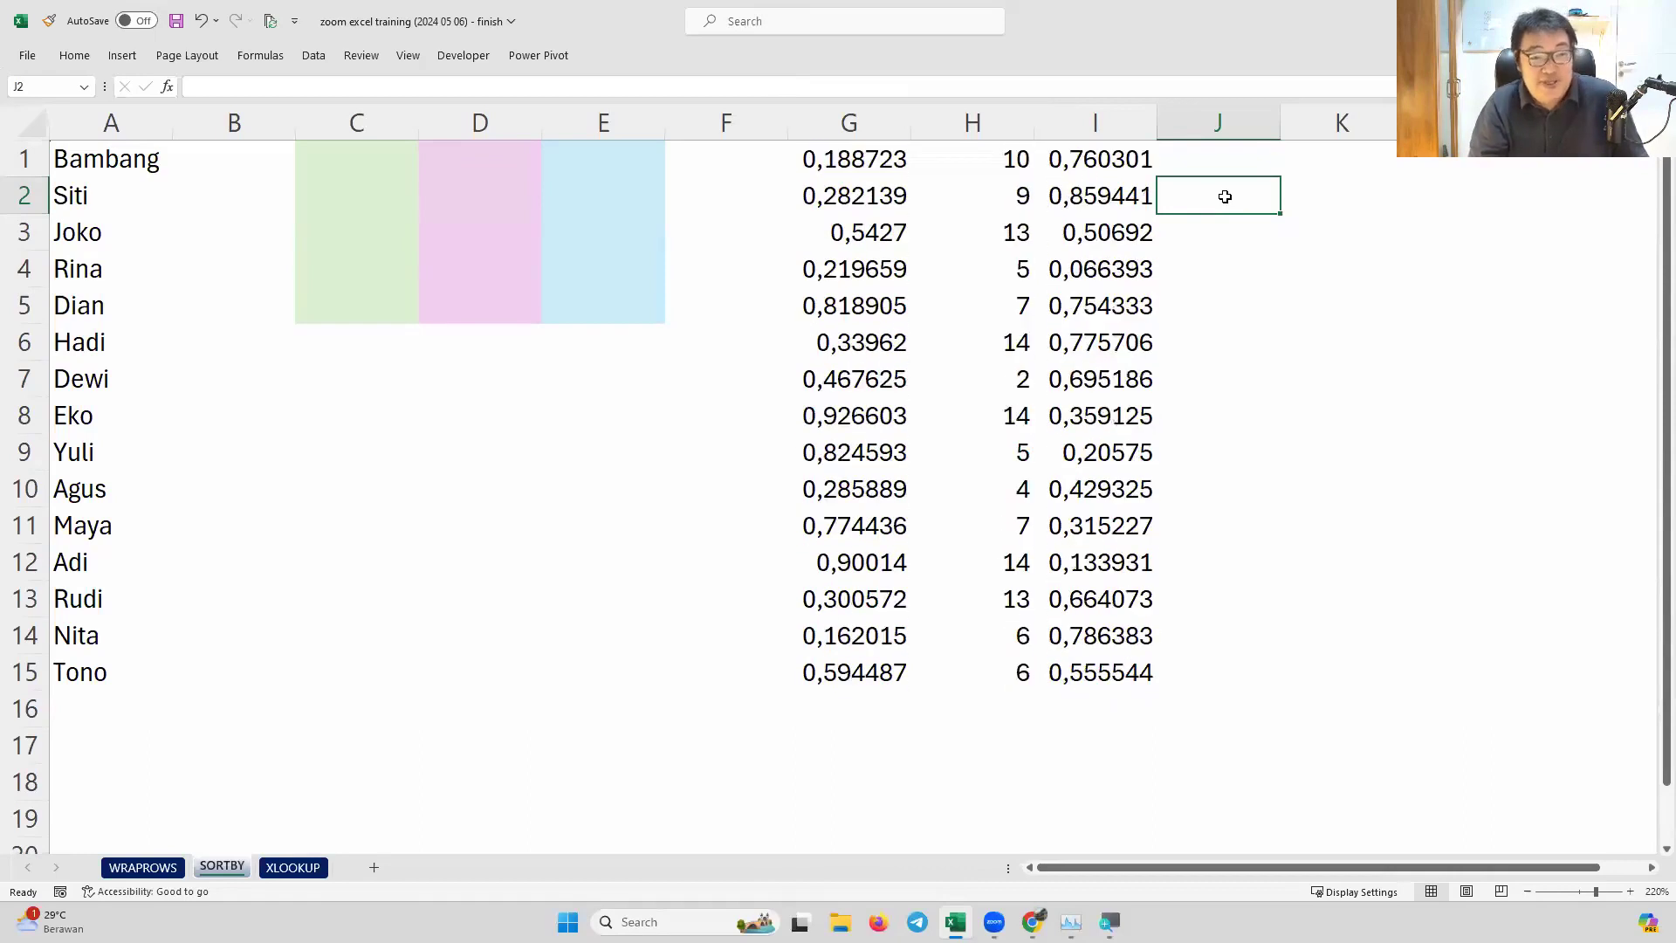
pyautogui.press('F9')
pyautogui.moveTo(851, 159); pyautogui.dragTo(1093, 668)
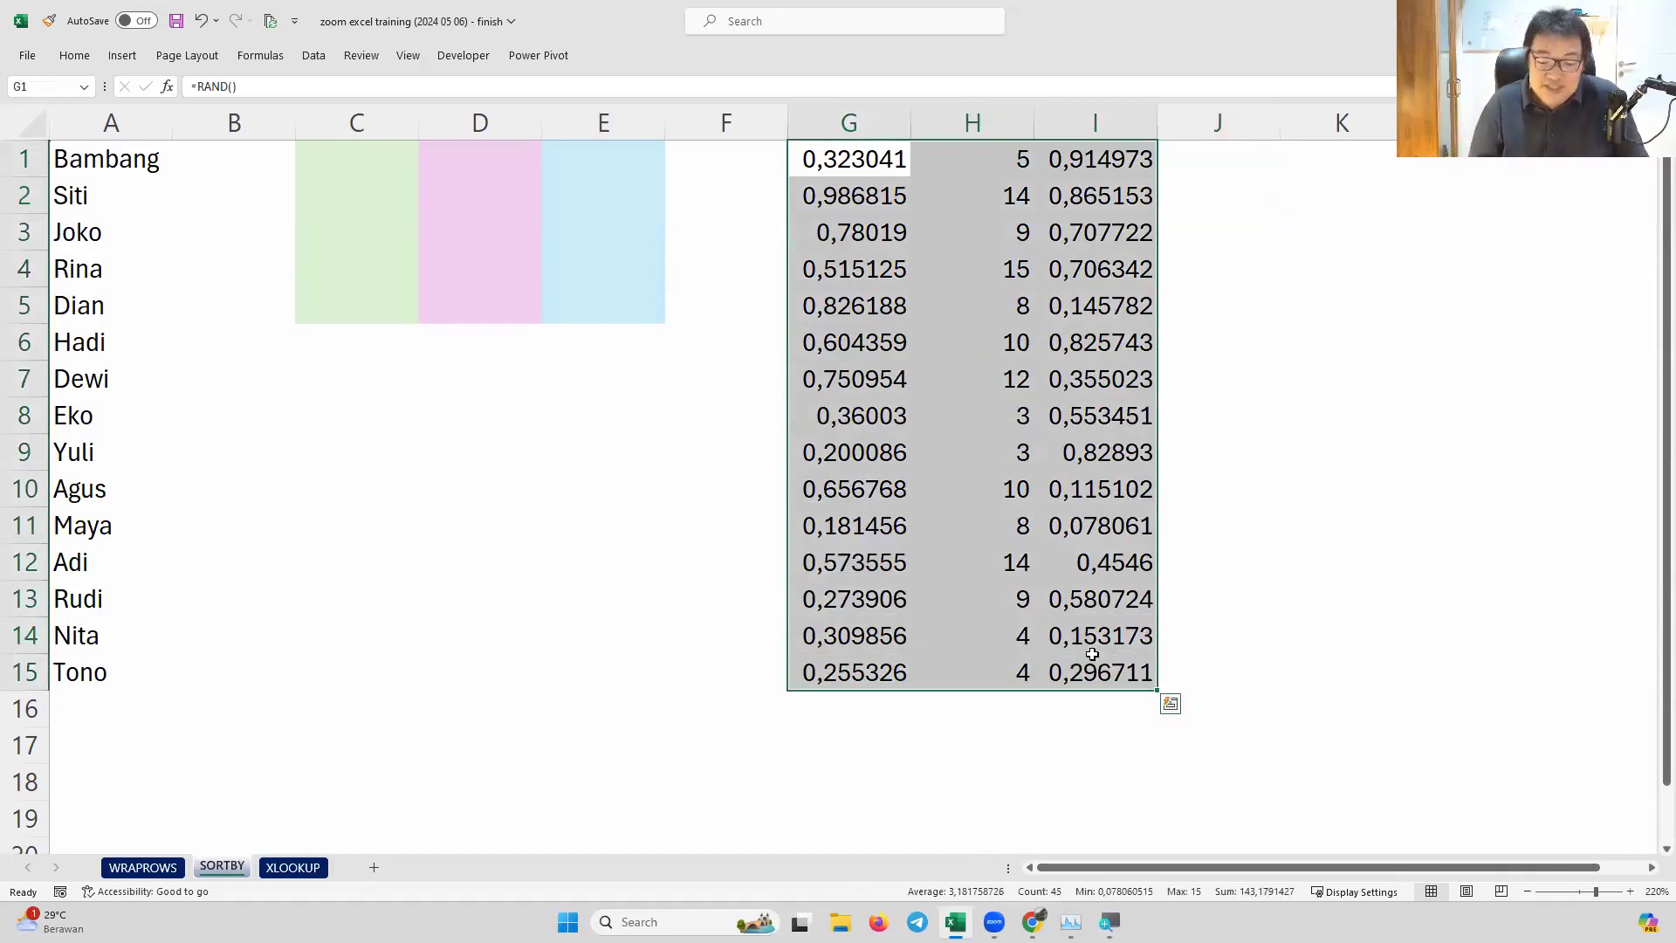
pyautogui.press('Delete')
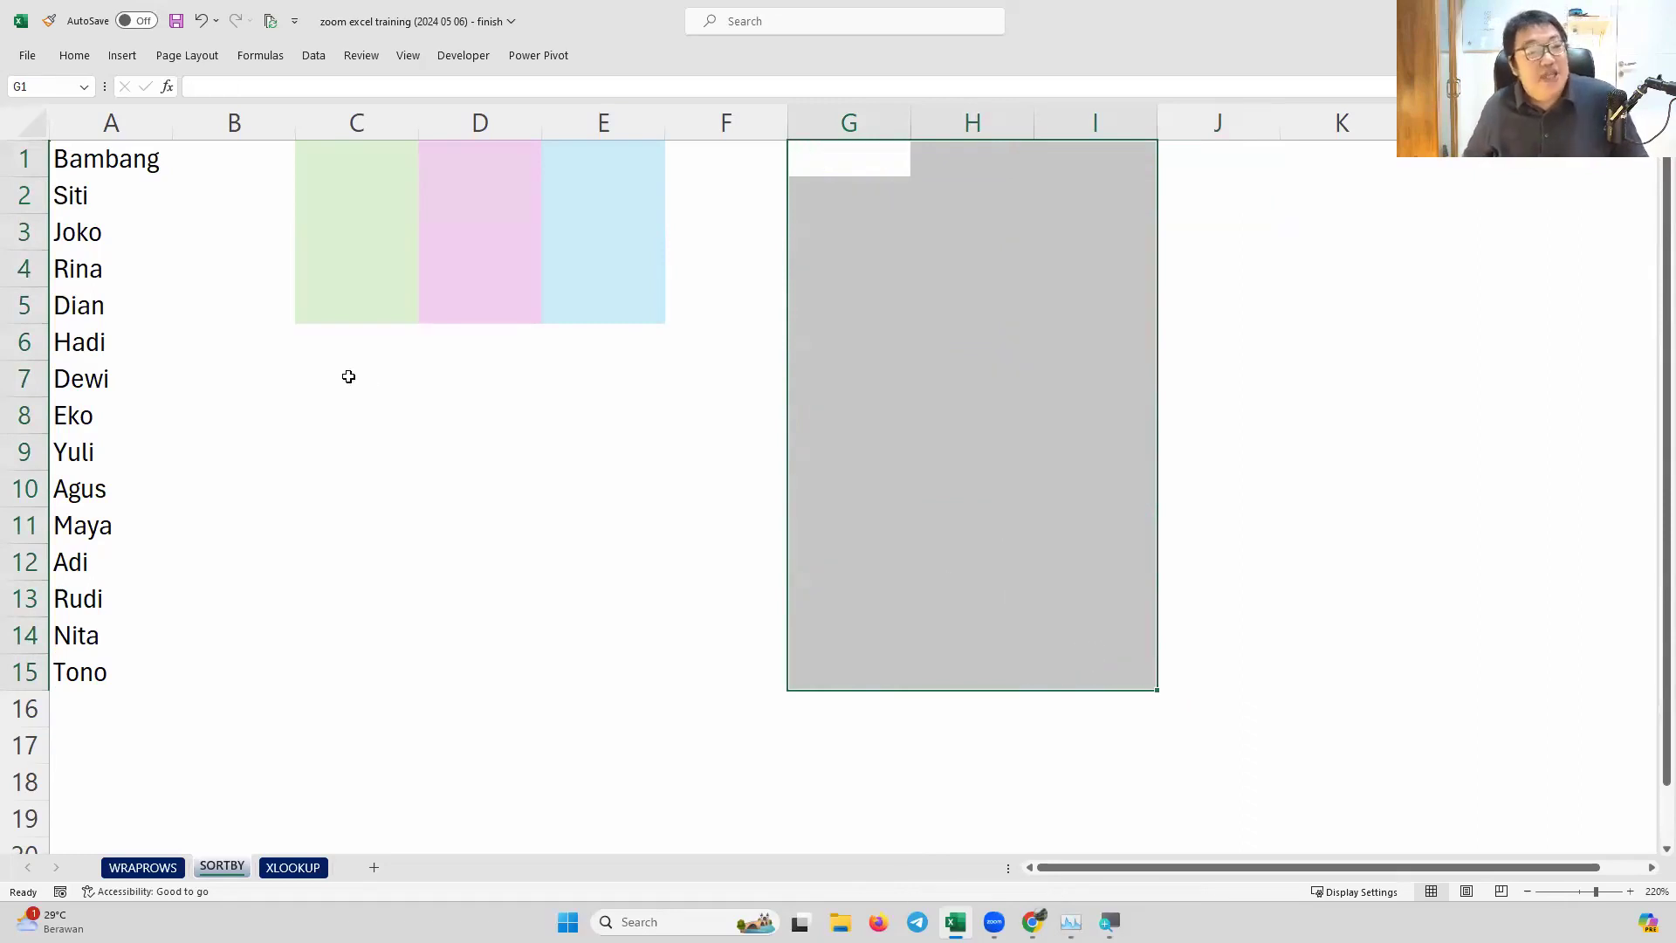
# Enter =RANDARRAY(COUNTA(A:A)) in C1 to generate one random number for each name in column A
pyautogui.click(322, 155)
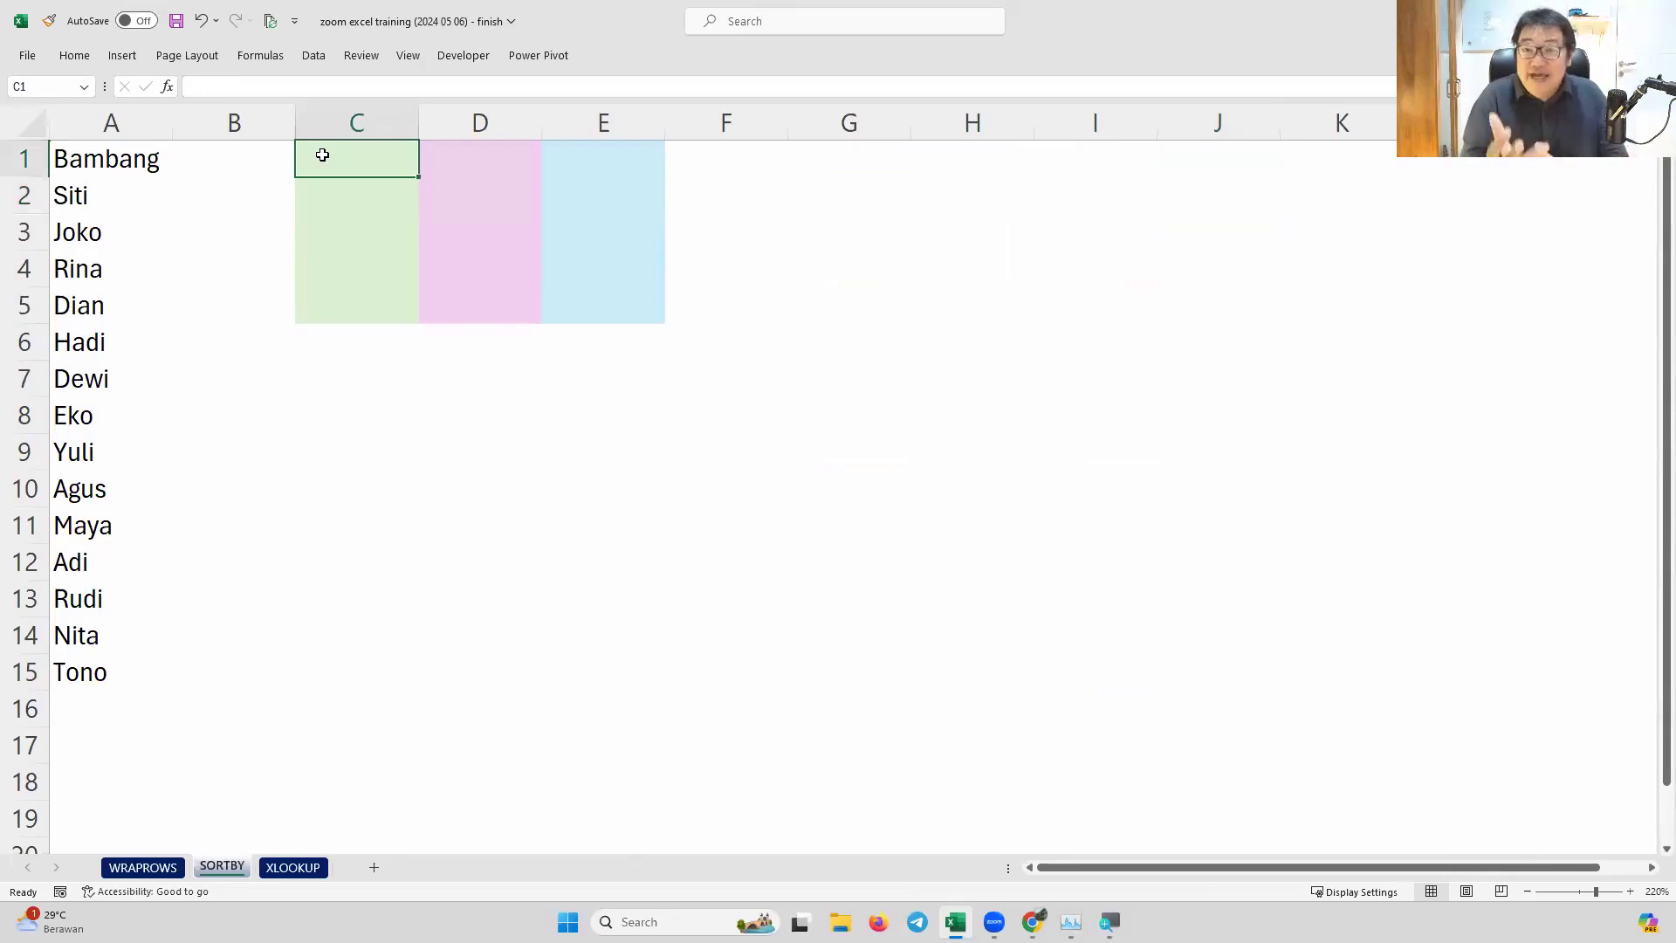
pyautogui.write('=rand')
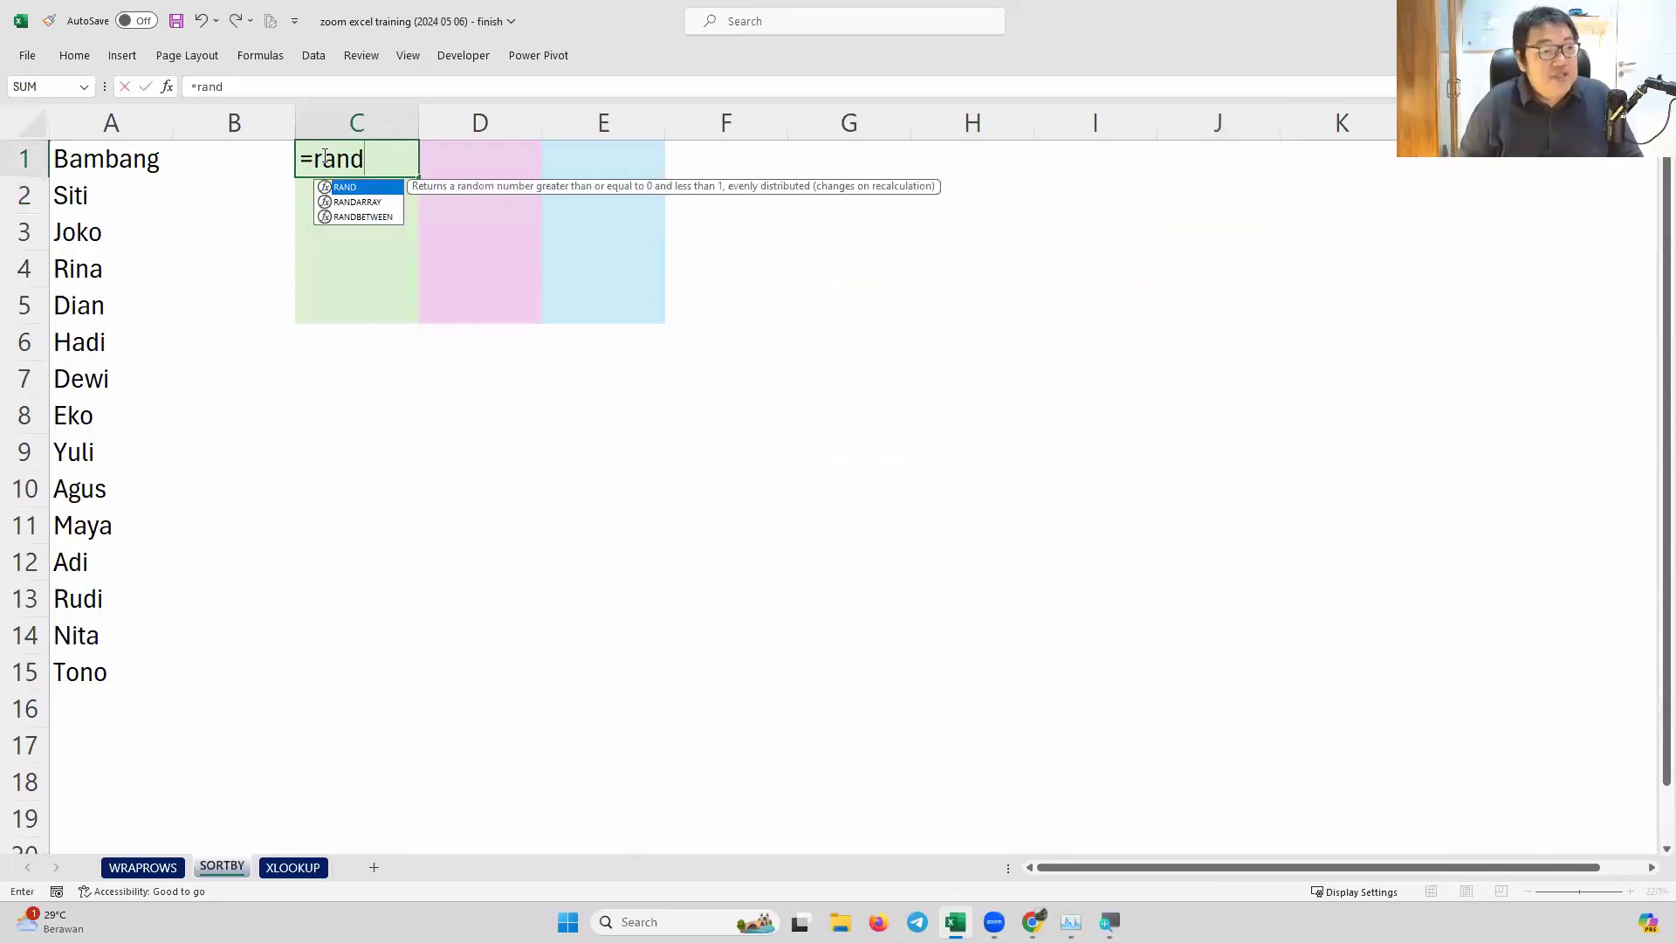
pyautogui.press('Down')
pyautogui.press('Tab')
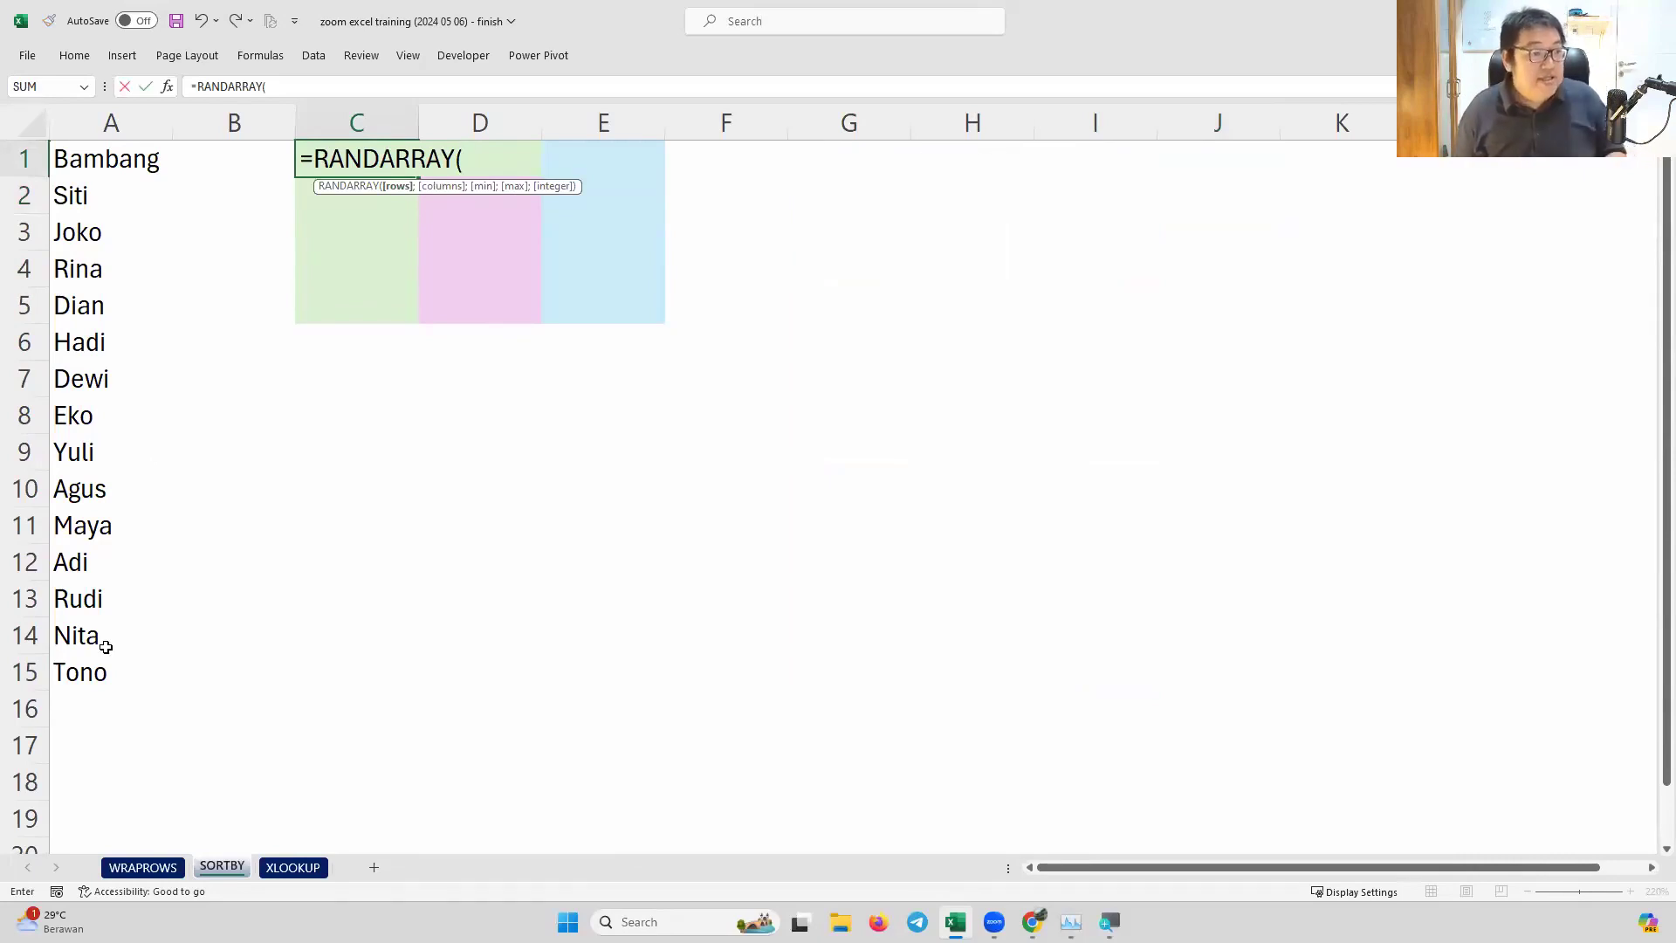
pyautogui.write('=c')
pyautogui.press('BackSpace')
pyautogui.press('BackSpace')
pyautogui.write('counta')
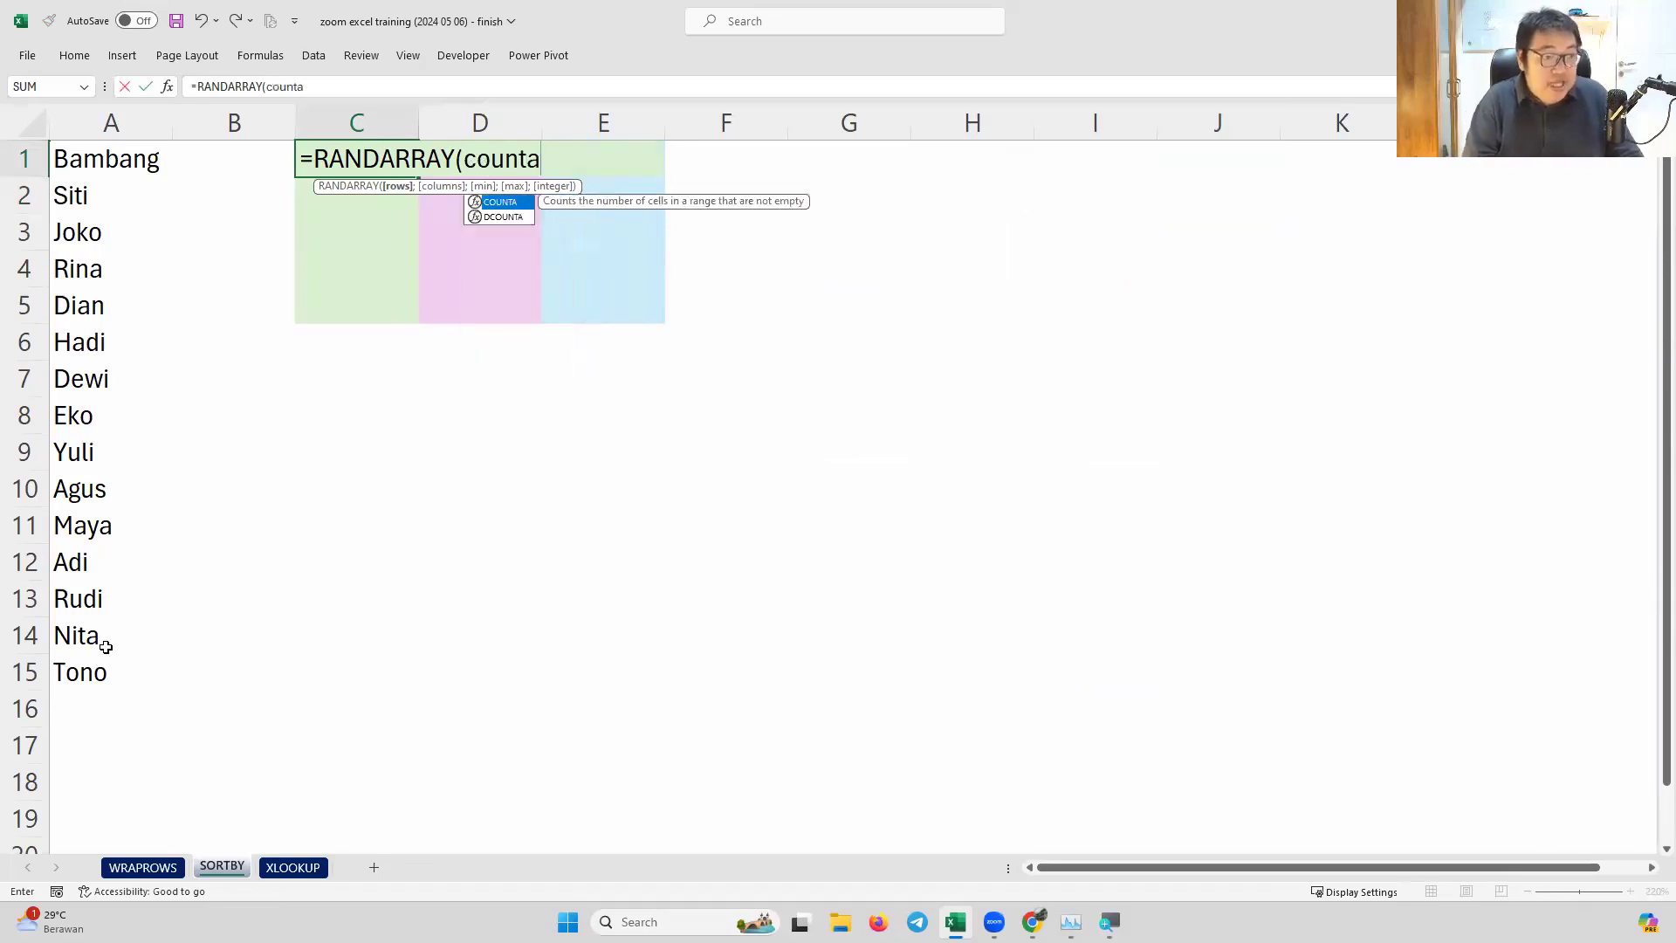
pyautogui.press('Tab')
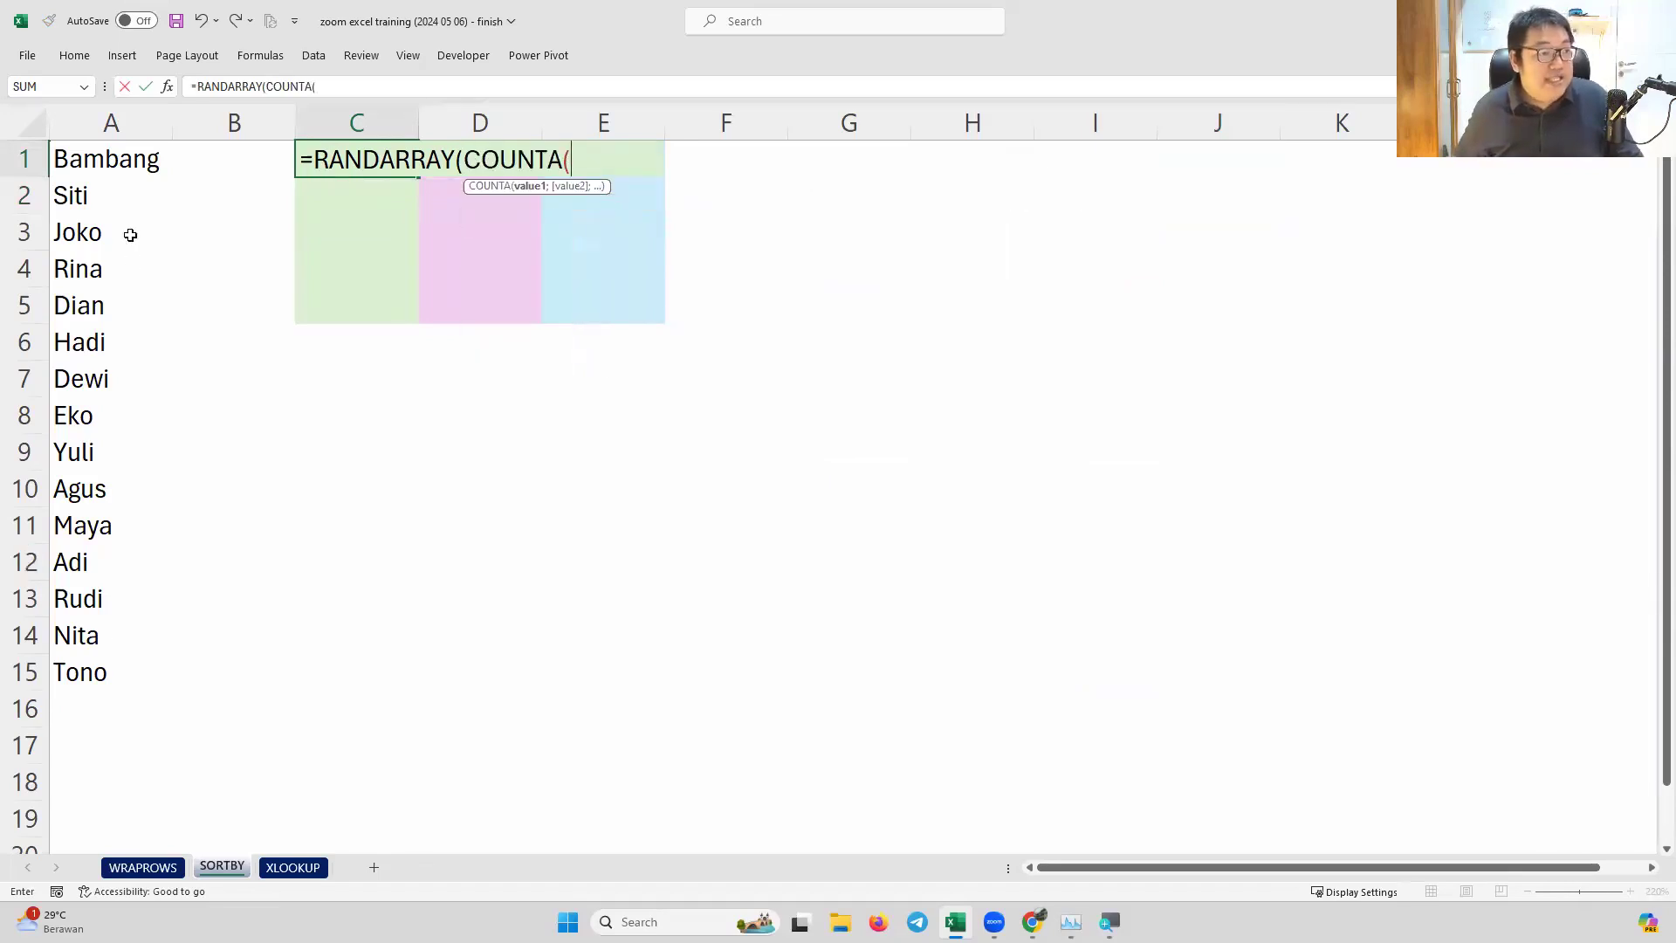
pyautogui.click(101, 106)
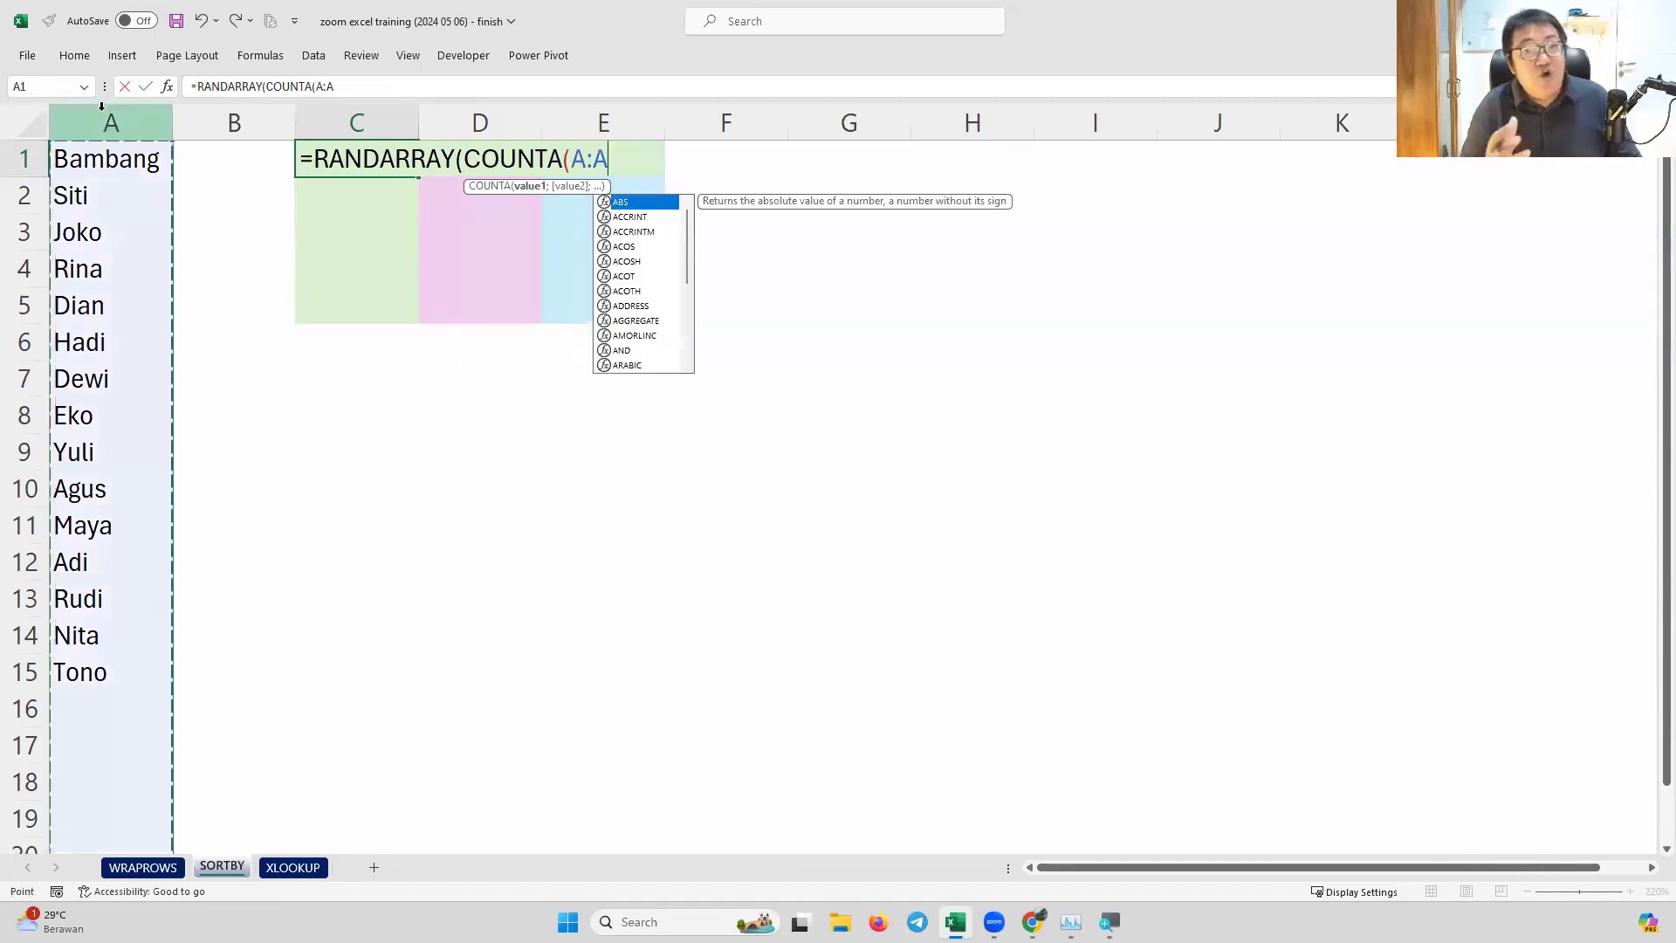
pyautogui.write('))')
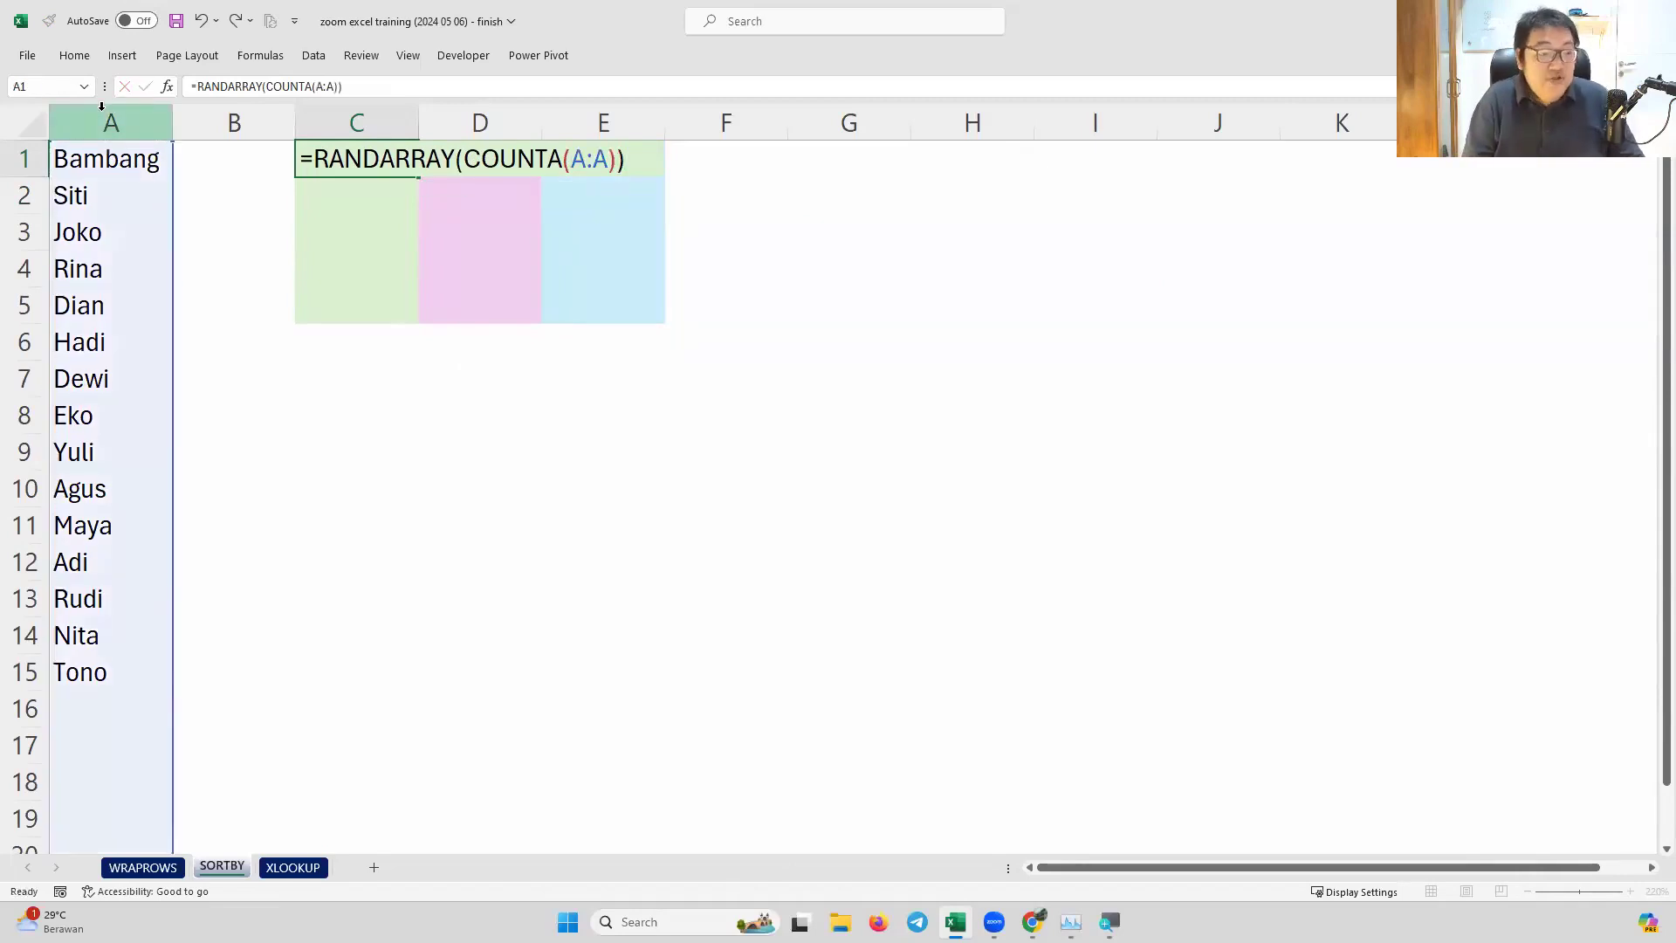
# Commit the RANDARRAY formula in C1 and inspect its COUNTA(A:A) rows argument
pyautogui.press('Return')
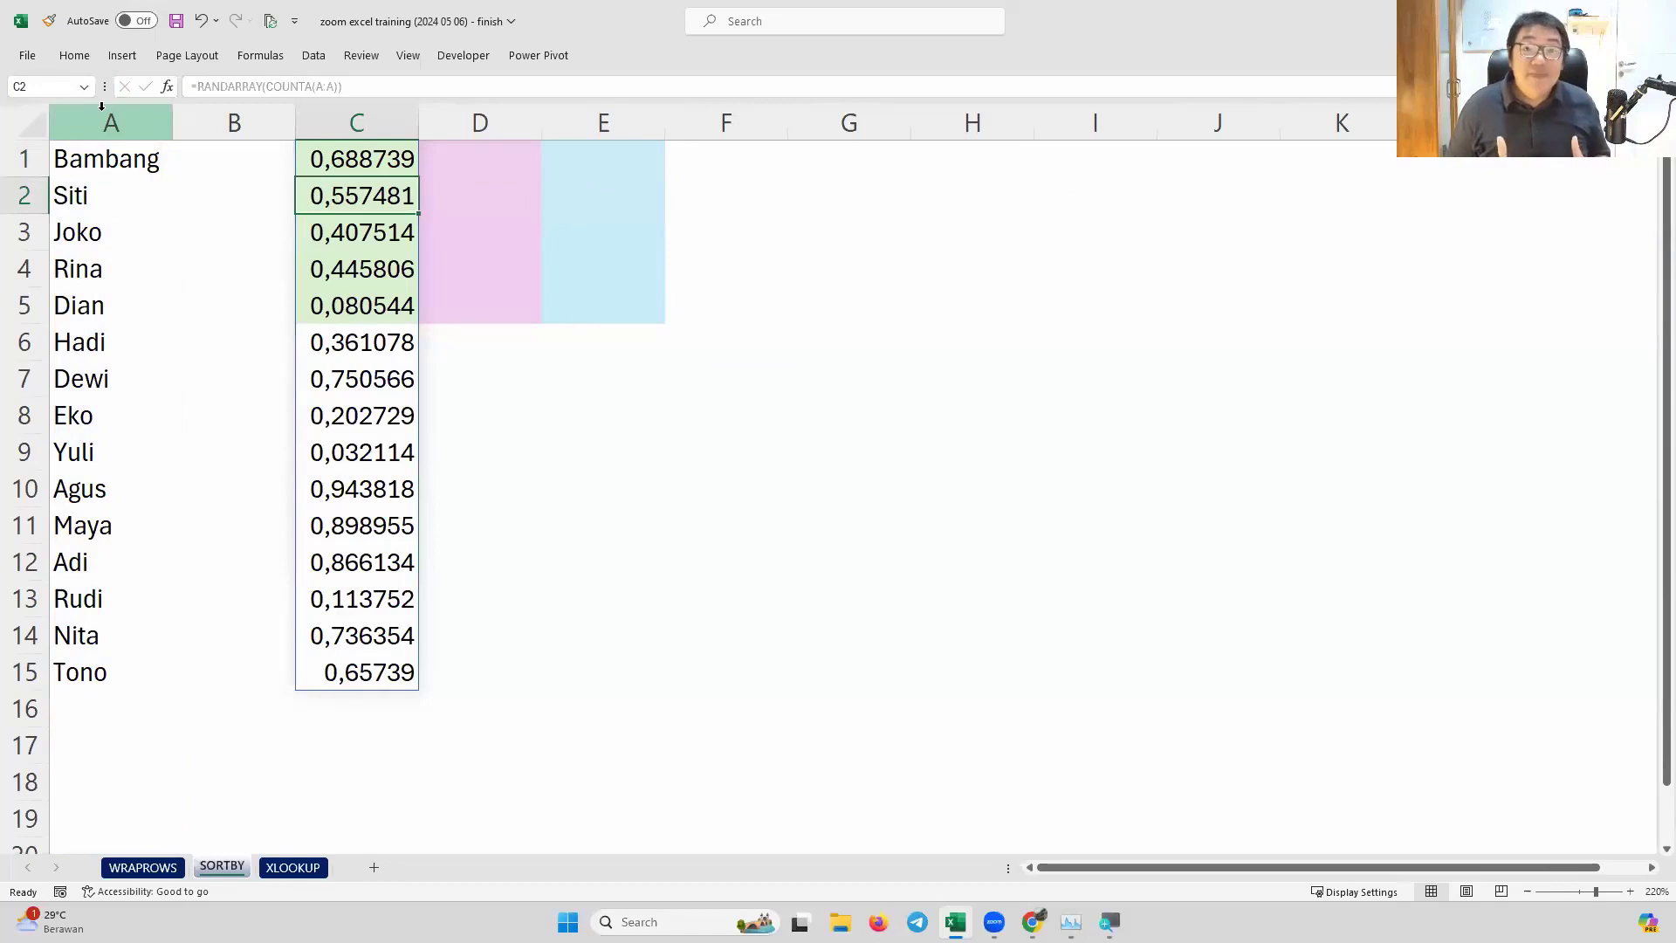
pyautogui.doubleClick(364, 159)
pyautogui.moveTo(467, 158); pyautogui.dragTo(617, 158)
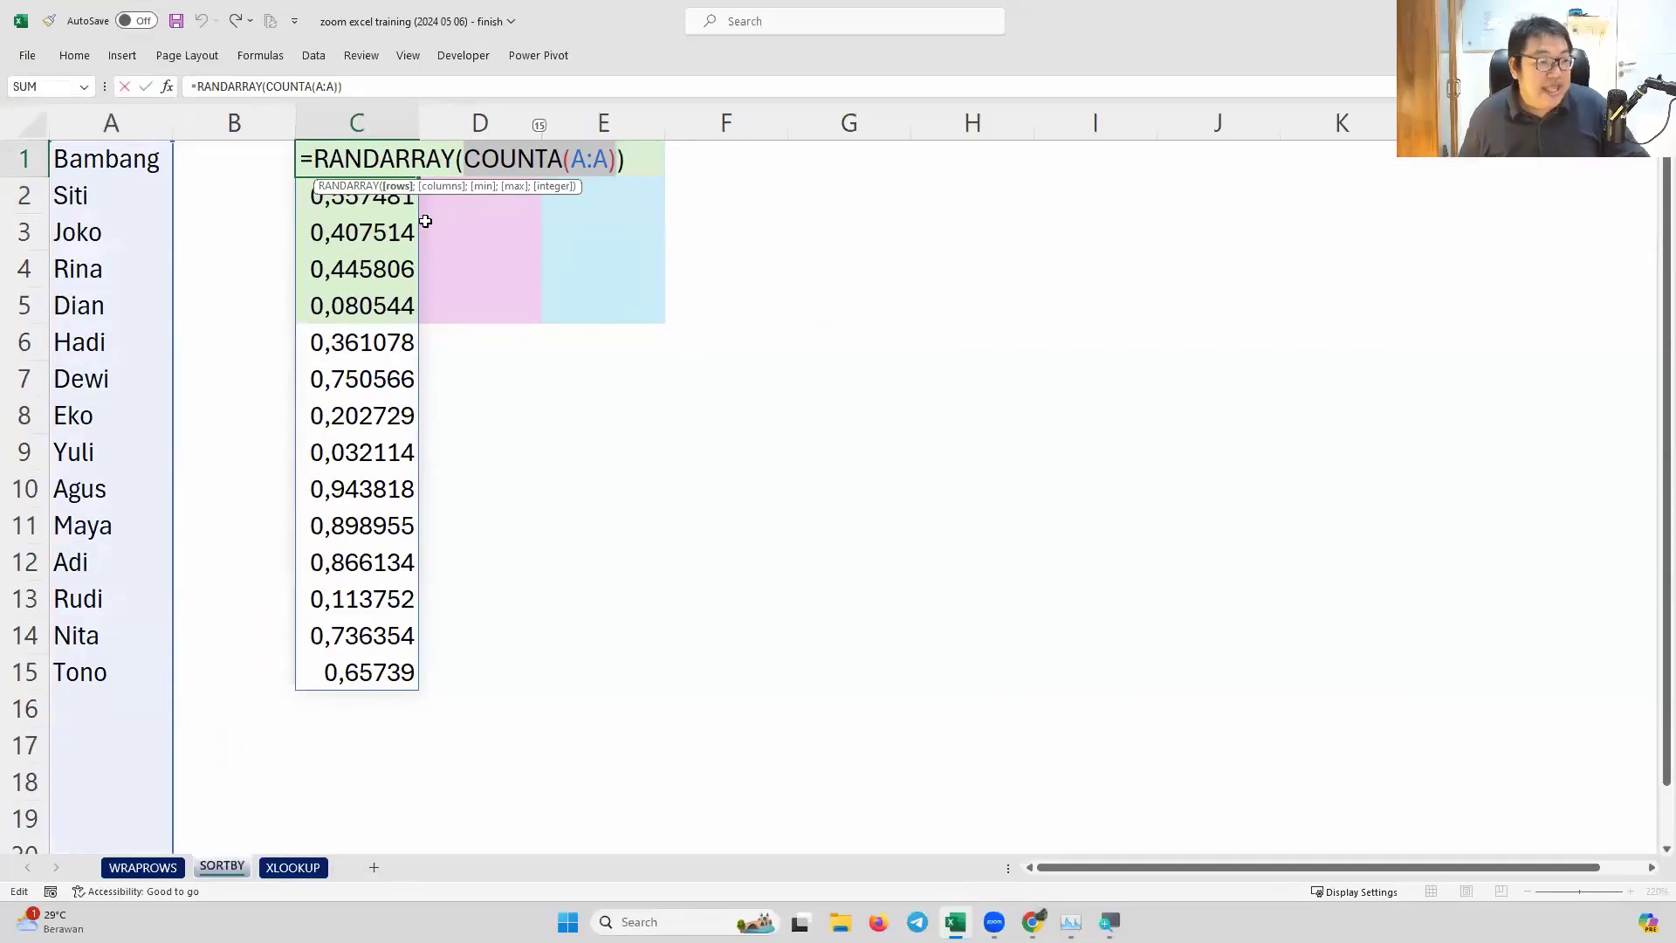
pyautogui.press('Escape')
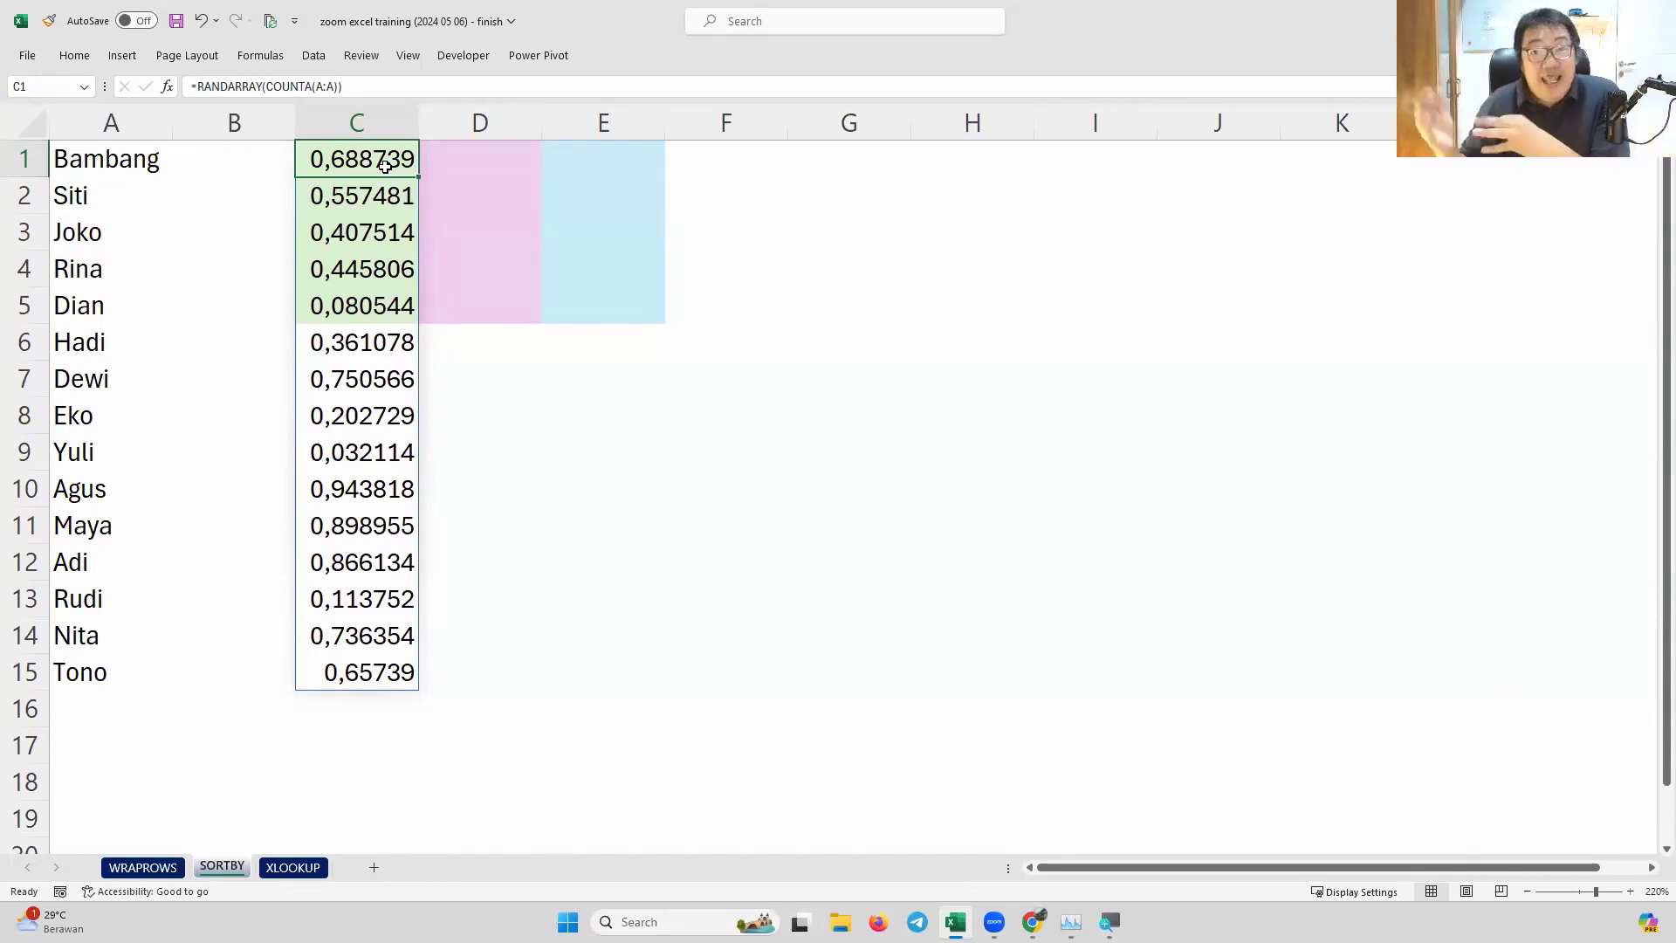
# Compare the names in A1:A15 with the random numbers spilled in C1:C15
pyautogui.moveTo(126, 160); pyautogui.dragTo(120, 677)
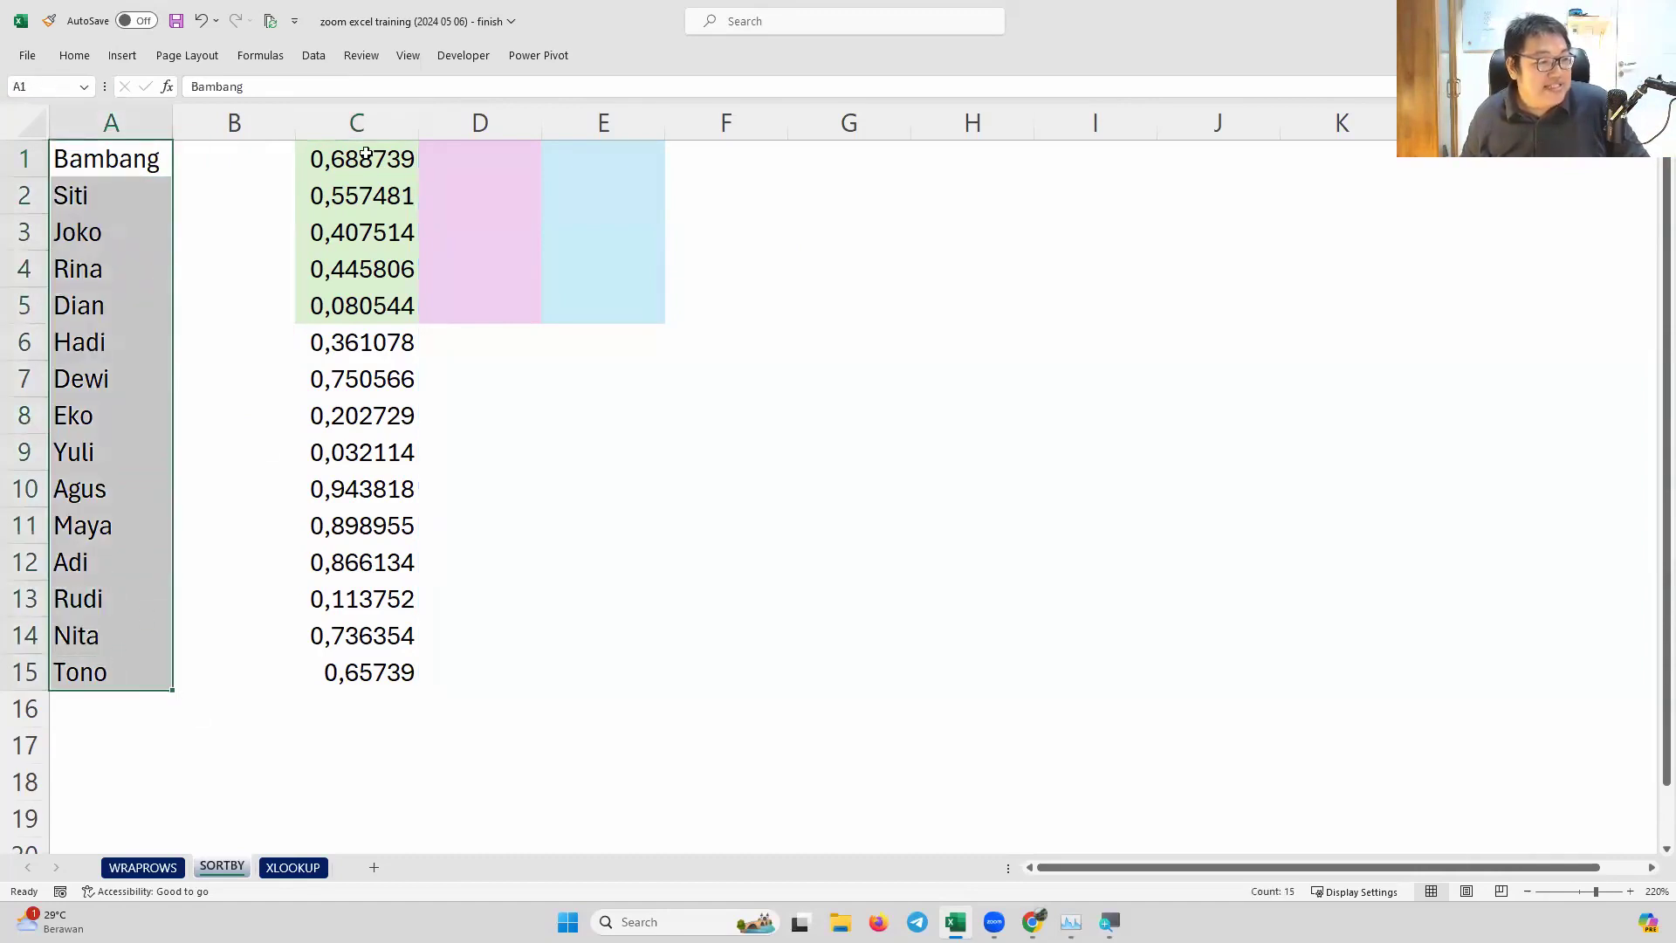
pyautogui.moveTo(366, 158); pyautogui.dragTo(336, 613)
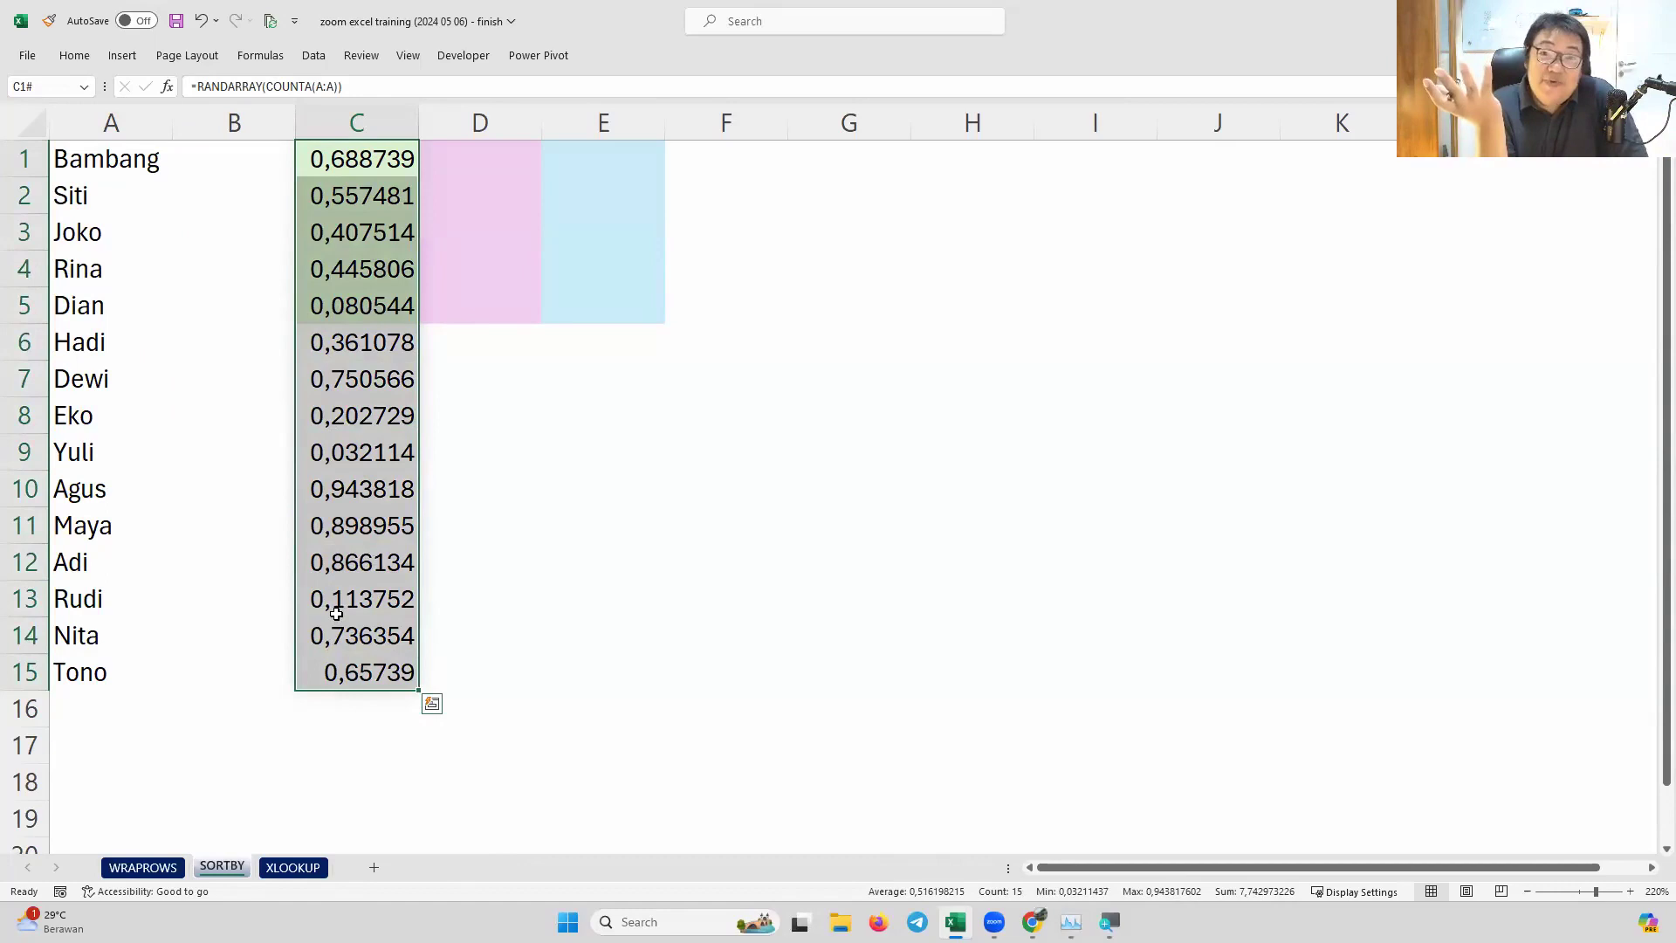
pyautogui.rightClick(353, 227)
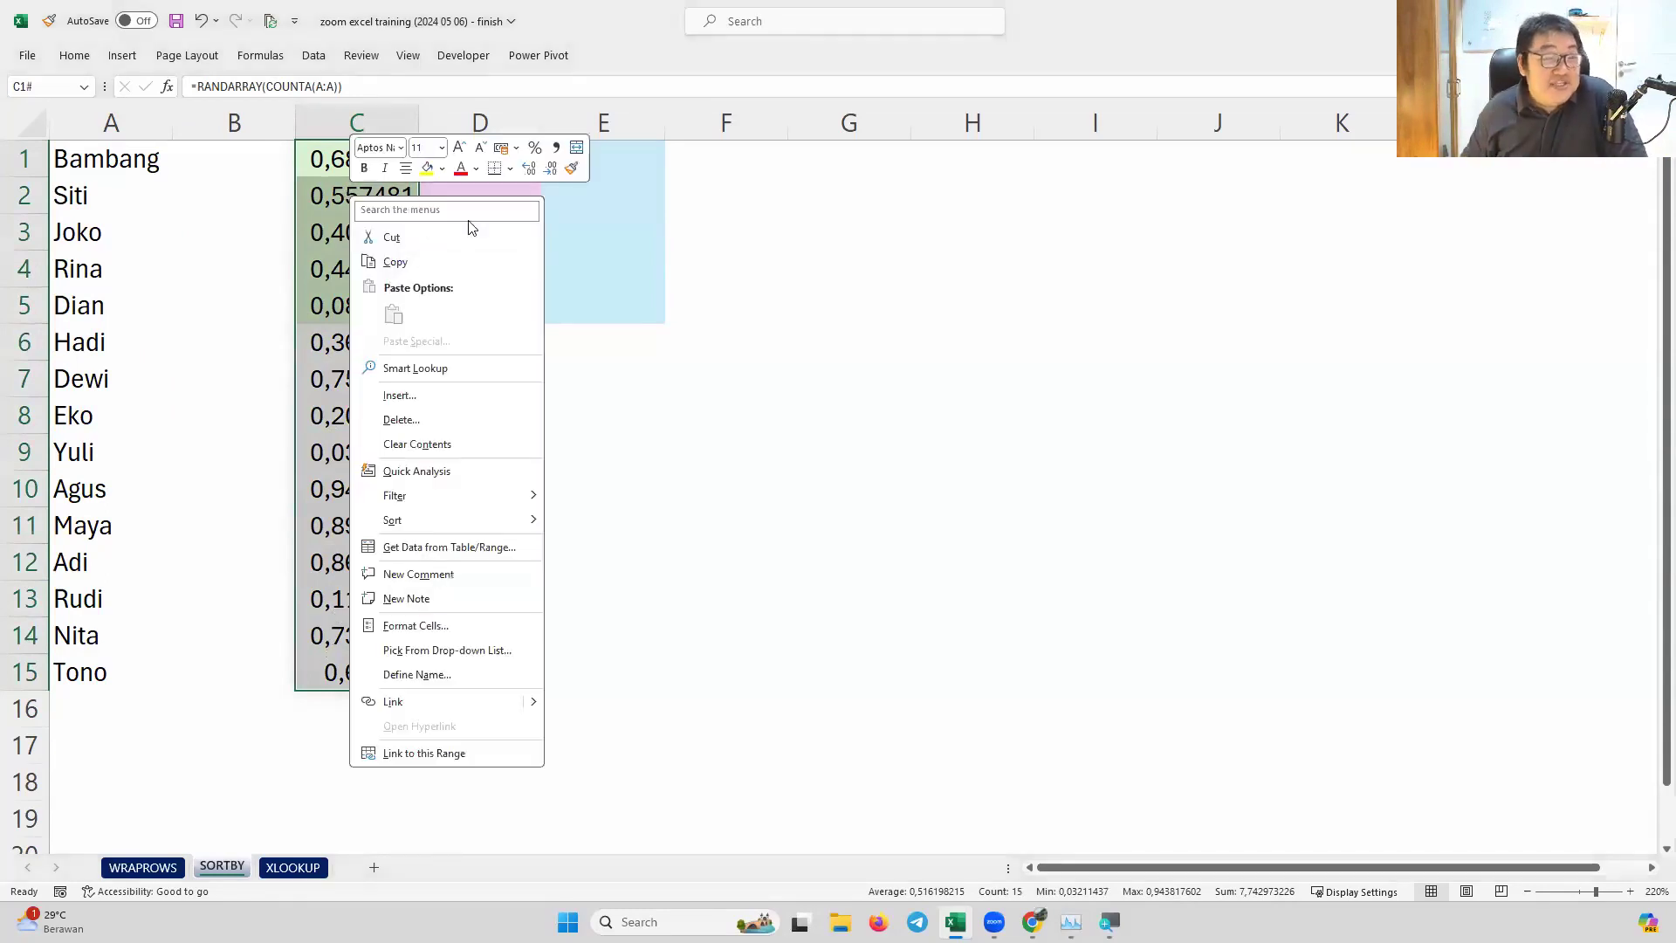
pyautogui.press('Escape')
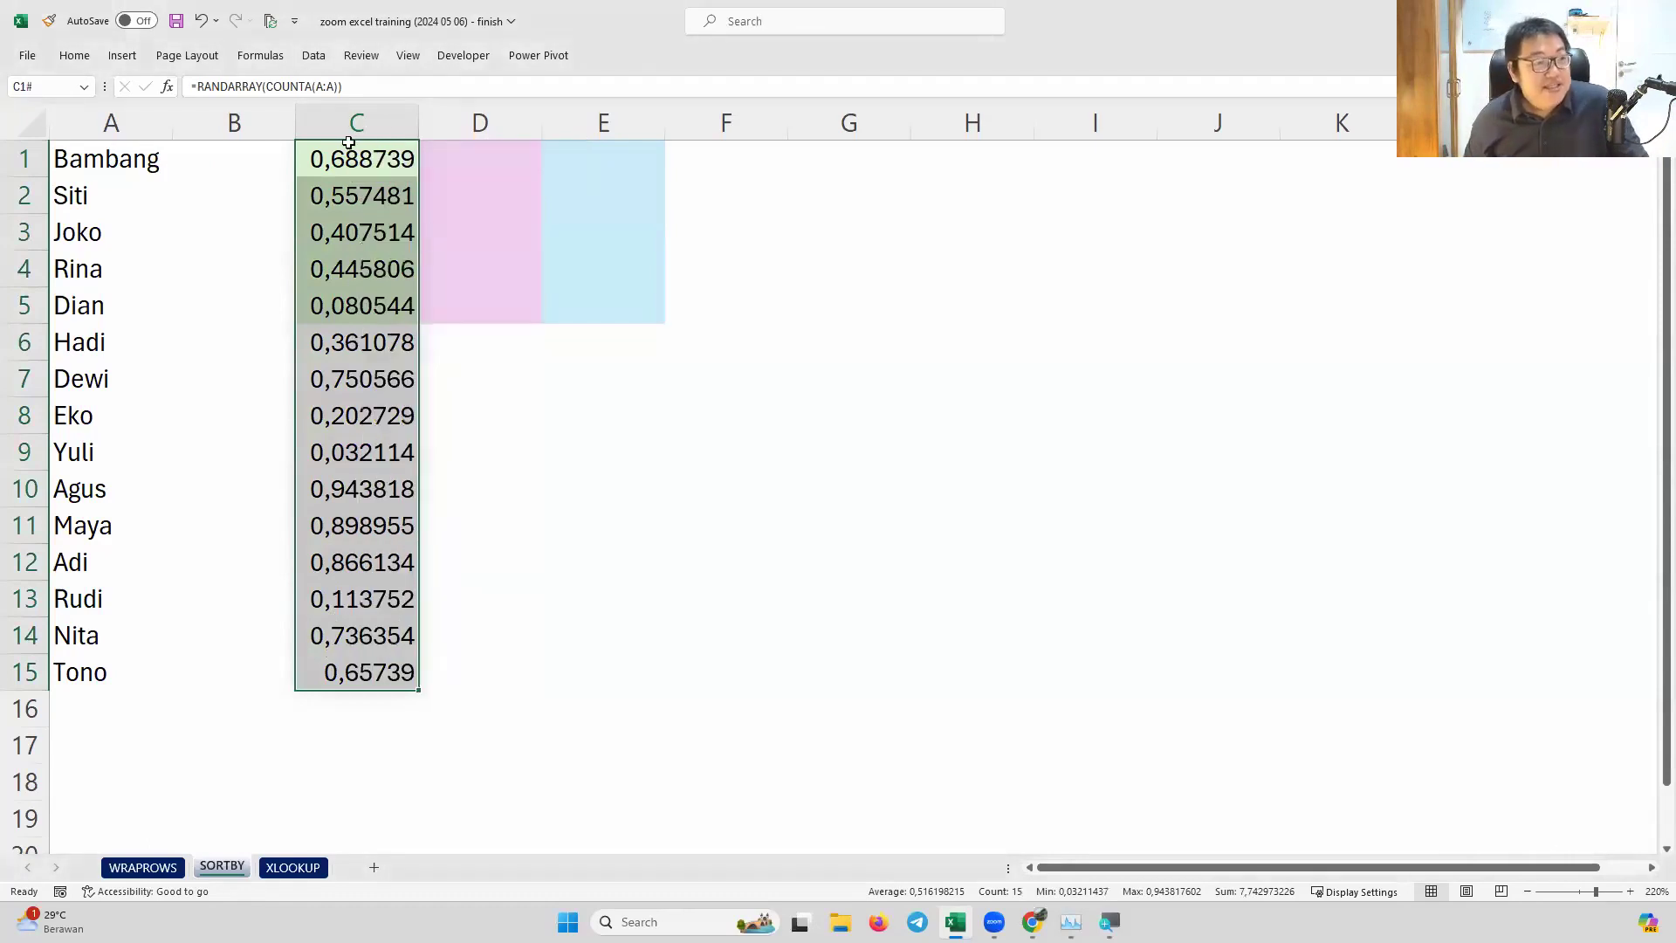
# Wrap C1's formula in SORTBY to shuffle the names: =SORTBY(A1:A15;RANDARRAY(COUNTA(A:A)))
pyautogui.click(314, 158)
pyautogui.doubleClick(314, 158)
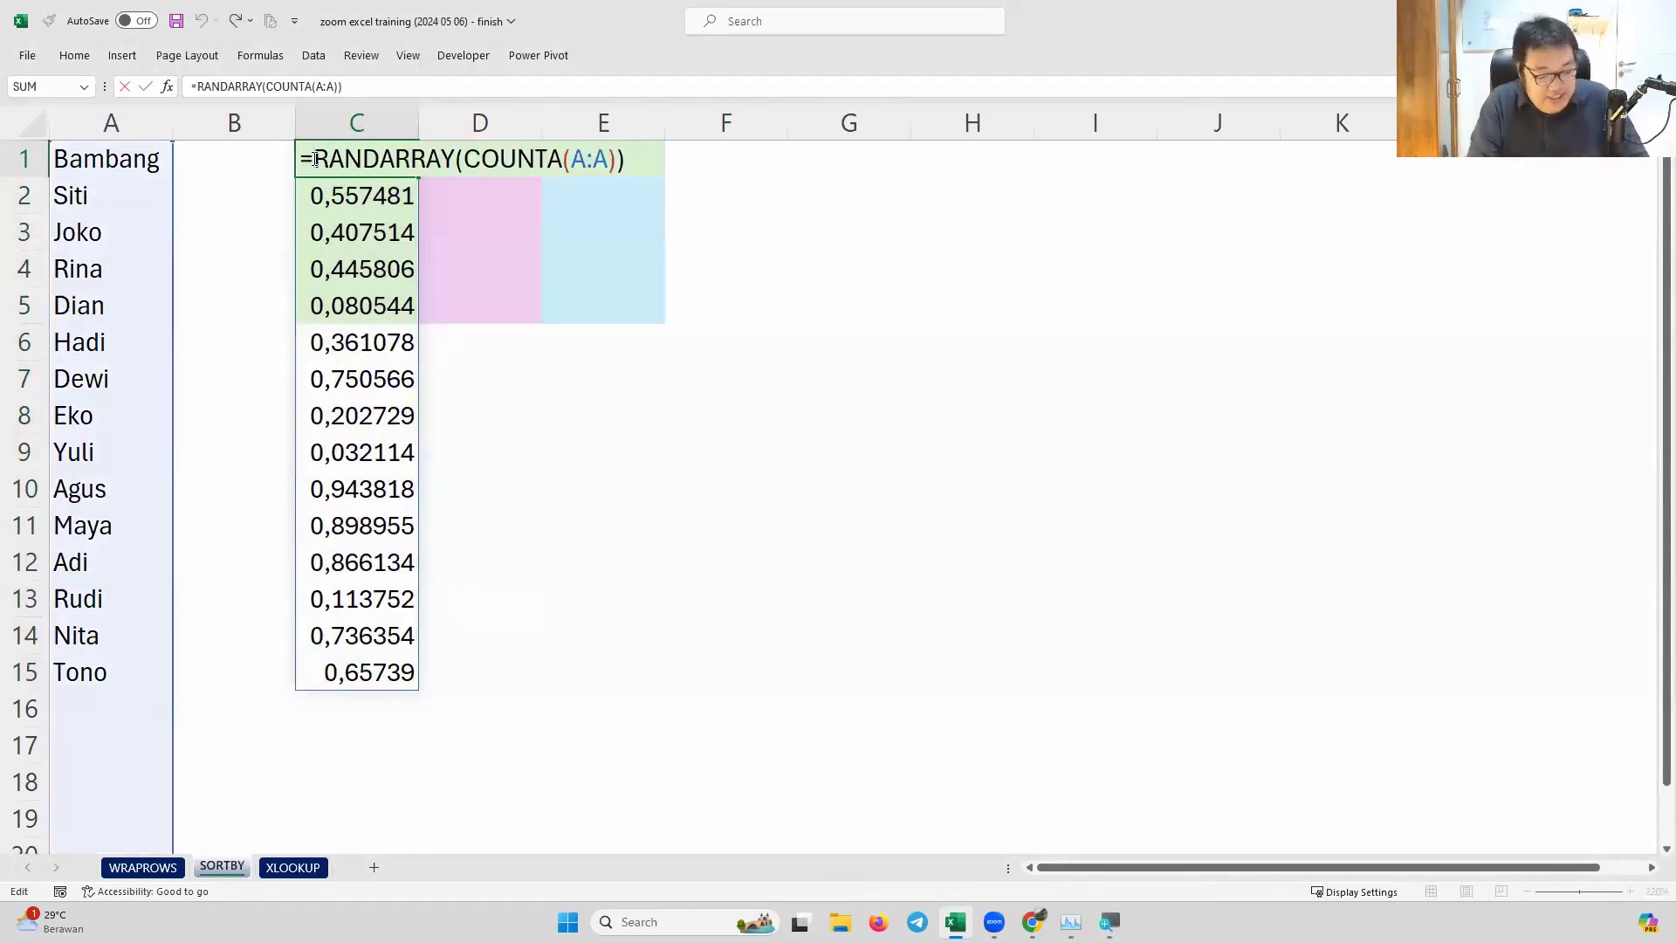
pyautogui.write('sortby')
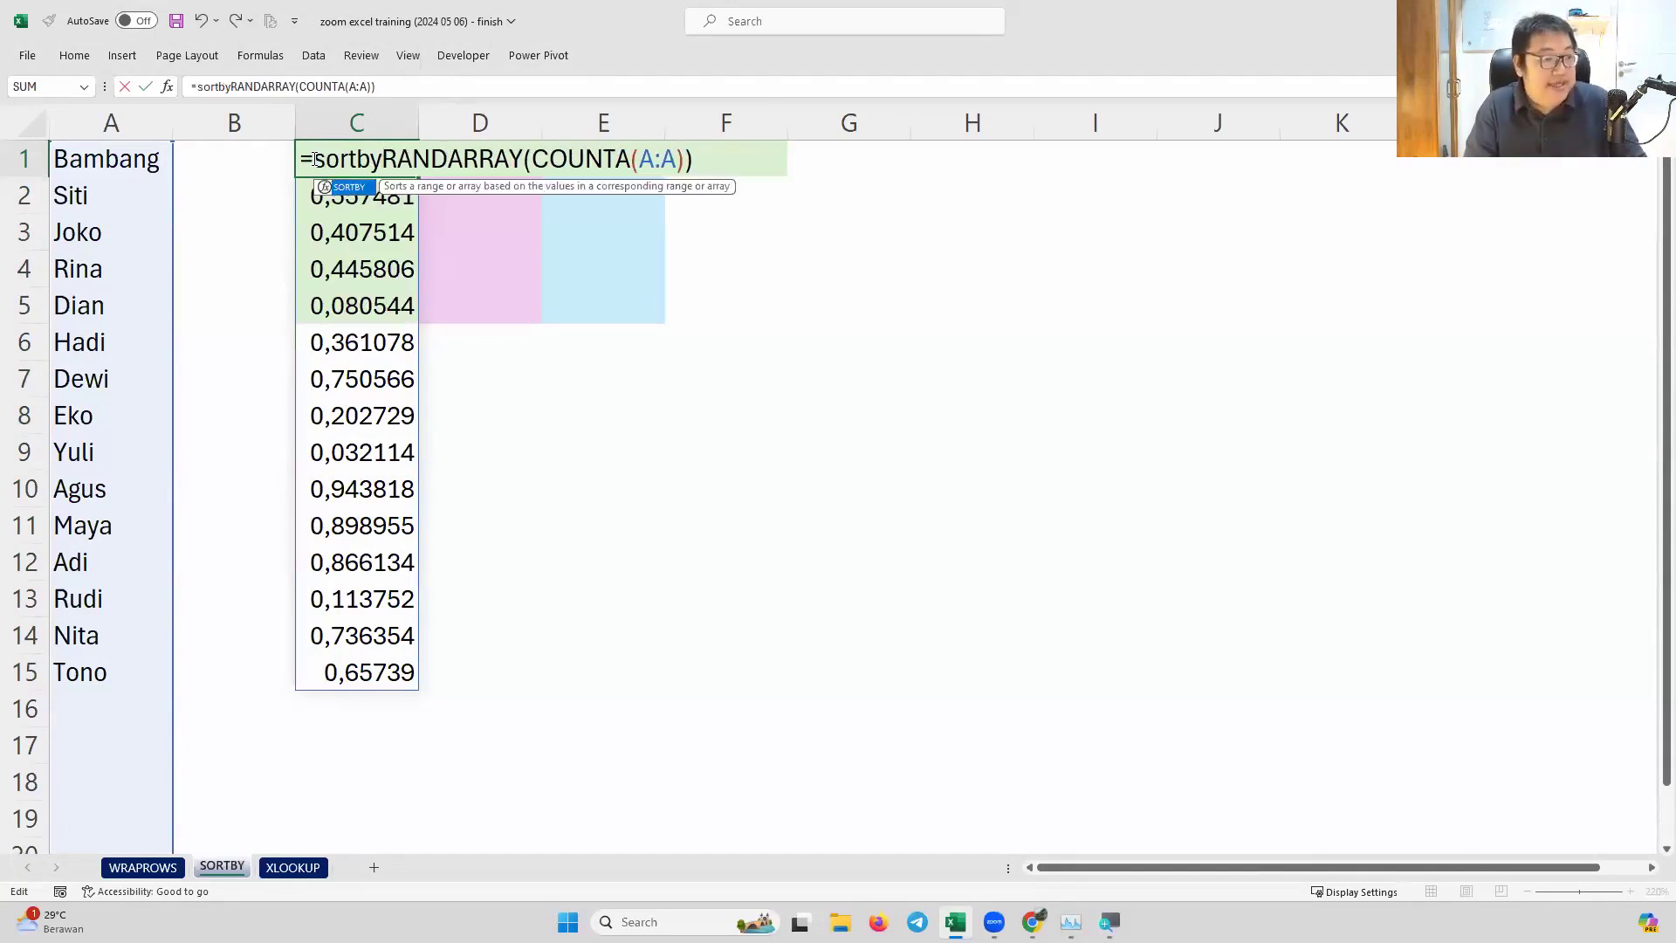
pyautogui.press('Tab')
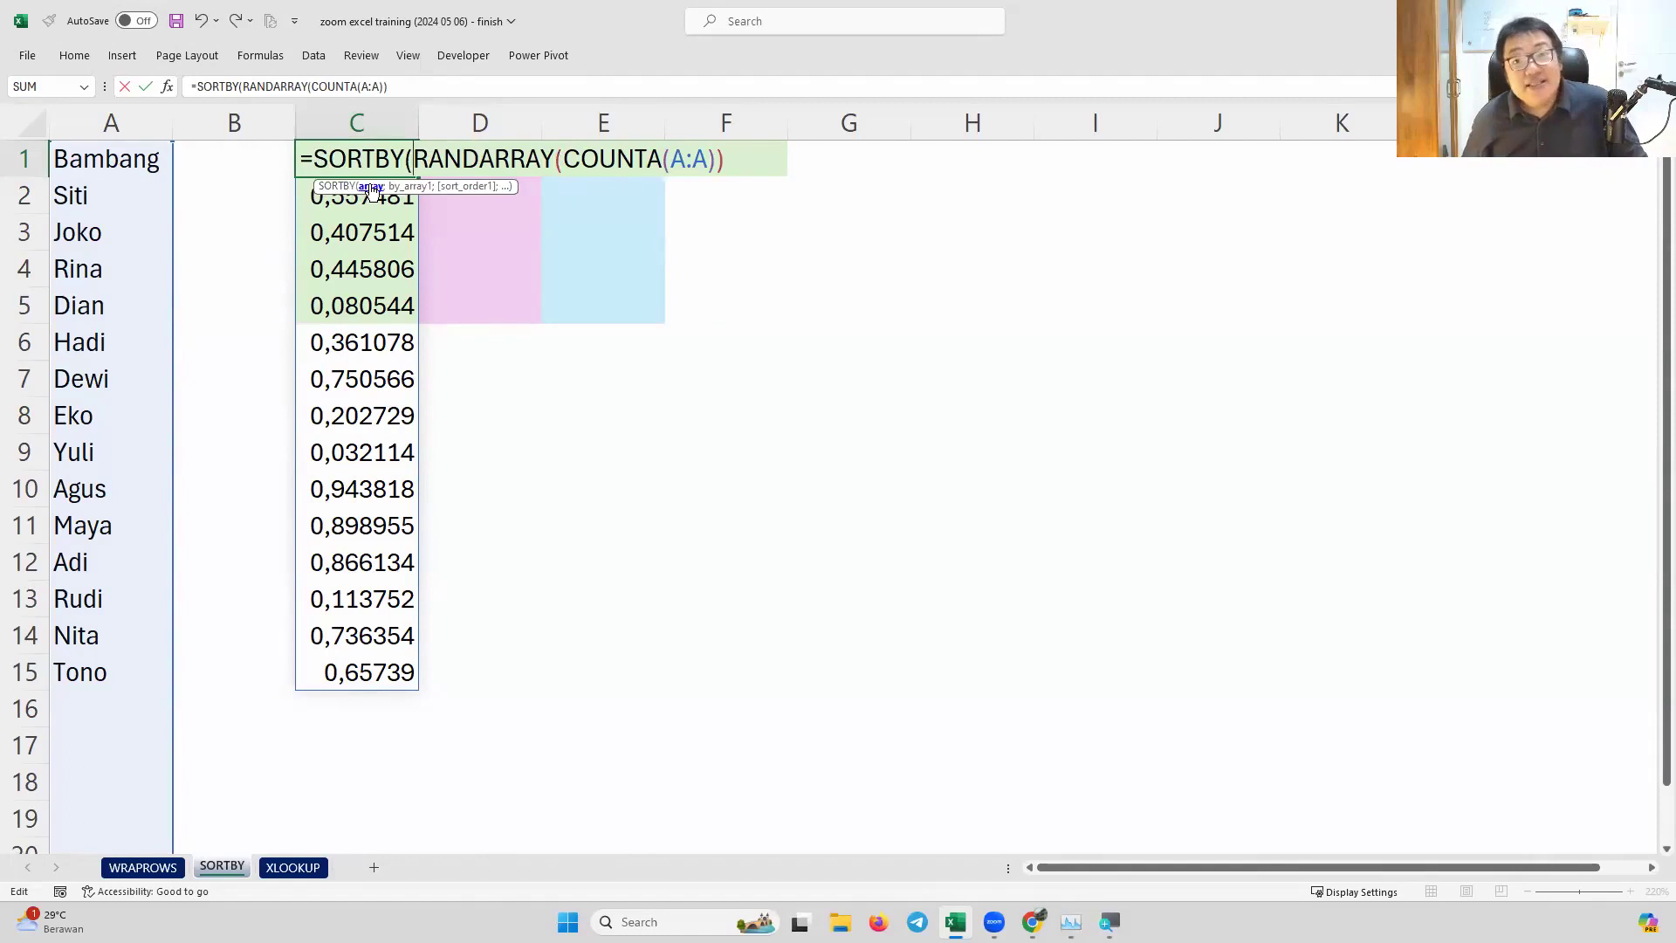
pyautogui.moveTo(154, 166); pyautogui.dragTo(109, 666)
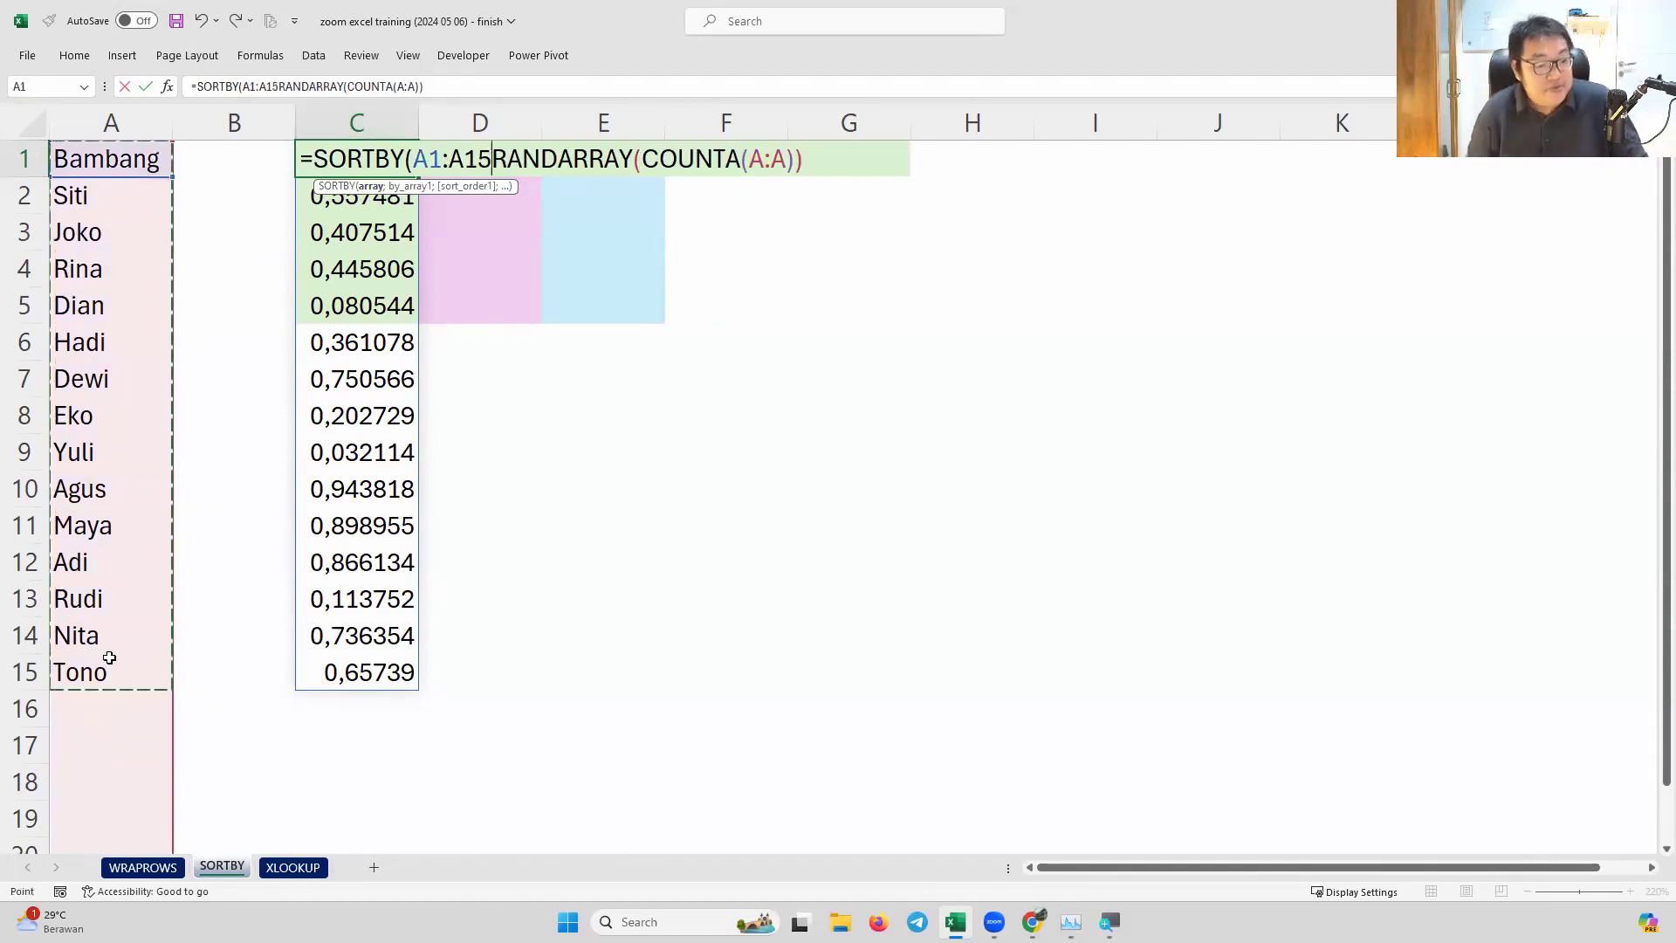
pyautogui.write(';')
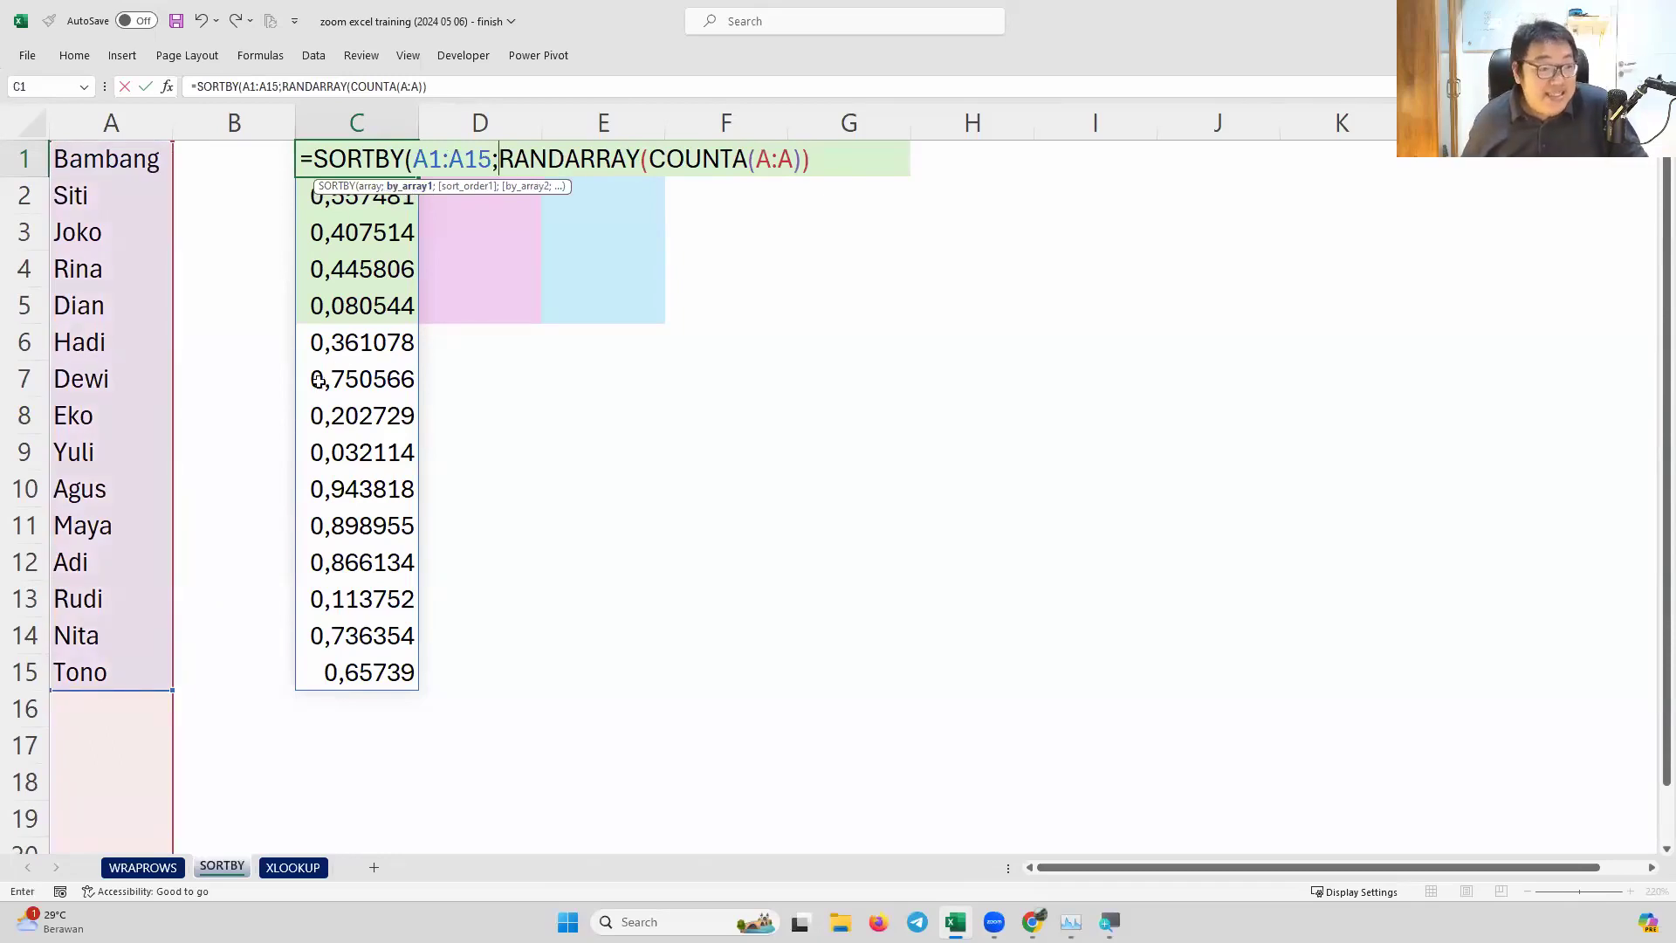
pyautogui.moveTo(500, 162); pyautogui.dragTo(808, 157)
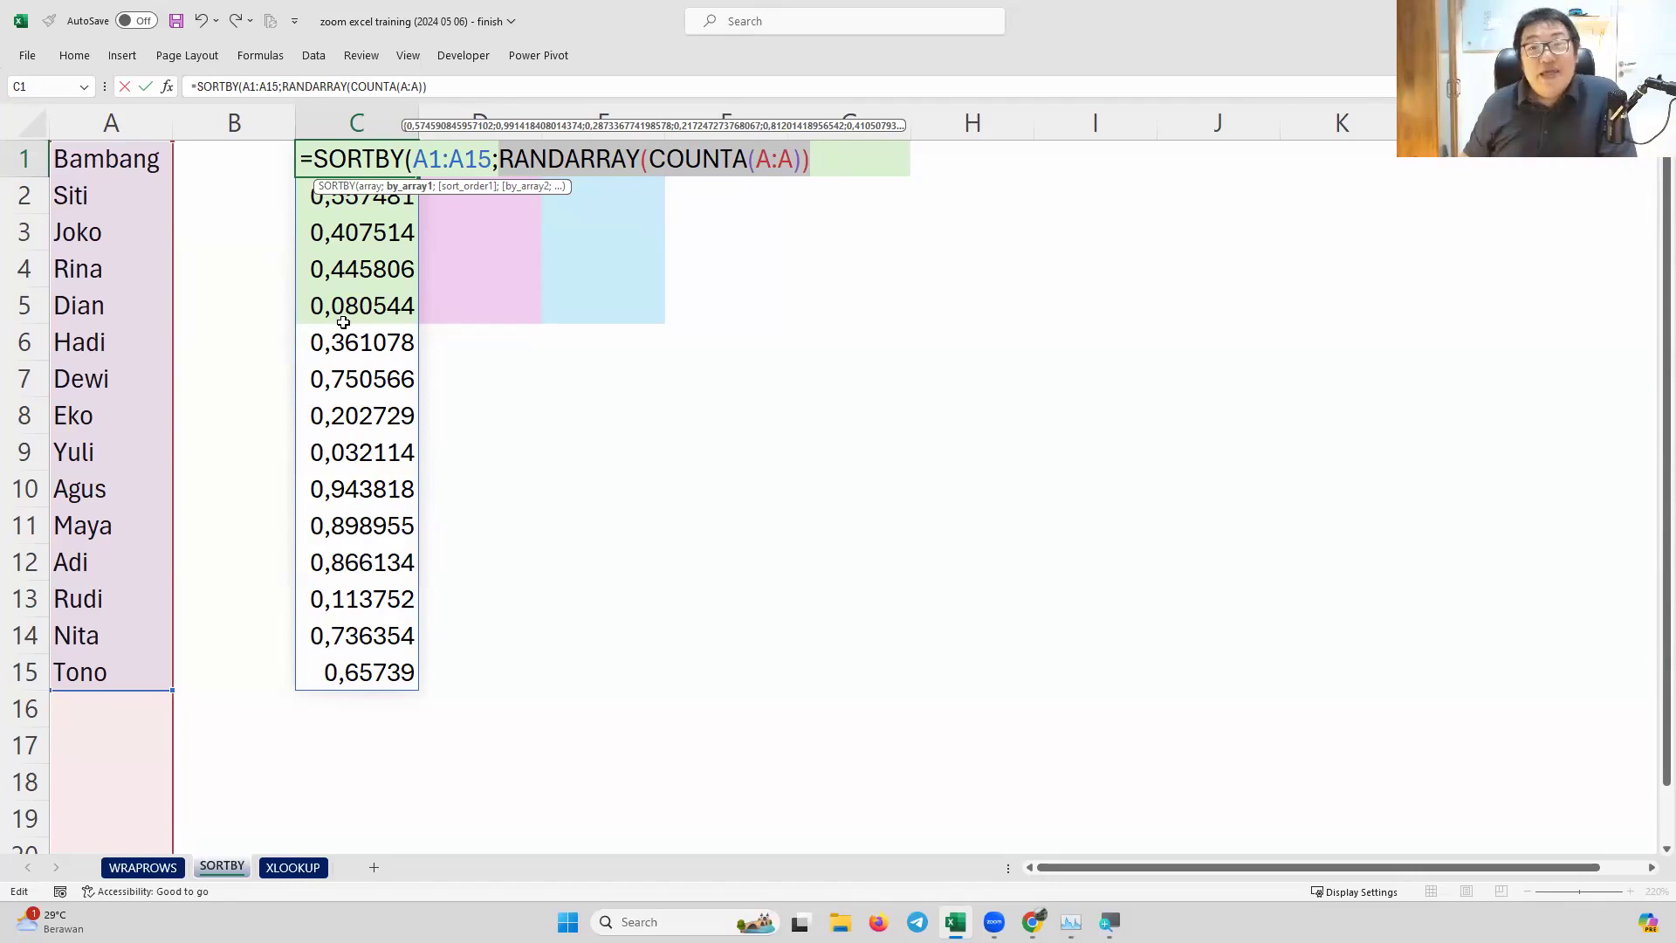
pyautogui.click(826, 163)
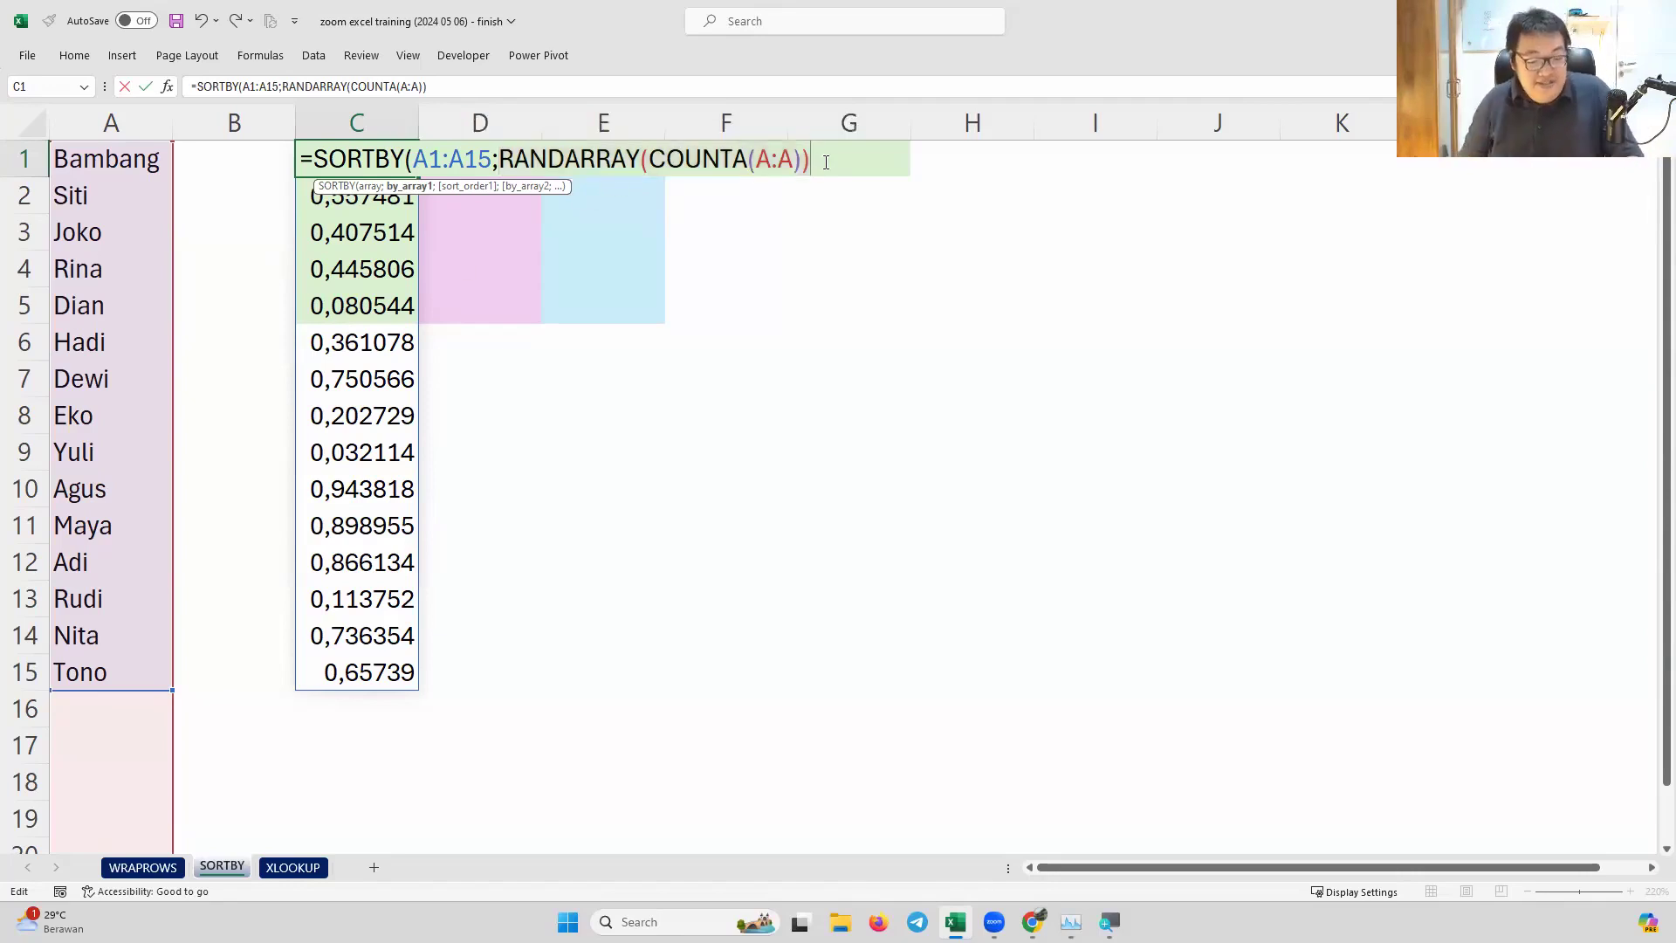
pyautogui.write(')')
pyautogui.press('Return')
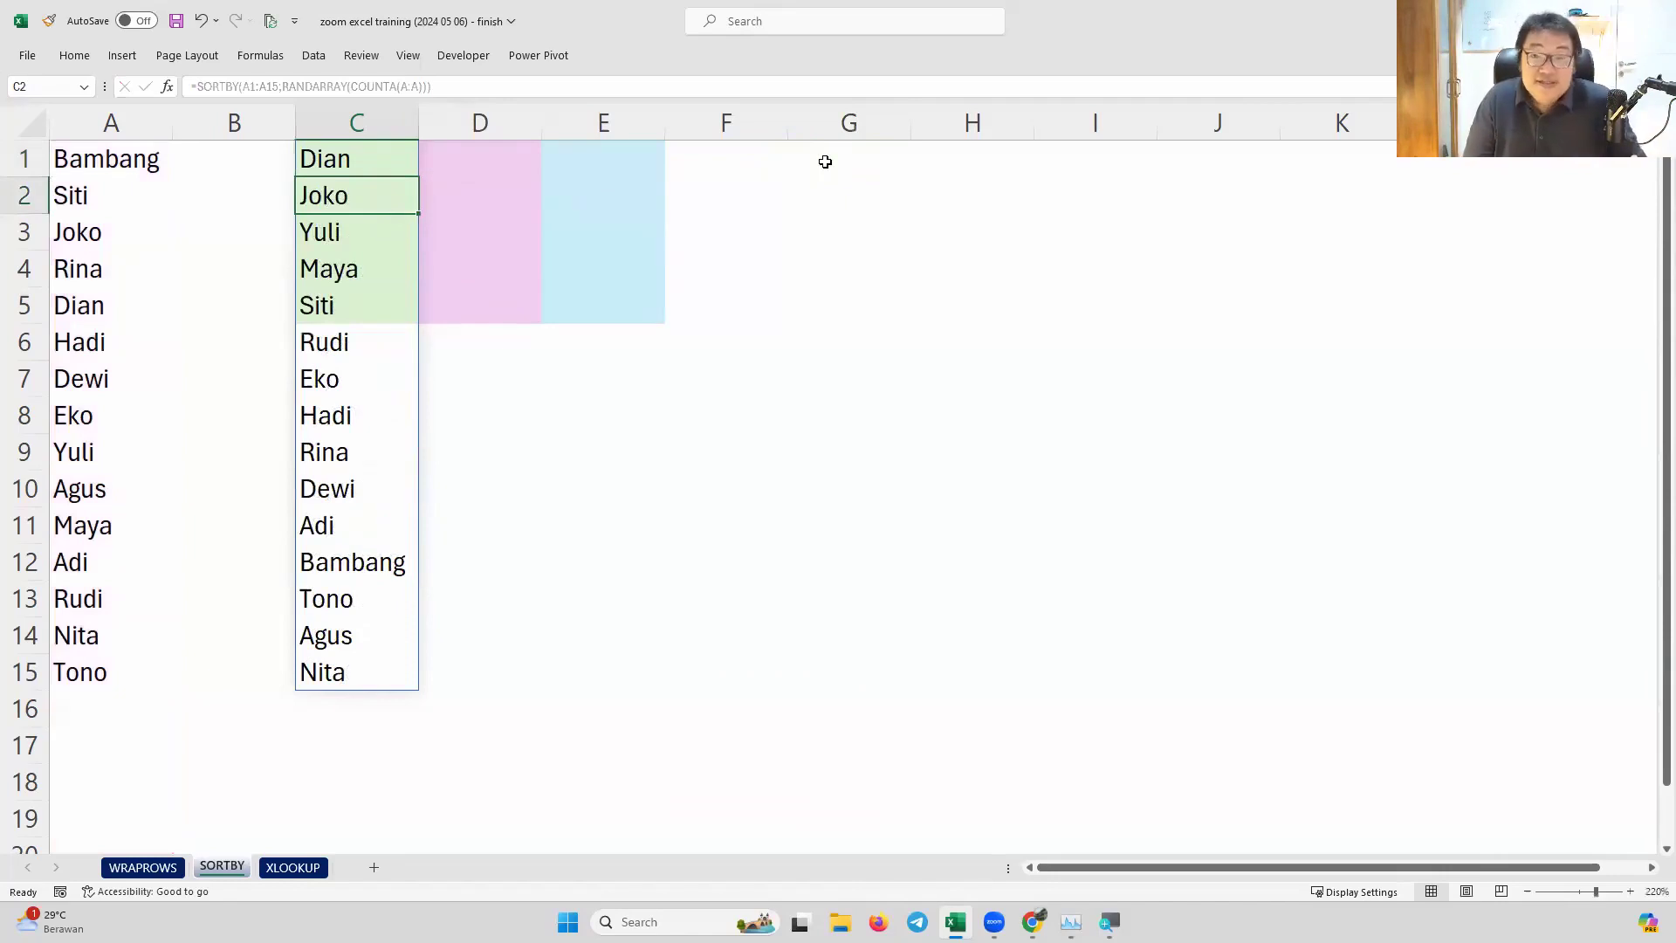
# Recalculate the sheet several times to reshuffle the single-column name list in C1:C15
pyautogui.press('F9')
pyautogui.press('F9')
pyautogui.press('F9')
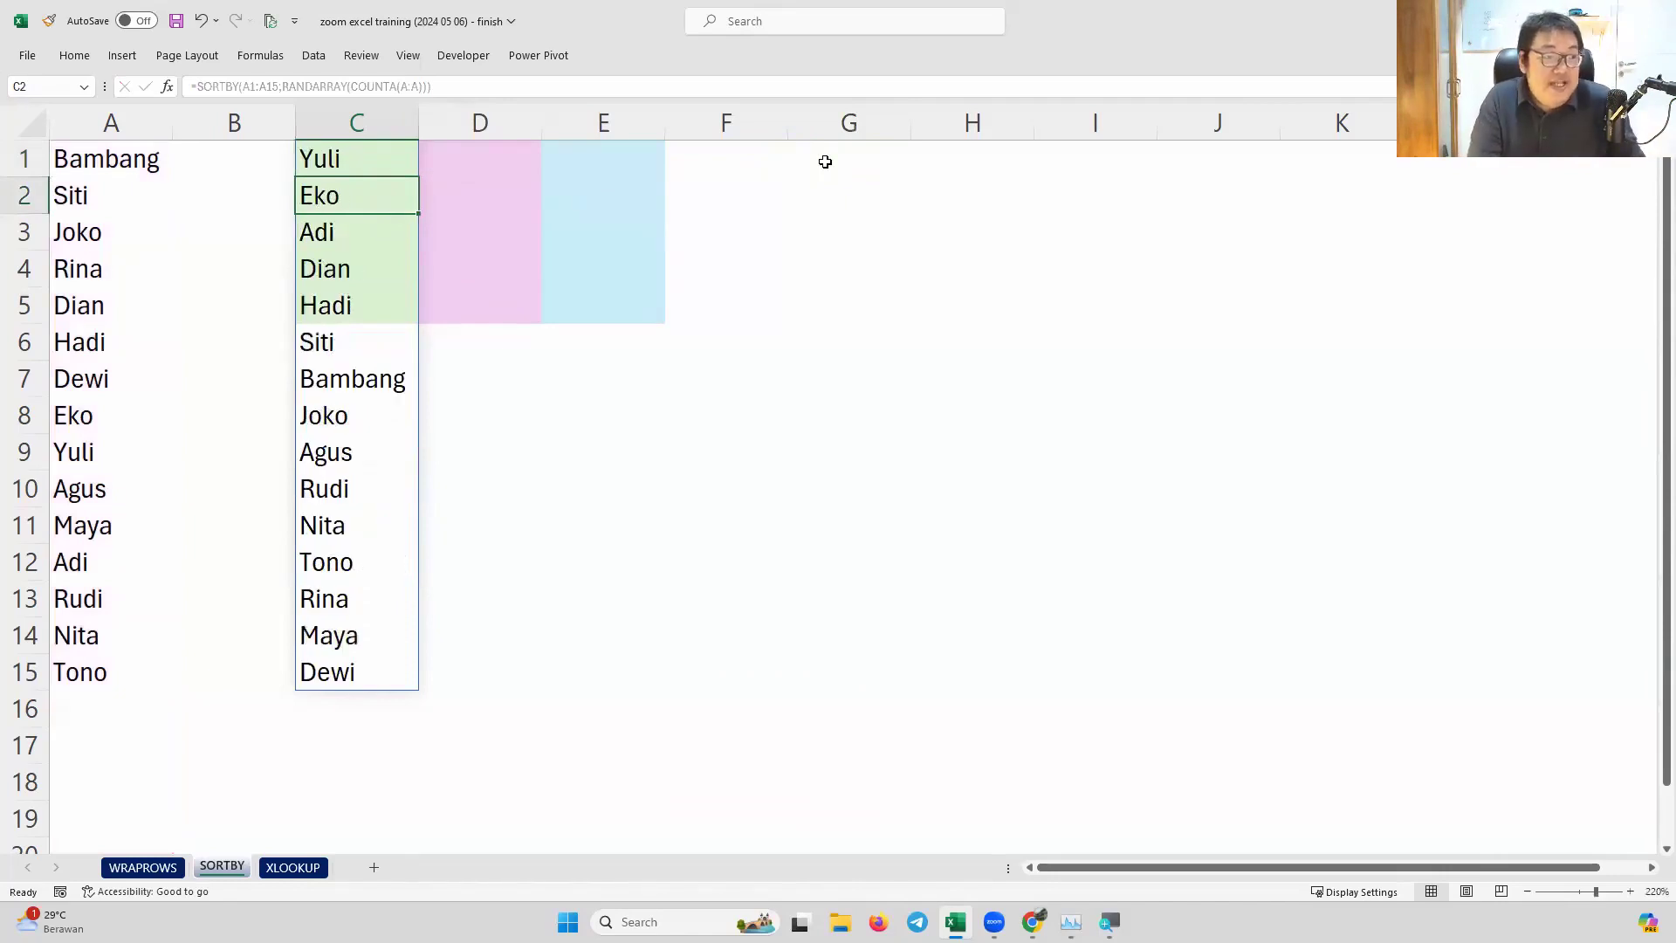
pyautogui.press('F9')
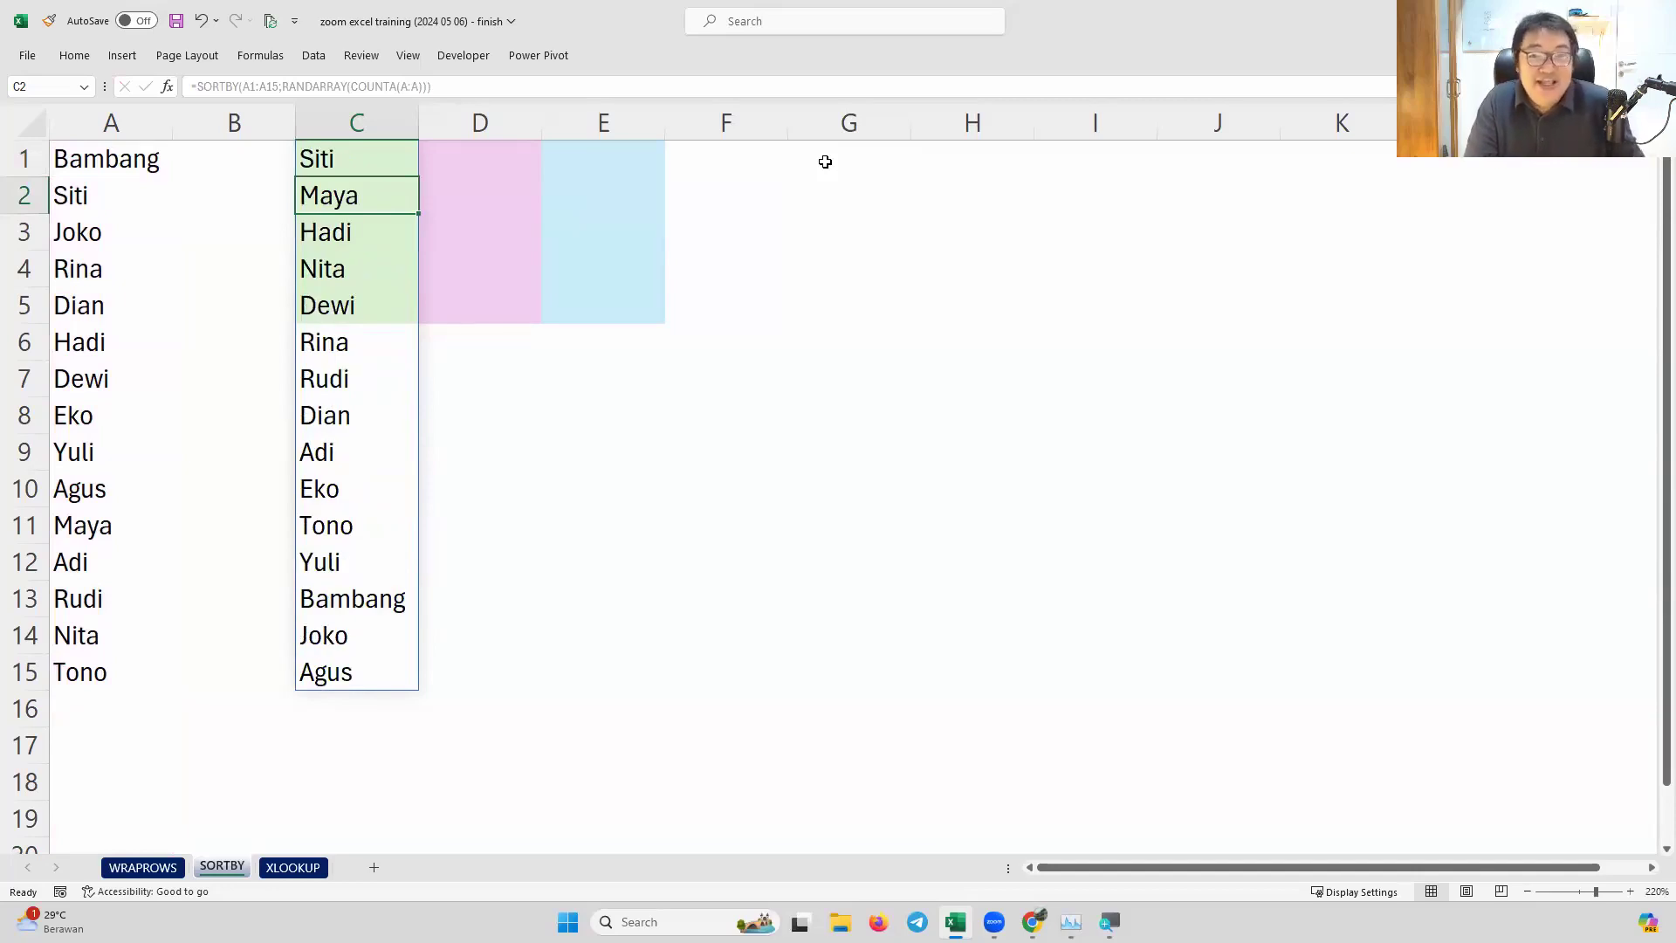
pyautogui.press('F9')
pyautogui.press('F9')
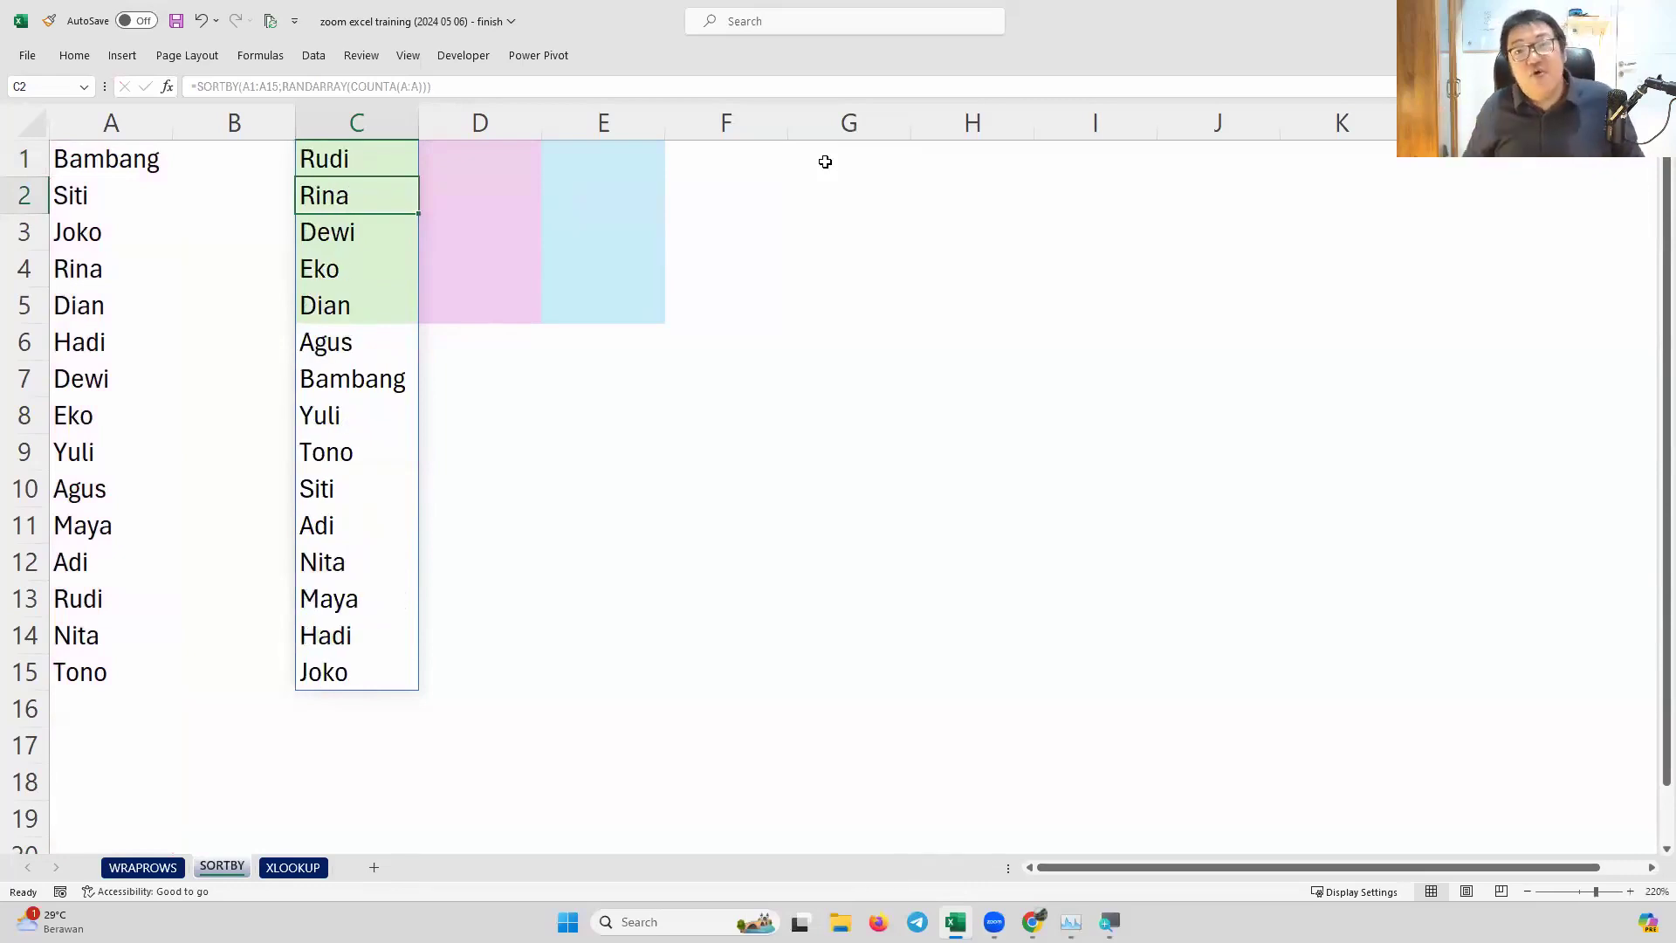
pyautogui.click(369, 153)
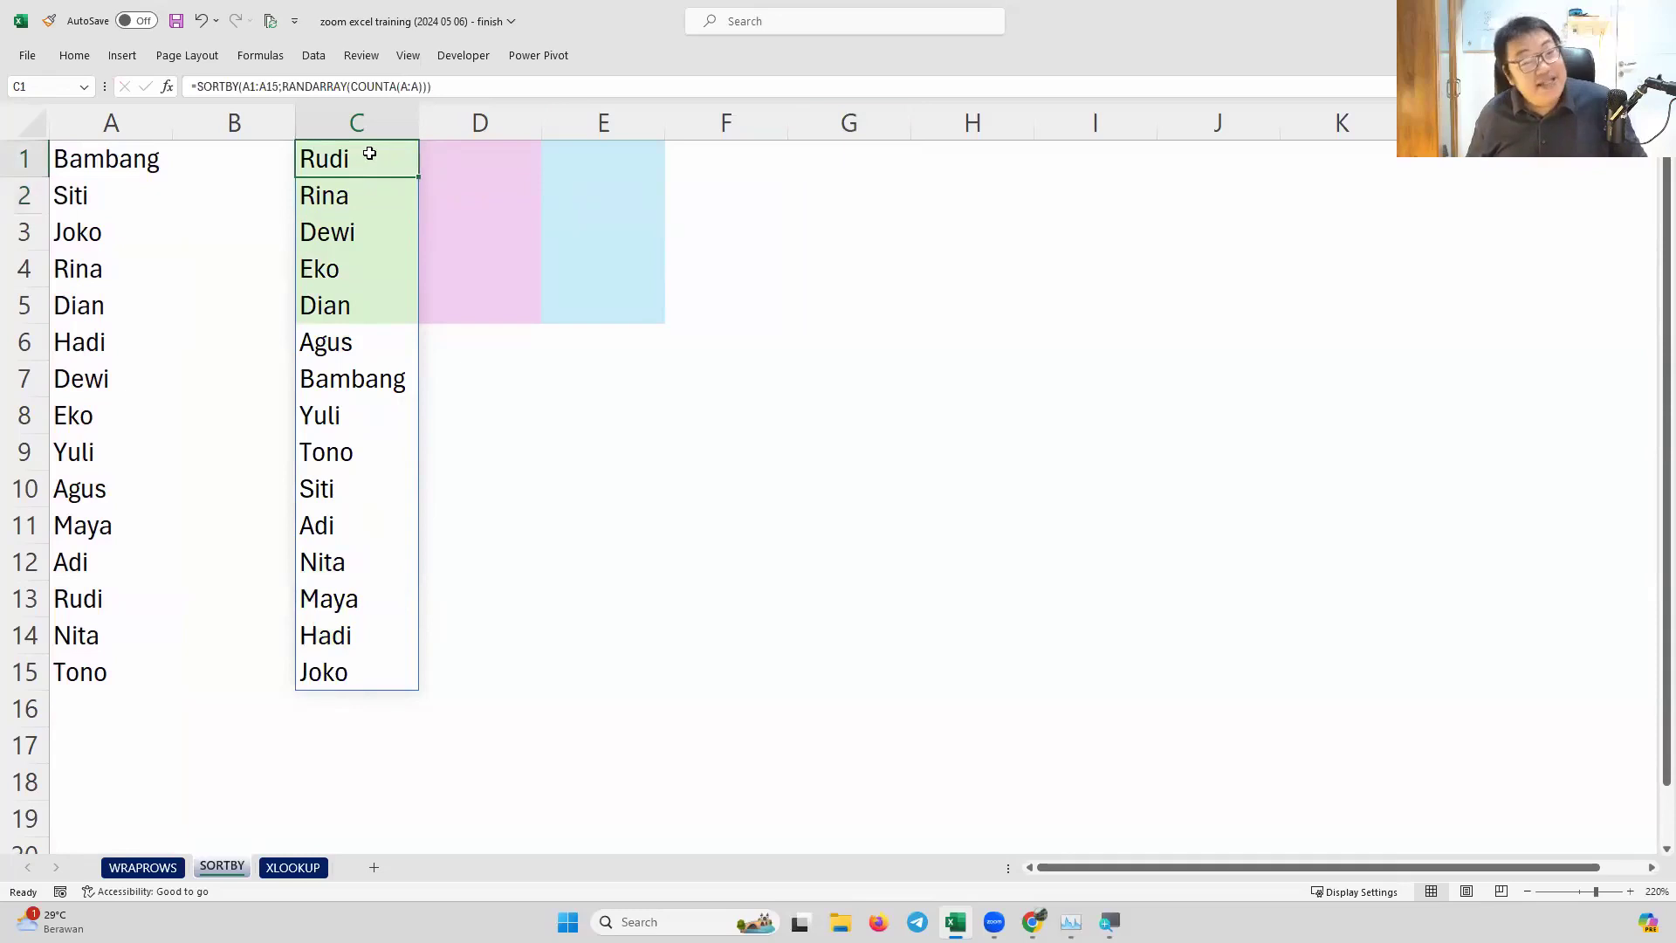
pyautogui.click(200, 86)
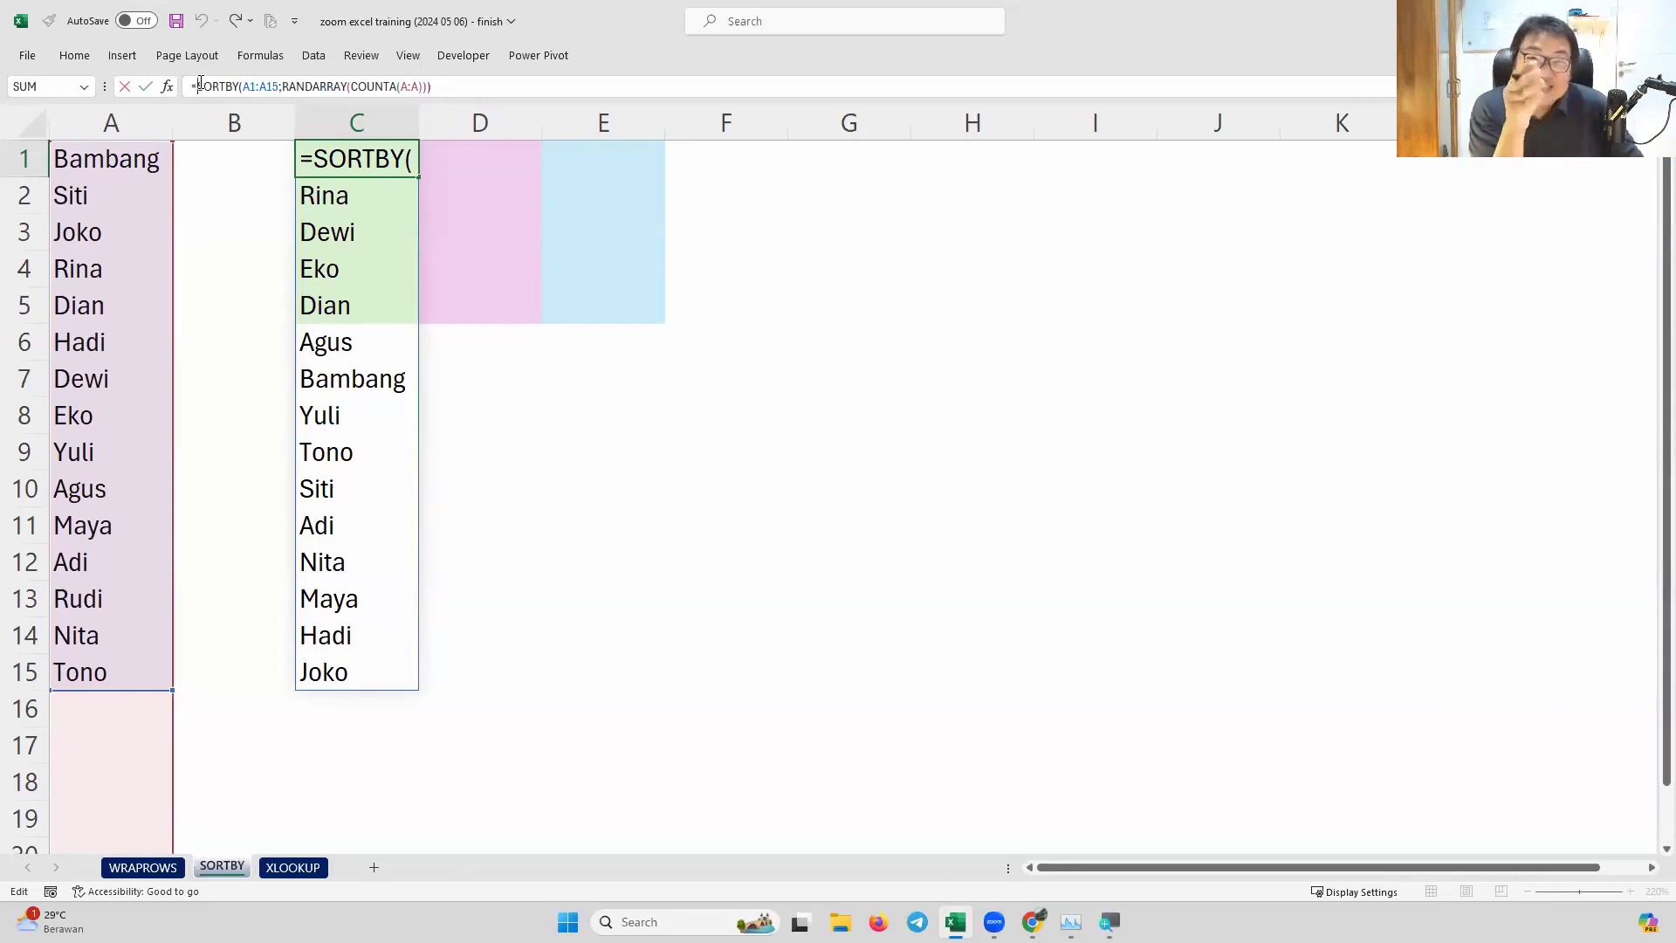
pyautogui.write('w')
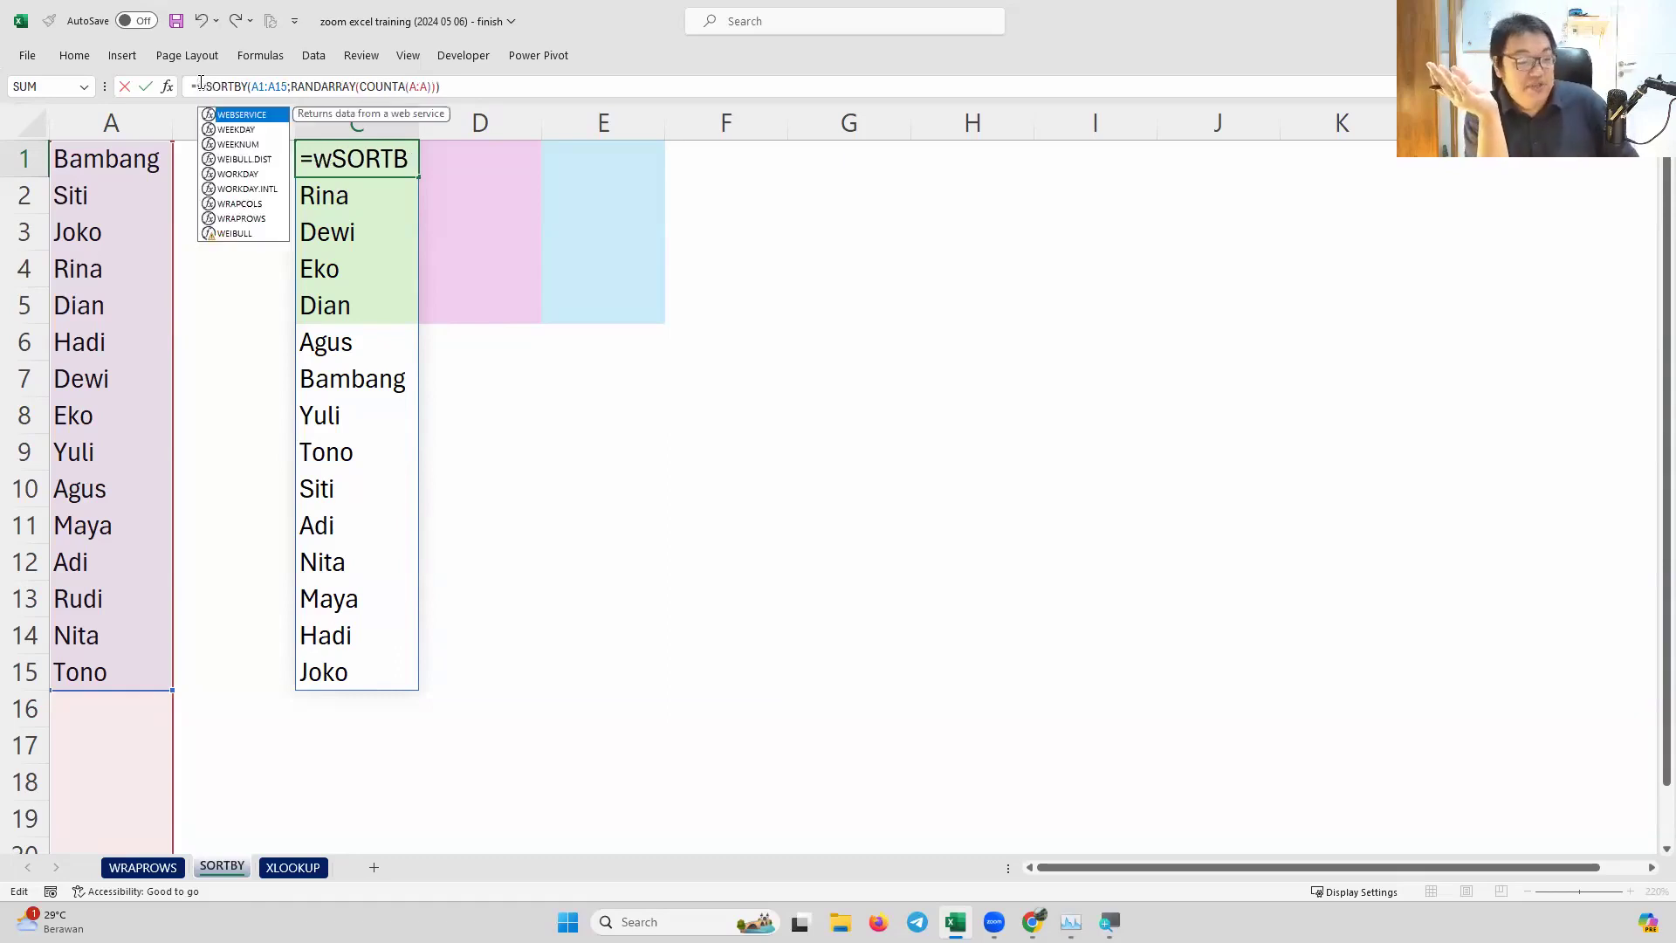
pyautogui.write('raprow')
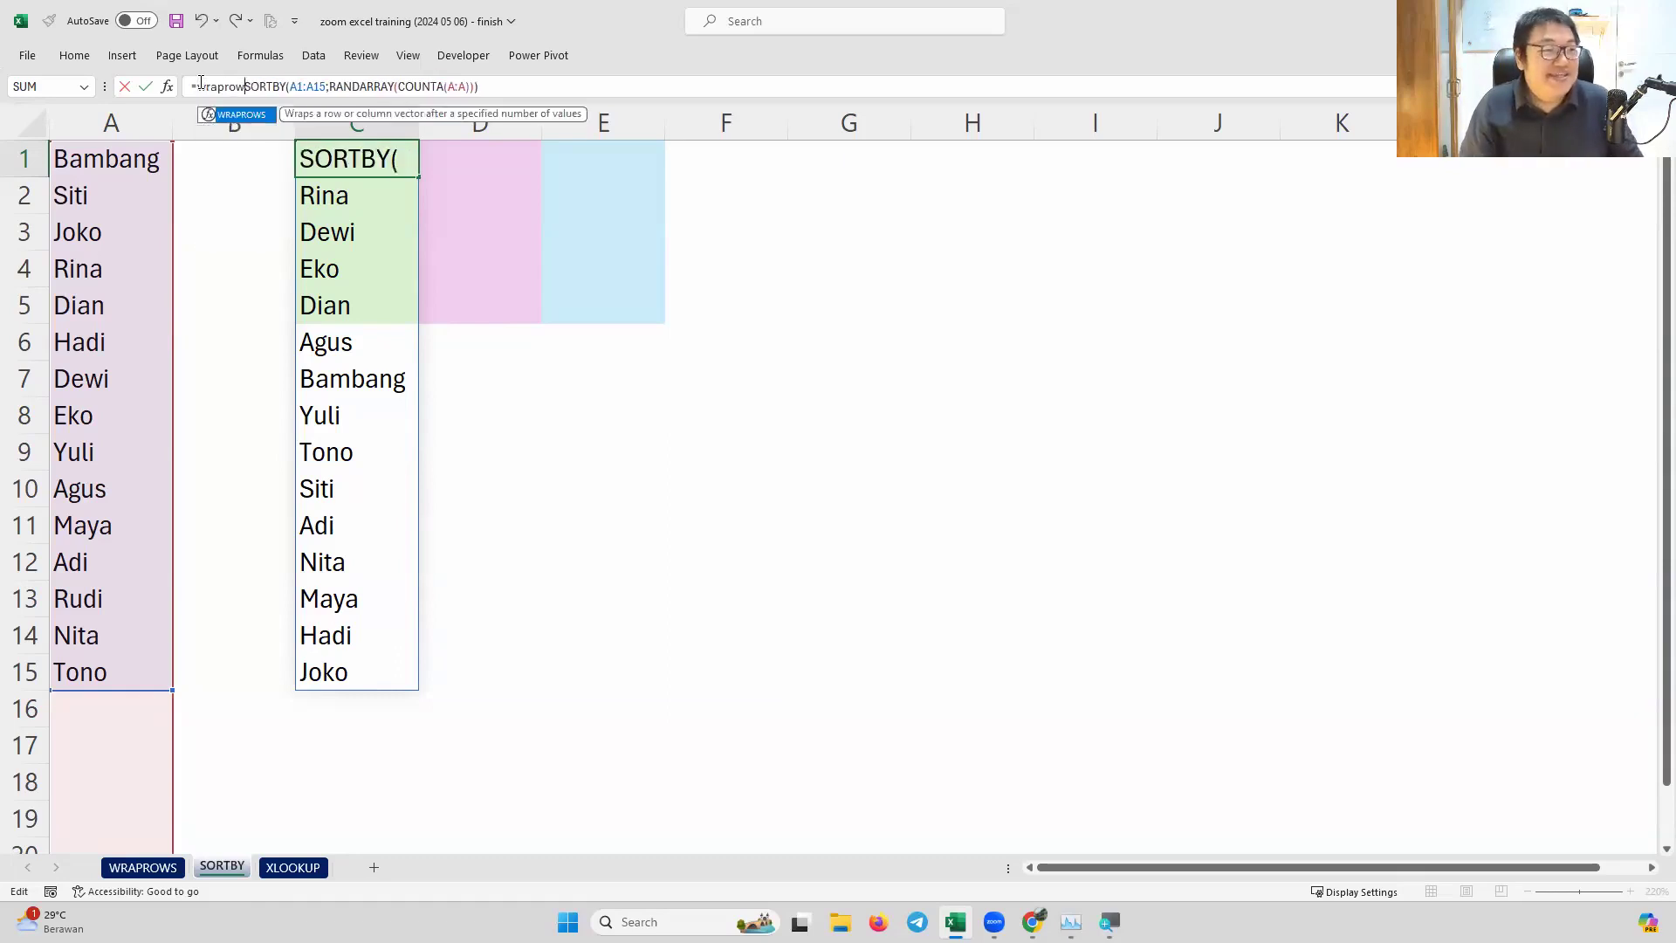
pyautogui.press('Tab')
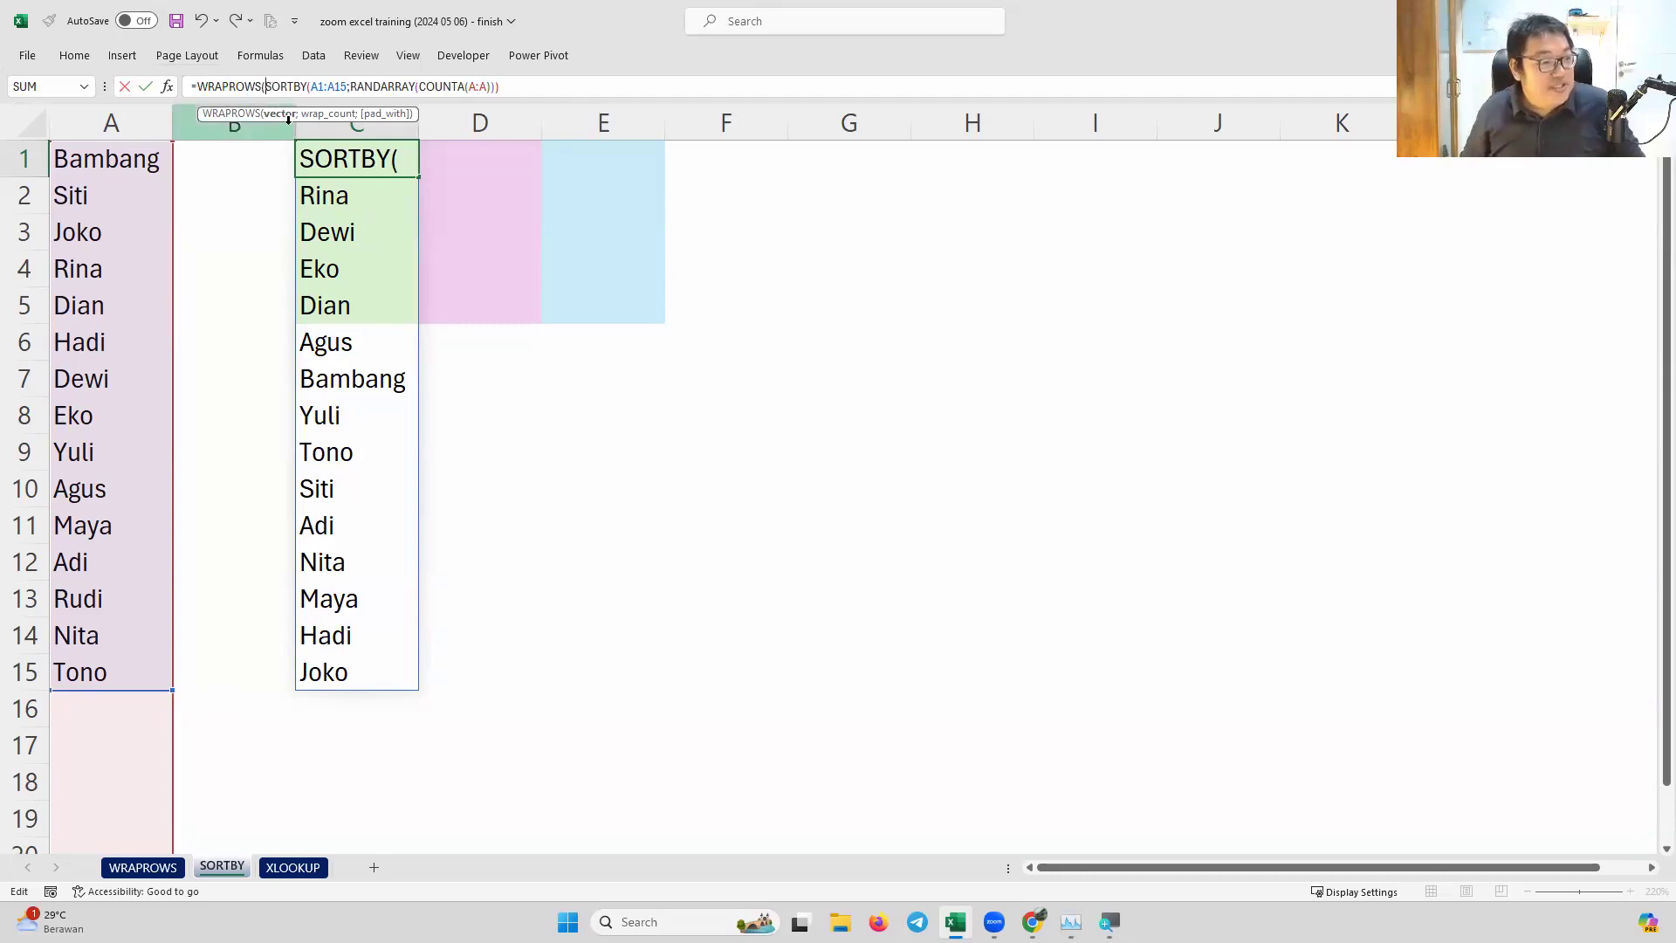
pyautogui.press('Escape')
# Wrap C1's SORTBY formula in WRAPROWS with a wrap count of 3 to split the shuffled names across the three coloured columns
pyautogui.doubleClick(313, 153)
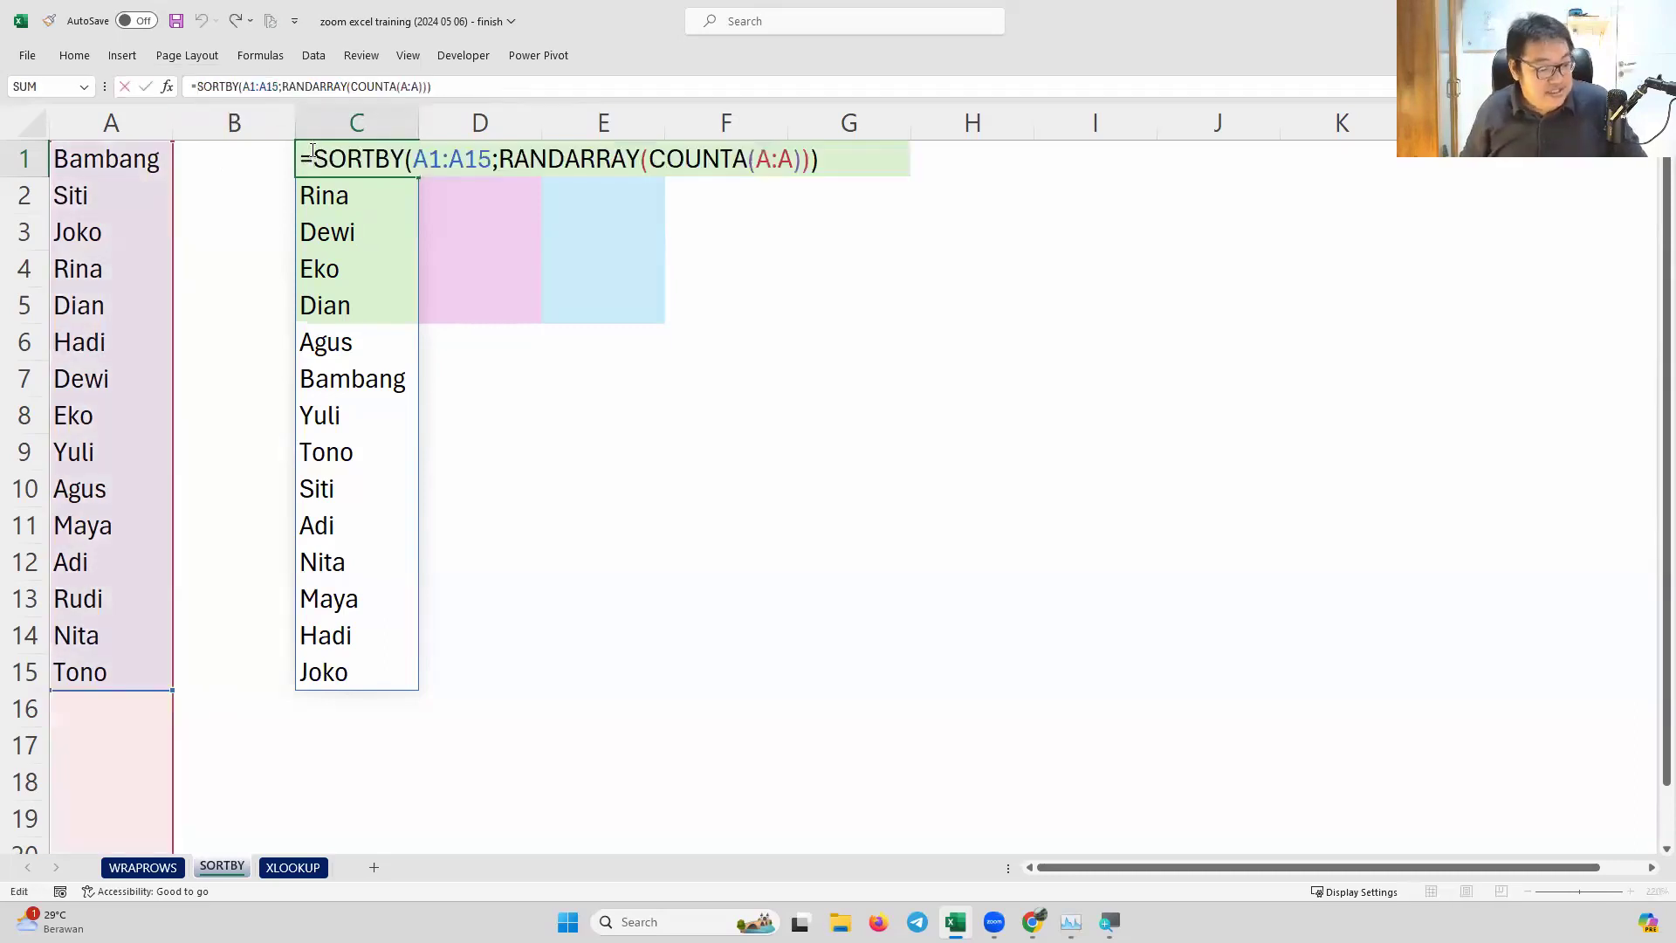
pyautogui.write('wraprows')
pyautogui.press('Tab')
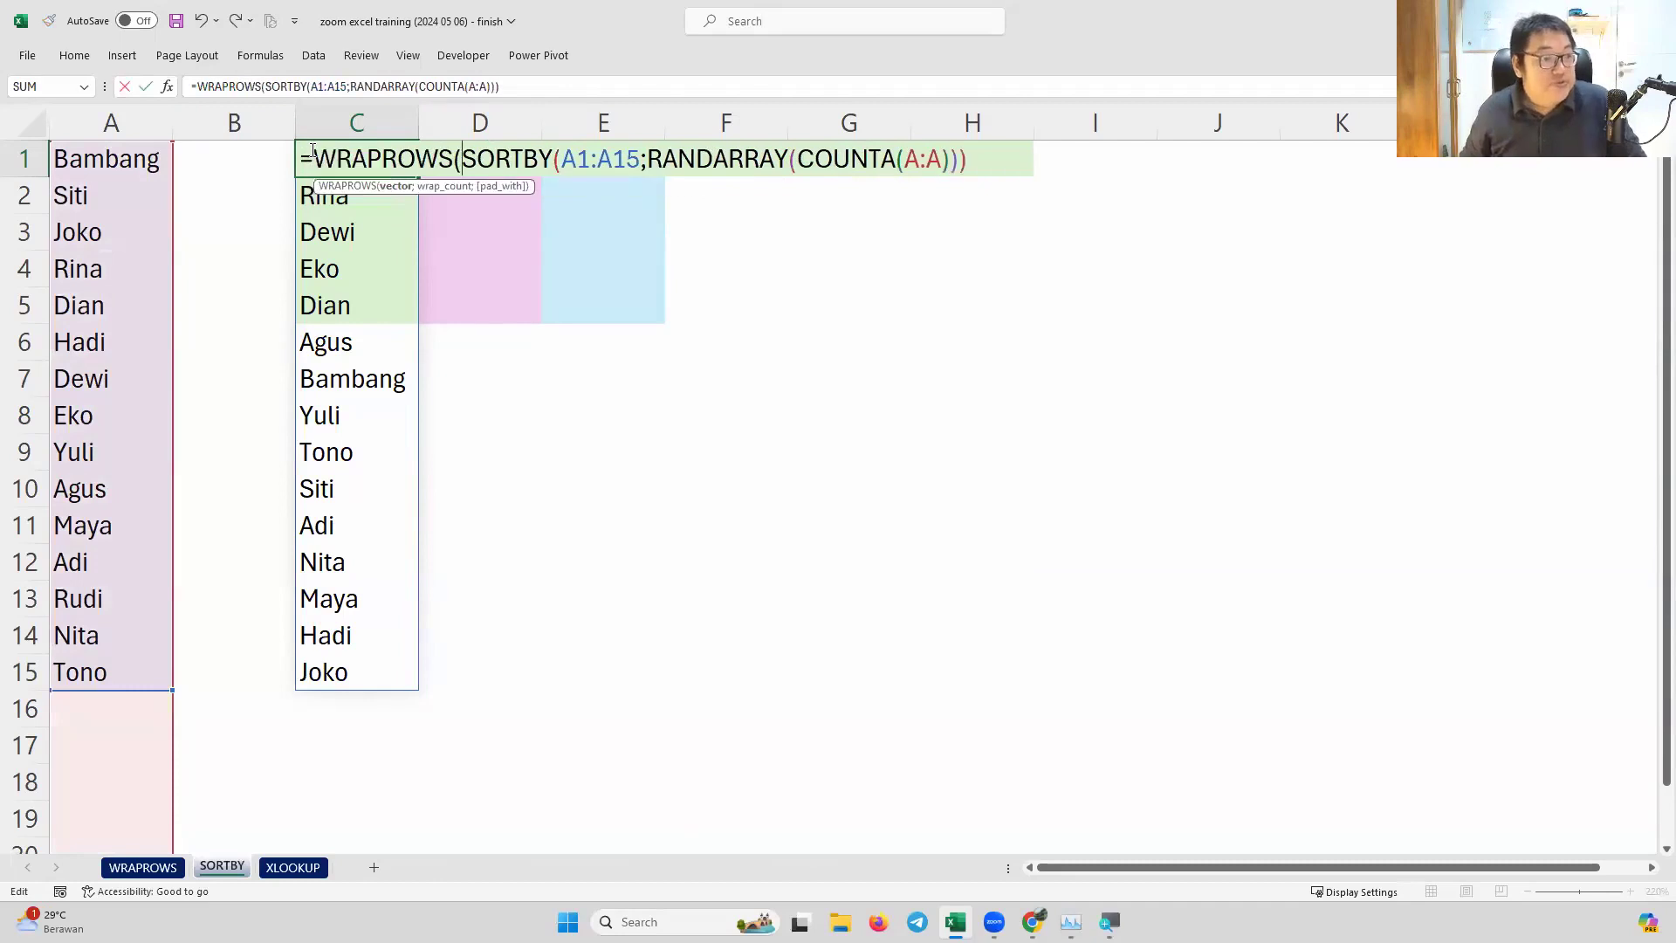
pyautogui.click(417, 183)
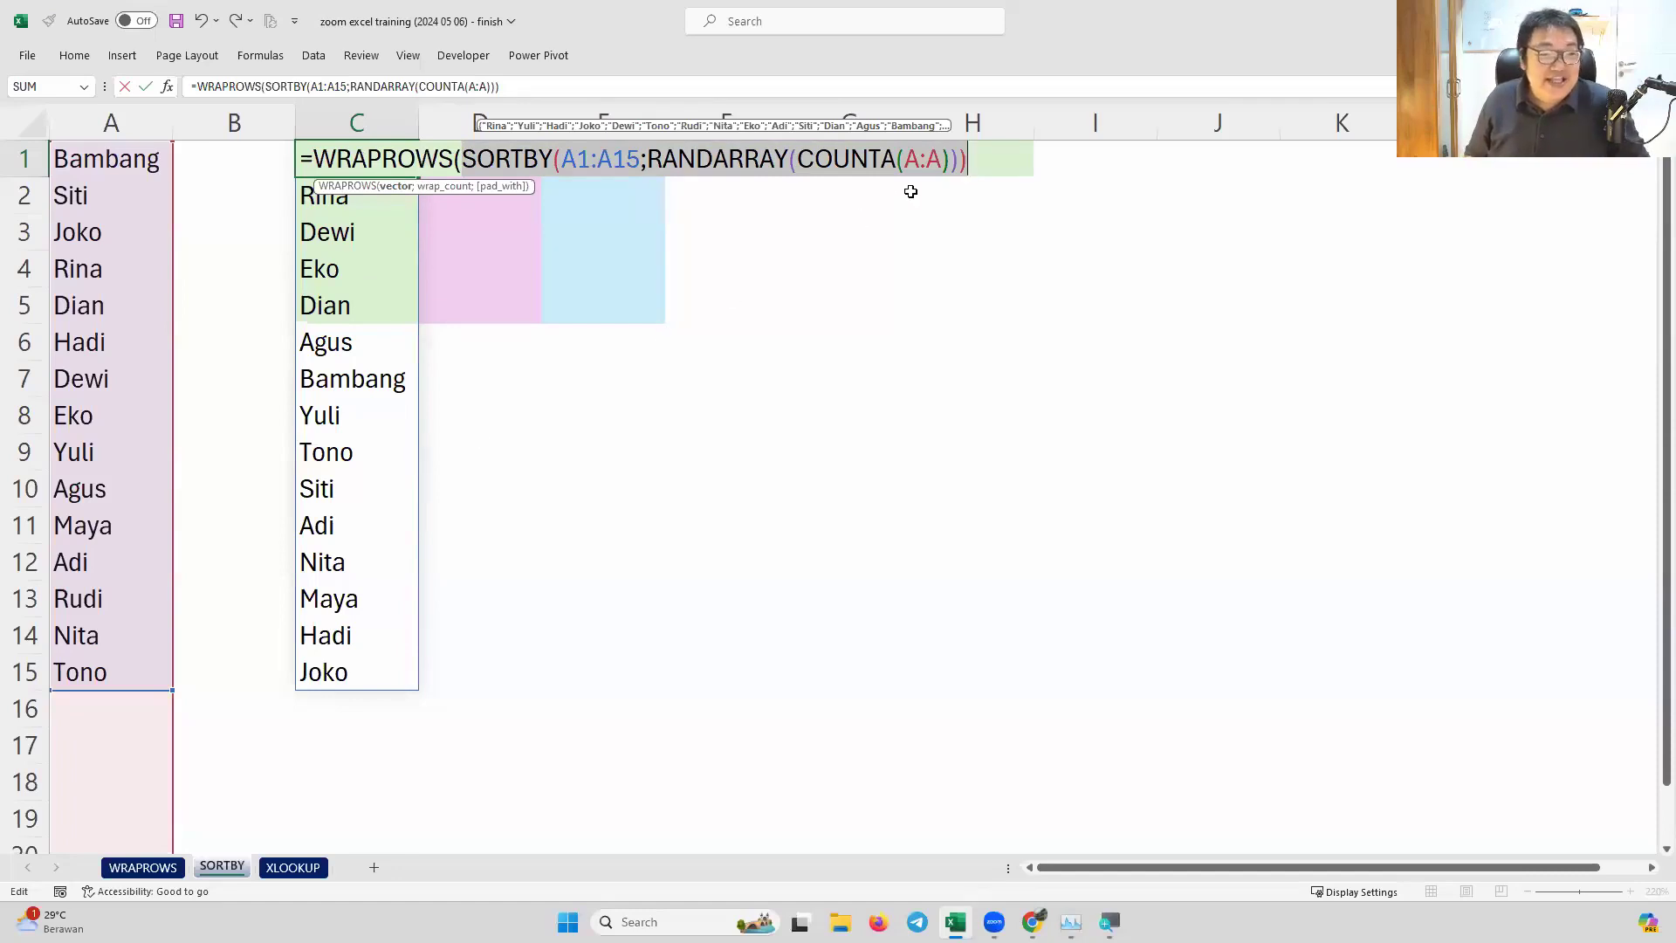
pyautogui.click(977, 171)
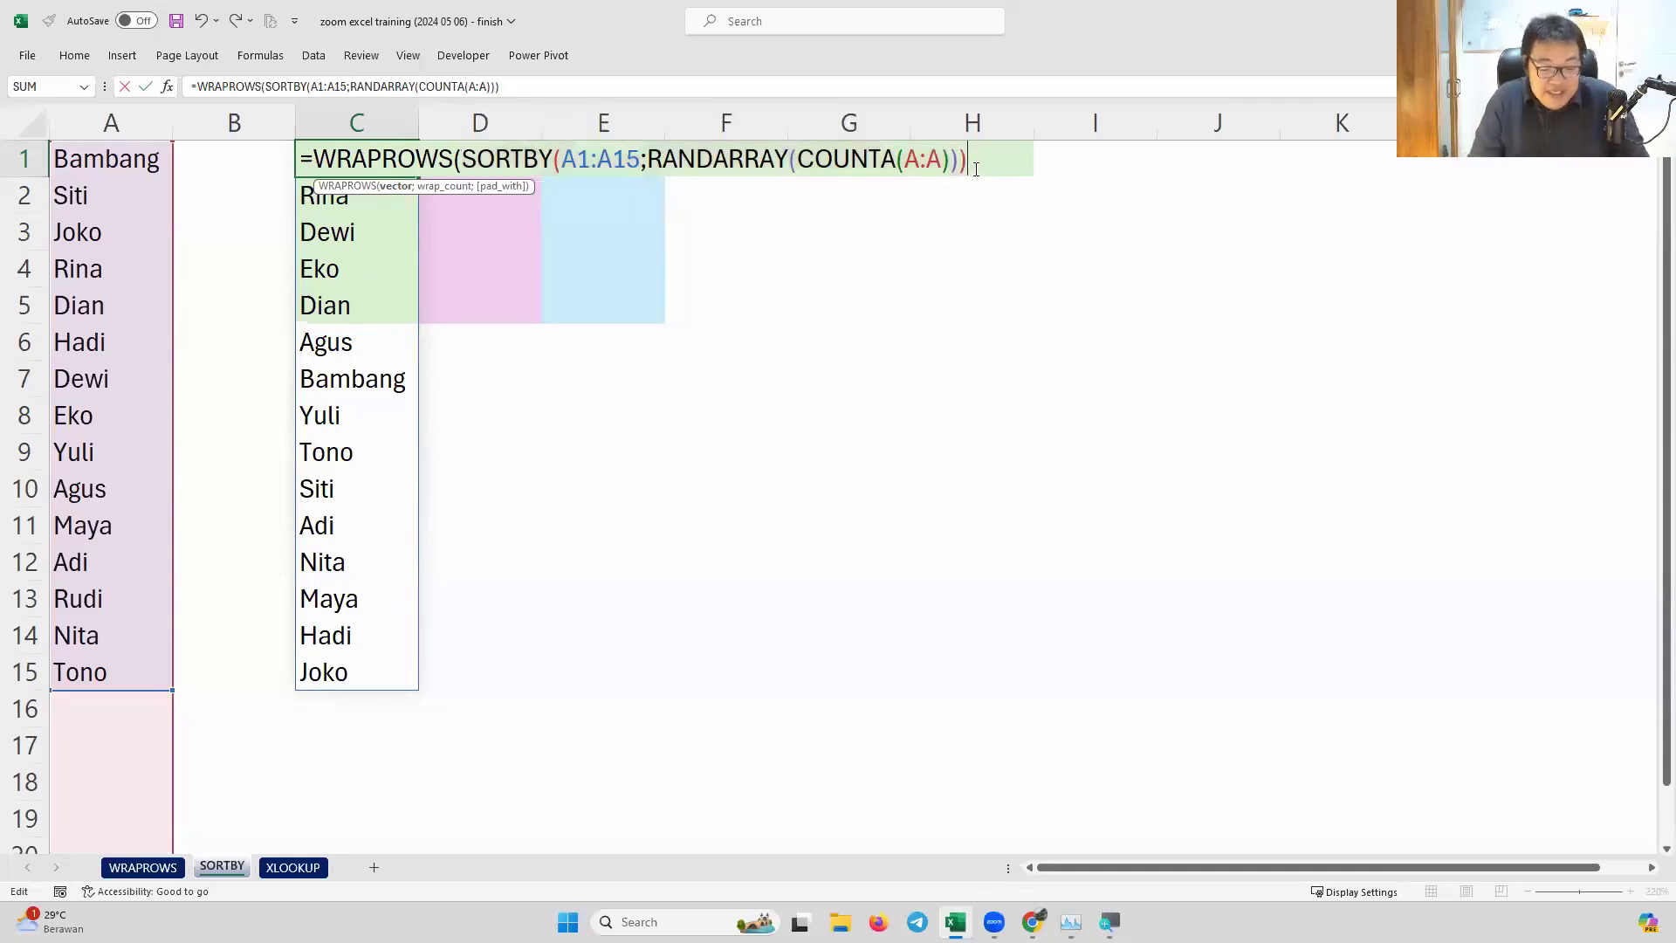
pyautogui.write(';')
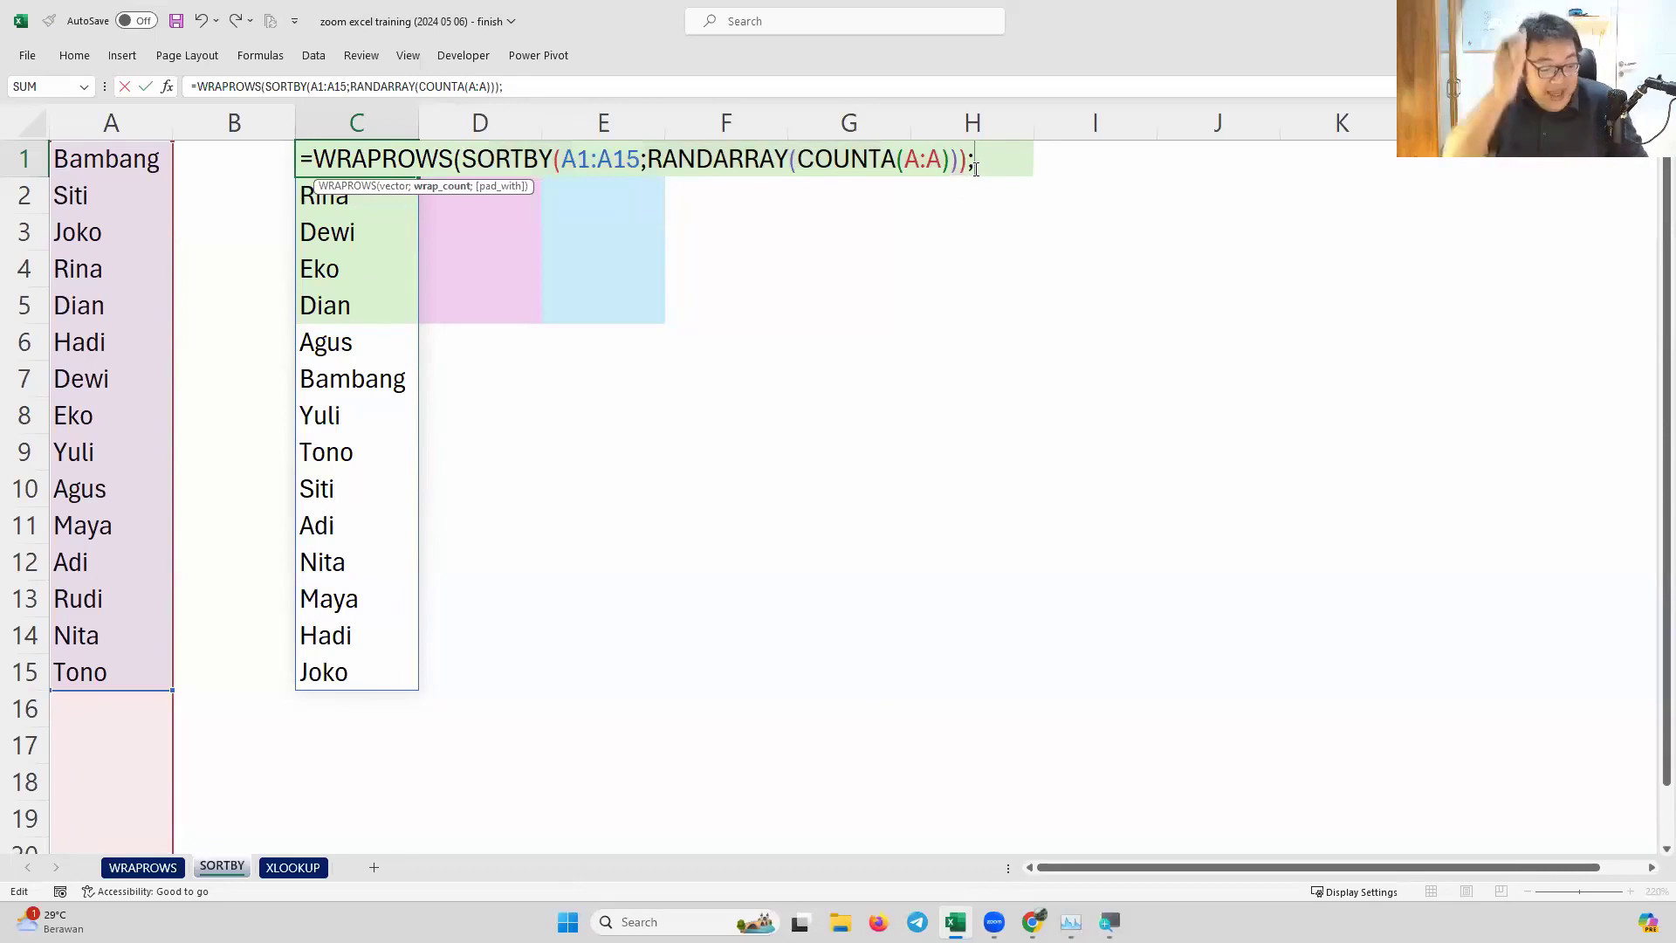
pyautogui.write('3')
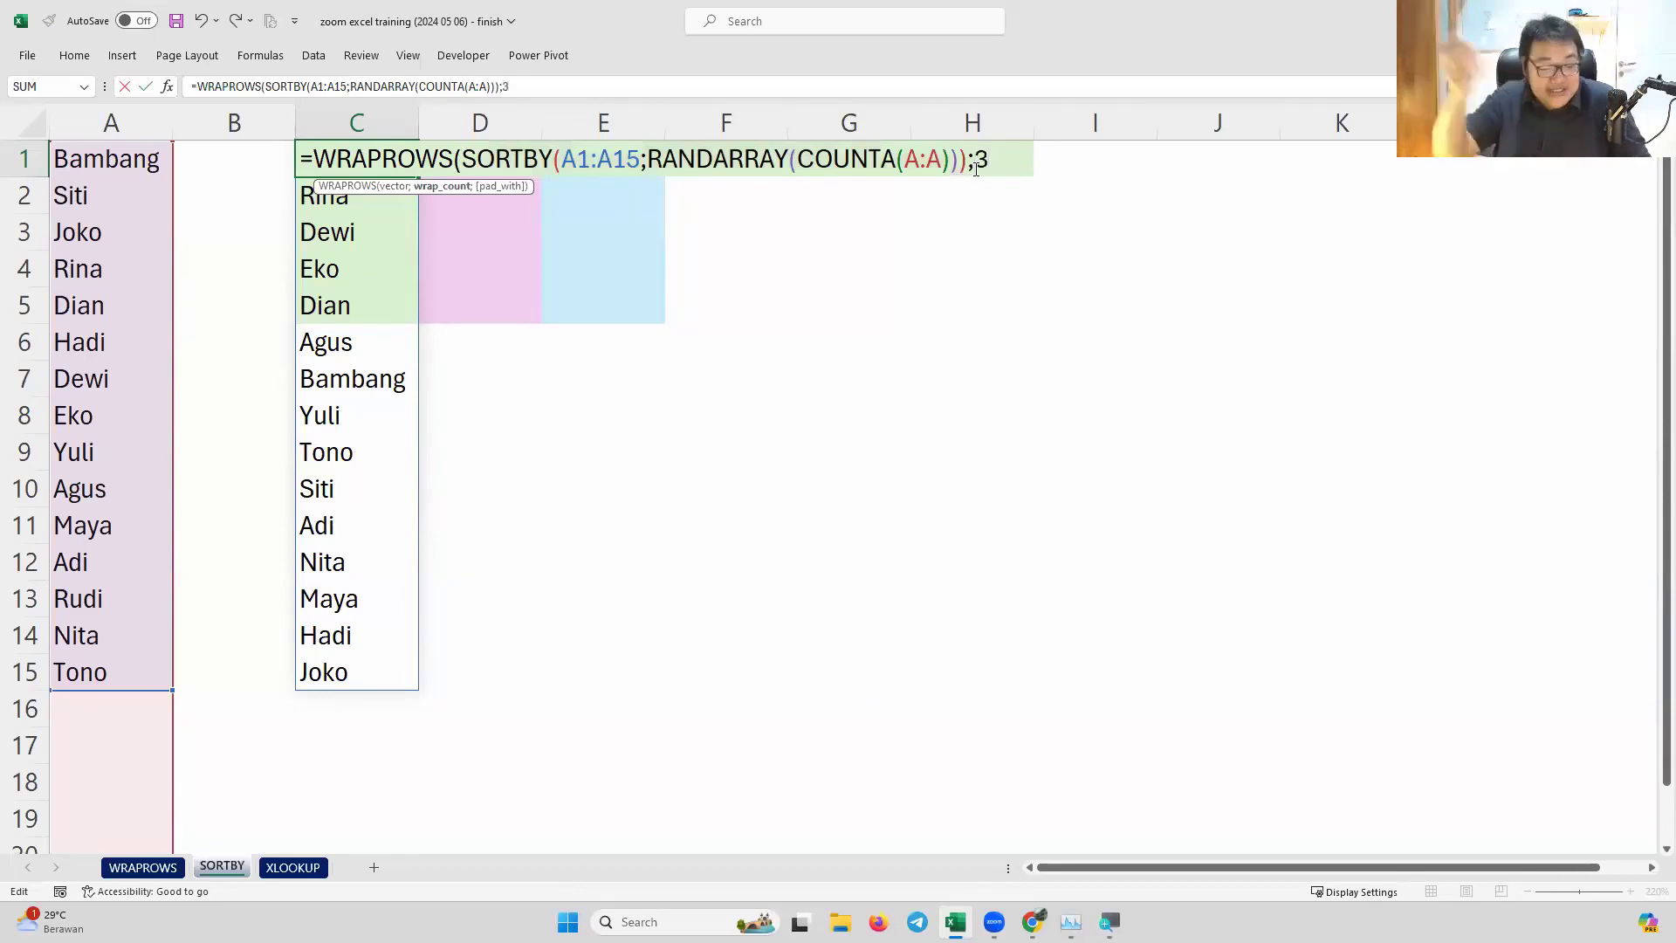
pyautogui.write(')')
pyautogui.press('Return')
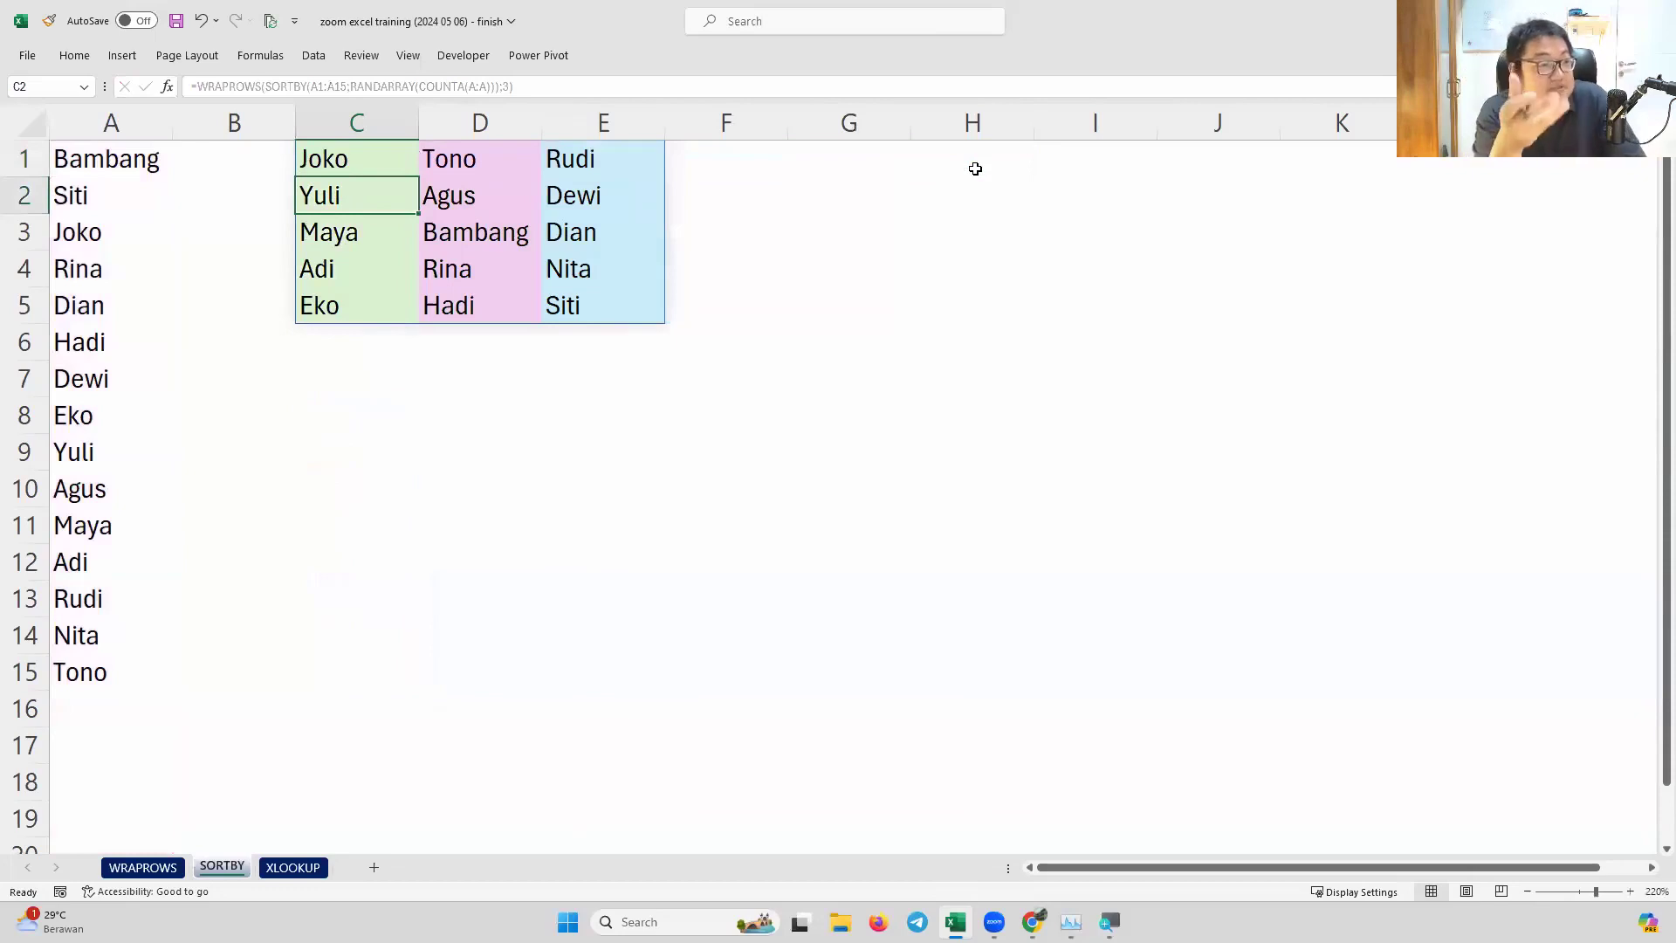
# Recalculate the sheet repeatedly to reshuffle the names across the three coloured groups in C1:E5
pyautogui.press('F9')
pyautogui.press('F9')
pyautogui.press('F9')
pyautogui.press('F9')
pyautogui.press('F9')
pyautogui.press('F9')
pyautogui.press('F9')
pyautogui.press('F9')
pyautogui.press('F9')
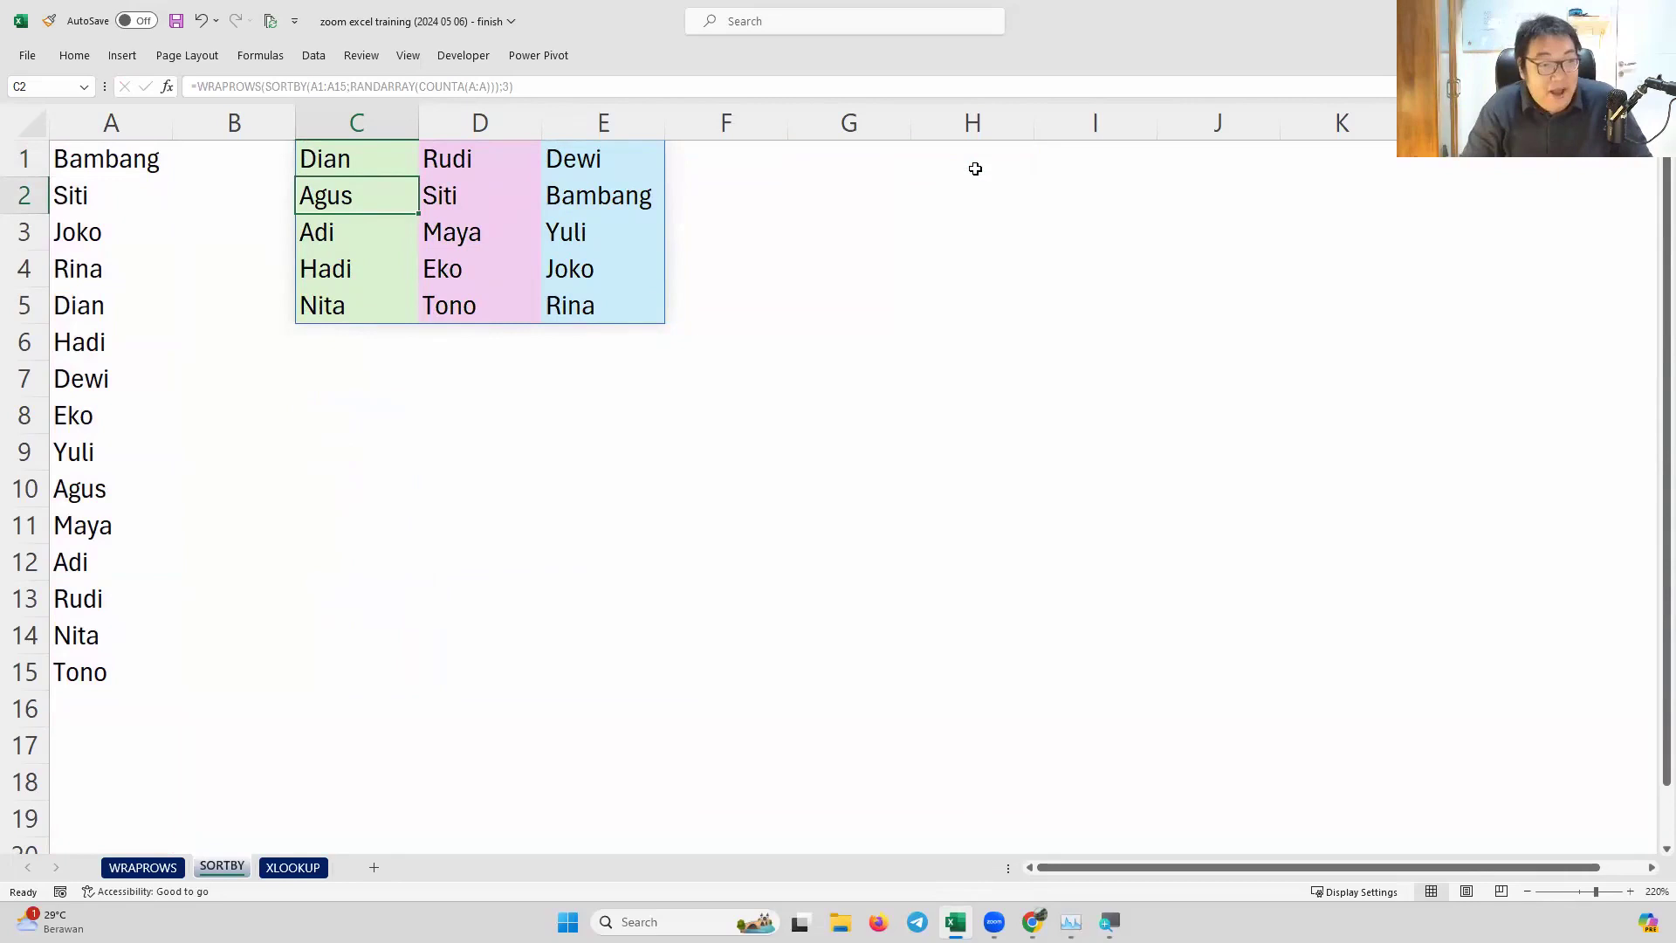
# Examine the WRAPROWS, SORTBY and RANDARRAY parts of C1's formula without changing it
pyautogui.press('Up')
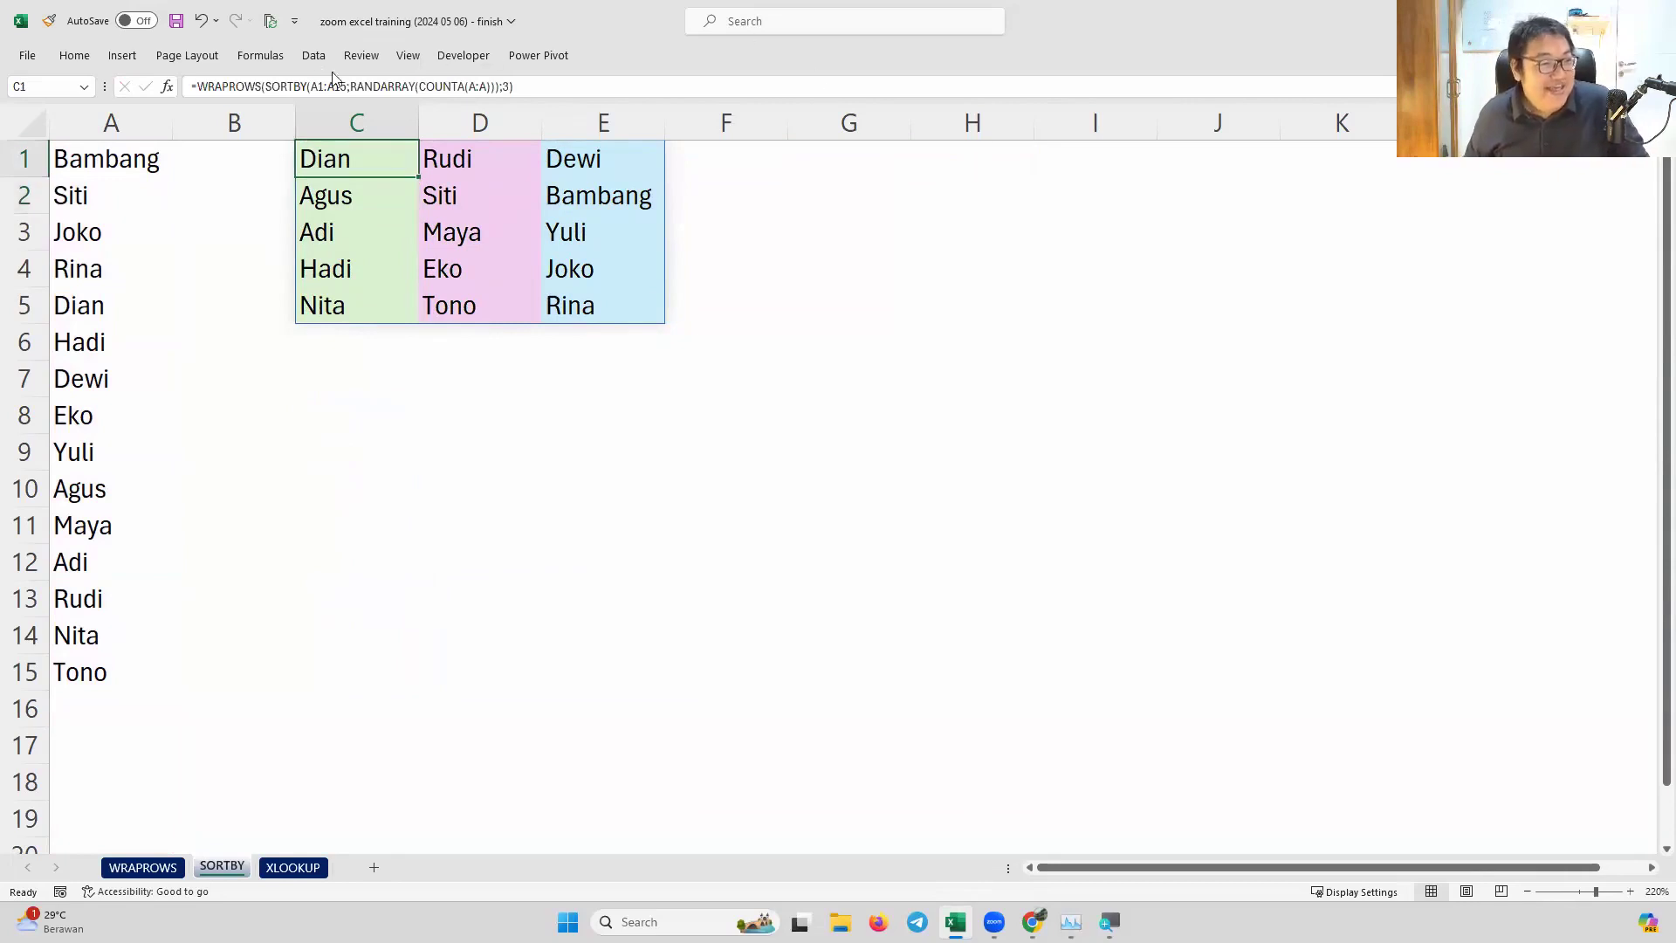
pyautogui.doubleClick(218, 87)
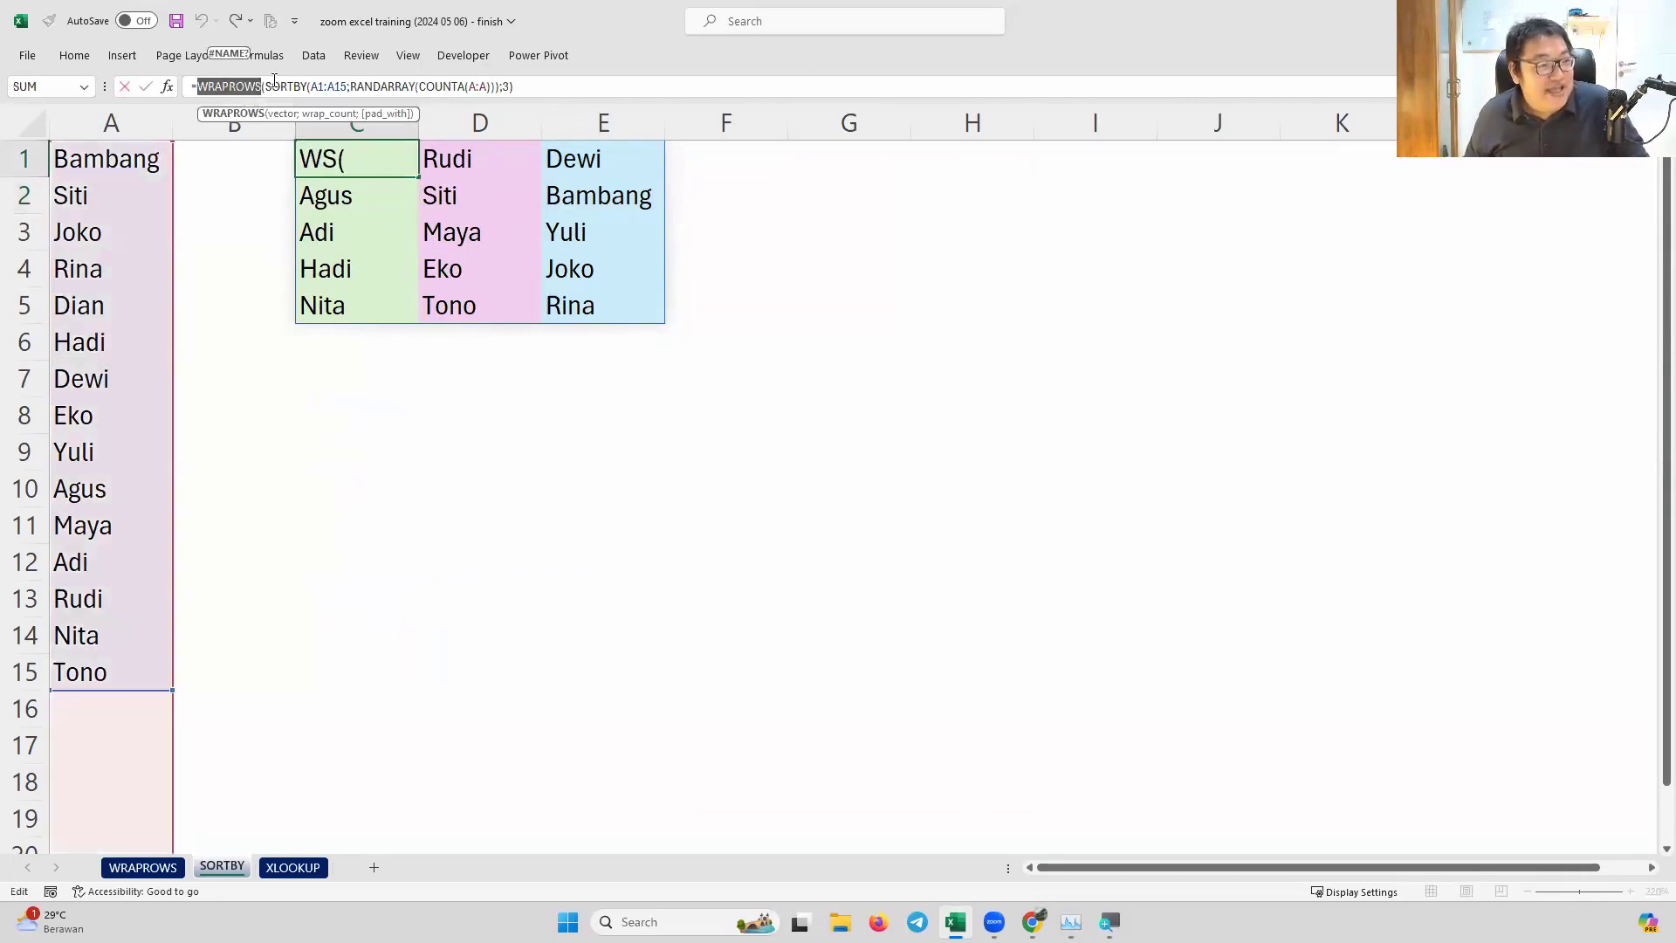
pyautogui.doubleClick(289, 87)
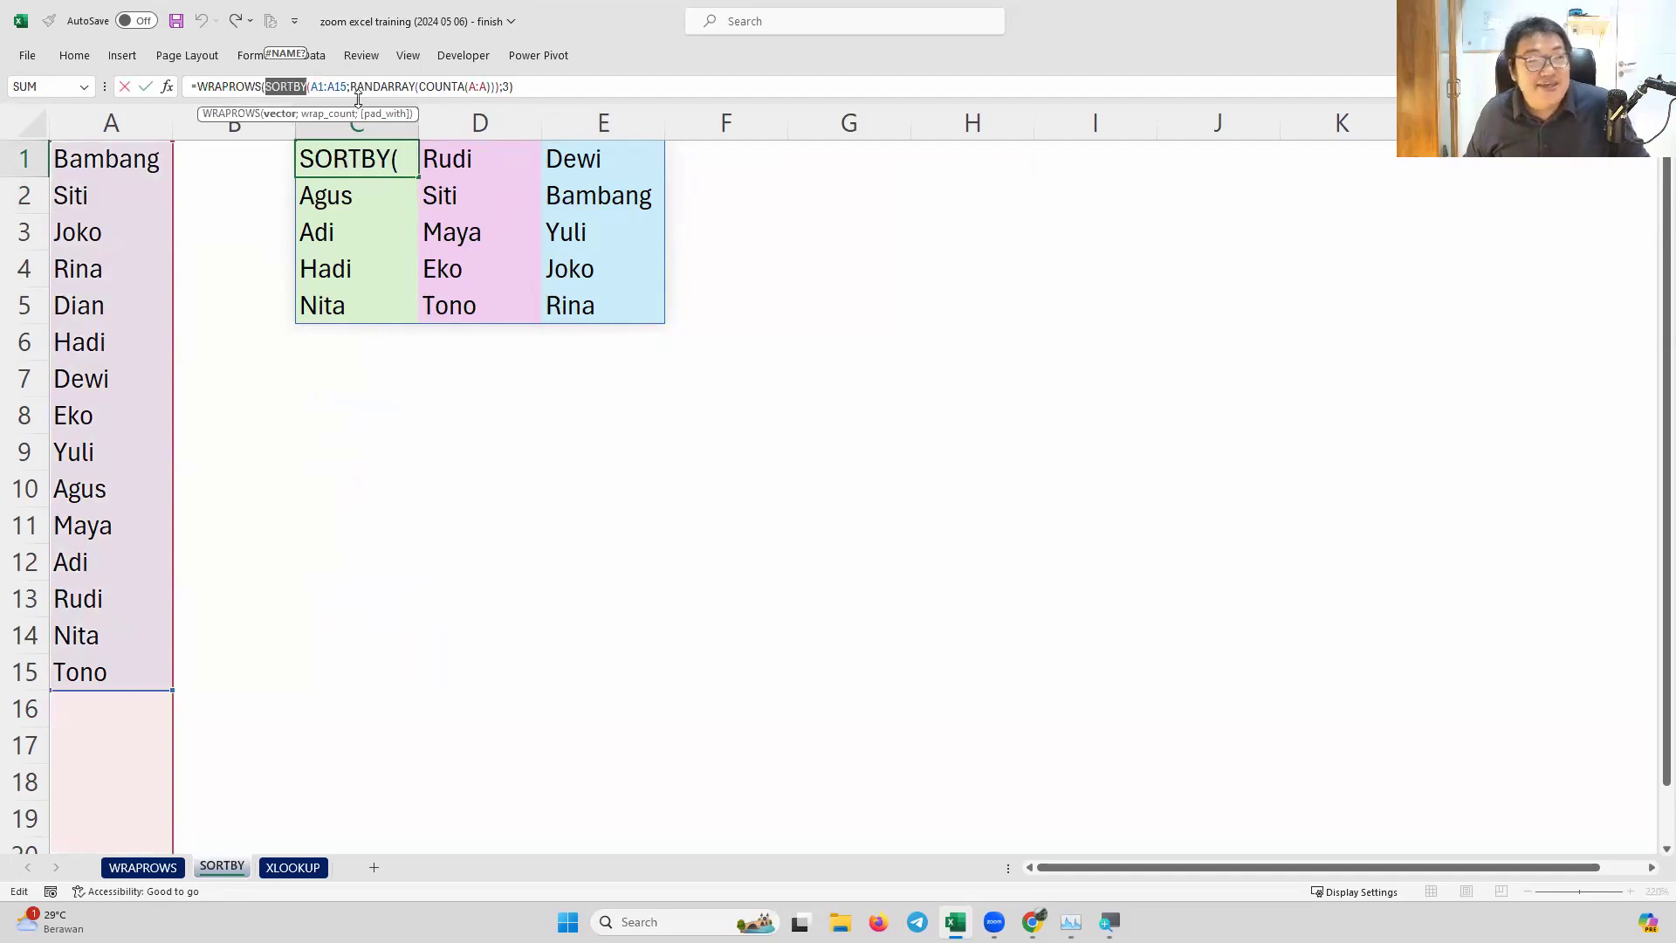
pyautogui.doubleClick(382, 86)
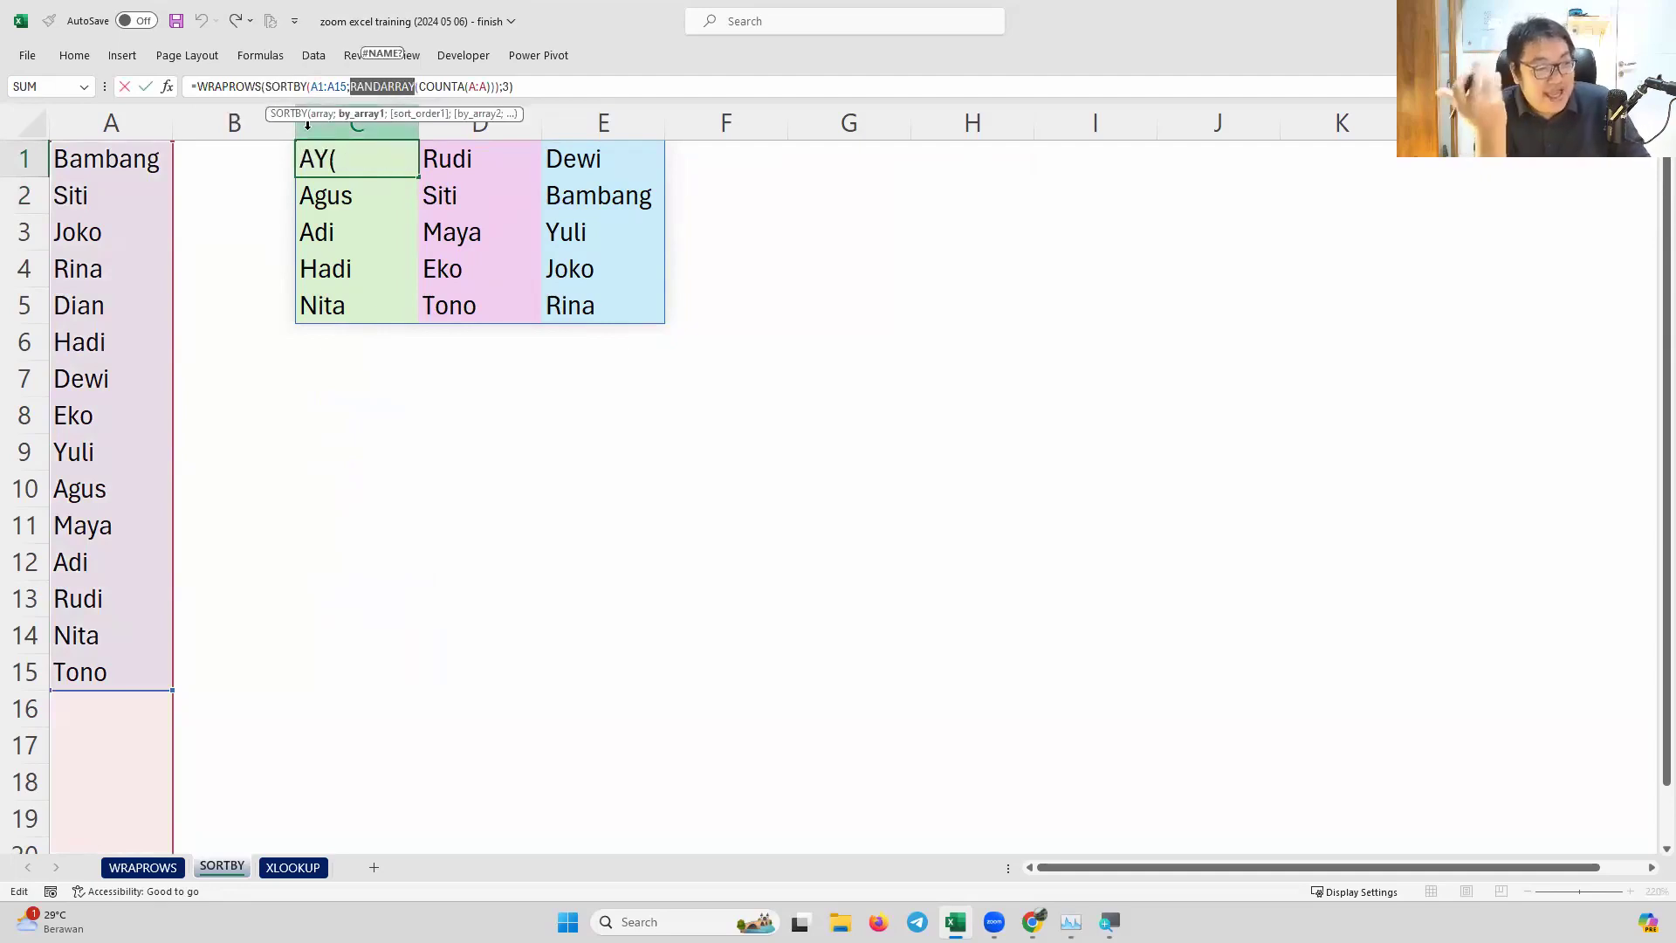
pyautogui.press('Escape')
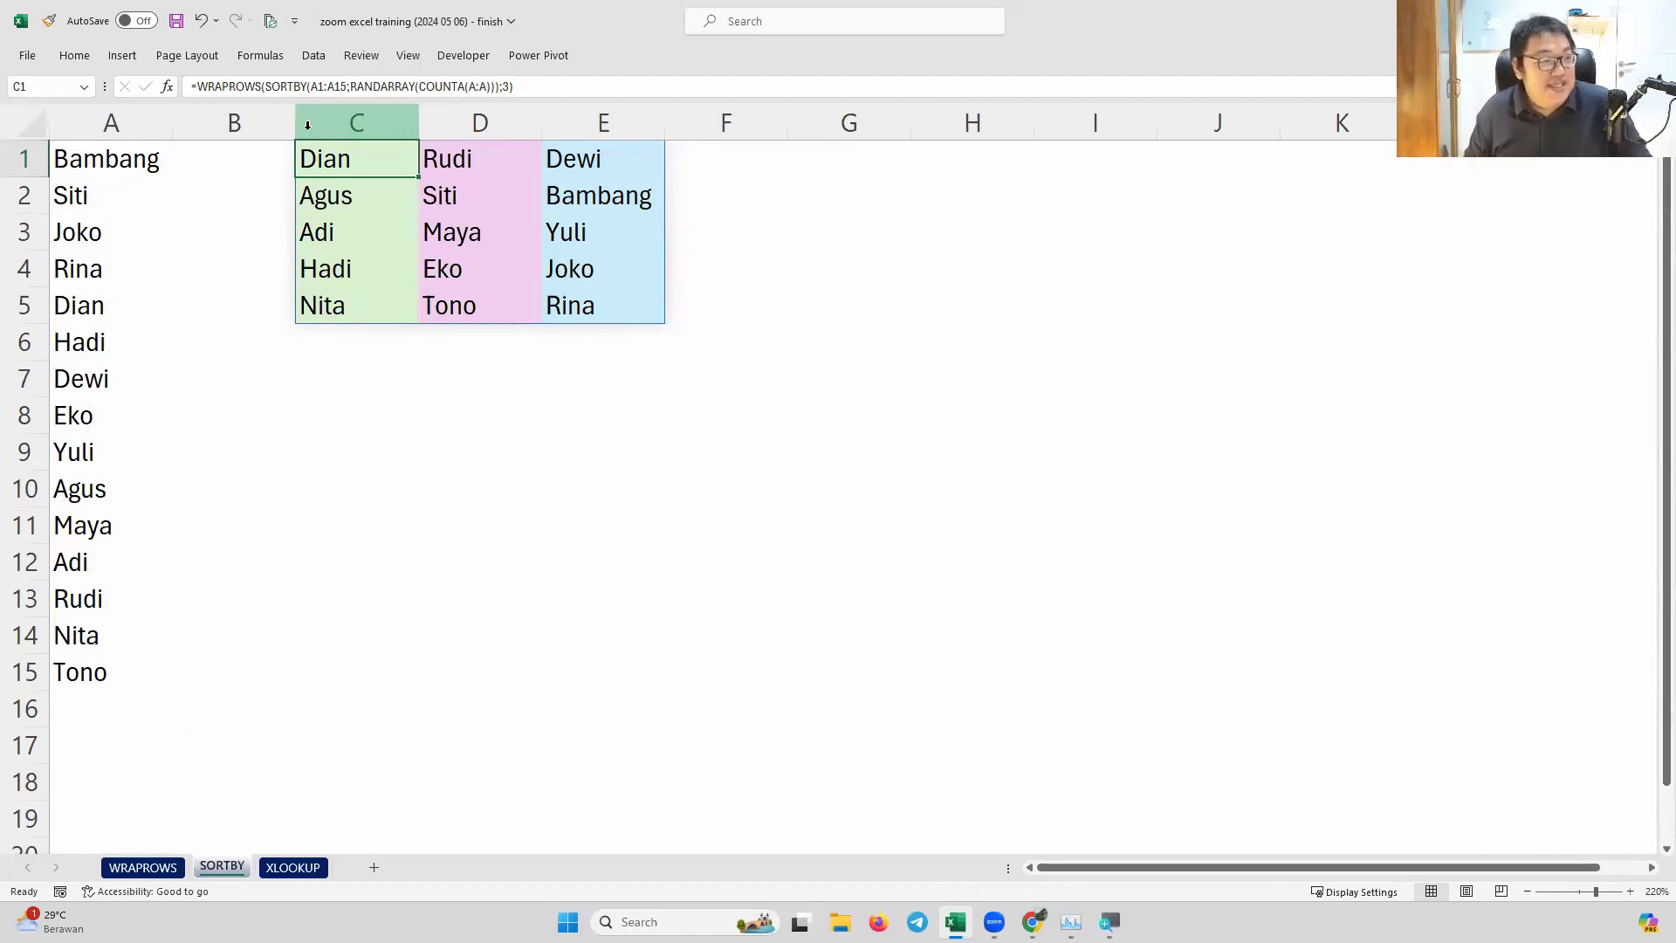
# Replace the name in A1 with a different participant's name in capital letters
pyautogui.click(144, 166)
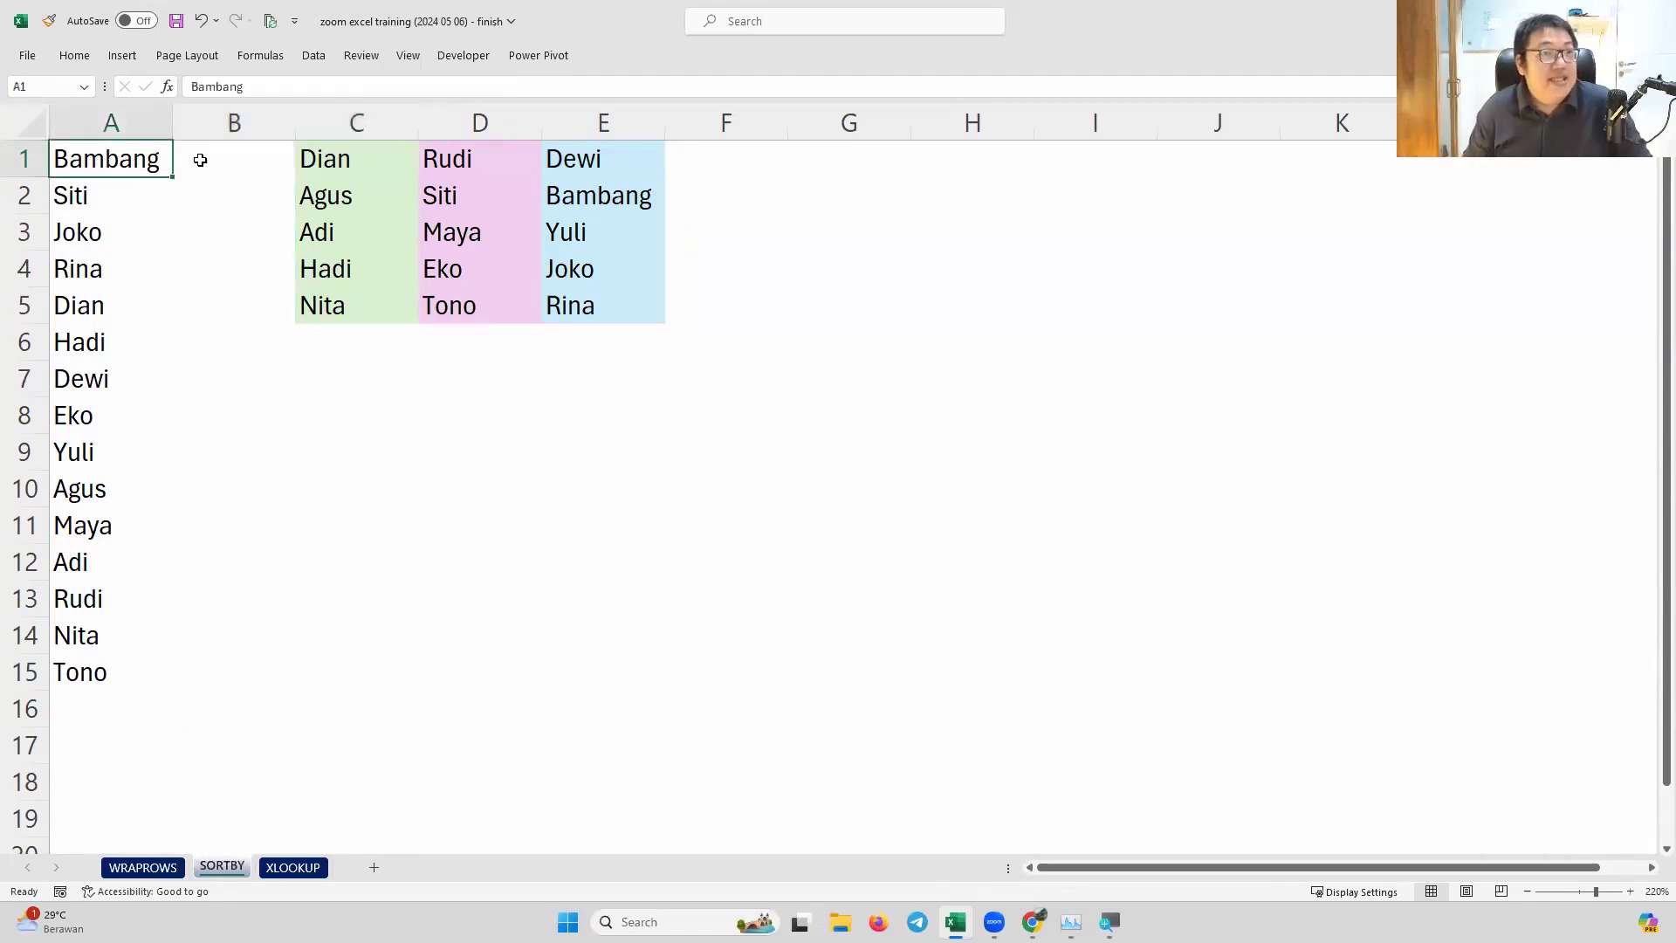
pyautogui.write('Argo')
pyautogui.press('BackSpace')
pyautogui.press('BackSpace')
pyautogui.press('BackSpace')
pyautogui.write('RGO')
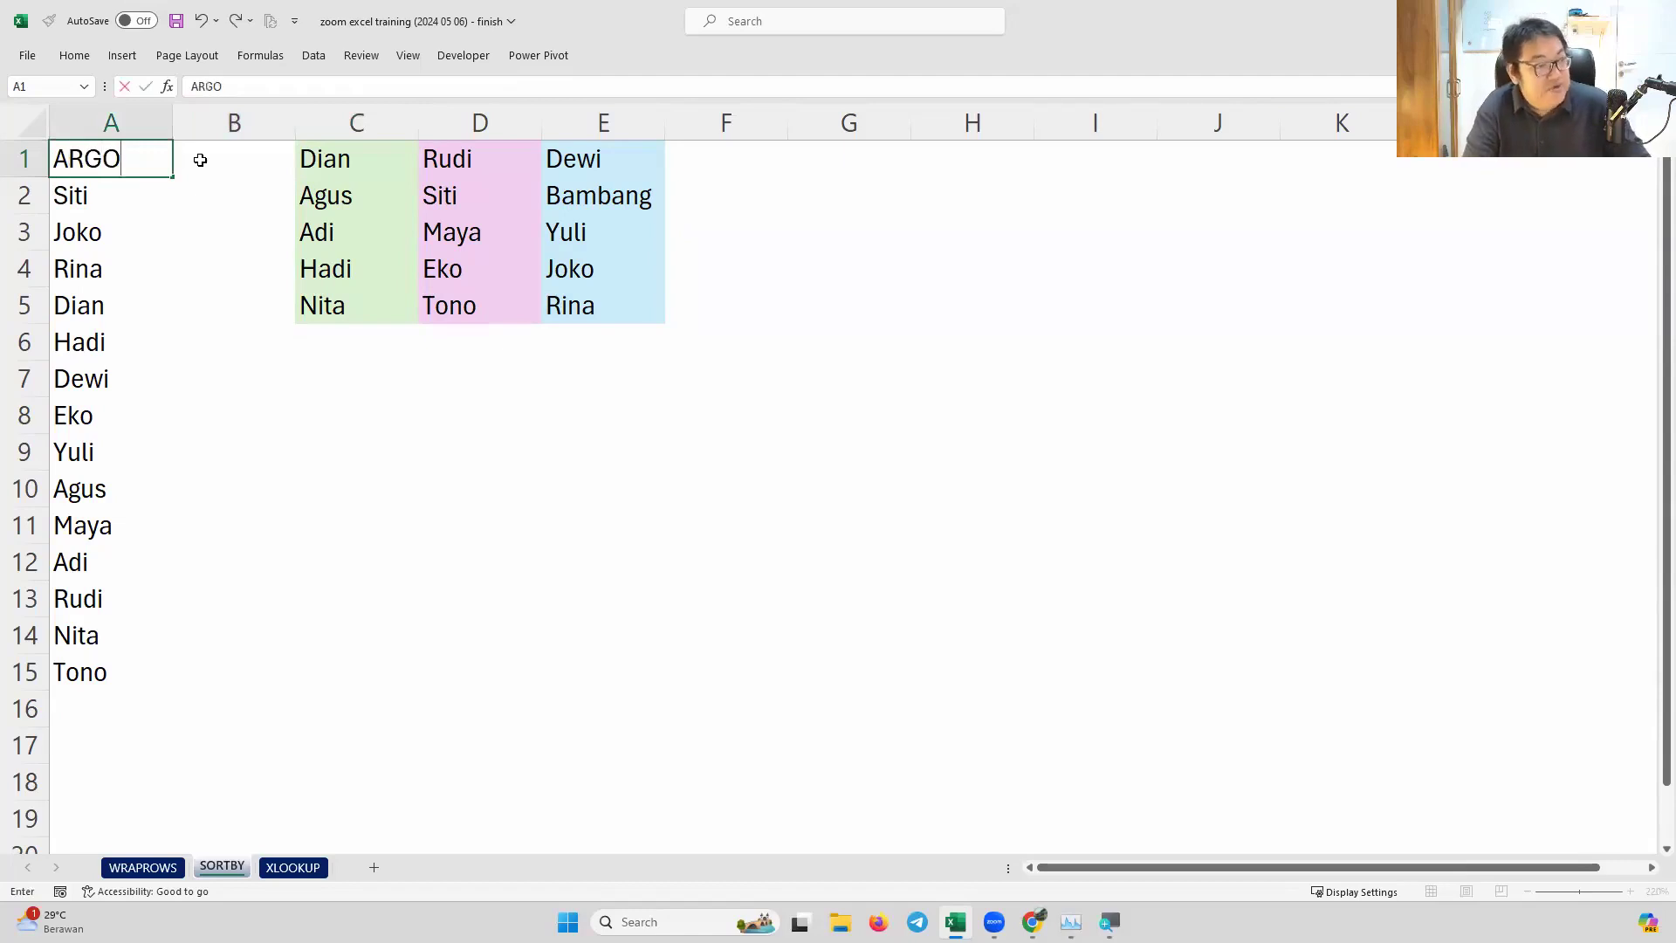
pyautogui.press('Return')
# Recalculate the sheet twice and locate the newly entered name among the three coloured groups
pyautogui.click(363, 270)
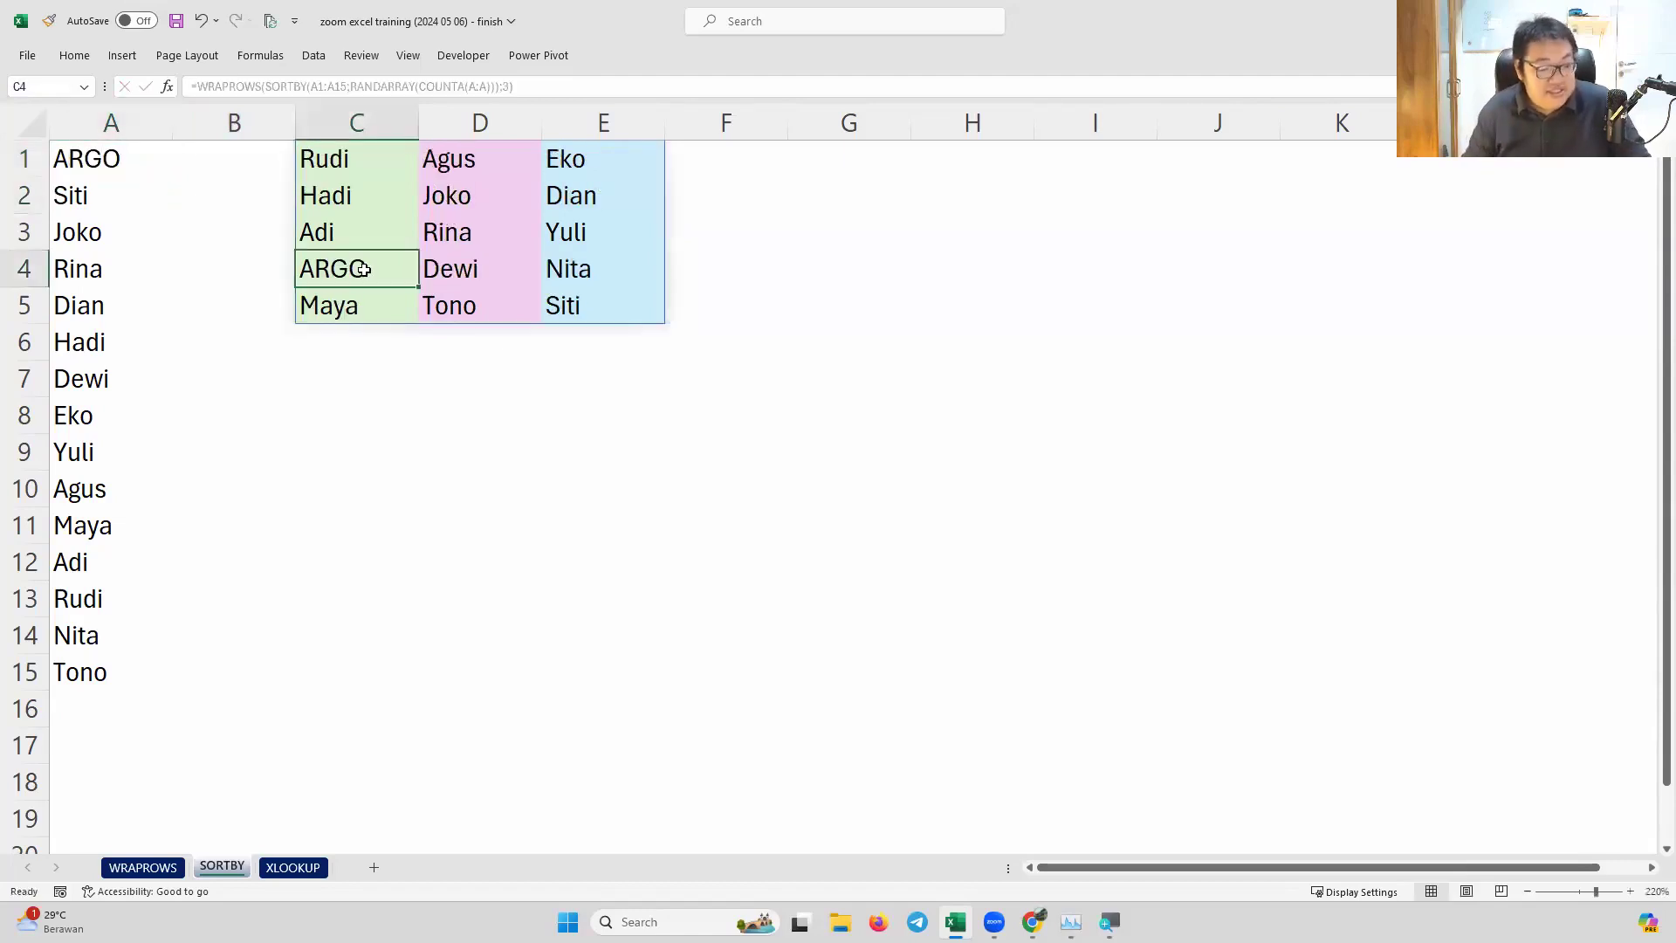
pyautogui.press('F9')
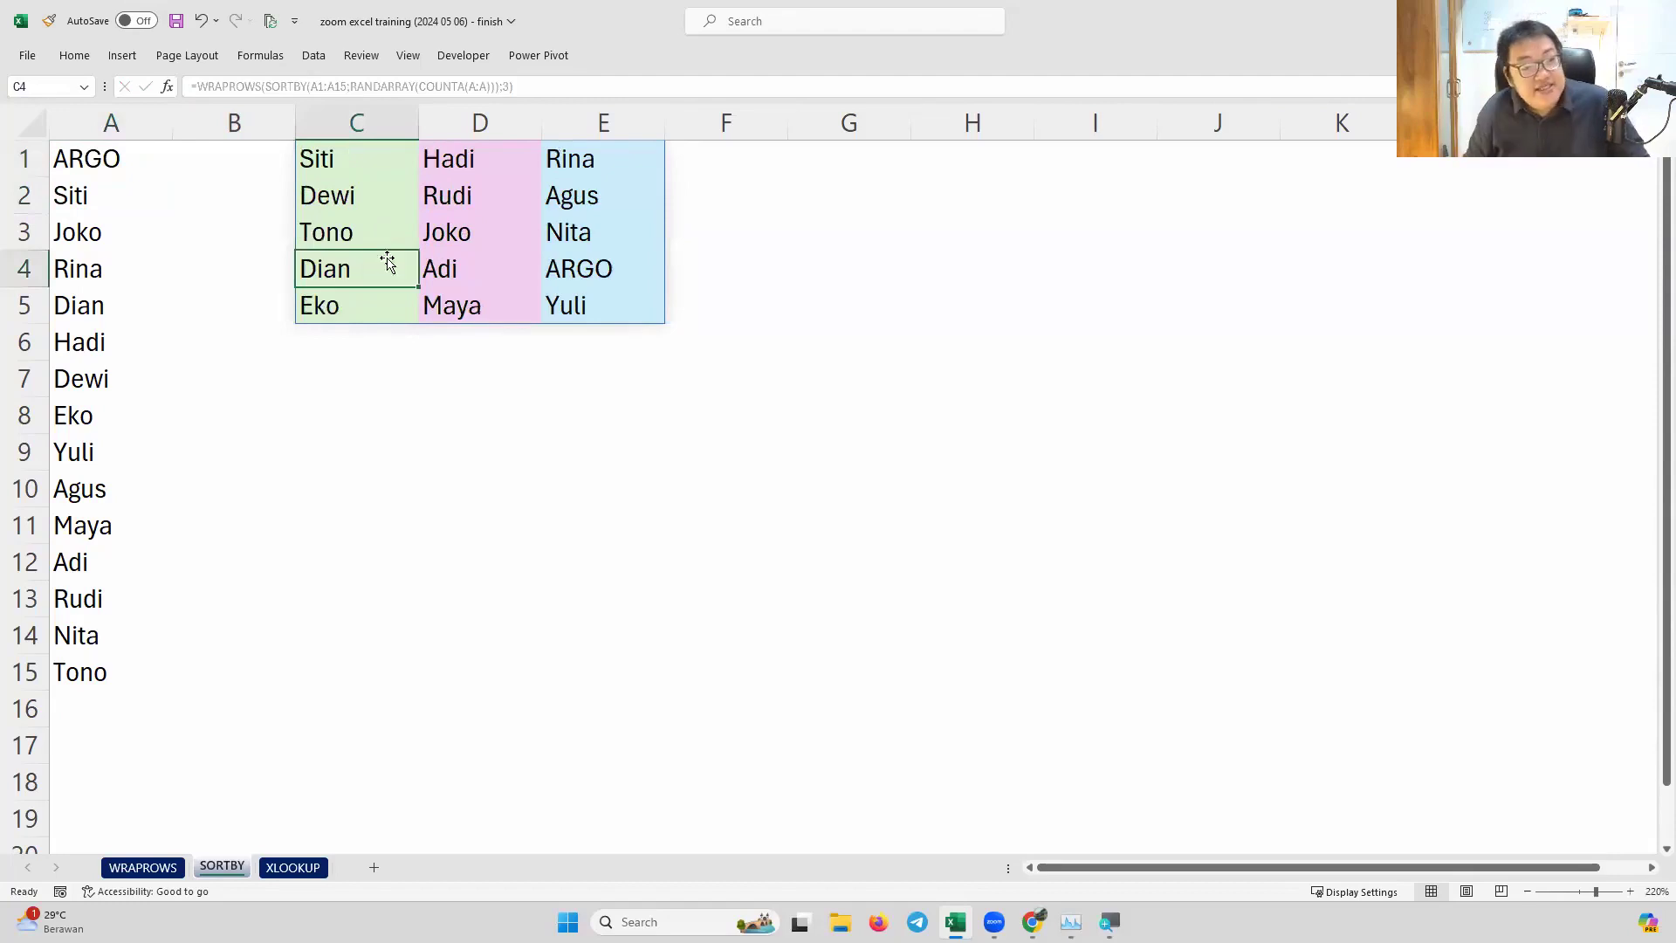
pyautogui.click(583, 268)
pyautogui.press('F9')
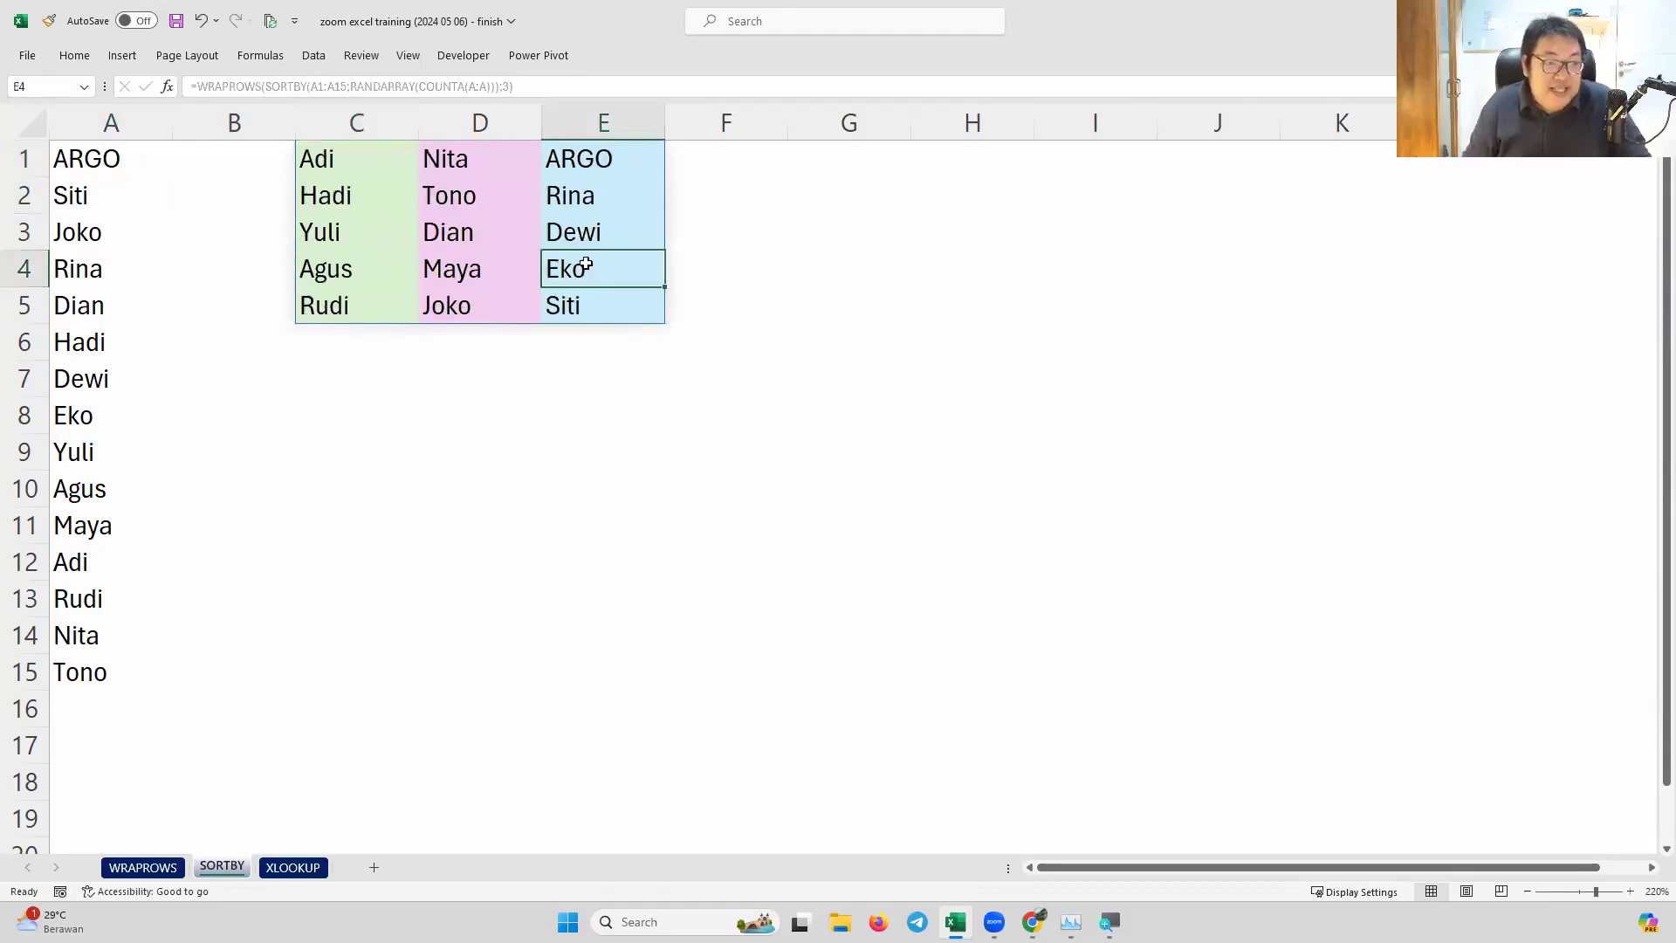
pyautogui.click(640, 169)
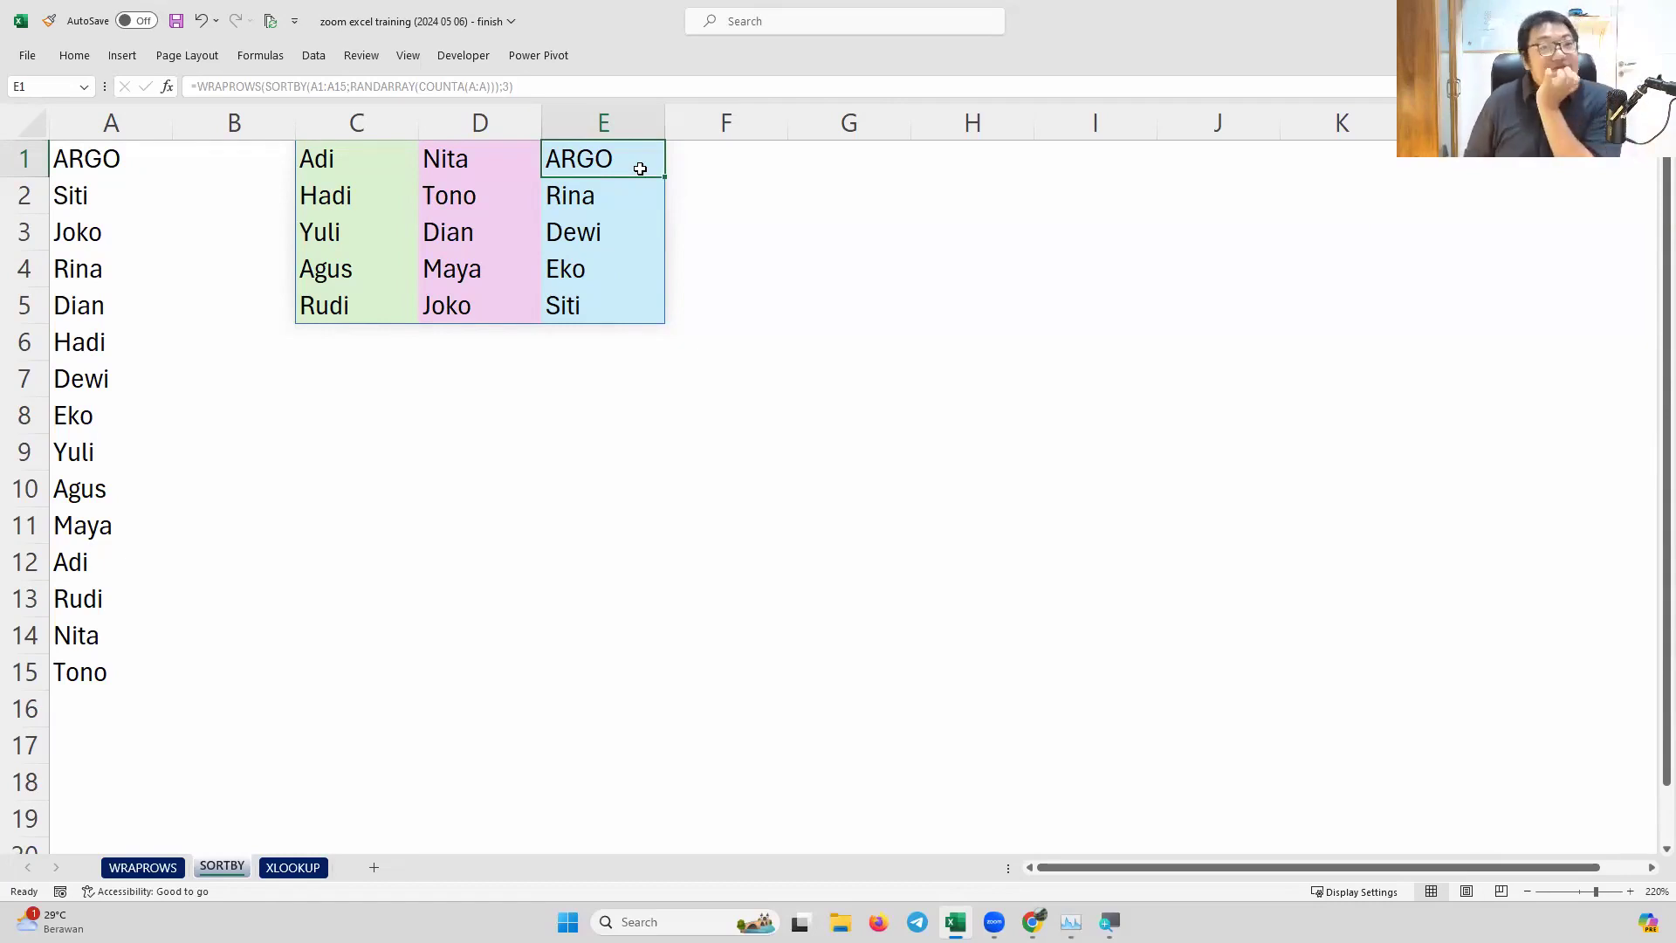
# In D1 of the XLOOKUP sheet, enter an exact-match VLOOKUP for A2's name as quoted text, using A1:B15, column 2 and FALSE
pyautogui.click(295, 867)
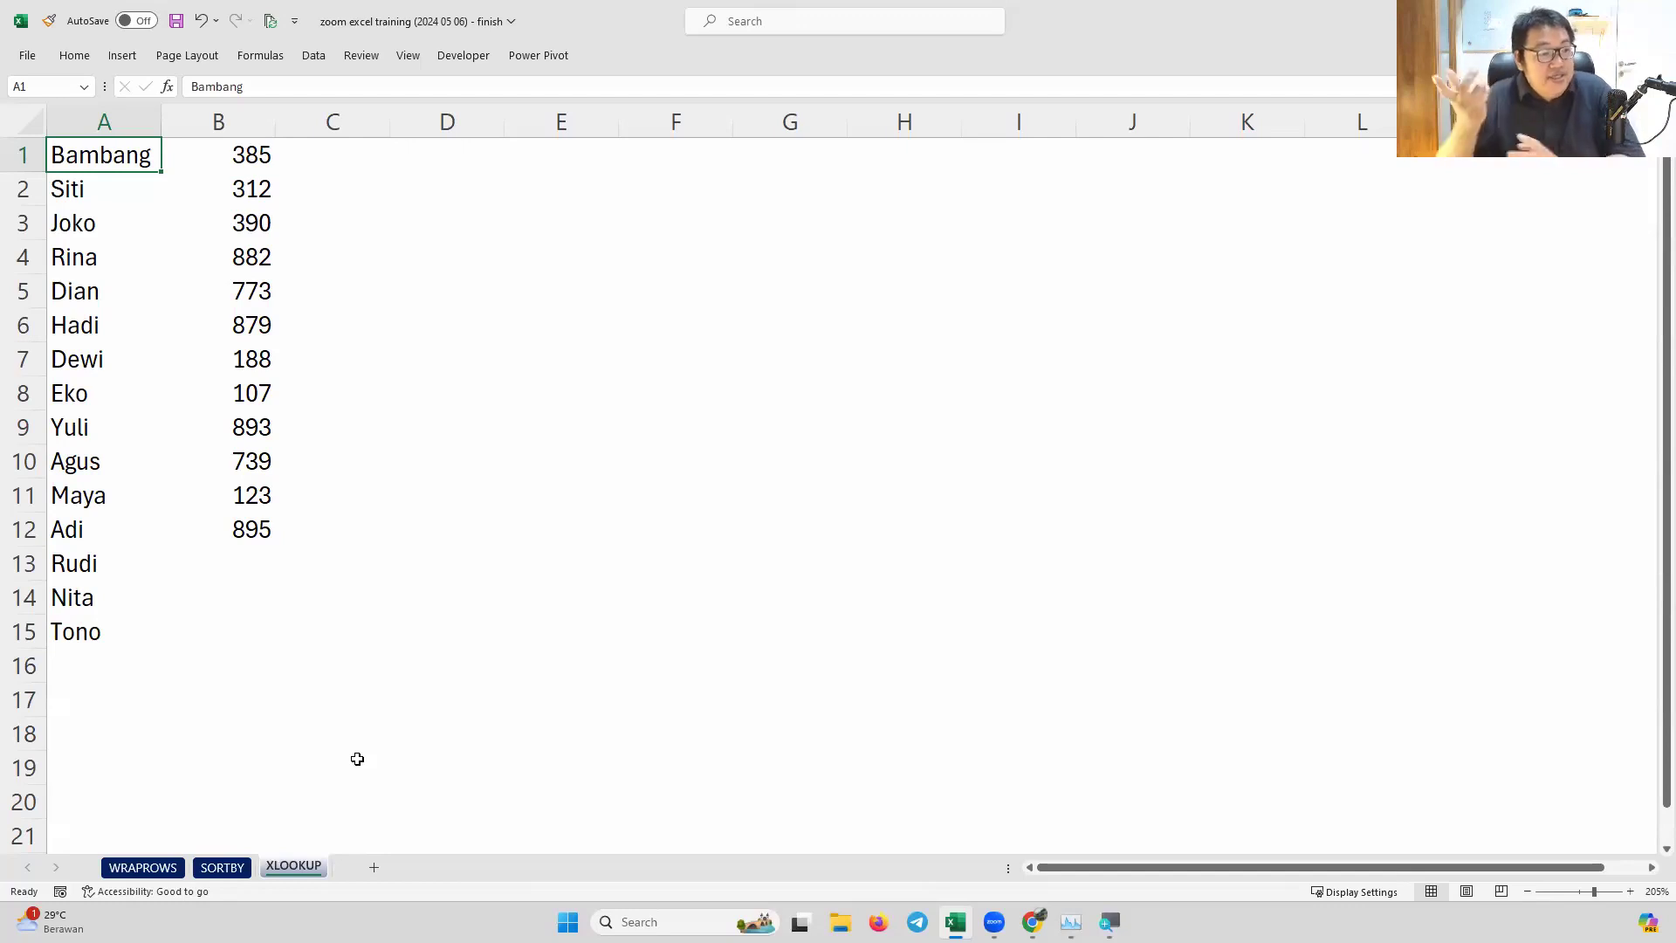
pyautogui.click(414, 153)
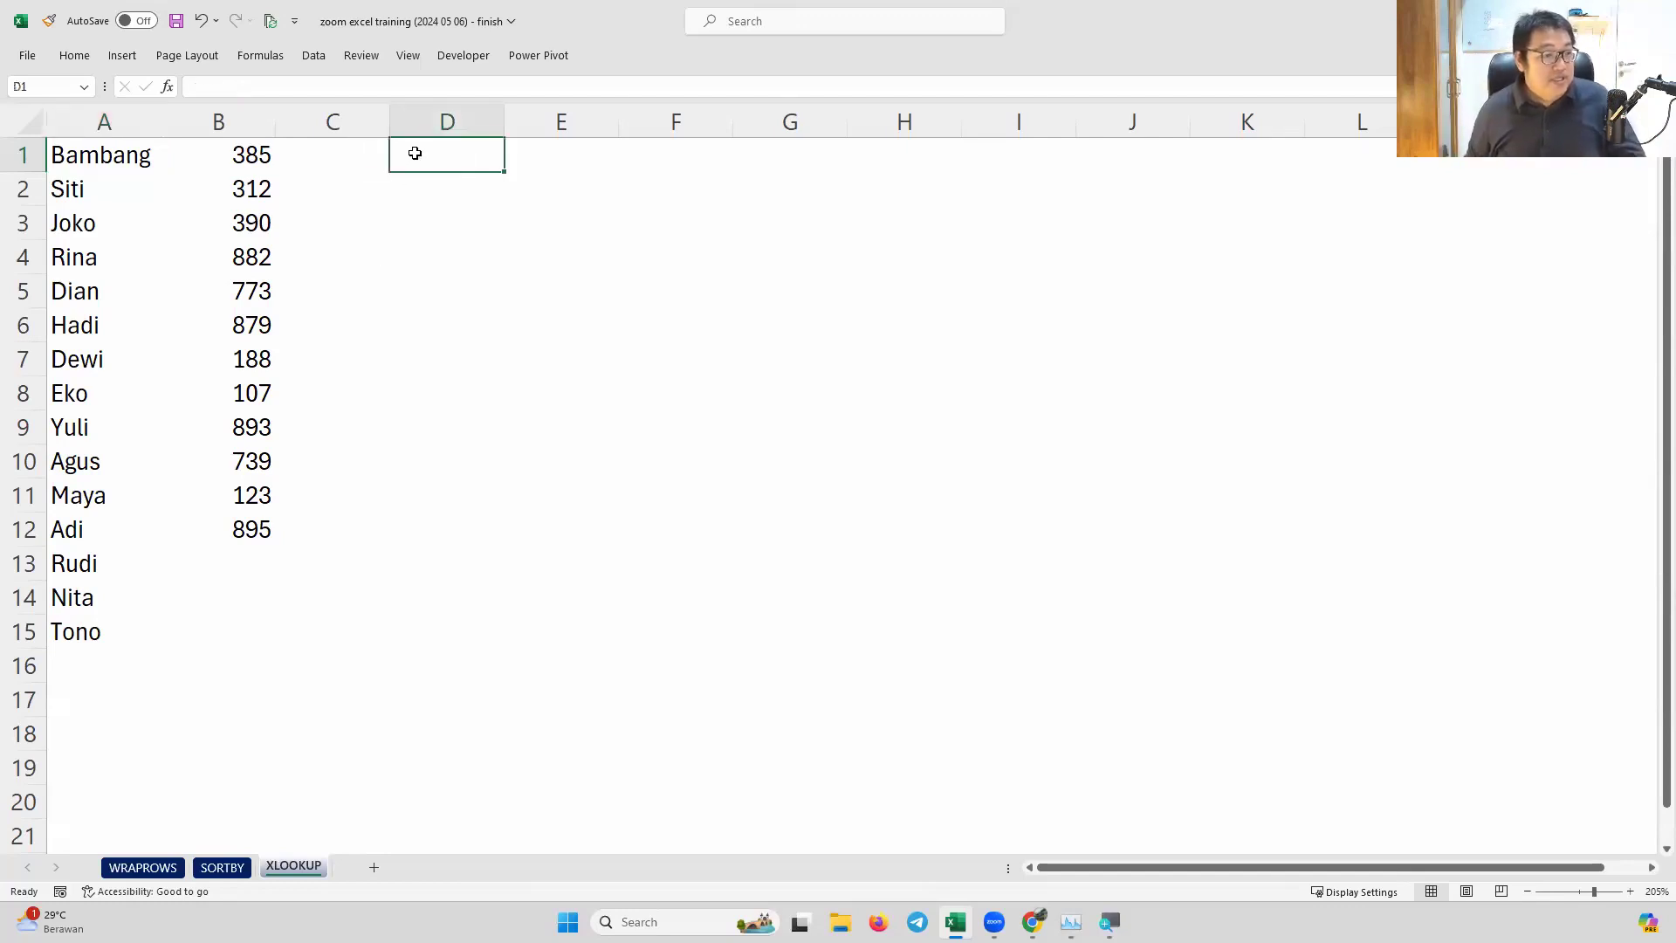
pyautogui.write('=vlo')
pyautogui.press('Tab')
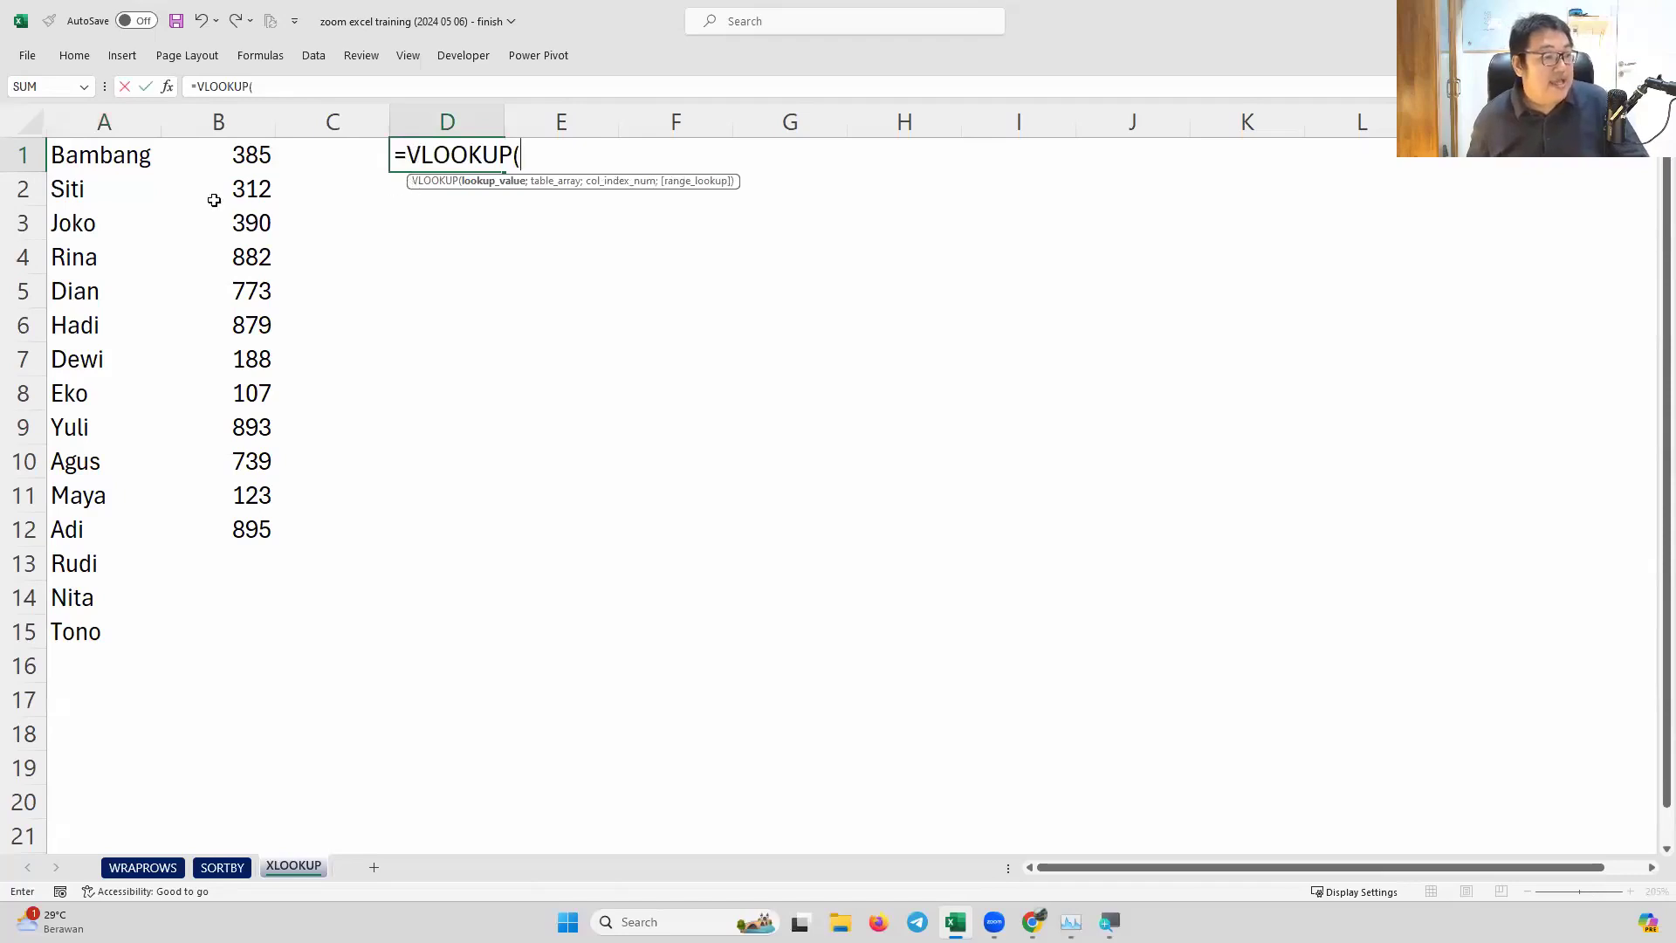
pyautogui.write('"sit')
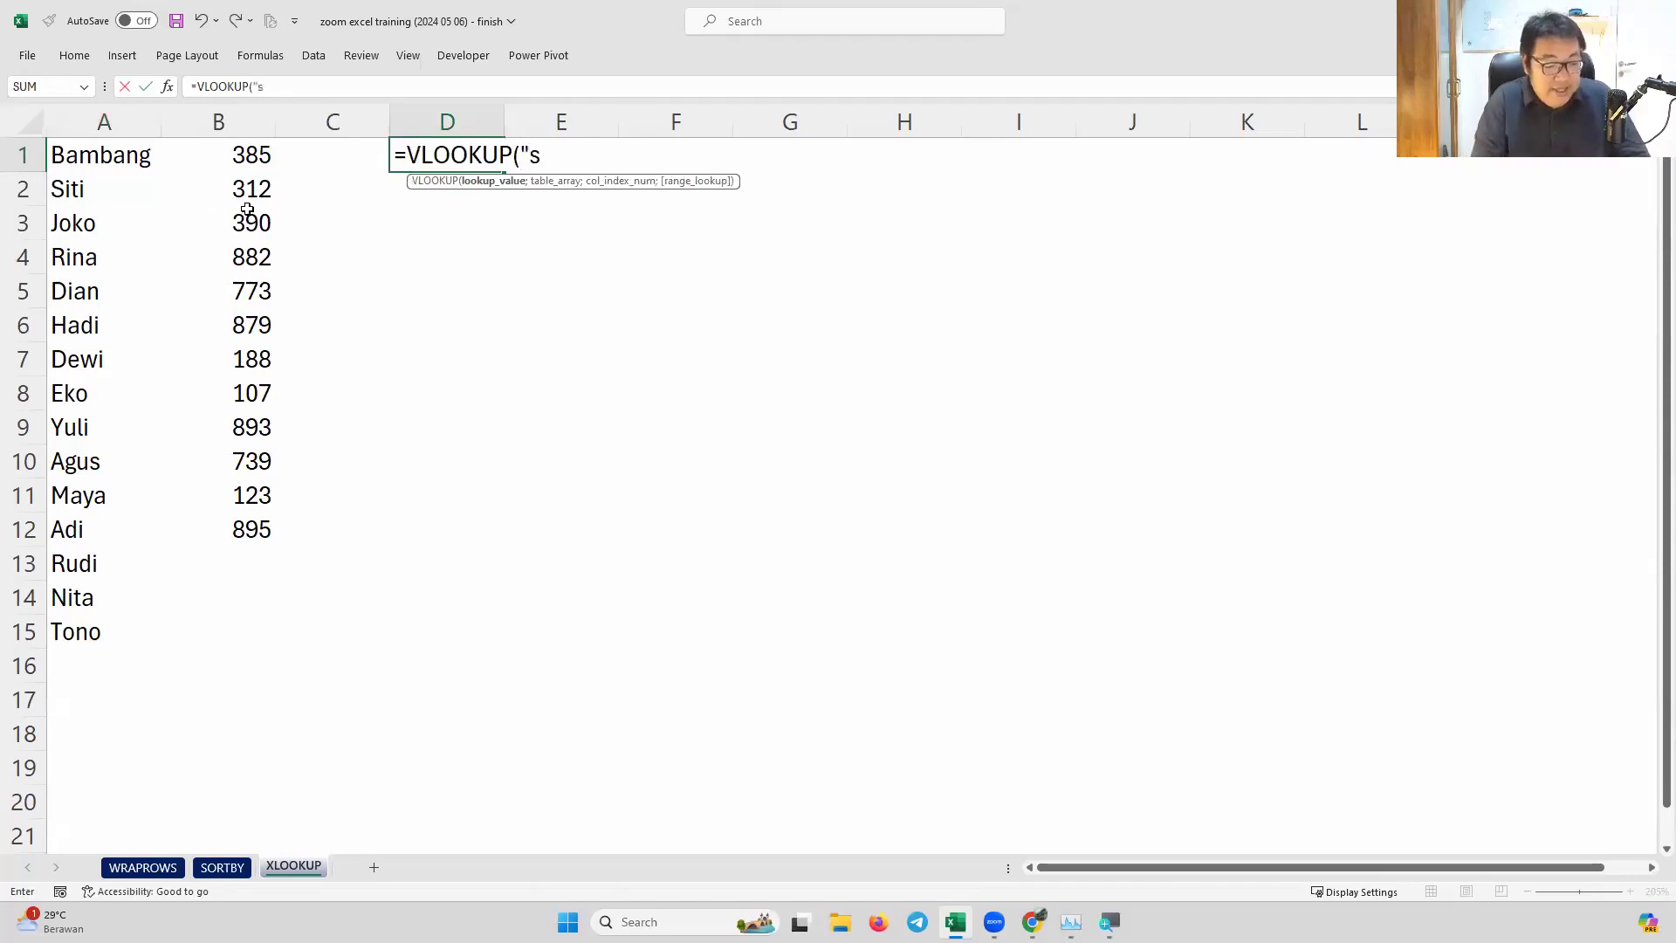
pyautogui.press('BackSpace')
pyautogui.press('BackSpace')
pyautogui.press('BackSpace')
pyautogui.write('Sit')
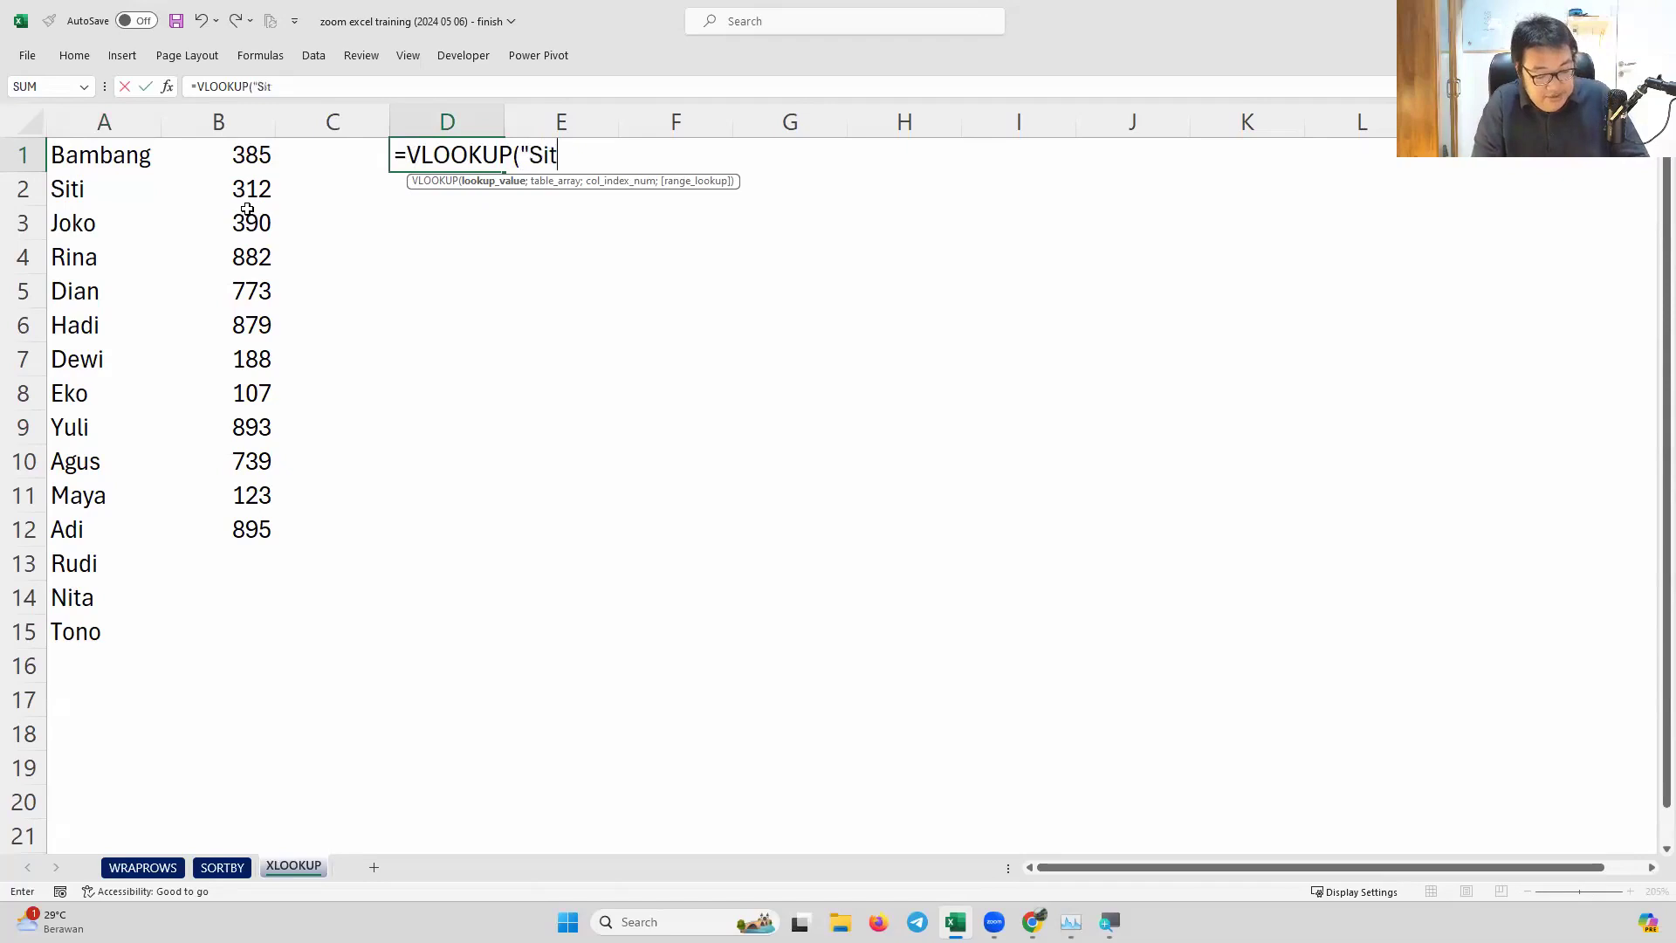
pyautogui.write('i";')
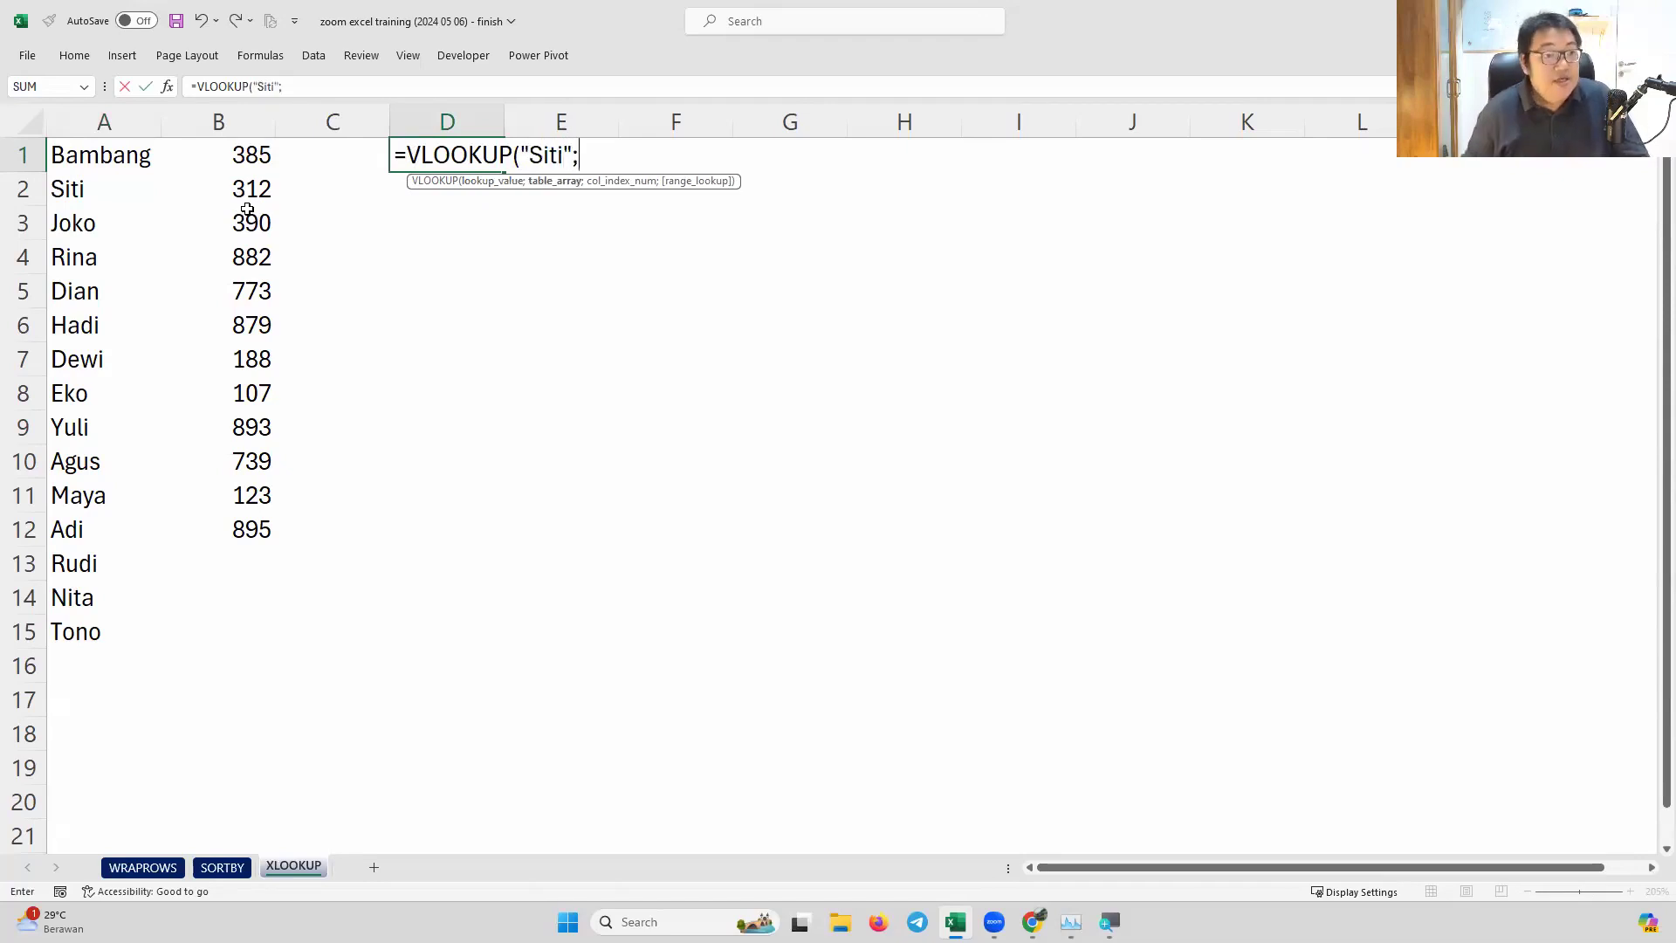
pyautogui.moveTo(120, 152); pyautogui.dragTo(217, 646)
pyautogui.write(';')
pyautogui.write('2;')
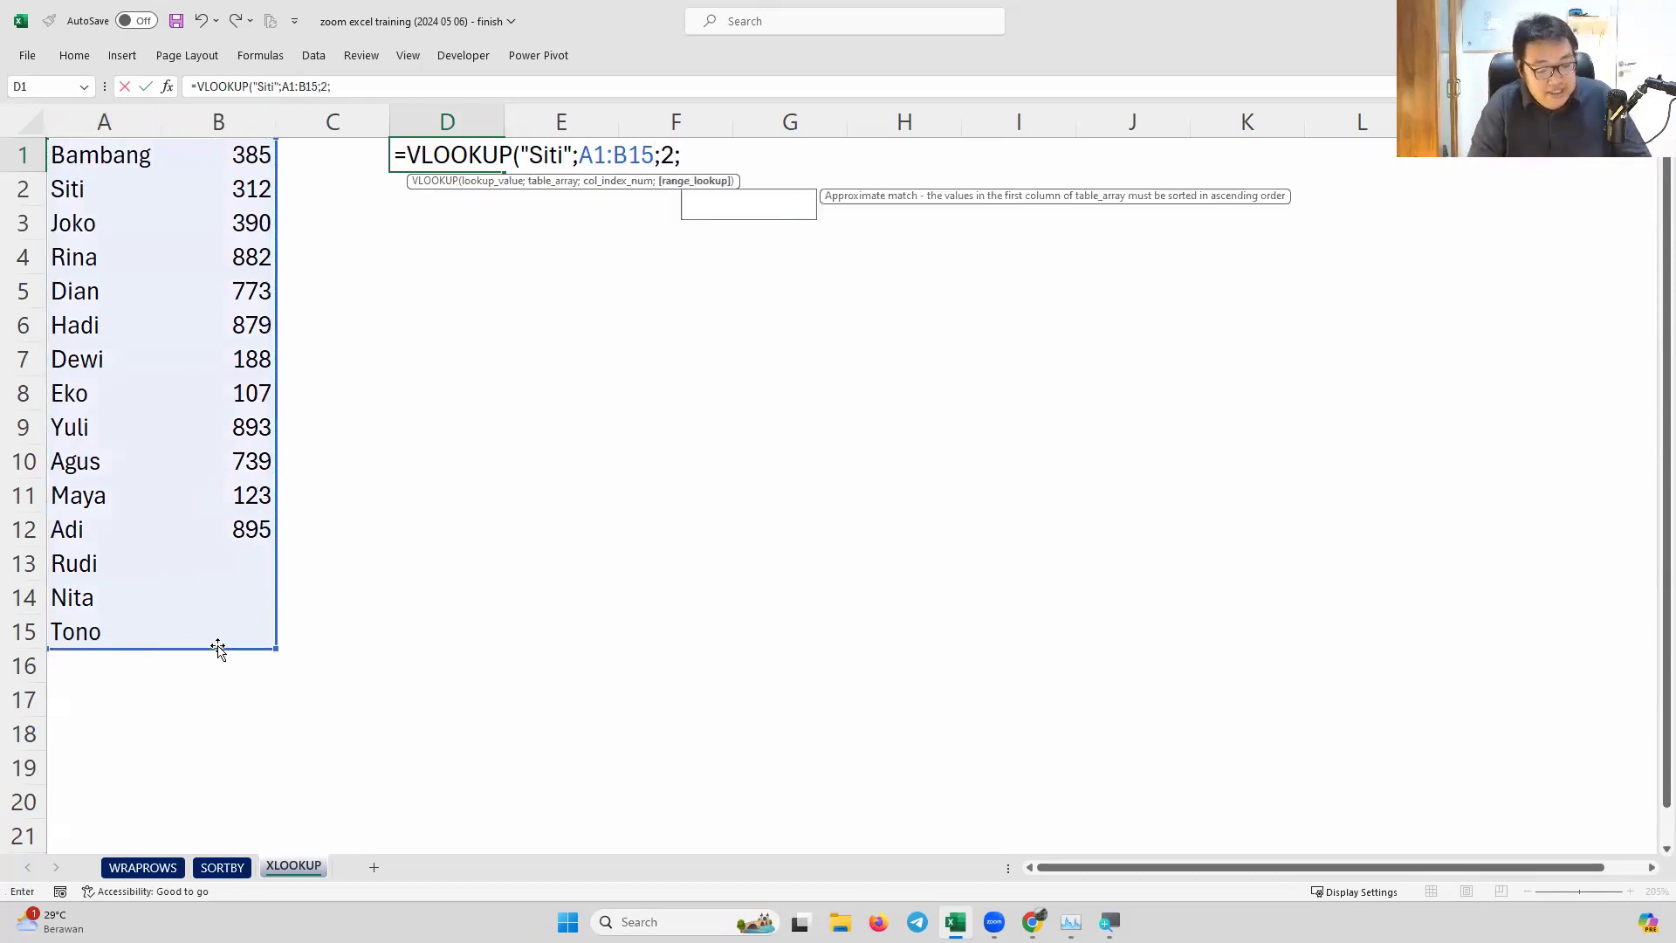
pyautogui.write('false)')
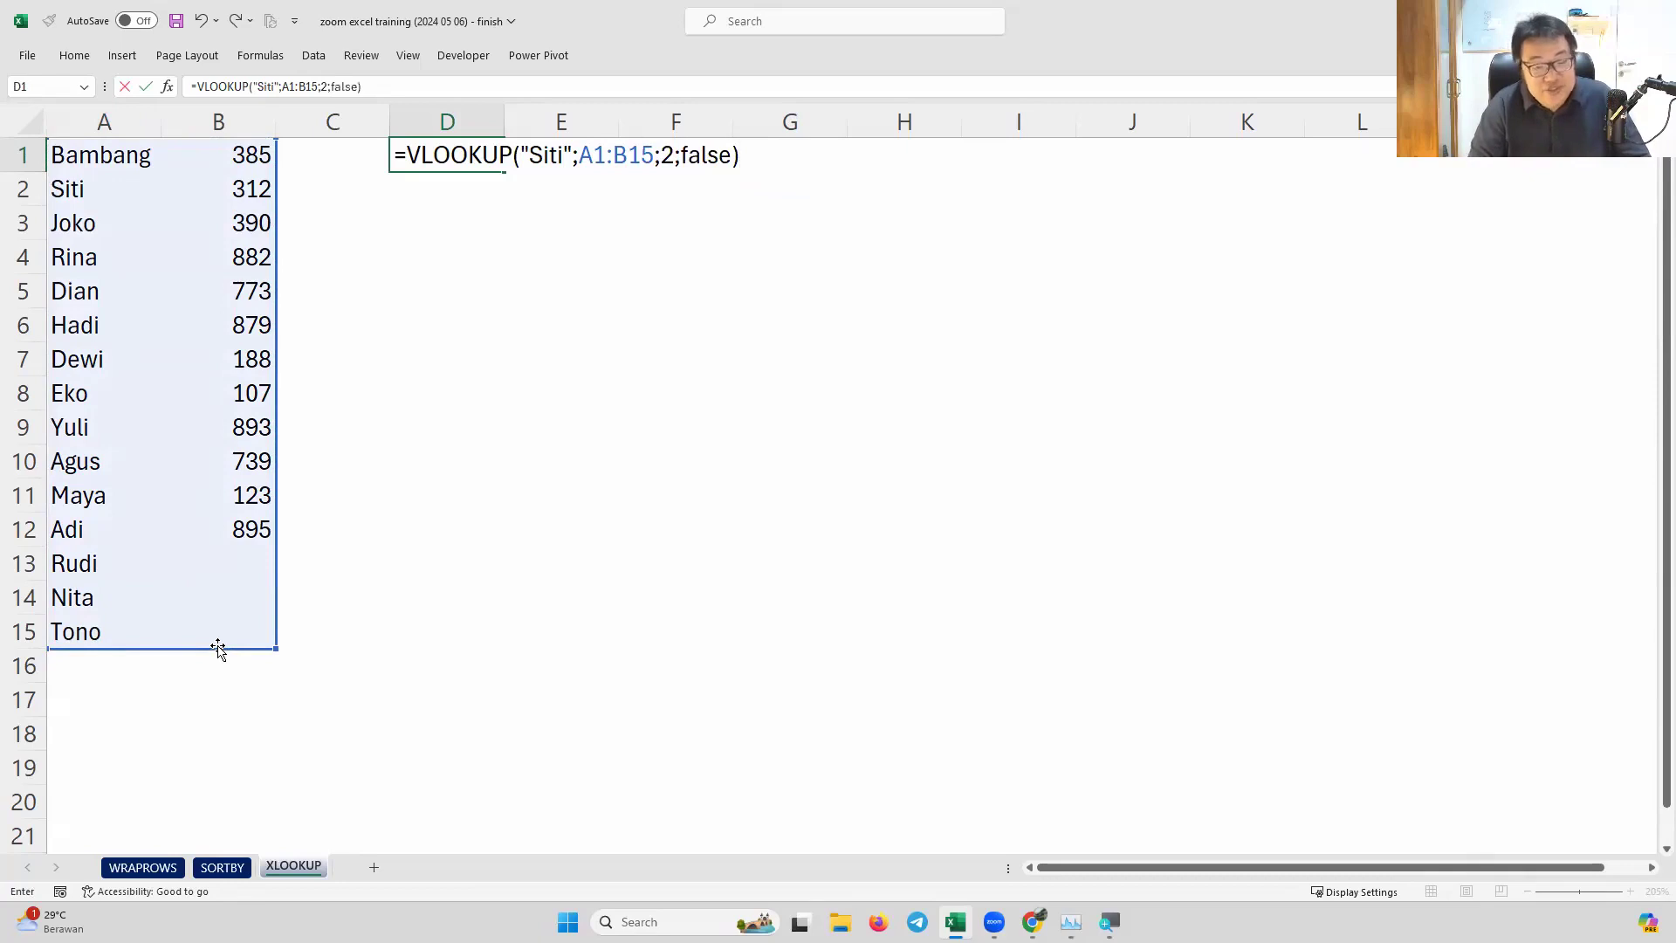
pyautogui.press('Return')
pyautogui.click(249, 184)
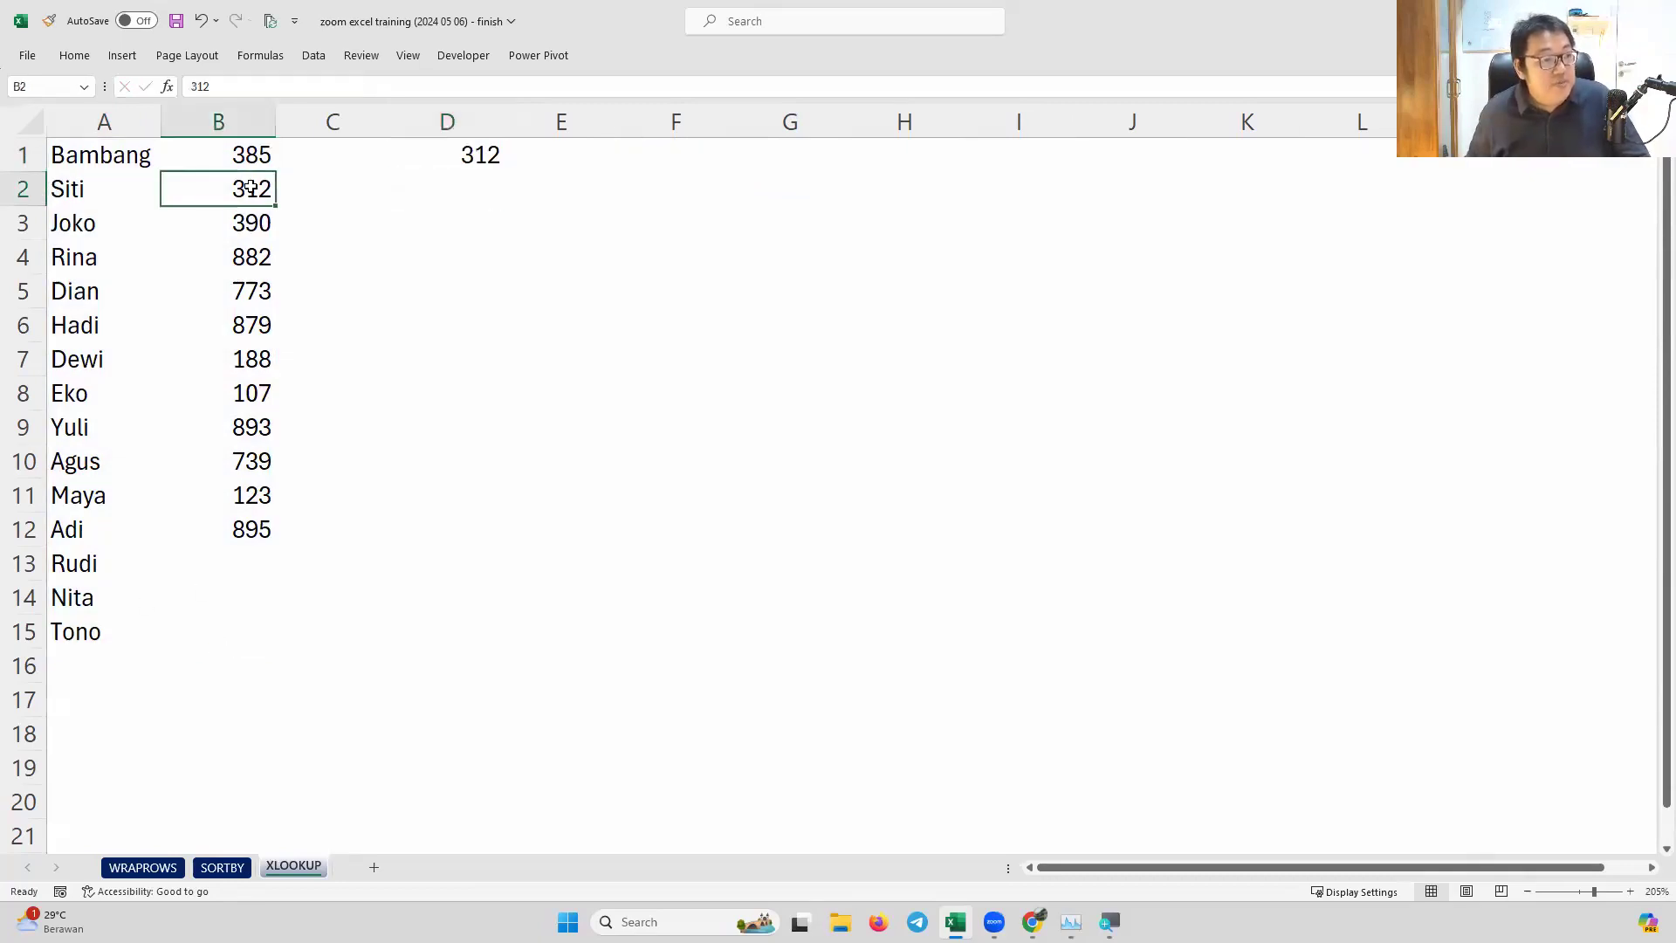
pyautogui.click(451, 156)
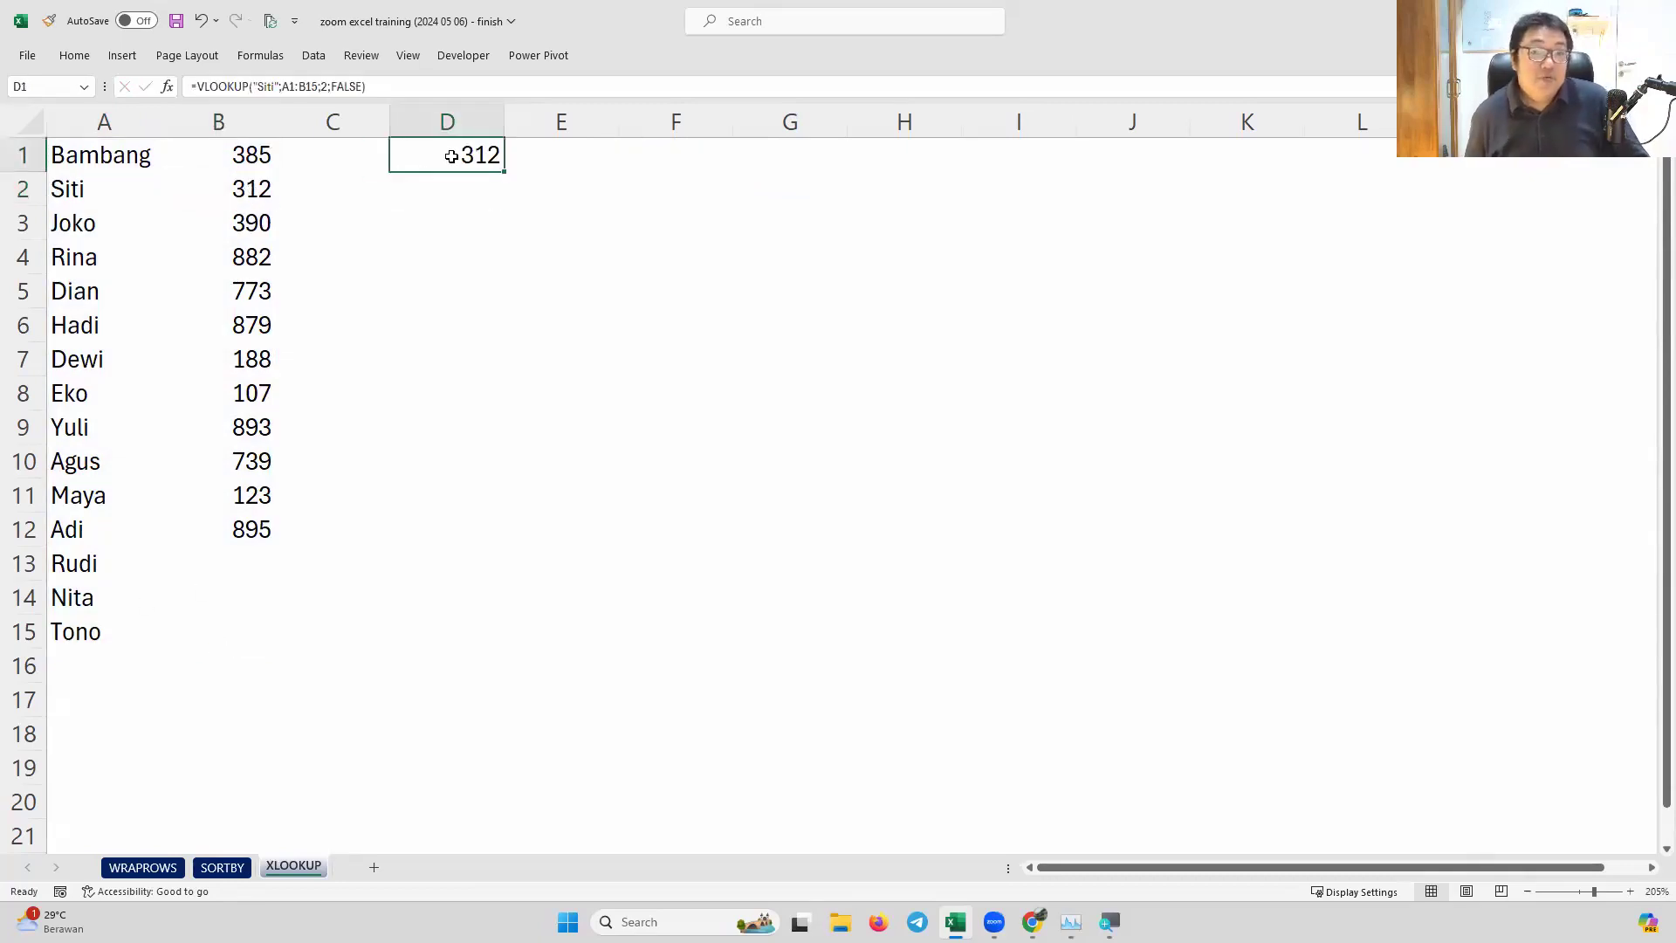
# Try inserting a blank column before column B, inspect the VLOOKUP's column index, and undo the insertion
pyautogui.click(220, 122)
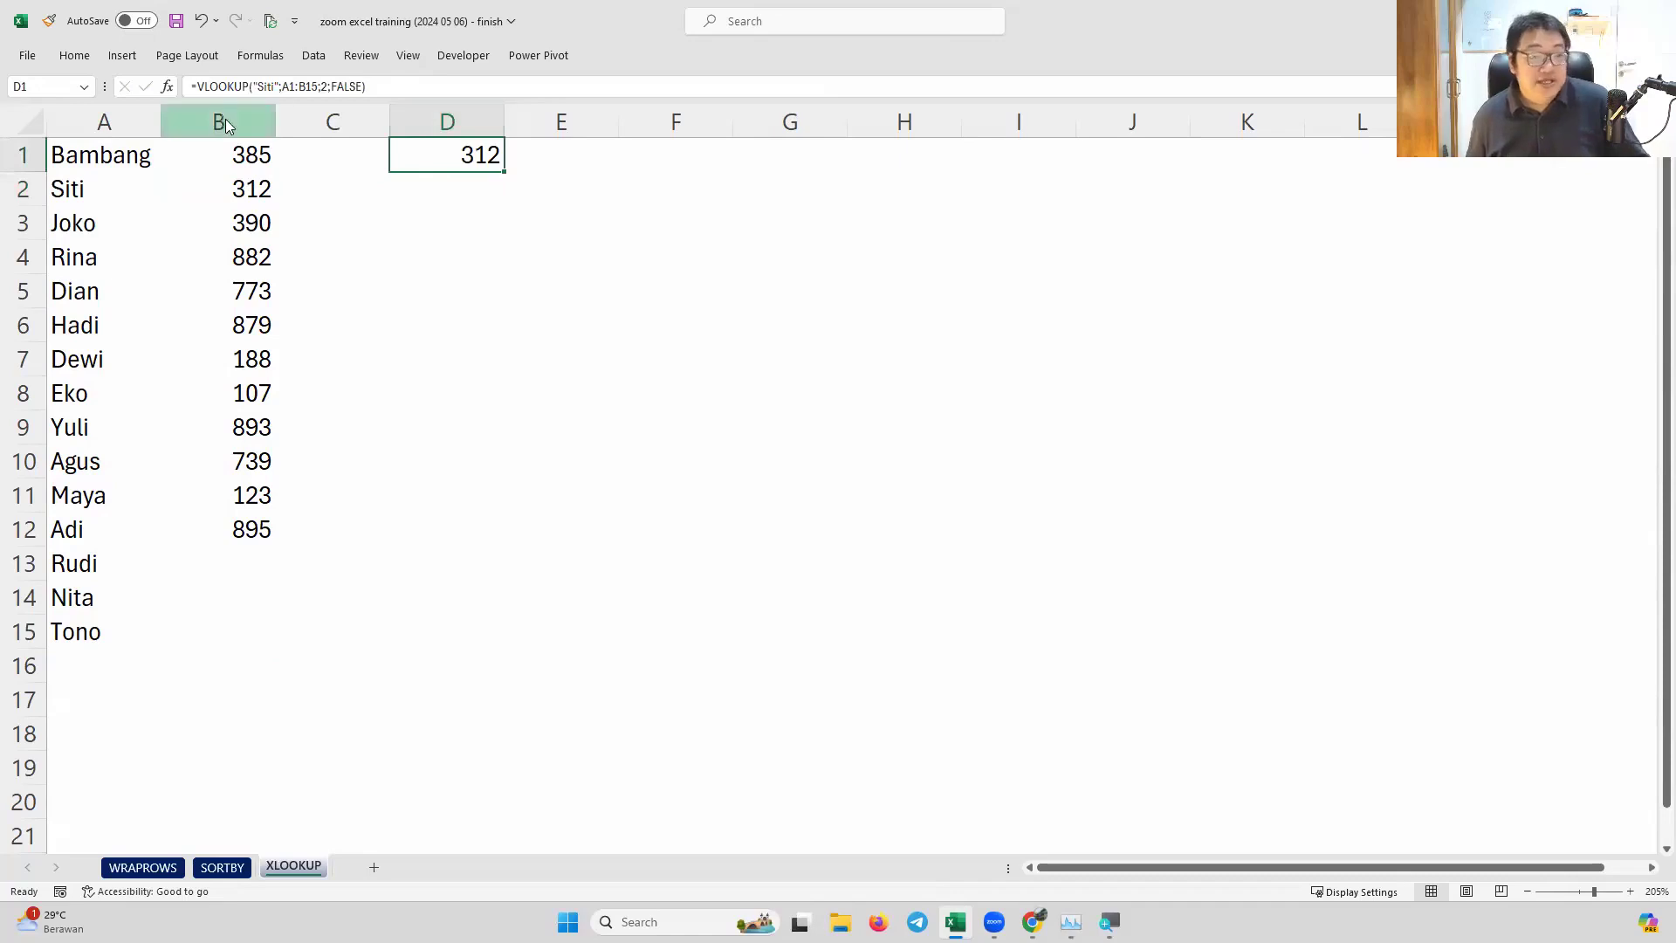
pyautogui.rightClick(227, 122)
pyautogui.click(302, 292)
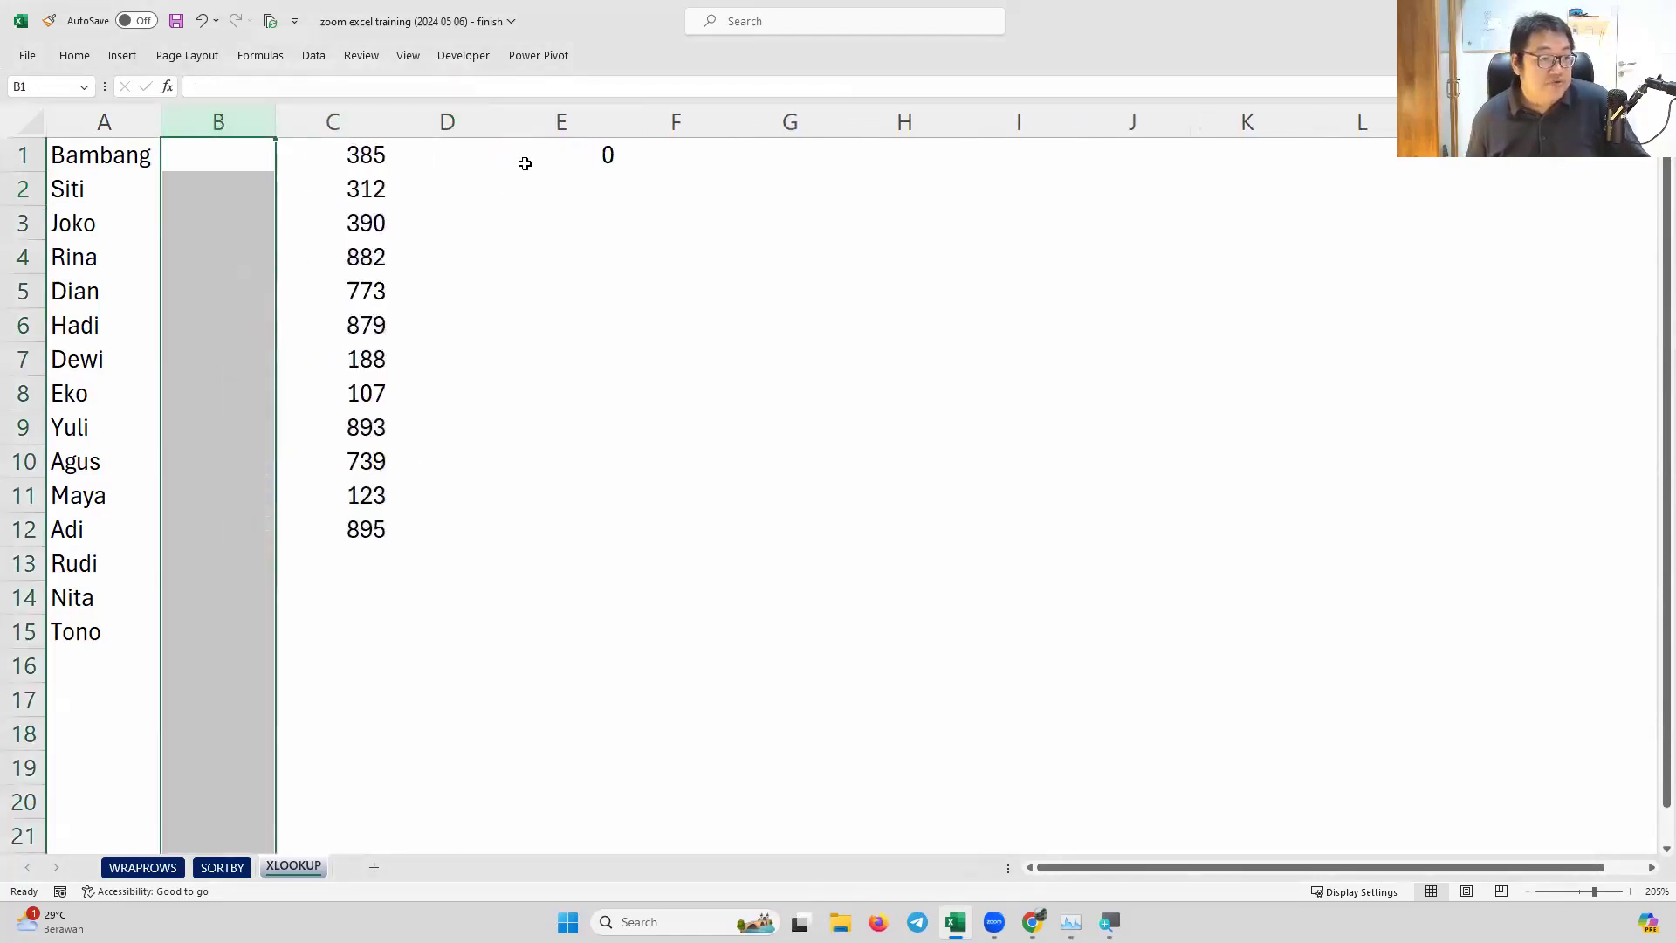
pyautogui.doubleClick(551, 150)
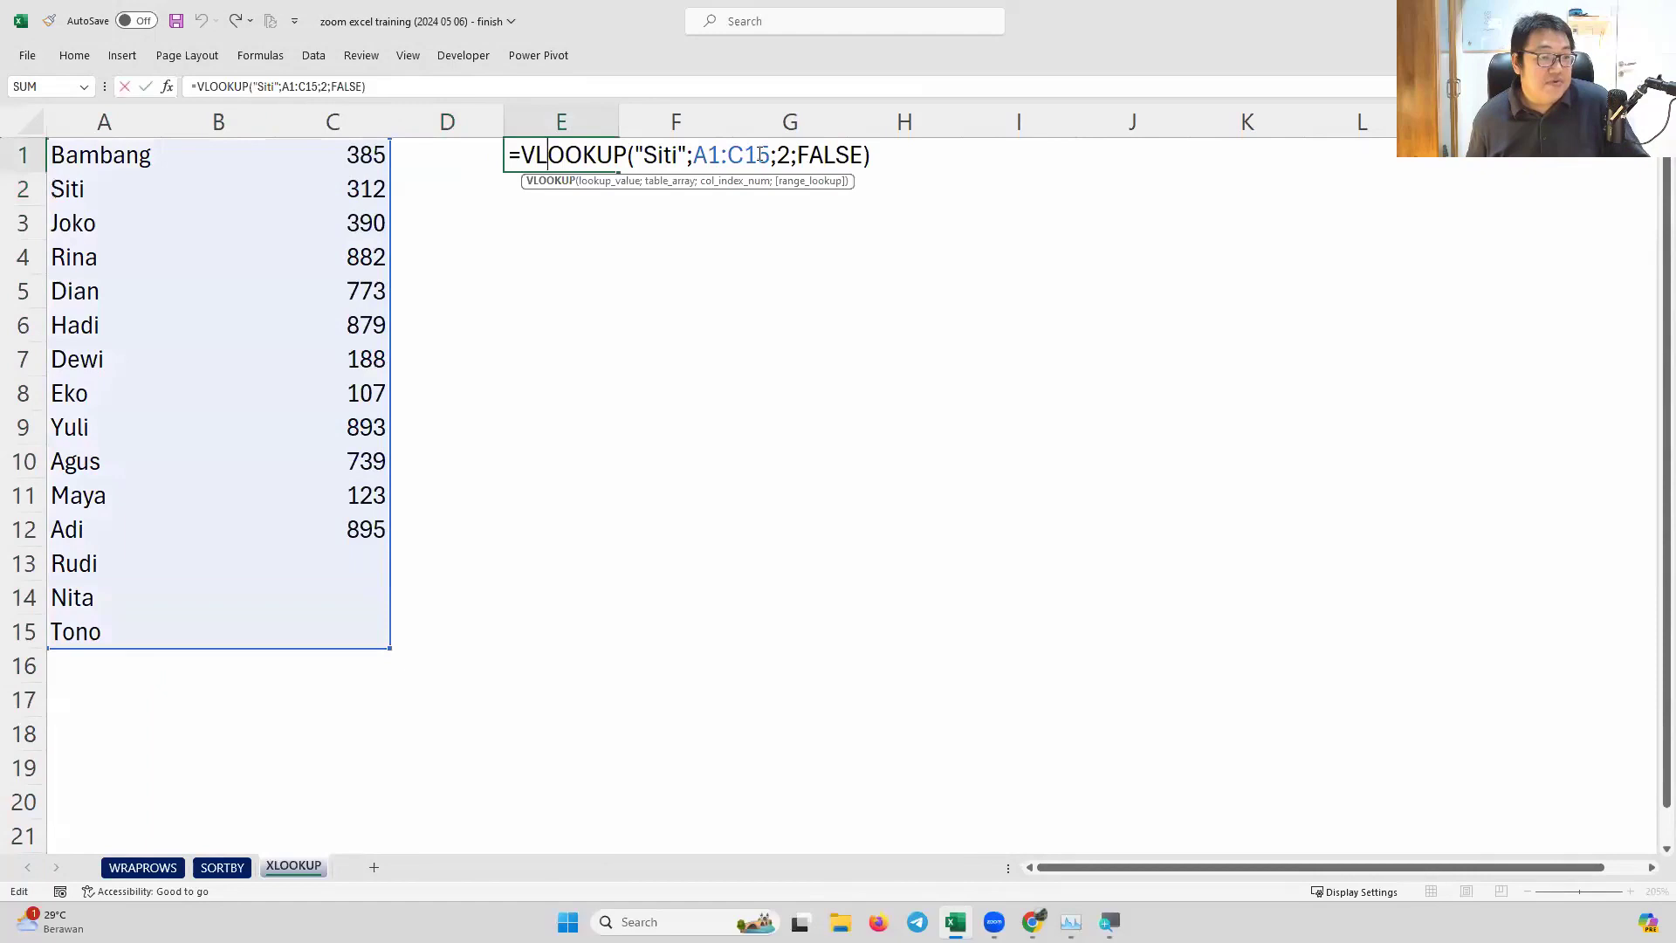
pyautogui.moveTo(773, 154); pyautogui.dragTo(791, 154)
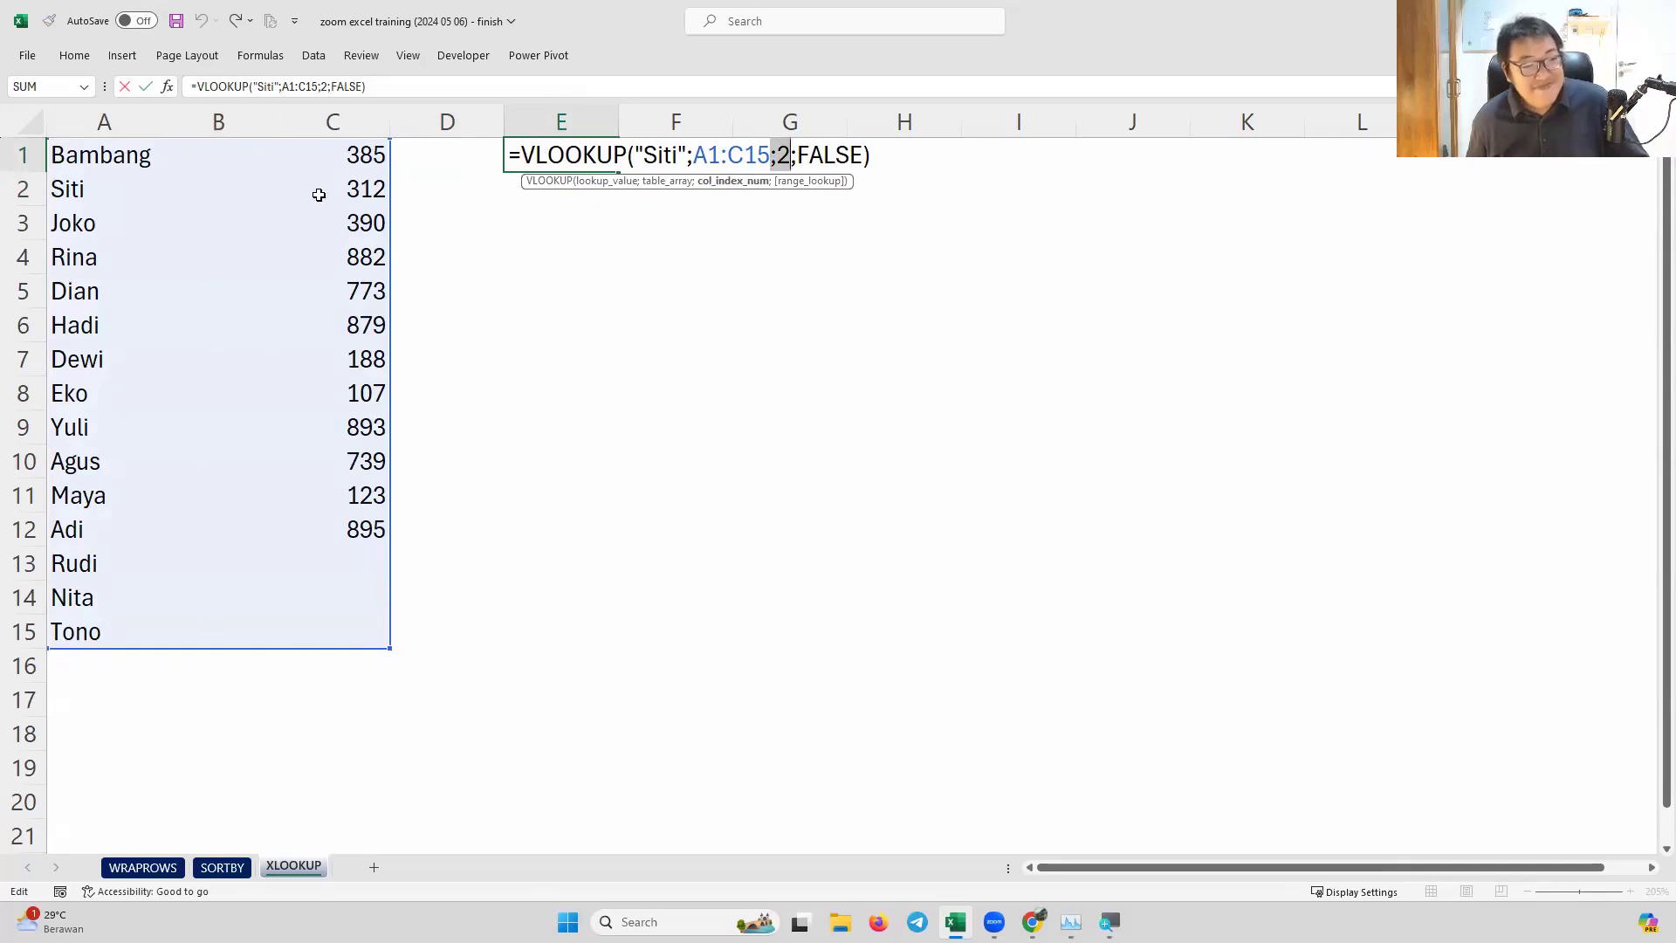
pyautogui.press('Escape')
pyautogui.hotkey('ctrl', 'z')
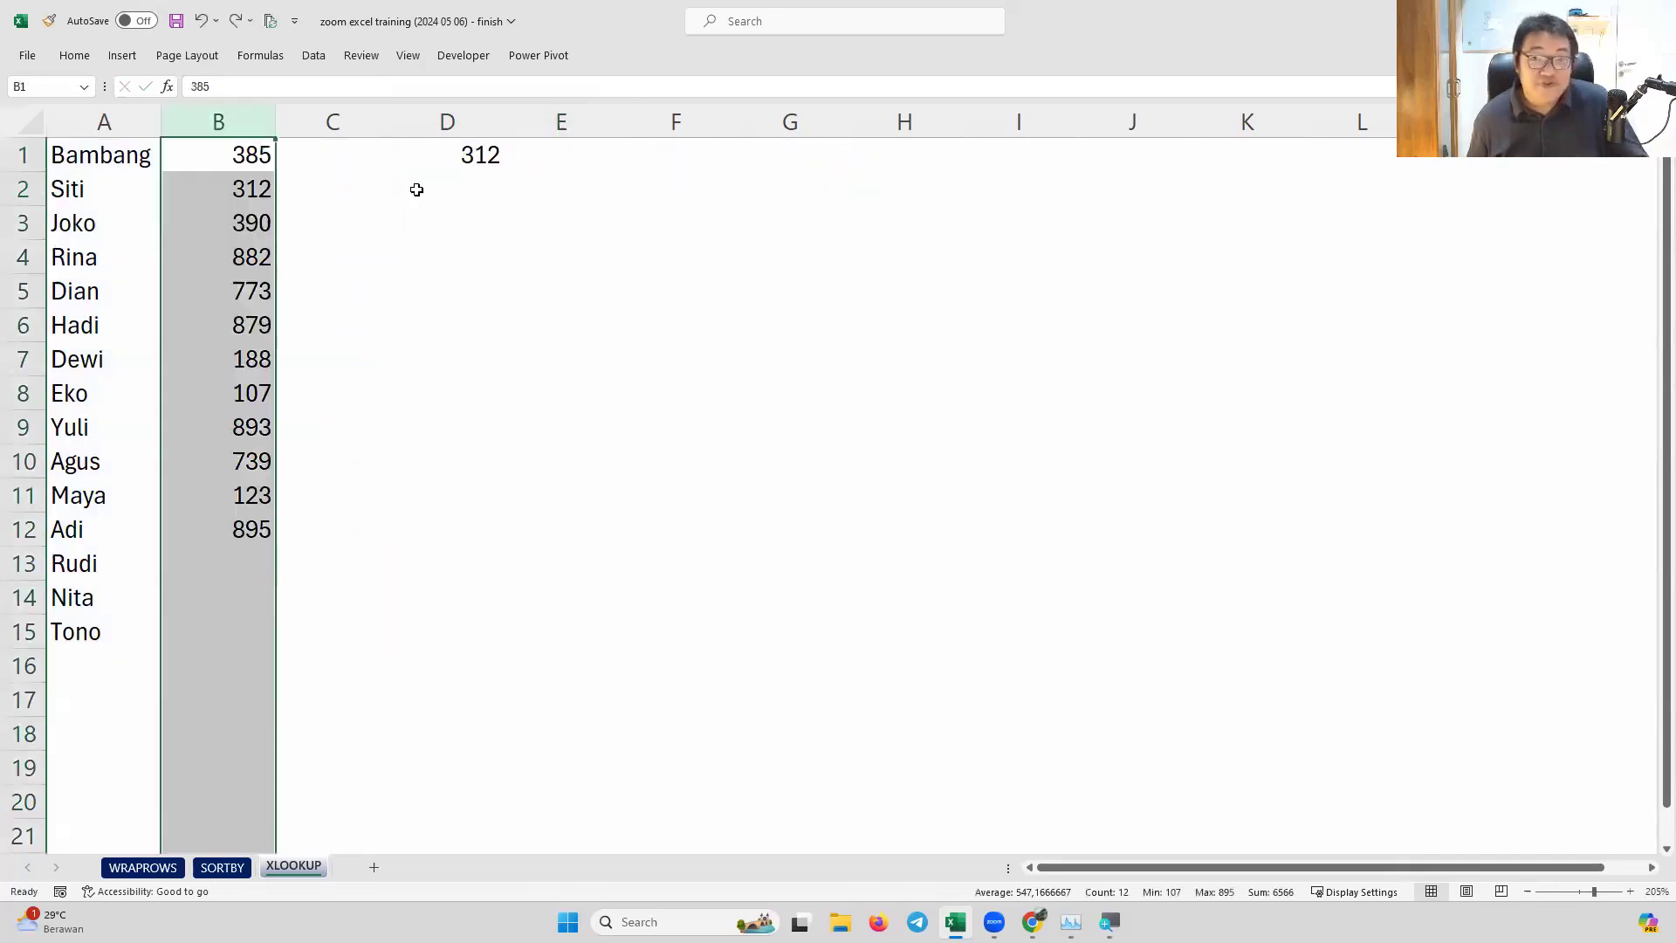
# Enter a MATCH formula in D2 that finds A2's name, given as quoted text, in A1:A15 with match type 0
pyautogui.click(468, 179)
pyautogui.write('=')
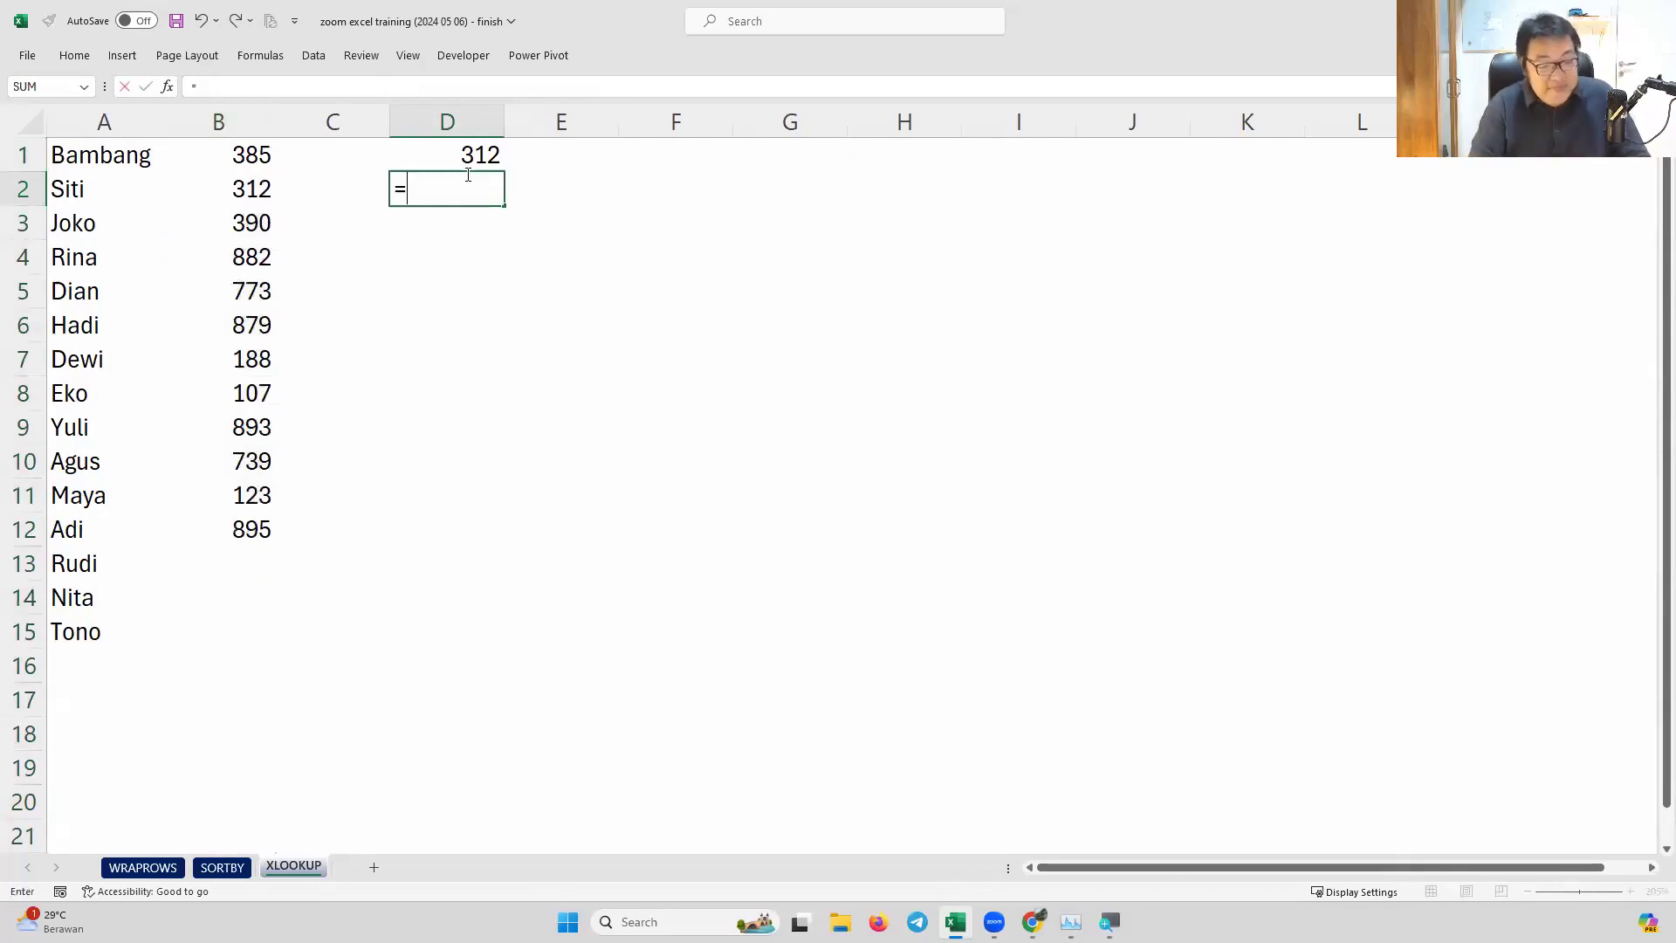
pyautogui.write('match')
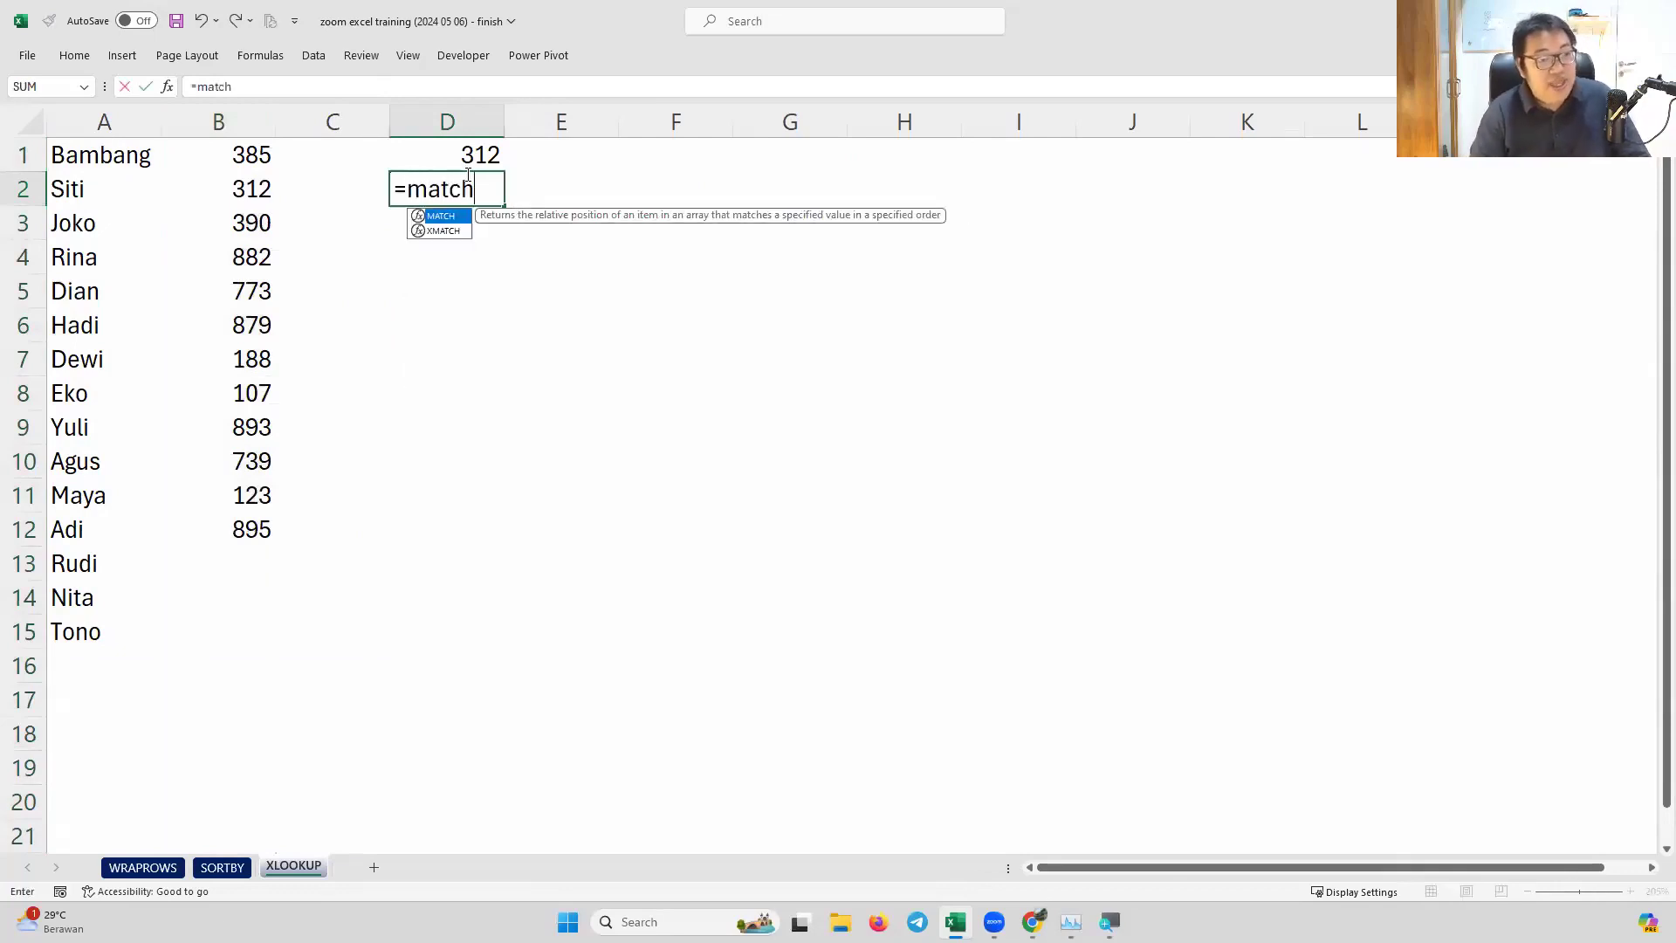
pyautogui.press('Tab')
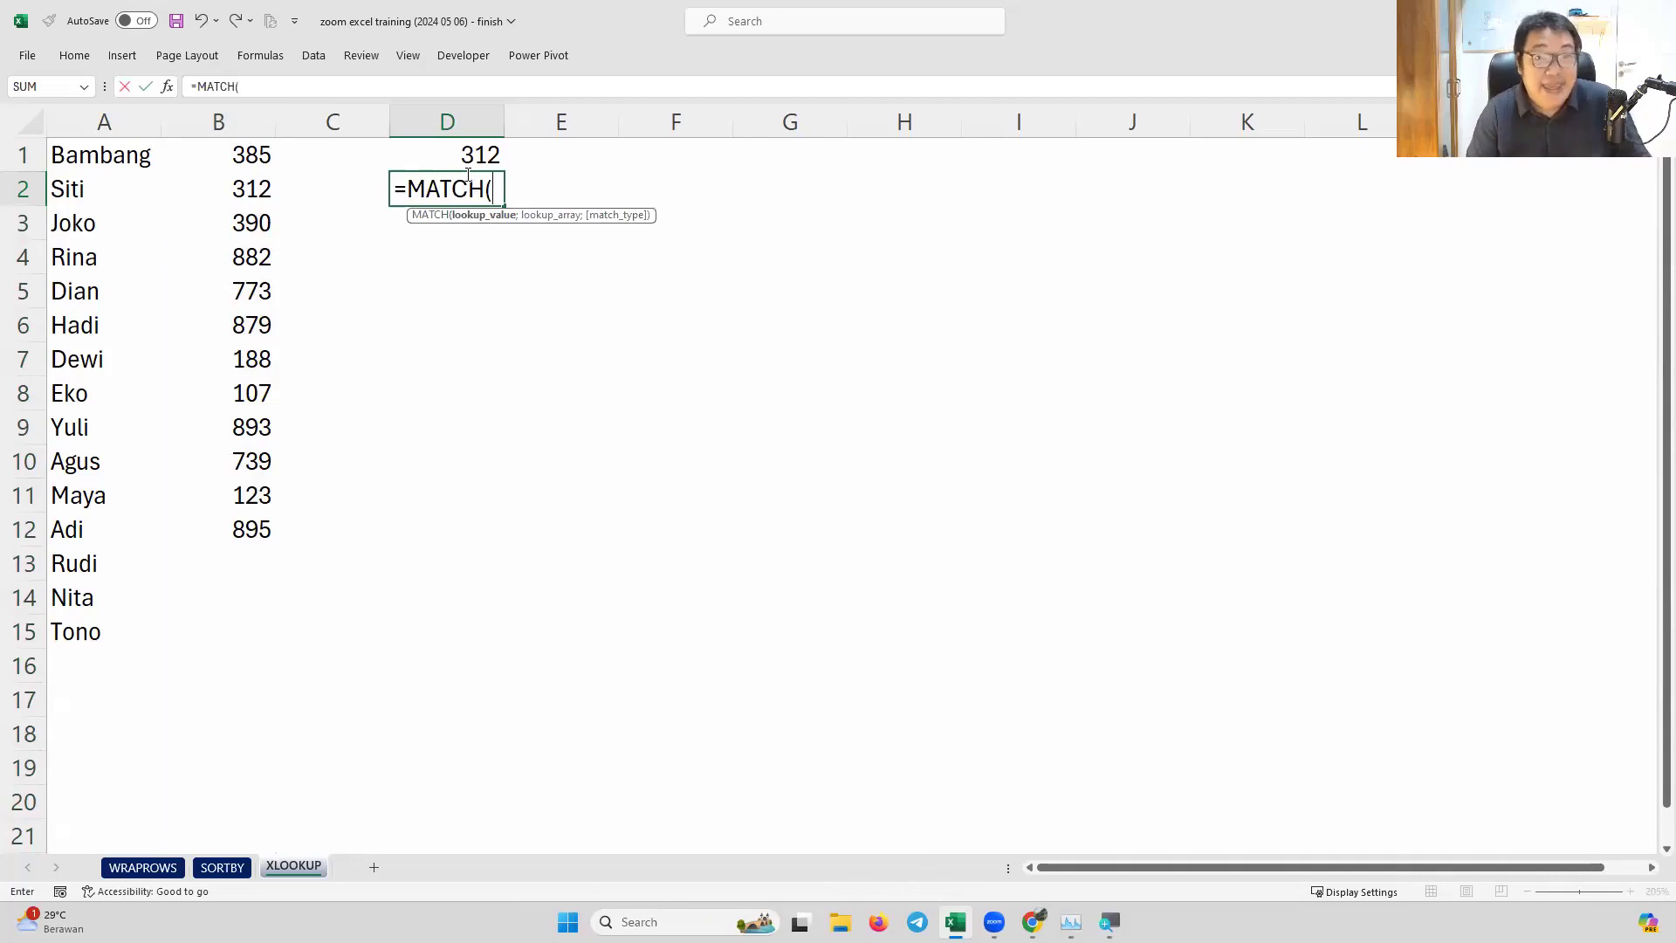
pyautogui.write('S')
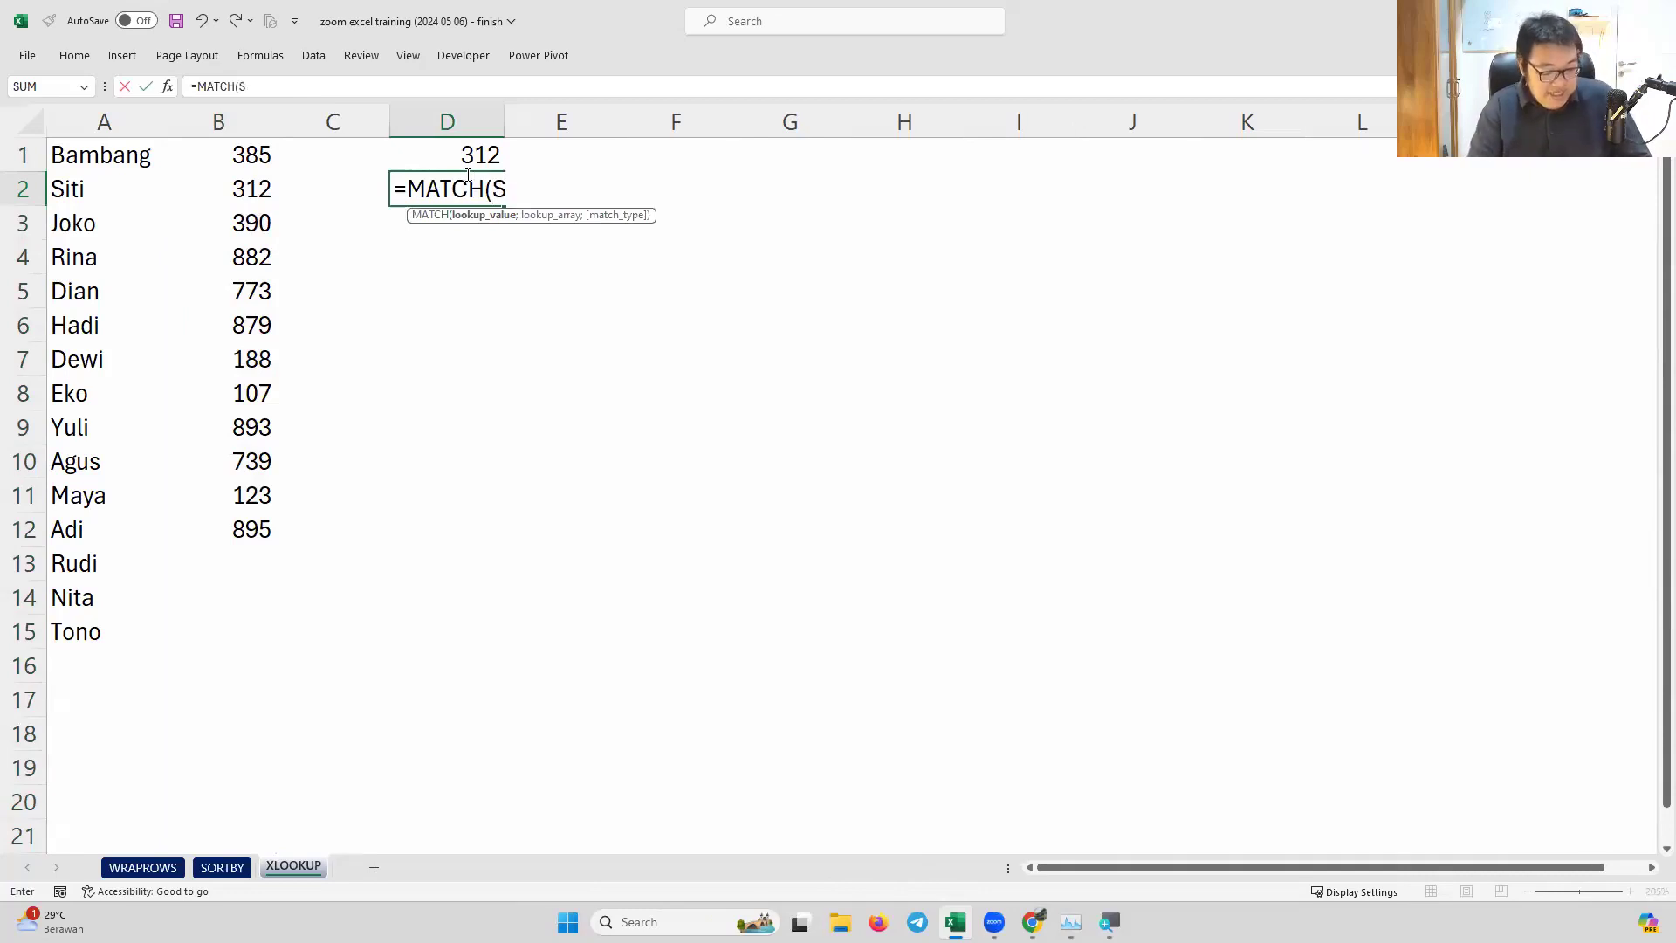
pyautogui.write('iti')
pyautogui.press('BackSpace')
pyautogui.press('BackSpace')
pyautogui.press('BackSpace')
pyautogui.press('BackSpace')
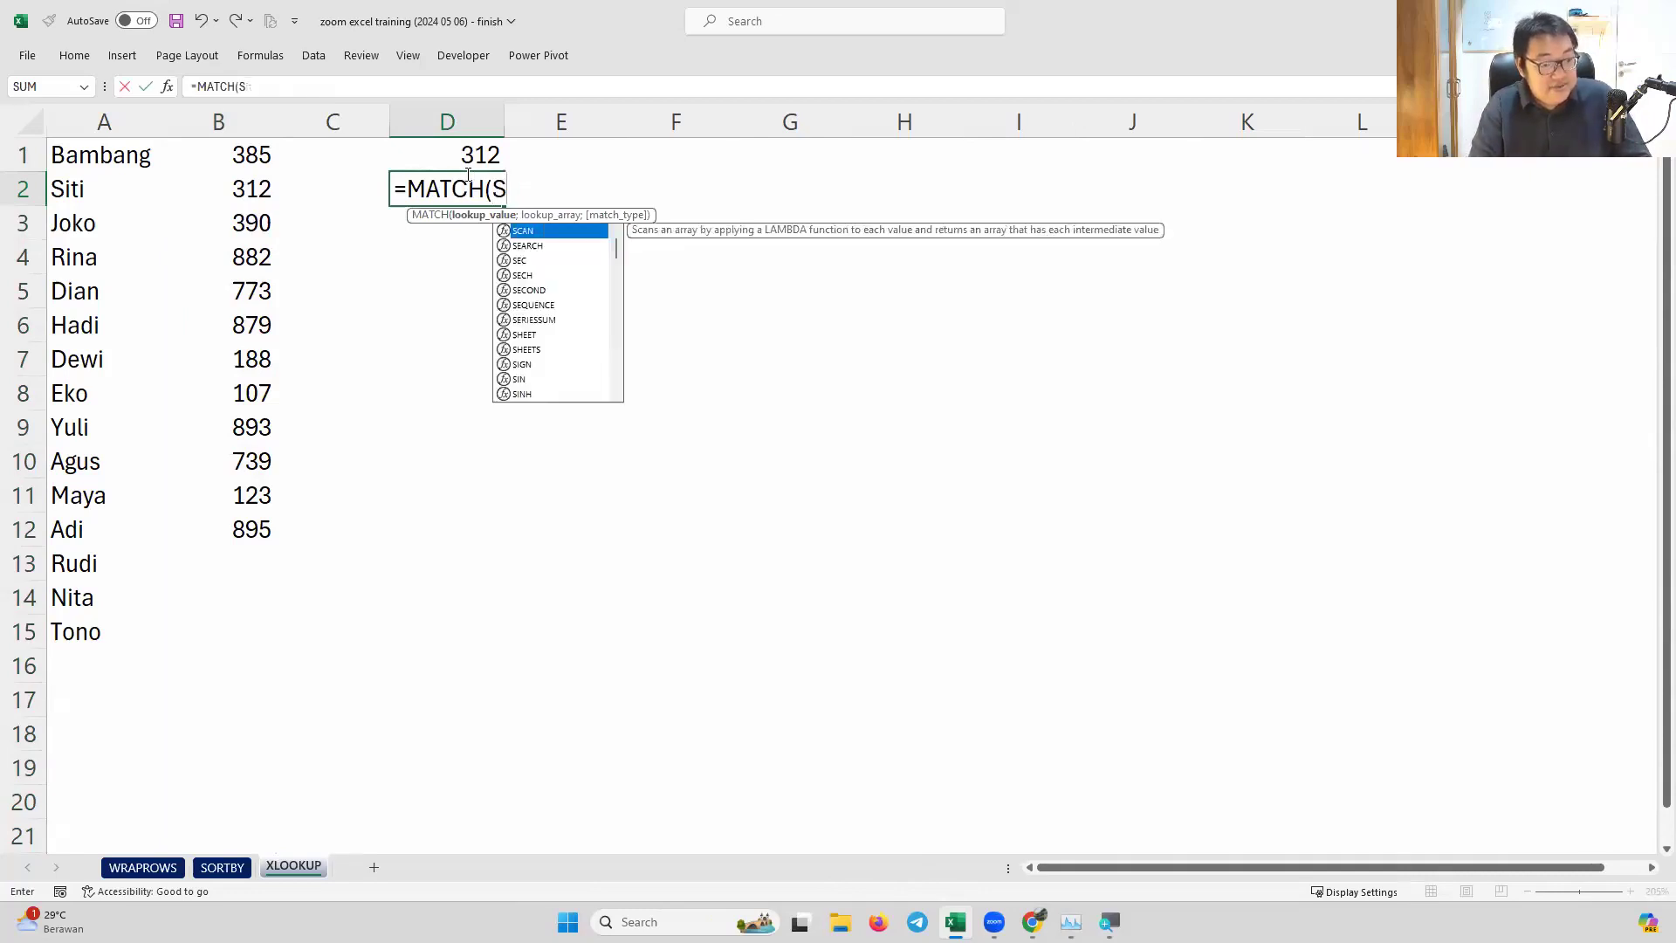
pyautogui.write('"Siti";')
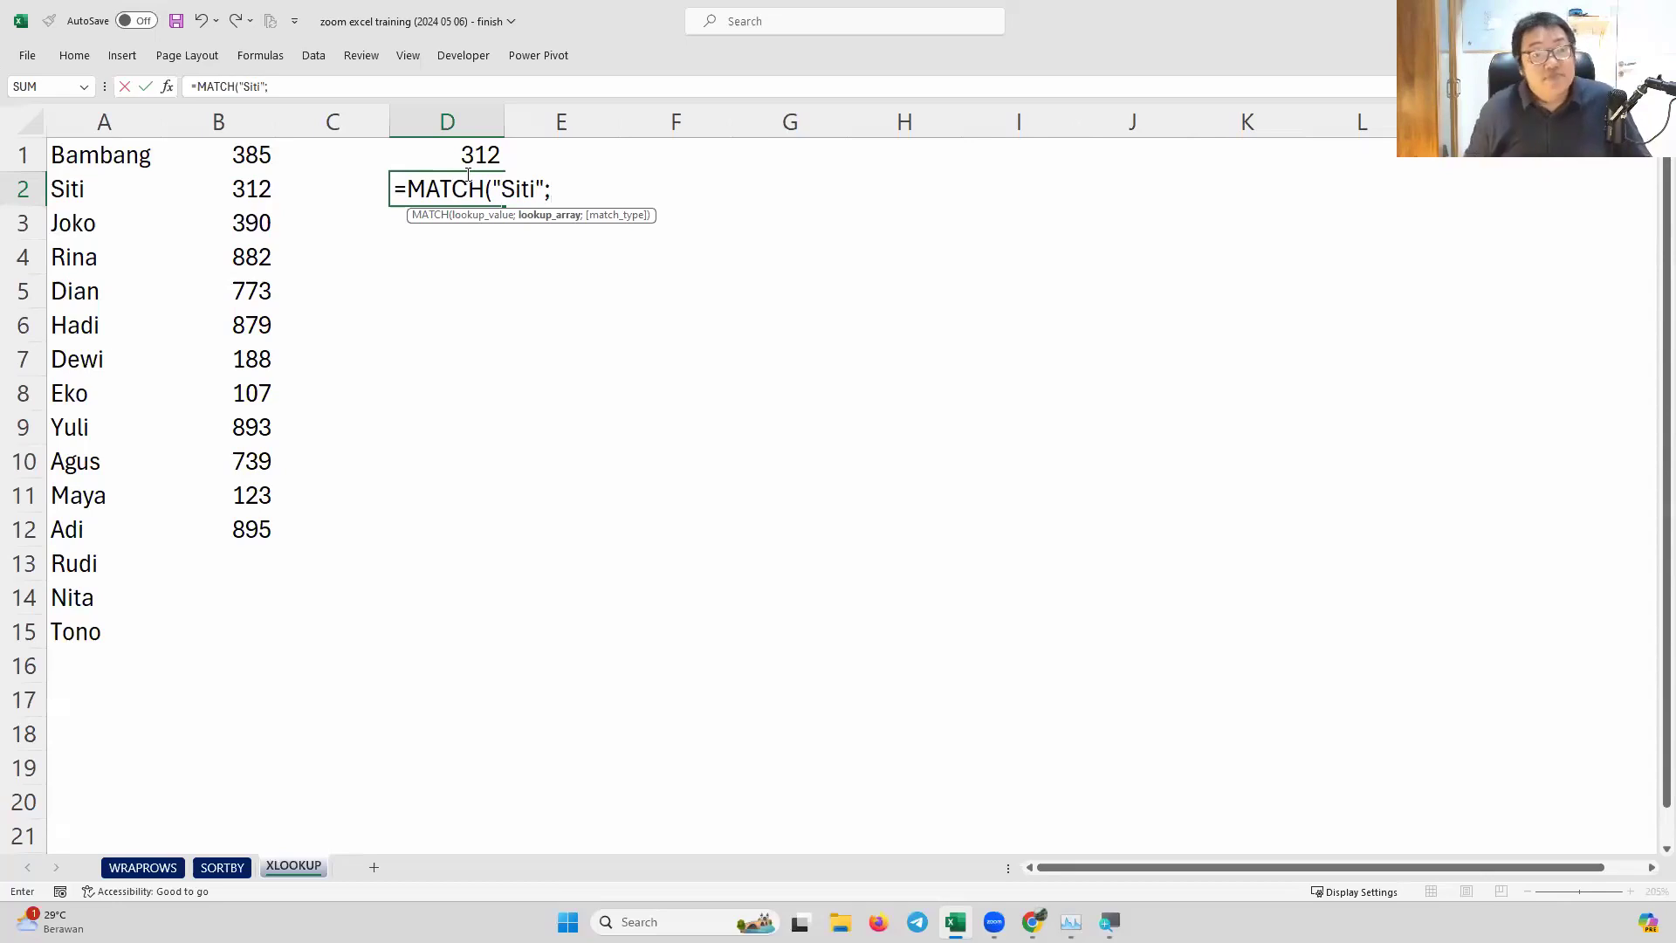
pyautogui.moveTo(134, 336); pyautogui.dragTo(104, 618)
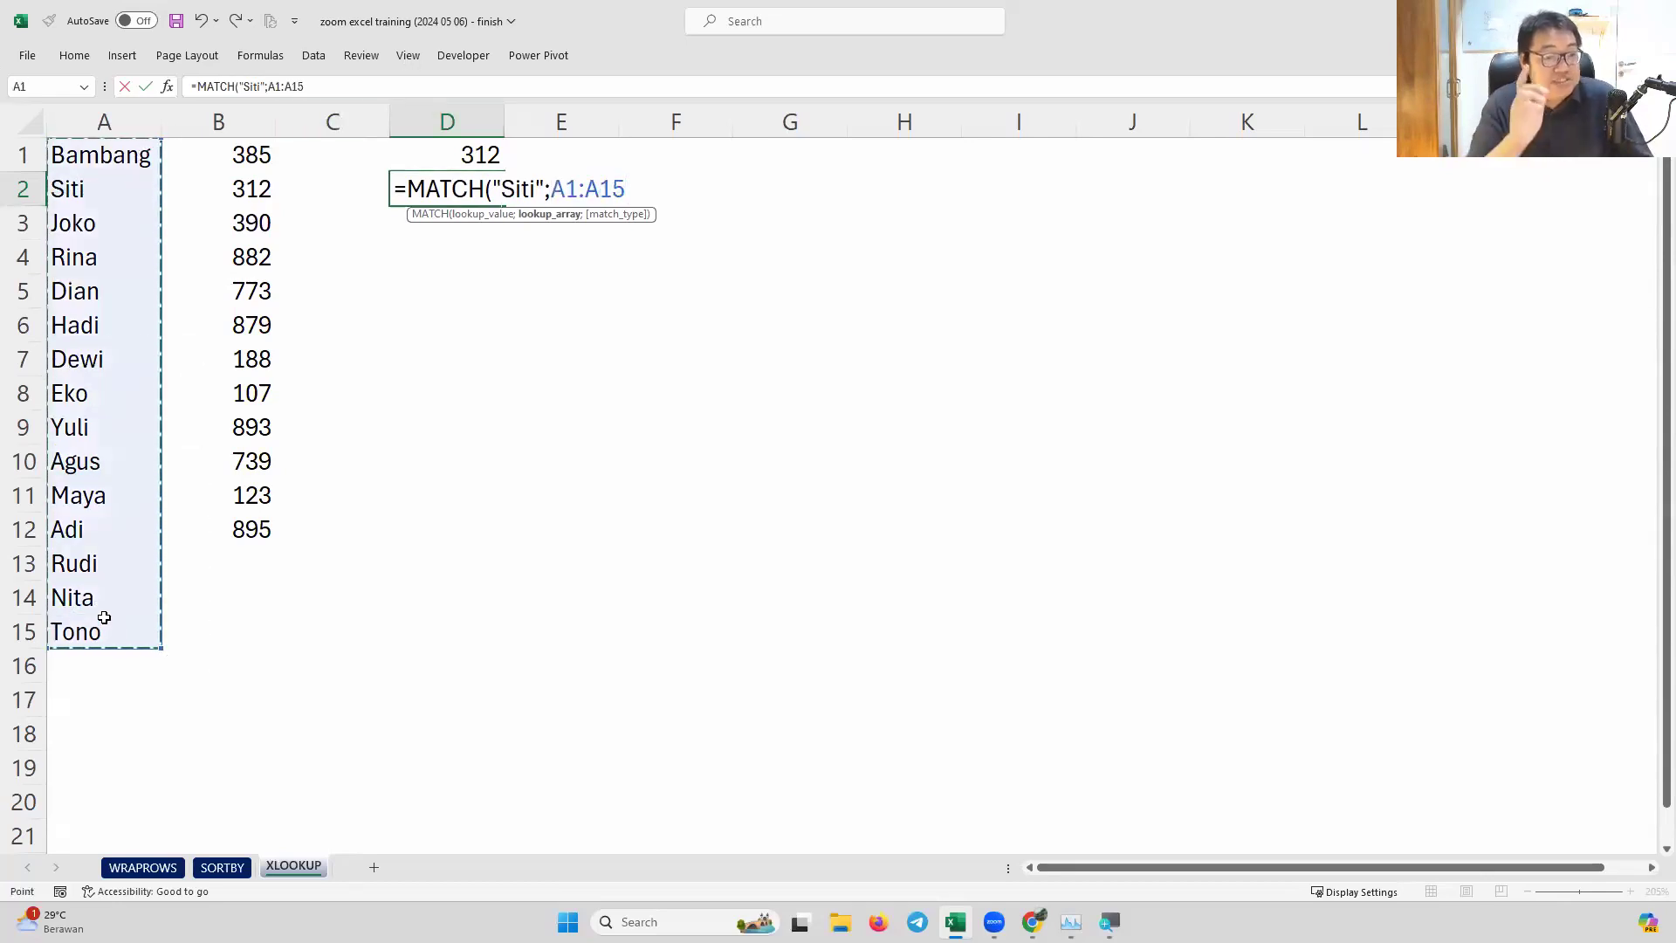
pyautogui.write(';0)')
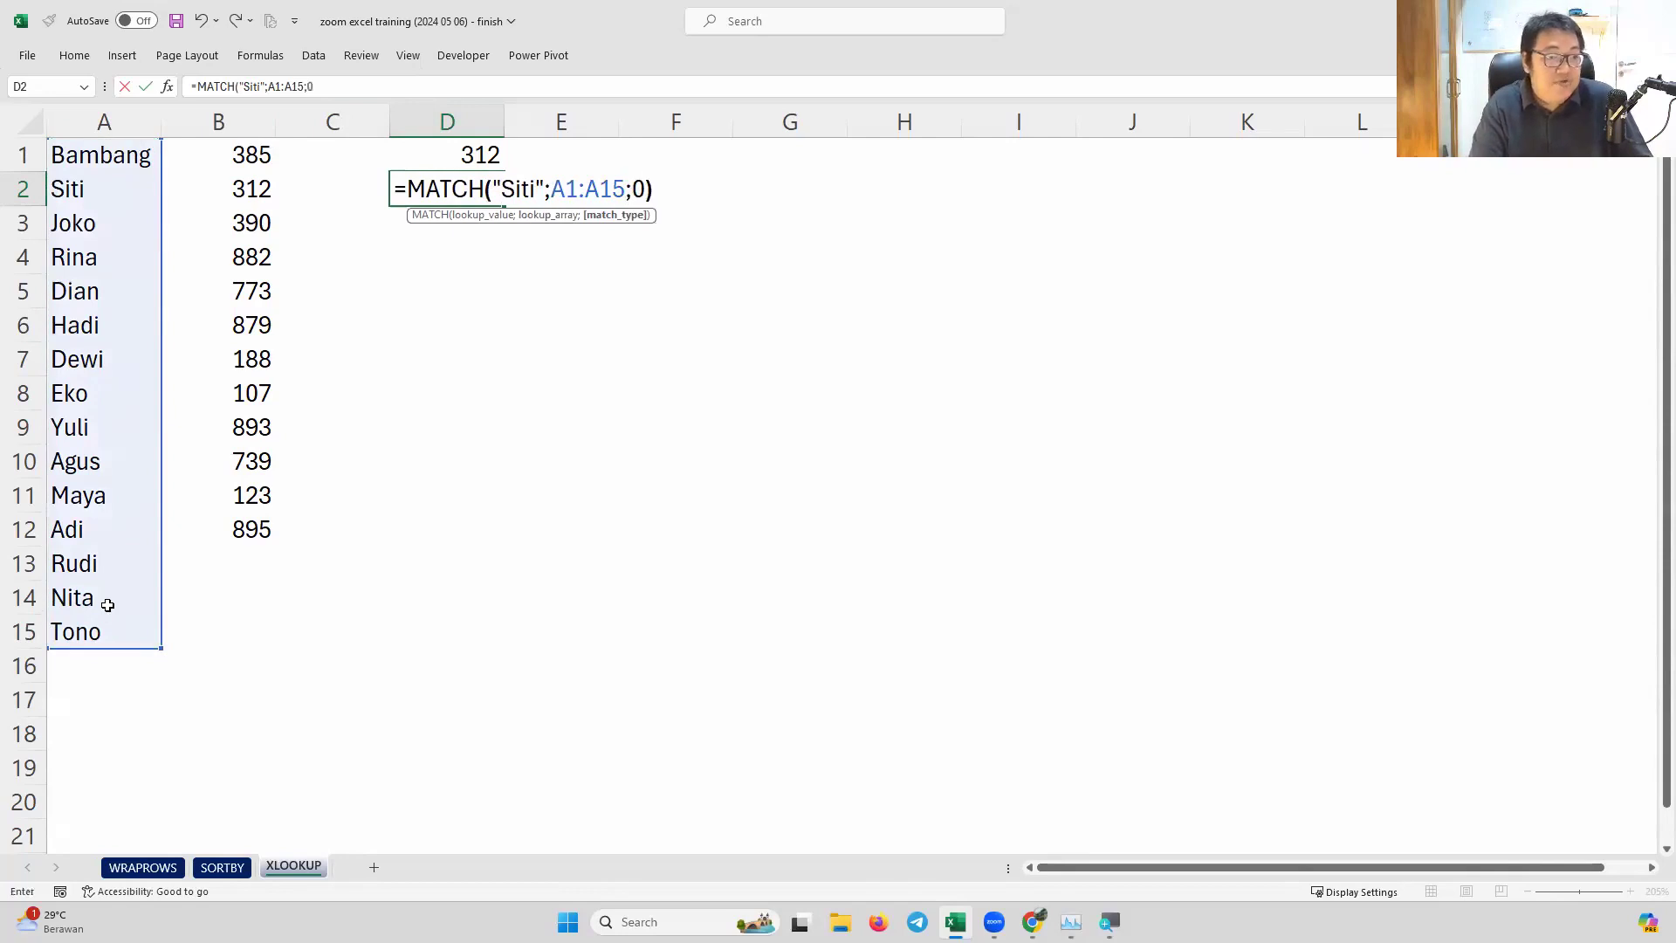
pyautogui.press('Return')
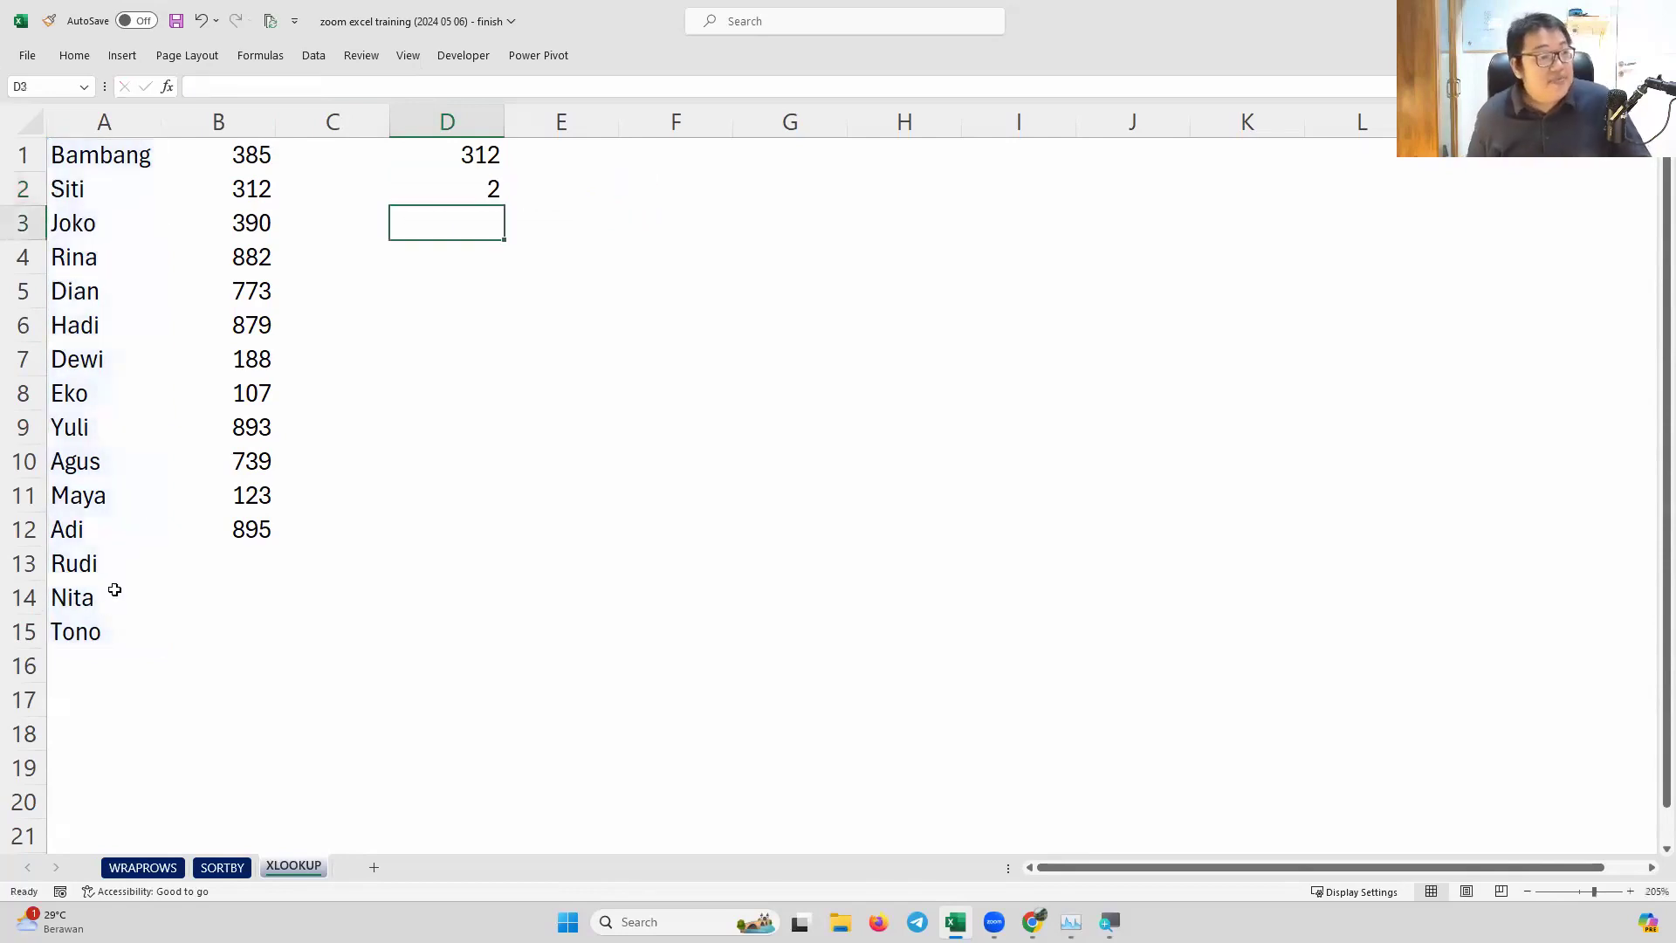
# Wrap the MATCH formula in D2 in an INDEX function that returns the corresponding value from B1:B15
pyautogui.click(96, 190)
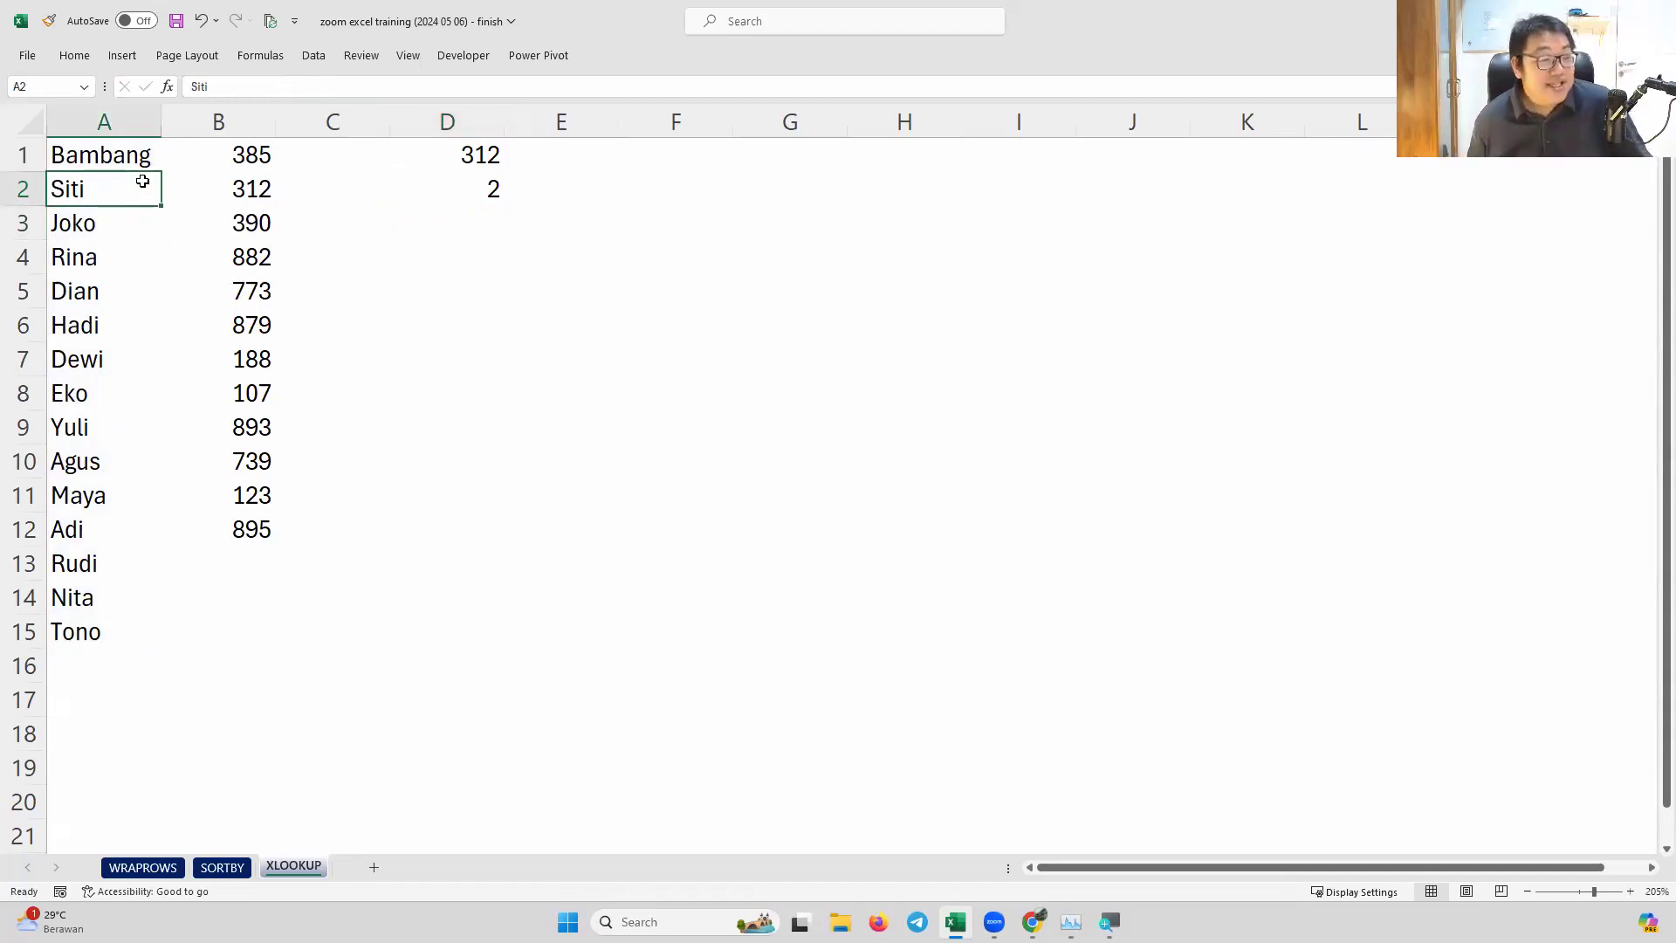
pyautogui.moveTo(210, 154); pyautogui.dragTo(232, 618)
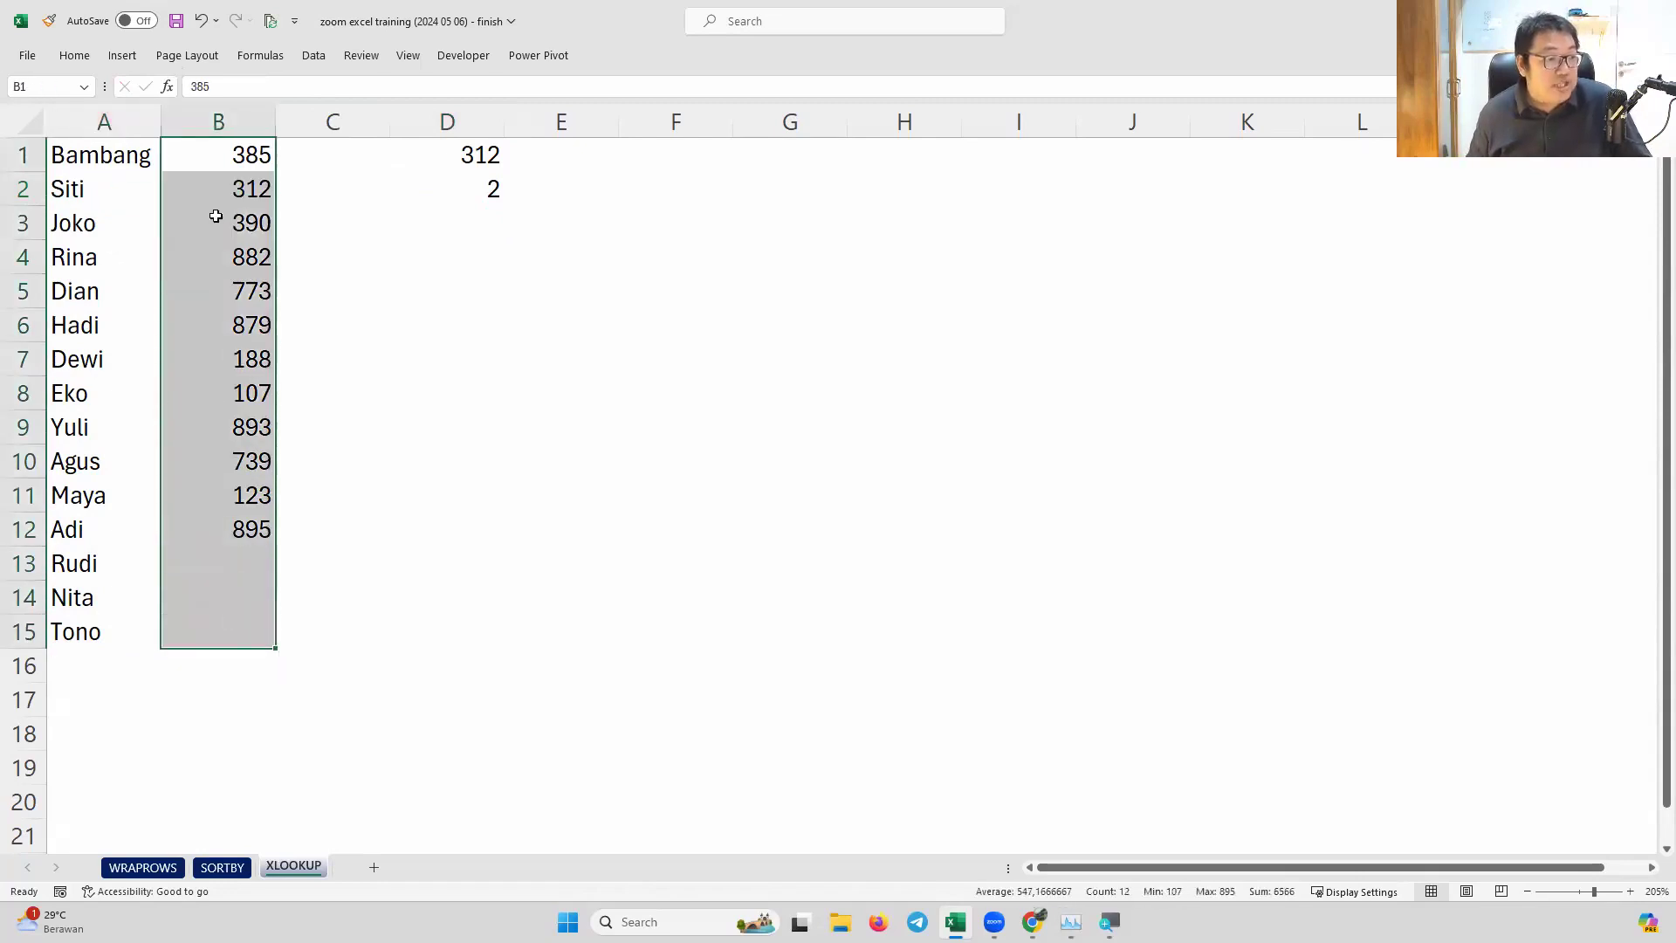
pyautogui.click(228, 191)
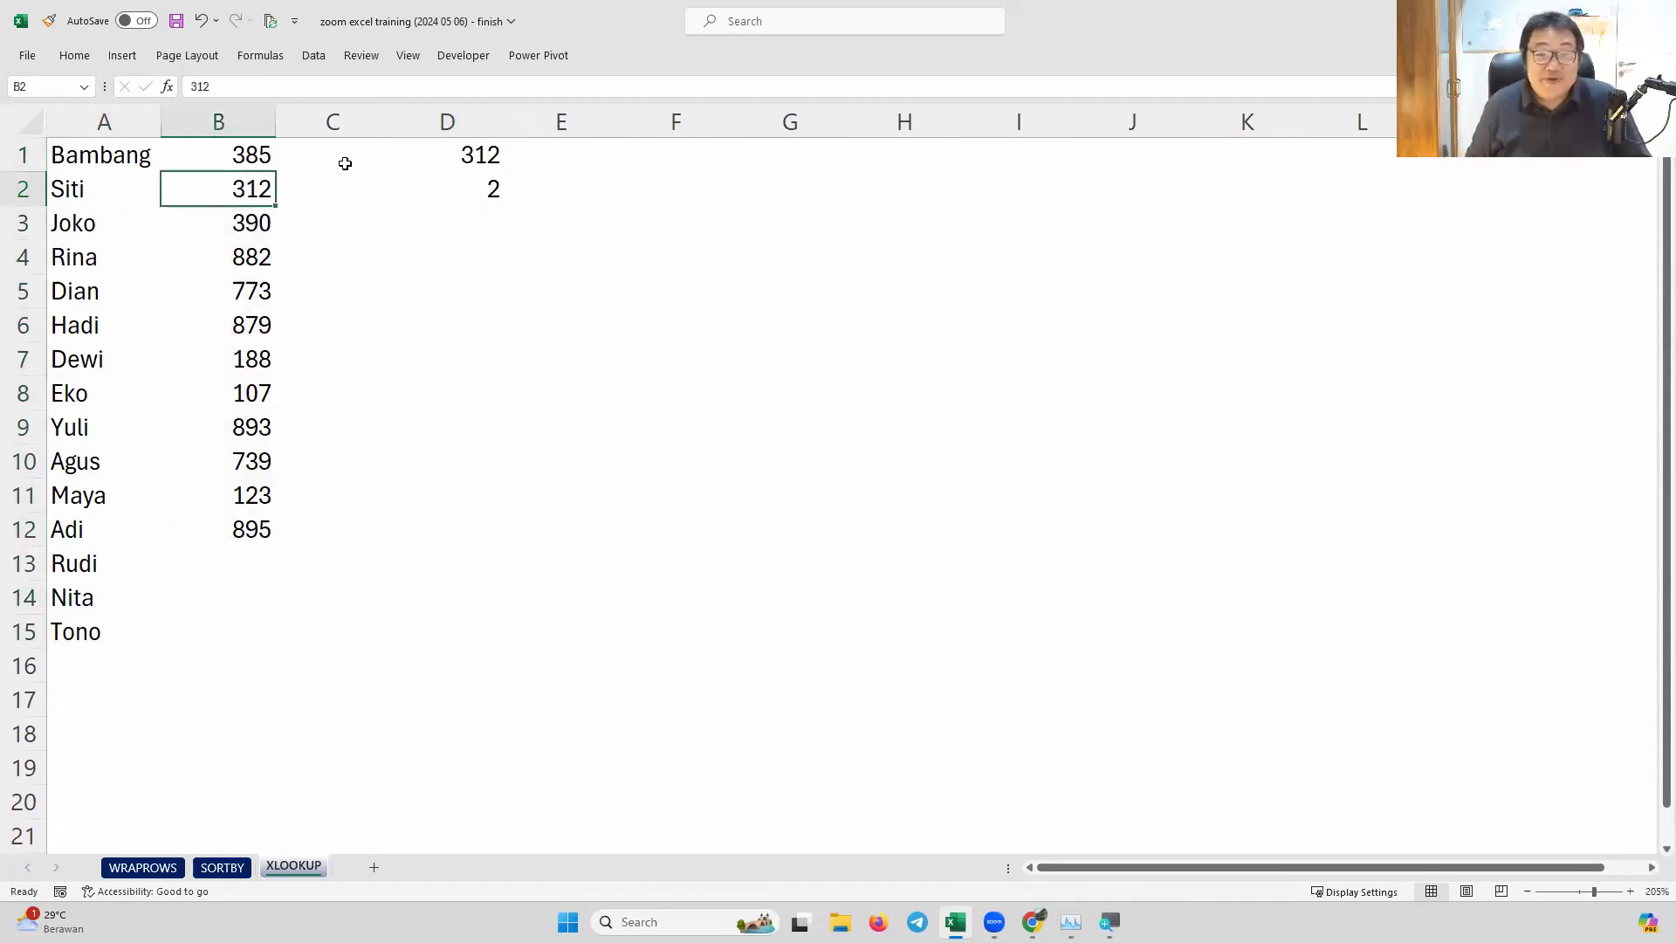
pyautogui.doubleClick(480, 187)
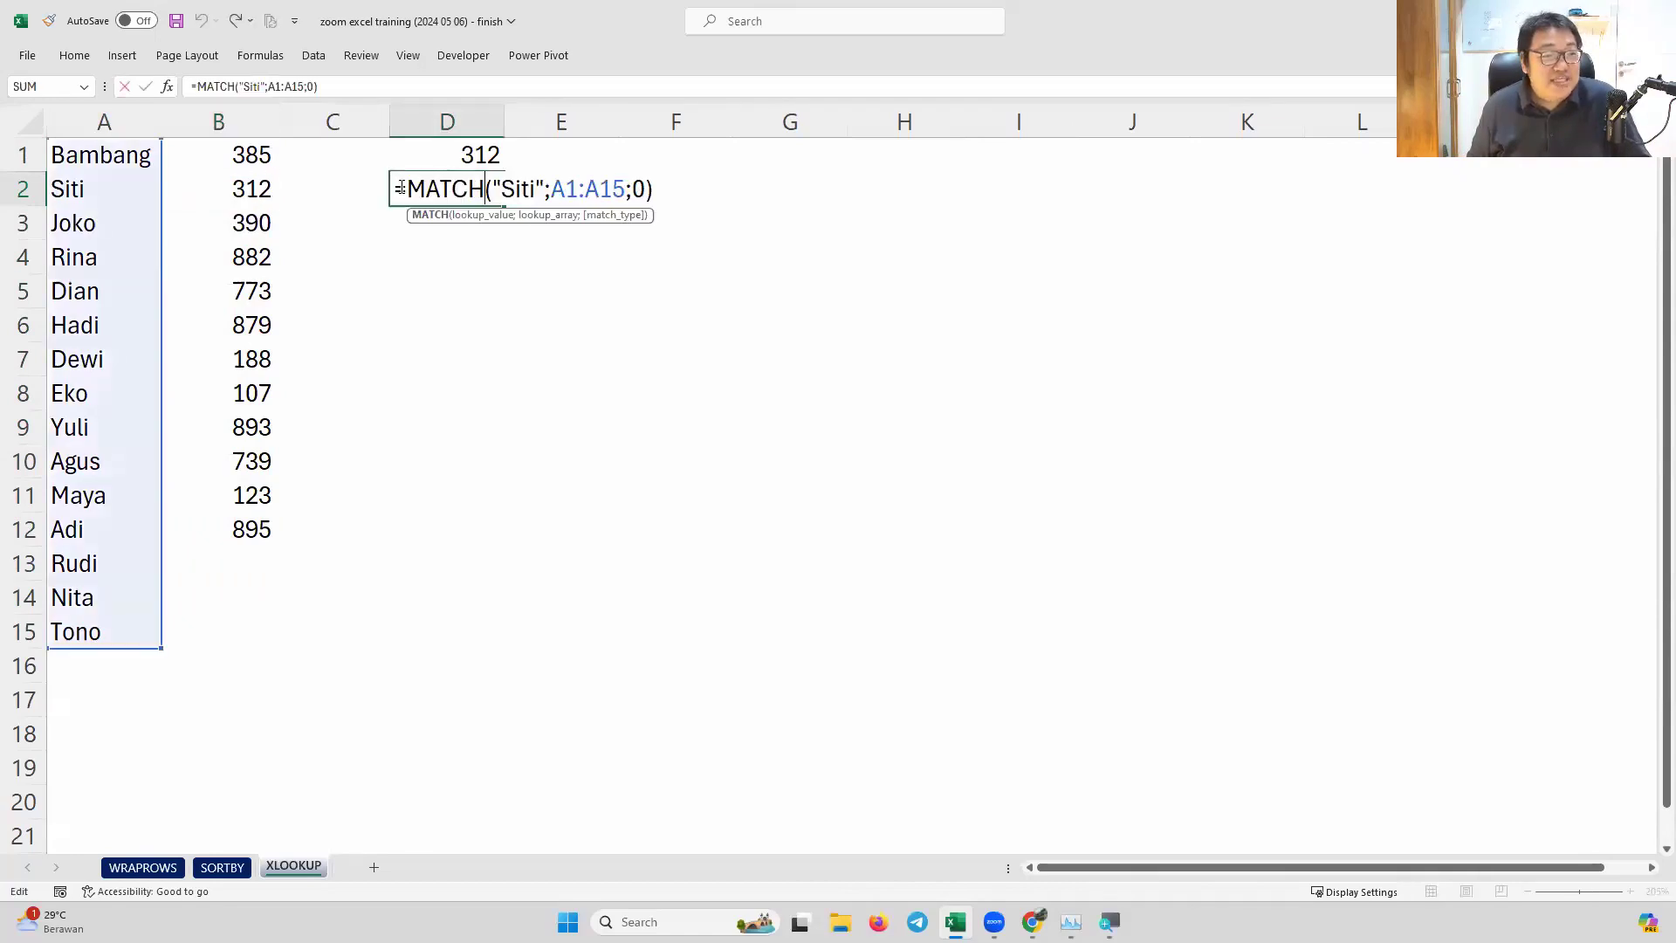
pyautogui.click(406, 188)
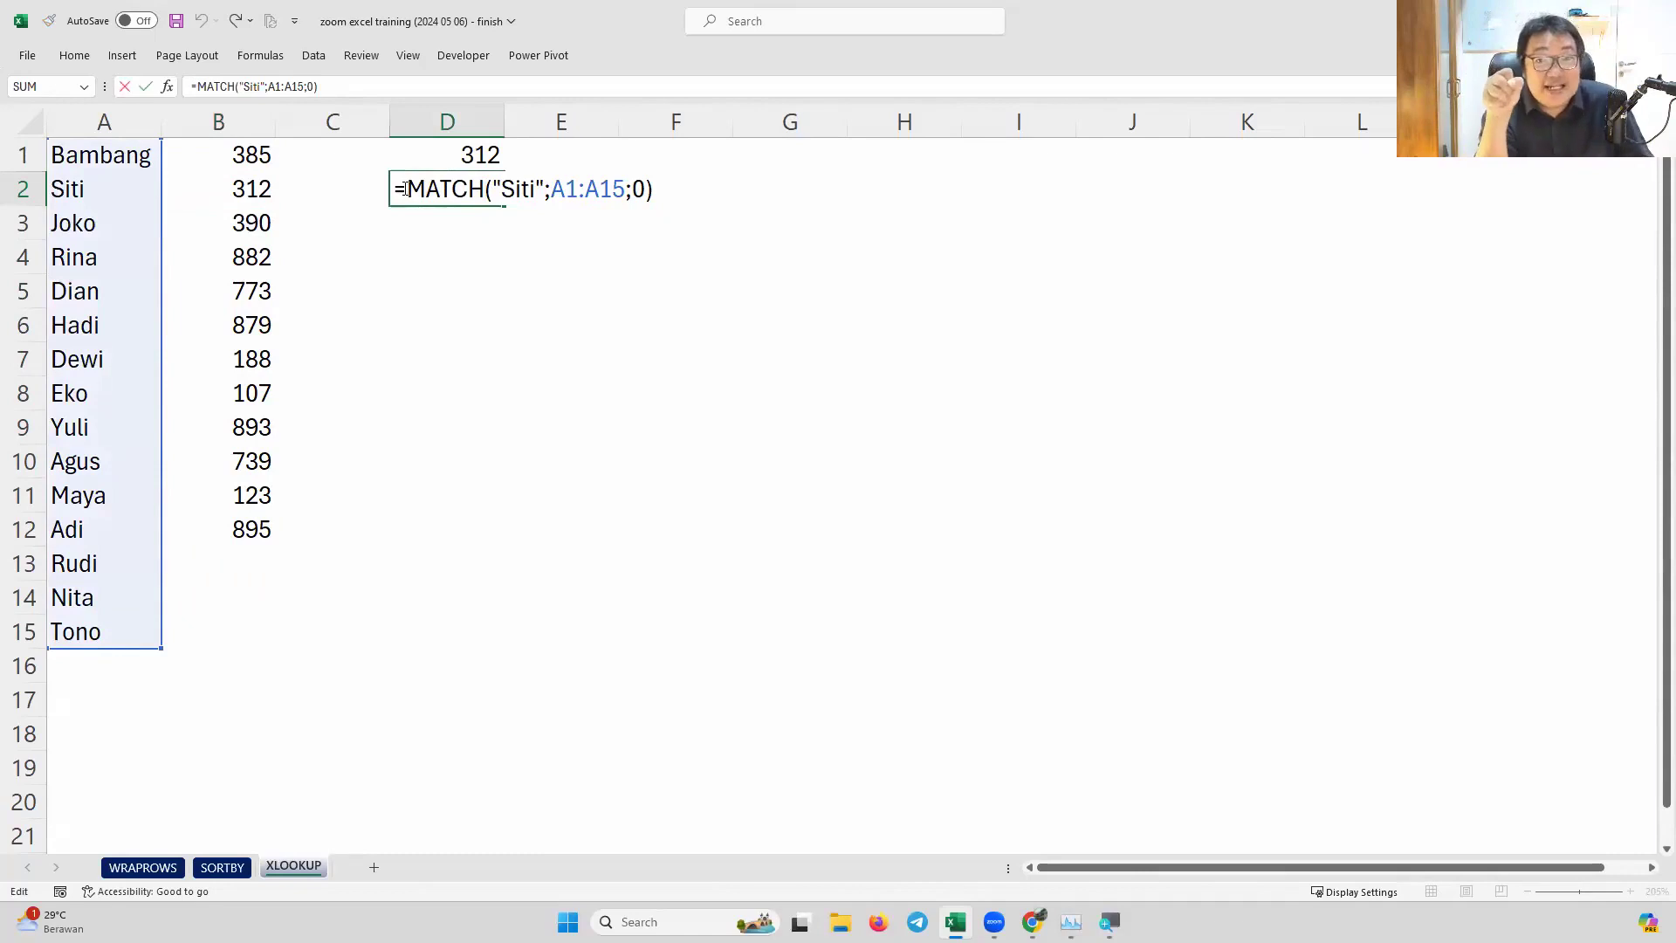
pyautogui.write('Ind')
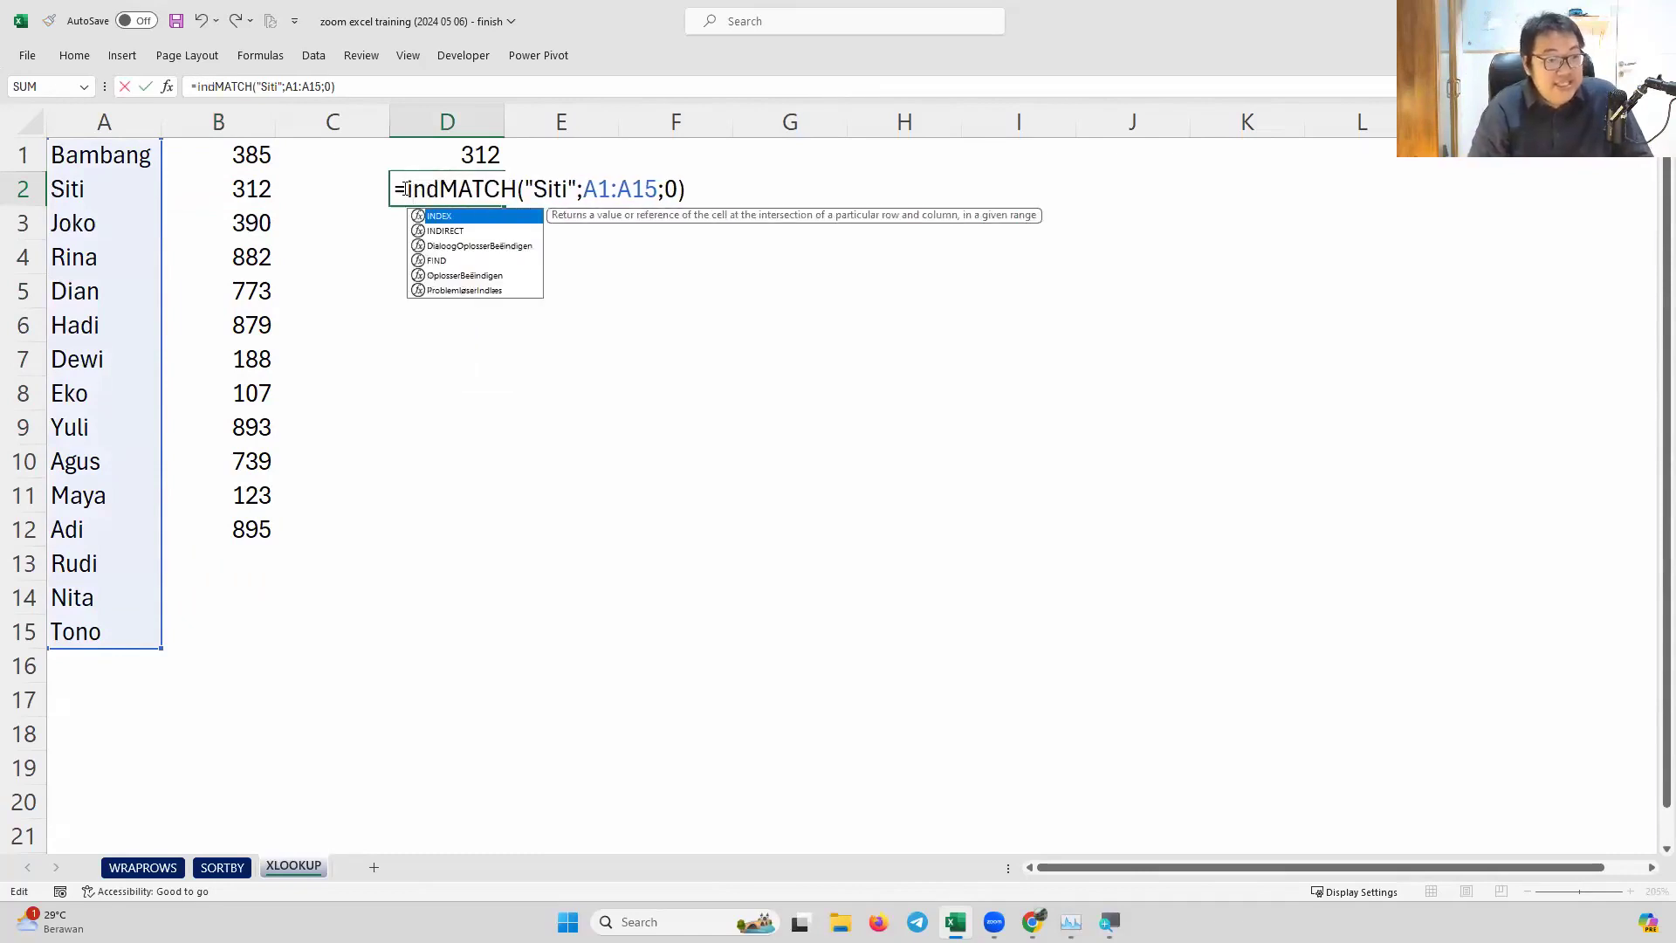
pyautogui.press('Tab')
pyautogui.moveTo(238, 155); pyautogui.dragTo(237, 629)
pyautogui.write(';')
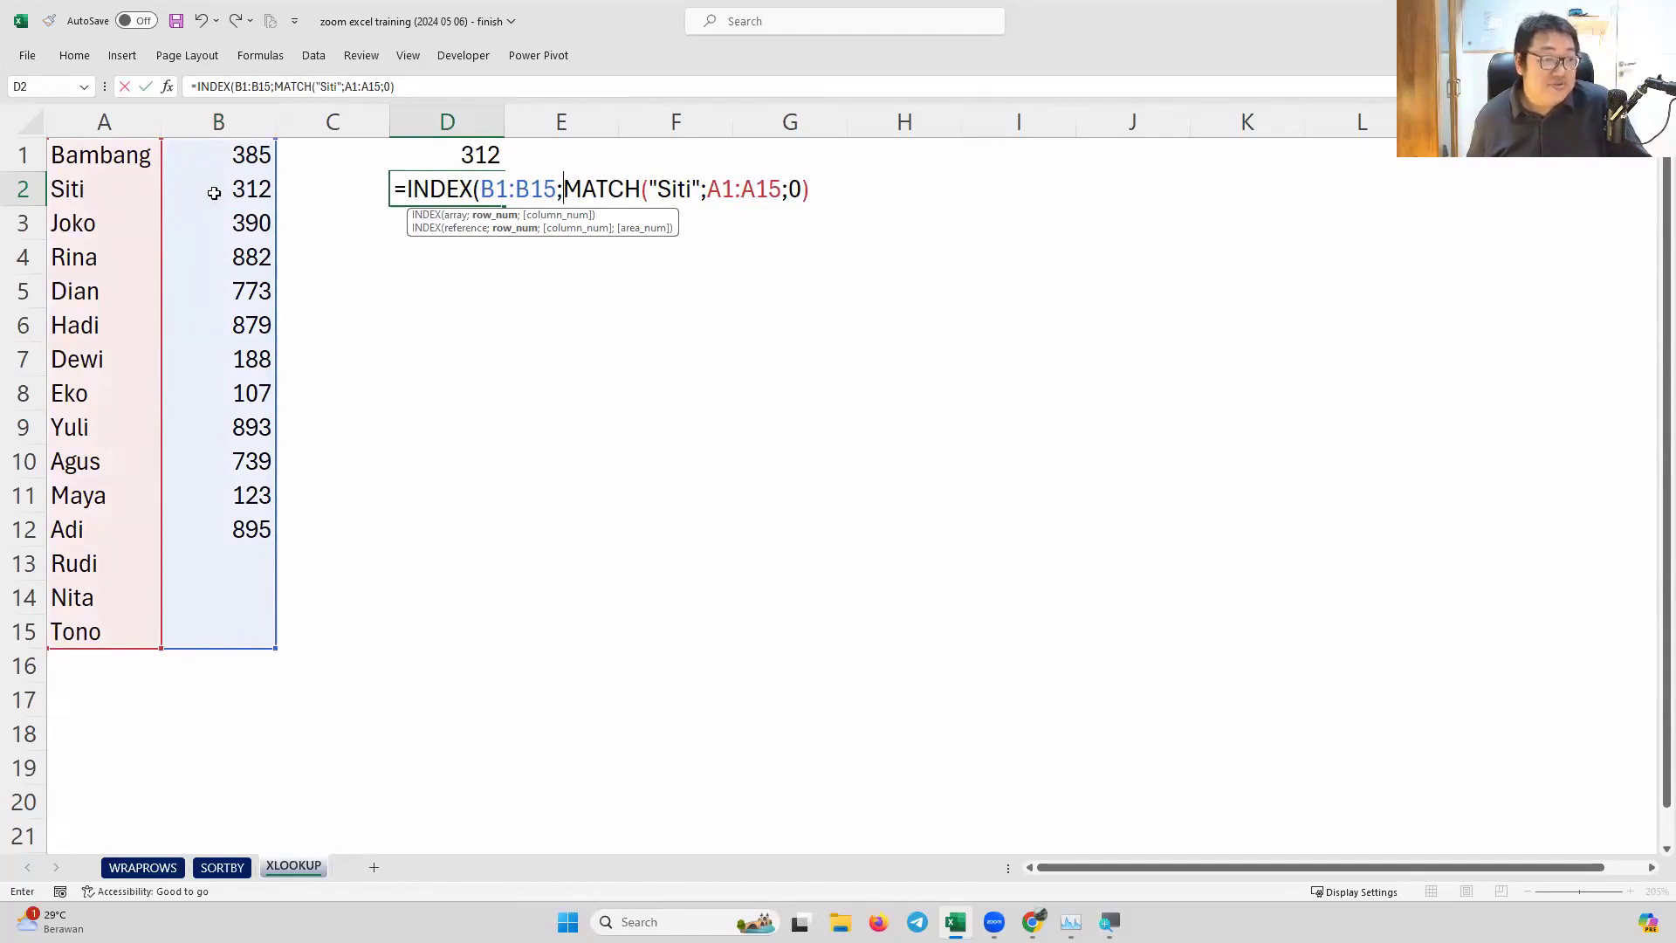
pyautogui.click(807, 190)
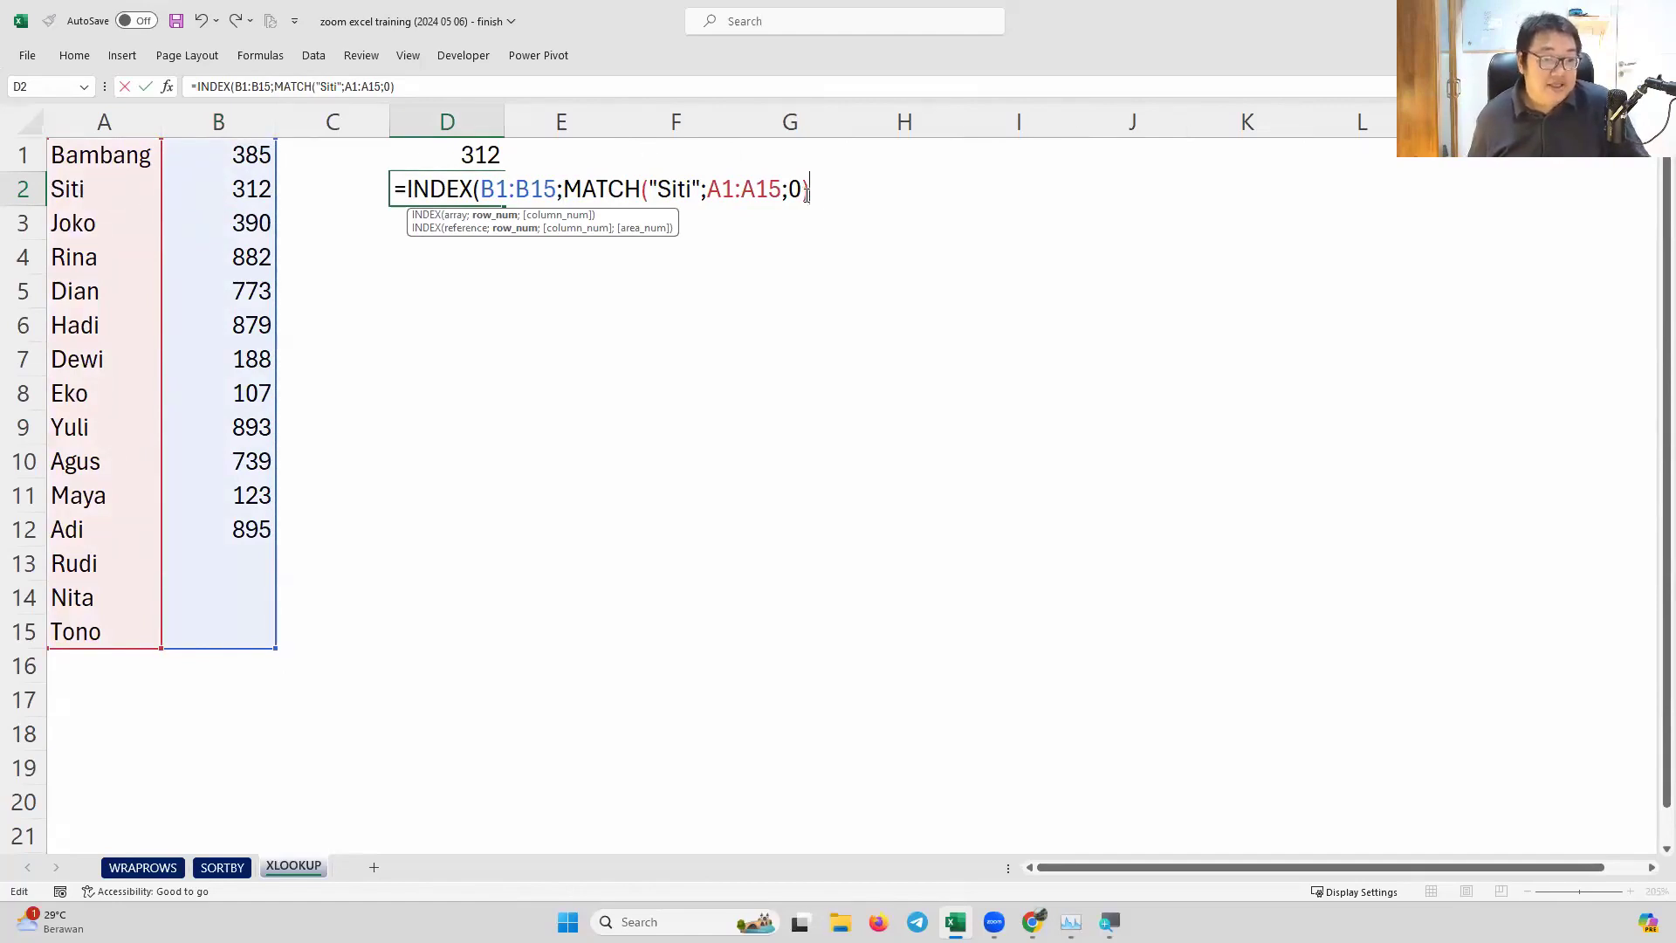
pyautogui.press('Return')
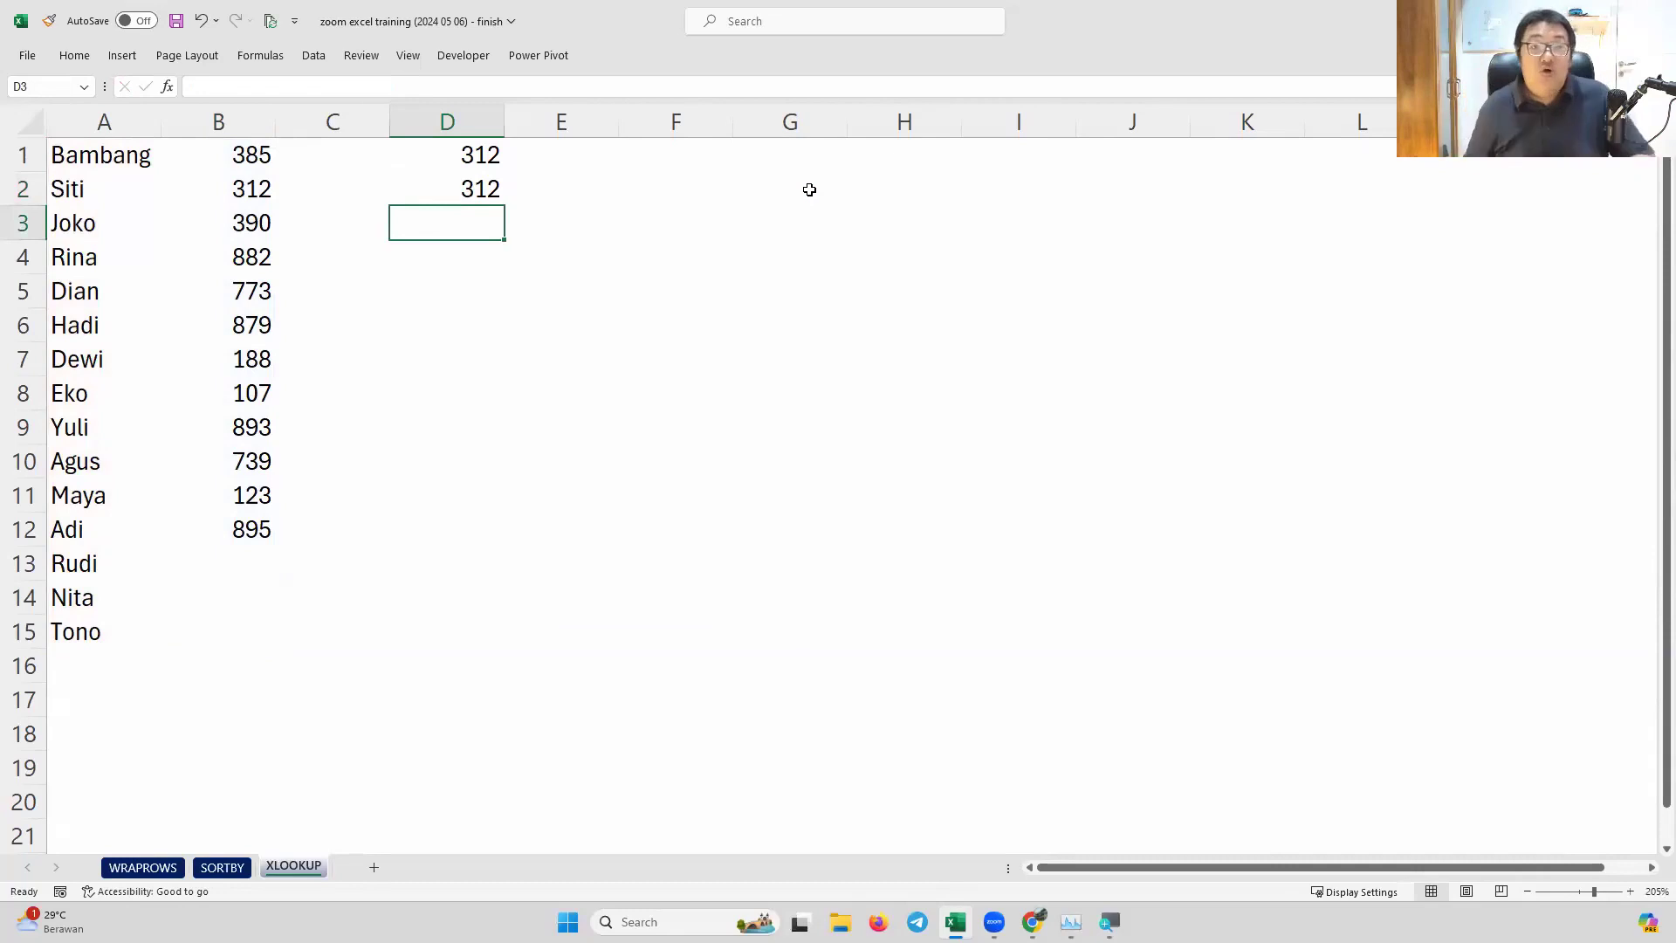
# Try inserting a blank column before column B, check the INDEX and MATCH formula's references, and undo the insertion
pyautogui.rightClick(219, 126)
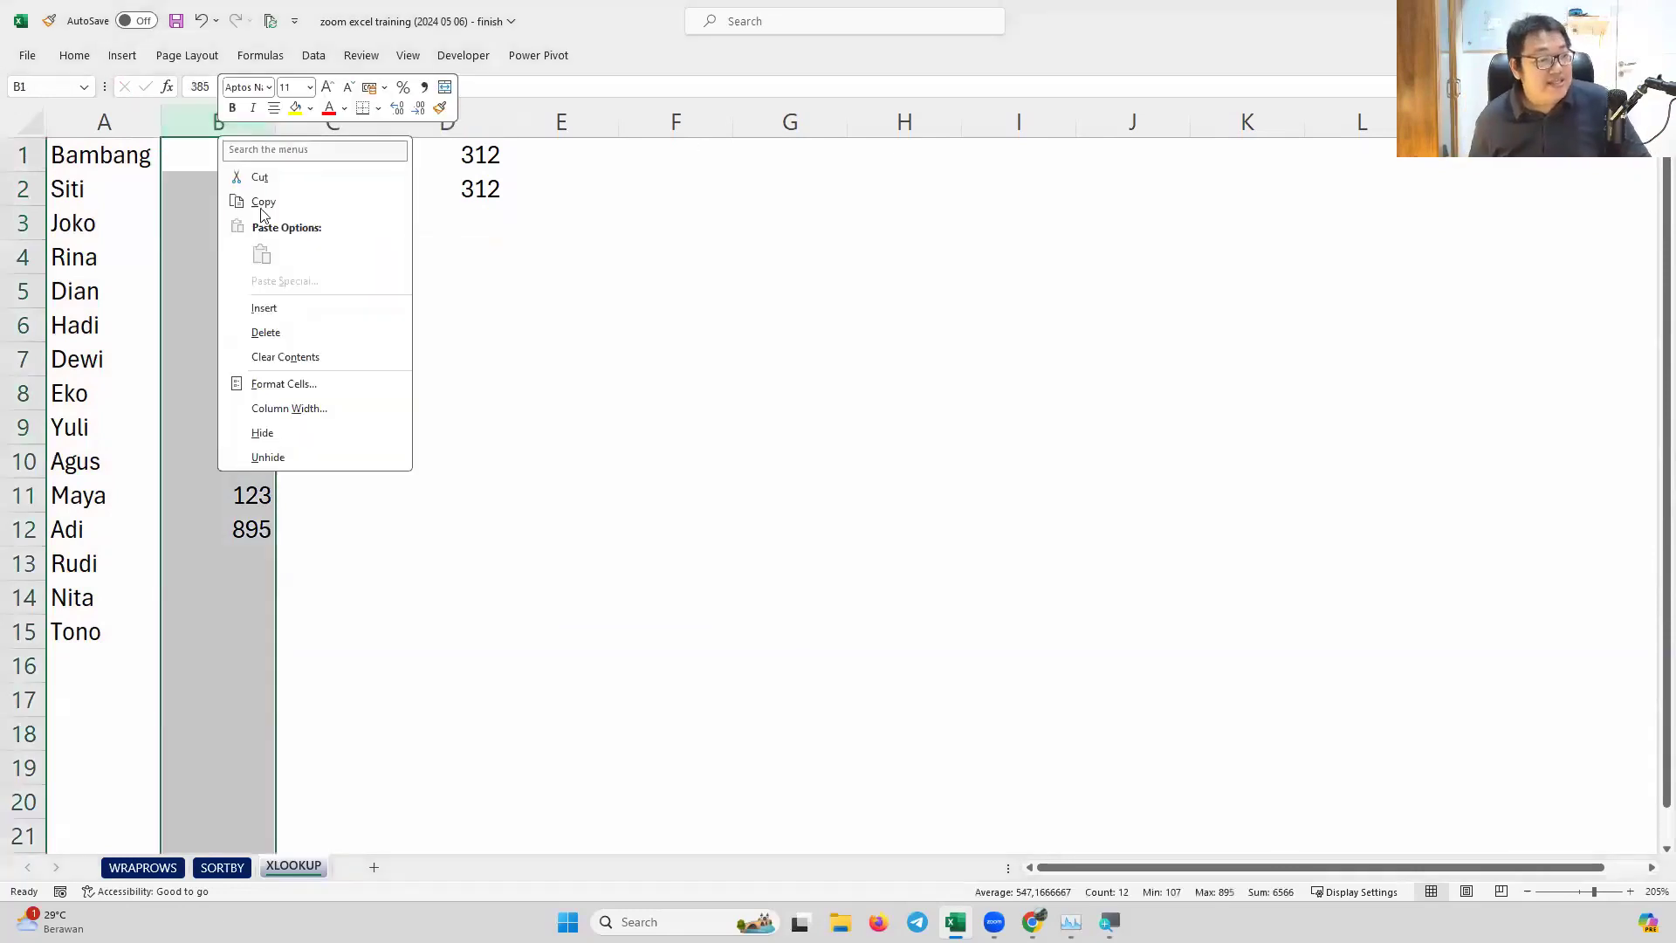
pyautogui.click(274, 309)
pyautogui.click(585, 192)
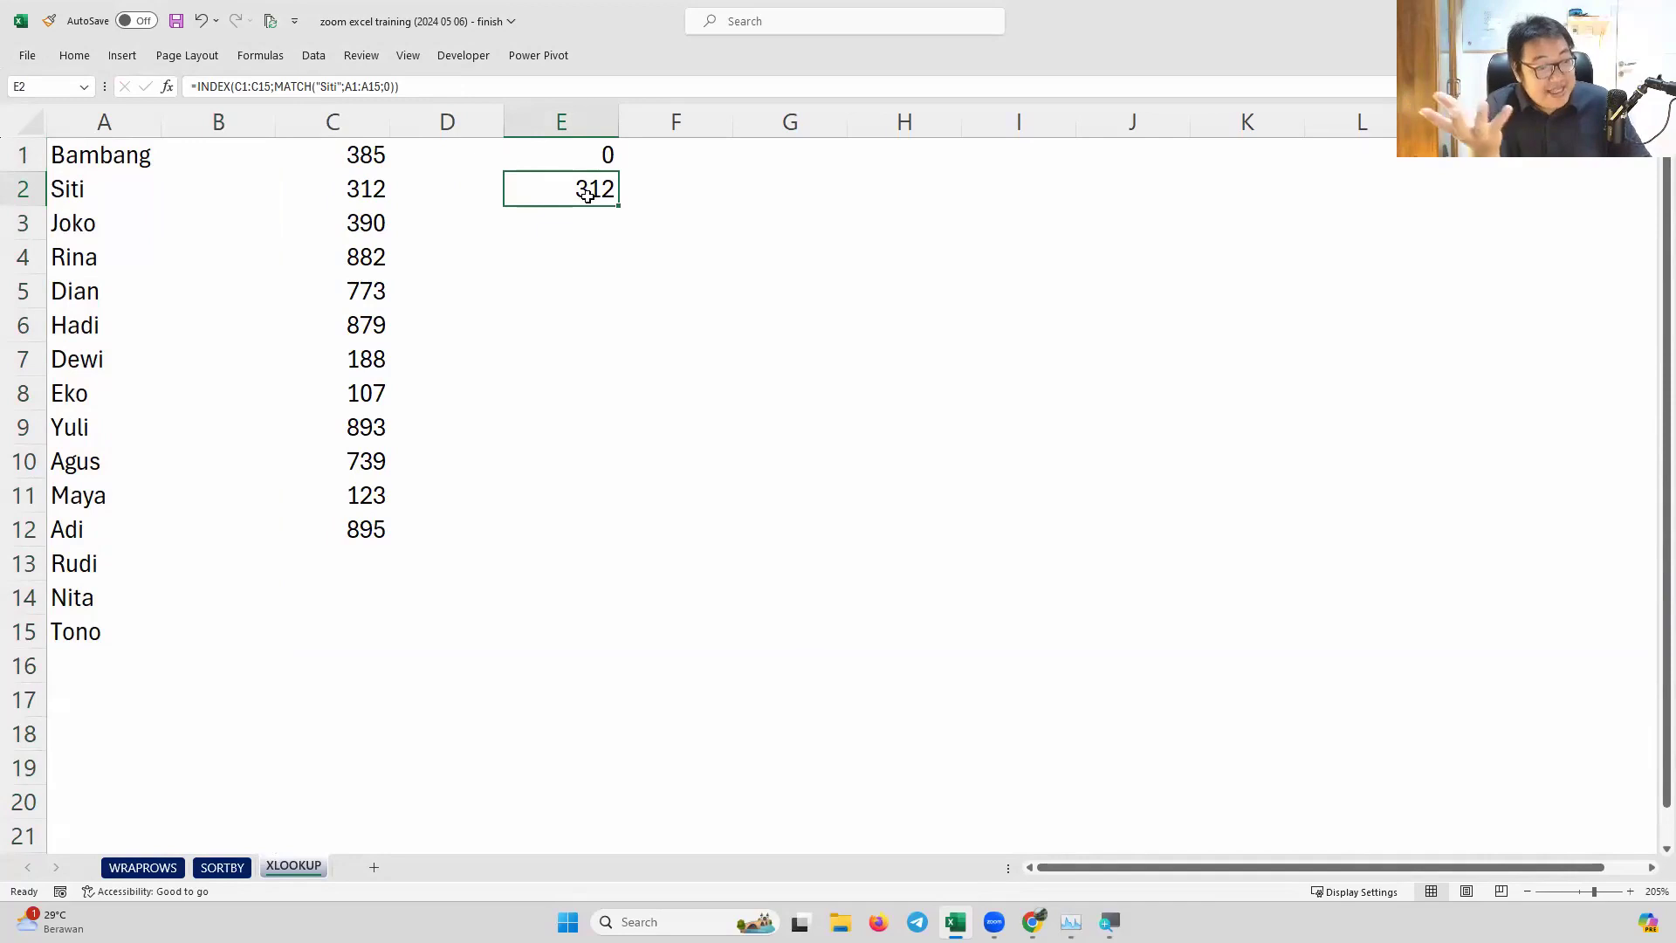
pyautogui.hotkey('ctrl', 'z')
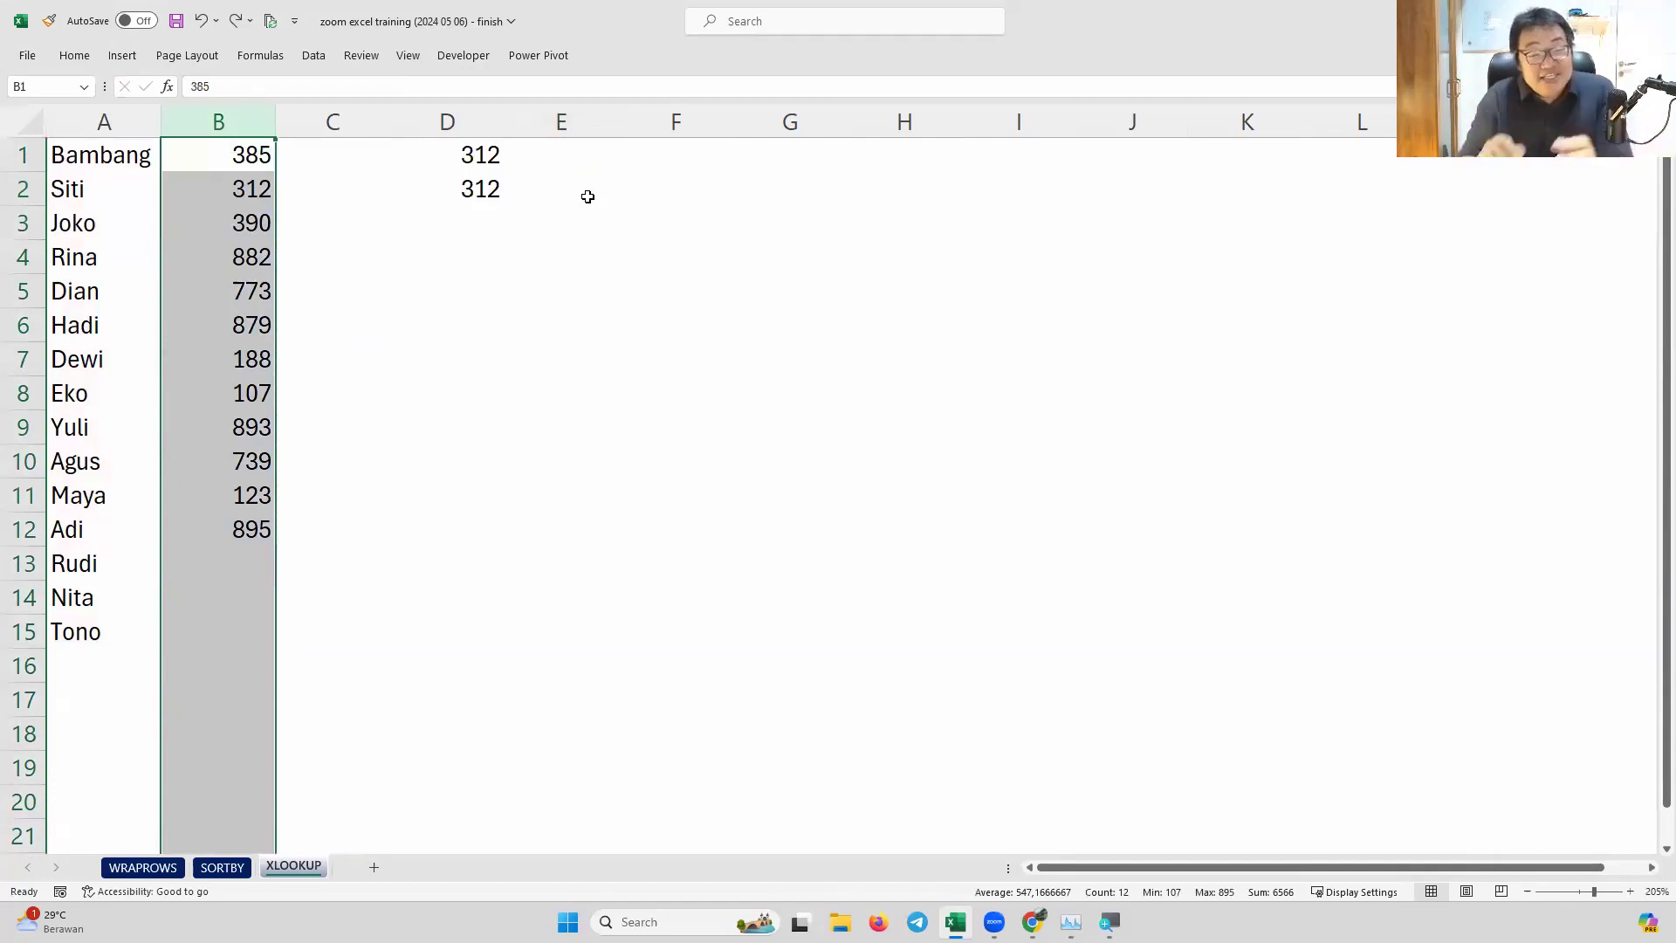
# In D3, enter an XLOOKUP for A2's name as quoted text, with A1:A15 as lookup array and B1:B15 as return array
pyautogui.click(513, 214)
pyautogui.click(469, 216)
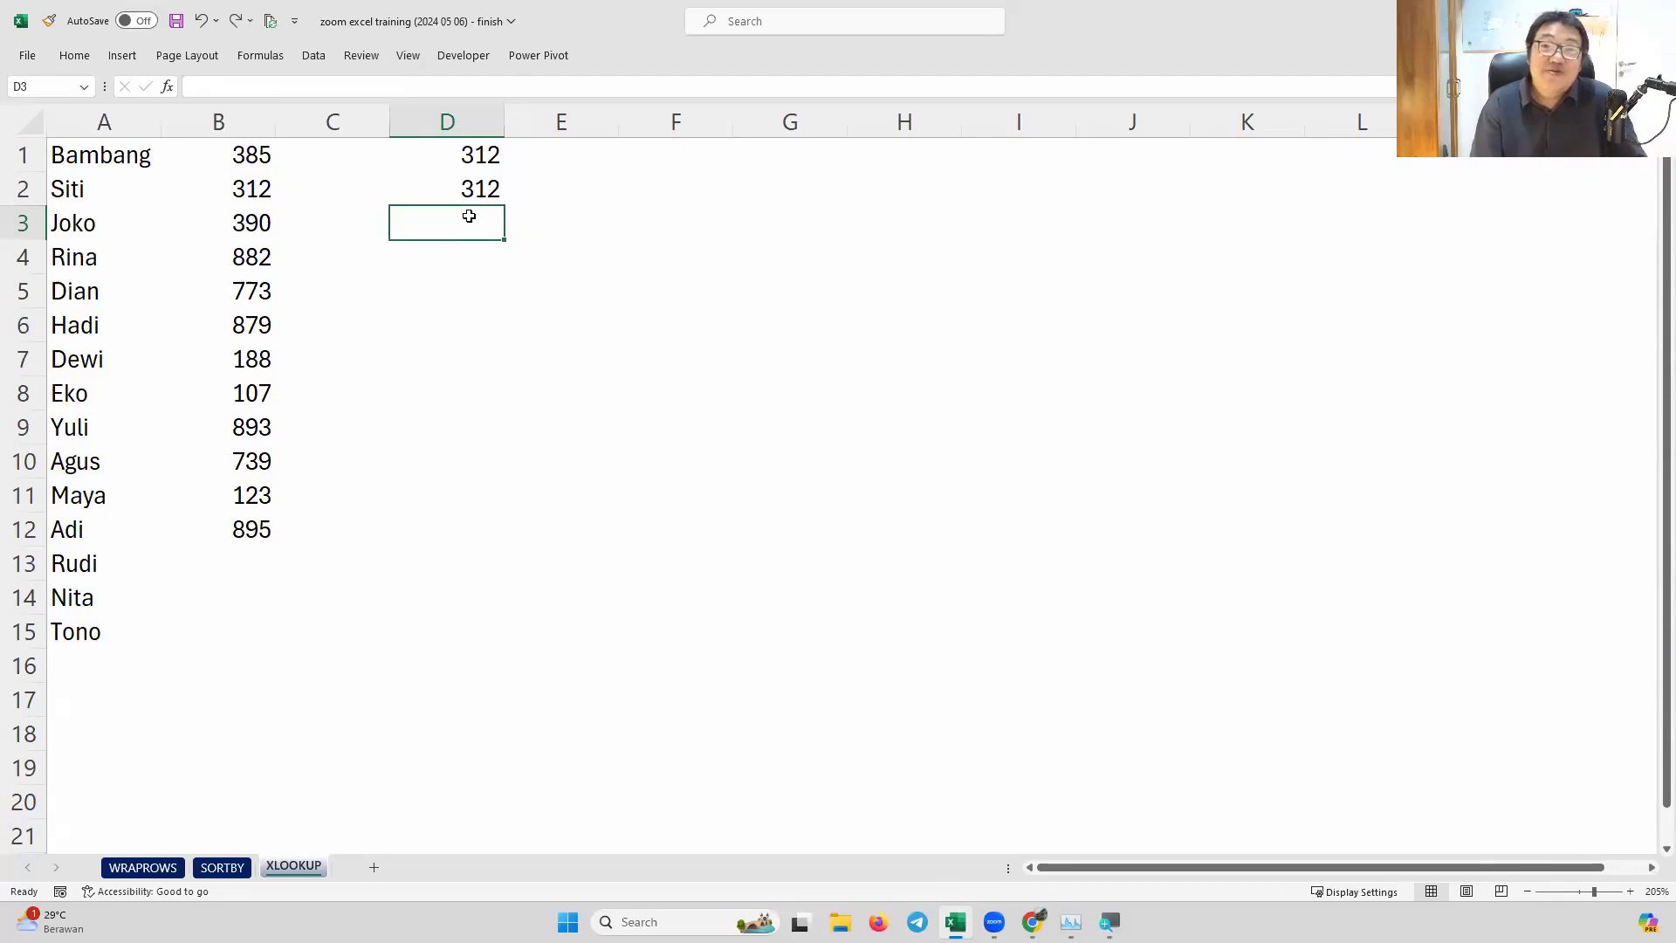
pyautogui.write('=xl')
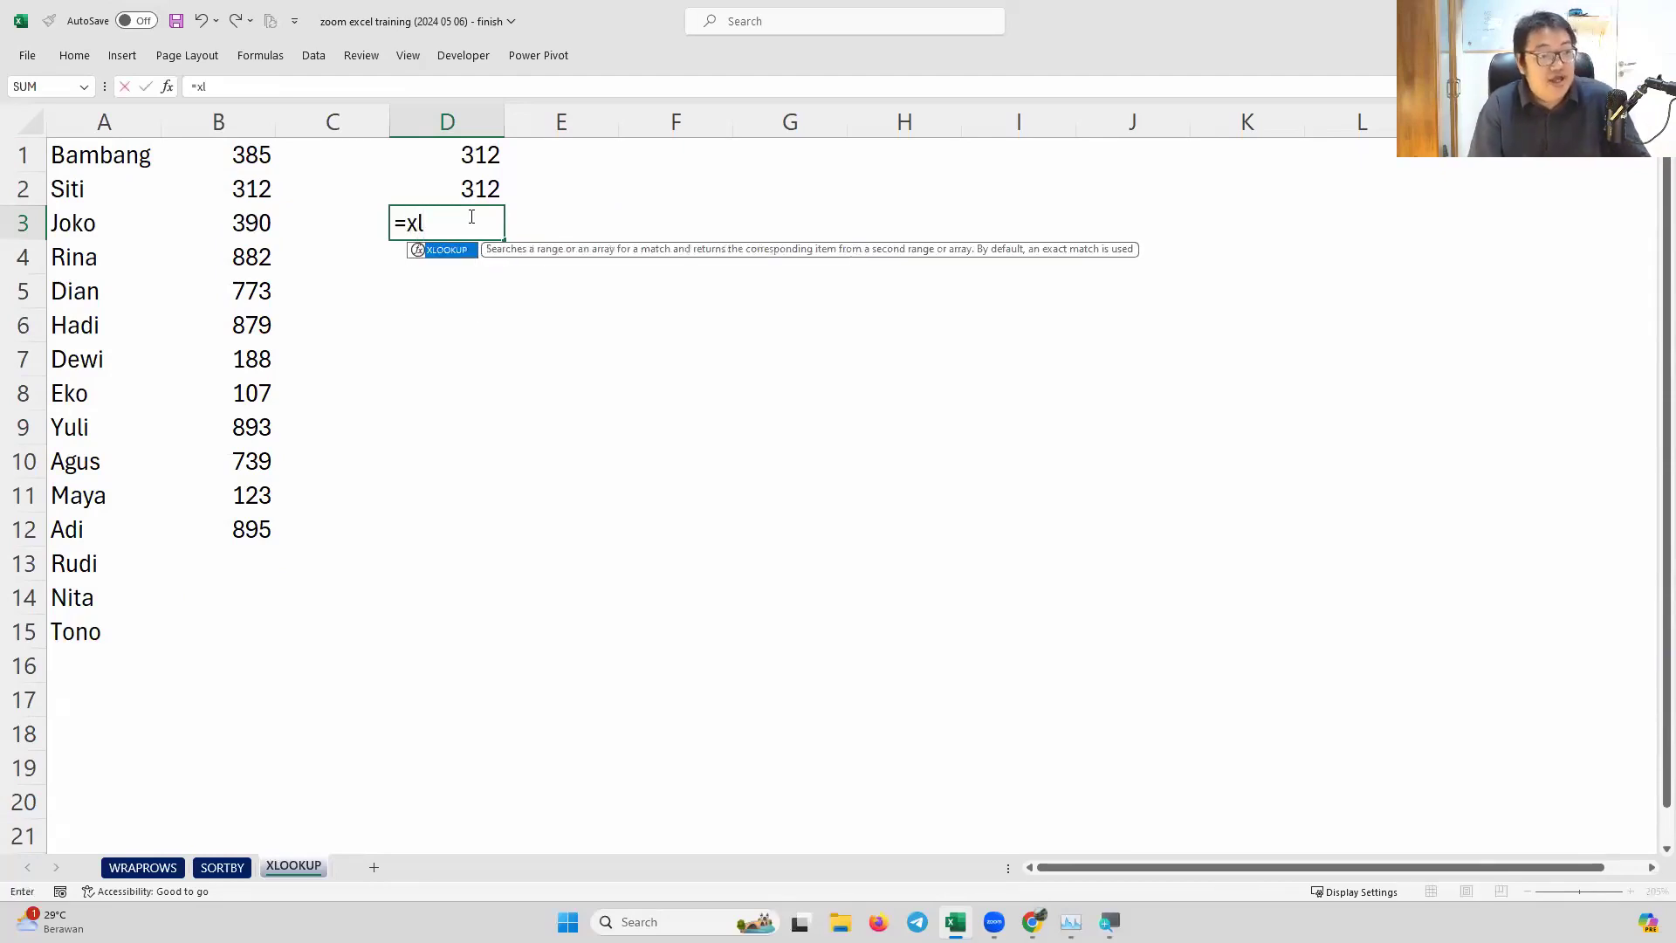
pyautogui.press('Tab')
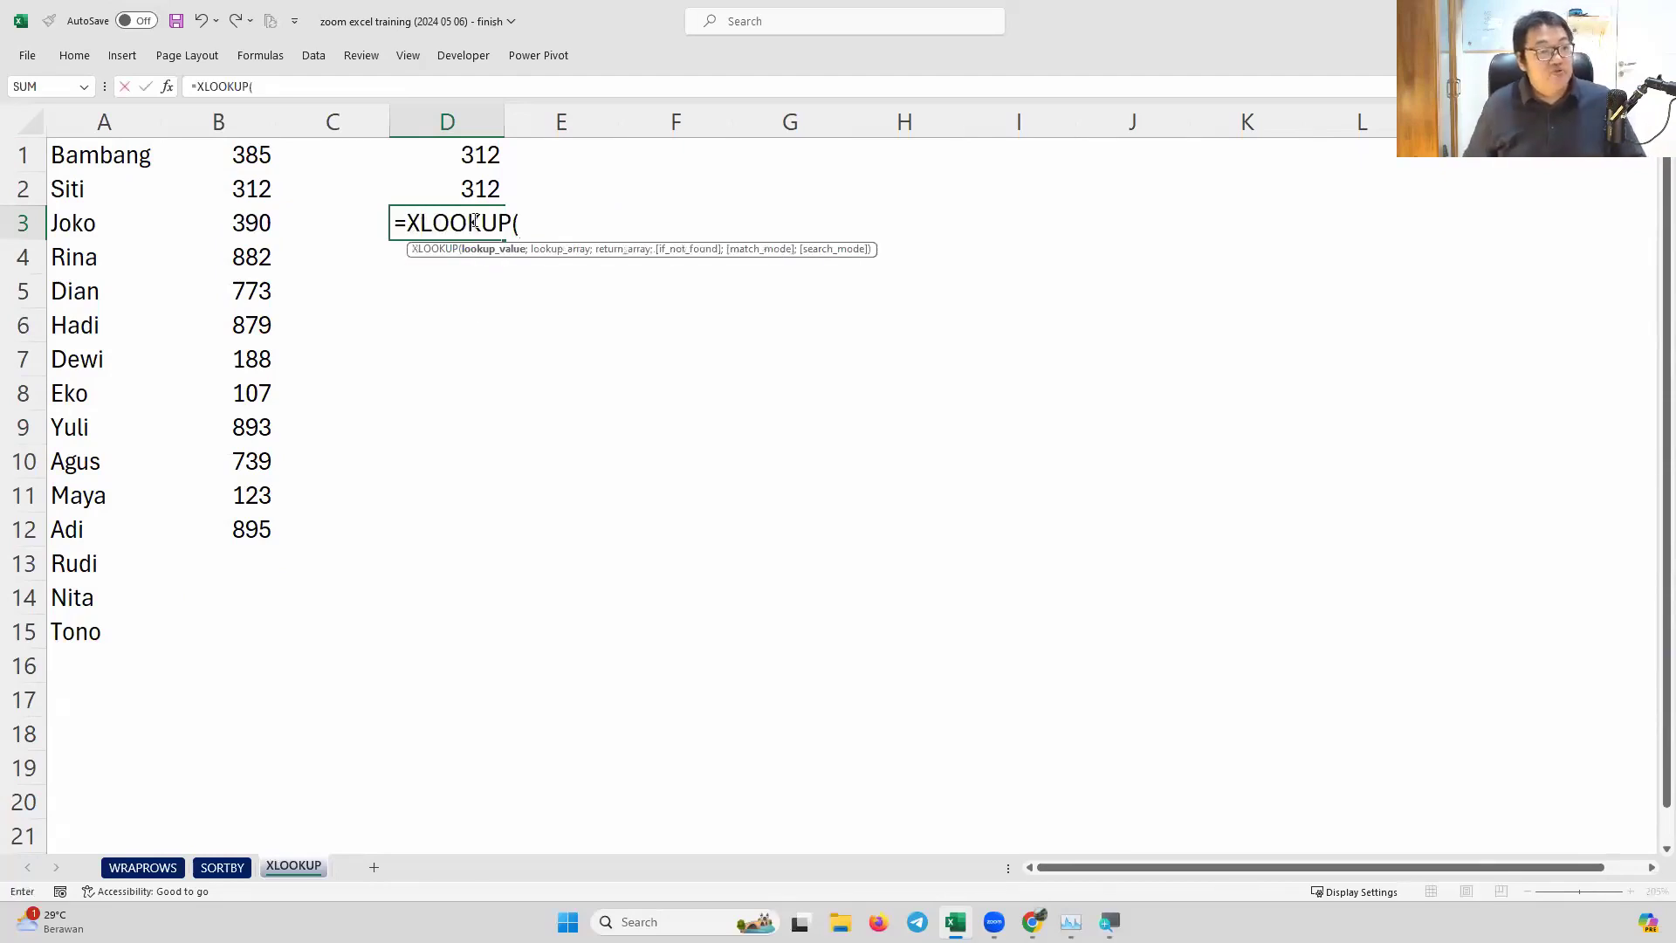
pyautogui.write('"st')
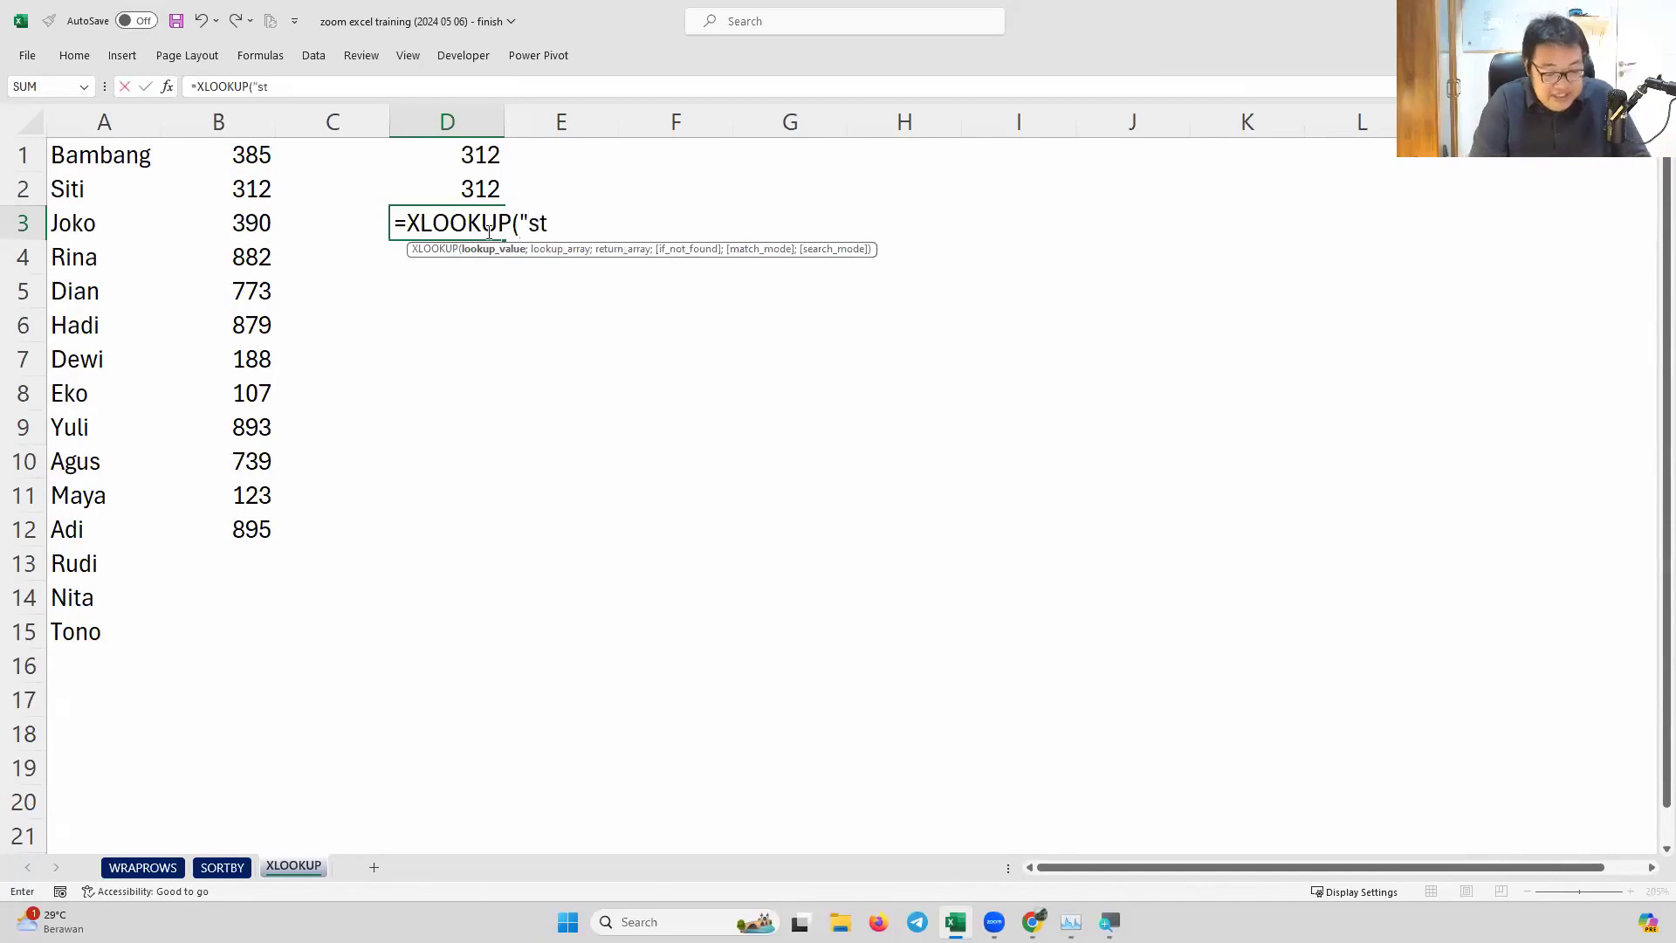
pyautogui.press('BackSpace')
pyautogui.write('i')
pyautogui.press('BackSpace')
pyautogui.press('BackSpace')
pyautogui.write('Siti";')
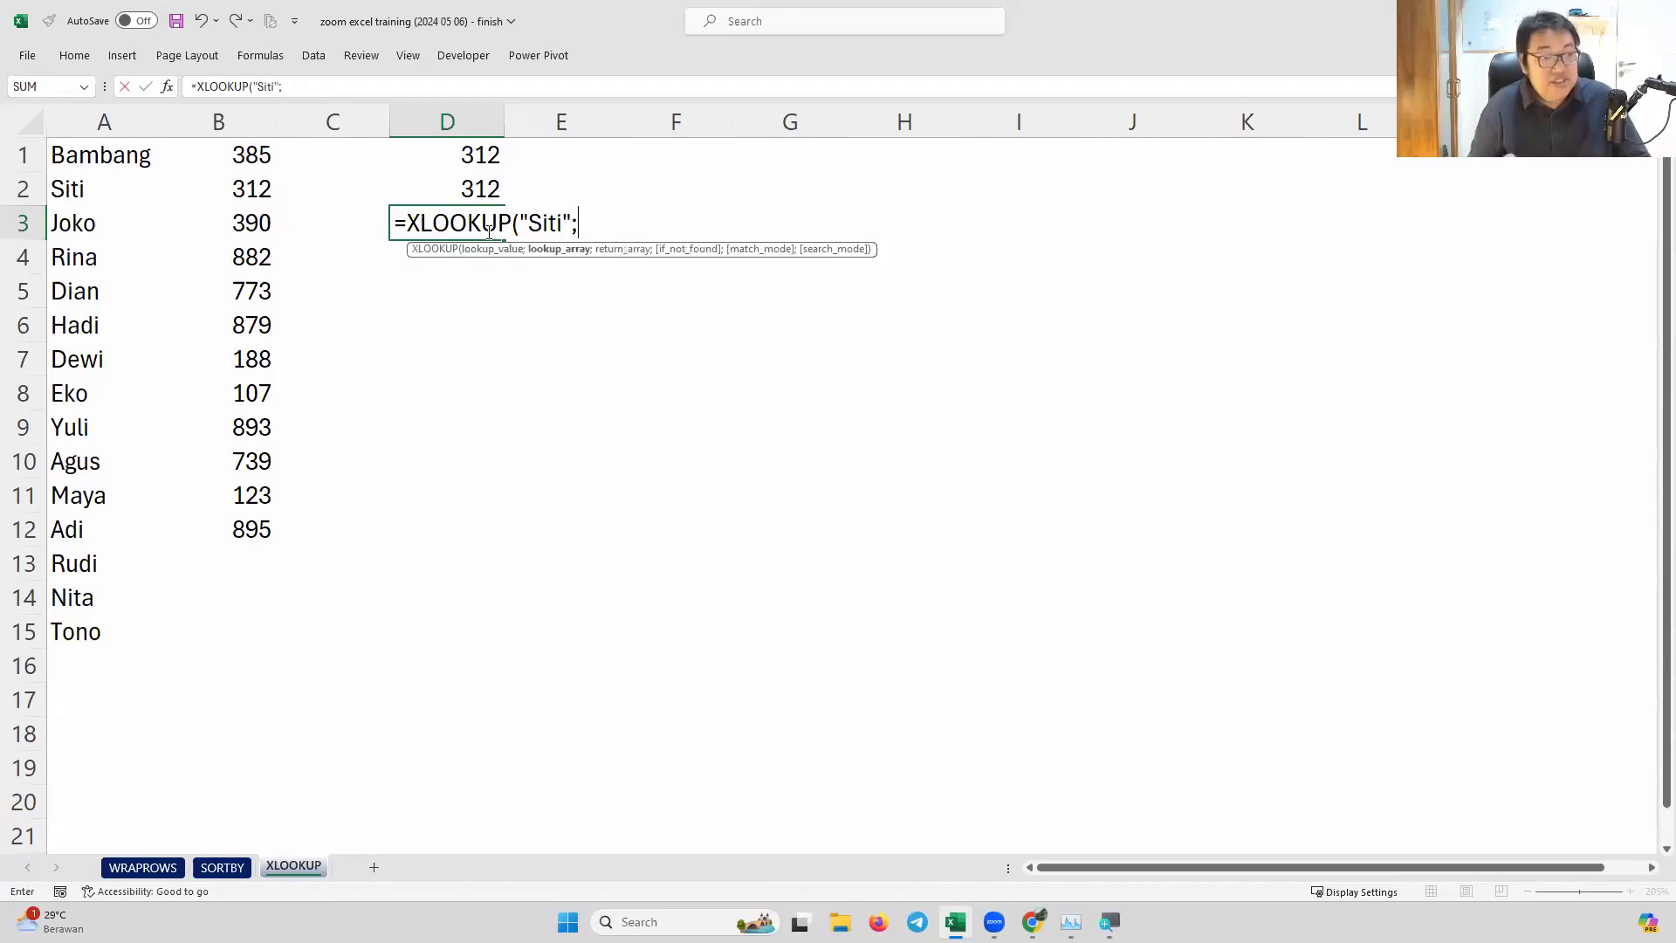
pyautogui.moveTo(142, 155); pyautogui.dragTo(142, 621)
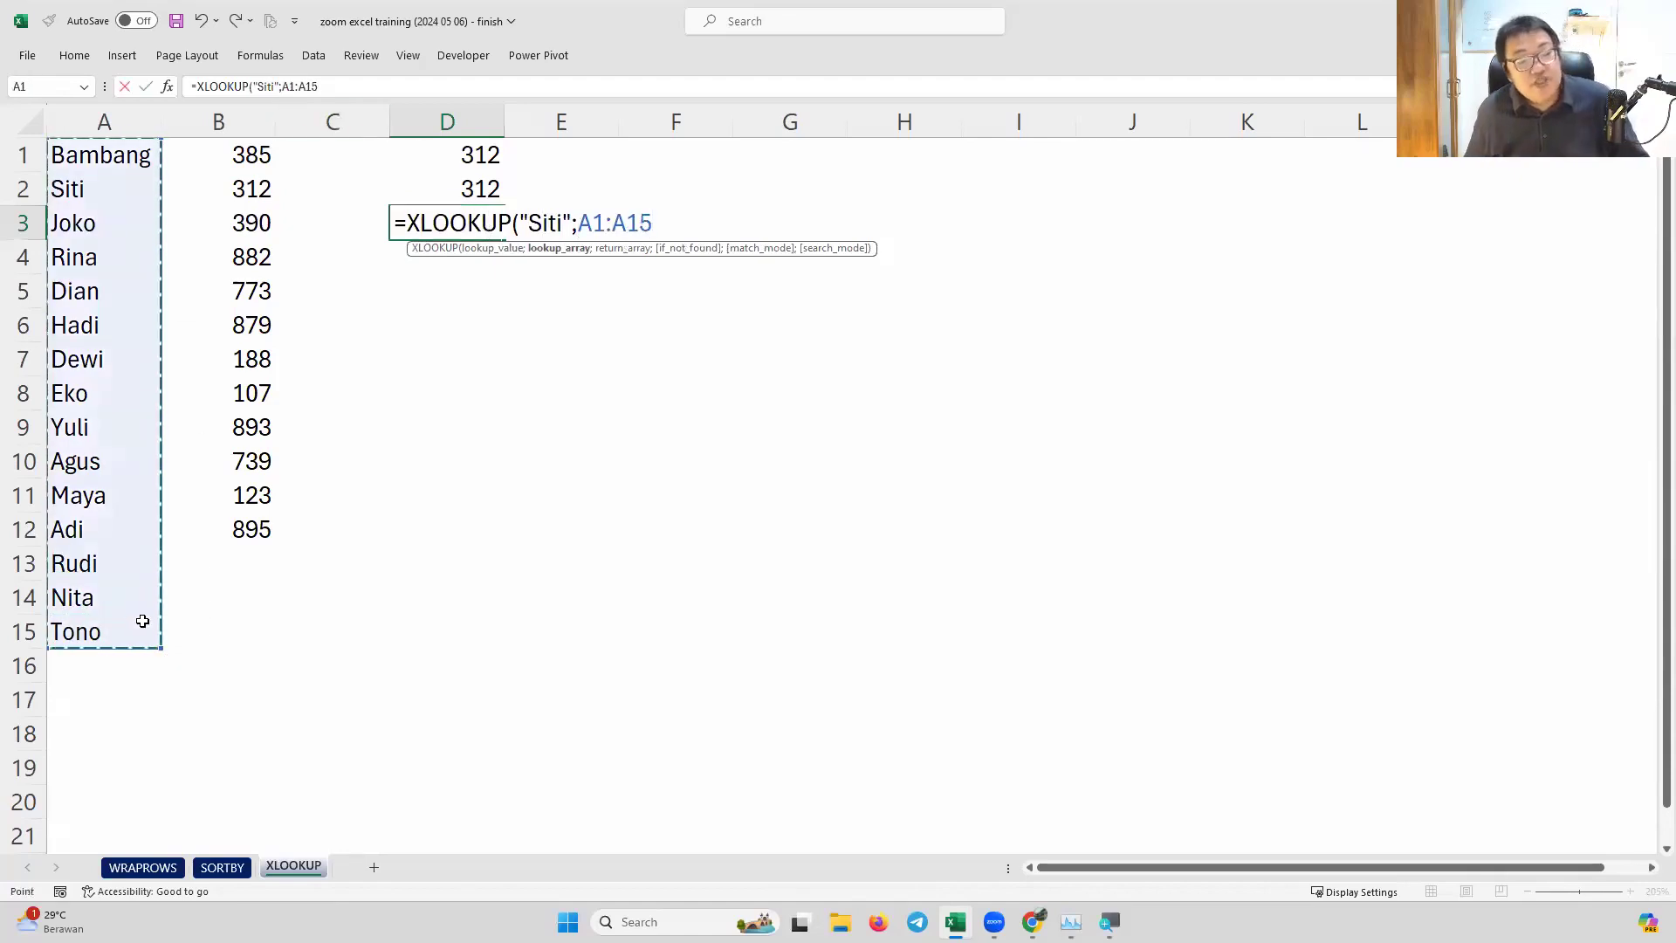
pyautogui.write(';')
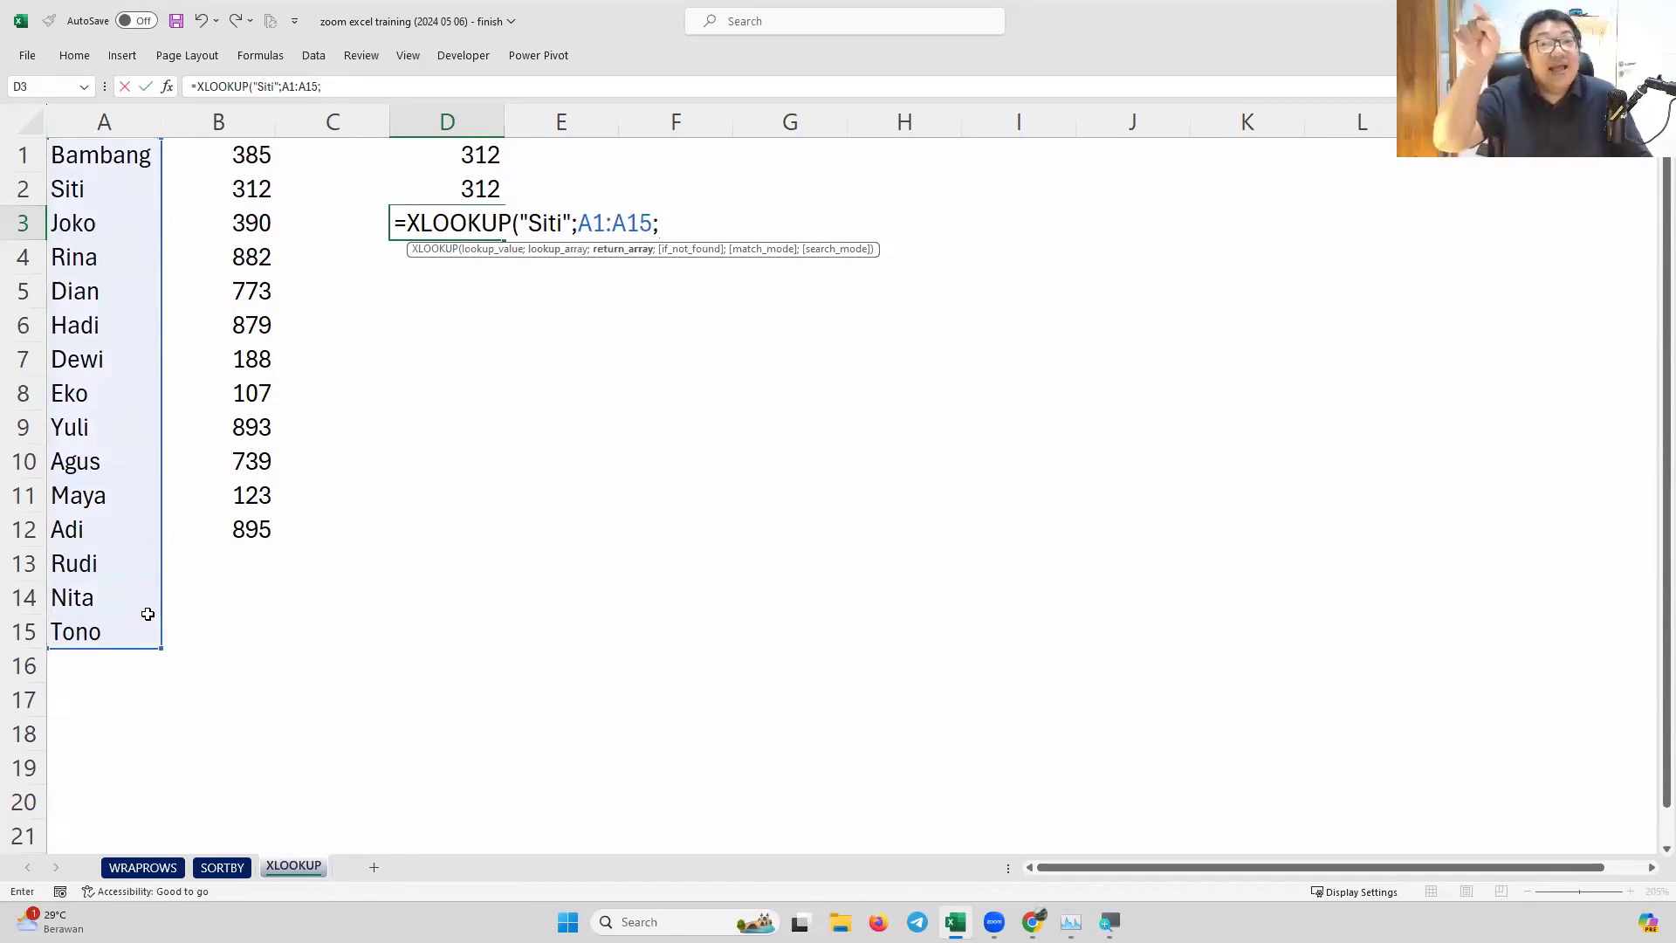
pyautogui.moveTo(259, 152); pyautogui.dragTo(211, 629)
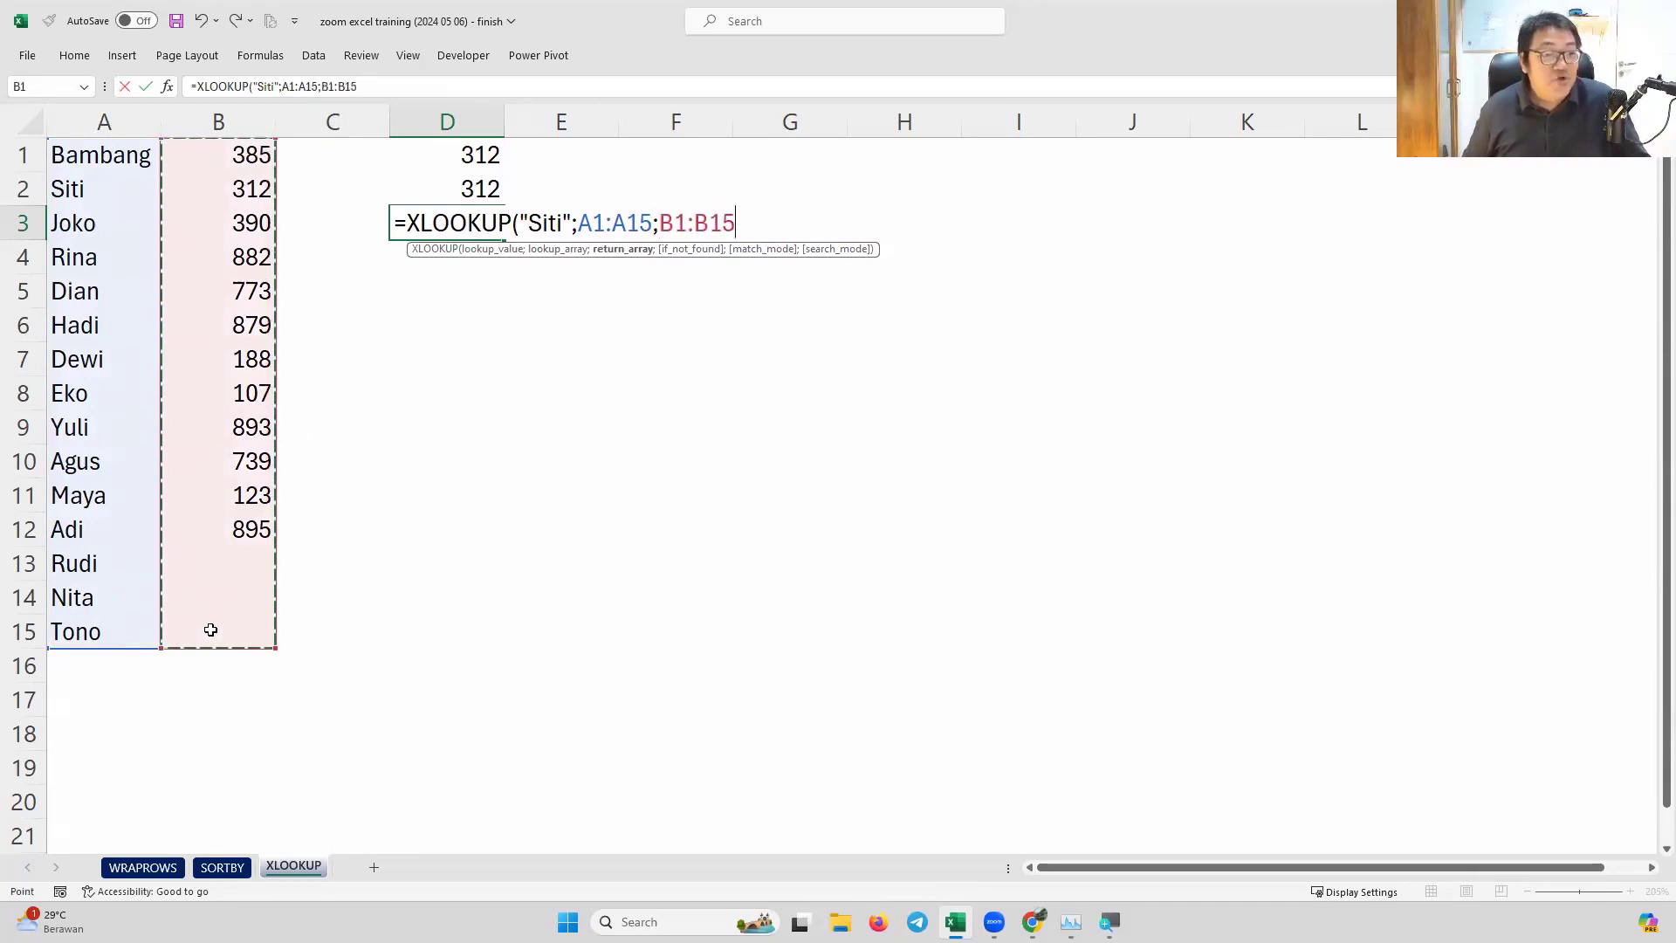
pyautogui.write(')')
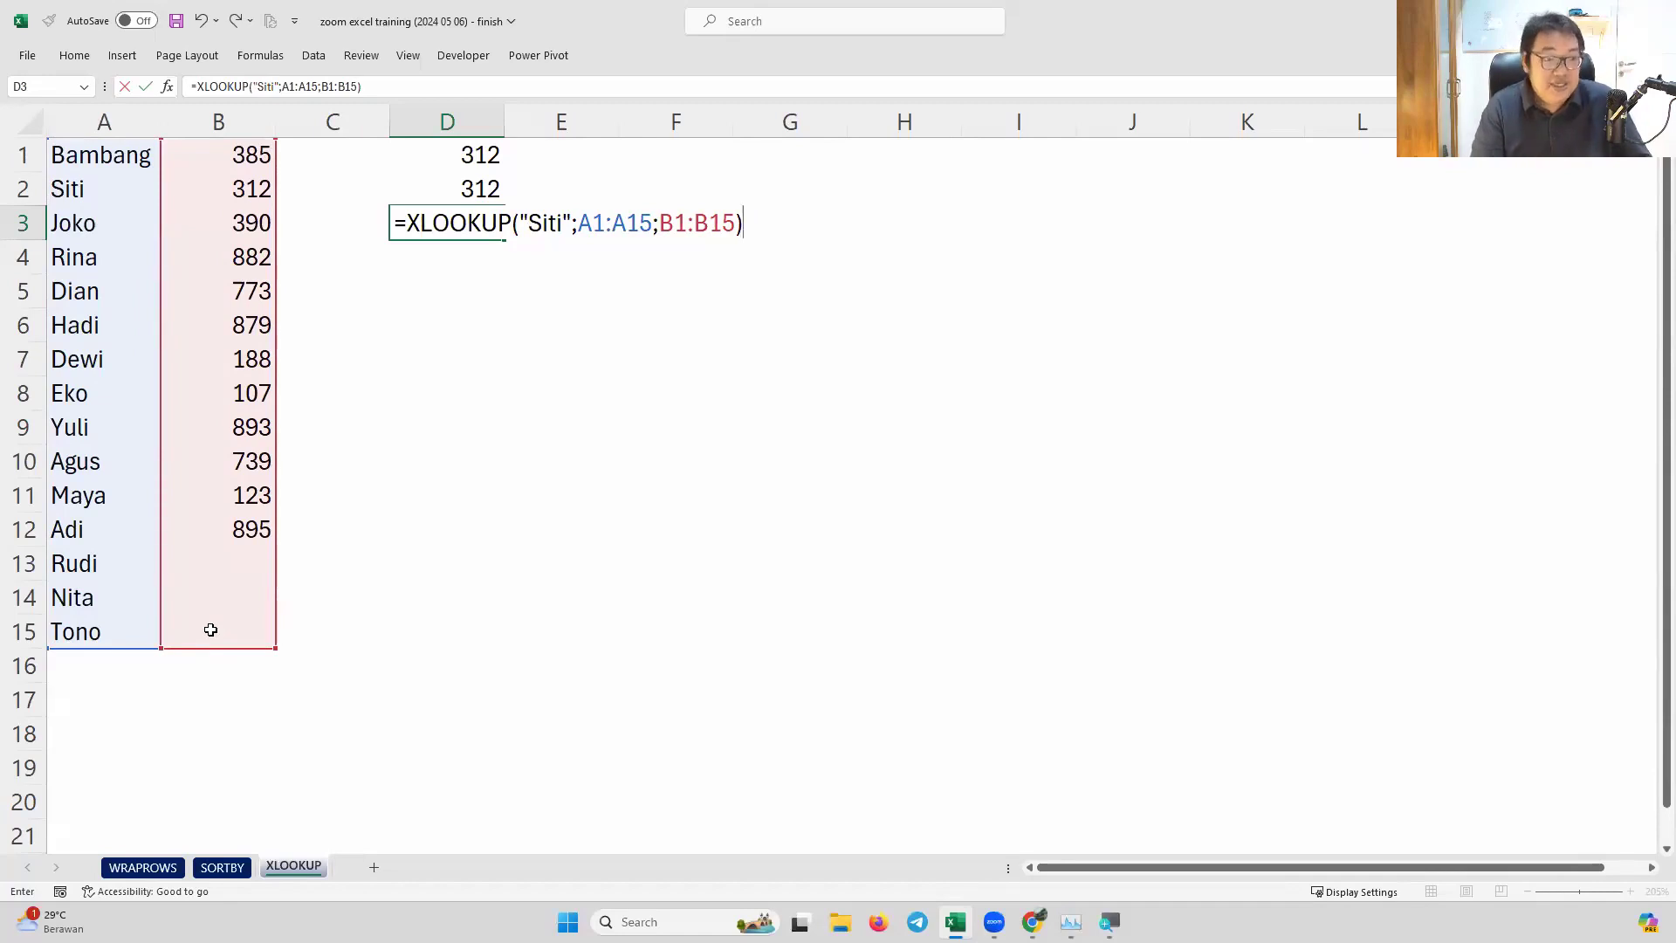
pyautogui.press('Return')
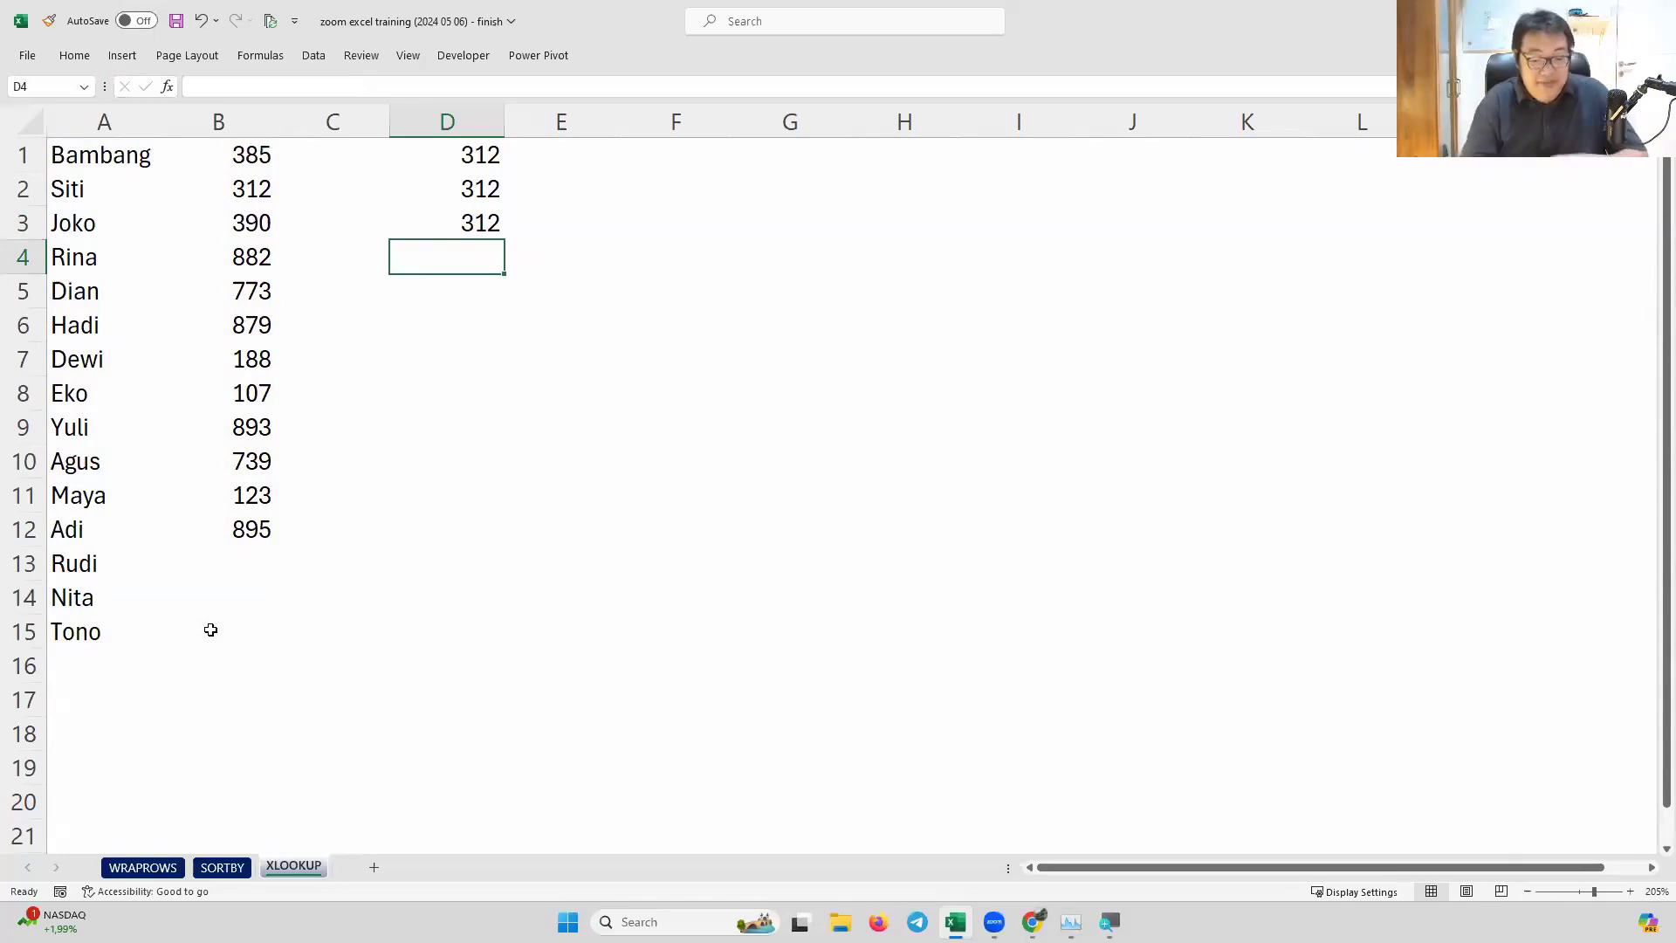
# Try a LOOKUP formula in D4 for A2's name as quoted text, using A1:A15 and B1:B15, and compare it with the XLOOKUP in D3
pyautogui.write('=')
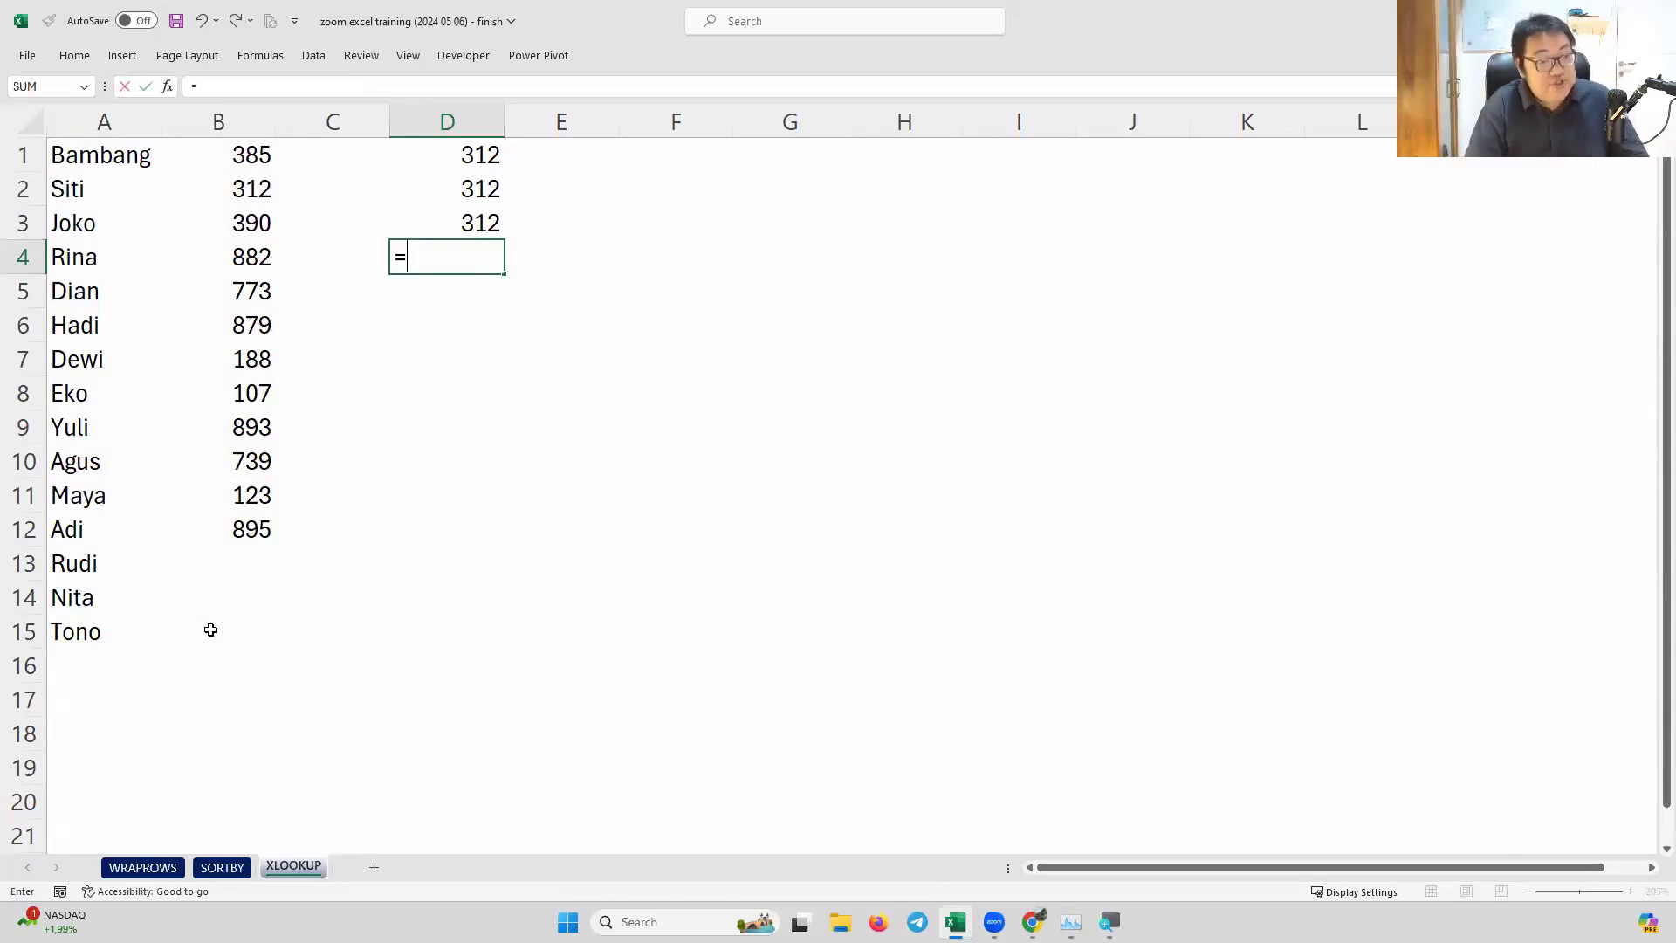
pyautogui.write('loo')
pyautogui.press('Tab')
pyautogui.write('"Siti";')
pyautogui.moveTo(65, 155); pyautogui.dragTo(87, 622)
pyautogui.write(';')
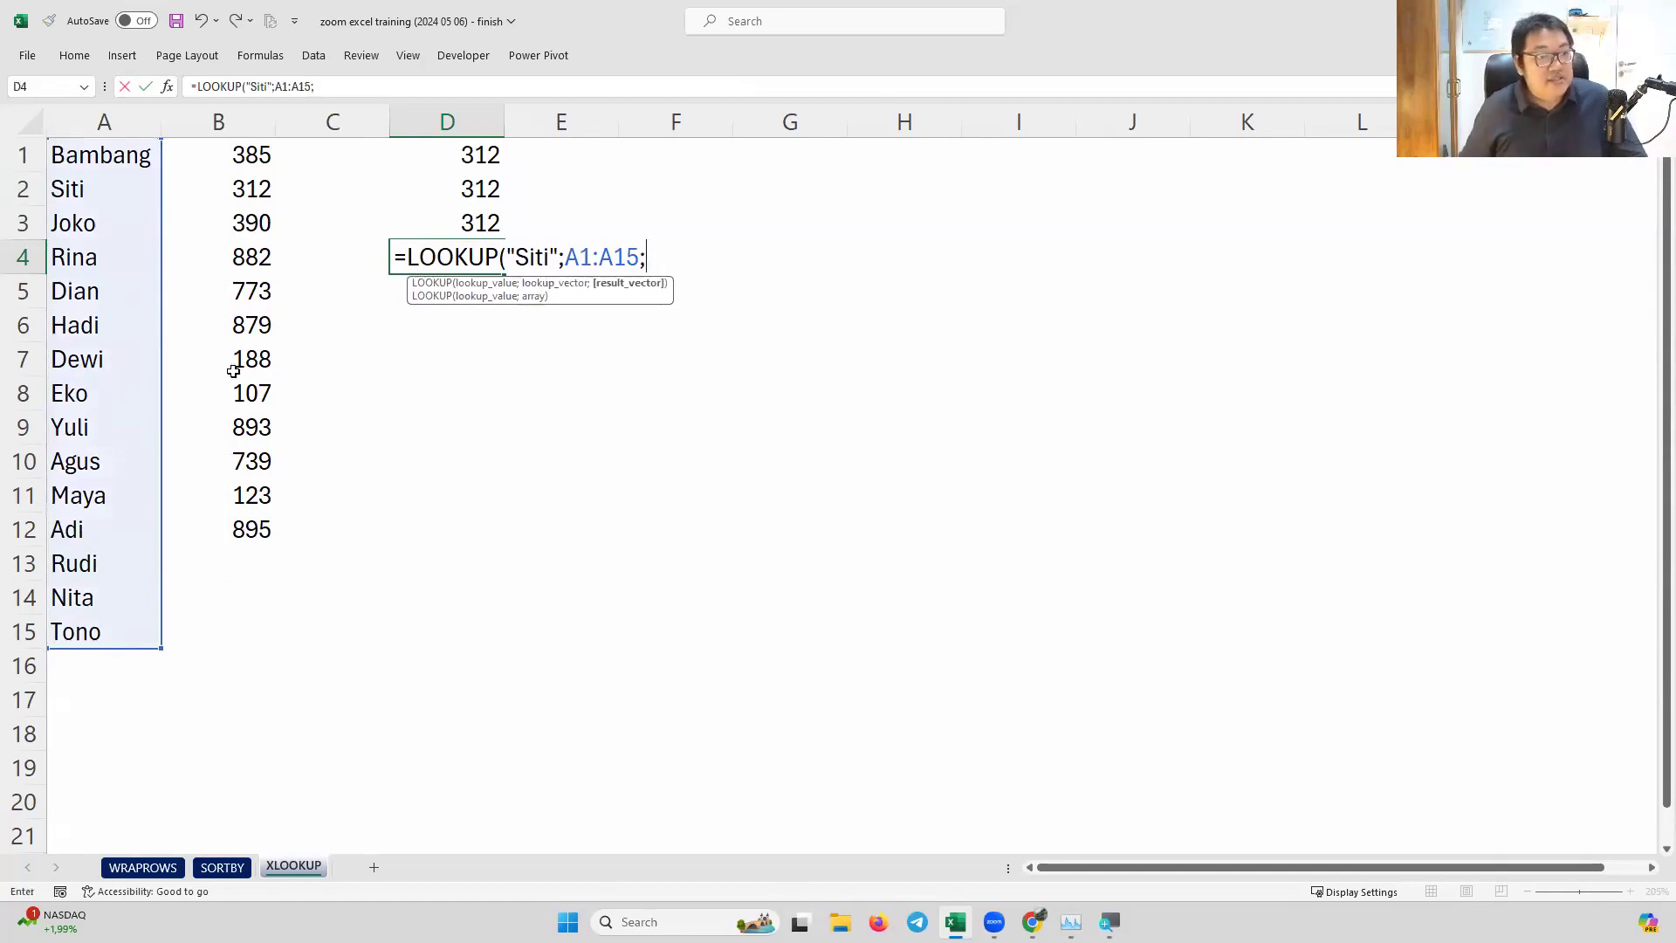
pyautogui.moveTo(242, 160); pyautogui.dragTo(243, 643)
pyautogui.press('Return')
pyautogui.press('Up')
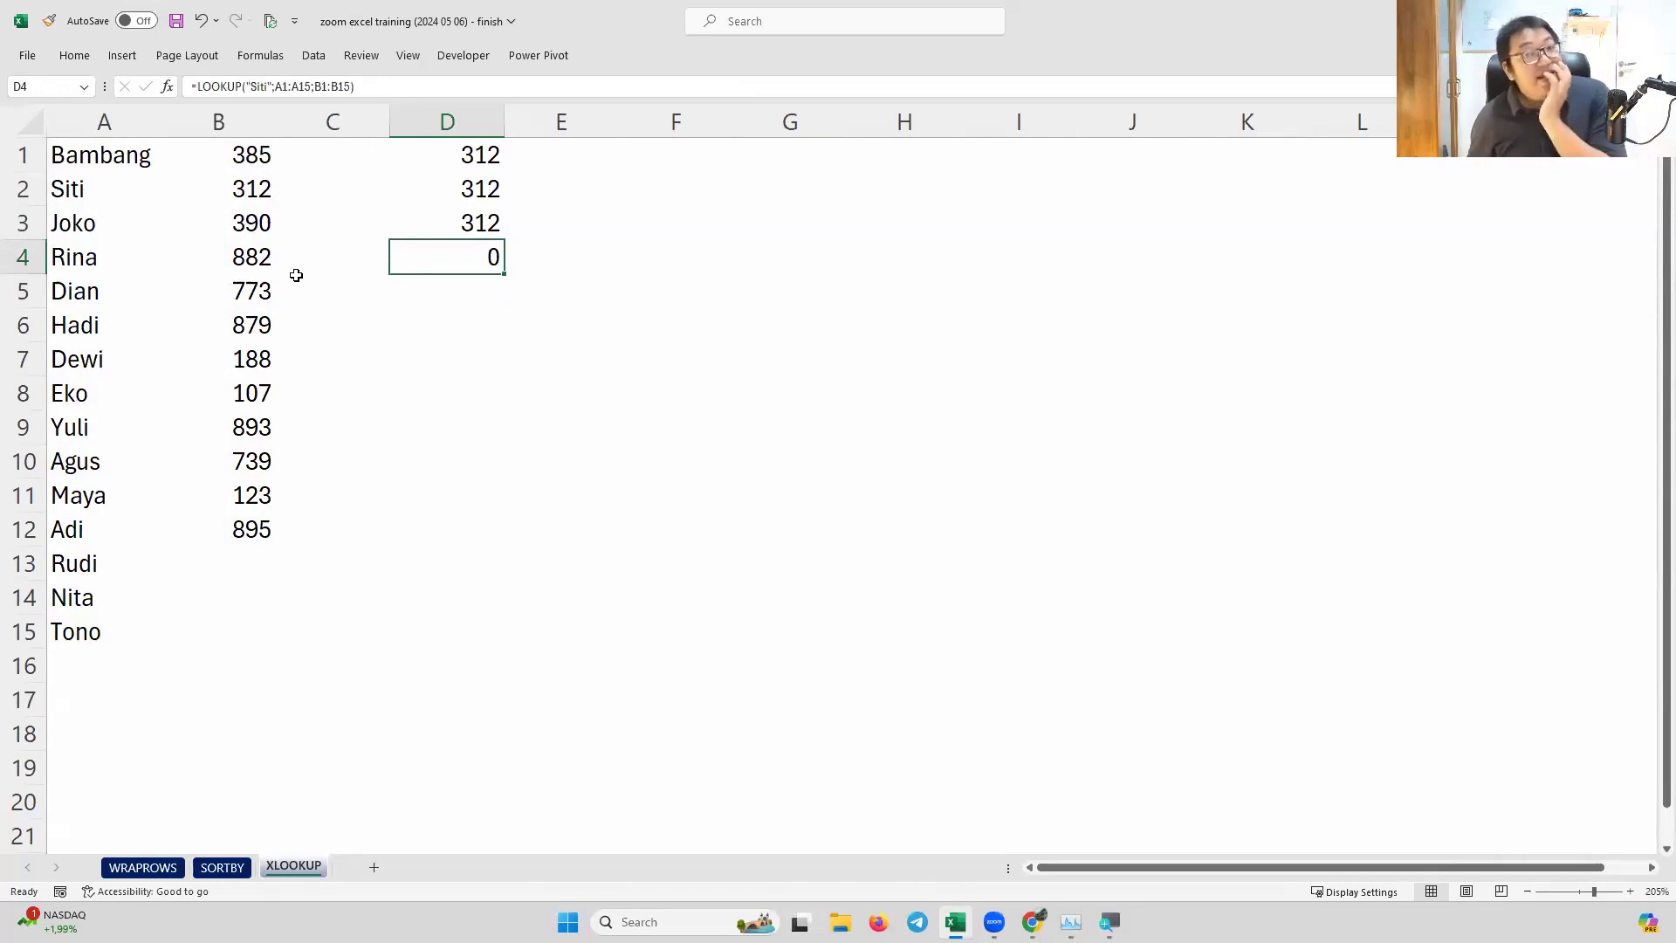
pyautogui.press('Up')
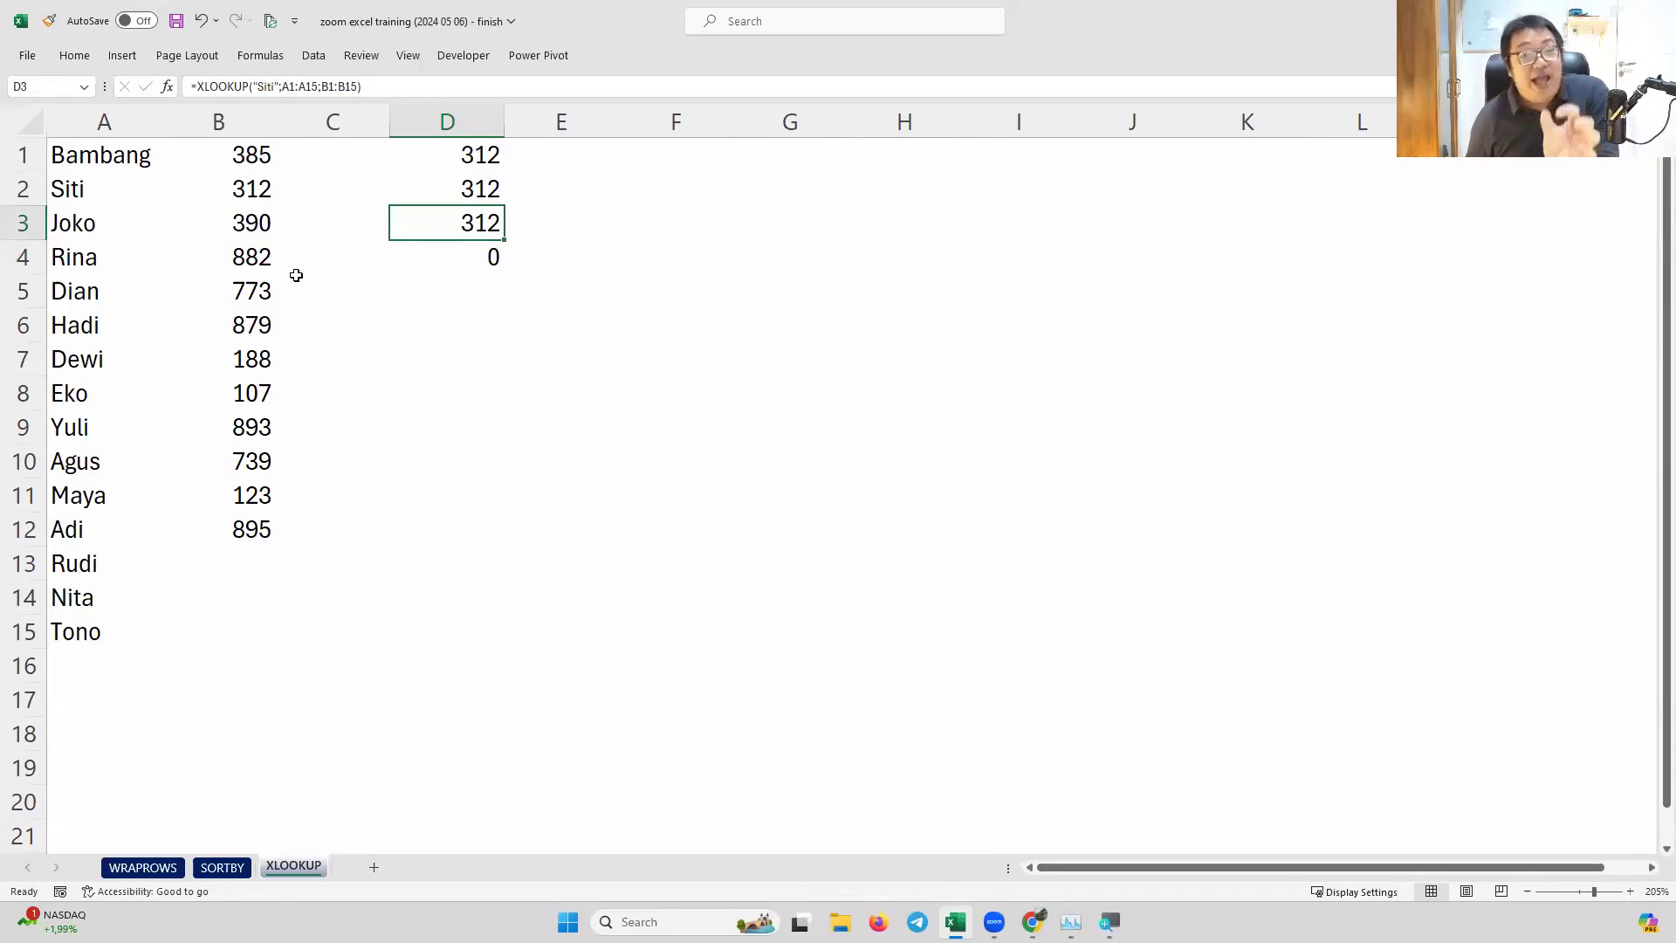
pyautogui.press('Down')
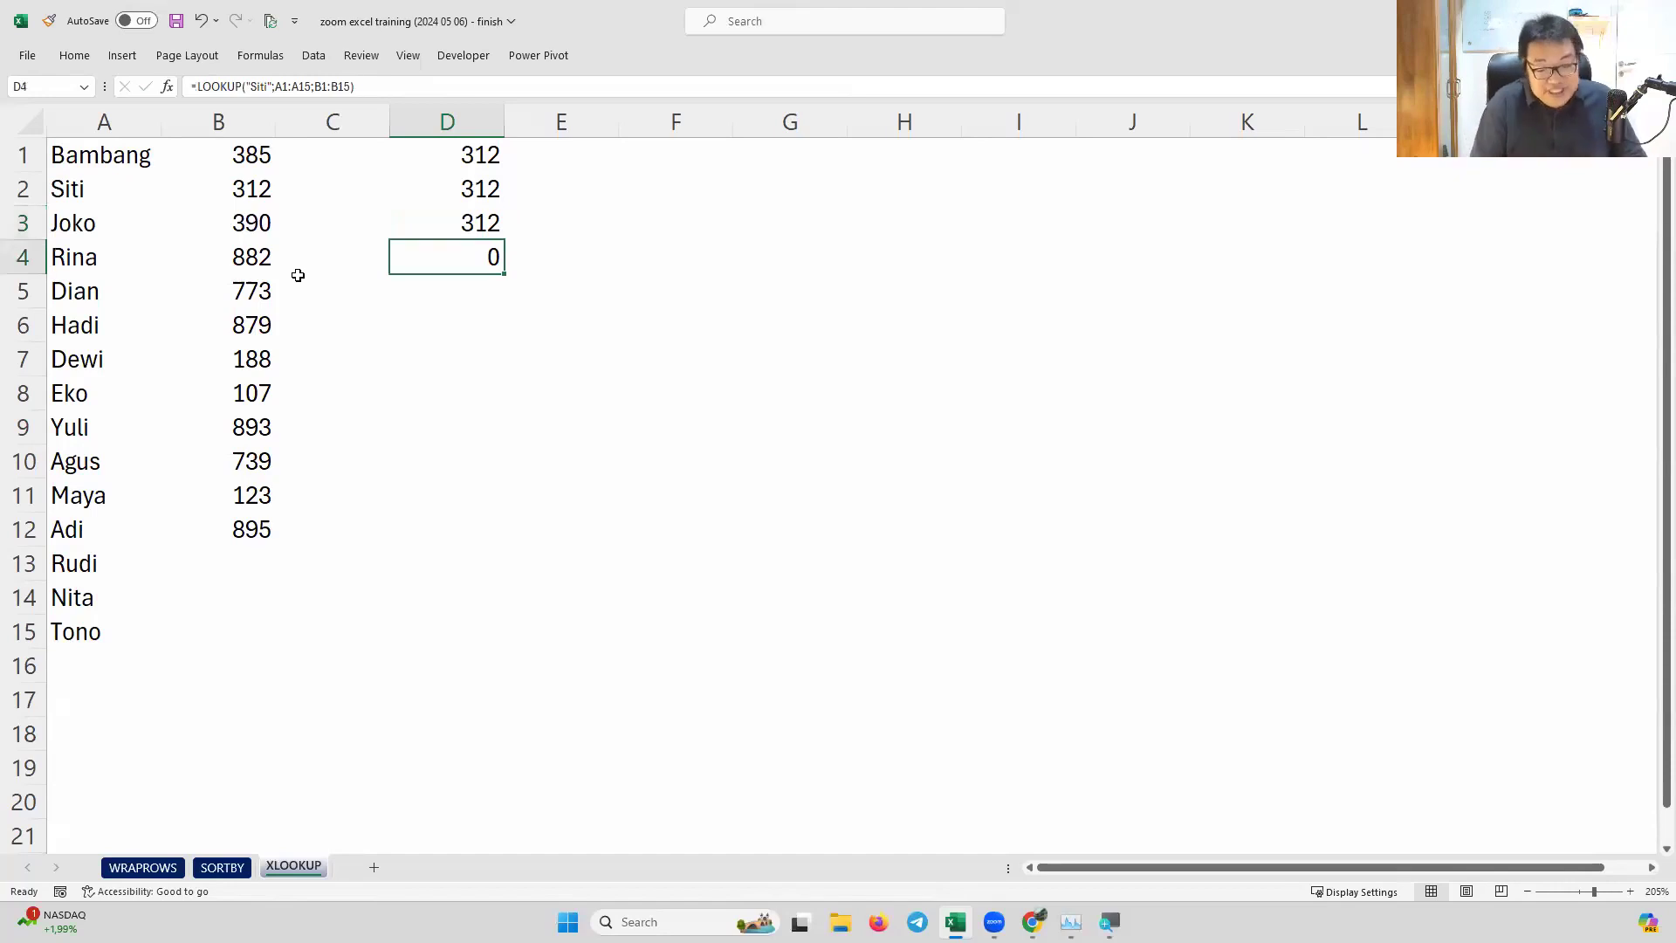
# Clear the LOOKUP formula from D4
pyautogui.press('Delete')
pyautogui.press('Down')
pyautogui.press('Down')
pyautogui.press('Down')
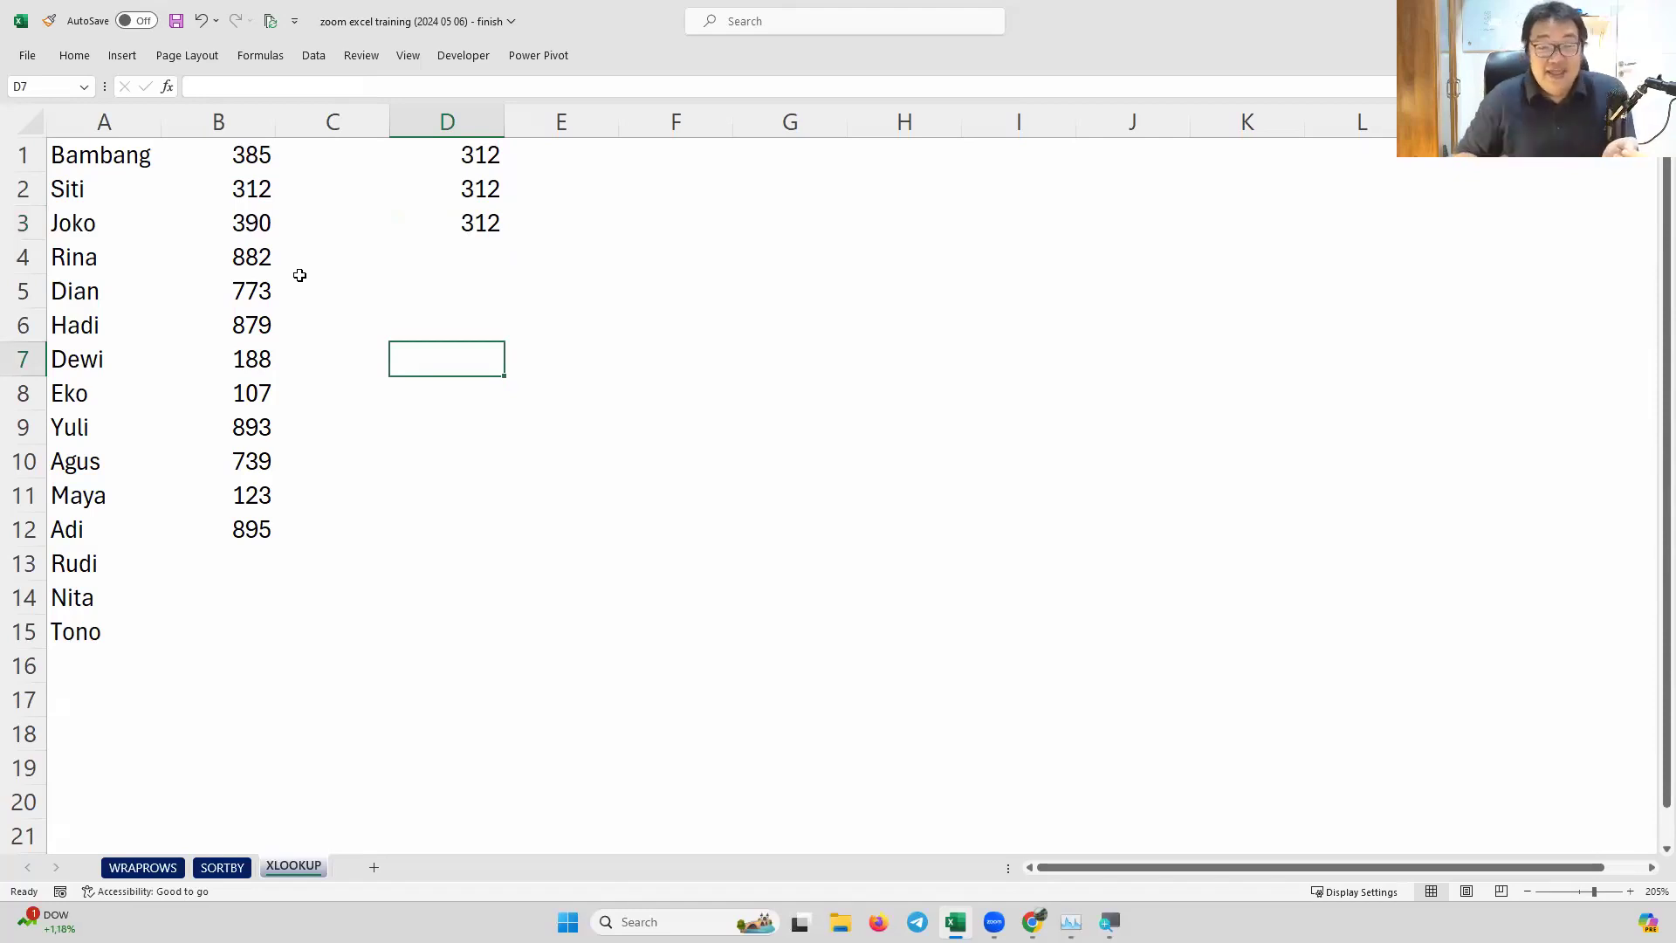
# In F1, enter the array formula =B1:B15<>"" to test each cell for content, and compare it with the blank cells B13:B15
pyautogui.moveTo(236, 157); pyautogui.dragTo(228, 633)
pyautogui.moveTo(233, 563); pyautogui.dragTo(231, 636)
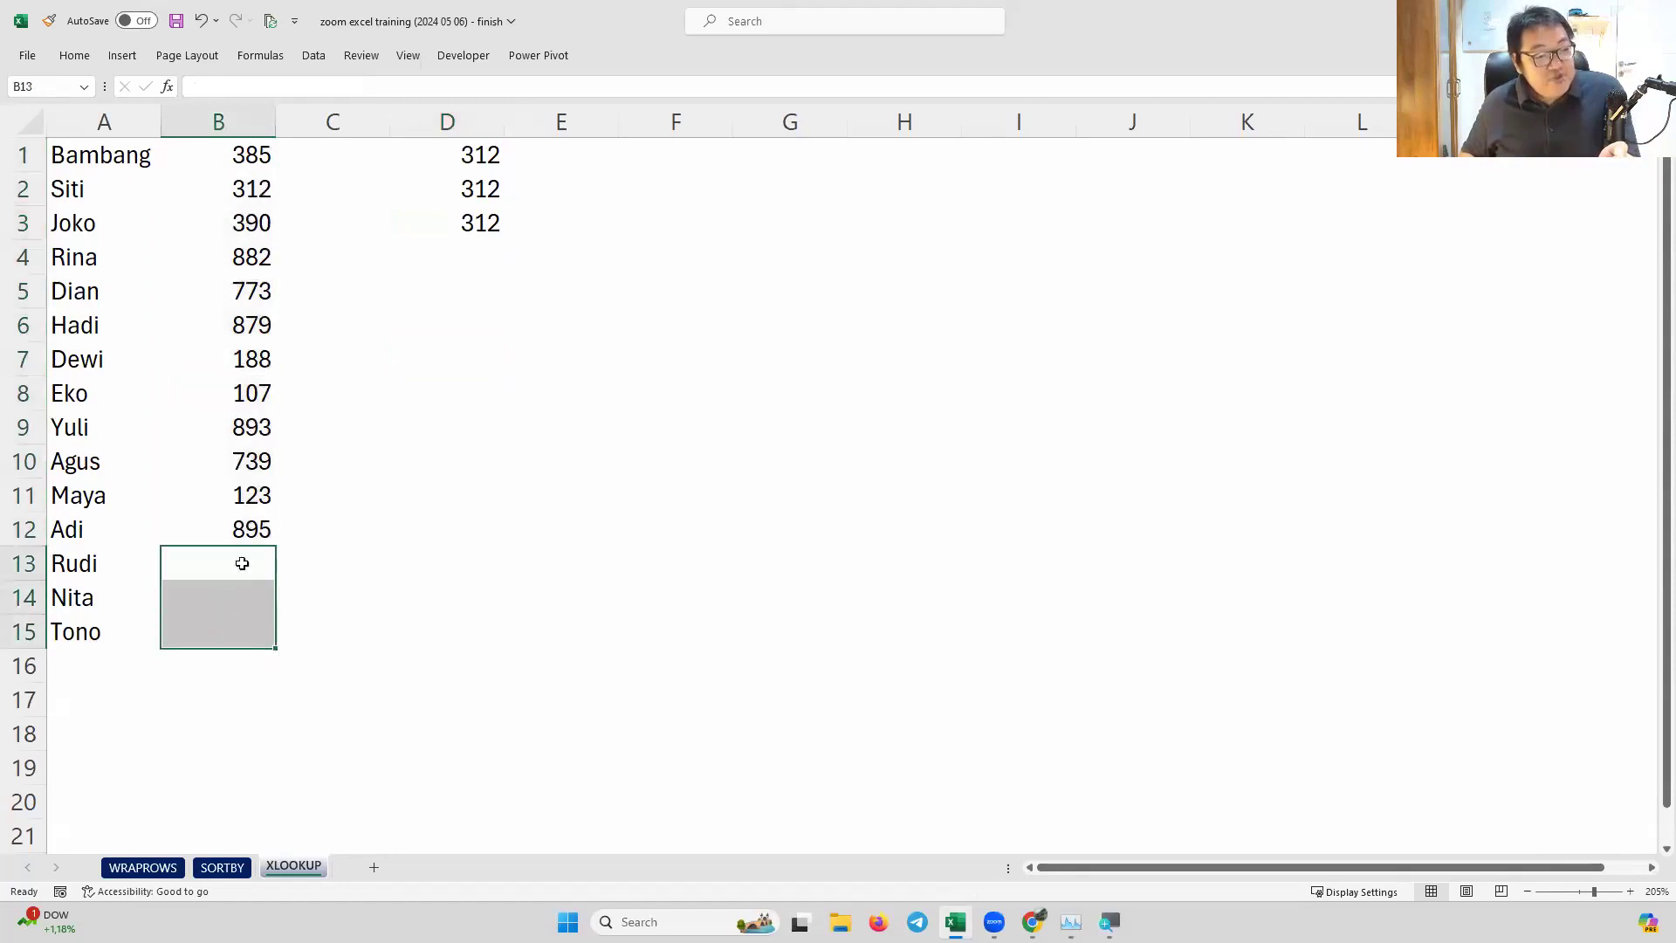
pyautogui.click(247, 532)
pyautogui.click(238, 564)
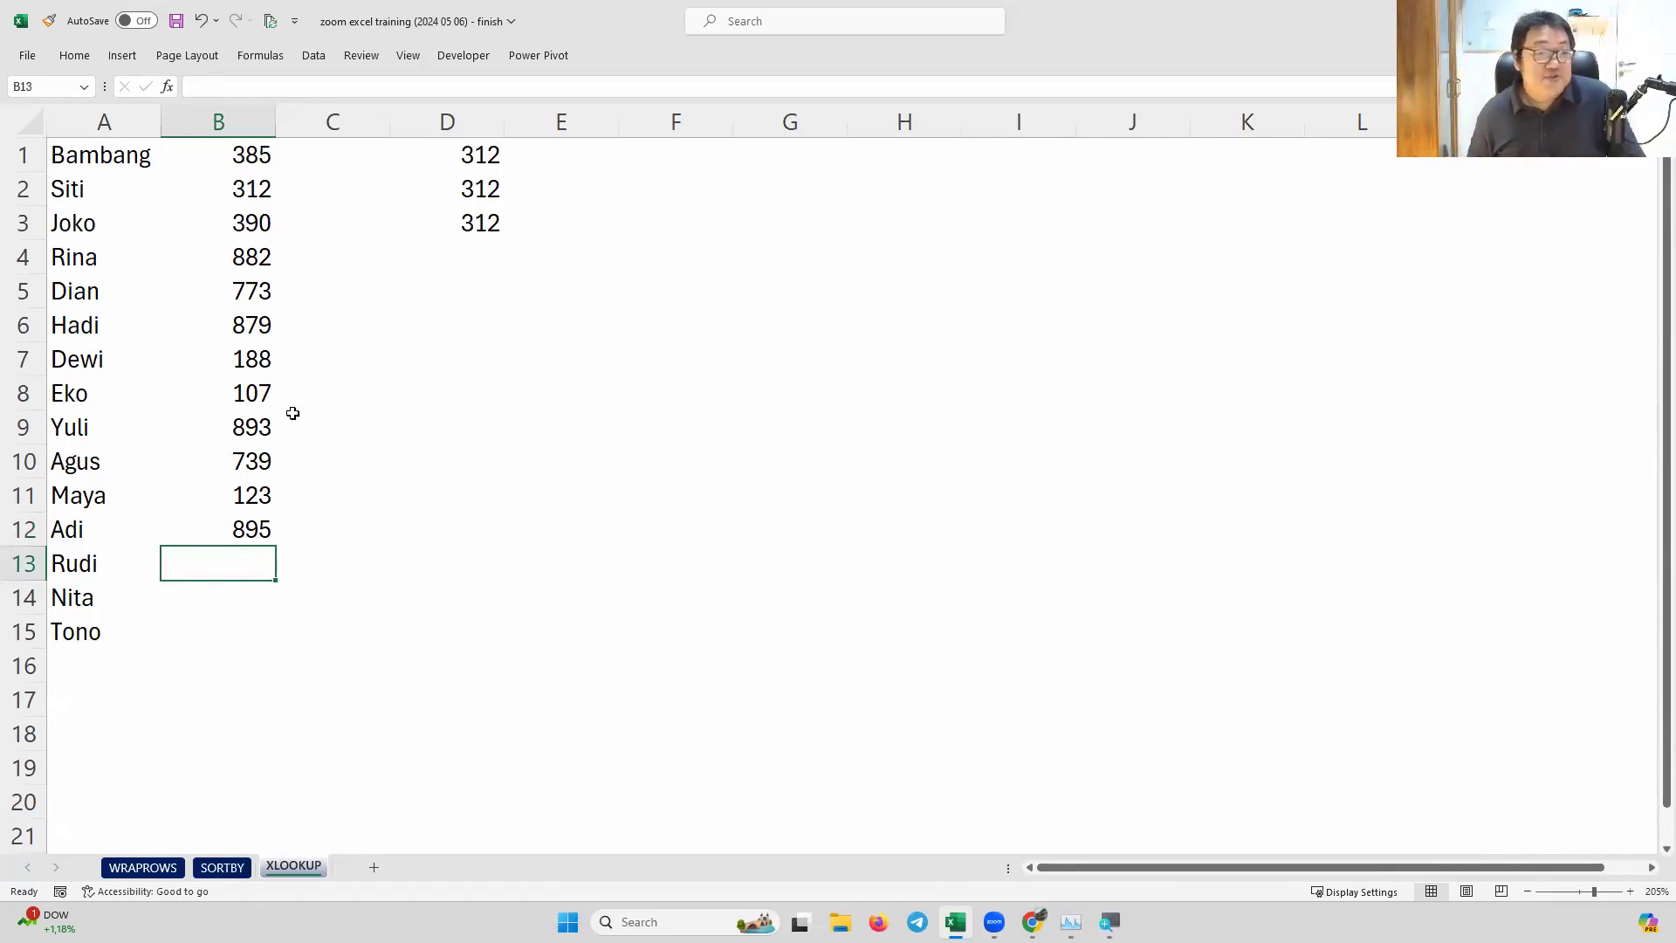
pyautogui.click(685, 165)
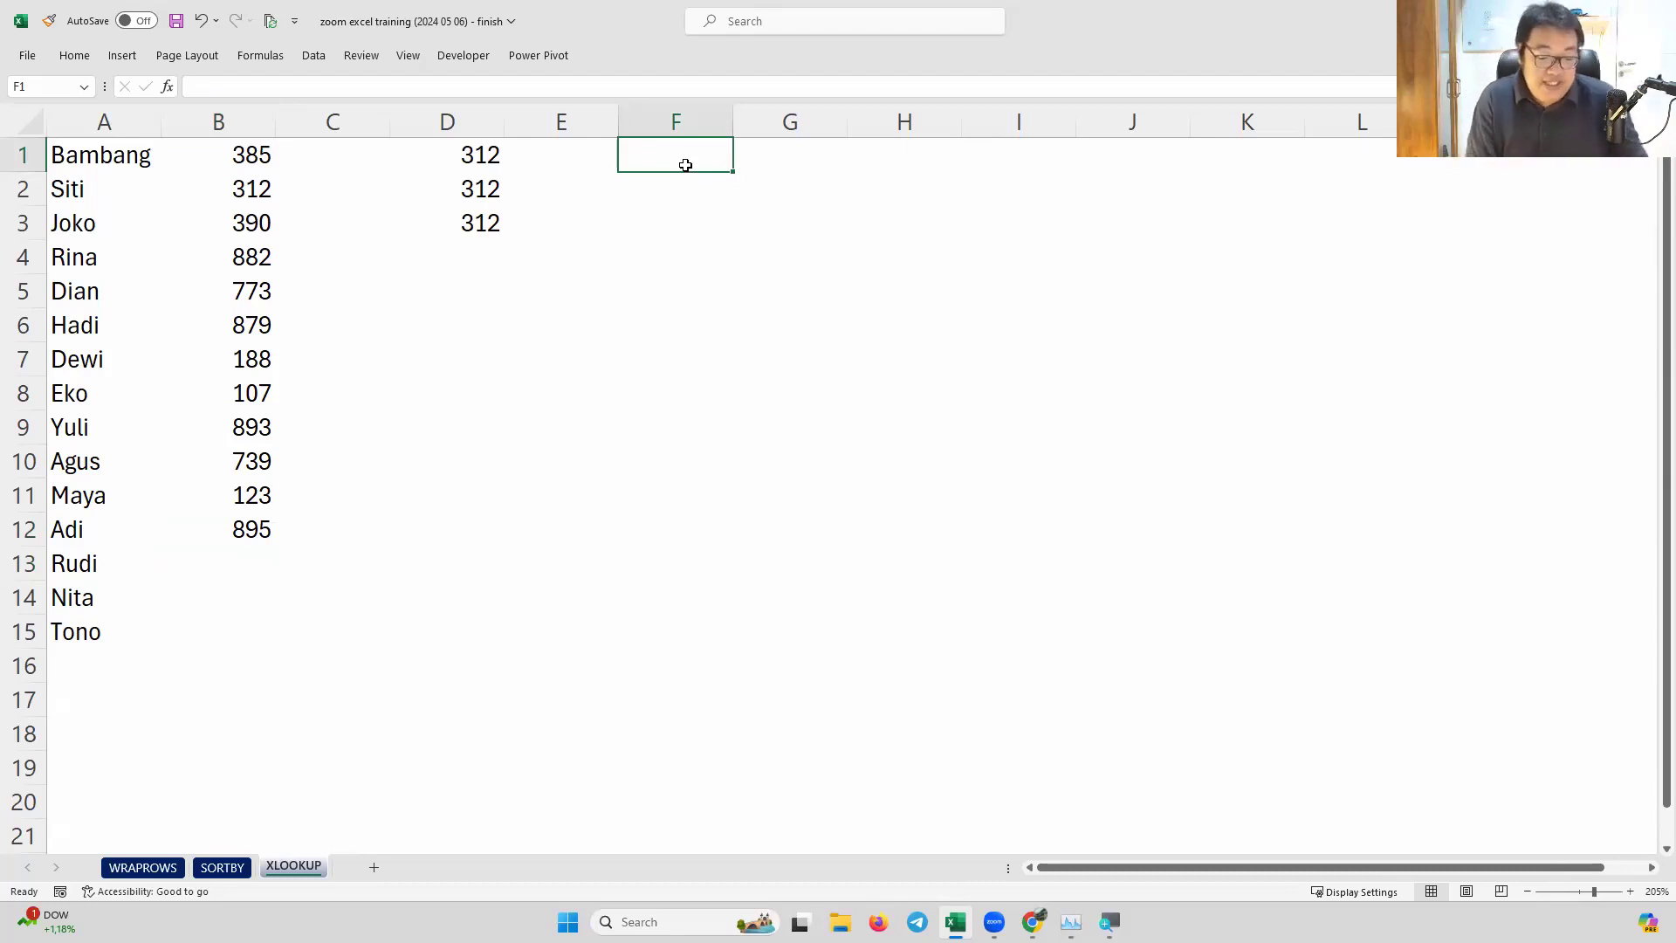
pyautogui.write('=')
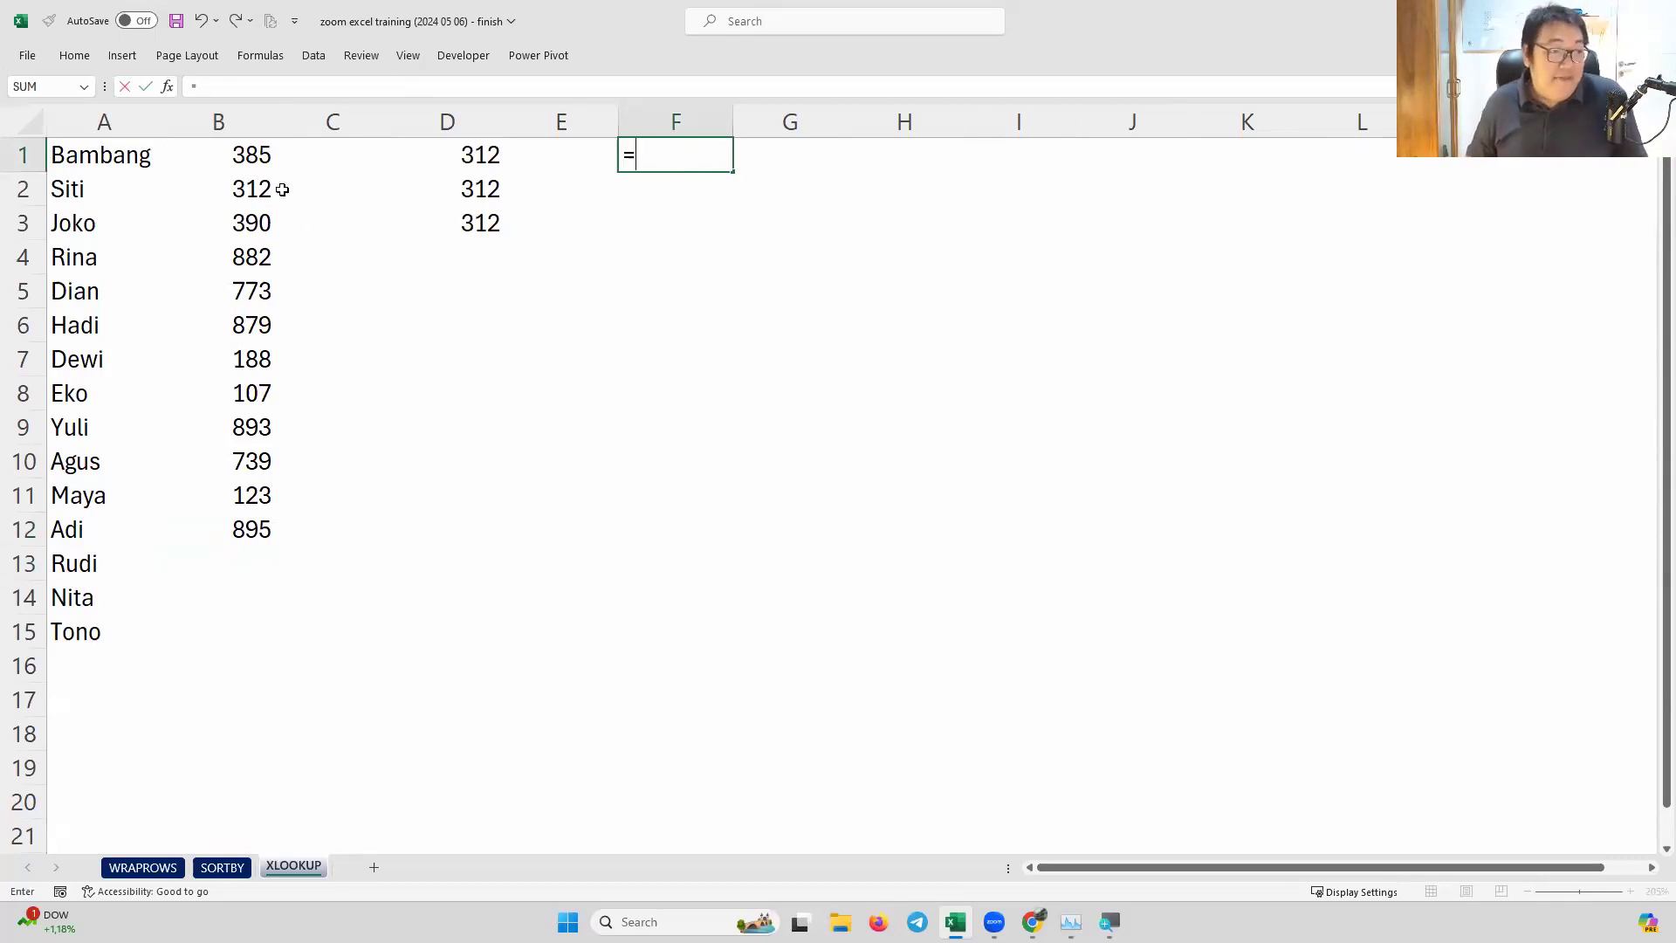
pyautogui.moveTo(253, 155); pyautogui.dragTo(244, 629)
pyautogui.write('<>""')
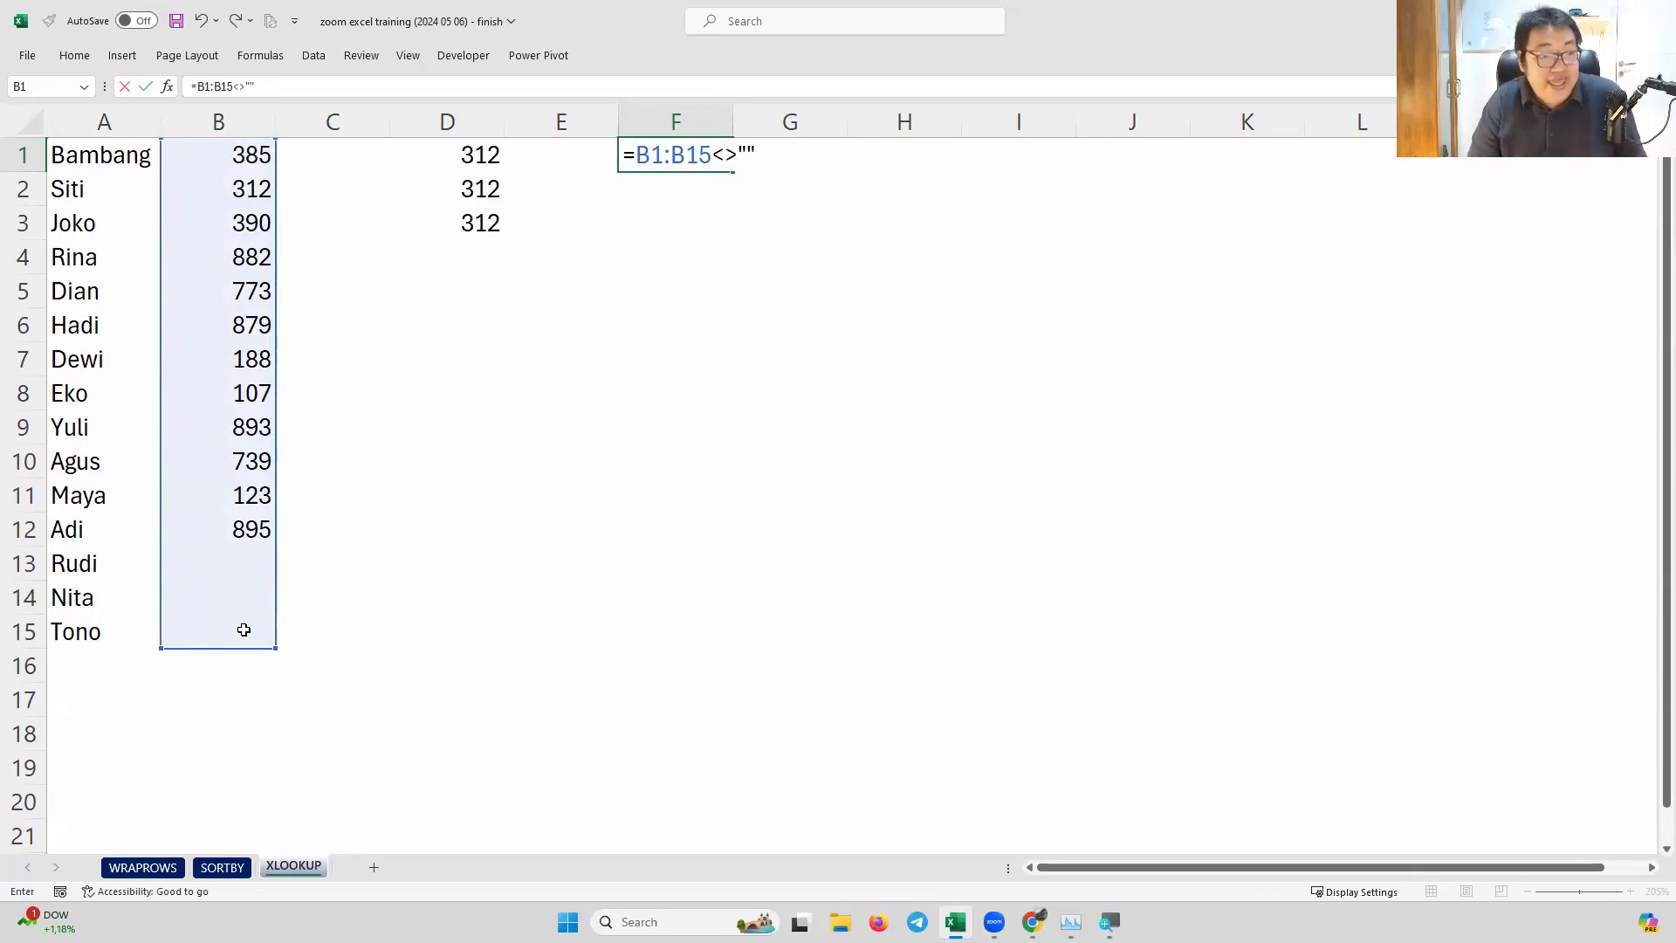
pyautogui.press('Return')
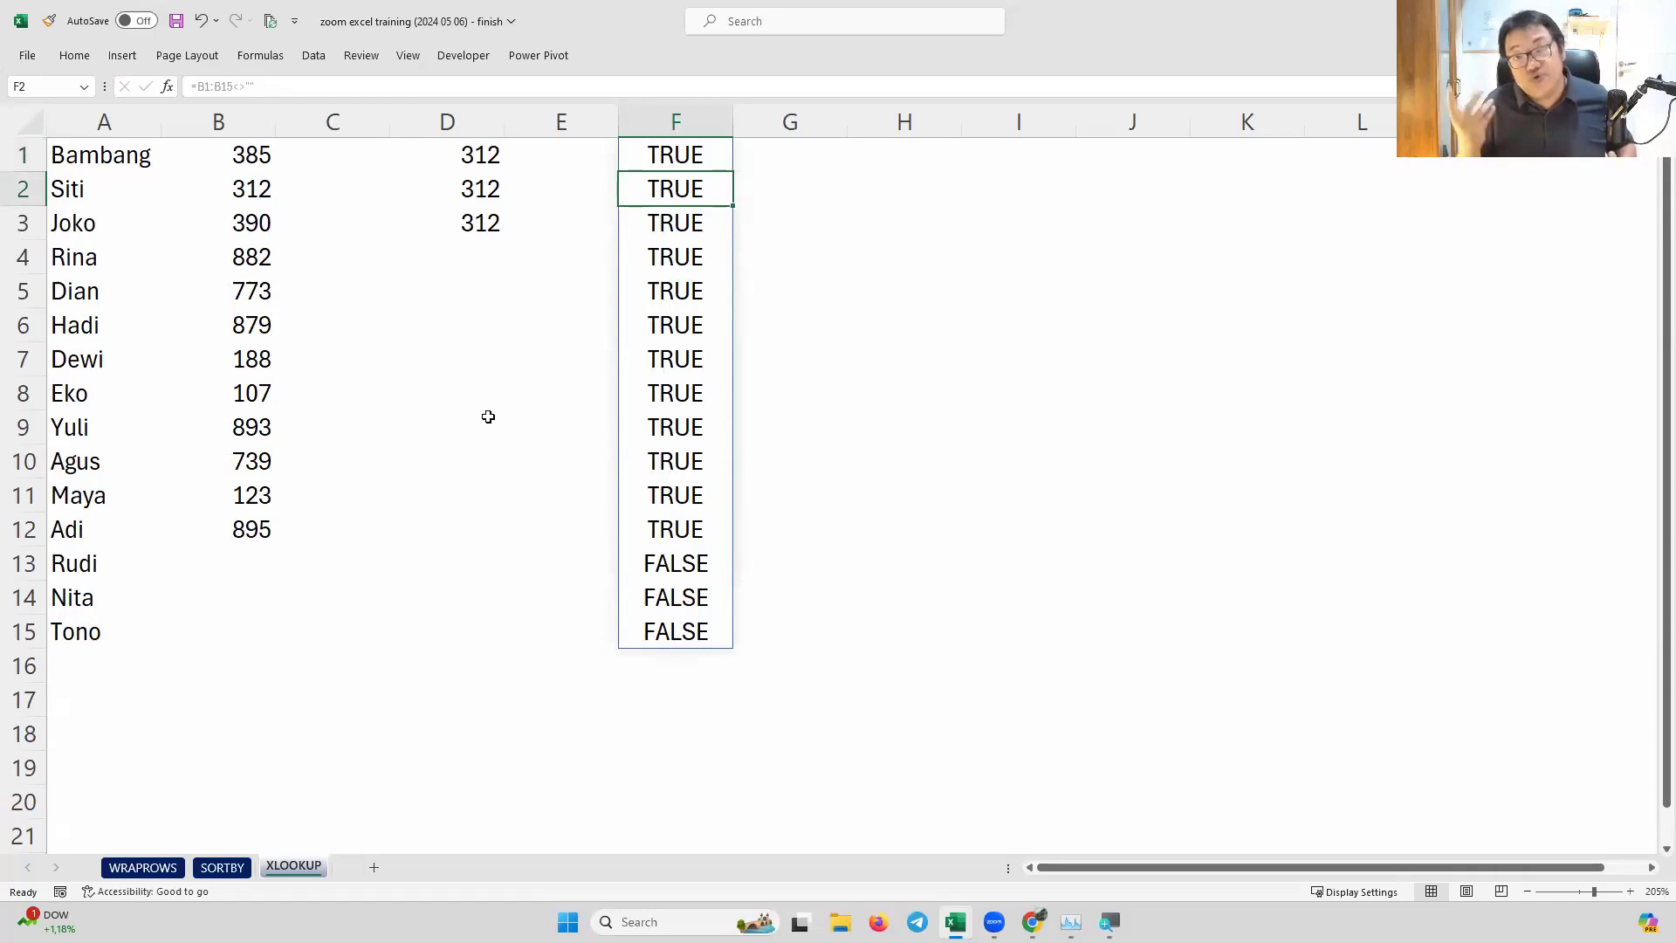
pyautogui.moveTo(227, 156); pyautogui.dragTo(235, 631)
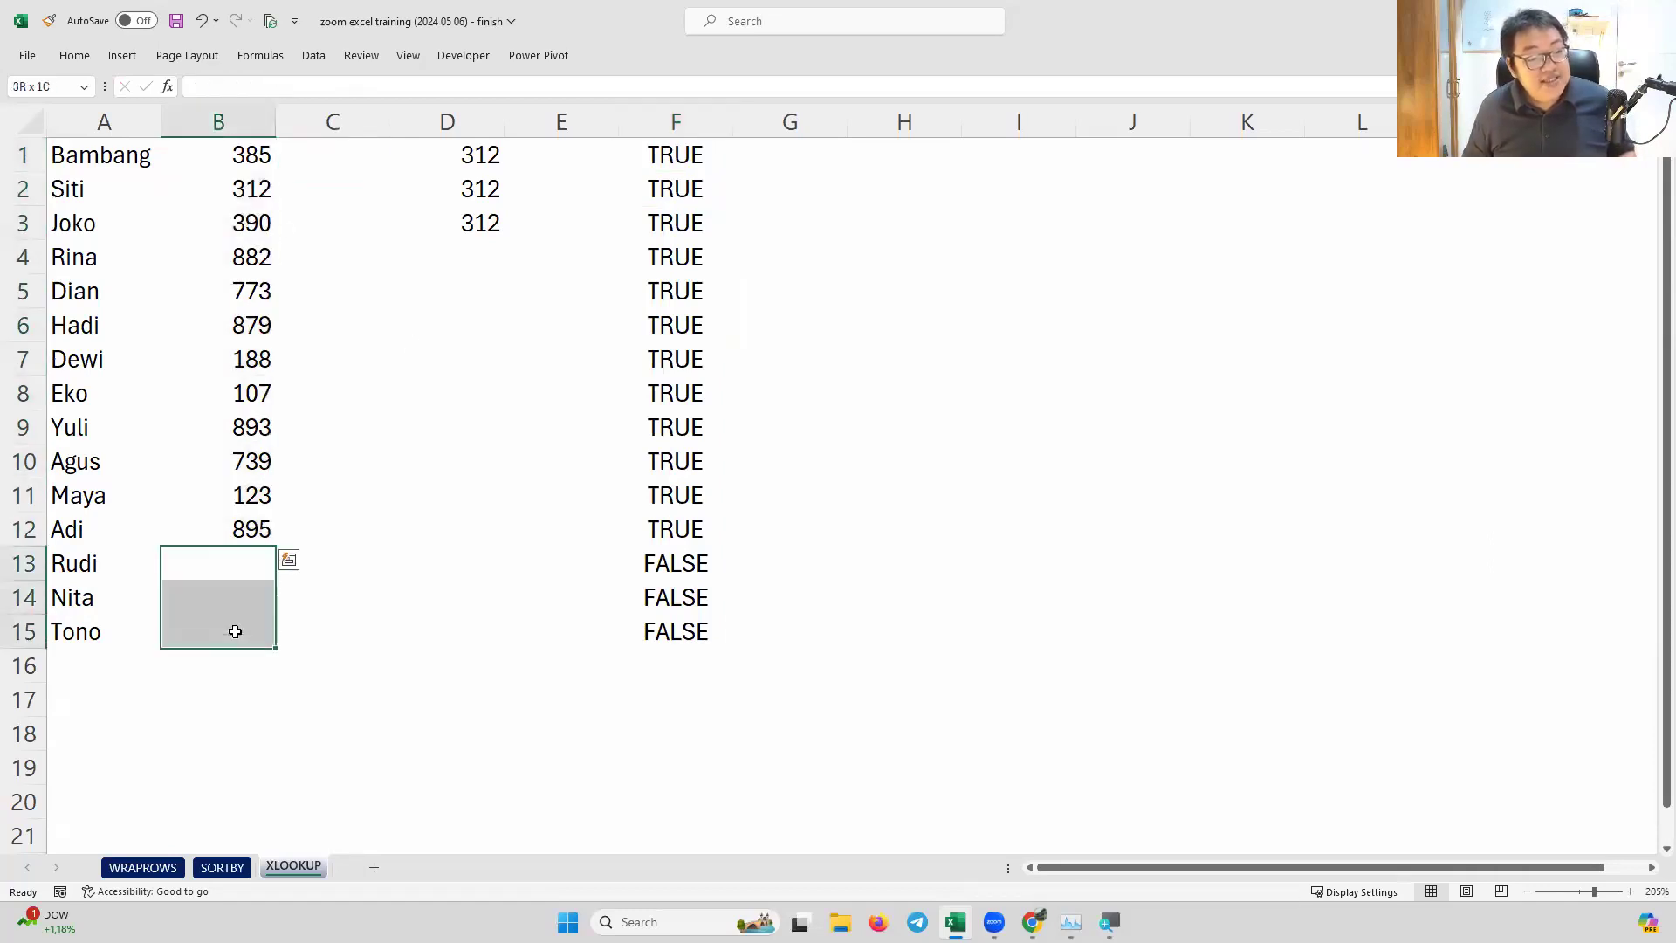
# Change the array formula in F1 to =1/(B1:B15<>"") so 1 is divided by each non-blank test
pyautogui.click(642, 601)
pyautogui.click(646, 625)
pyautogui.click(695, 154)
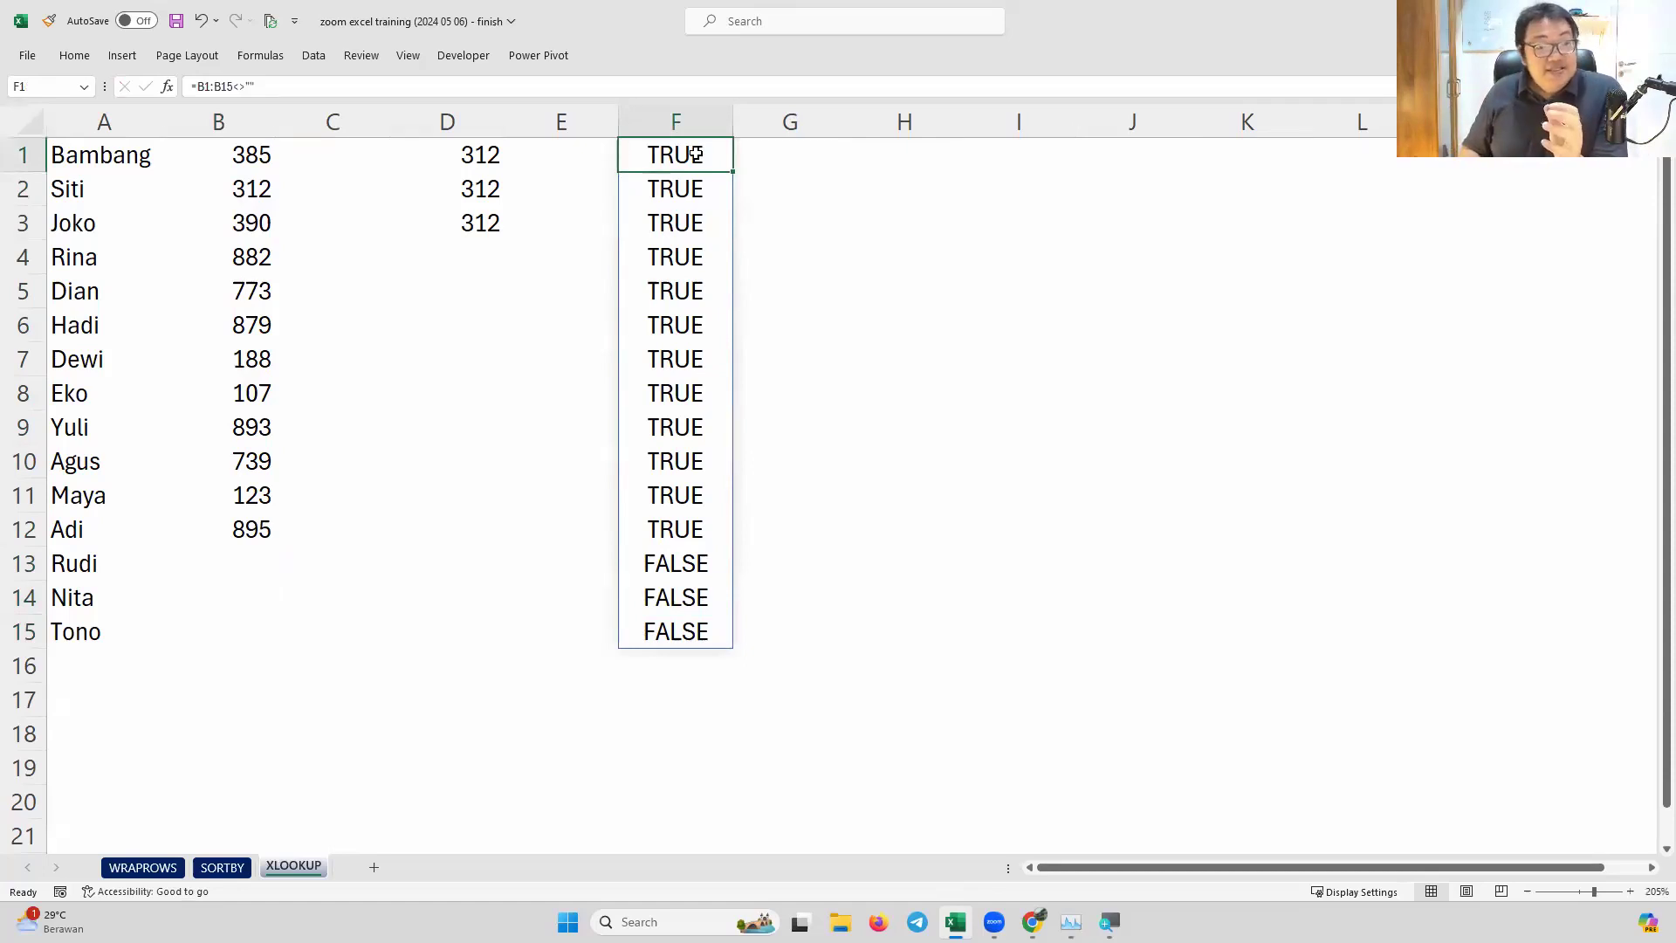
pyautogui.doubleClick(696, 154)
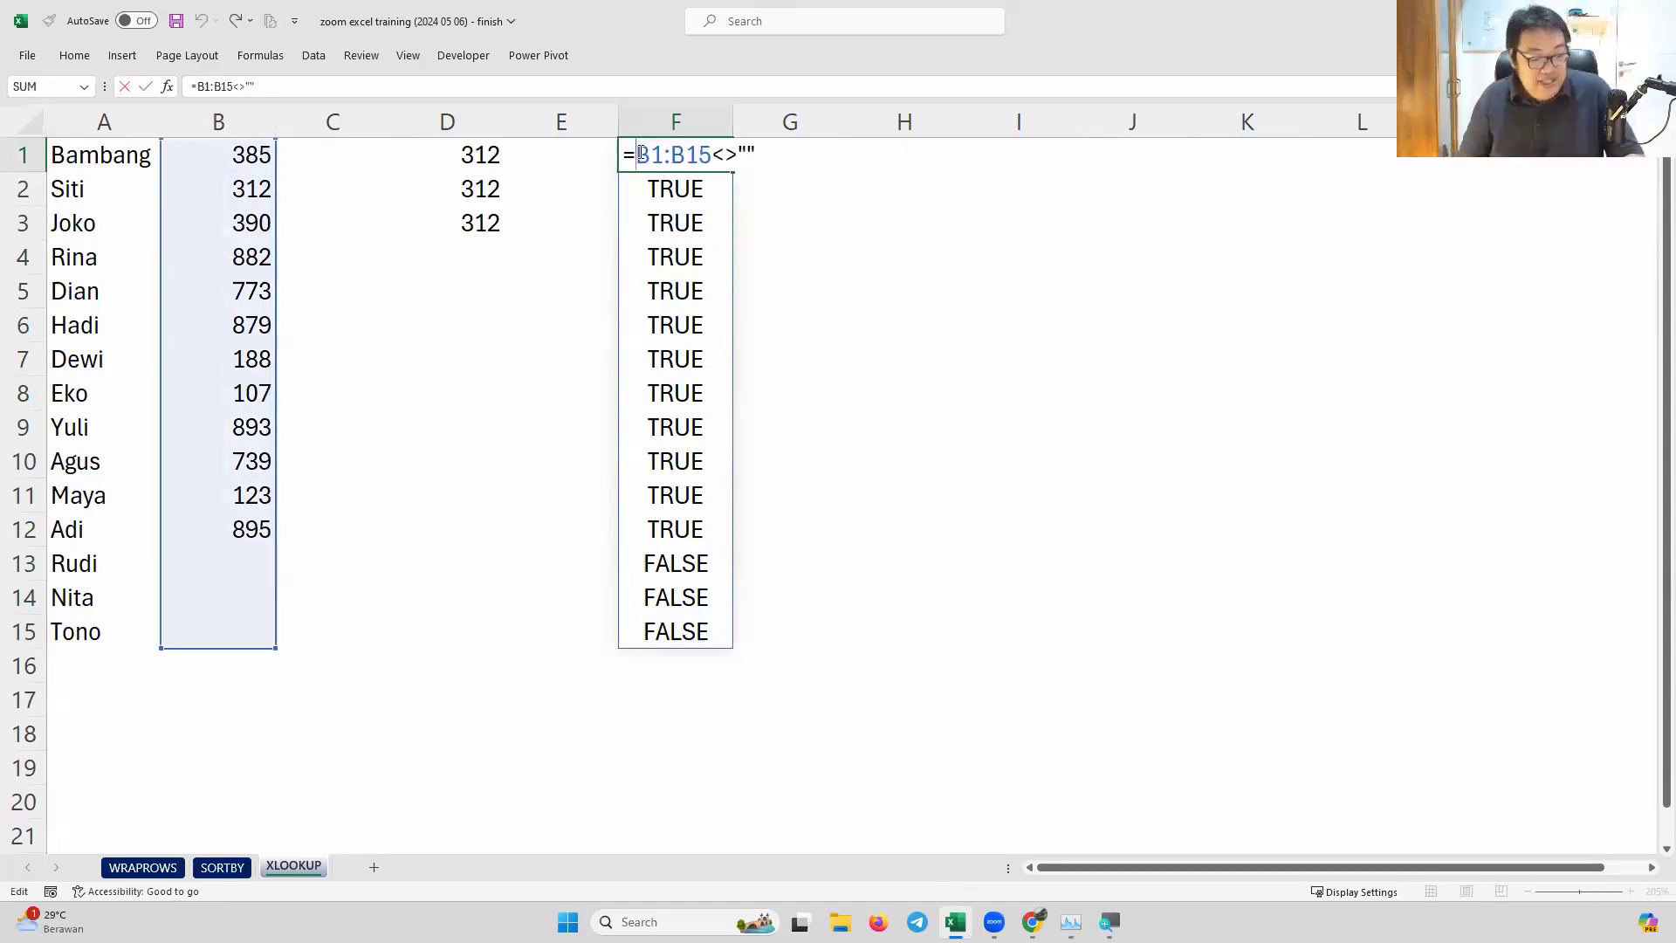
pyautogui.click(642, 154)
pyautogui.write('1/(')
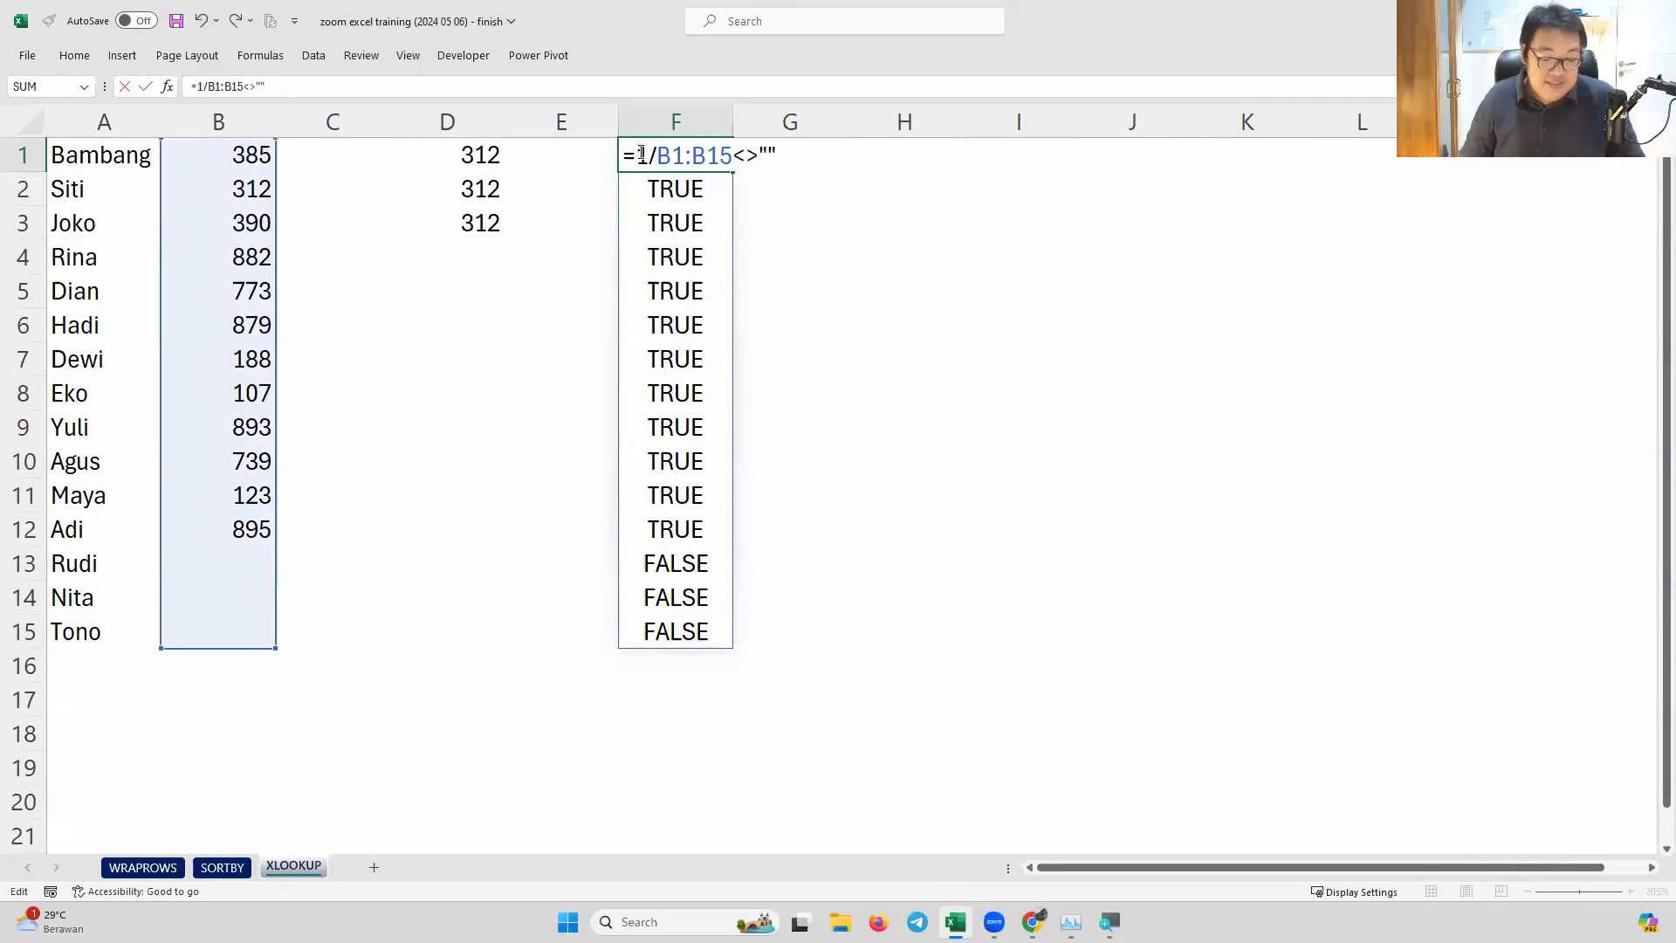
pyautogui.click(803, 153)
pyautogui.write(')')
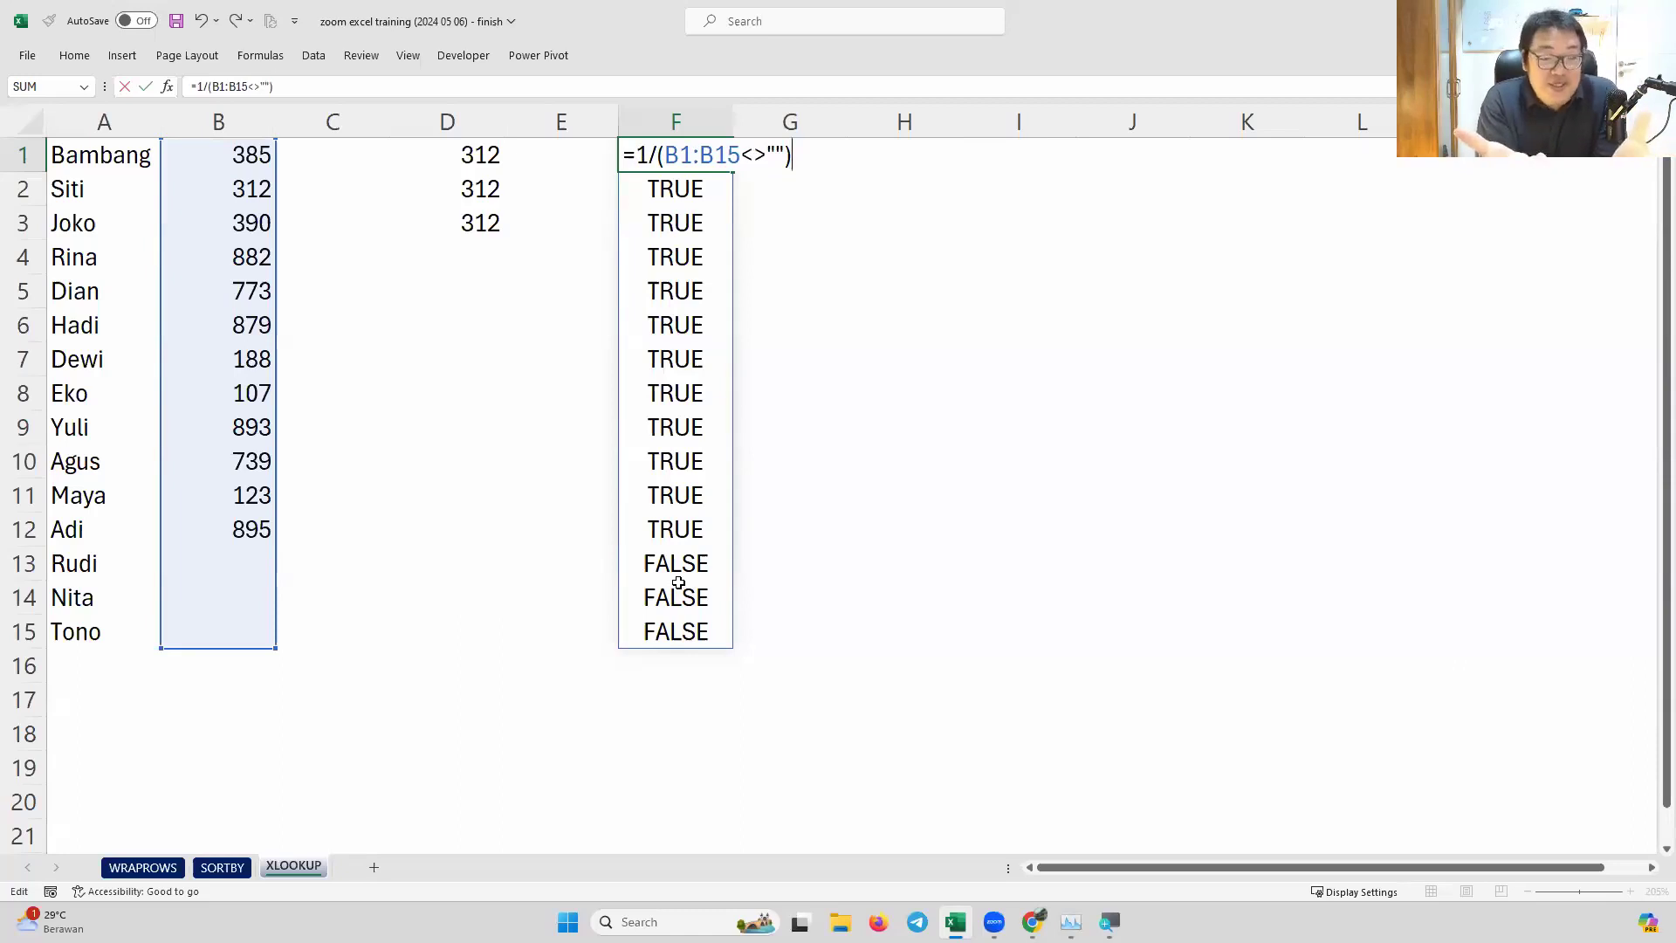
pyautogui.press('Return')
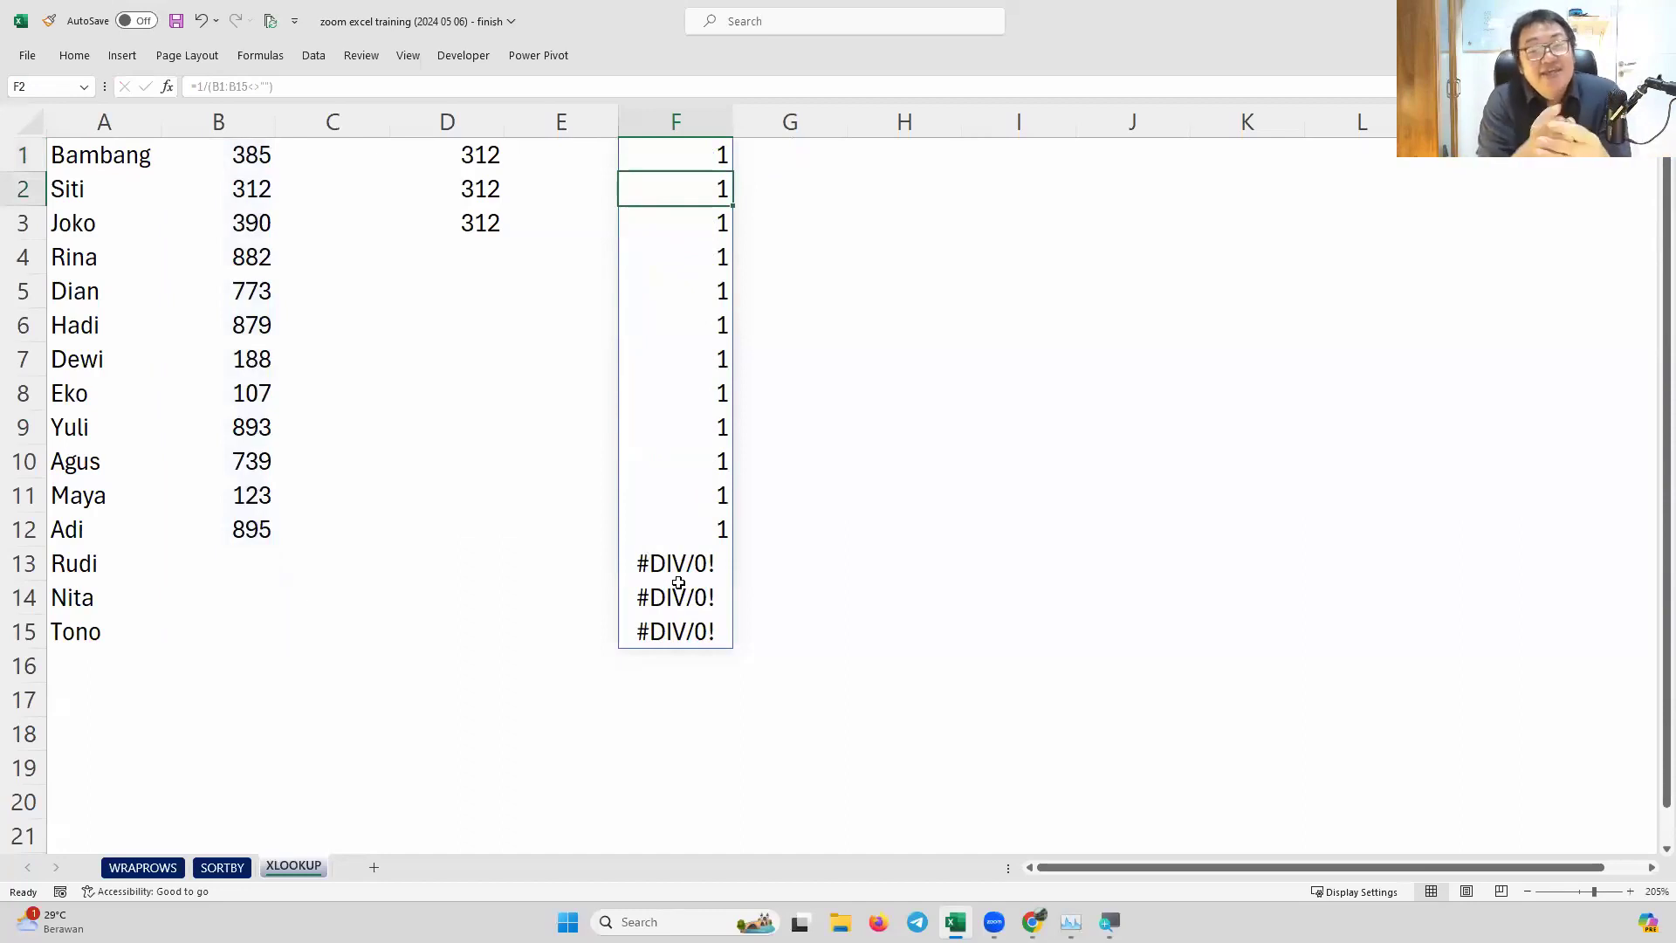
# Review the formula in F1, mark its results down to row 13 with temporary pen annotations, and clear the annotations
pyautogui.click(707, 146)
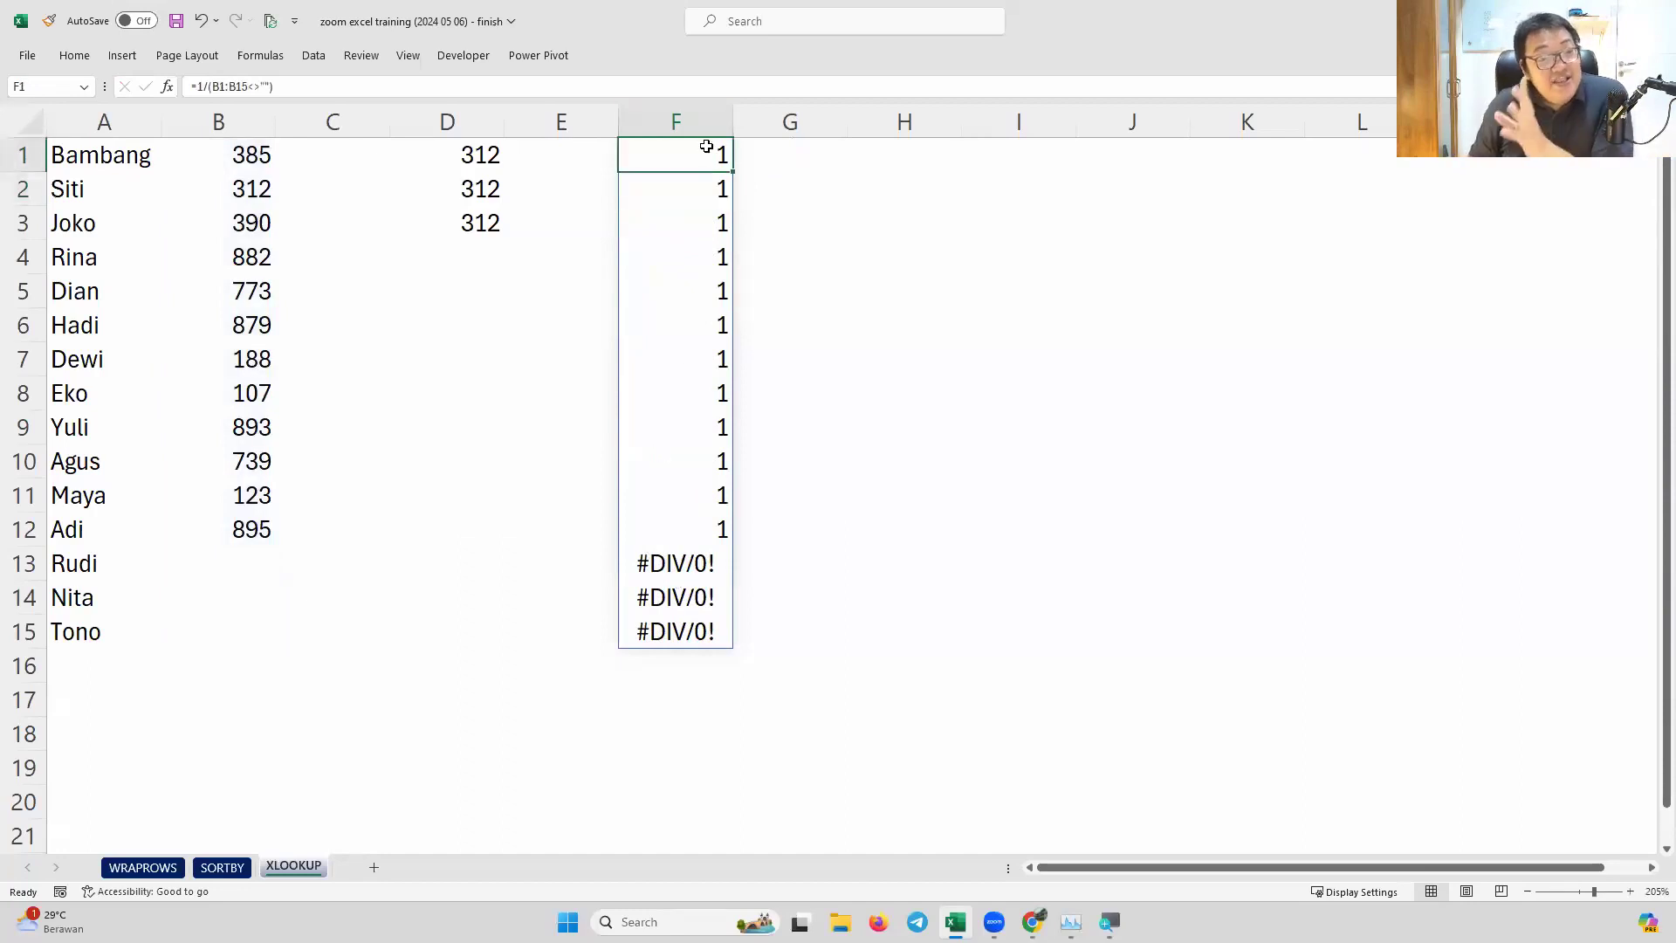
pyautogui.doubleClick(707, 147)
pyautogui.click(641, 146)
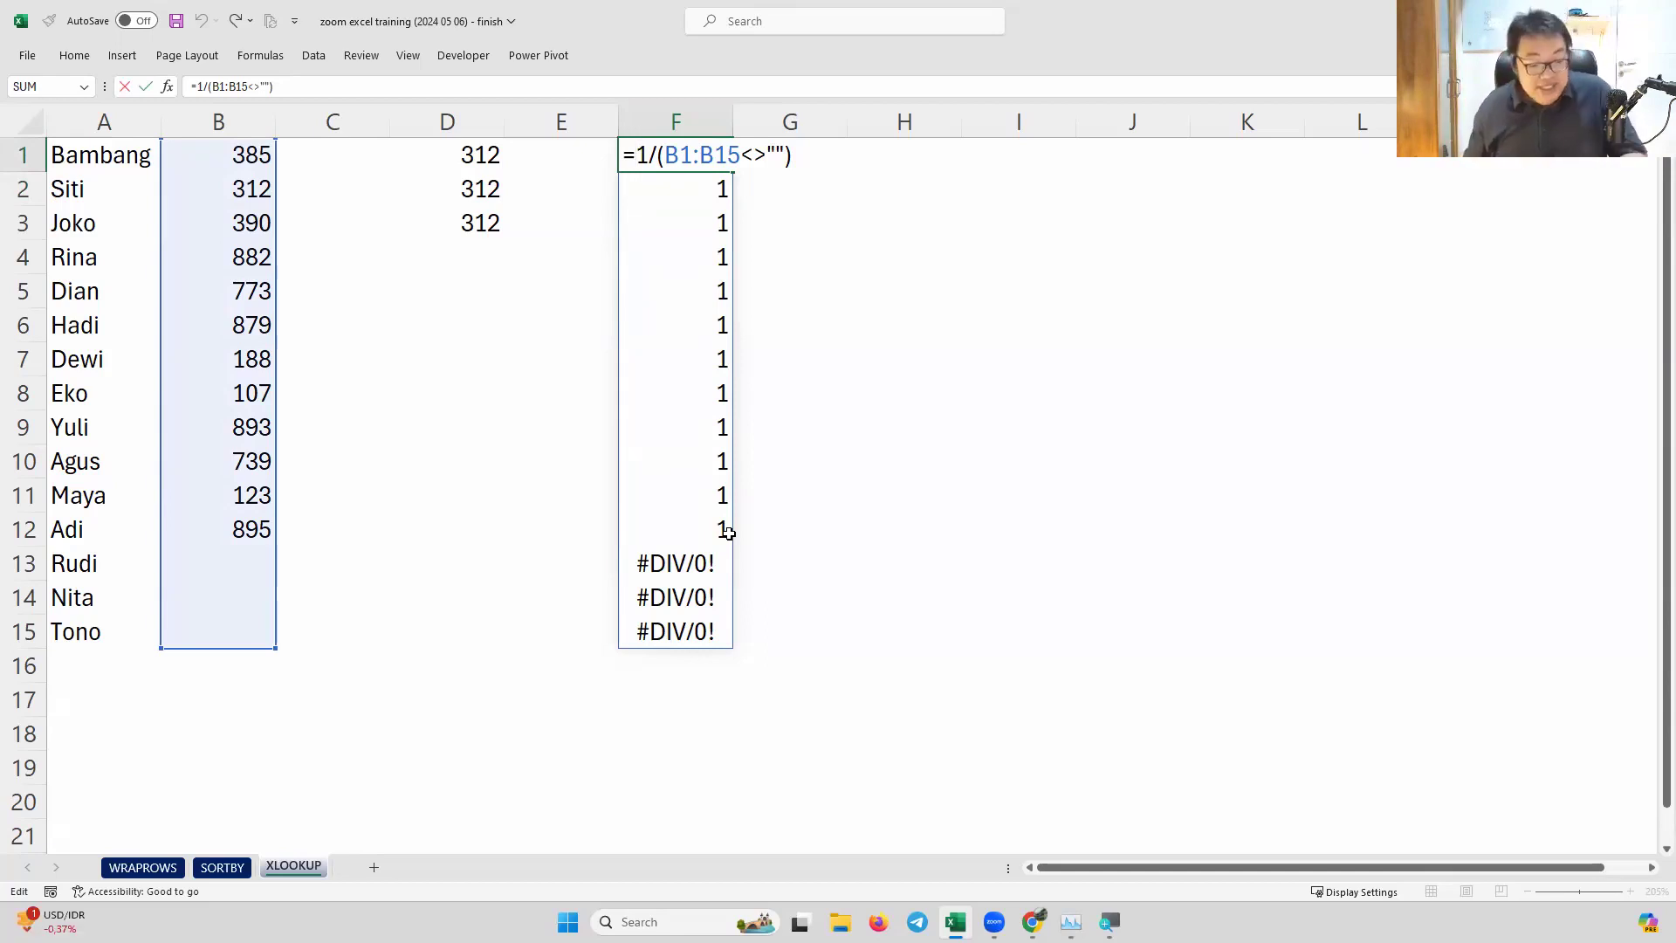
pyautogui.press('Escape')
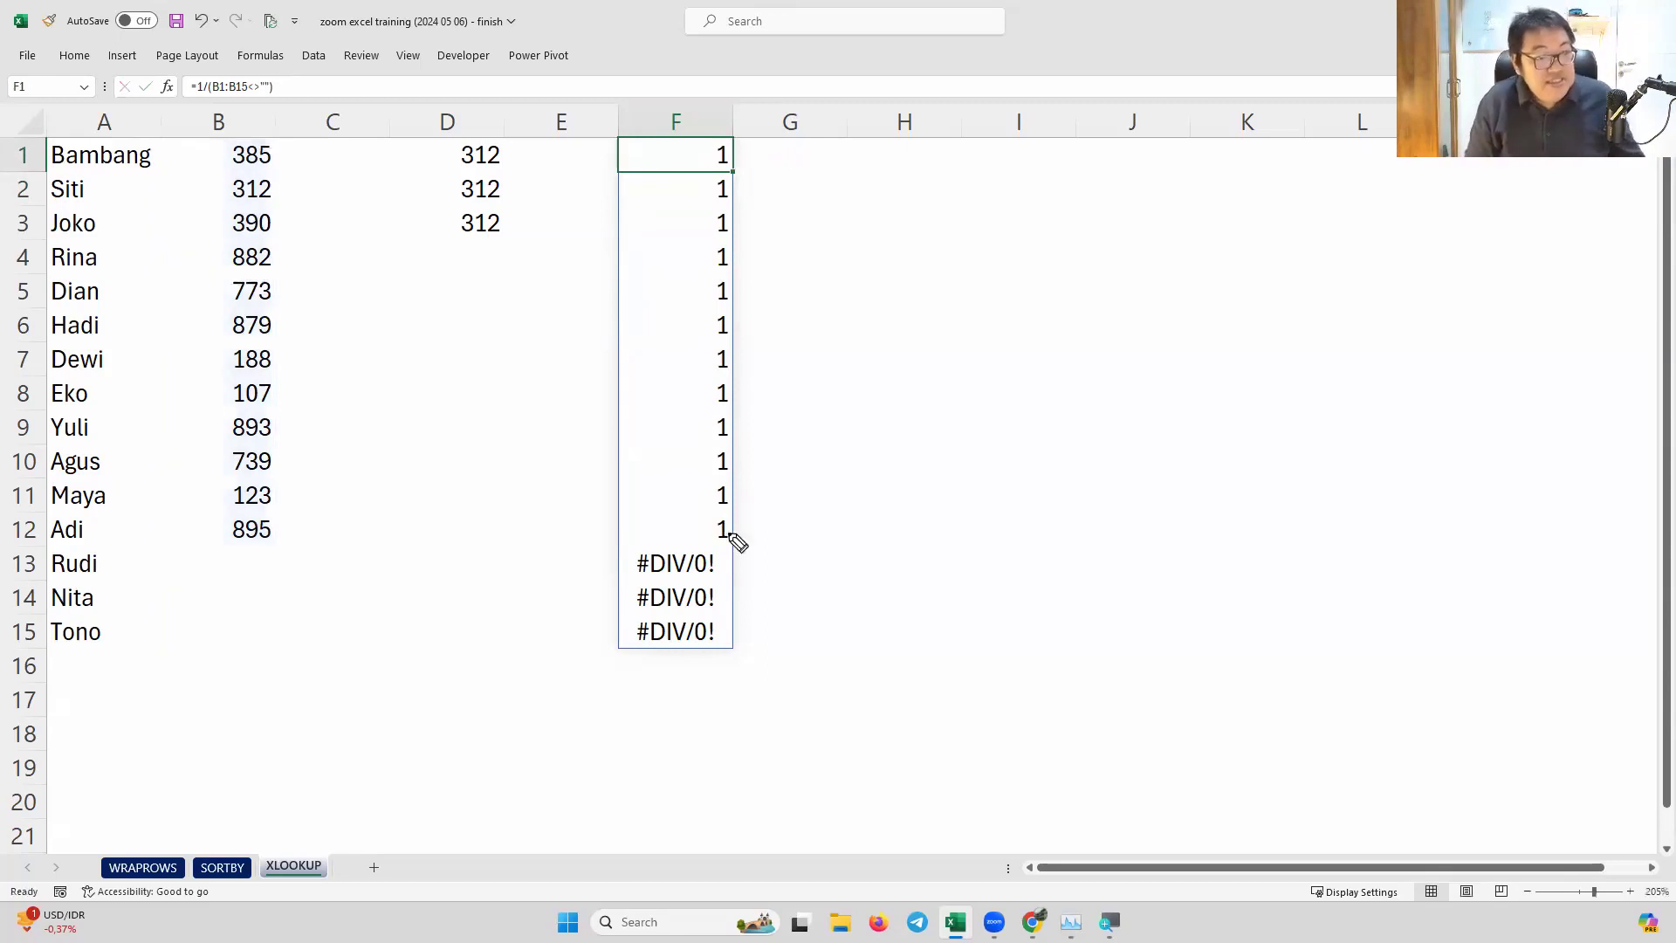
pyautogui.moveTo(734, 157)
pyautogui.mouseDown()
pyautogui.moveTo(768, 461)
pyautogui.moveTo(747, 563)
pyautogui.moveTo(629, 561)
pyautogui.moveTo(700, 594)
pyautogui.moveTo(820, 576)
pyautogui.moveTo(807, 542)
pyautogui.moveTo(788, 548)
pyautogui.mouseUp()
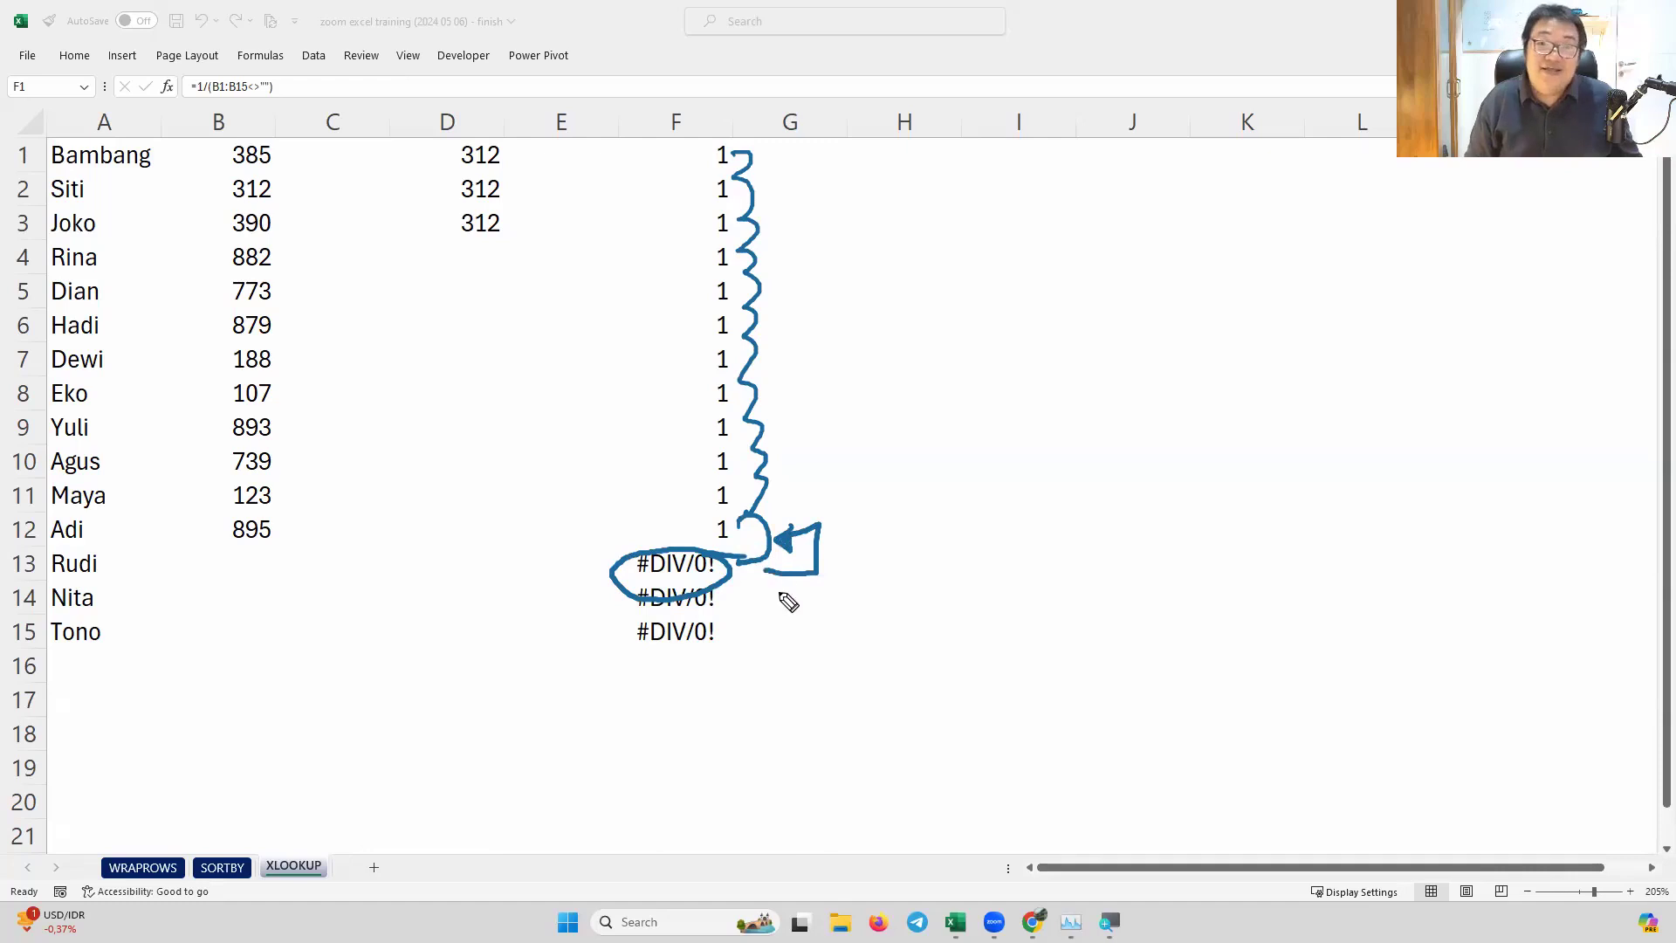
pyautogui.press('Escape')
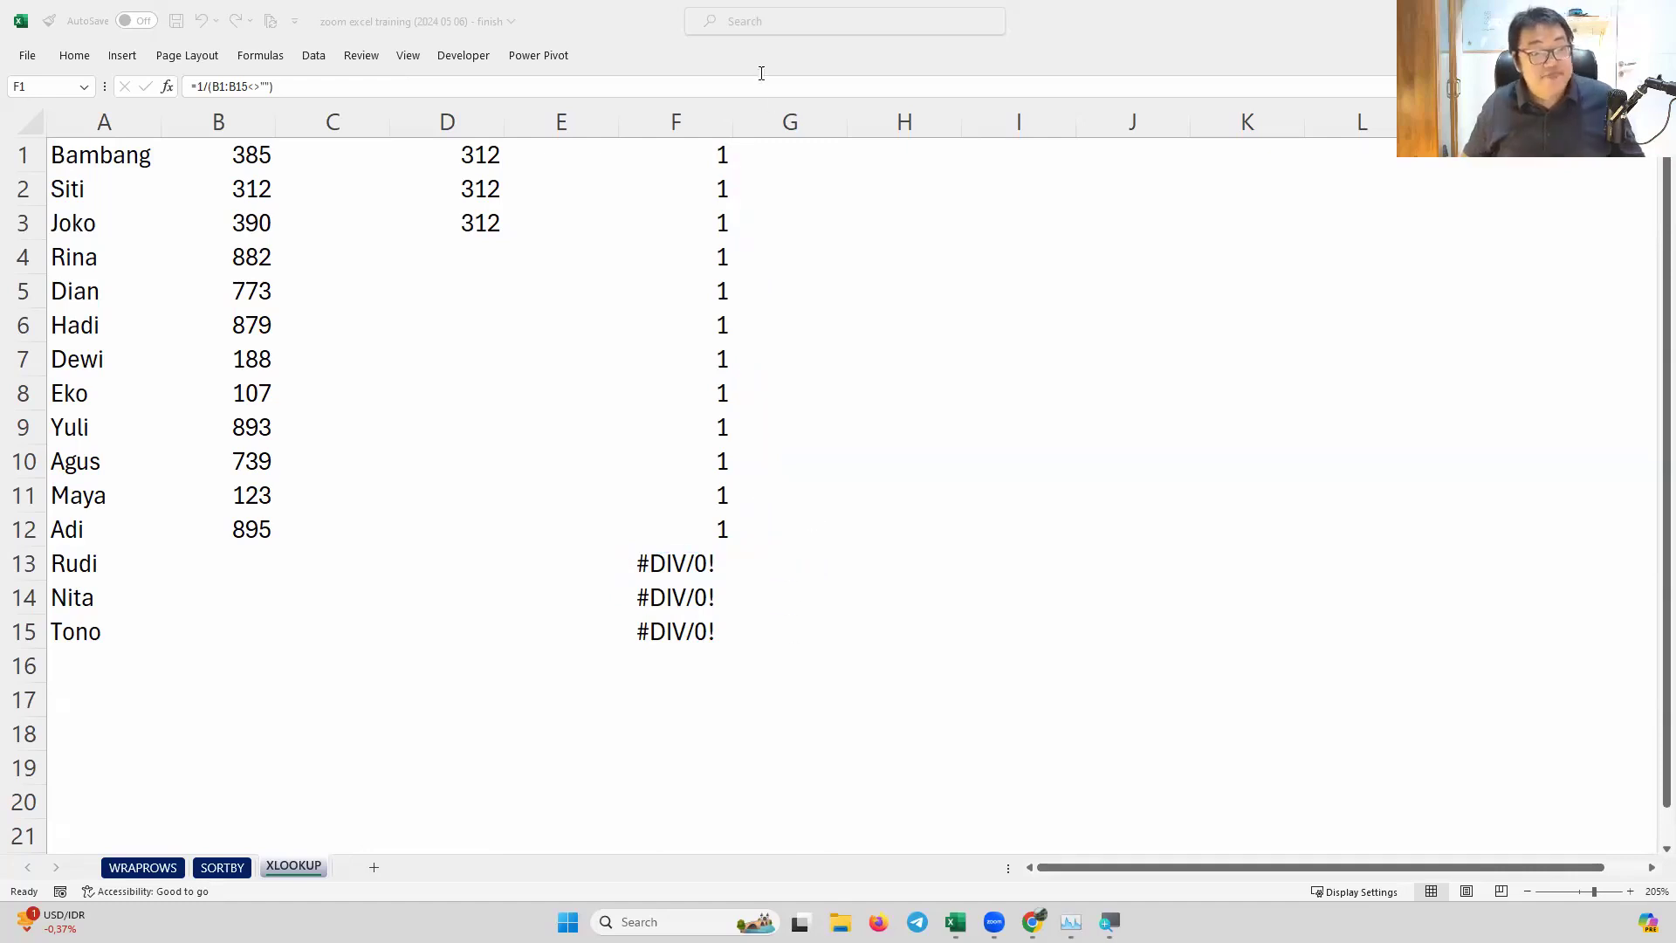
# Wrap F1's formula in LOOKUP with lookup value 2, keeping 1/(B1:B15<>"") as the lookup vector
pyautogui.doubleClick(707, 150)
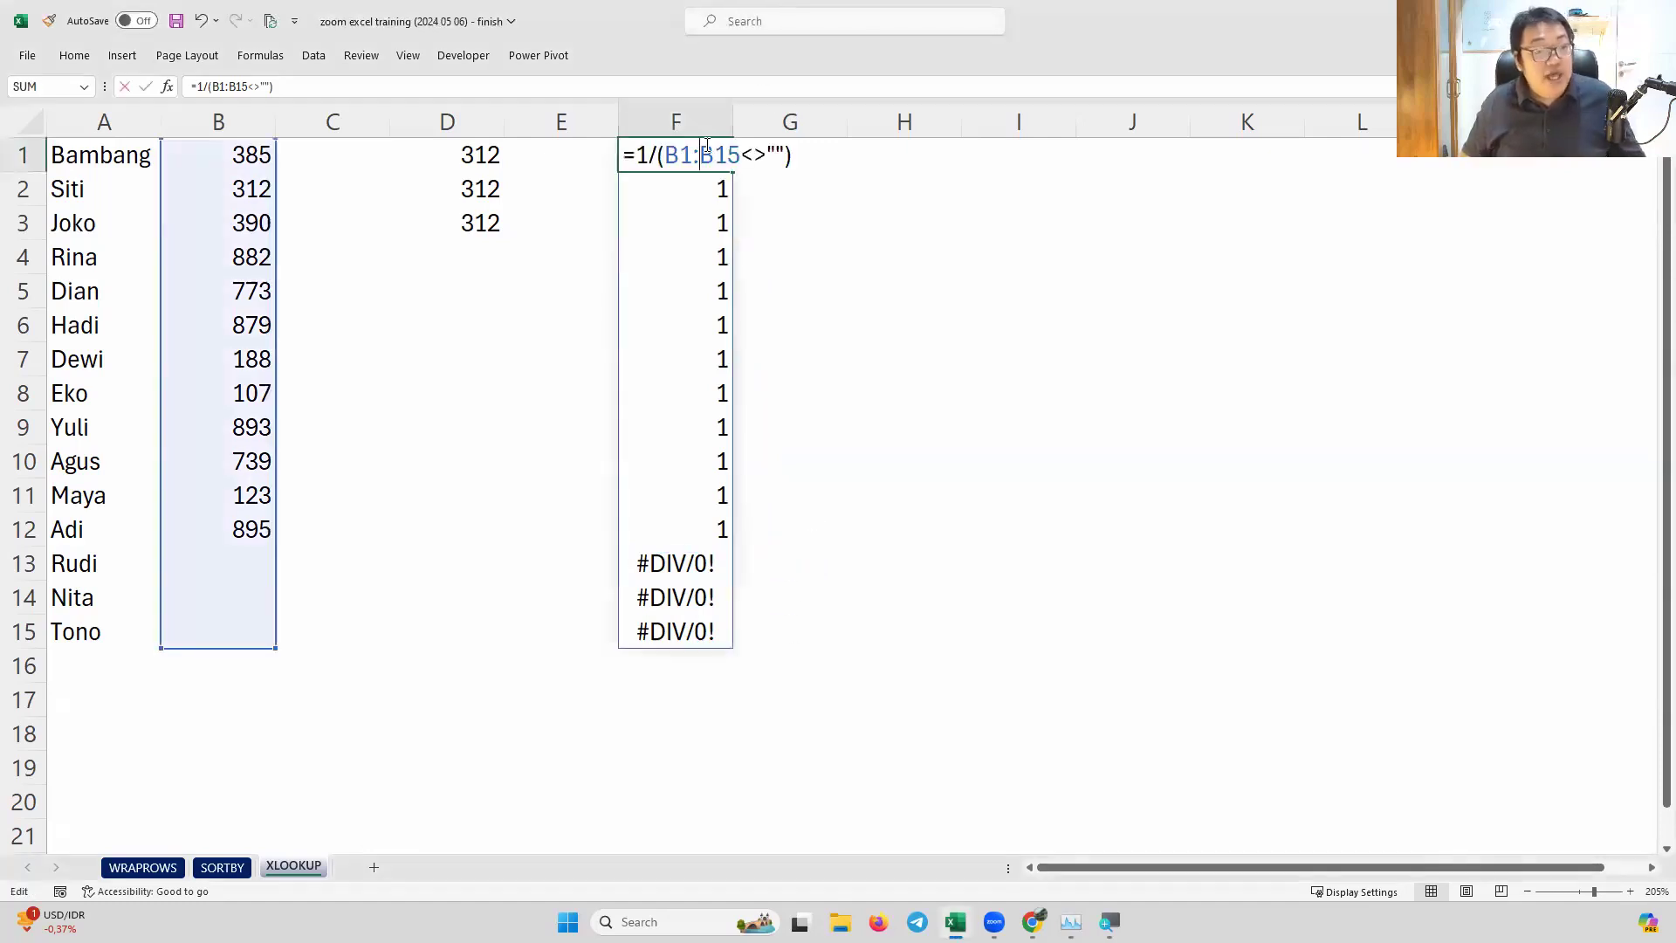
pyautogui.click(639, 156)
pyautogui.write('LOOKUP(')
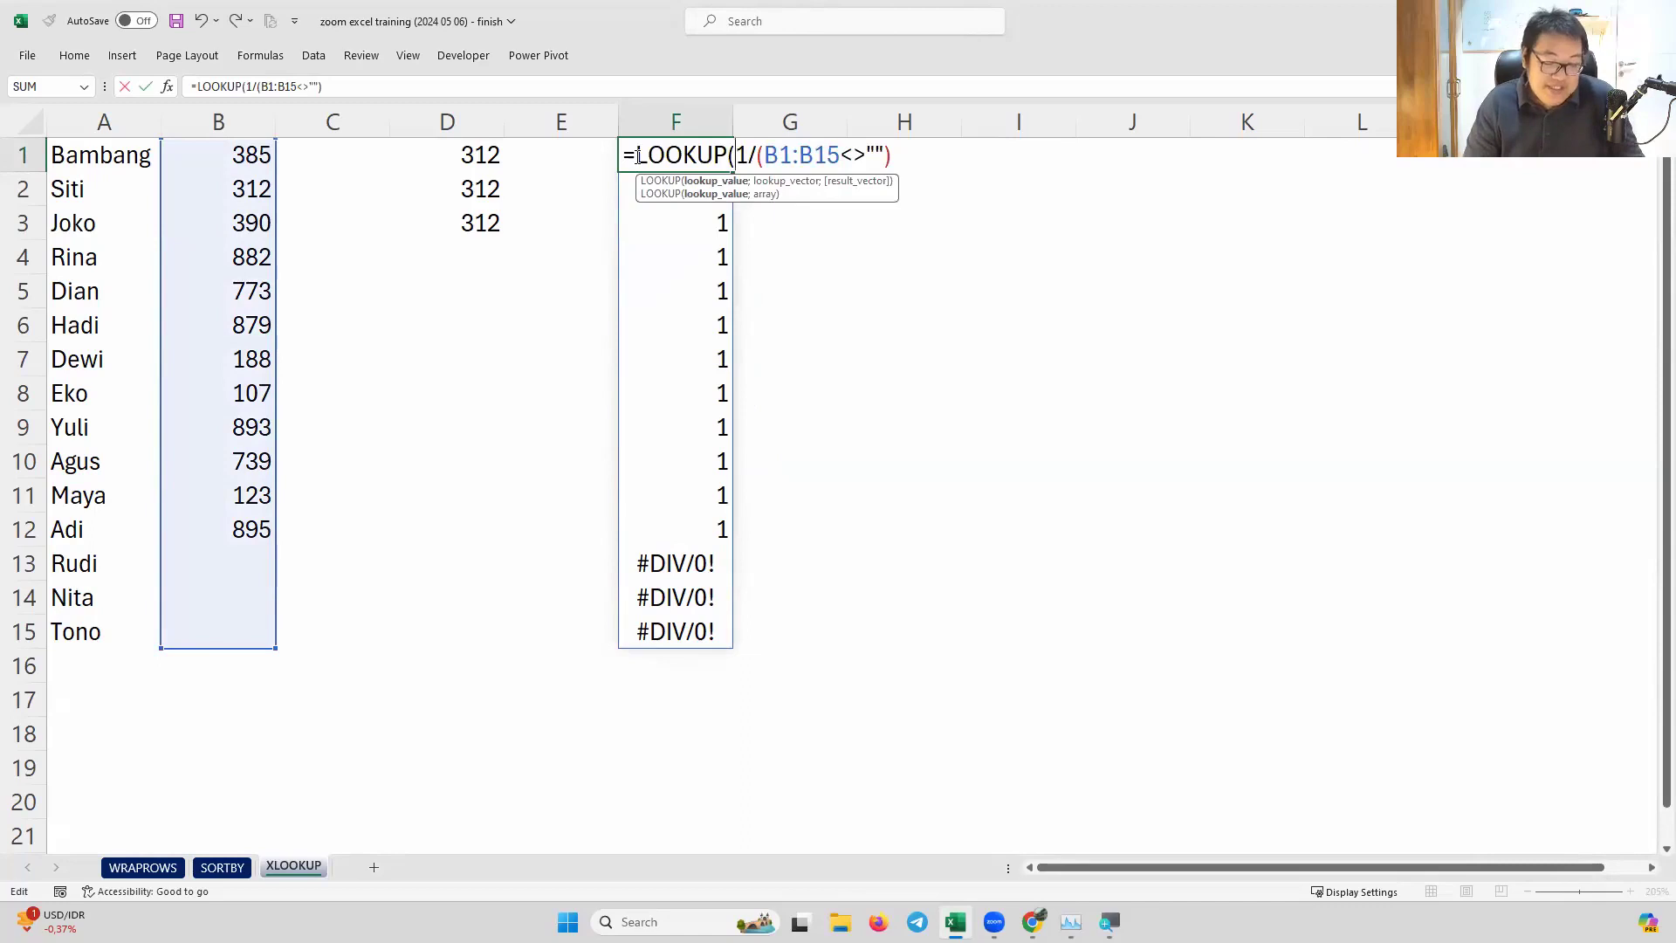
pyautogui.write('2;')
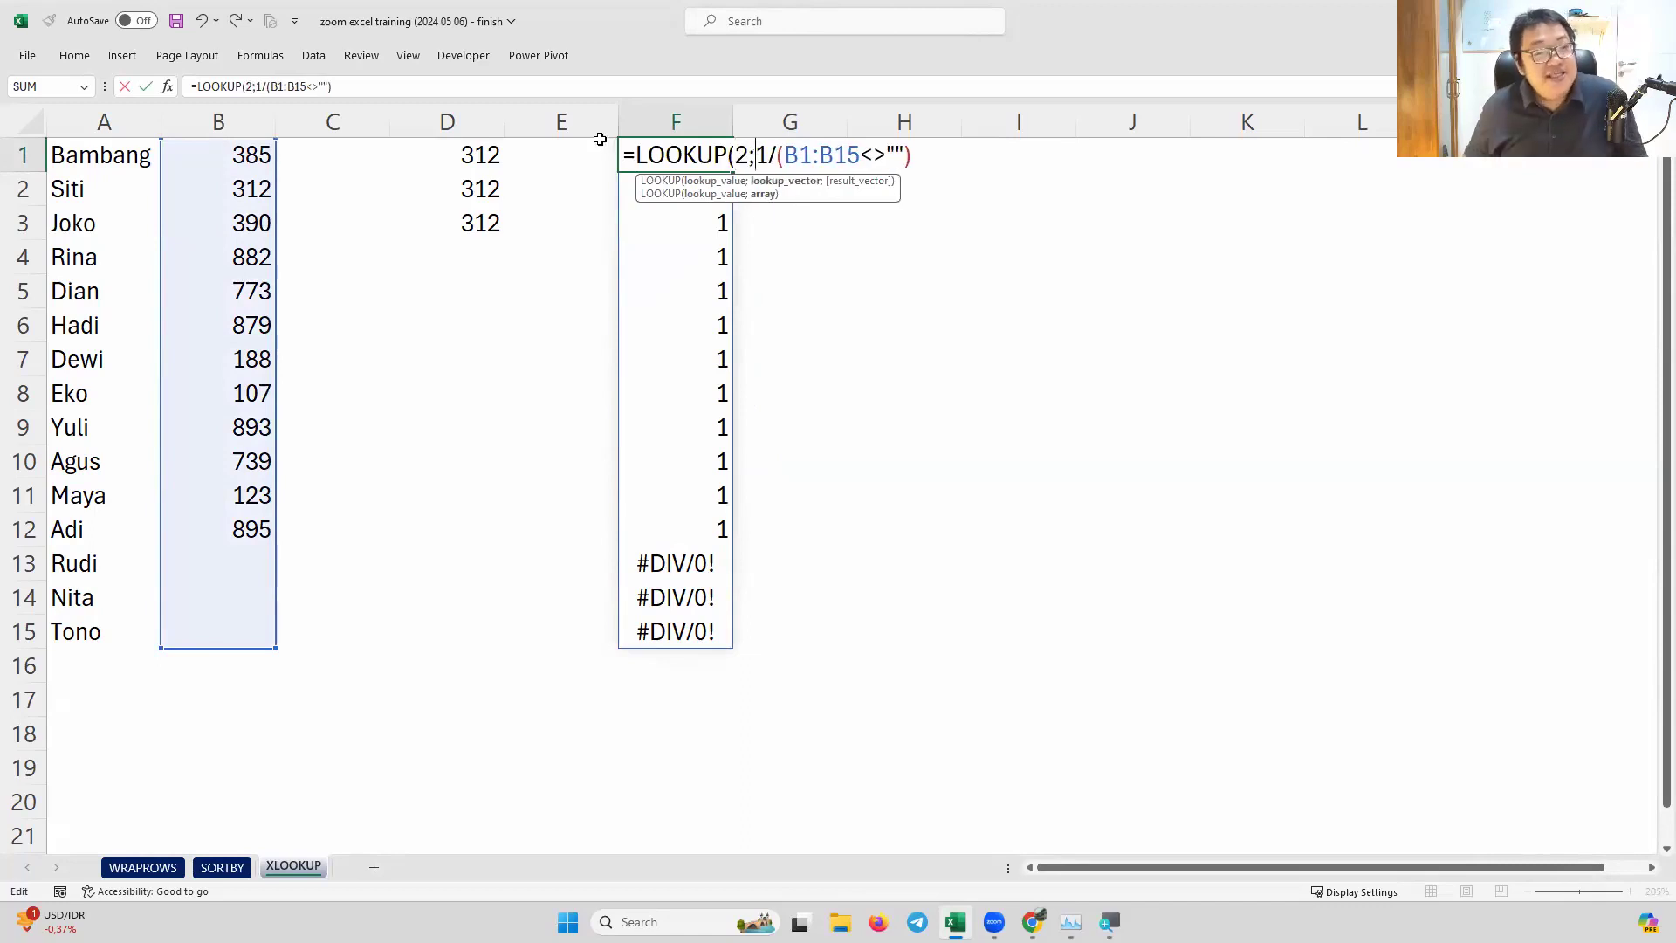
pyautogui.moveTo(756, 155); pyautogui.dragTo(904, 151)
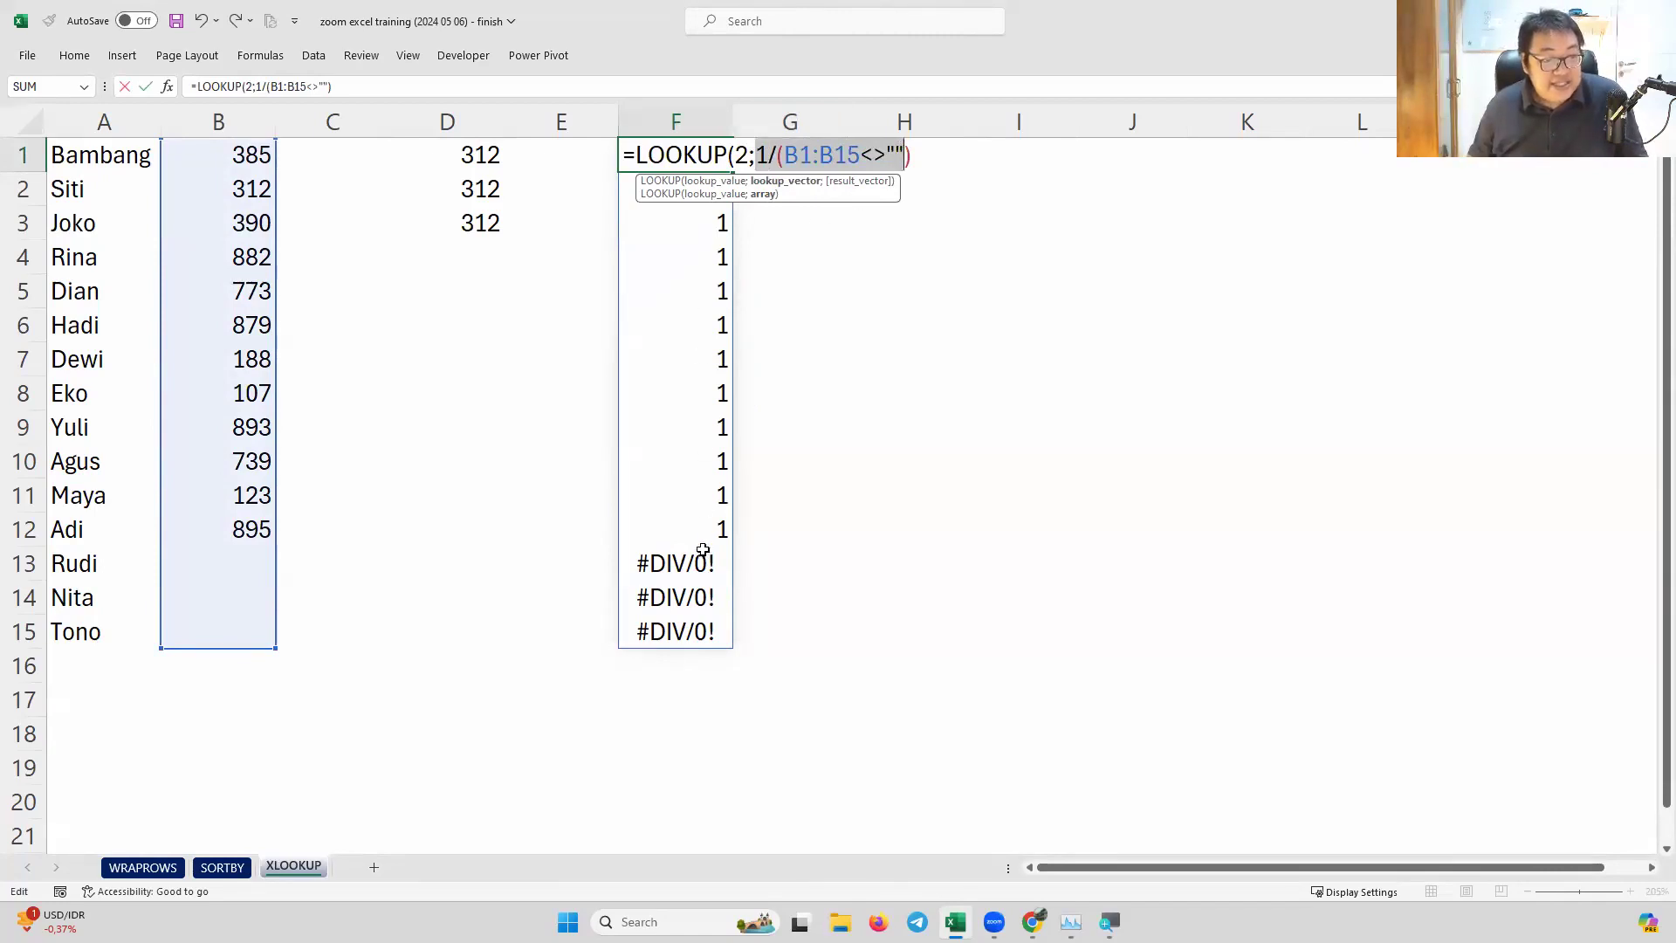
pyautogui.click(914, 155)
# Complete the LOOKUP in F1 with A1:A15 as the result vector and compare its result with cell A12
pyautogui.write(';')
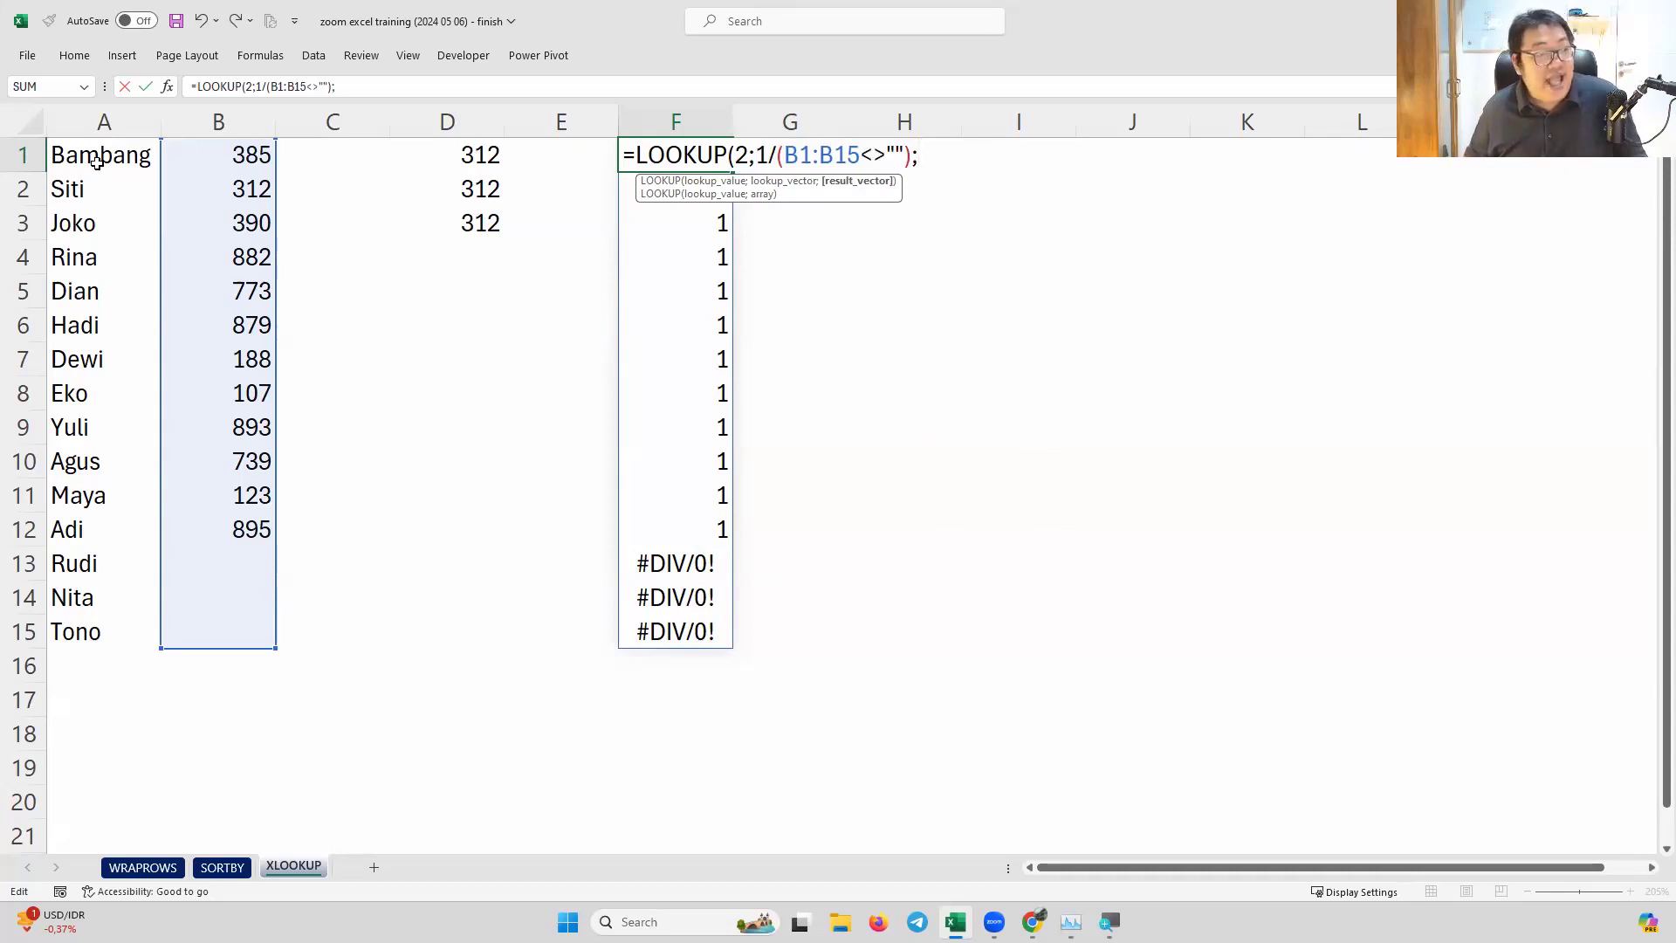
pyautogui.moveTo(102, 155); pyautogui.dragTo(102, 224)
pyautogui.moveTo(102, 370); pyautogui.dragTo(92, 630)
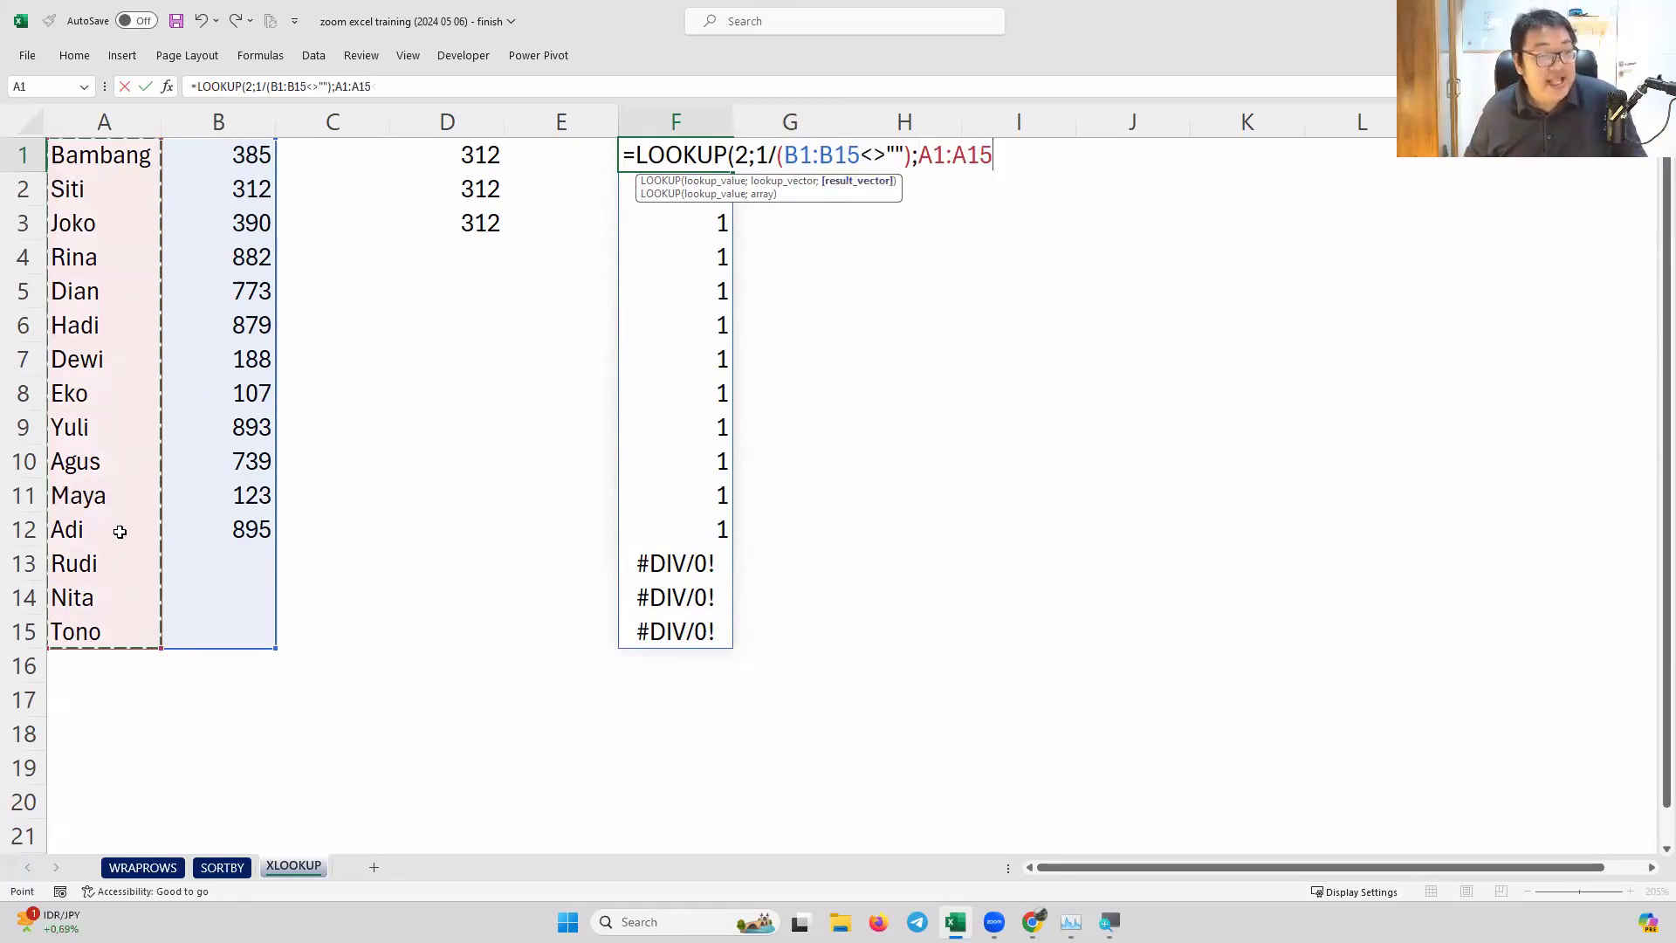
pyautogui.write(')')
pyautogui.press('Return')
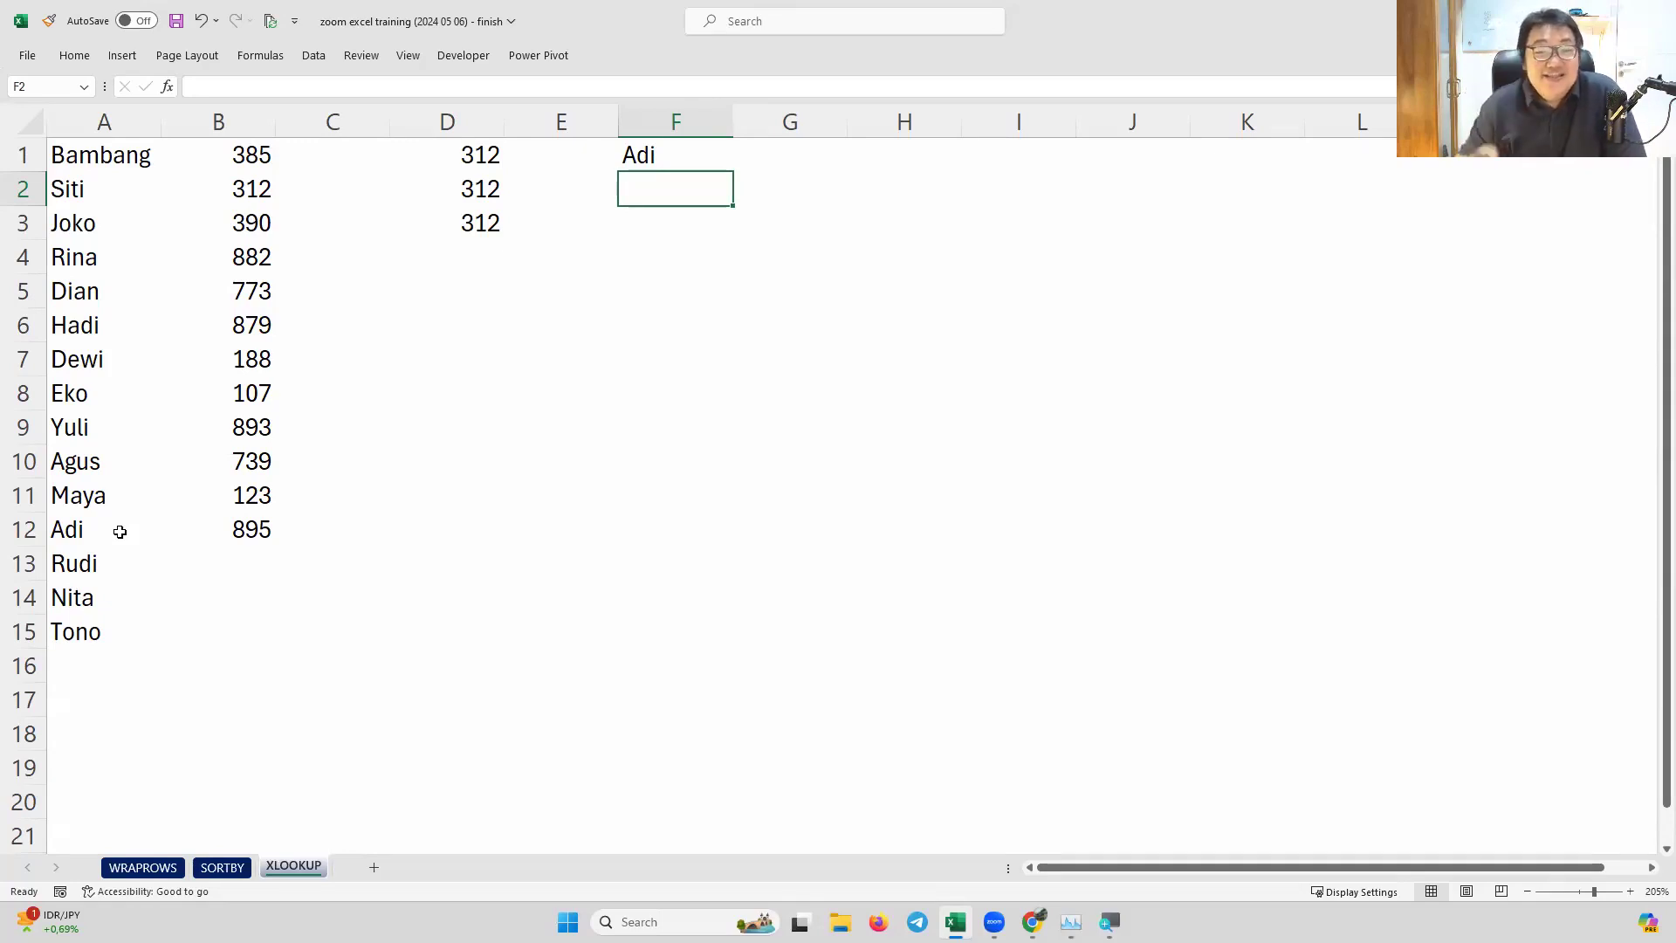
pyautogui.click(87, 536)
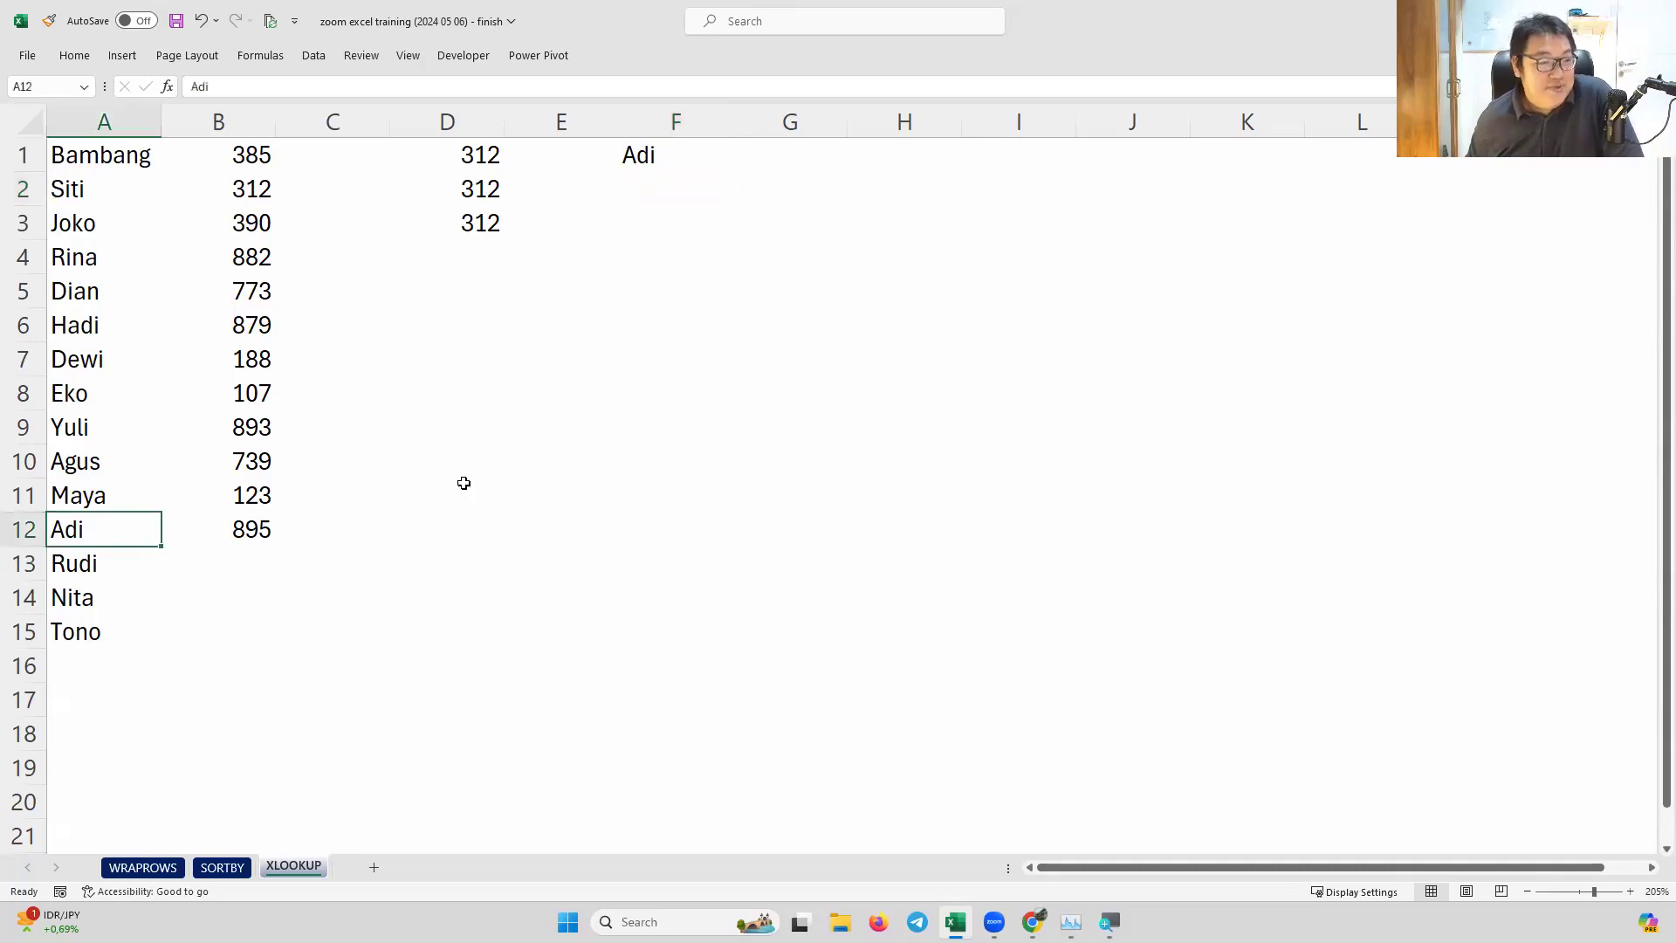
pyautogui.click(642, 166)
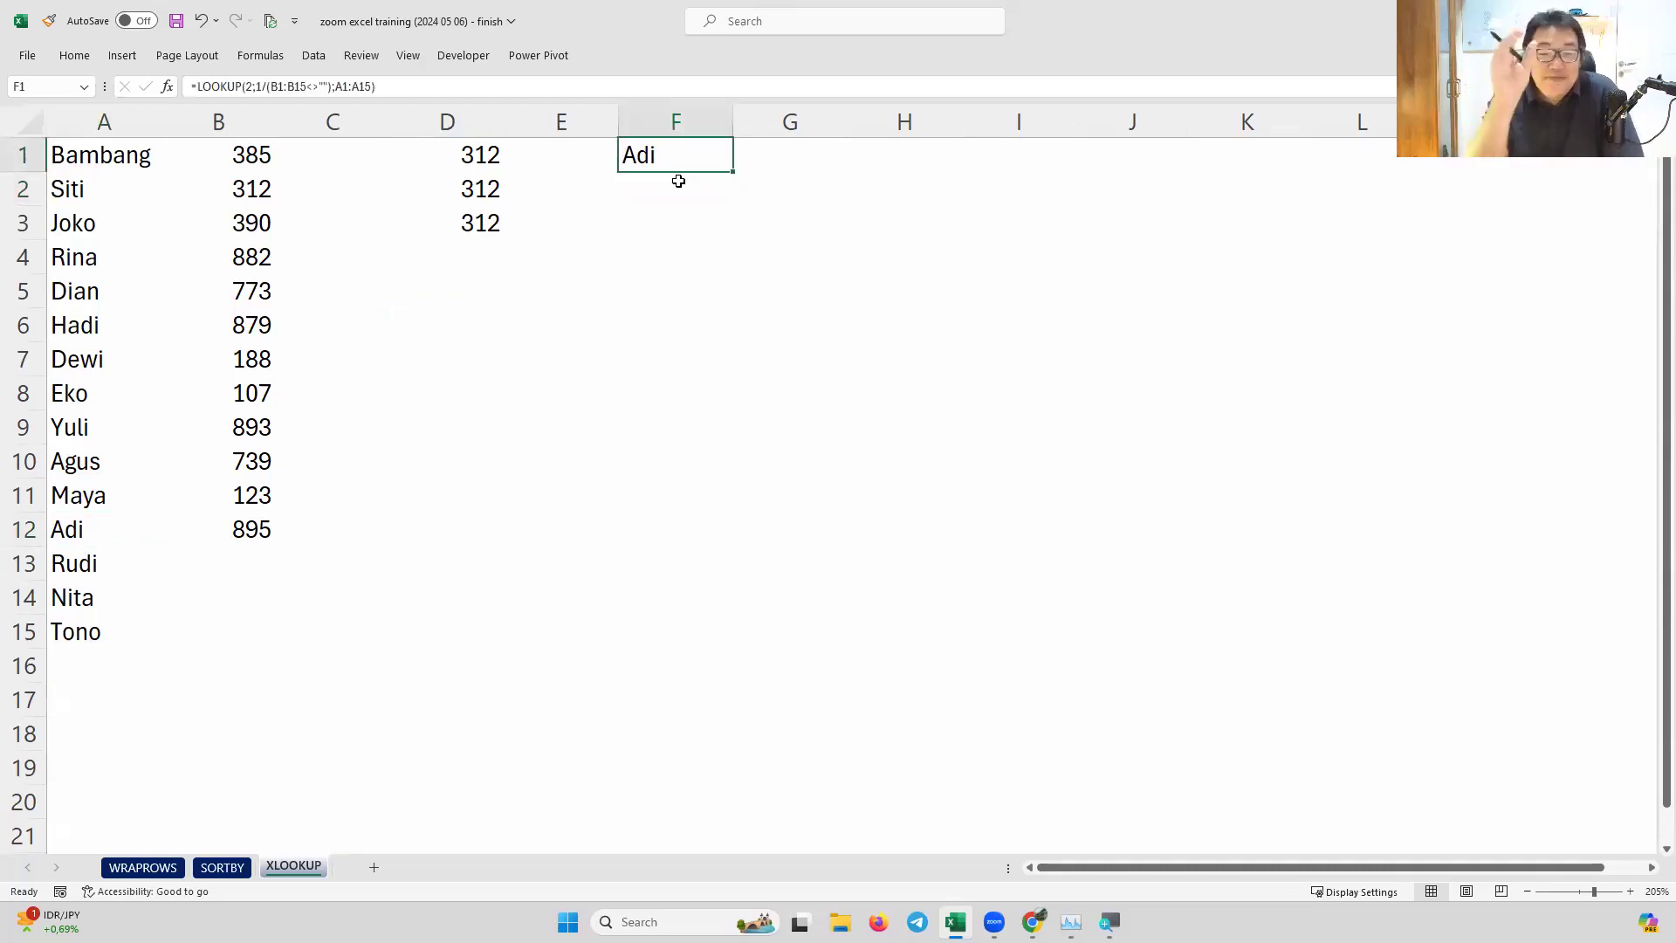
# In G1, enter the array formula =B1:B15<>"" to test each cell for content
pyautogui.press('Right')
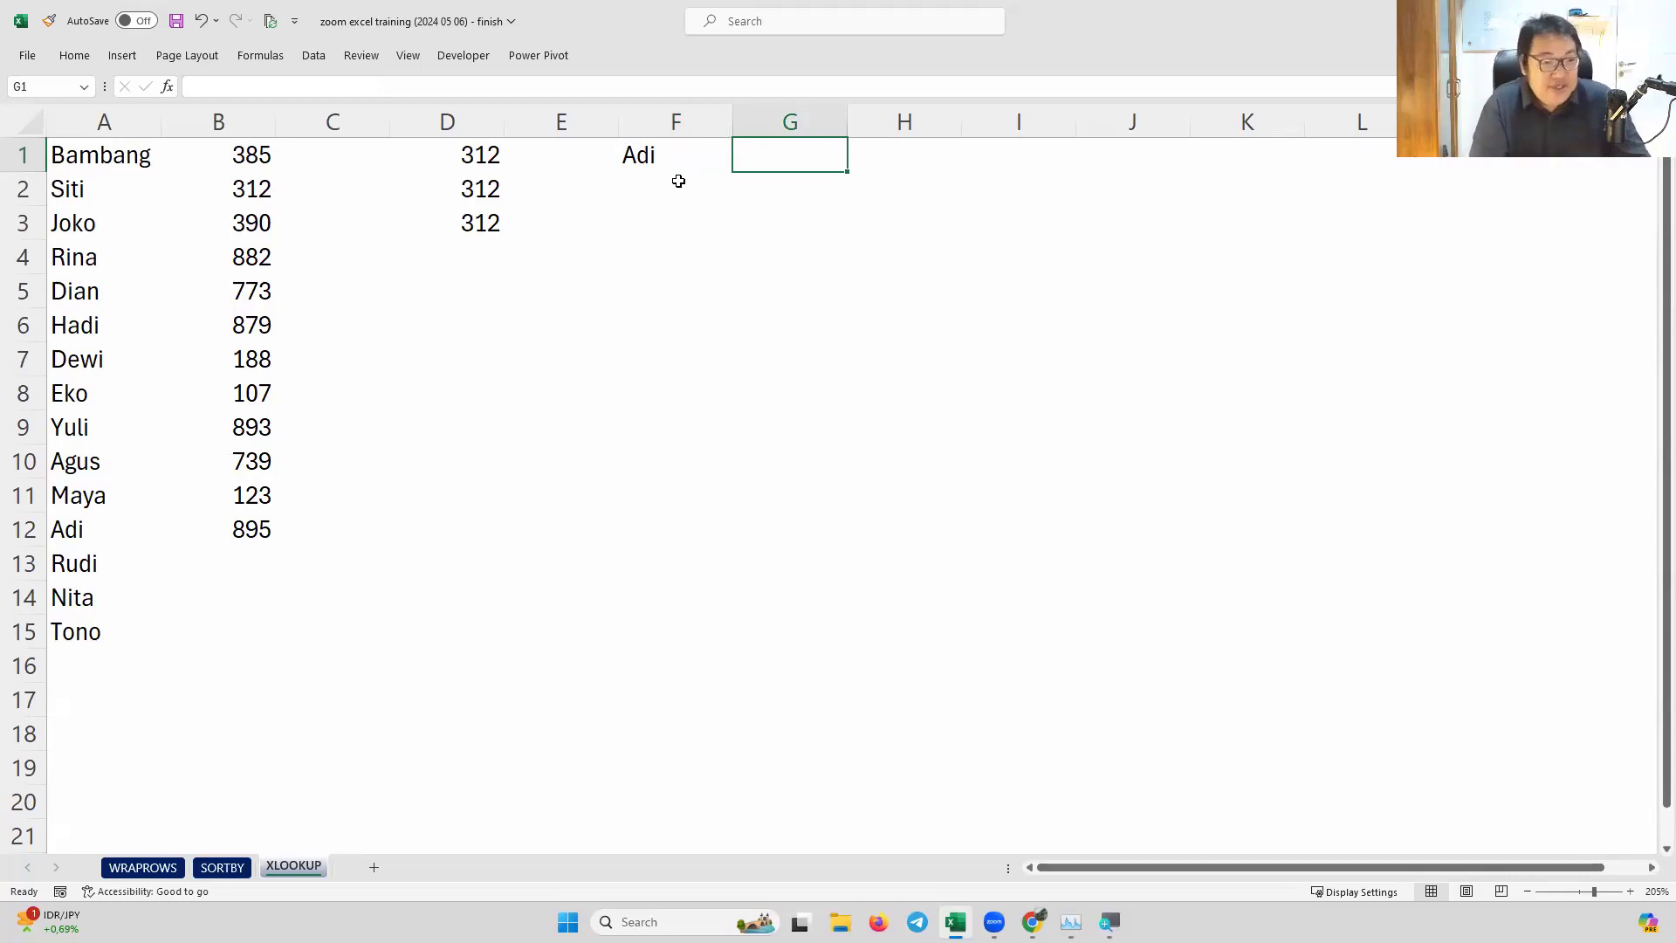
pyautogui.write('=')
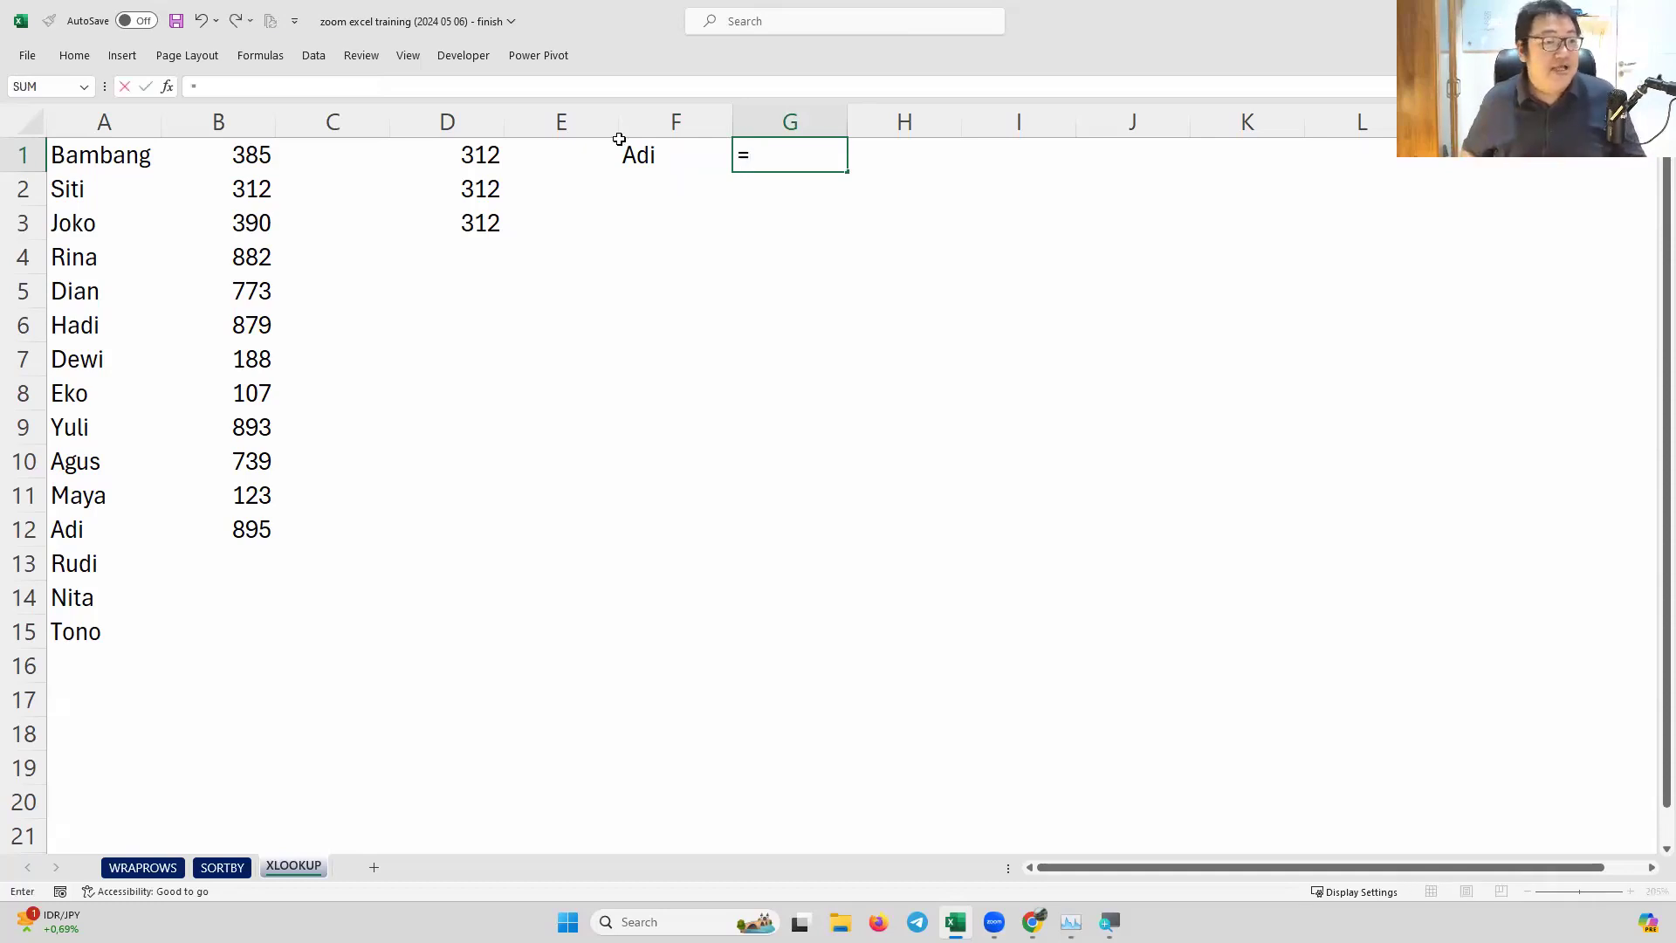
pyautogui.moveTo(267, 157); pyautogui.dragTo(261, 639)
pyautogui.write('<>""')
pyautogui.write(')')
pyautogui.press('BackSpace')
pyautogui.press('Return')
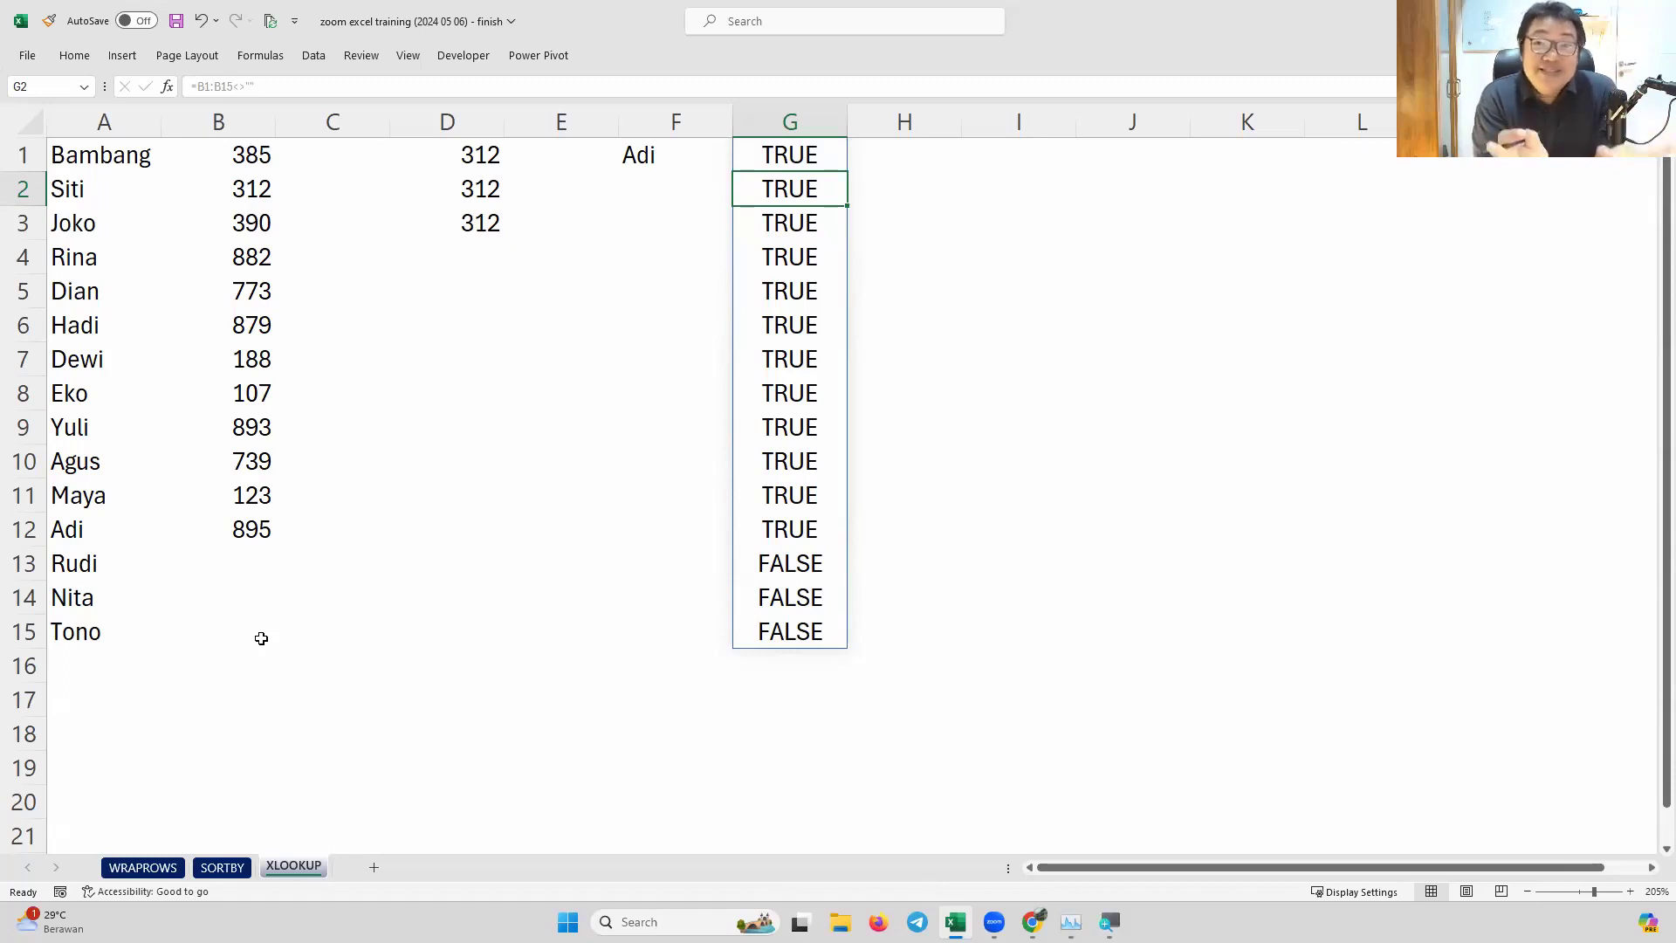
# Wrap G1's test in an XLOOKUP that looks for TRUE in B1:B15<>"" and returns from A1:A15
pyautogui.doubleClick(751, 156)
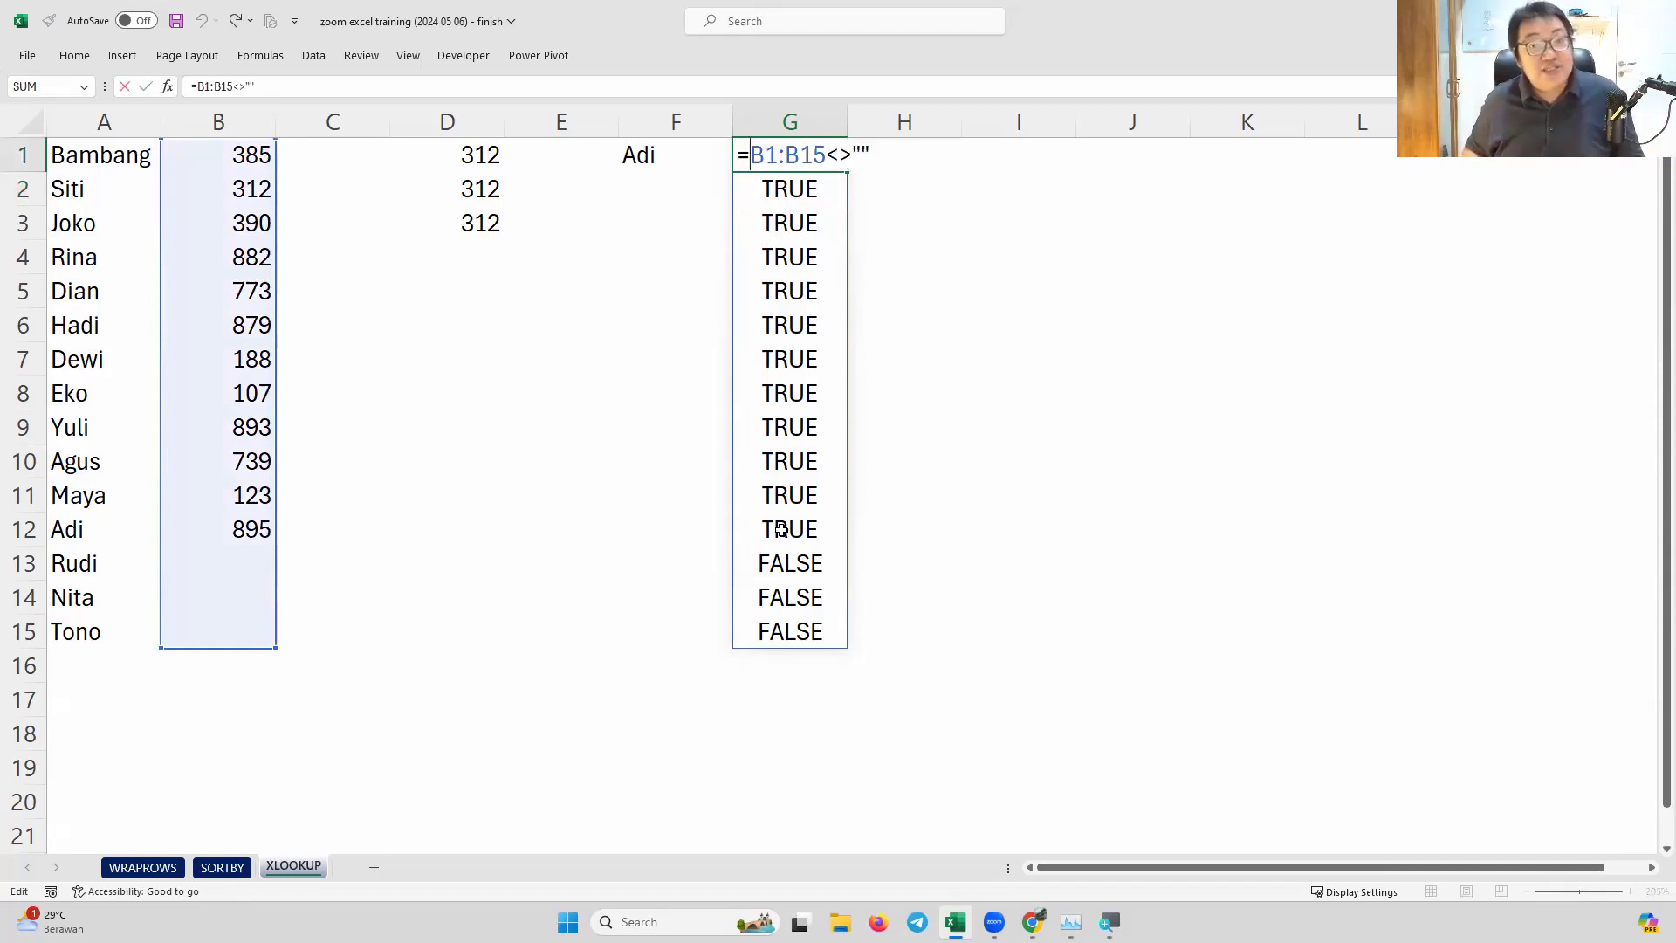
pyautogui.write('XLOOKUP(')
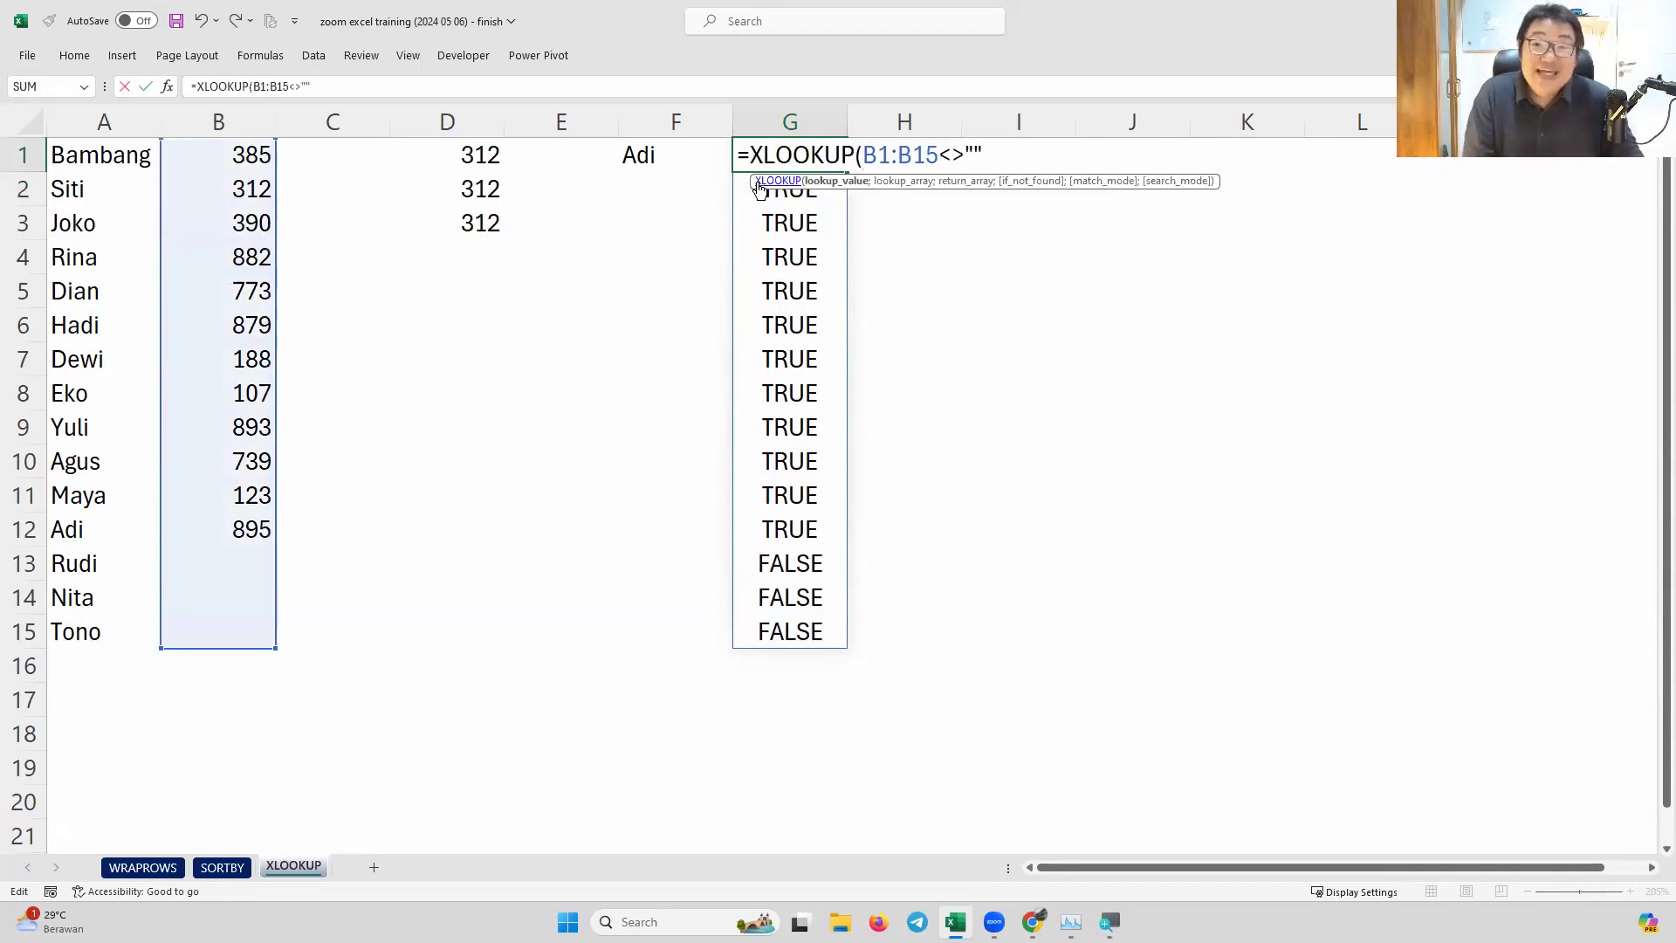
pyautogui.write('TRUE;')
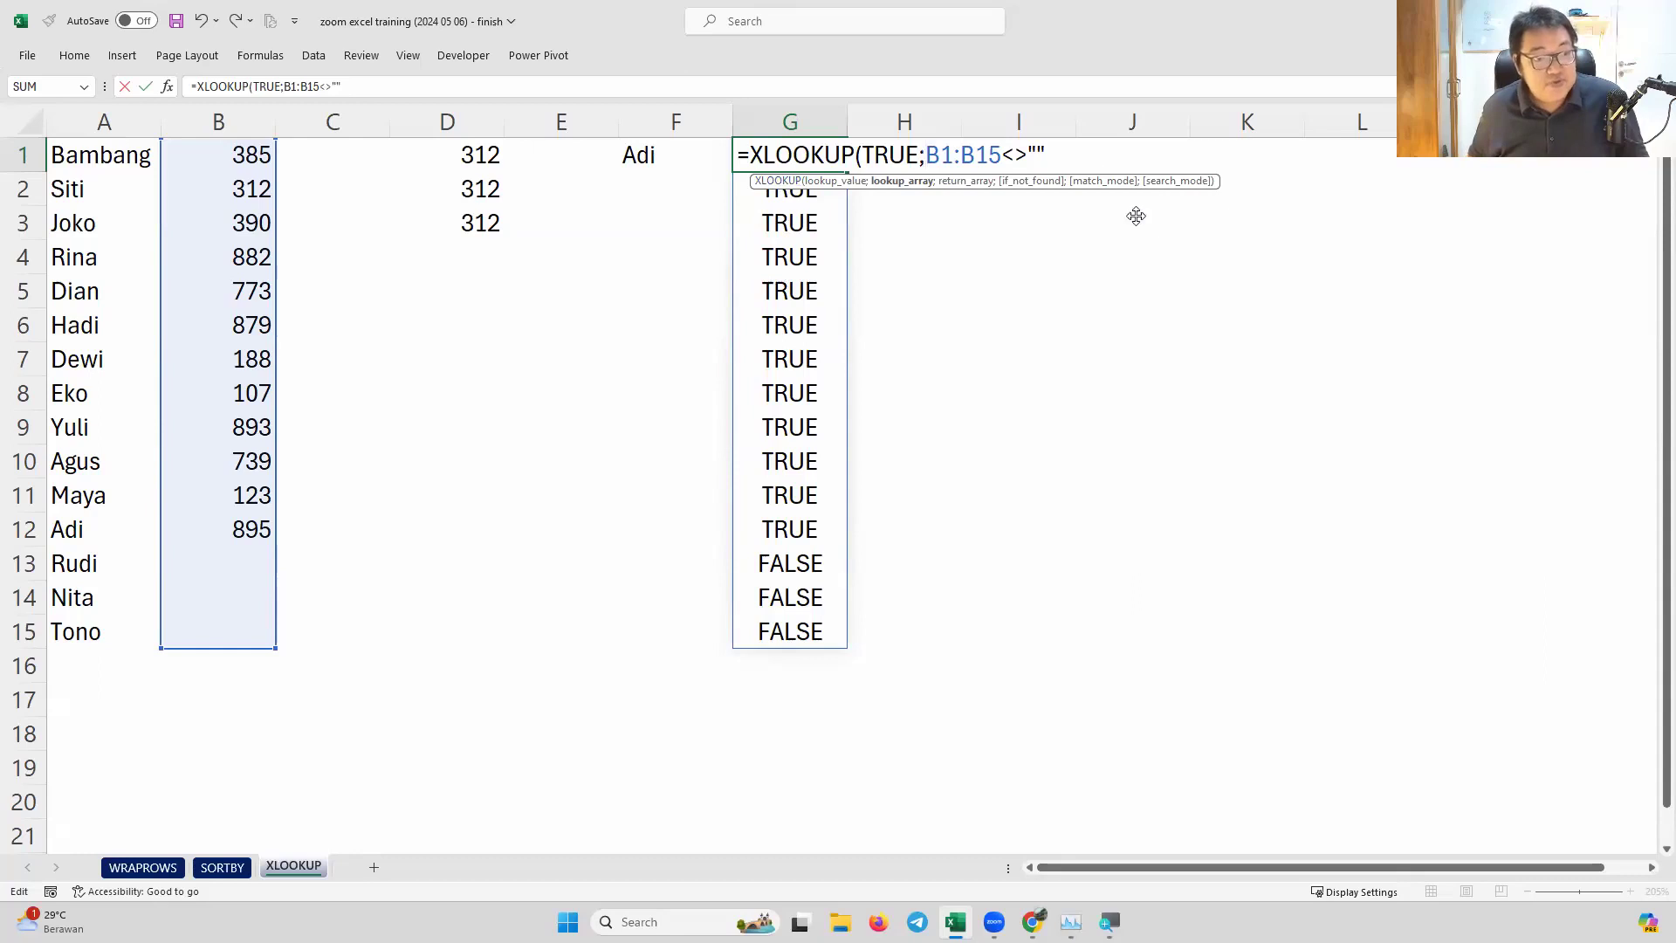
pyautogui.write(';')
pyautogui.moveTo(105, 153); pyautogui.dragTo(116, 625)
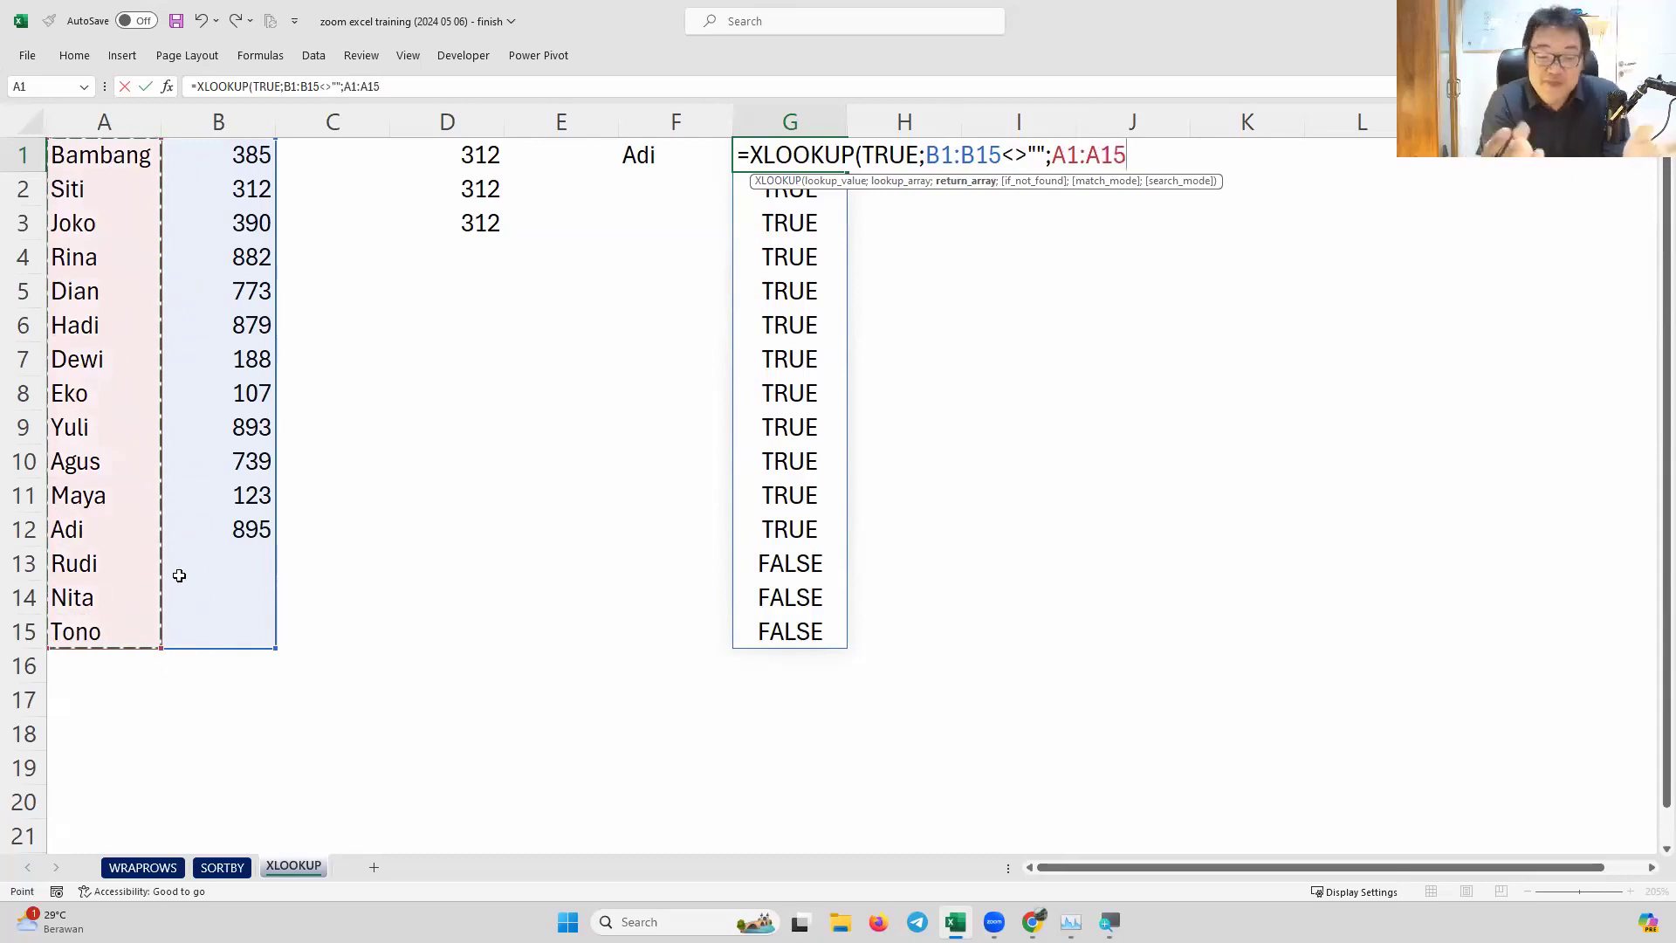
pyautogui.write(')')
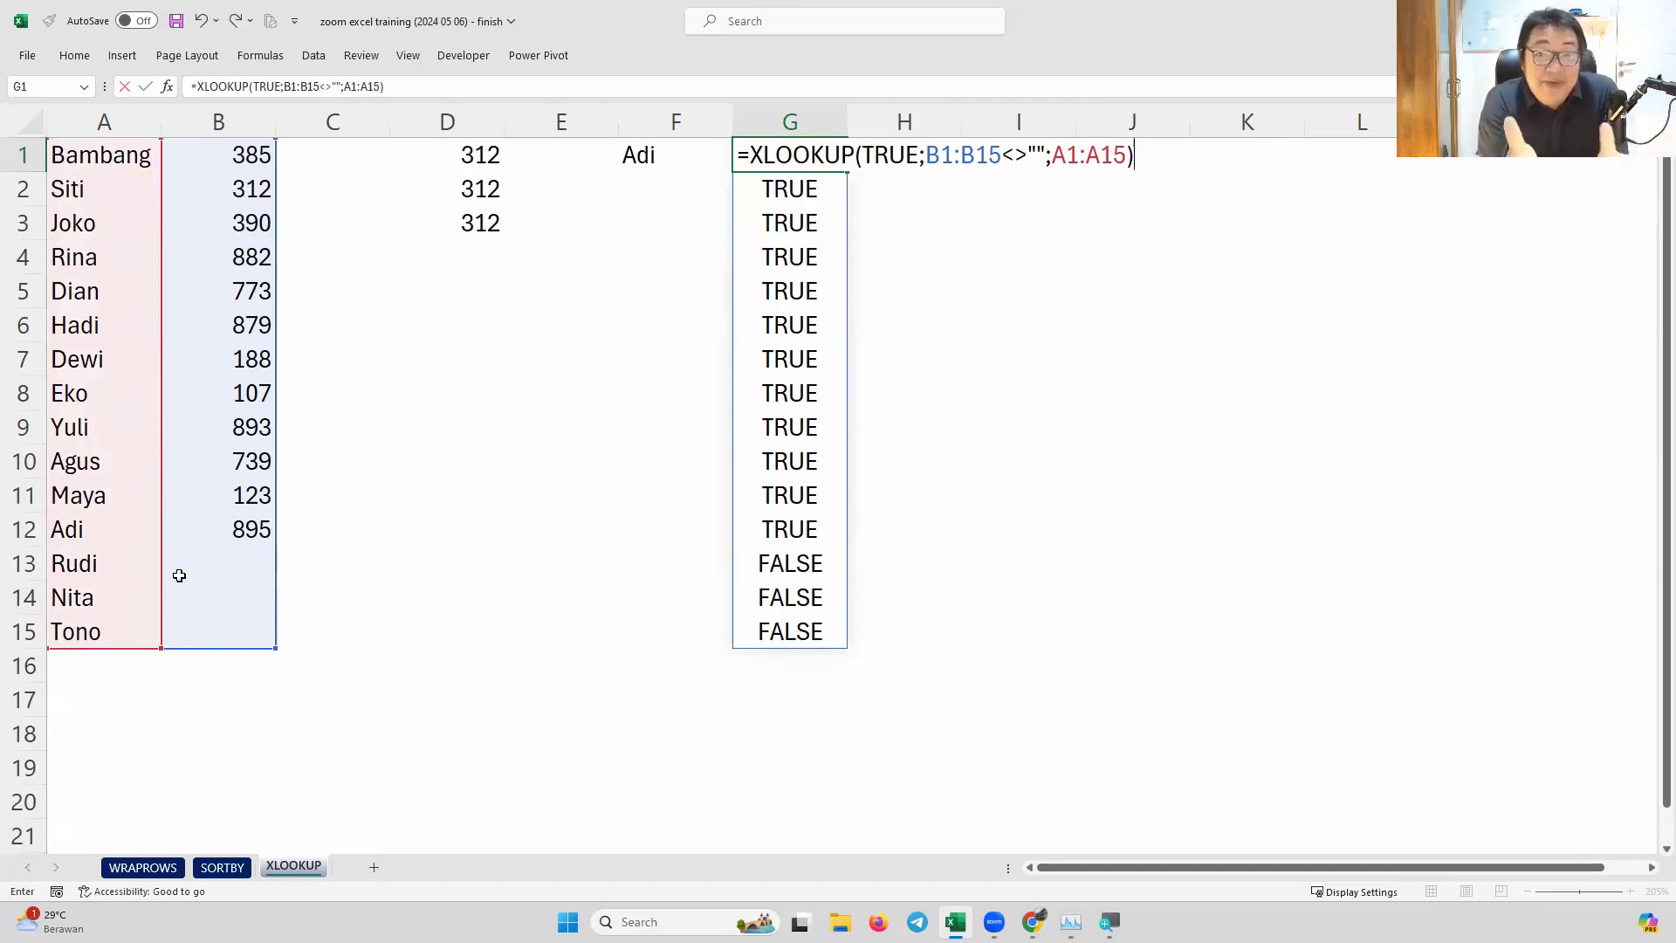
pyautogui.press('Return')
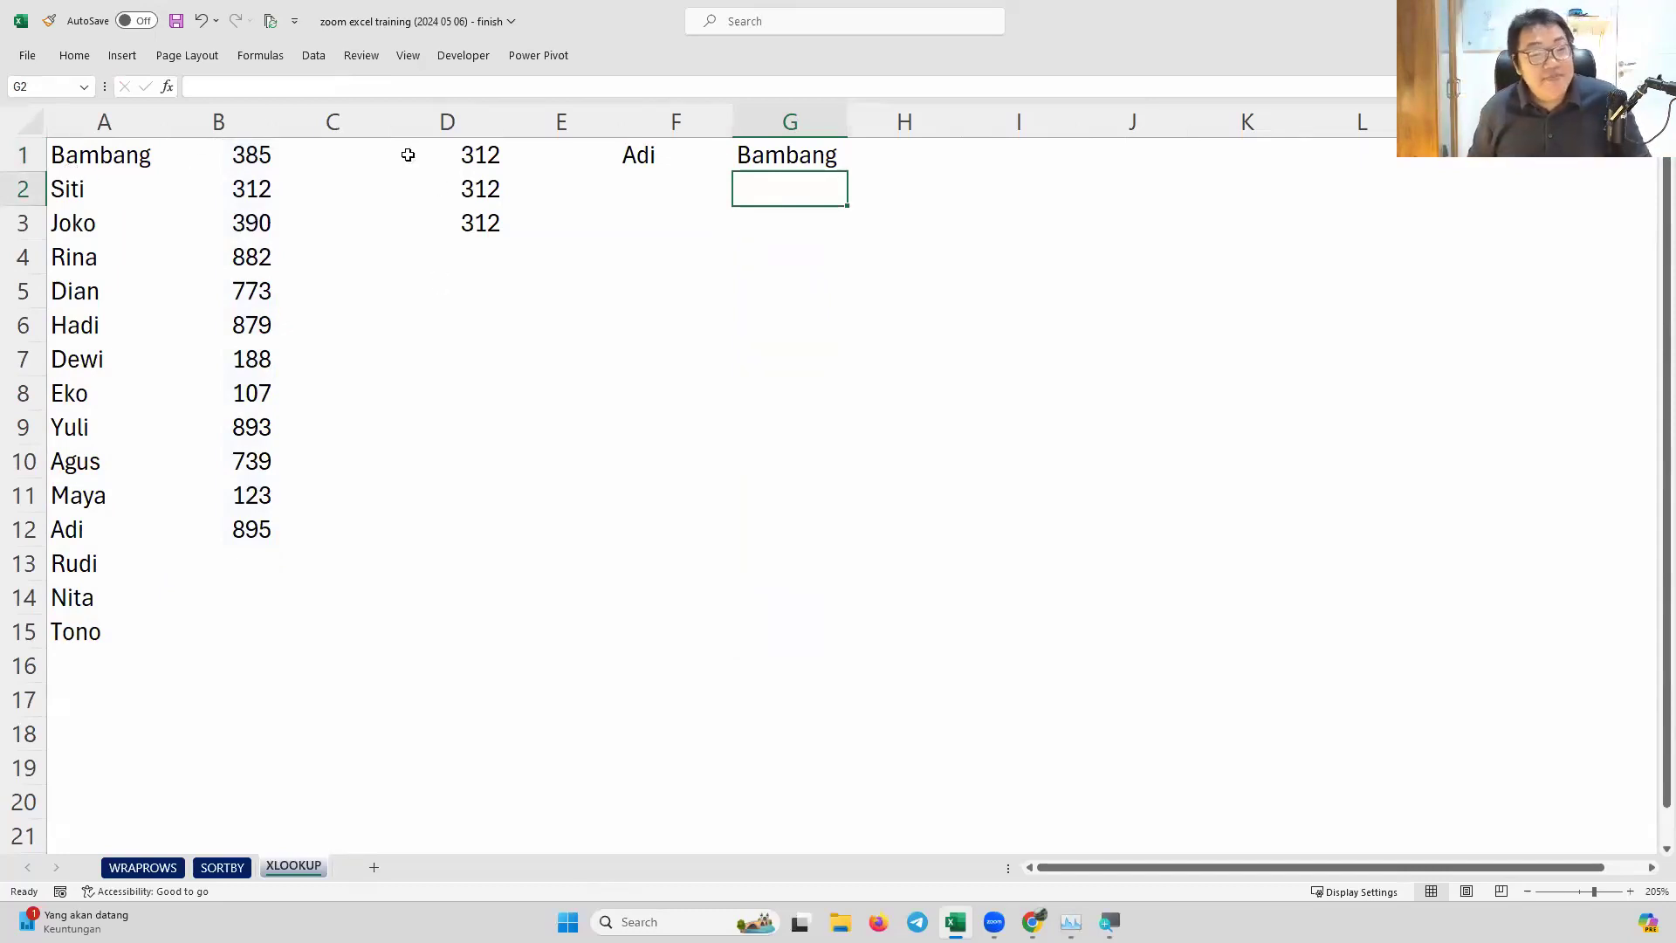
# Extend G1's XLOOKUP with search mode -1 (last-to-first), leaving the if-not-found and match mode arguments empty
pyautogui.click(780, 155)
pyautogui.doubleClick(779, 154)
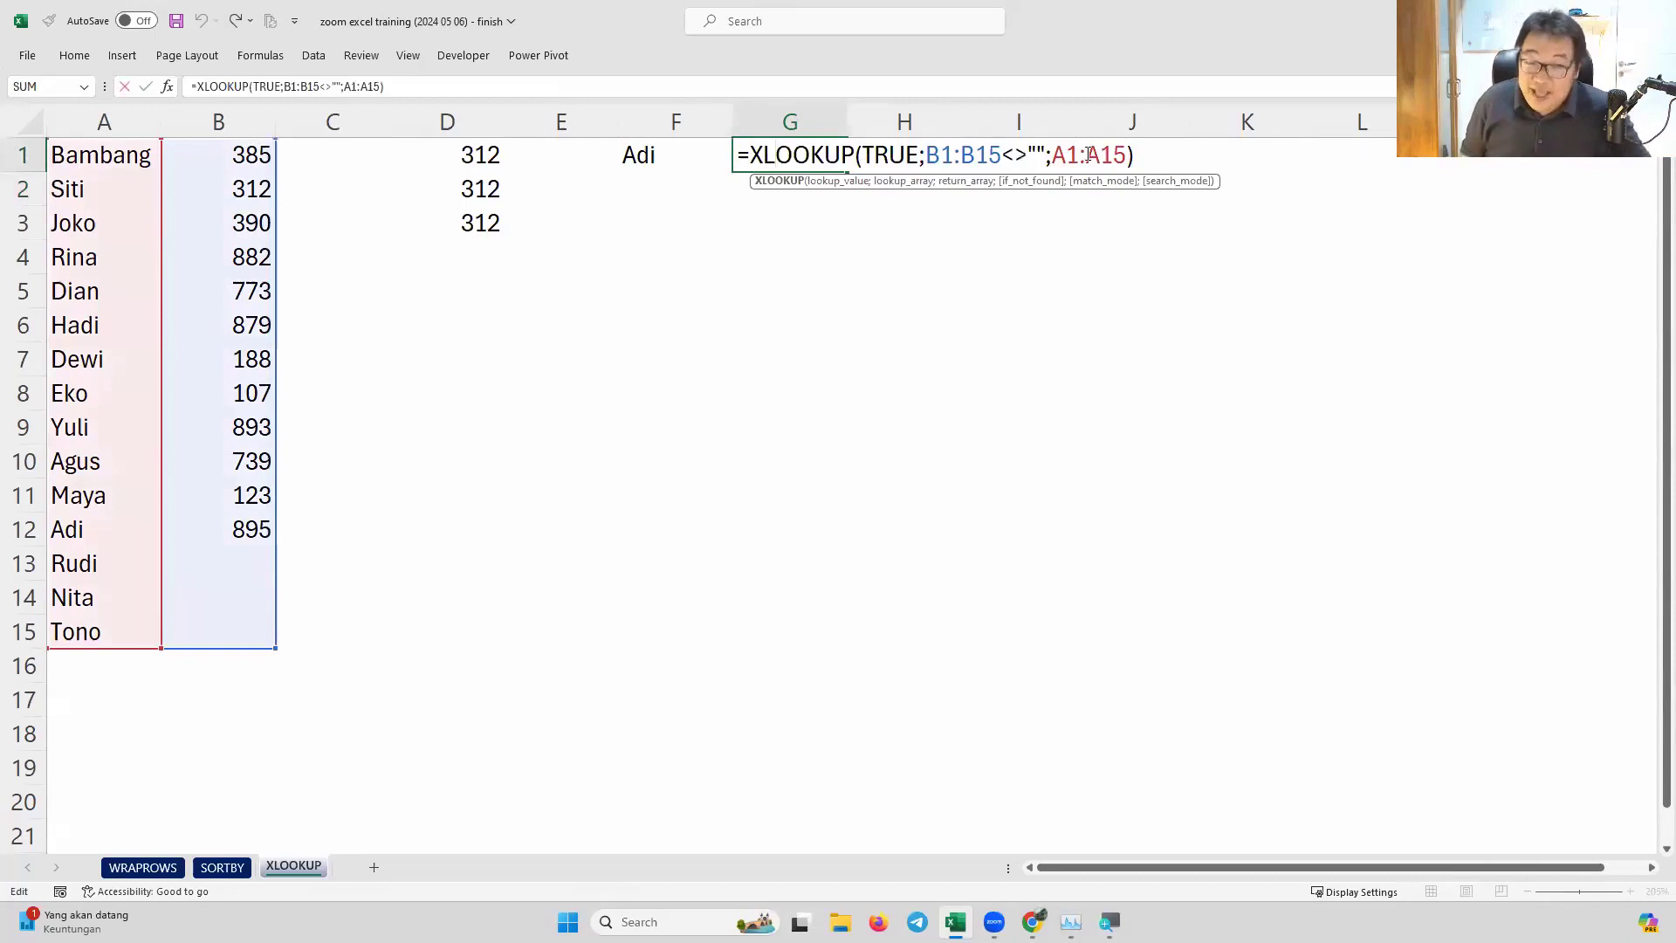
pyautogui.click(1128, 156)
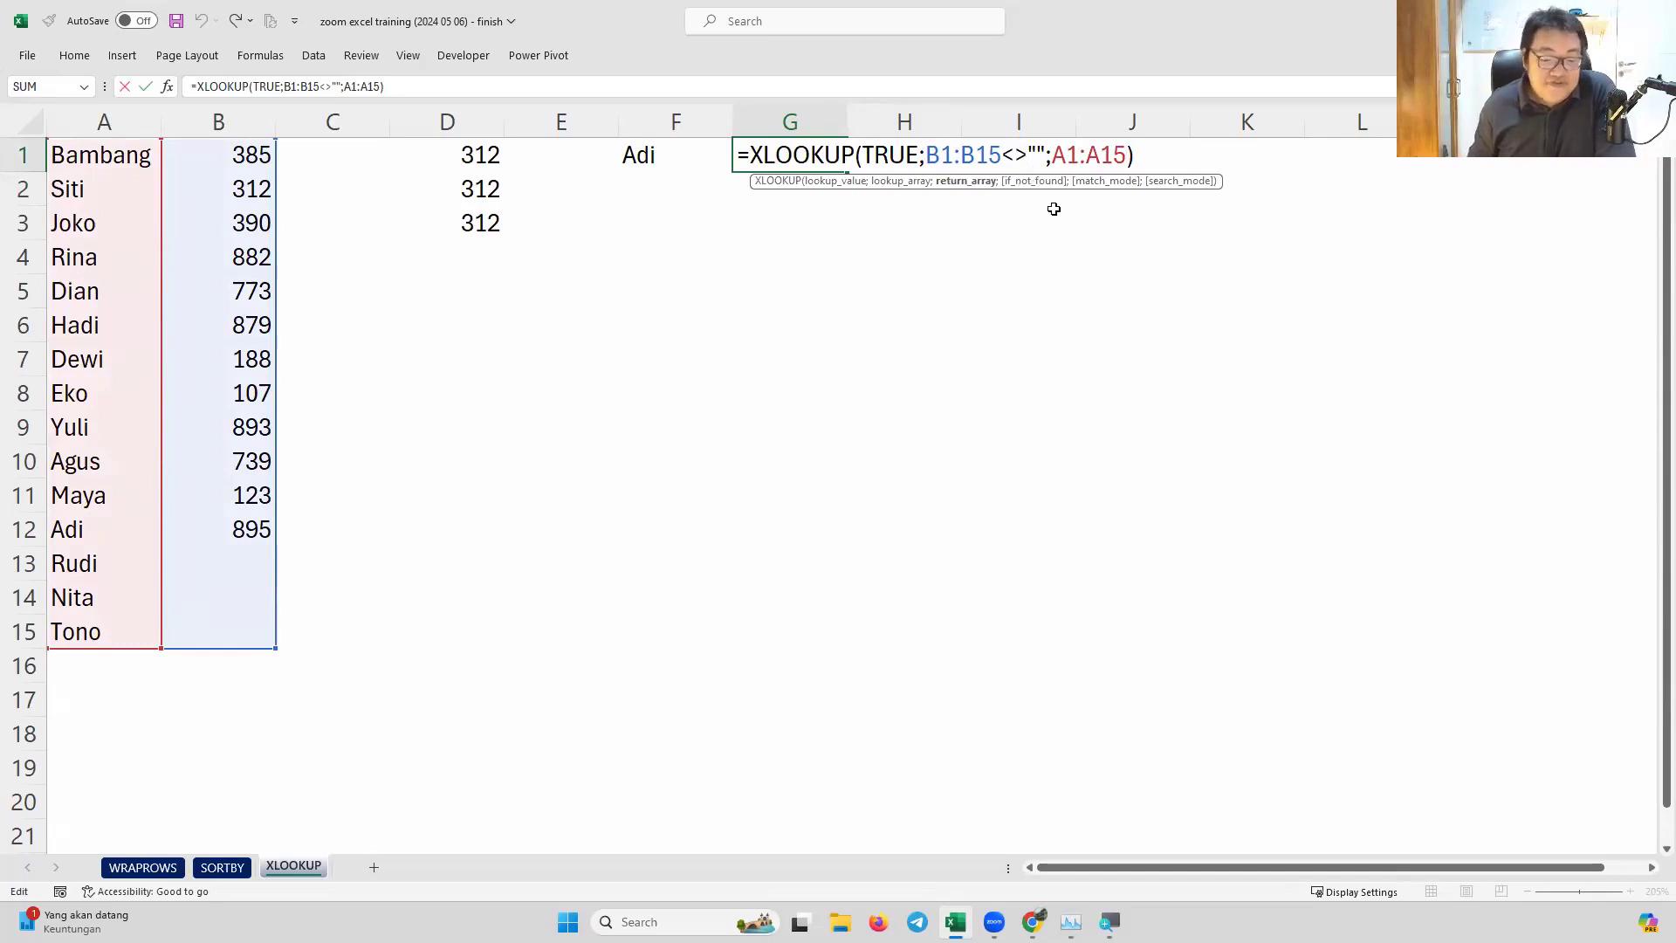
pyautogui.write(';')
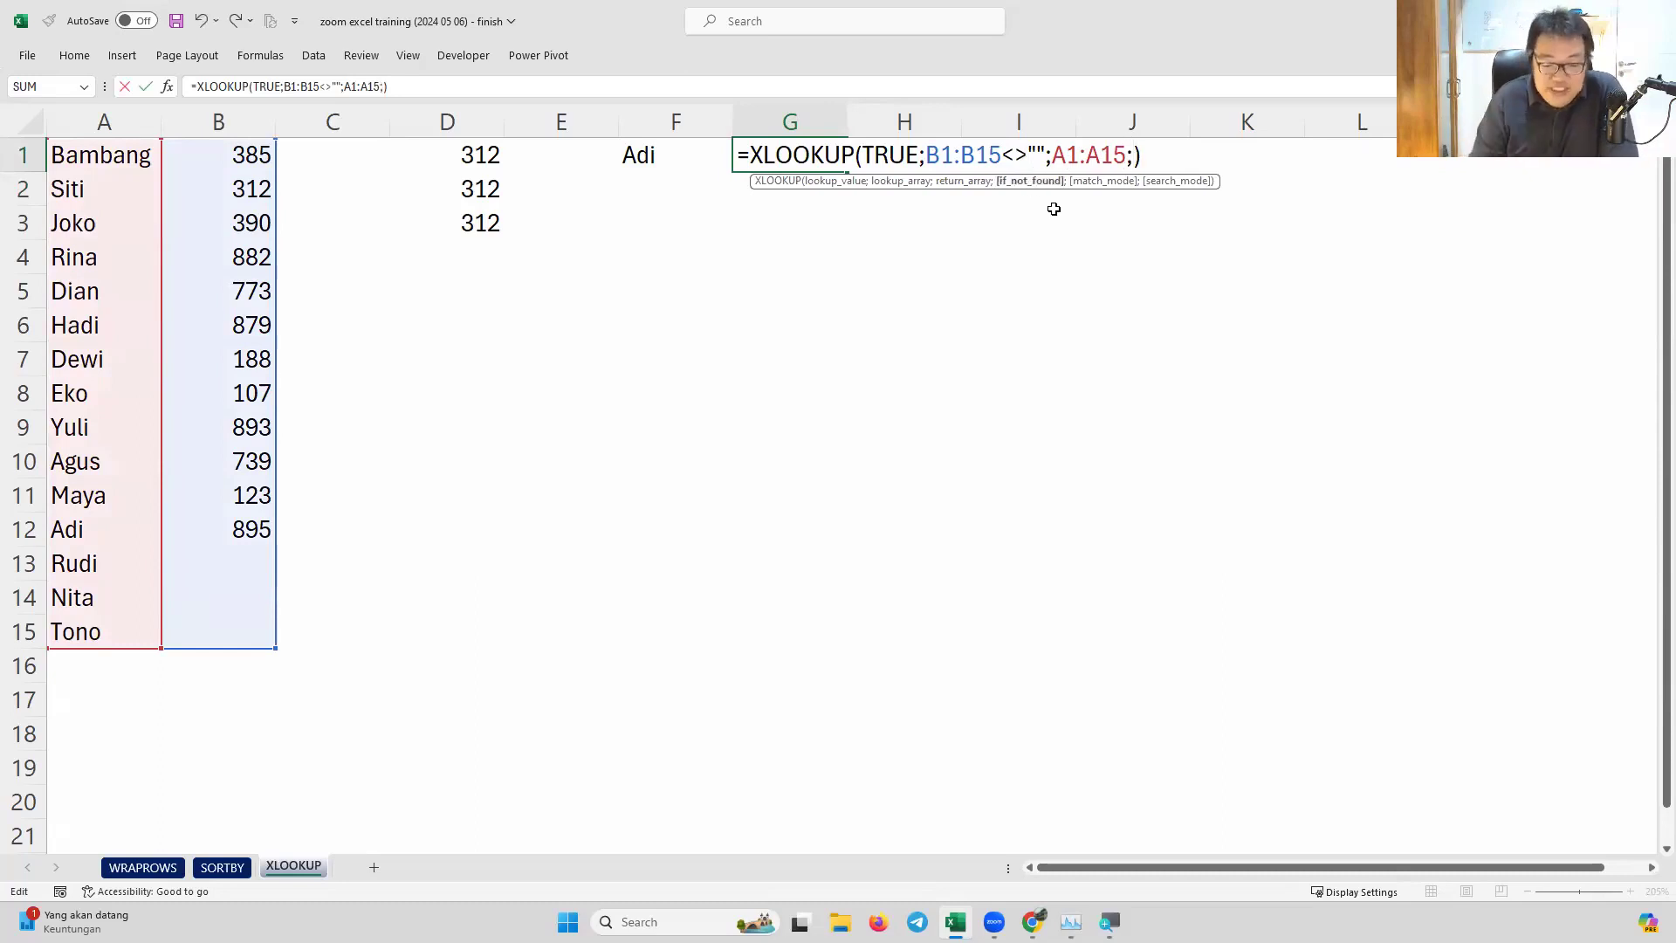
pyautogui.write(';')
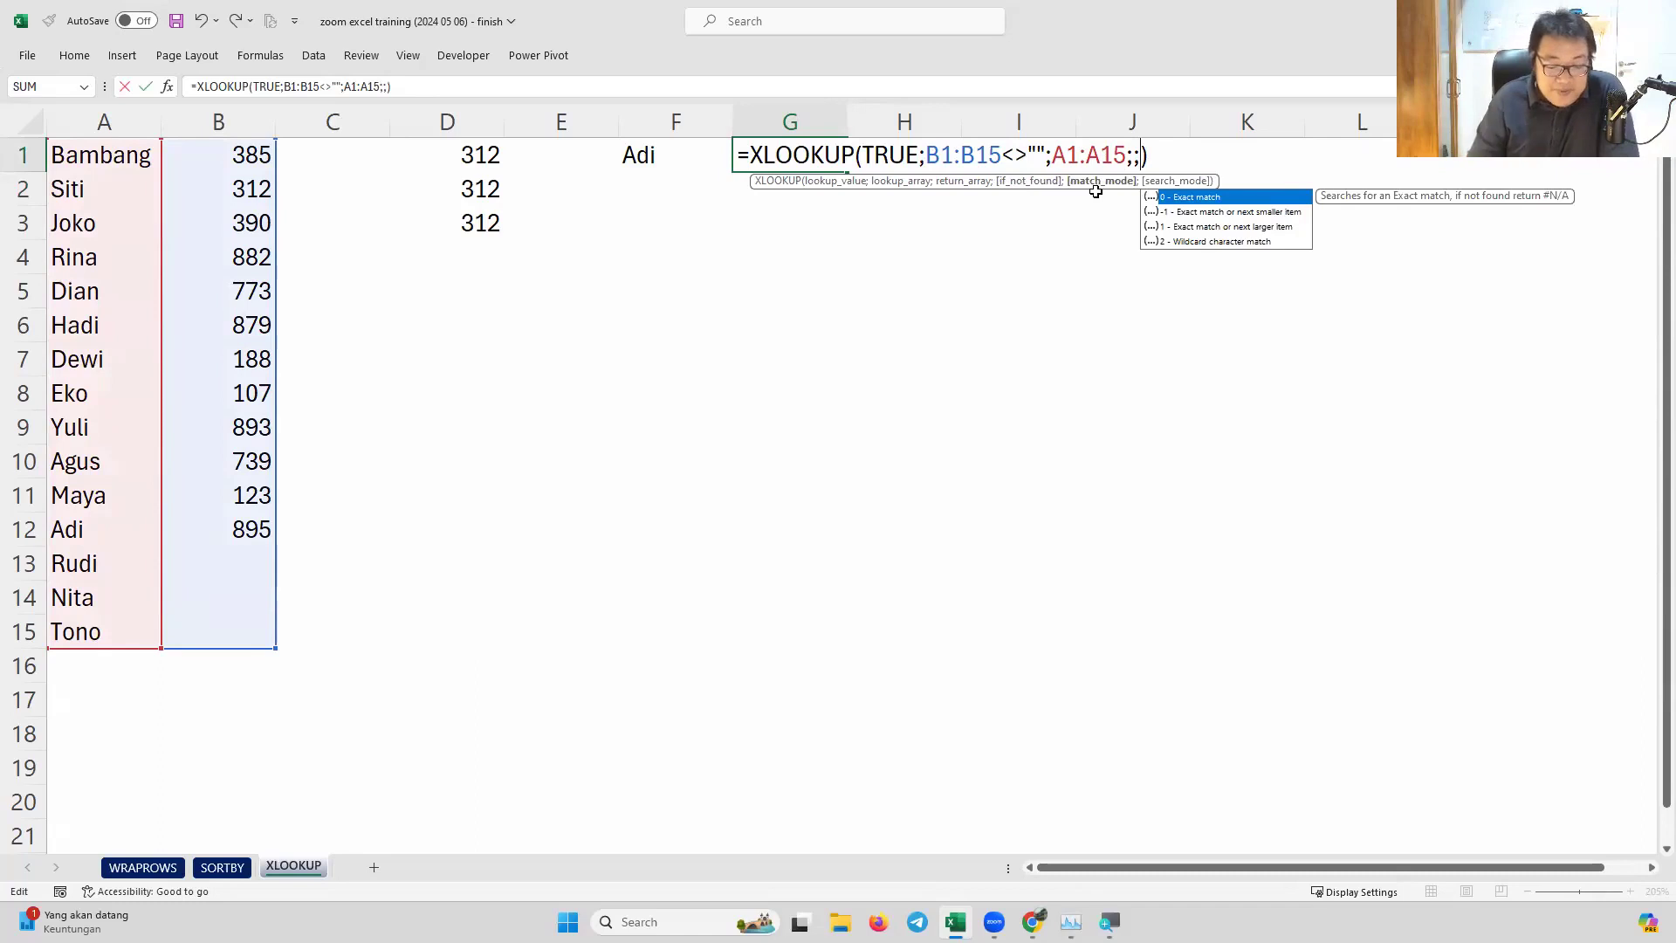
pyautogui.write(';')
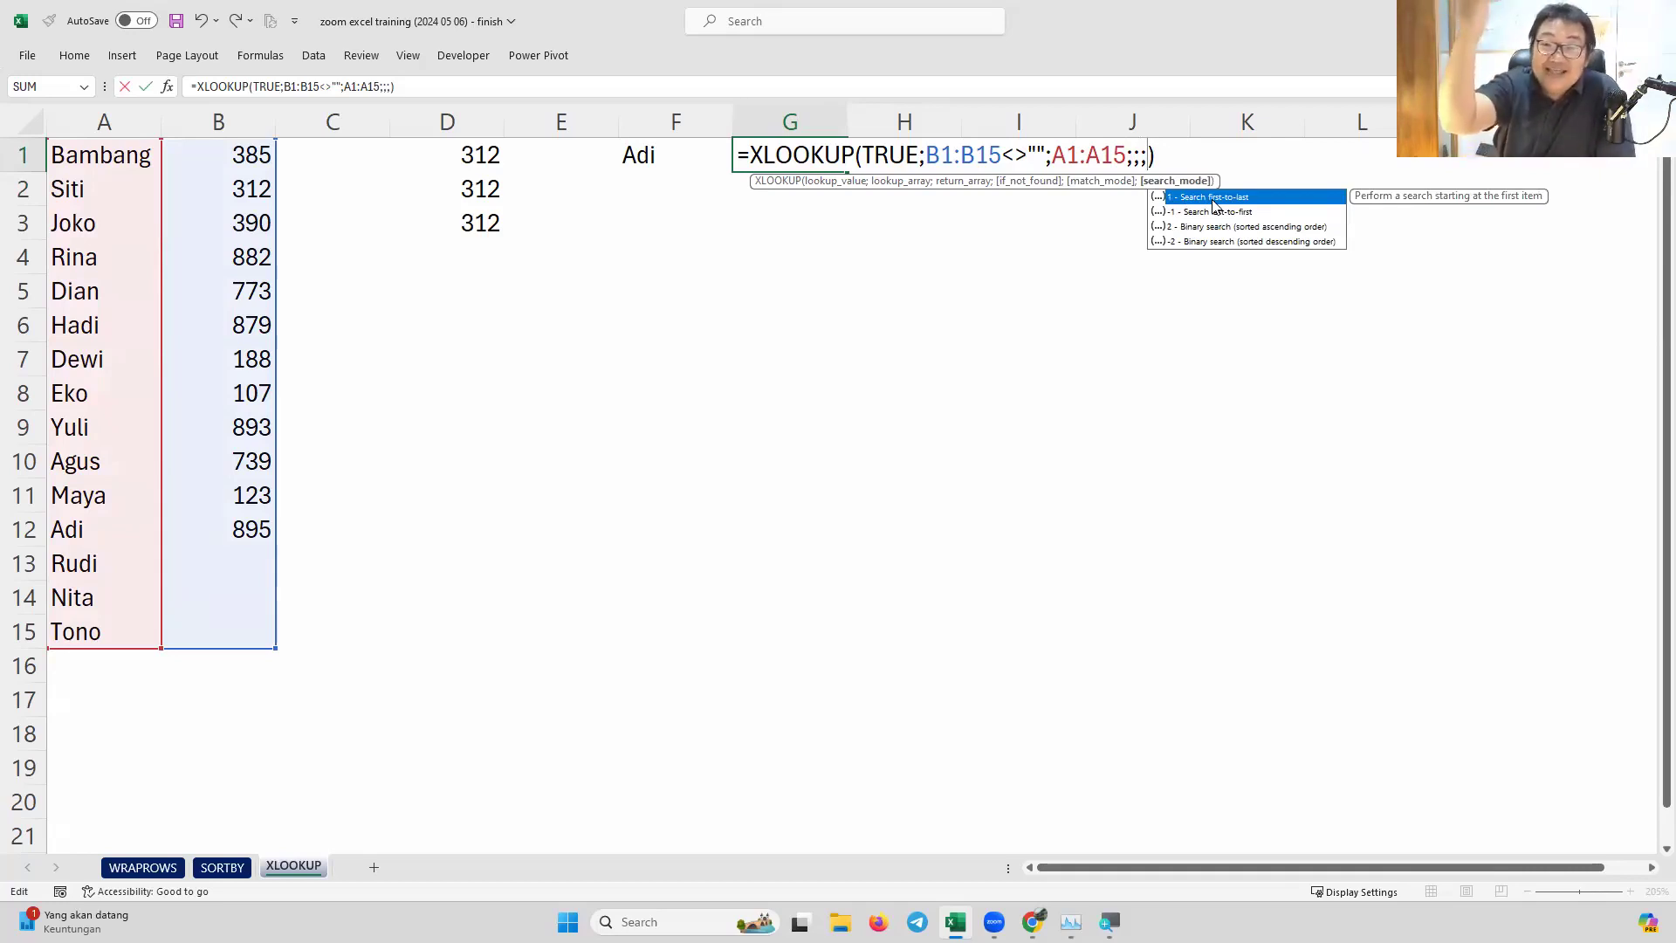
pyautogui.press('Down')
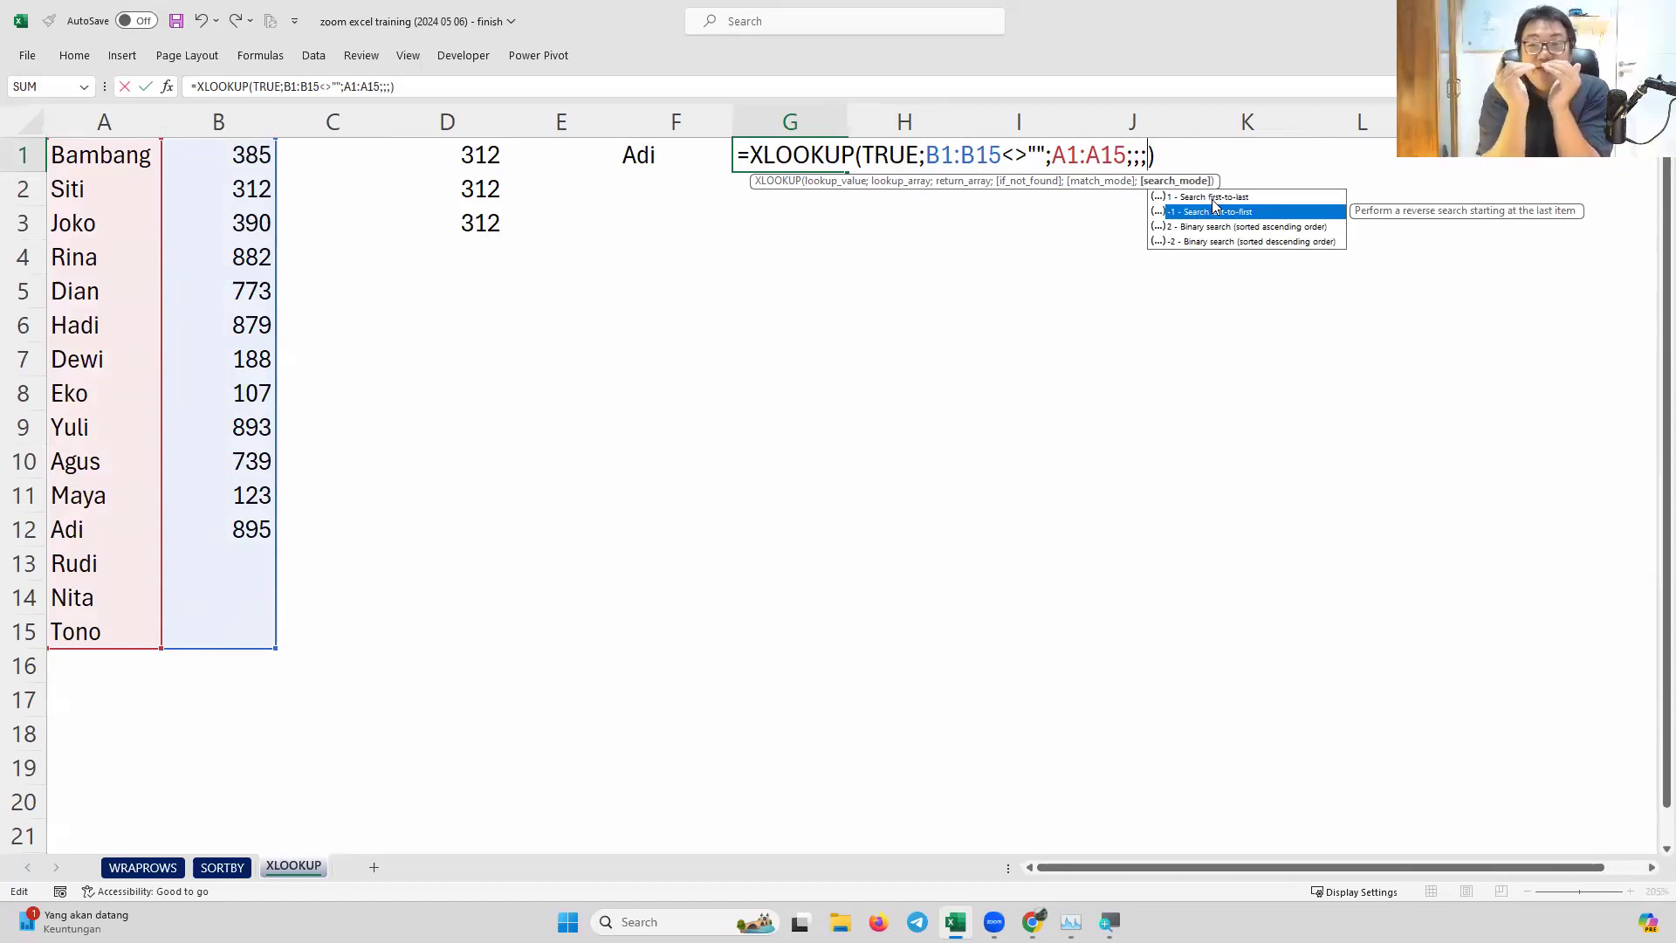
pyautogui.doubleClick(1214, 211)
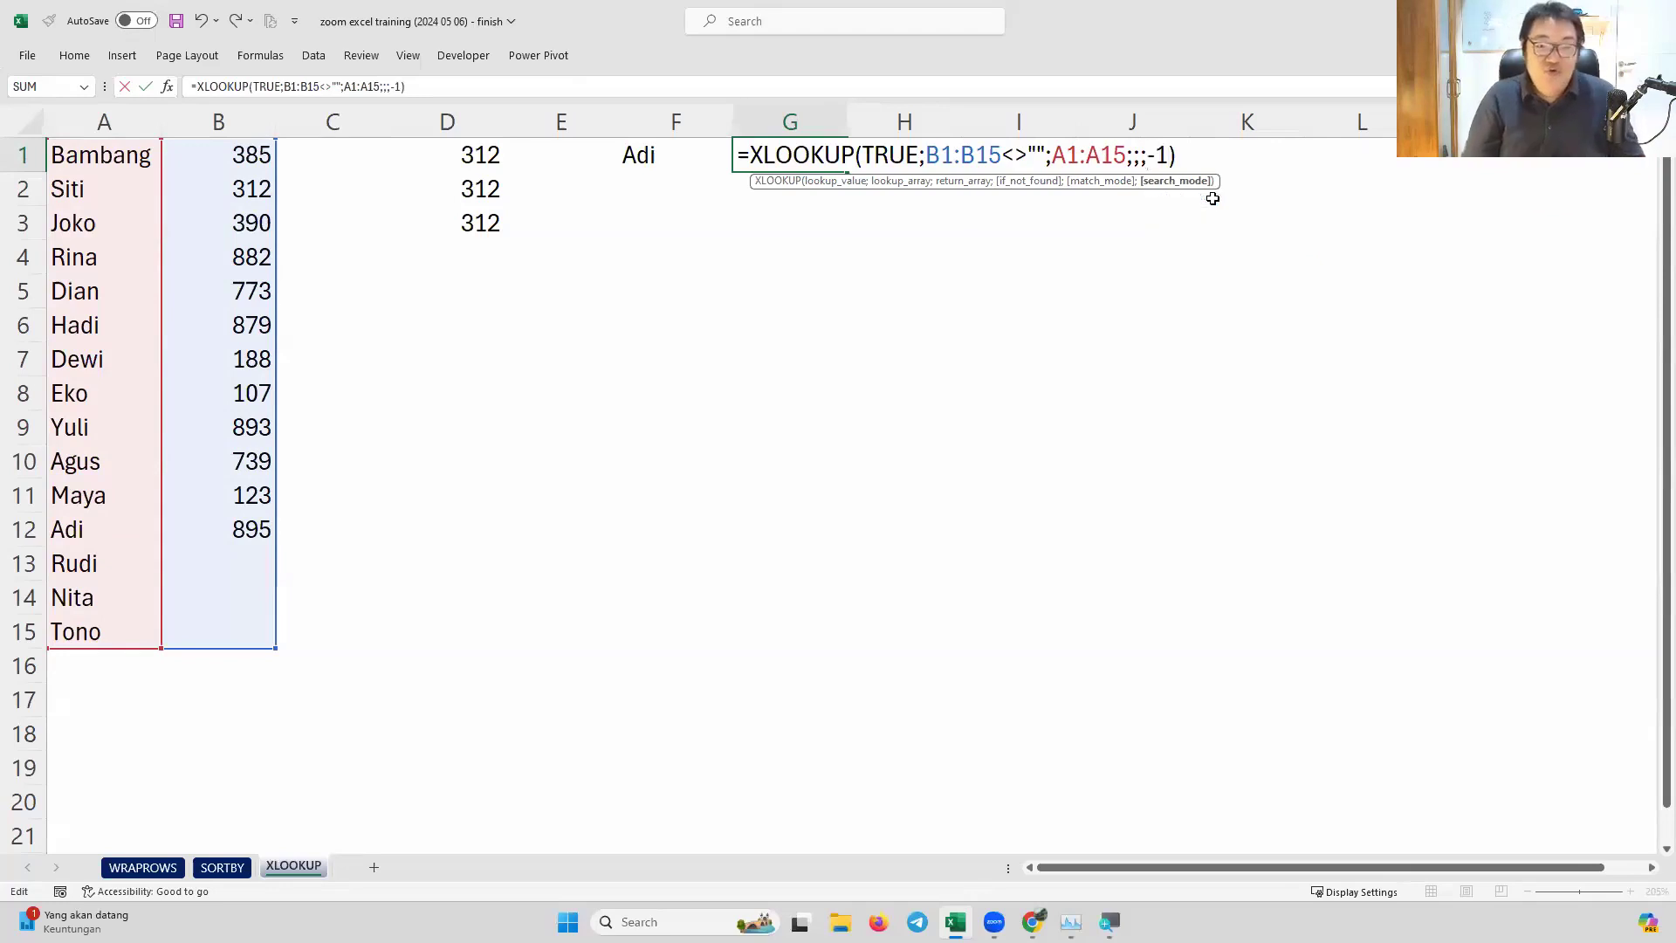
pyautogui.press('Return')
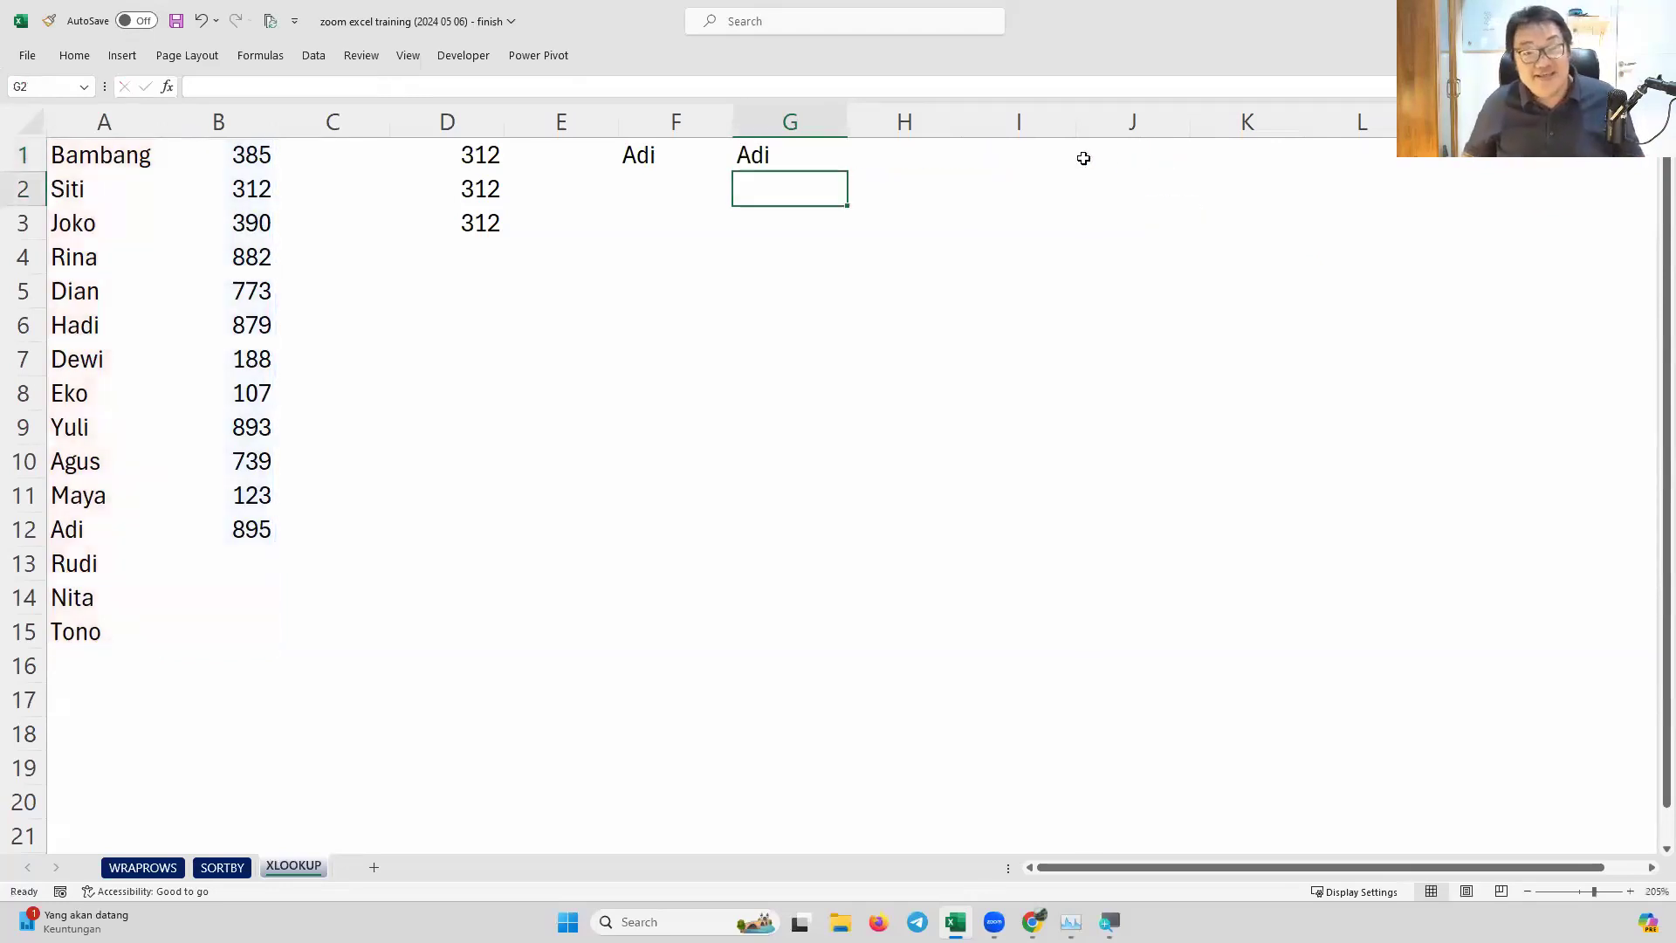
# In H1, enter the array formula =B1:B15<>"" to list which column B cells have content
pyautogui.click(903, 165)
pyautogui.write('=')
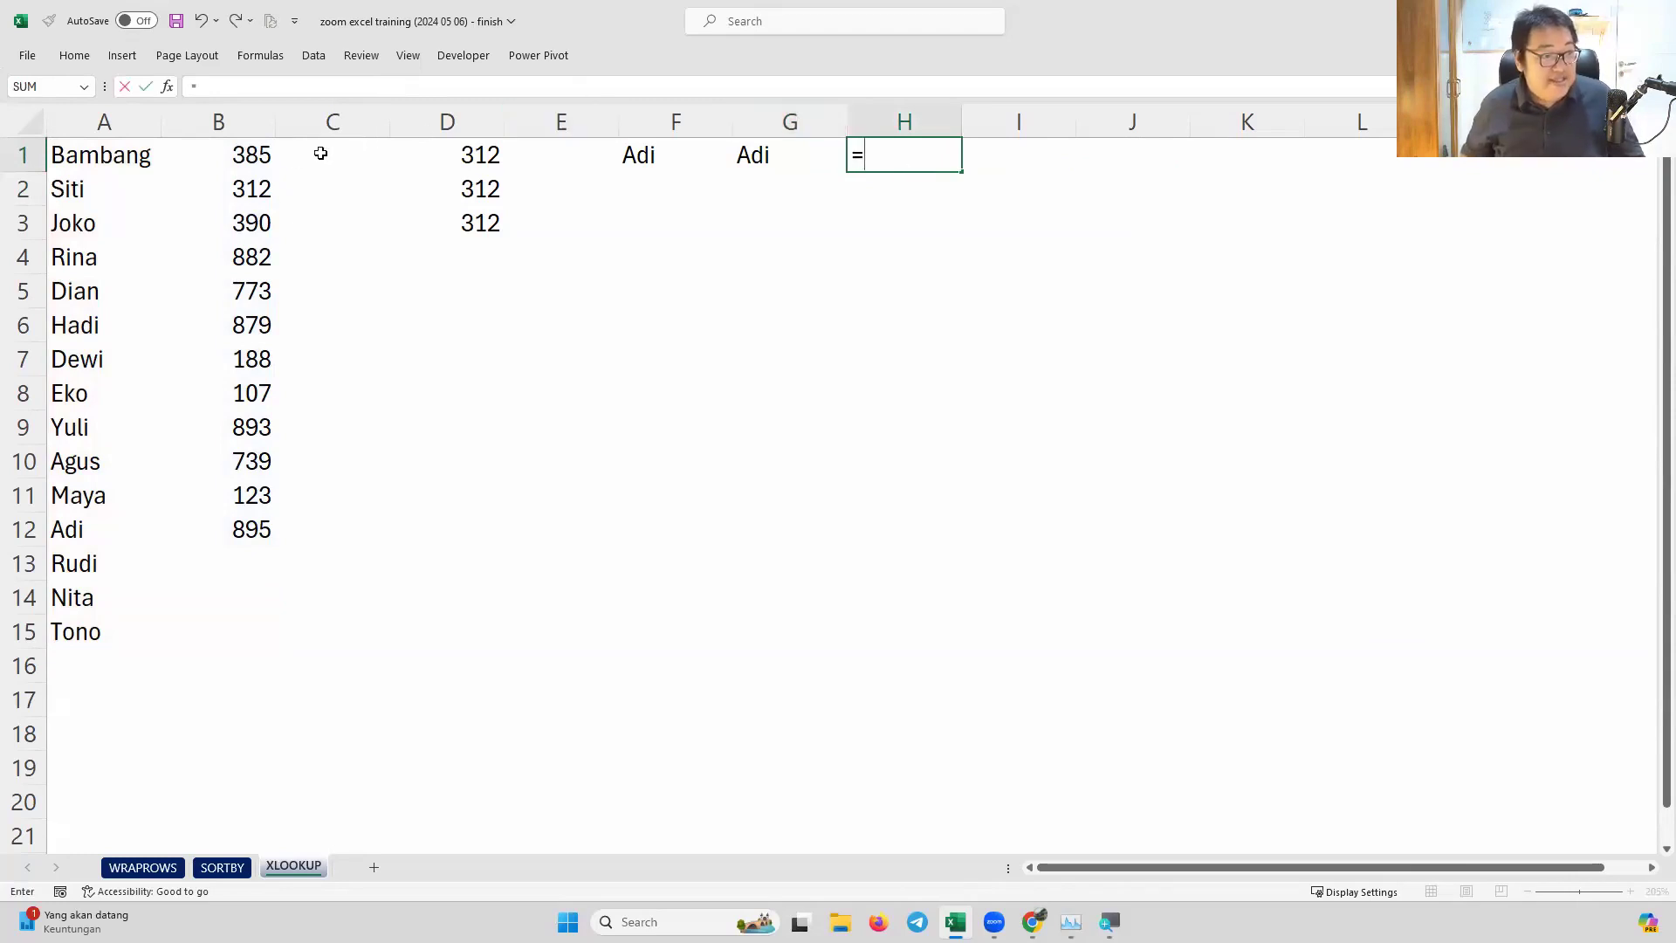
pyautogui.moveTo(250, 157); pyautogui.dragTo(256, 621)
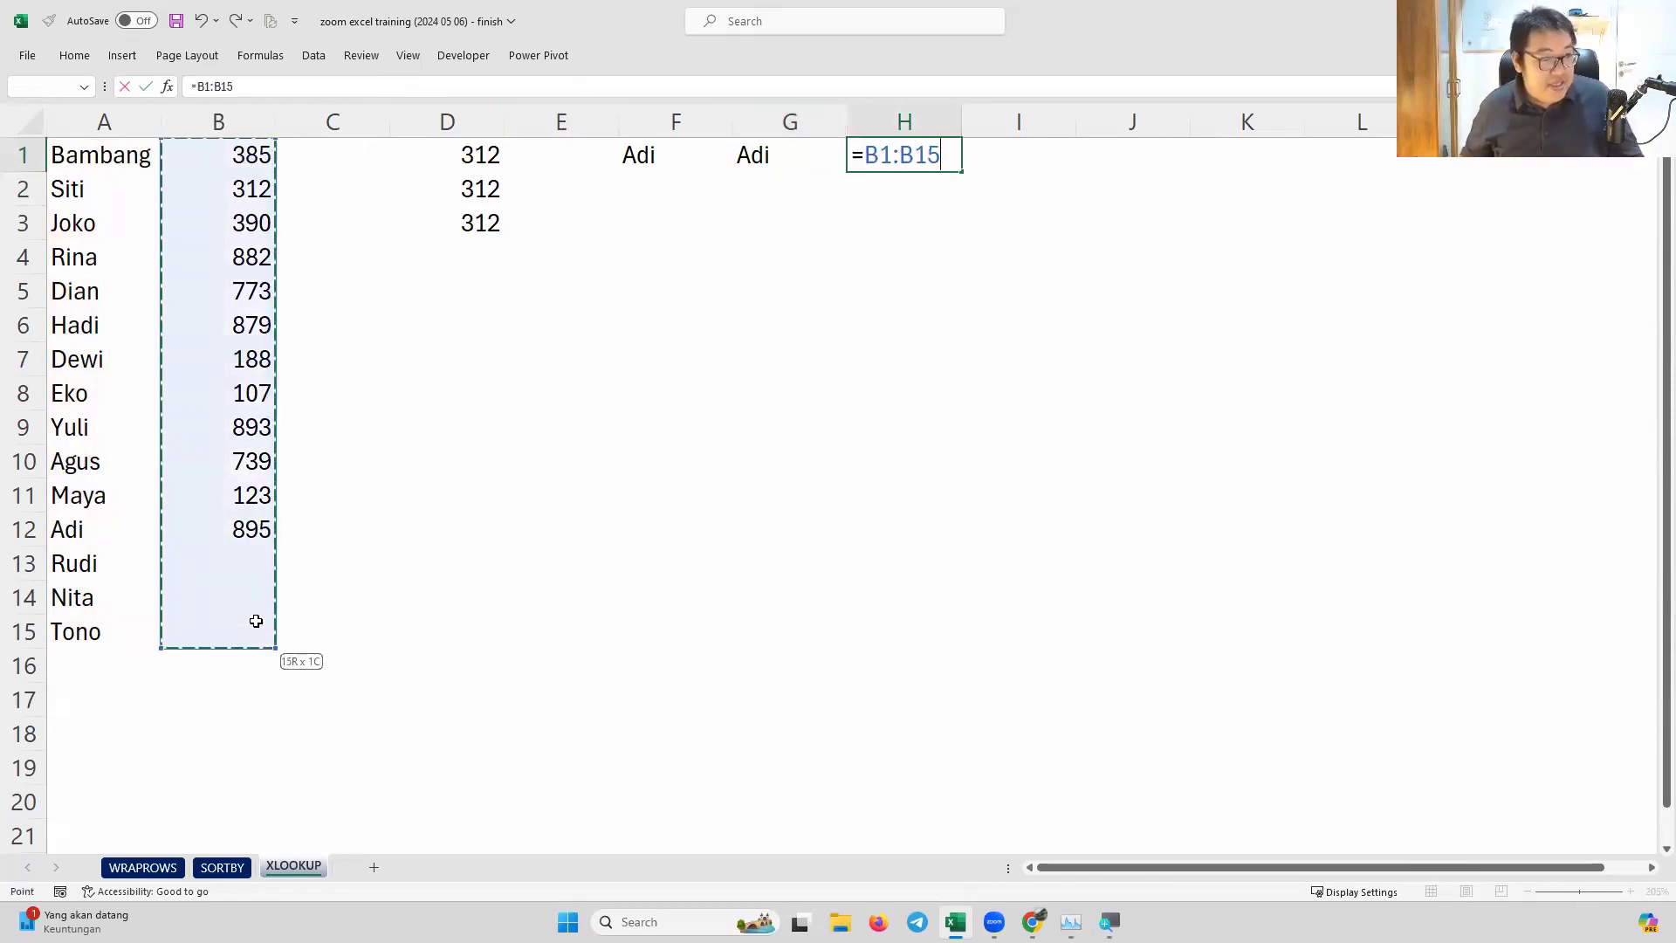
pyautogui.write('<>""')
pyautogui.press('Return')
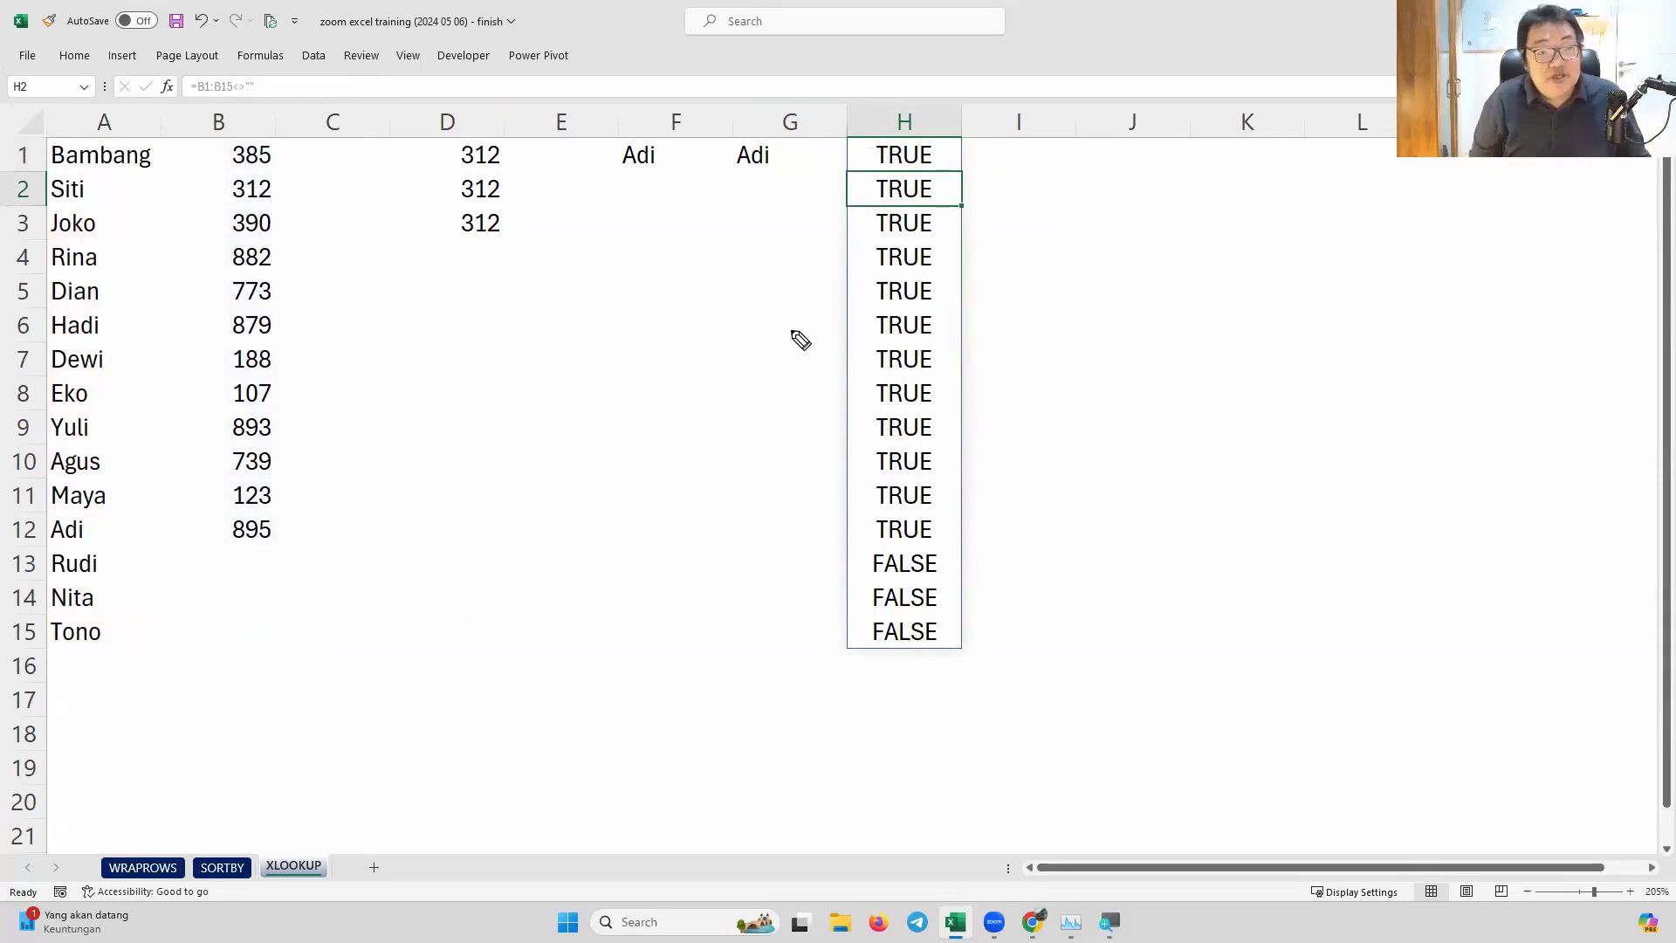
# Mark up on screen how the first TRUE in H1 leads to A1 and the last TRUE in H12 to A12, then clear the ink
pyautogui.moveTo(943, 151)
pyautogui.mouseDown()
pyautogui.moveTo(851, 140)
pyautogui.moveTo(1006, 145)
pyautogui.mouseUp()
pyautogui.moveTo(989, 156)
pyautogui.mouseDown()
pyautogui.moveTo(989, 188)
pyautogui.moveTo(973, 123)
pyautogui.moveTo(479, 82)
pyautogui.moveTo(302, 124)
pyautogui.moveTo(236, 162)
pyautogui.moveTo(260, 173)
pyautogui.moveTo(261, 131)
pyautogui.mouseUp()
pyautogui.moveTo(160, 142)
pyautogui.mouseDown()
pyautogui.moveTo(39, 153)
pyautogui.moveTo(185, 164)
pyautogui.moveTo(177, 131)
pyautogui.mouseUp()
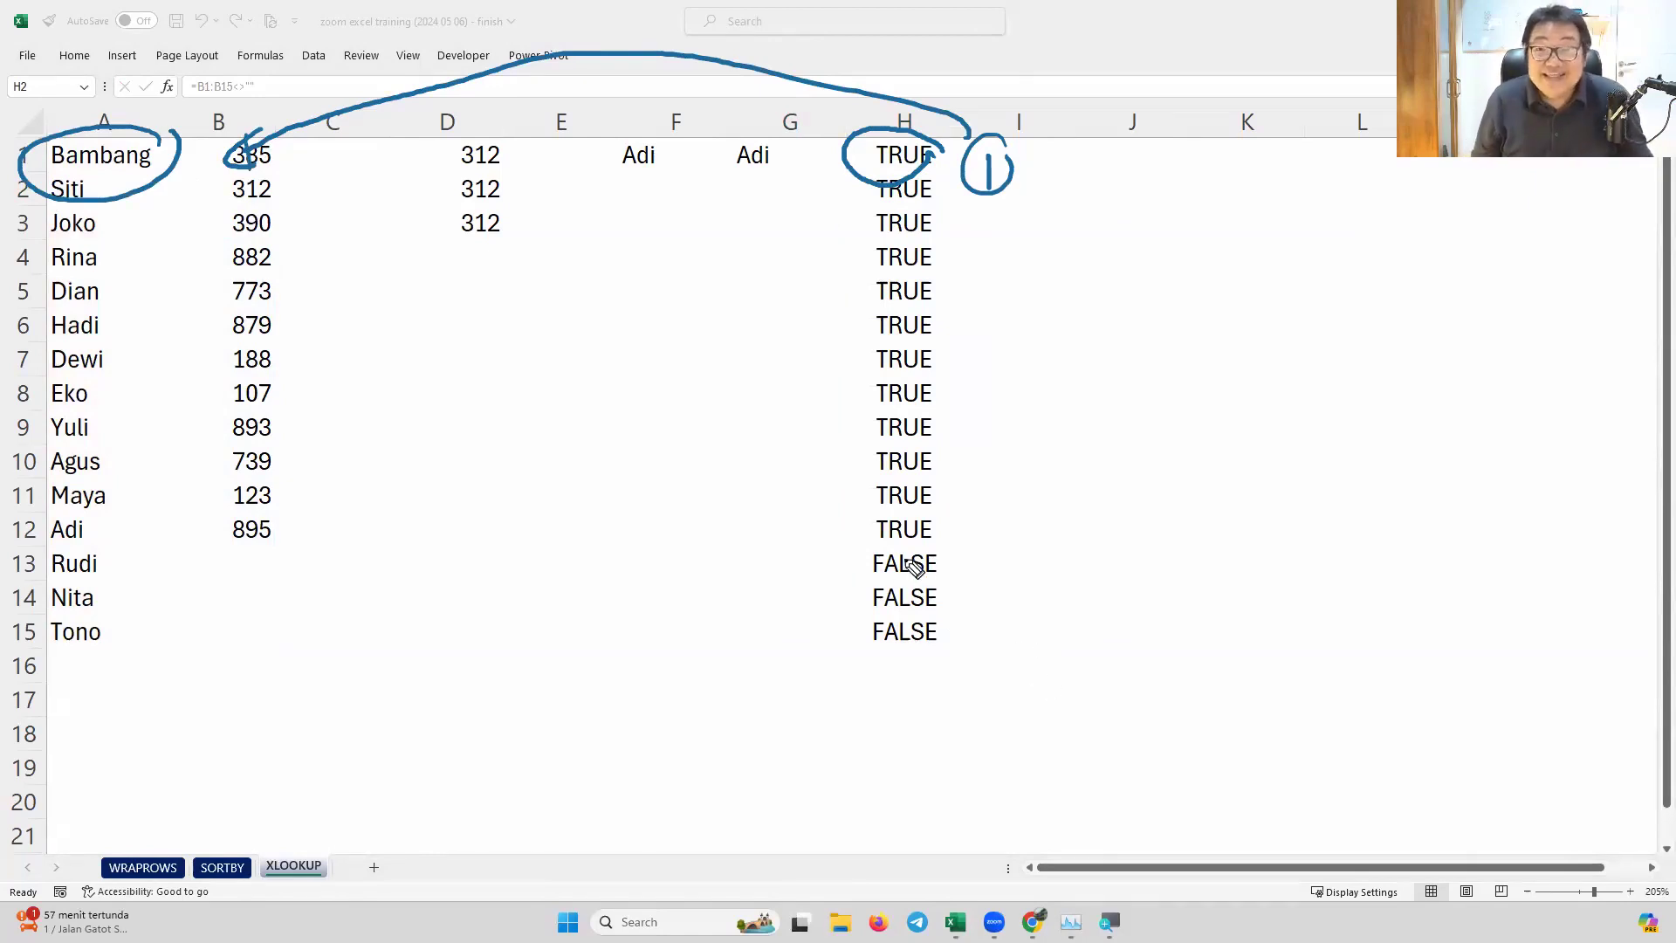
pyautogui.moveTo(844, 671)
pyautogui.mouseDown()
pyautogui.moveTo(936, 674)
pyautogui.moveTo(939, 689)
pyautogui.moveTo(984, 646)
pyautogui.moveTo(984, 543)
pyautogui.moveTo(868, 532)
pyautogui.moveTo(943, 516)
pyautogui.moveTo(490, 486)
pyautogui.moveTo(106, 527)
pyautogui.moveTo(130, 524)
pyautogui.mouseUp()
pyautogui.click(950, 688)
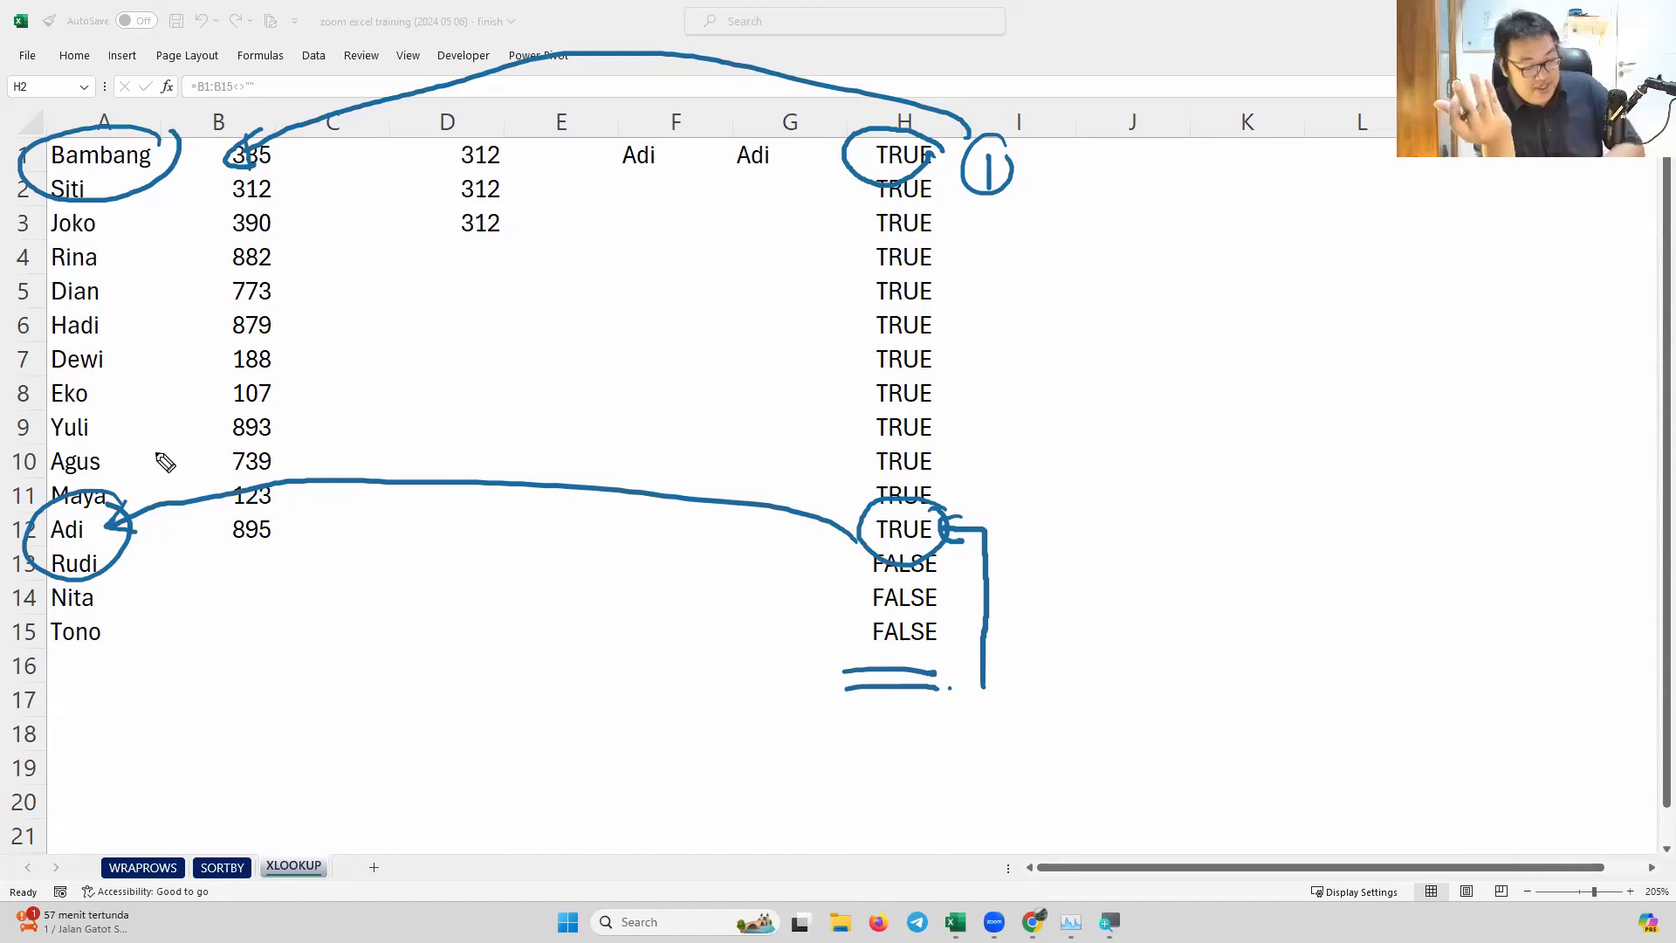
pyautogui.press('Escape')
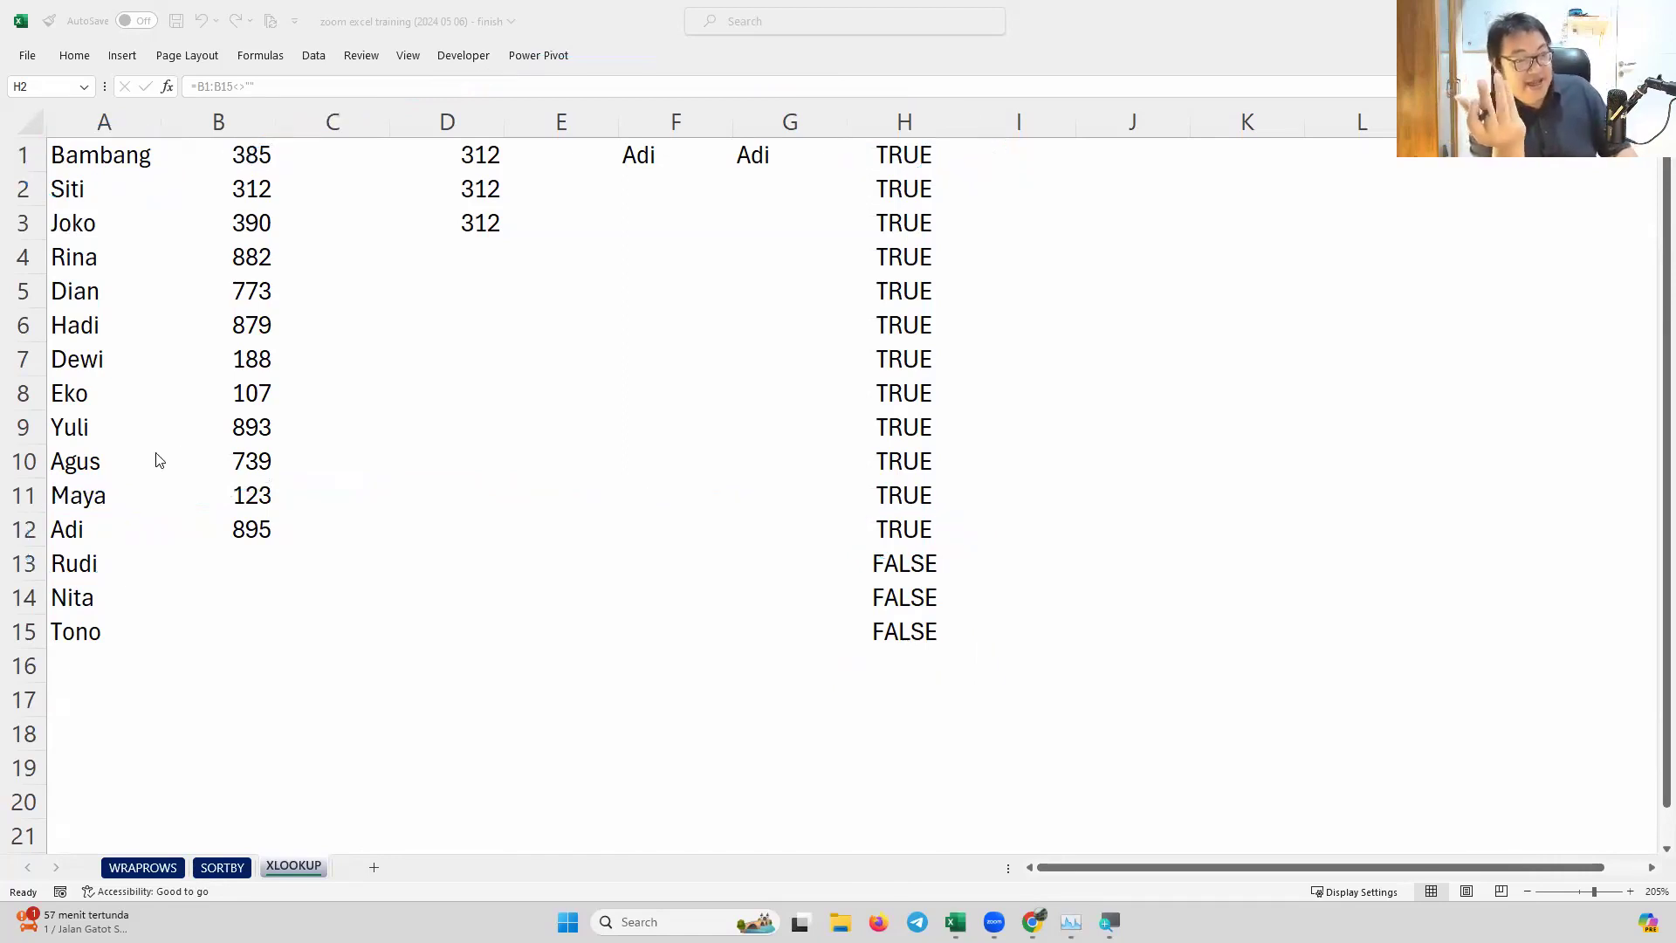
# Save the workbook
pyautogui.click(176, 21)
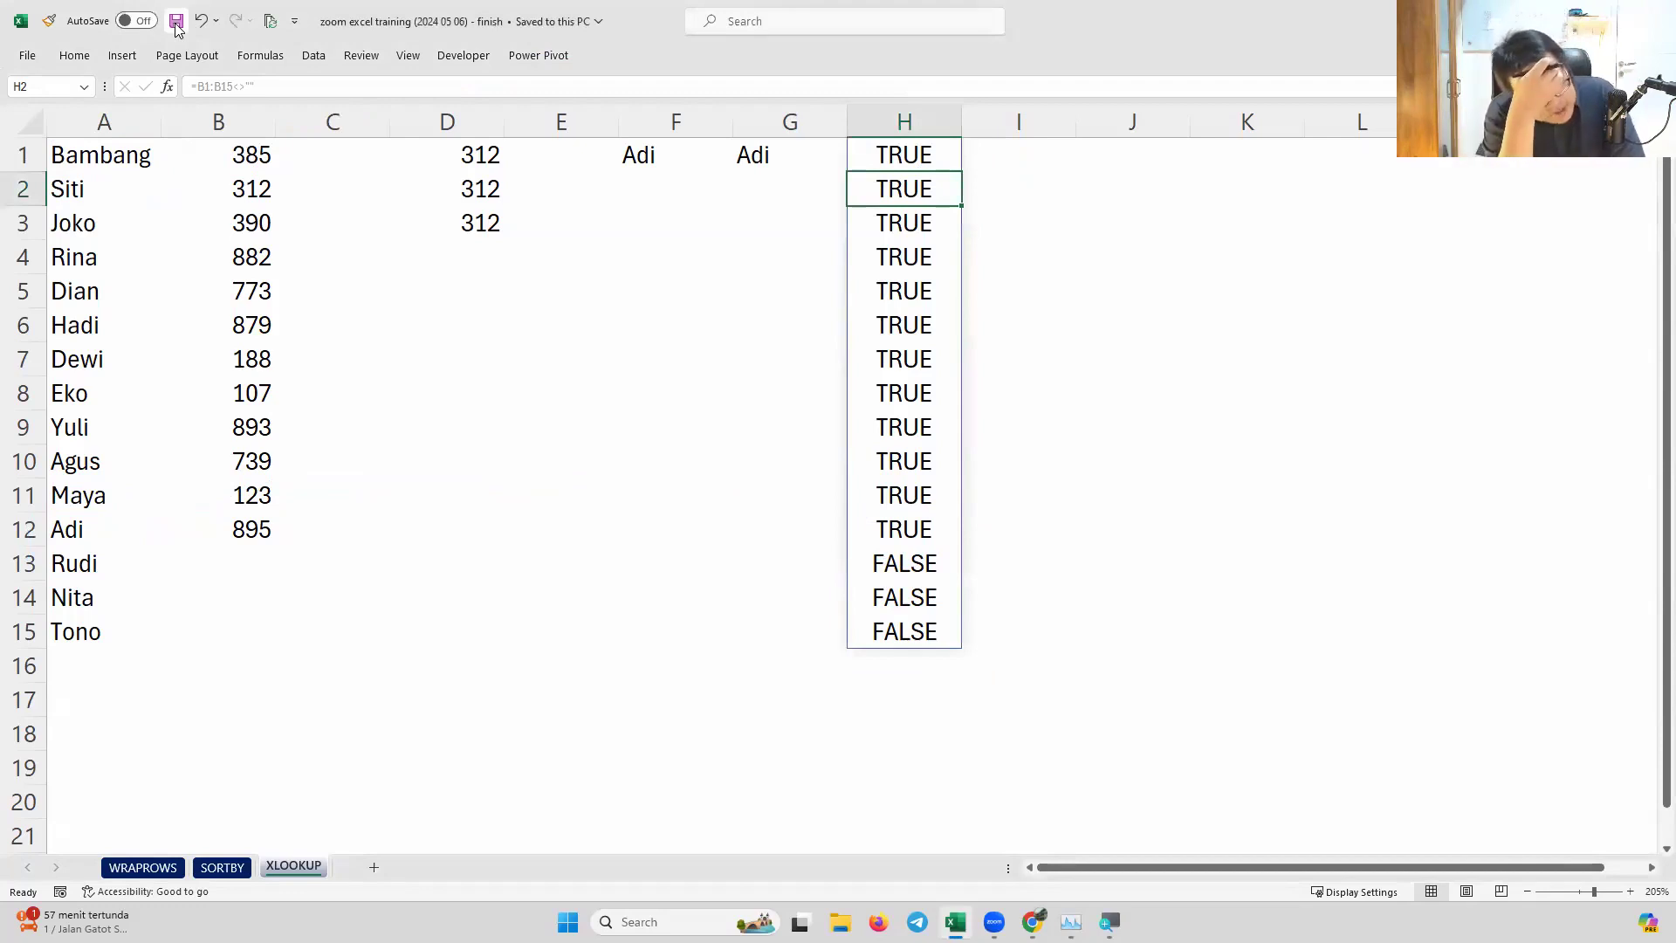